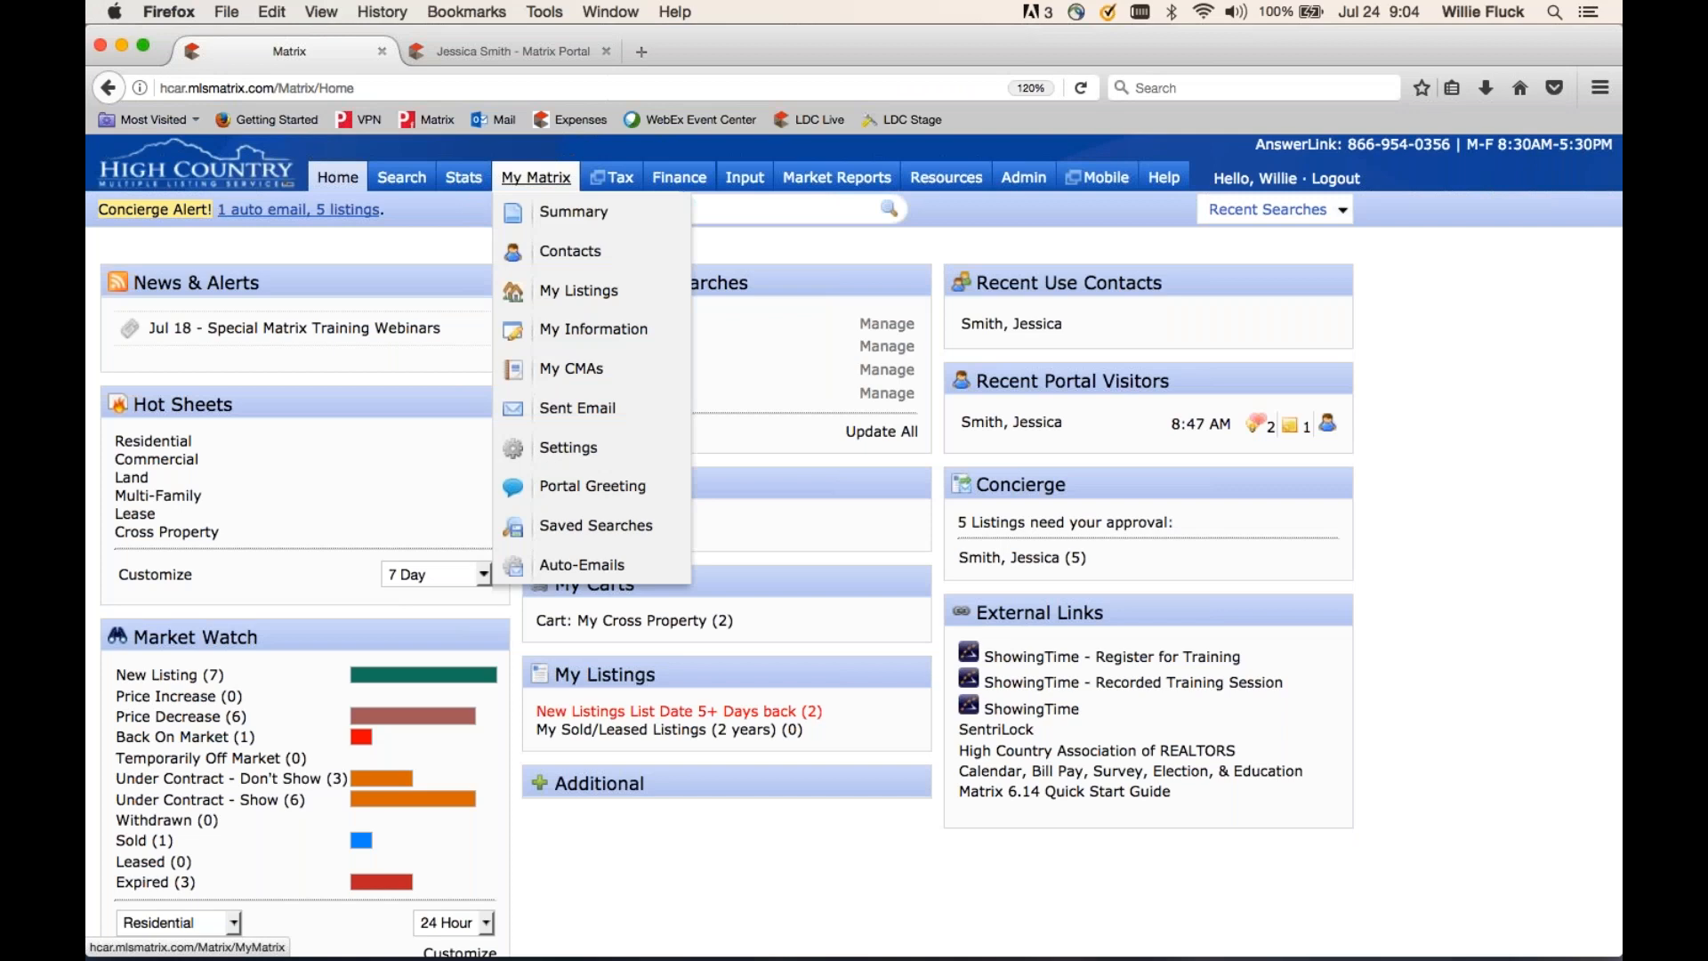
- Open Contacts from the My Matrix menu to list the three existing contacts
left_click(553, 253)
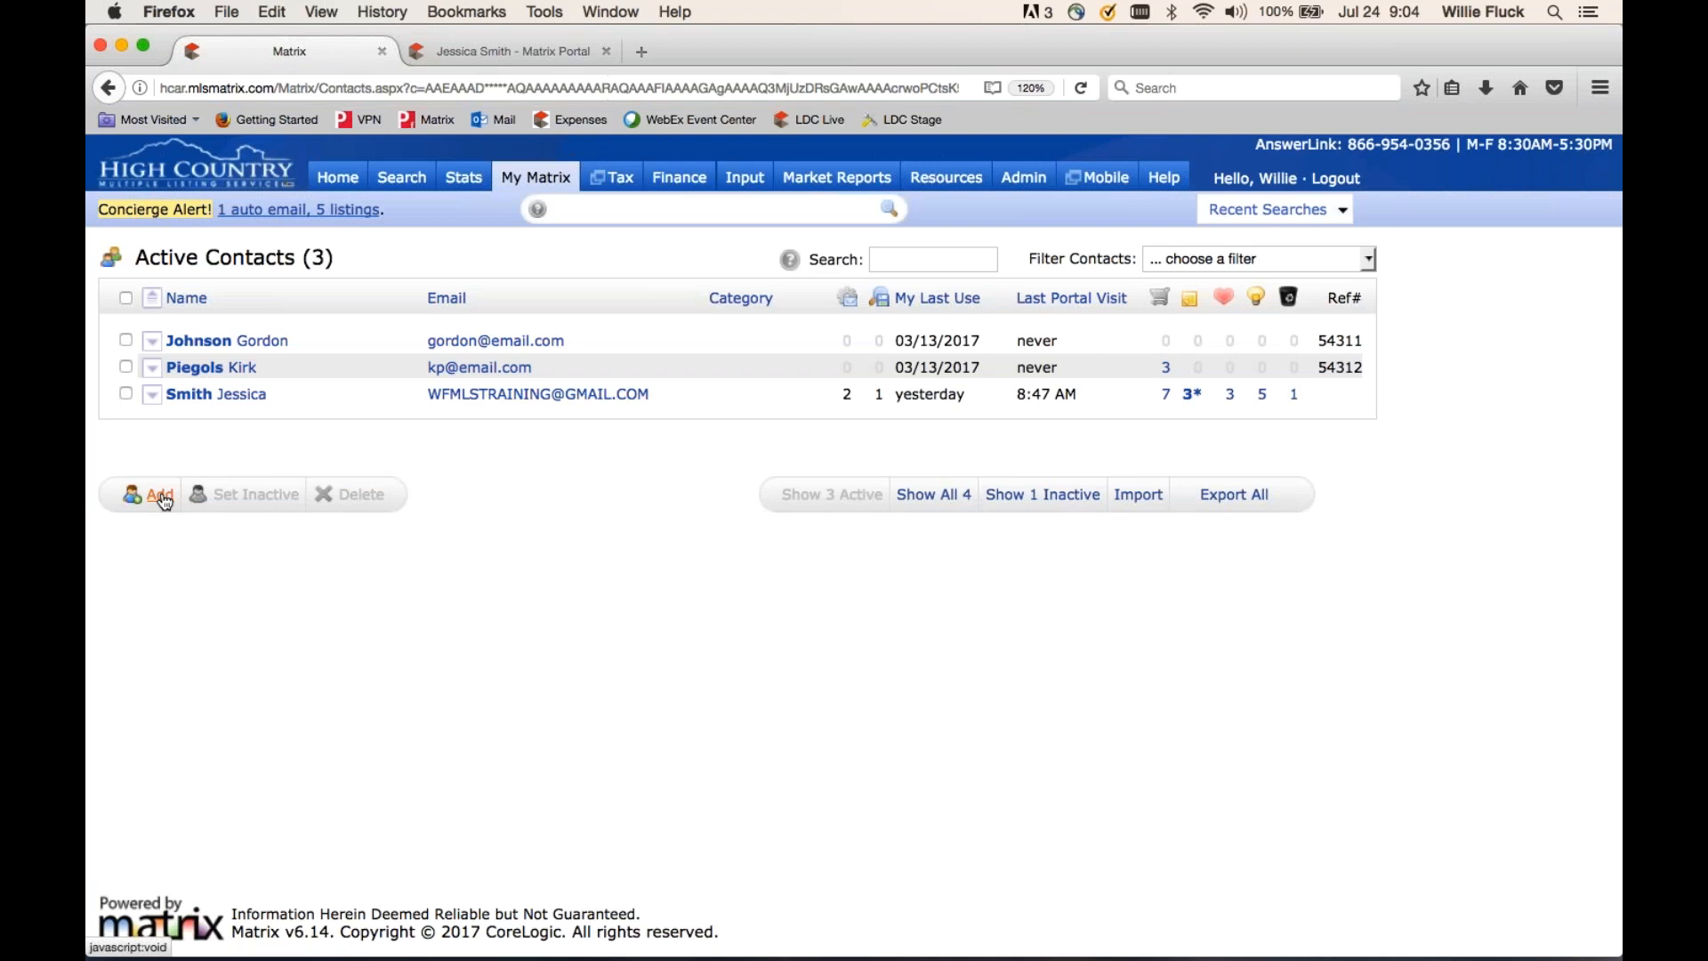
mouse_move(533, 177)
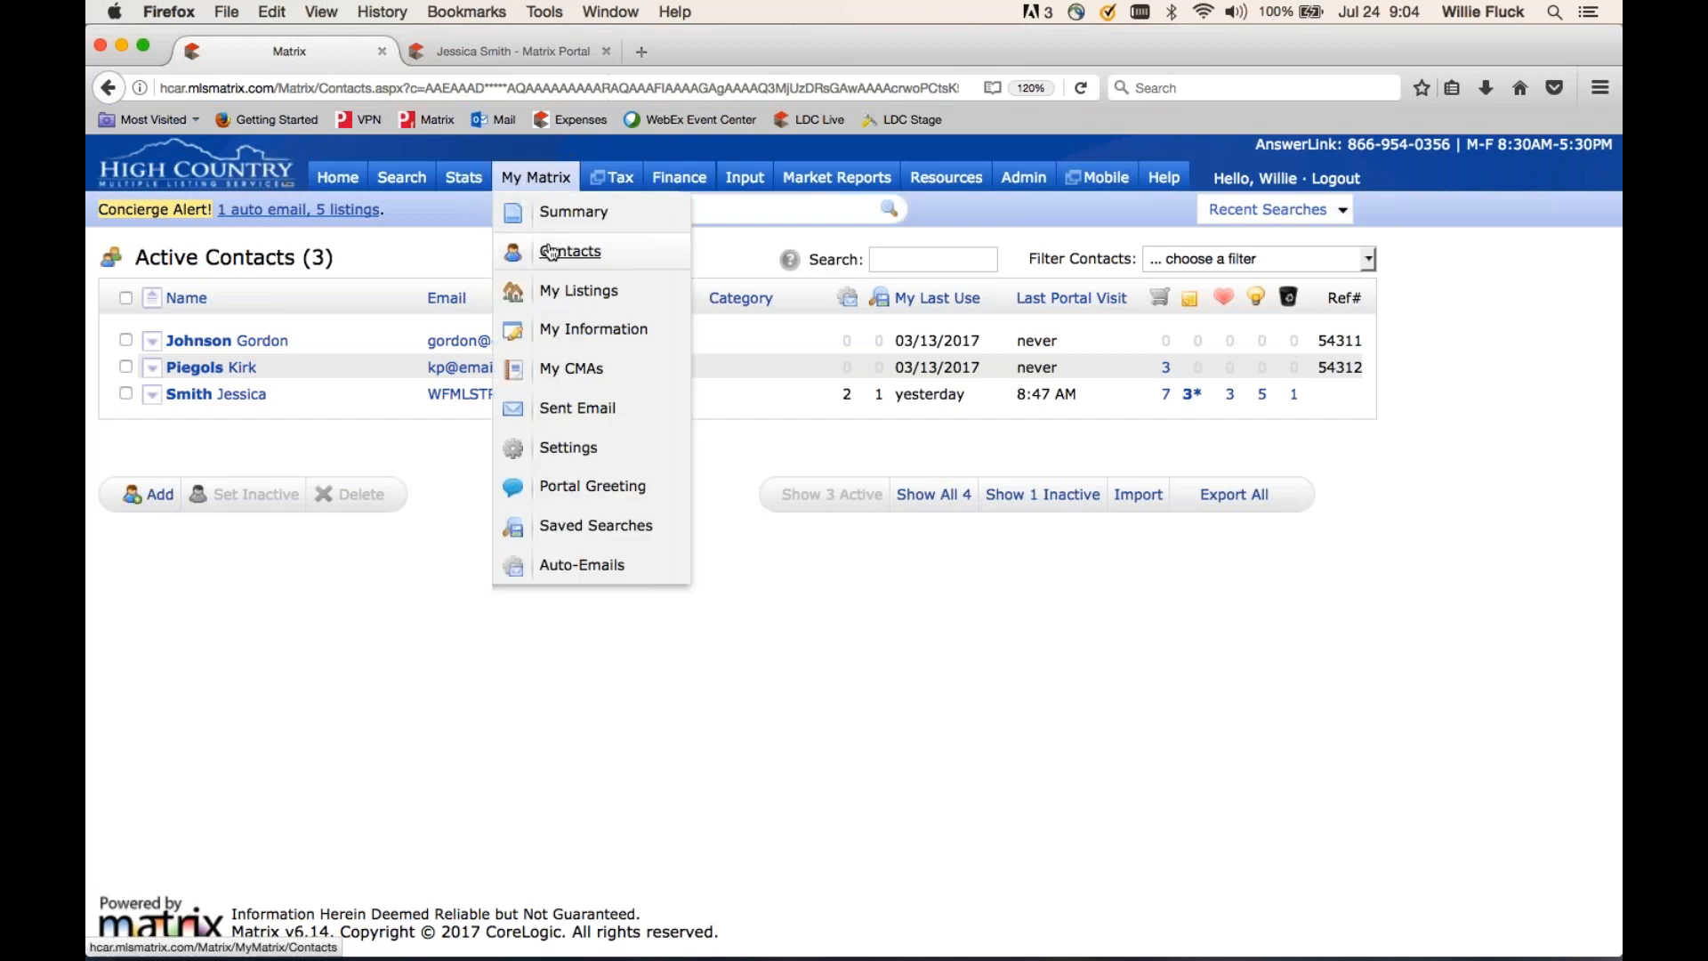
- Add a new contact with the client's first name, last name and e-mail address, and save it
left_click(166, 503)
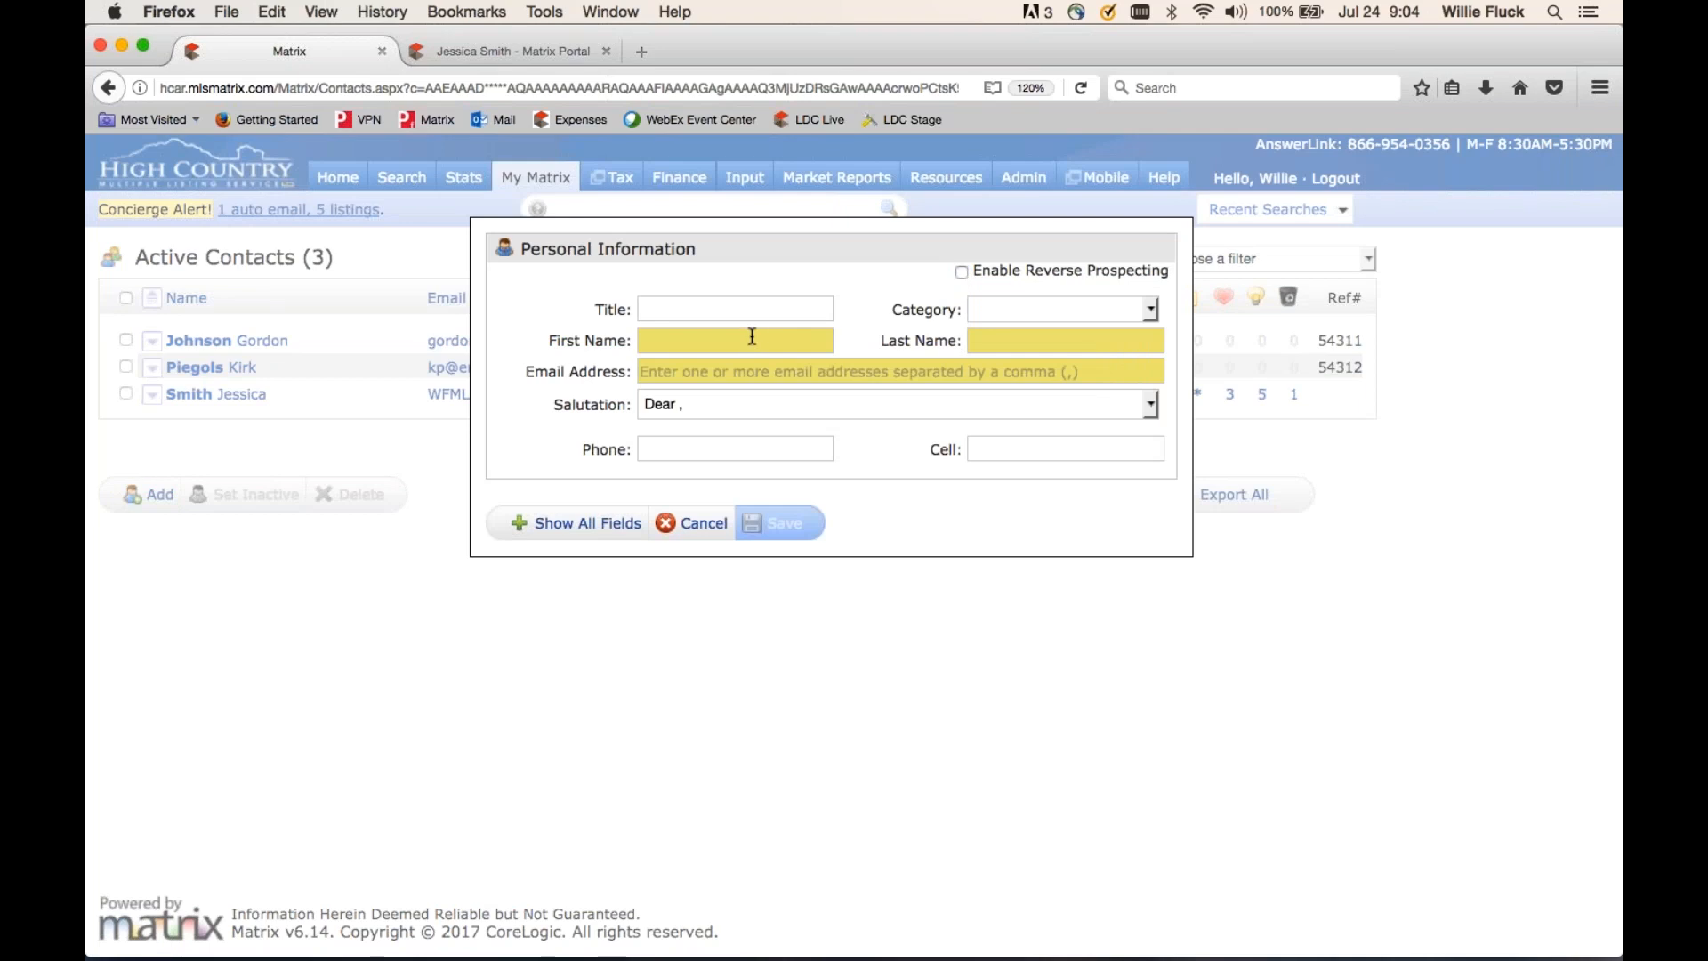
left_click(584, 523)
scroll(582, 525, "down", 10)
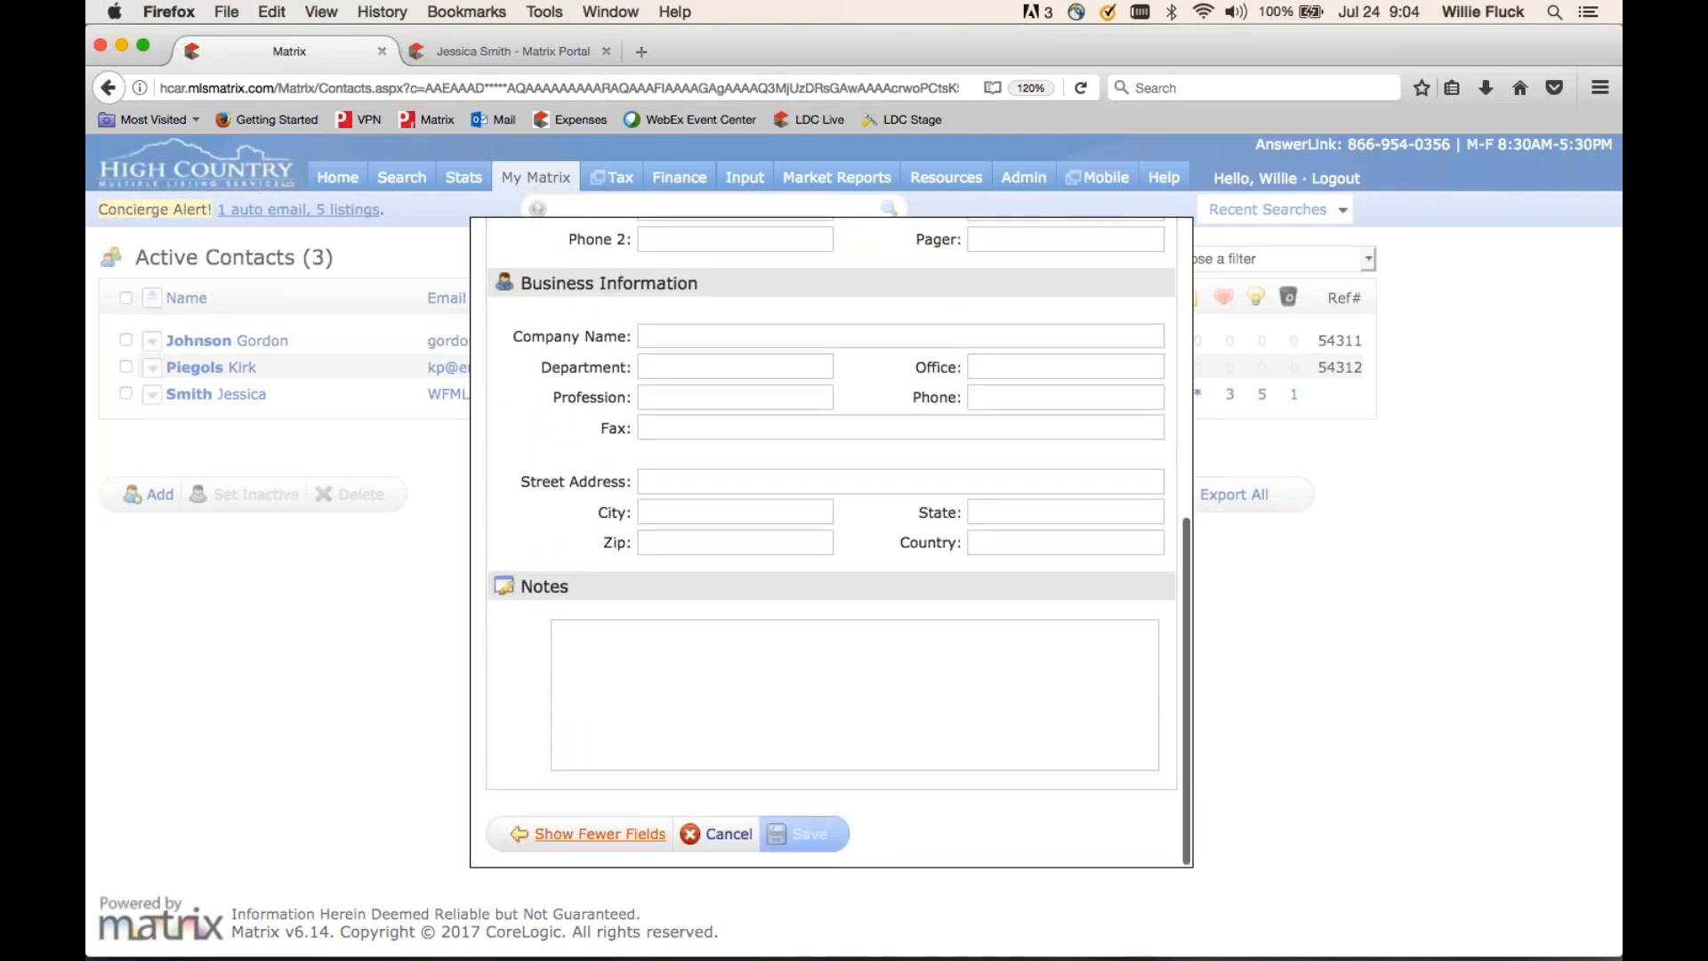
left_click(600, 833)
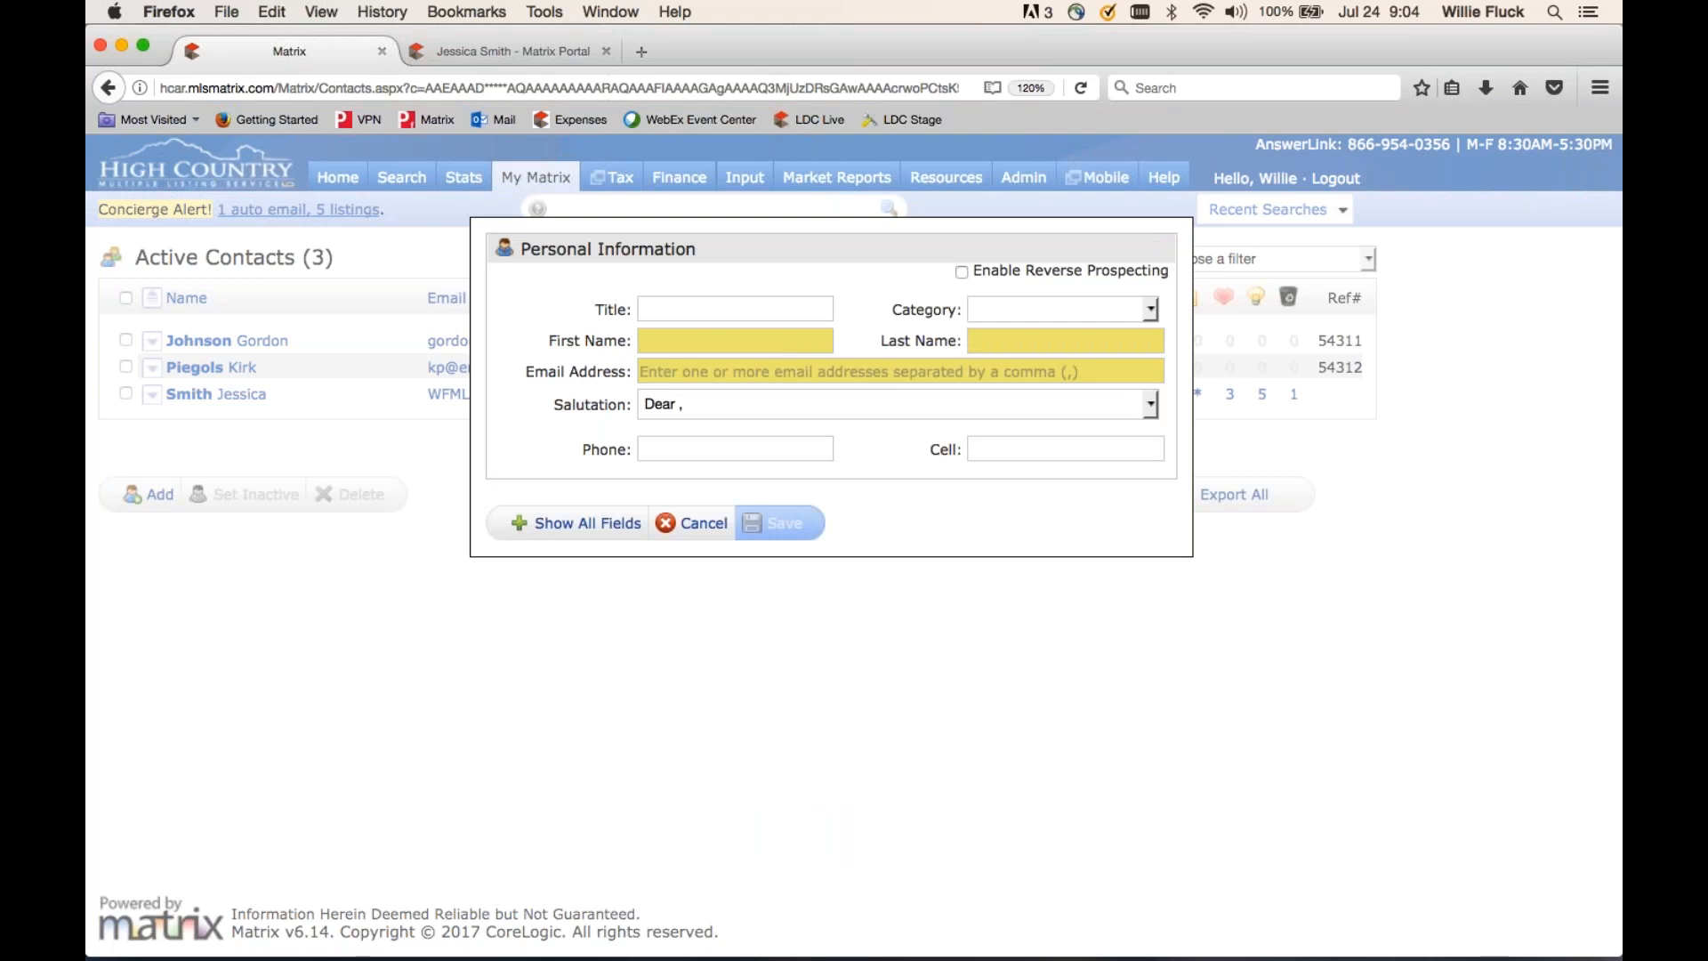
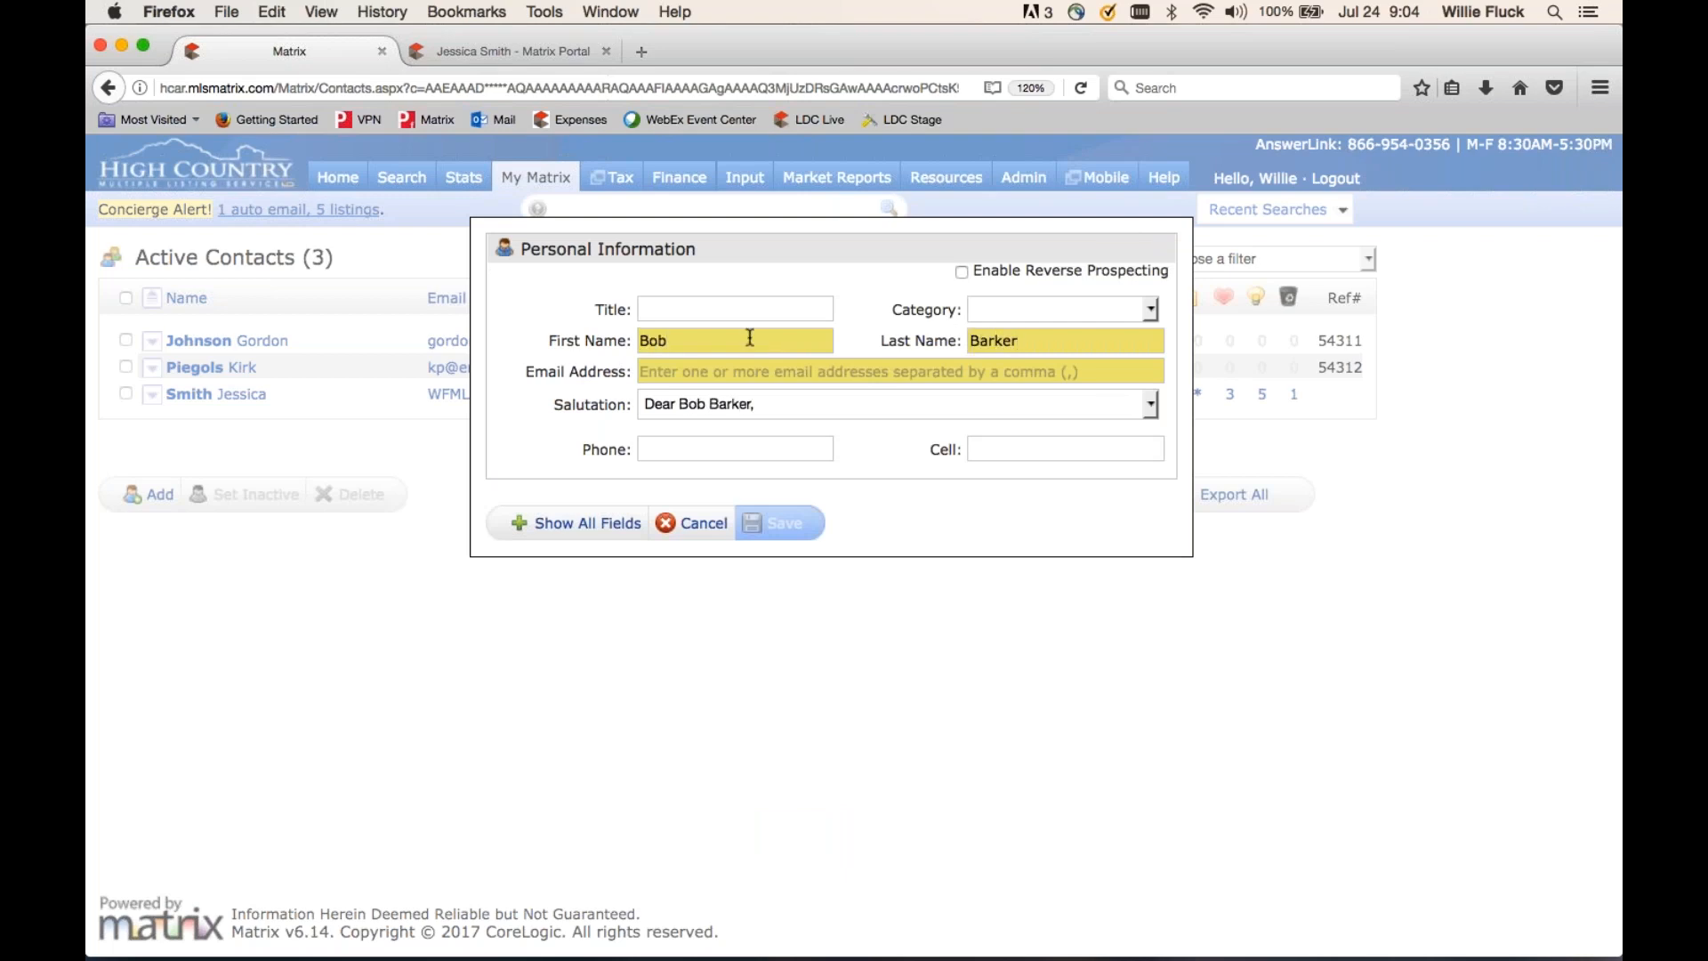
key("Tab")
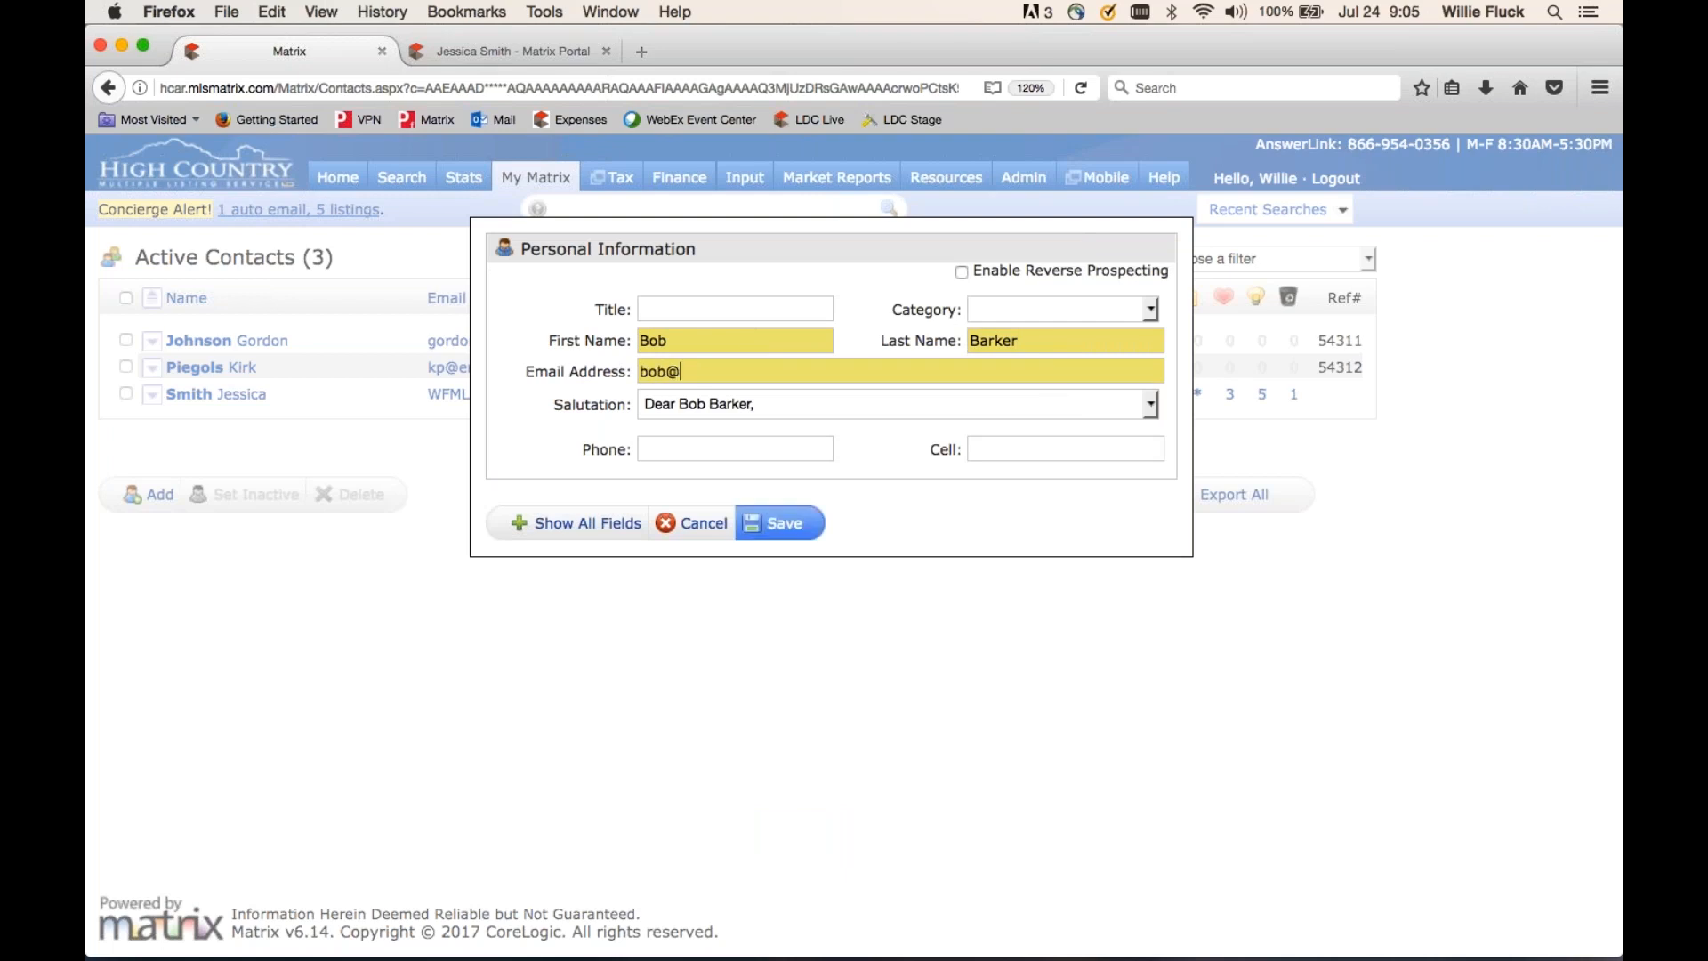
left_click(789, 524)
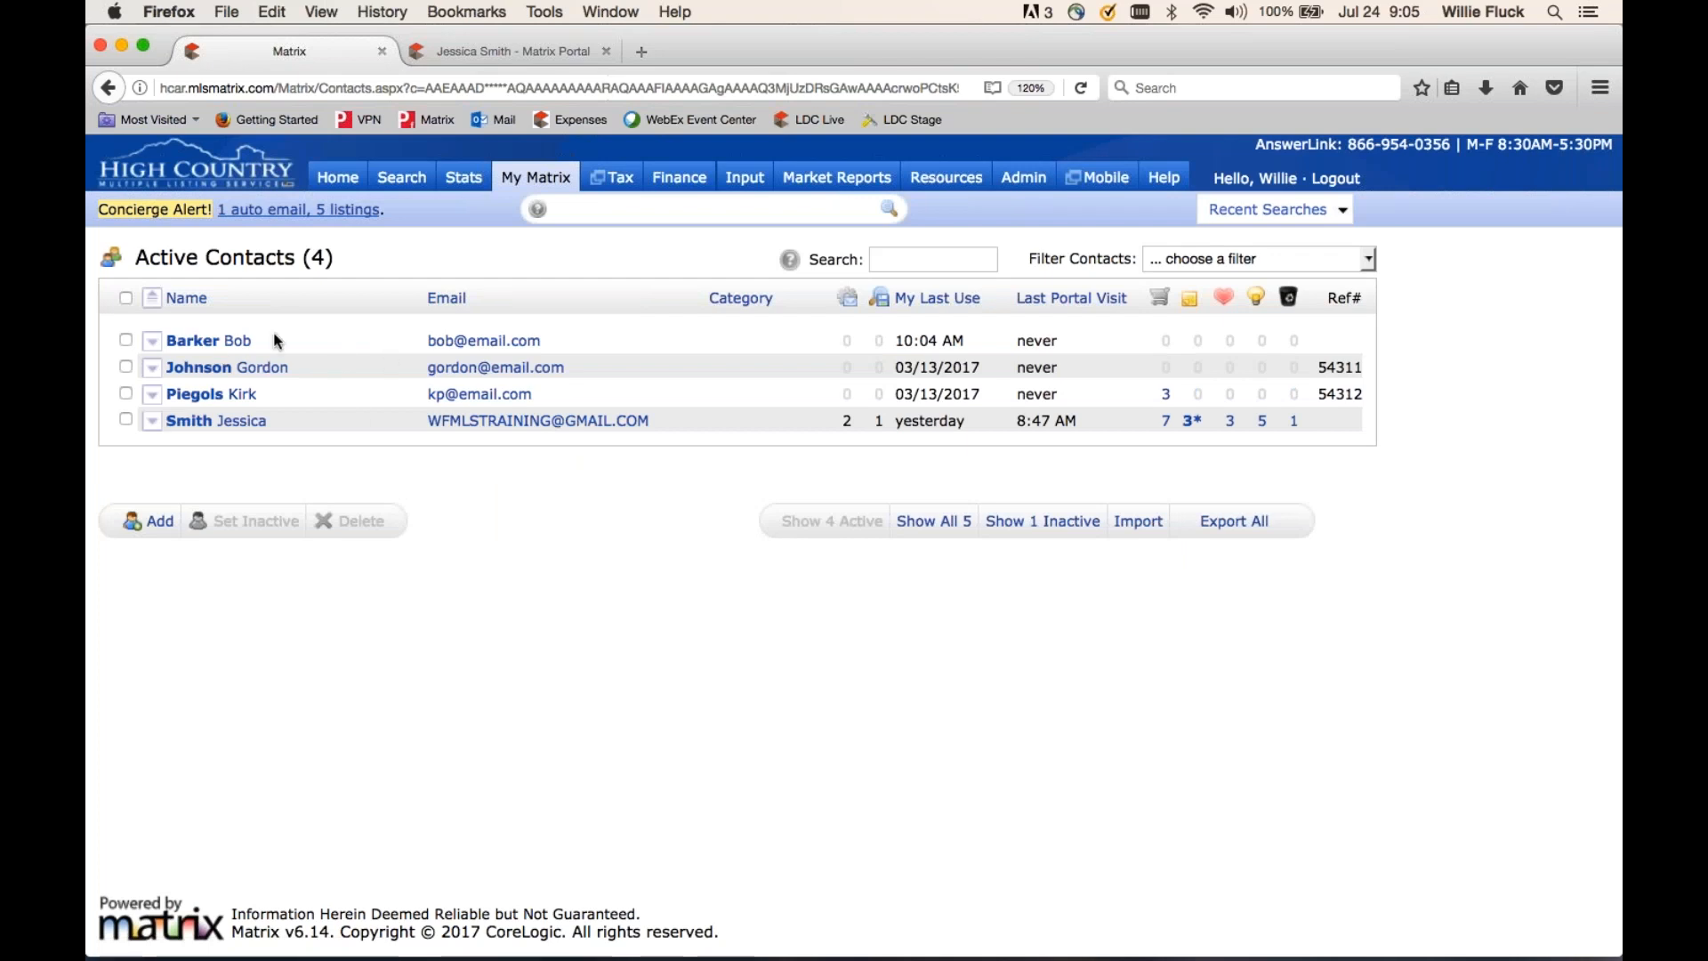
- Expand the new contact's row and open its client portal in a new tab
left_click(156, 343)
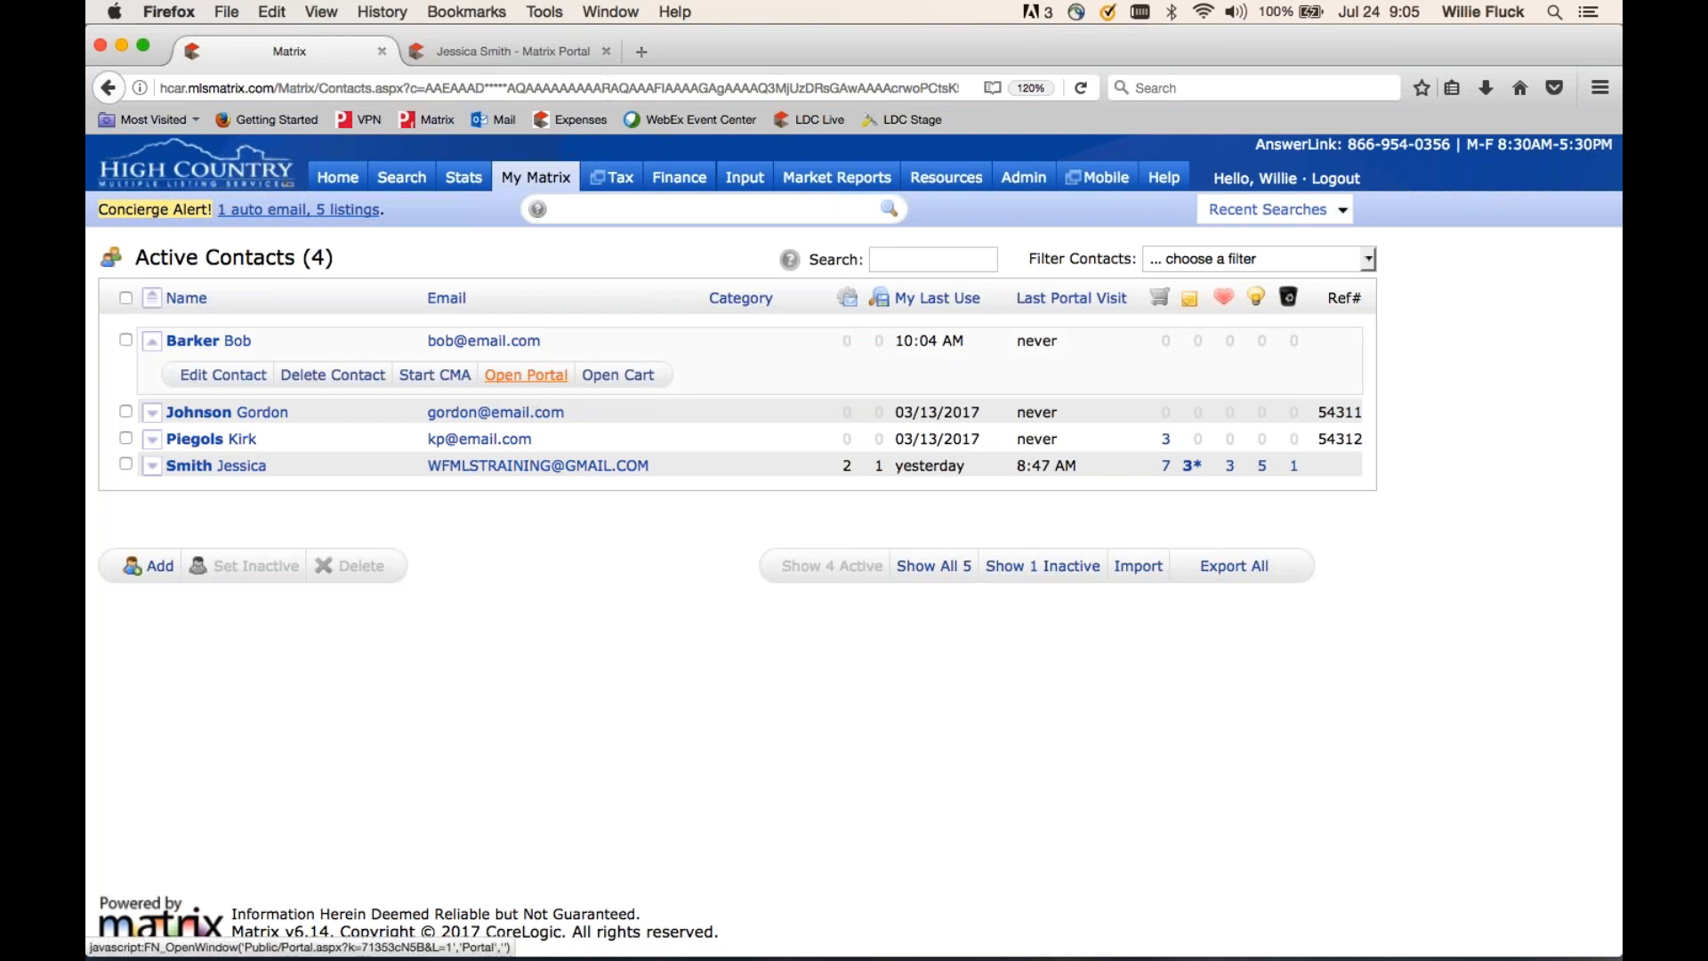
left_click(532, 378)
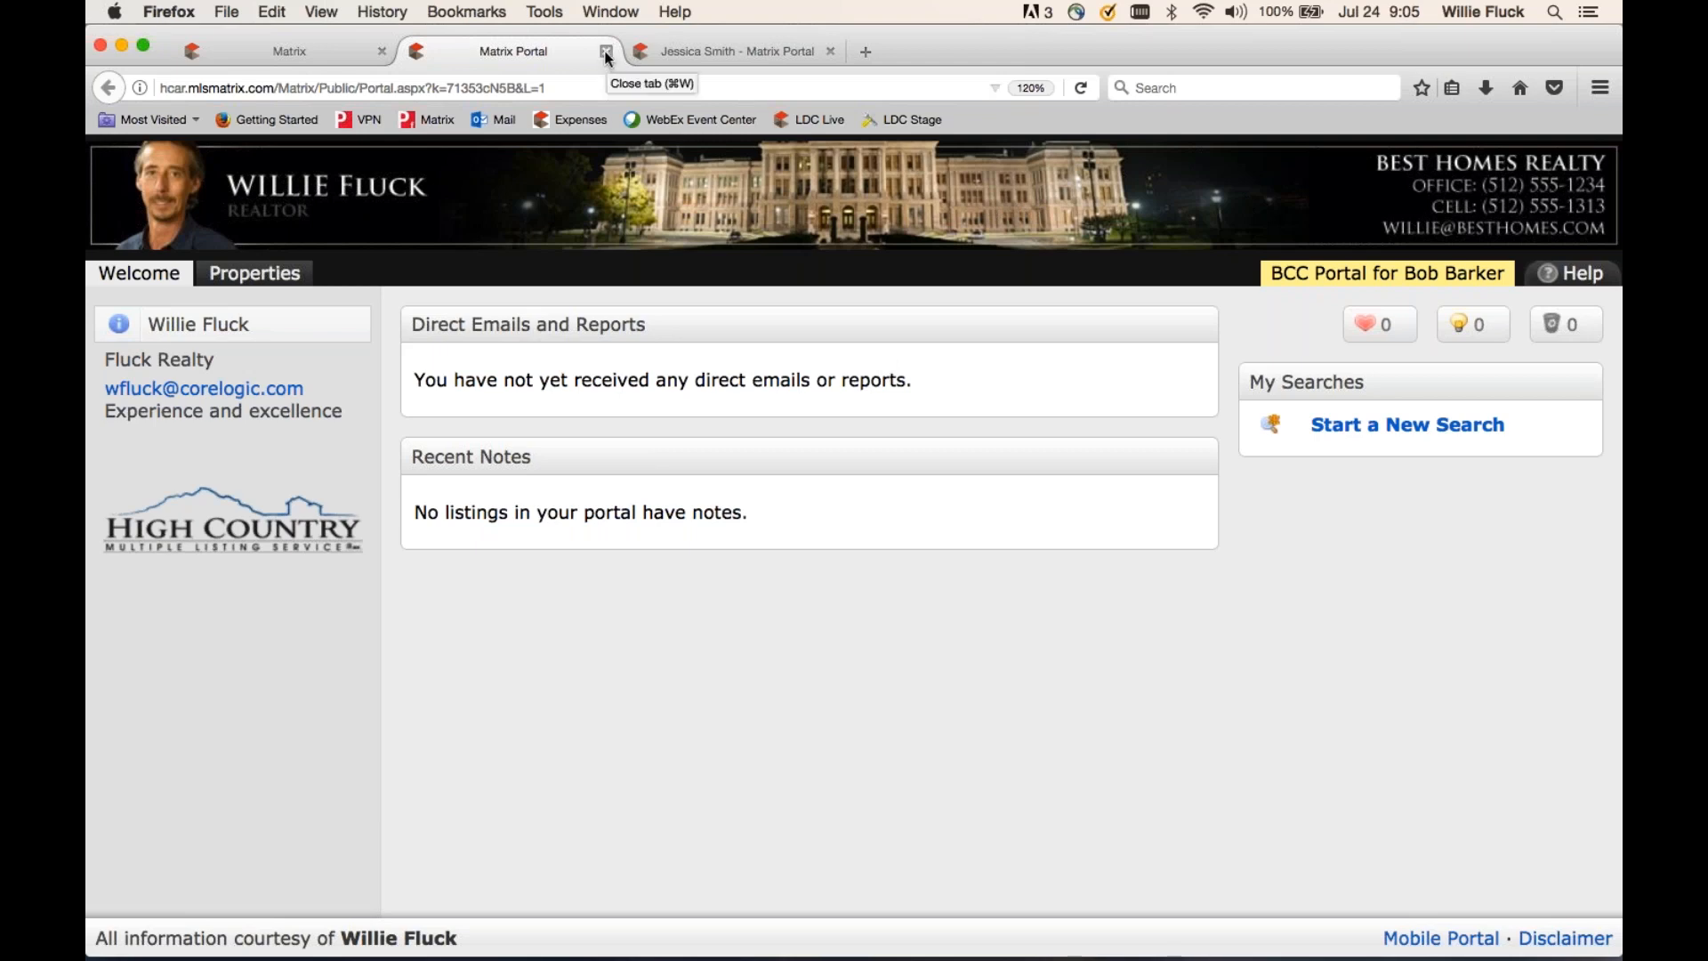
- Close the new contact's portal and open the Jul 23 2017 'These may interest you' listings
left_click(694, 53)
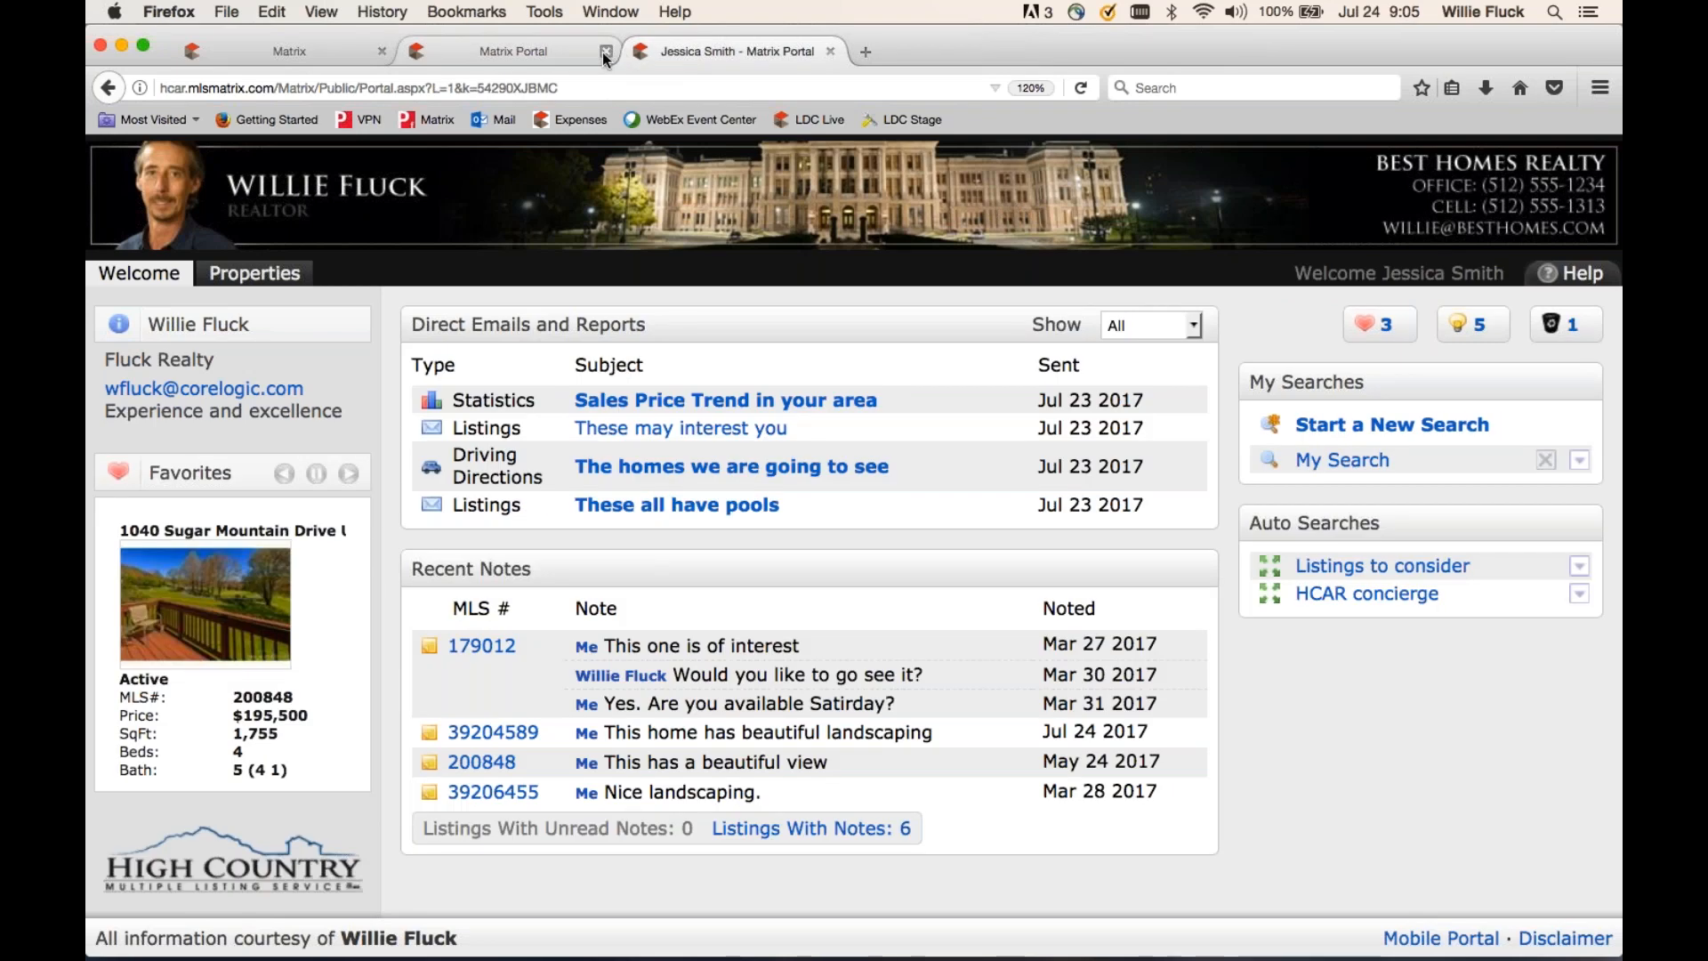
left_click(606, 51)
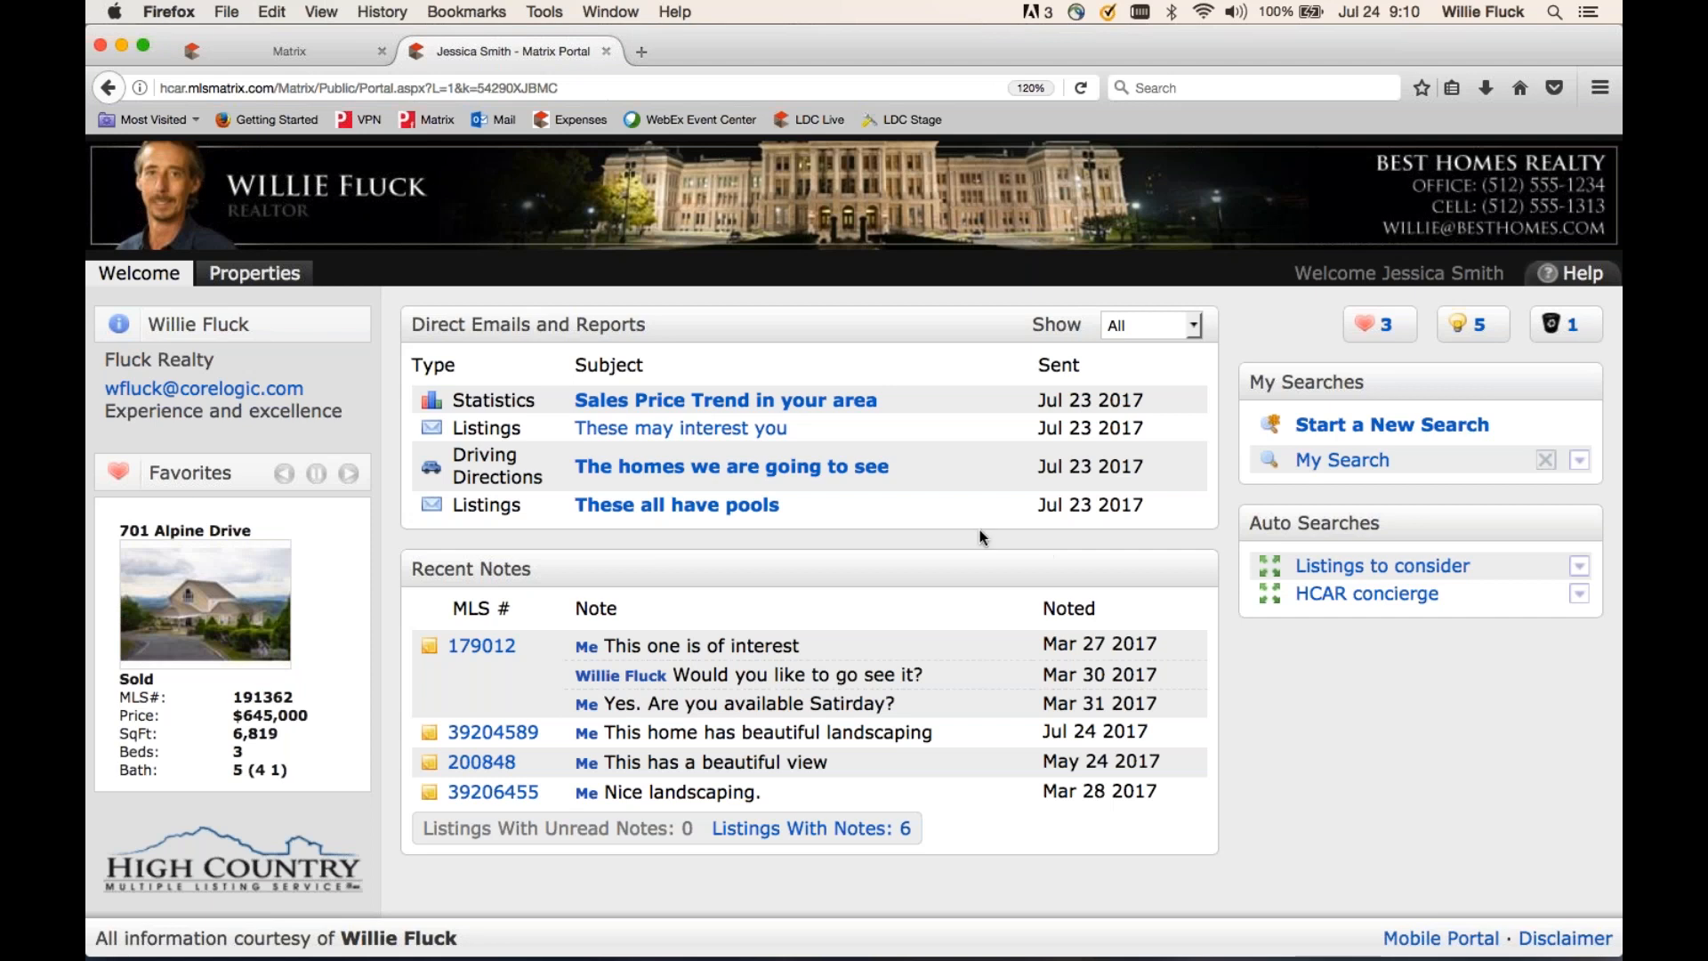
left_click(679, 430)
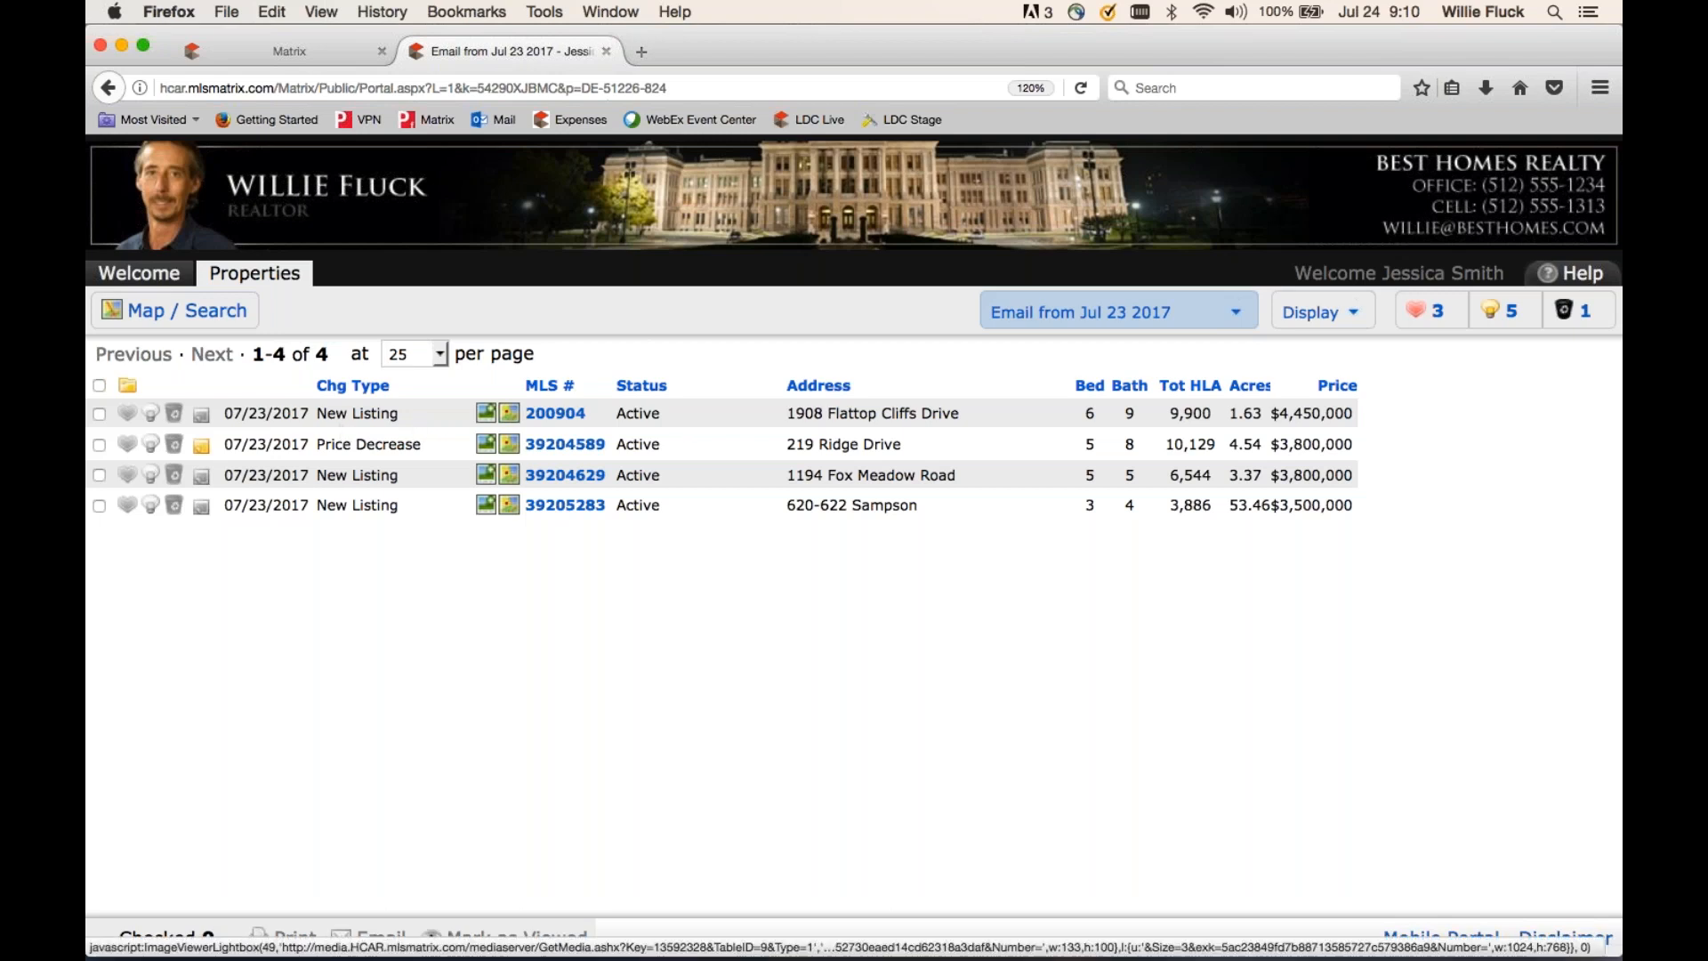
- Toggle the first listing's favorite heart on and off, then display results as Split (Map with Thumbnail)
left_click(127, 415)
left_click(127, 415)
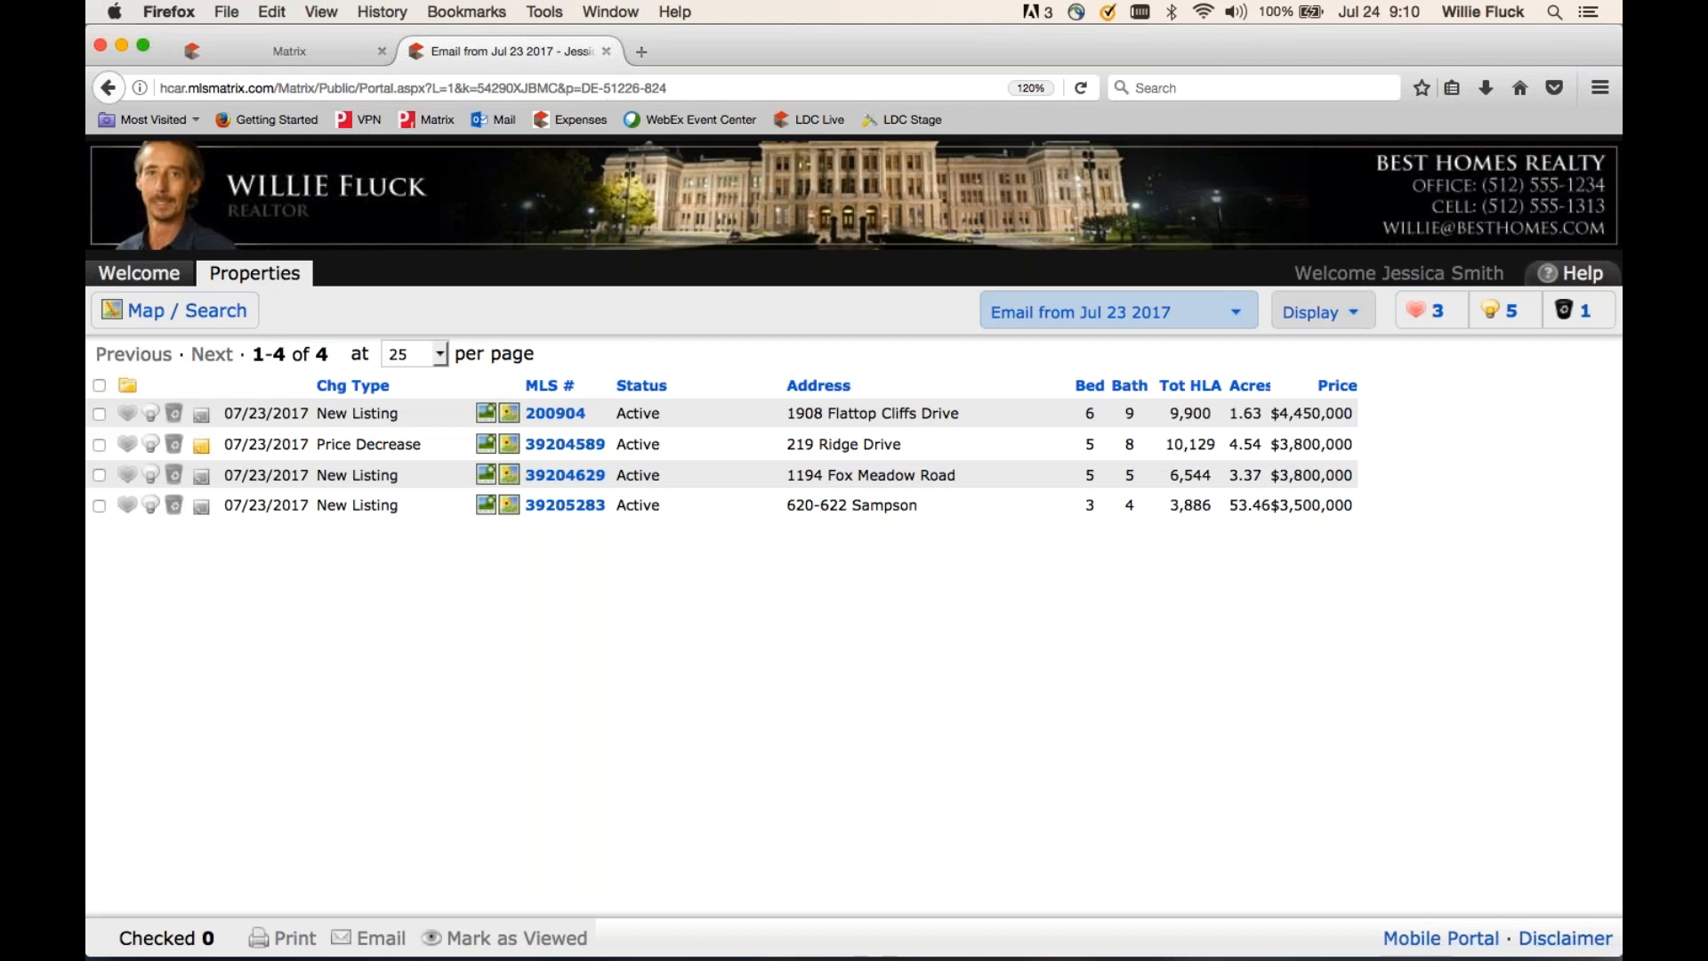
left_click(1303, 316)
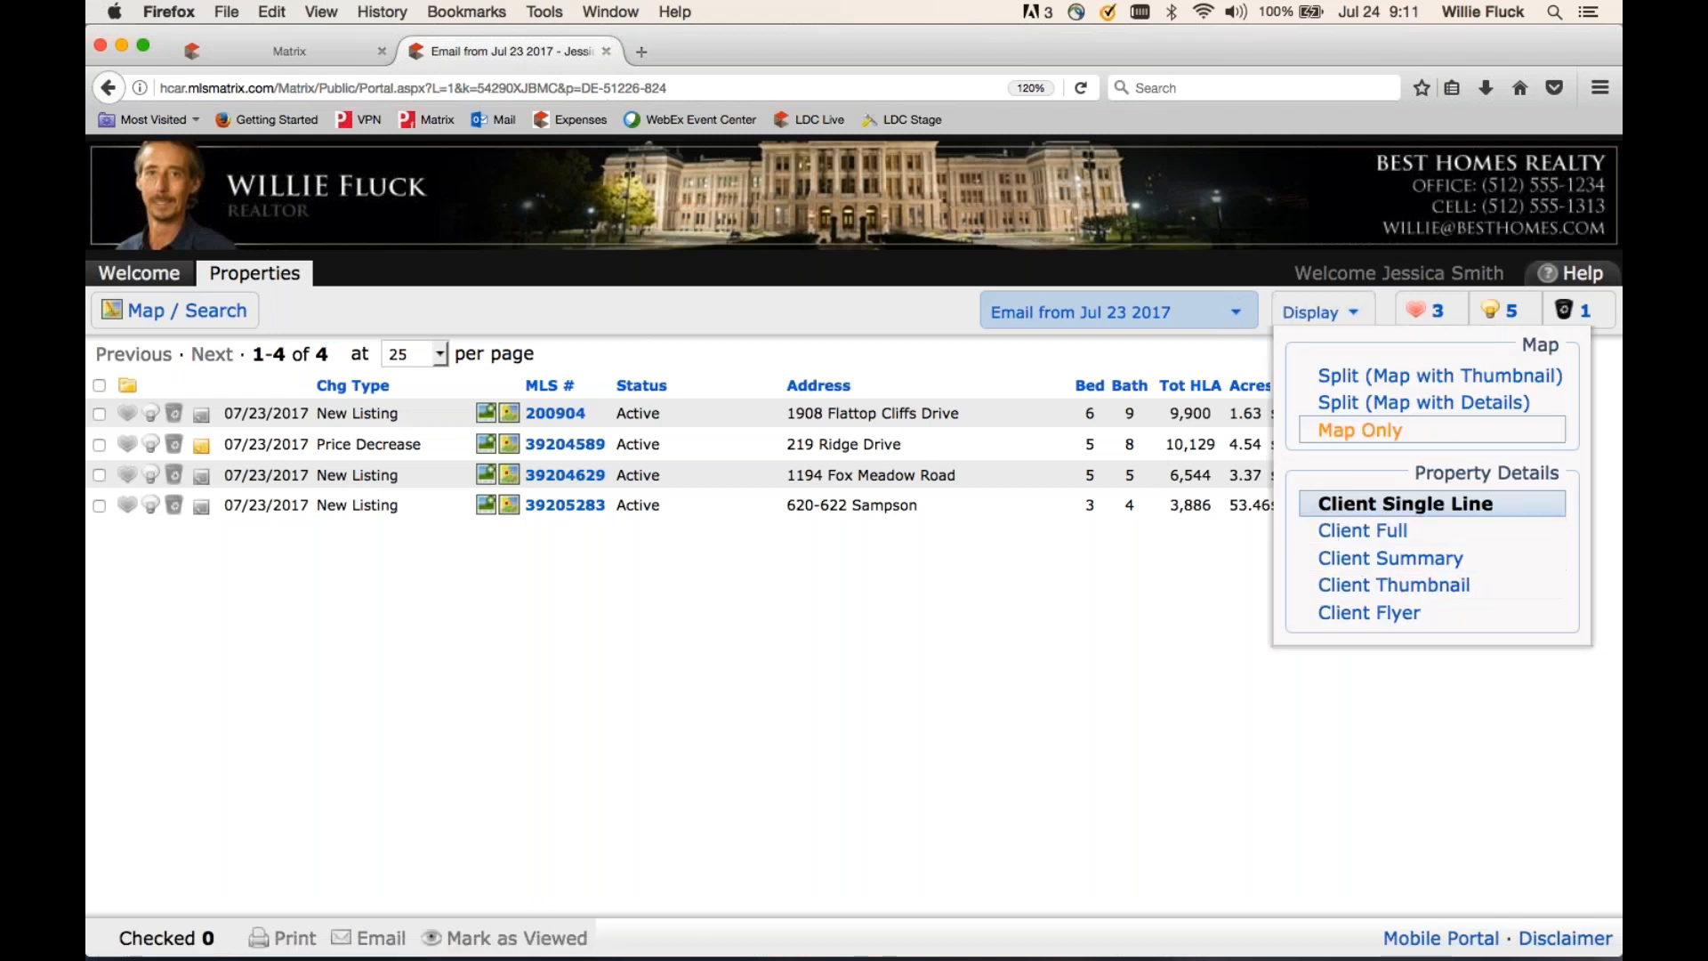
left_click(1318, 325)
left_click(1388, 375)
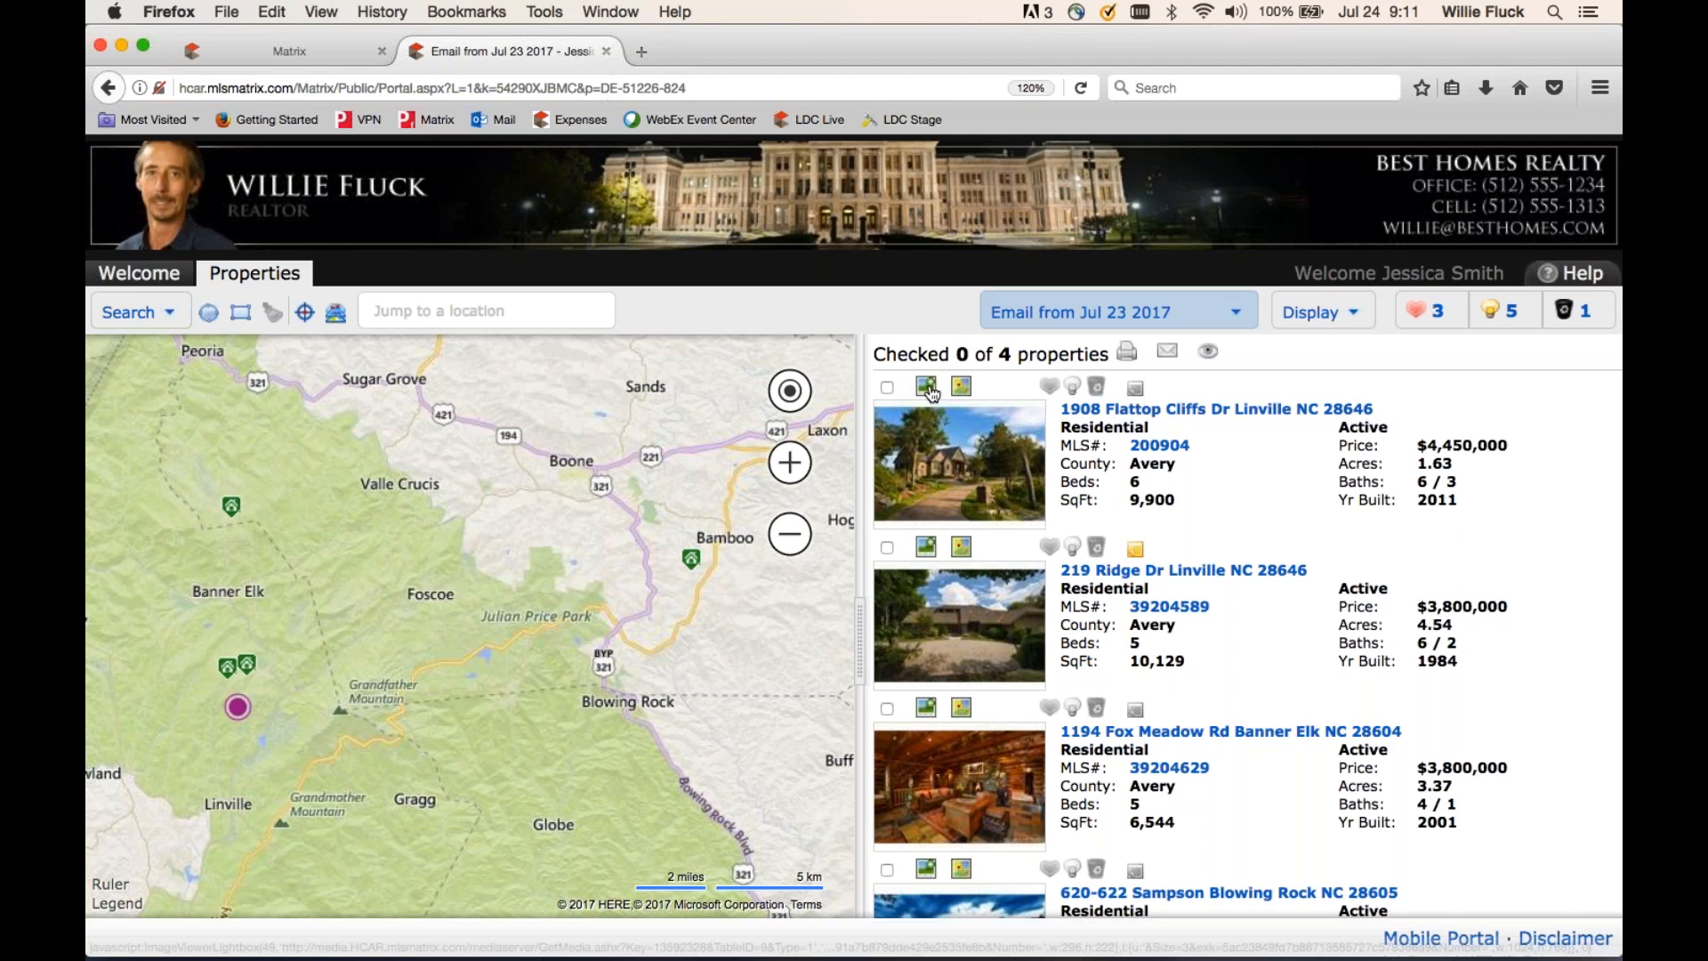
left_click(1307, 314)
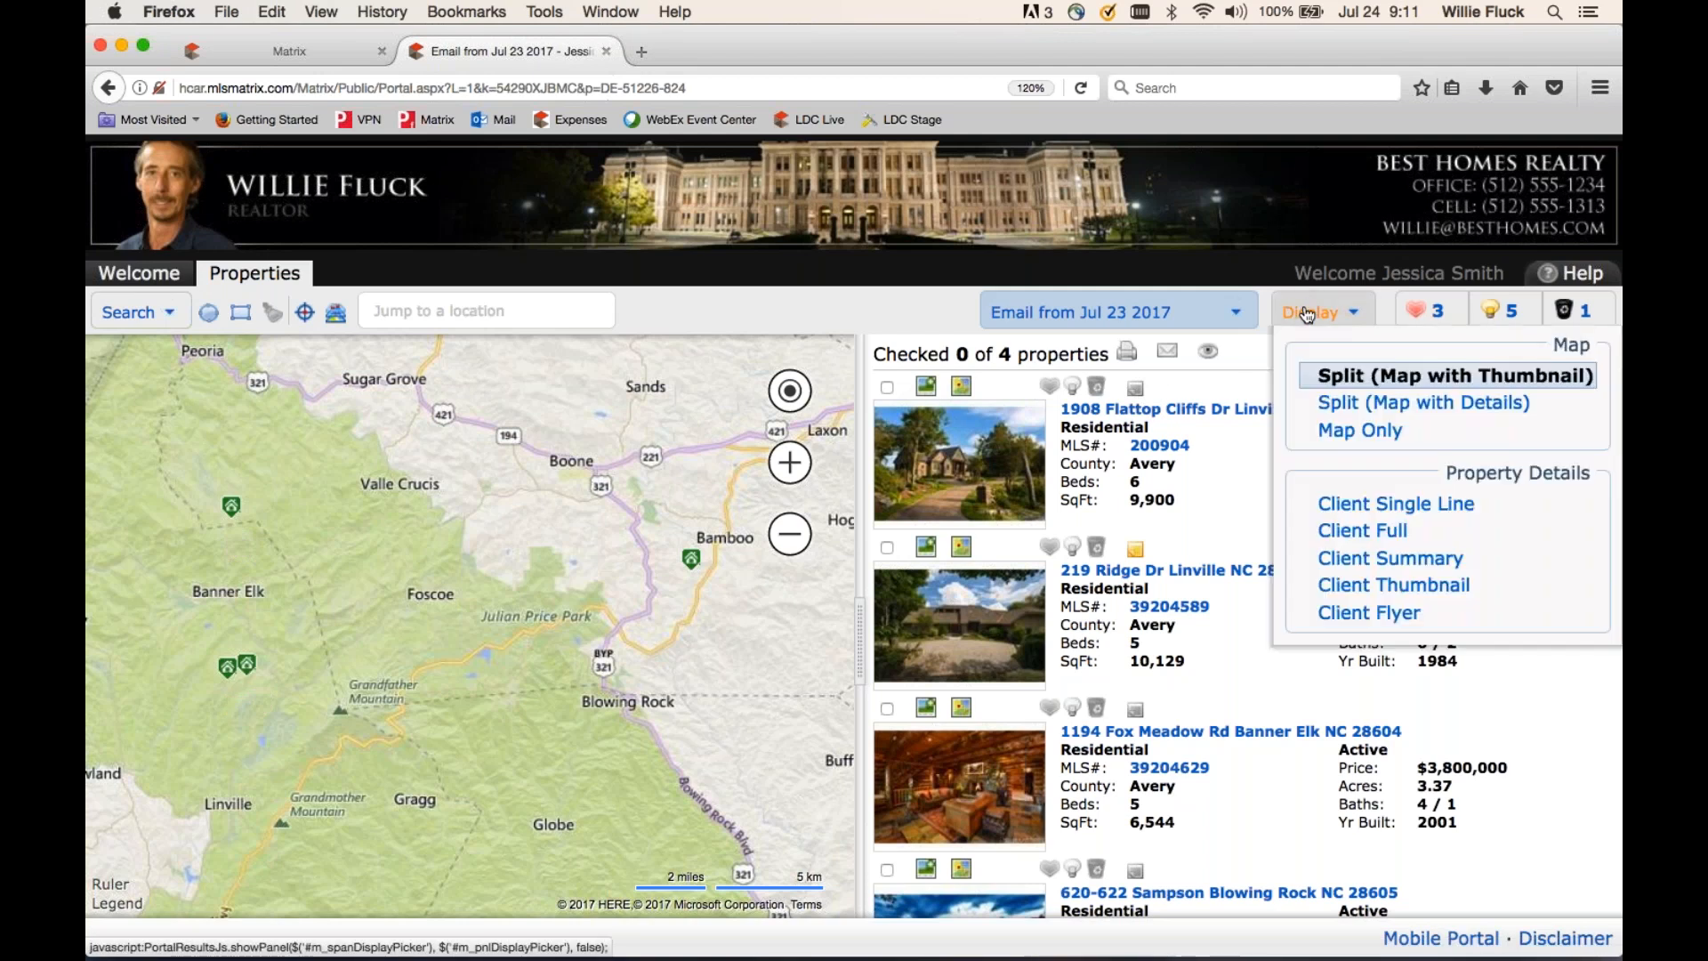
left_click(1334, 529)
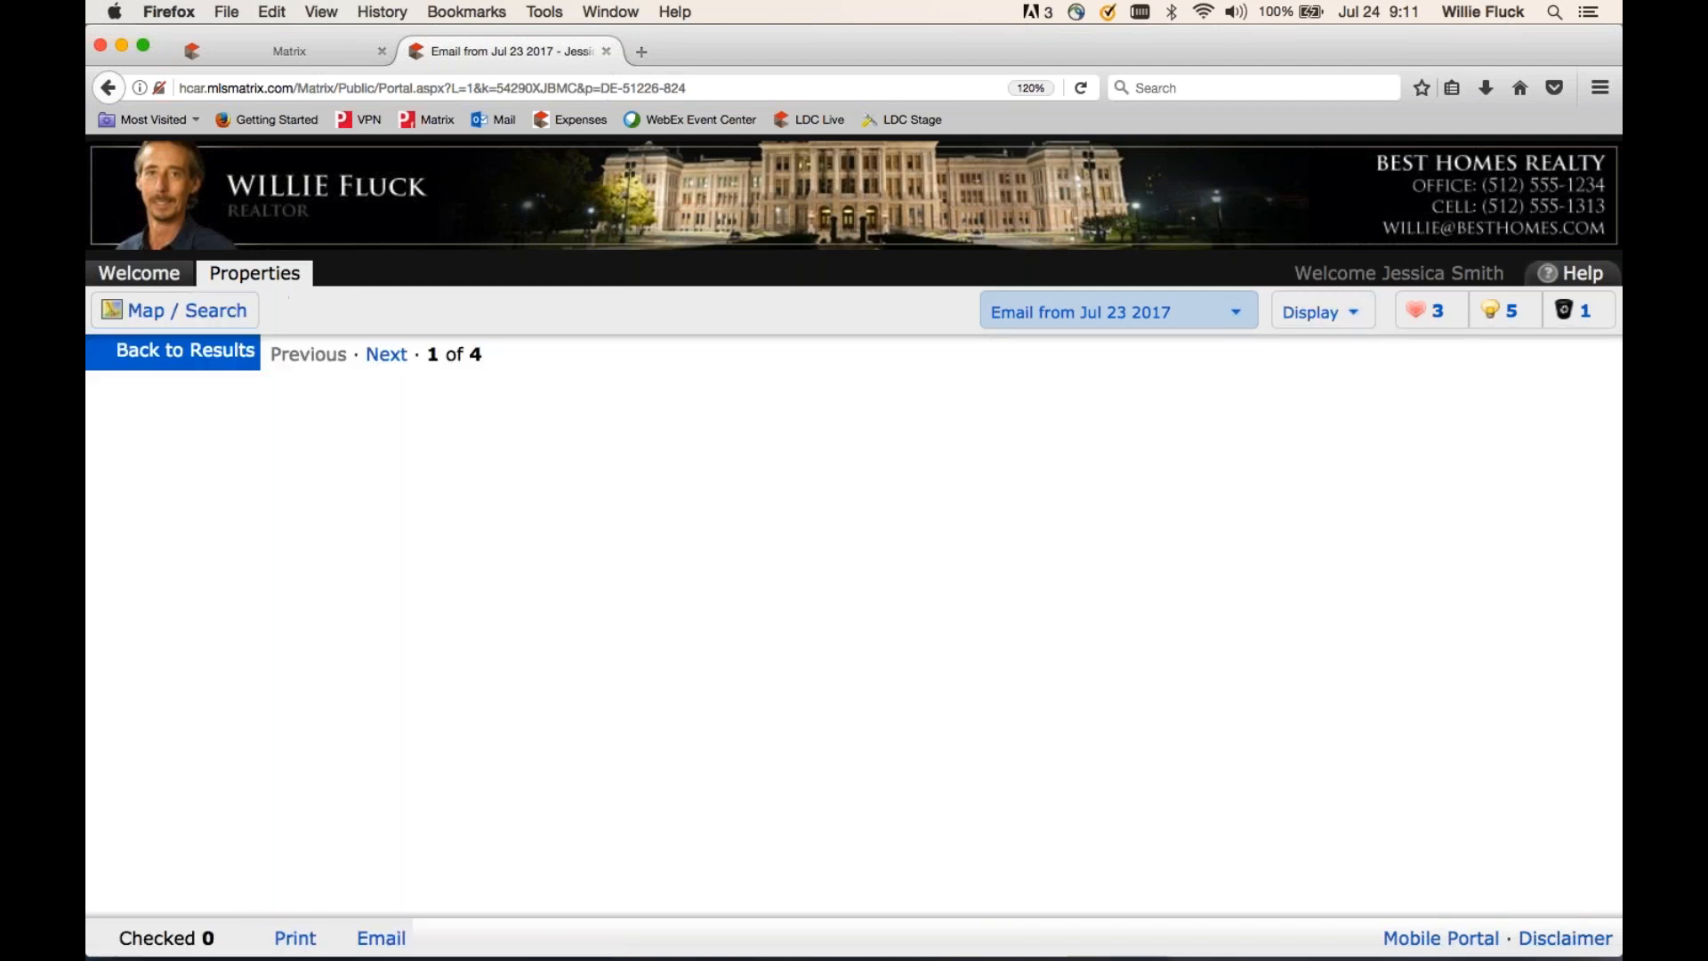
scroll(854, 640, "down", 10)
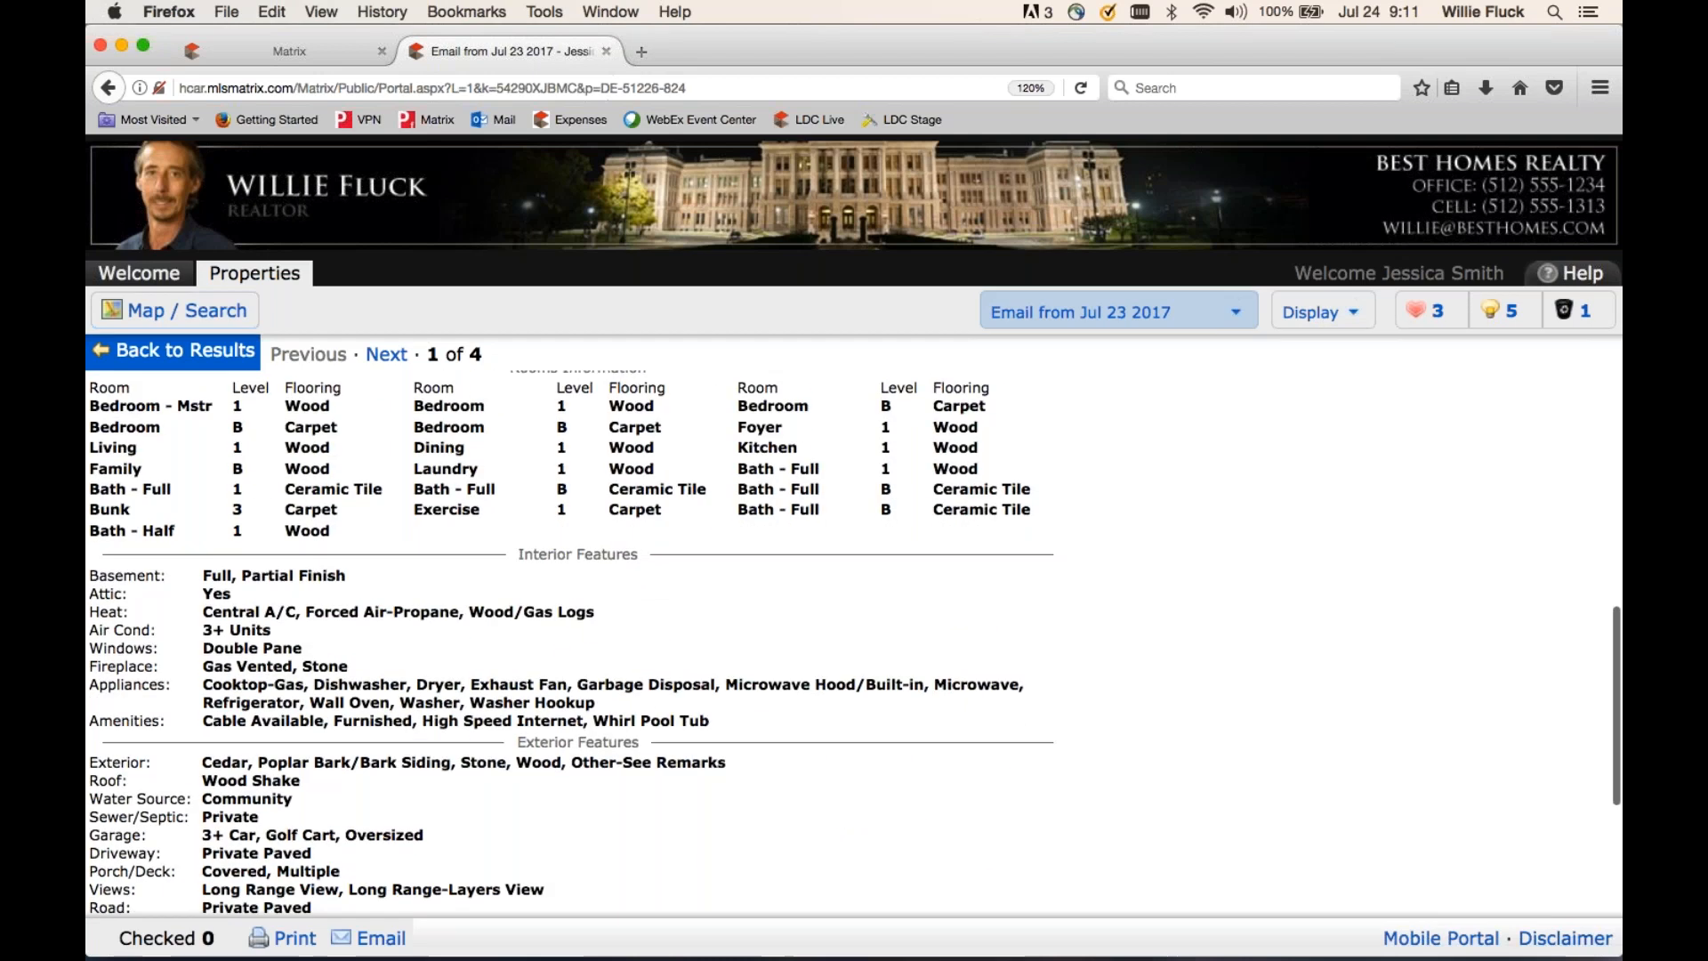
scroll(1358, 386, "up", 10)
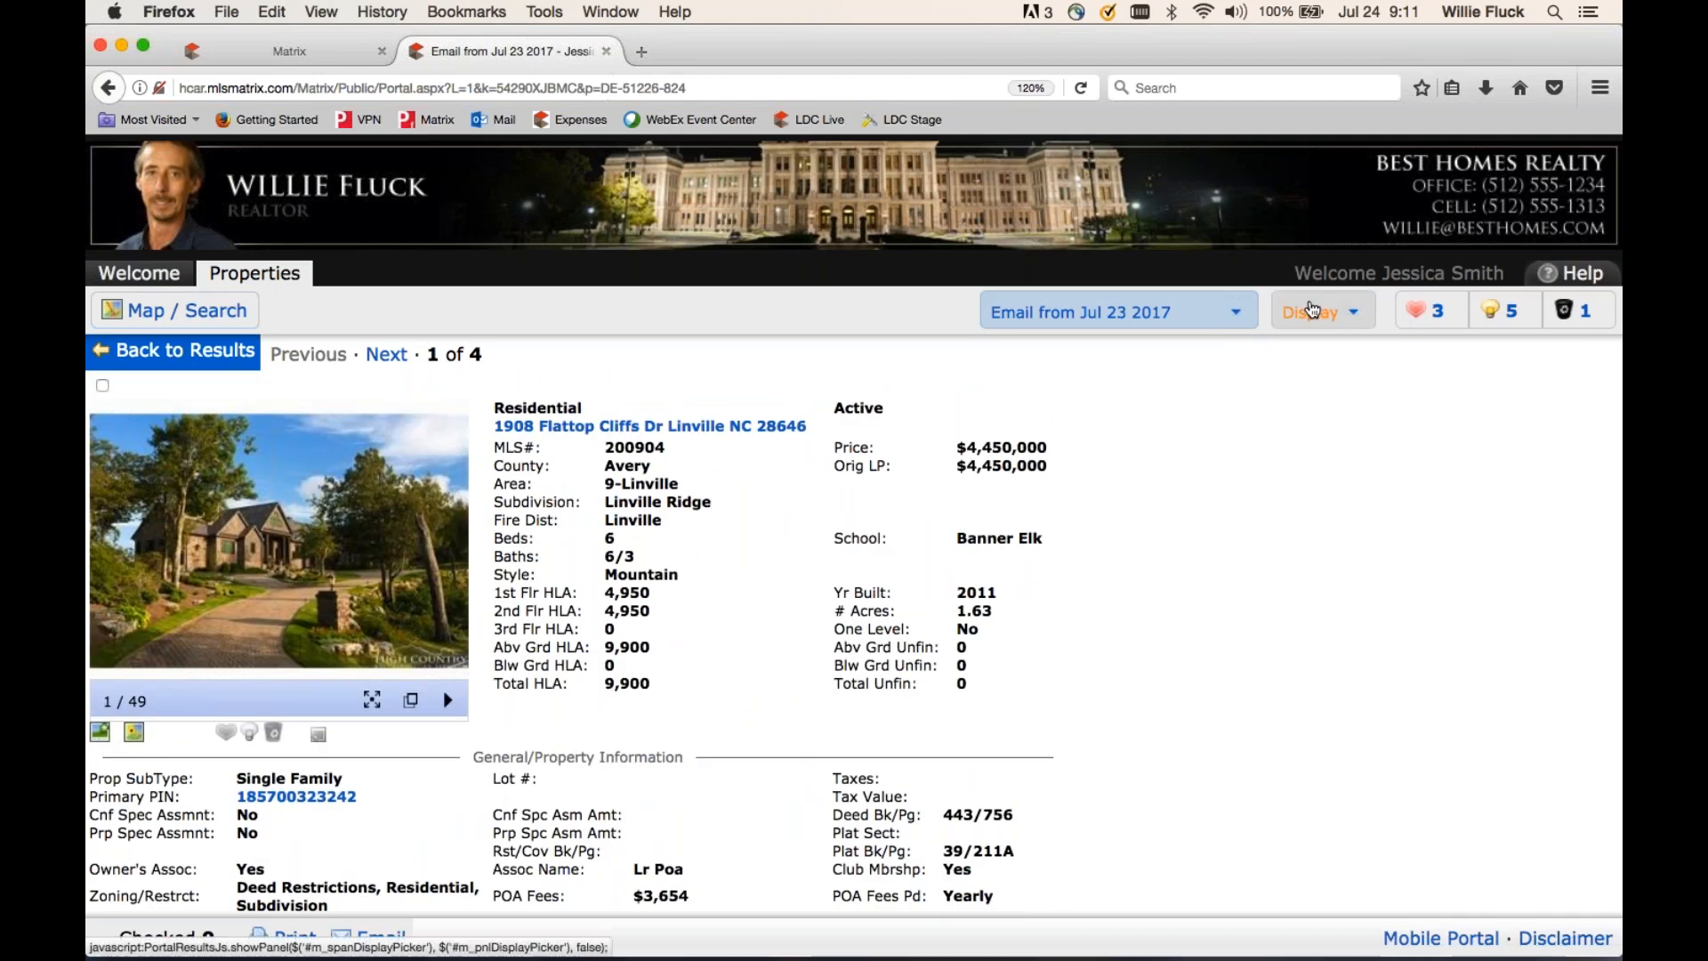
left_click(1317, 311)
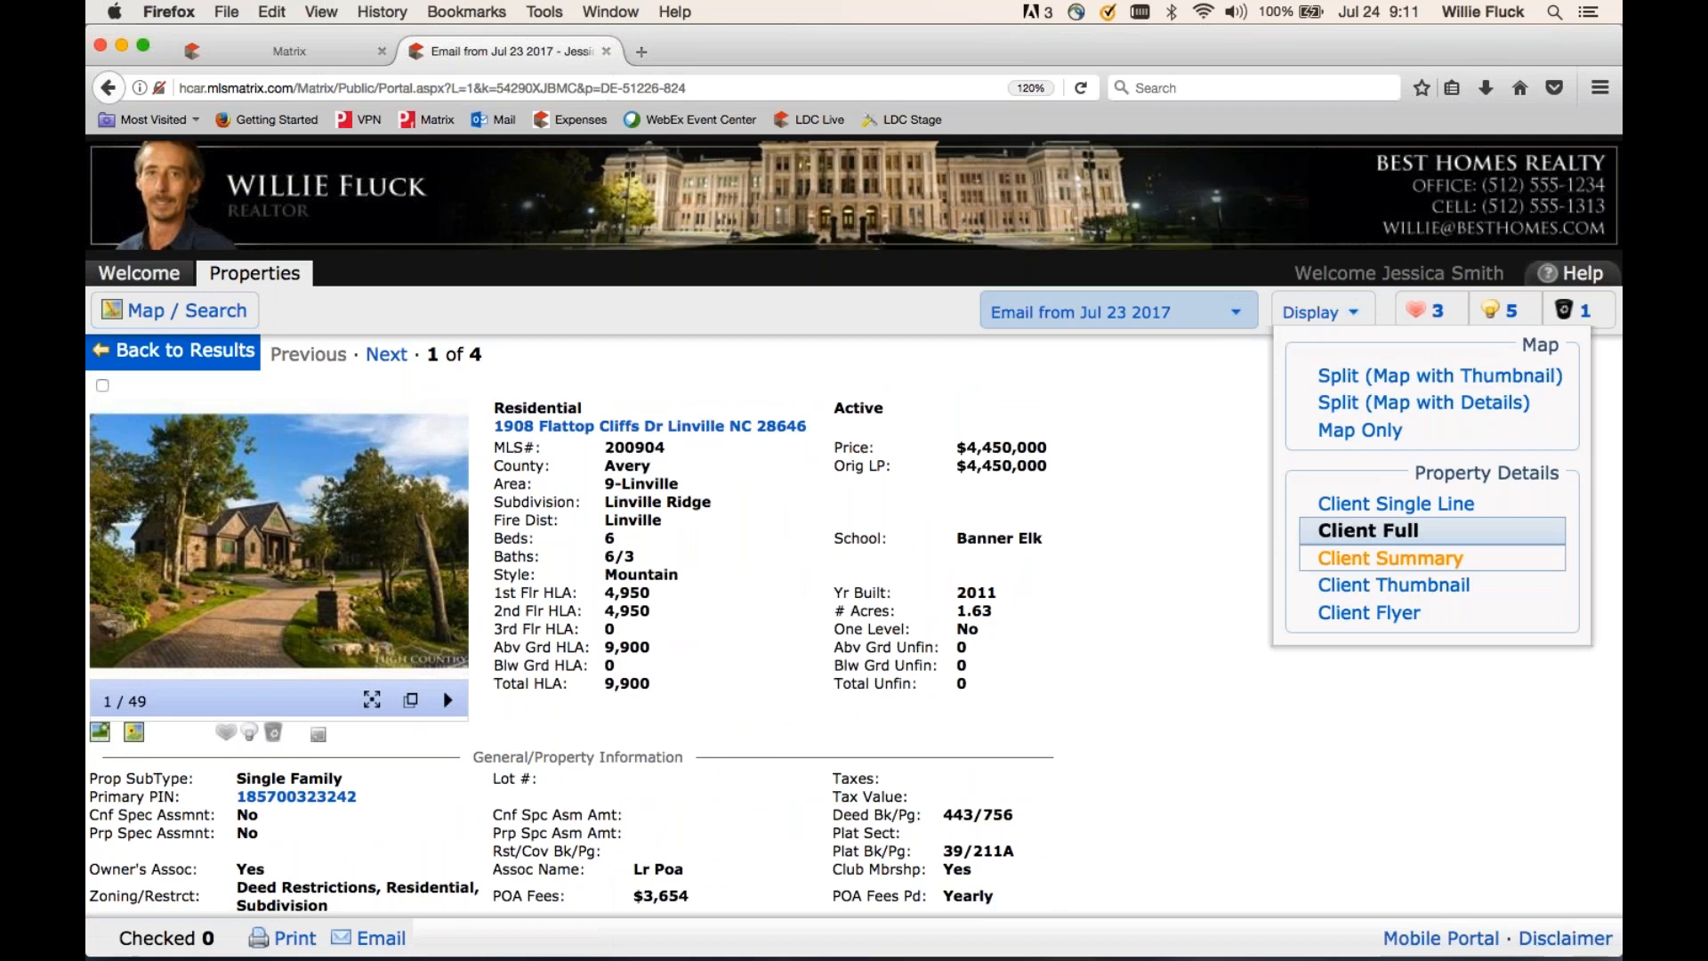
left_click(1249, 551)
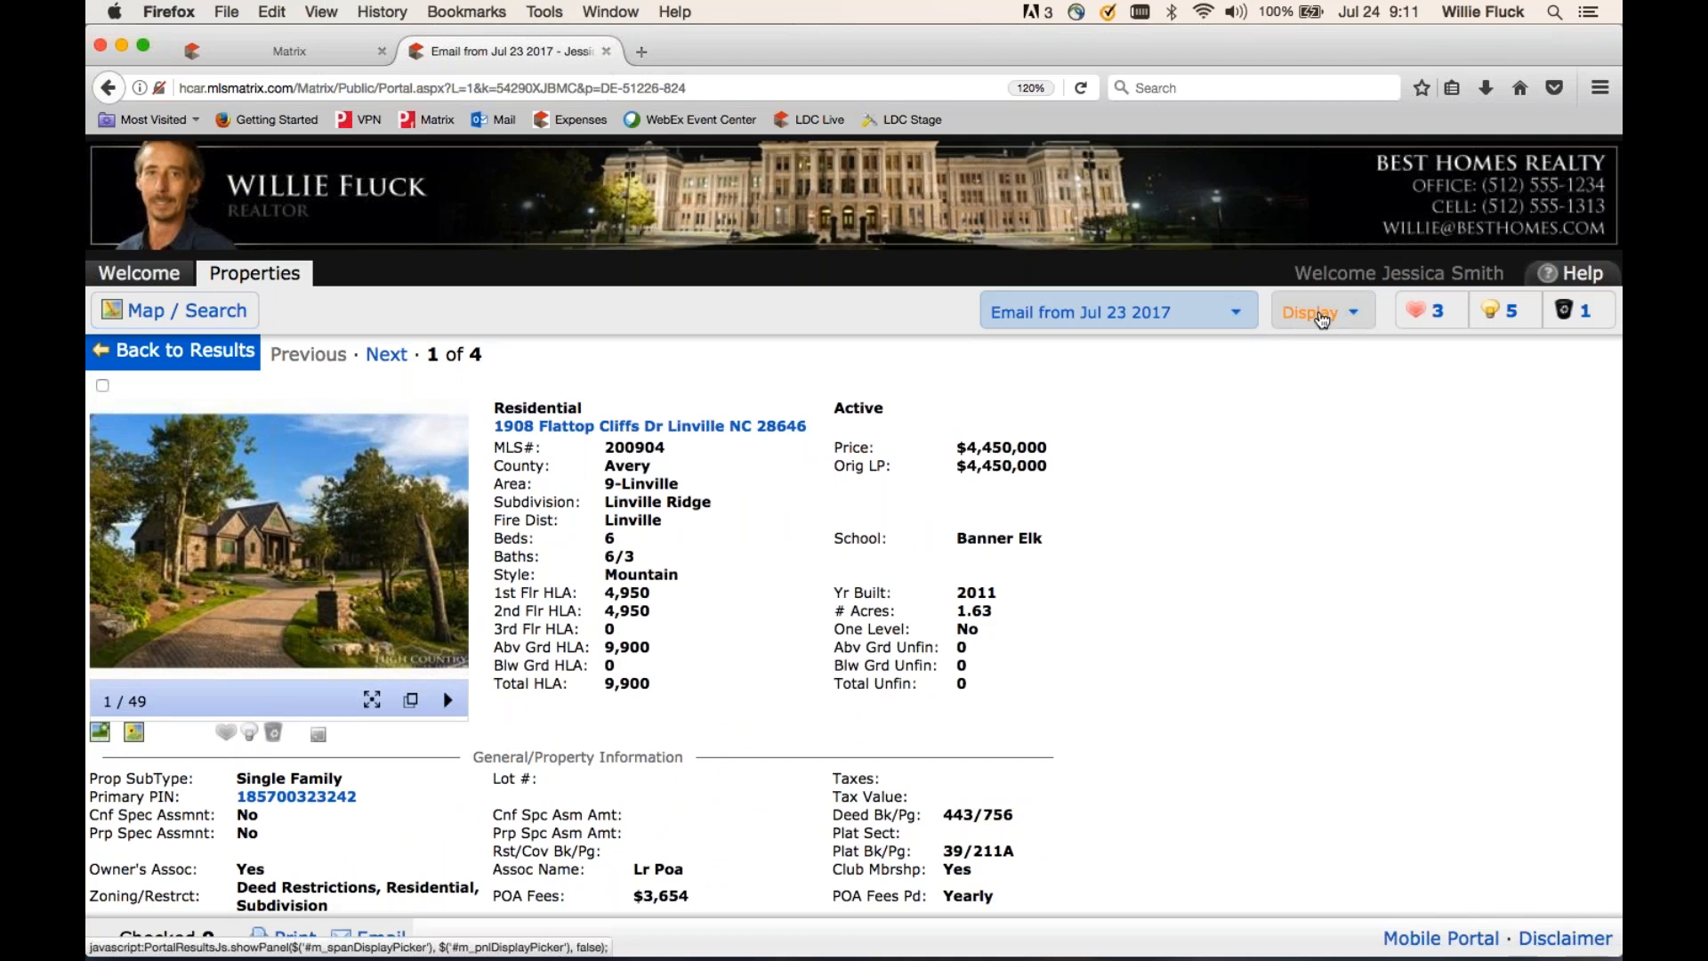
- Return the results to Client Single Line, then go back to the portal Welcome page
left_click(1311, 312)
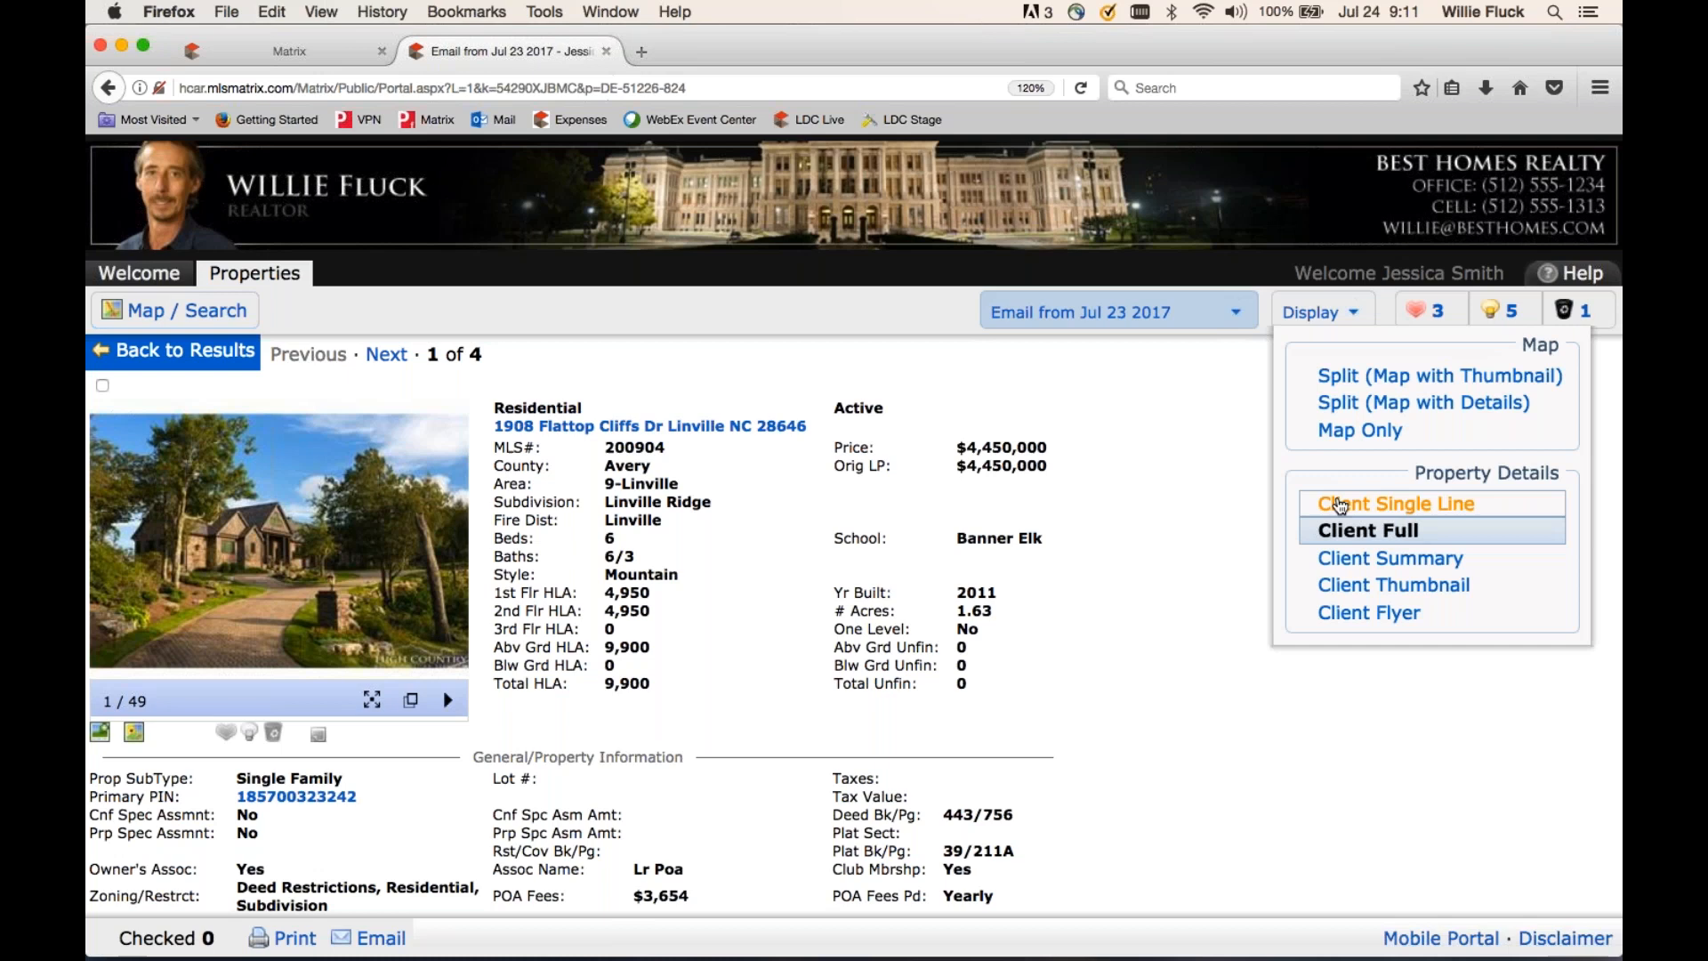
left_click(1341, 505)
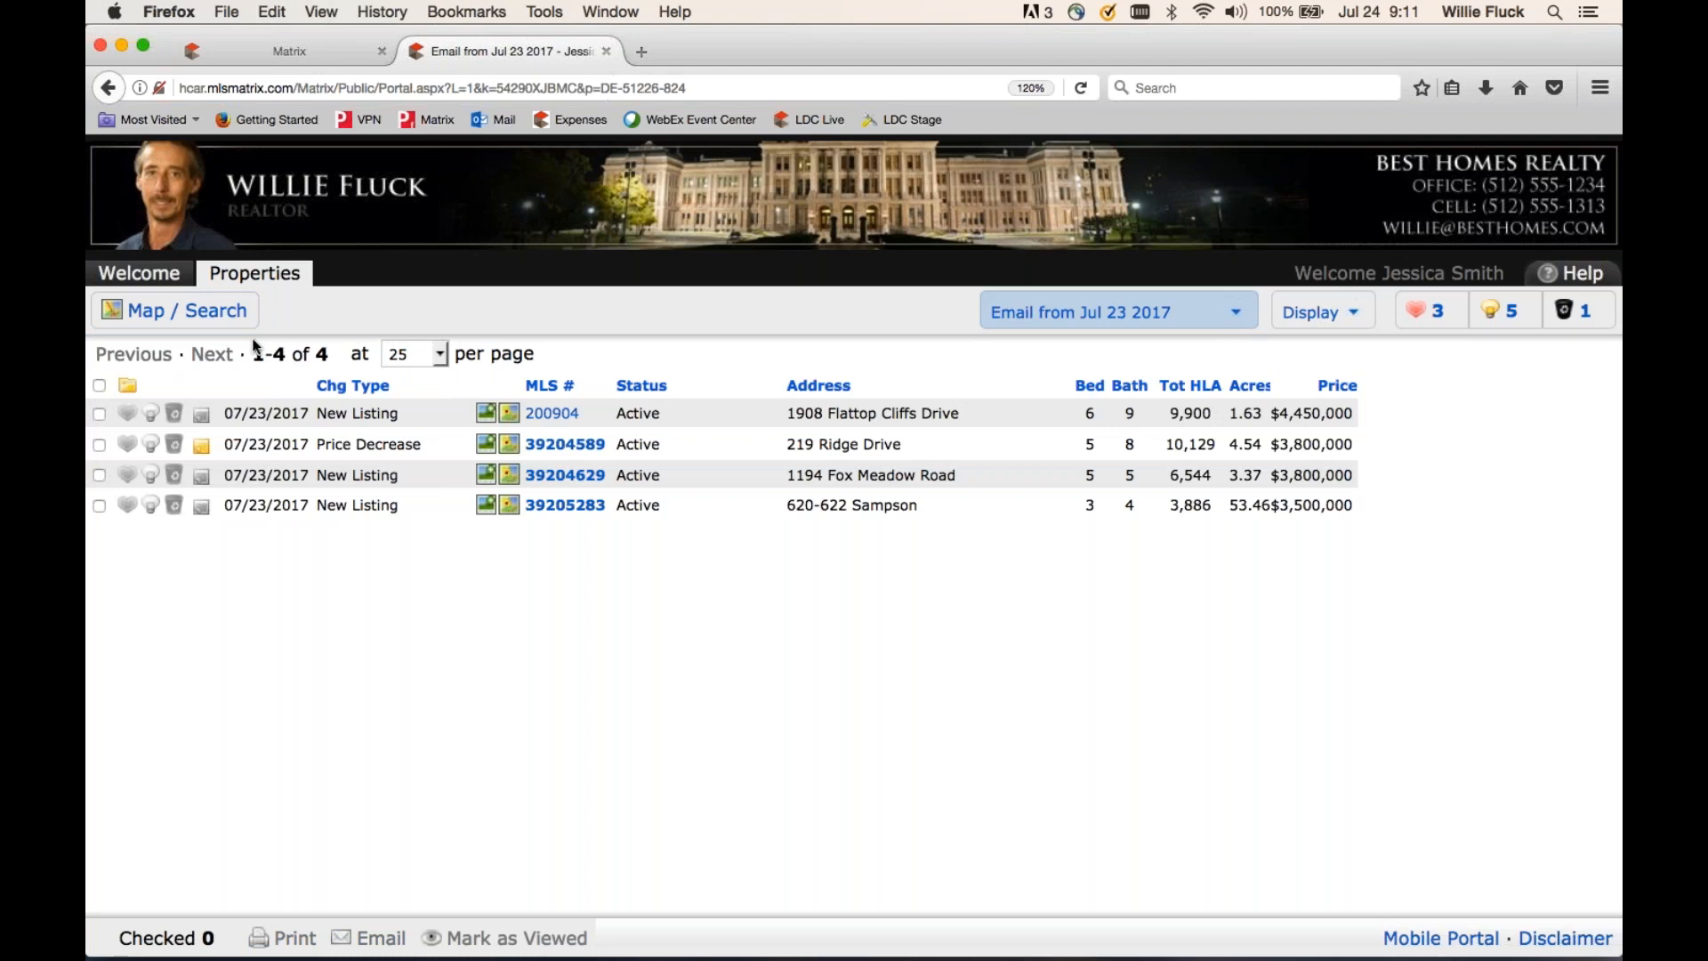
left_click(164, 279)
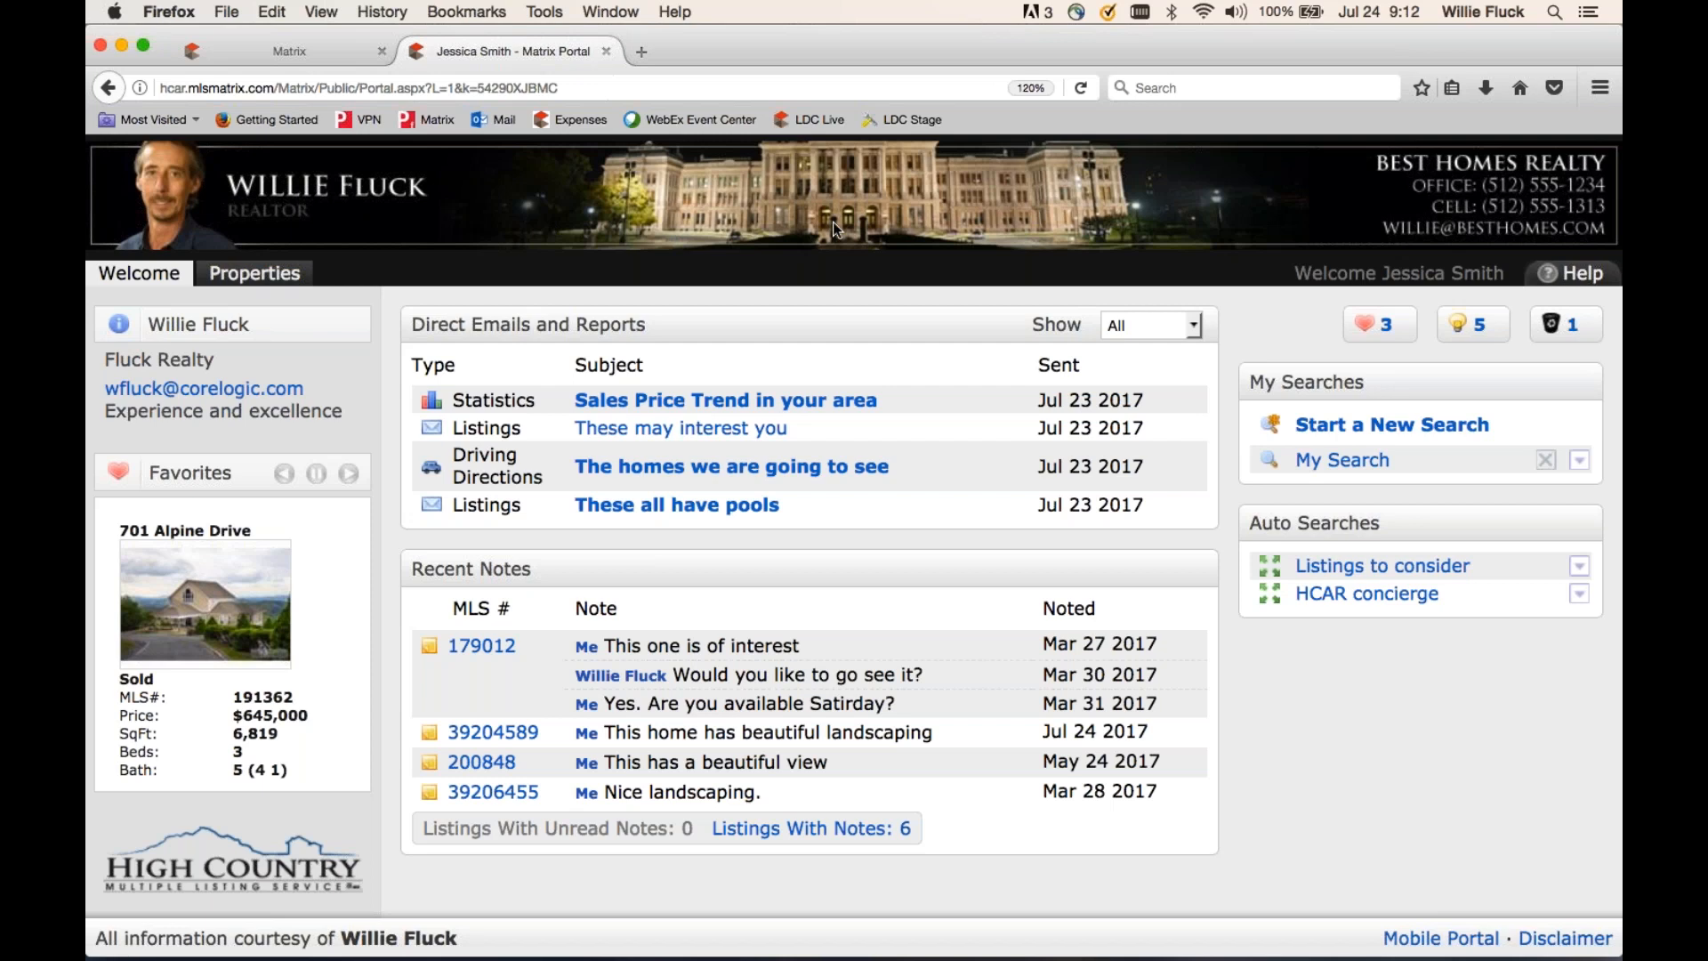
- Back in the Matrix session, open My Matrix > My Information settings
left_click(313, 58)
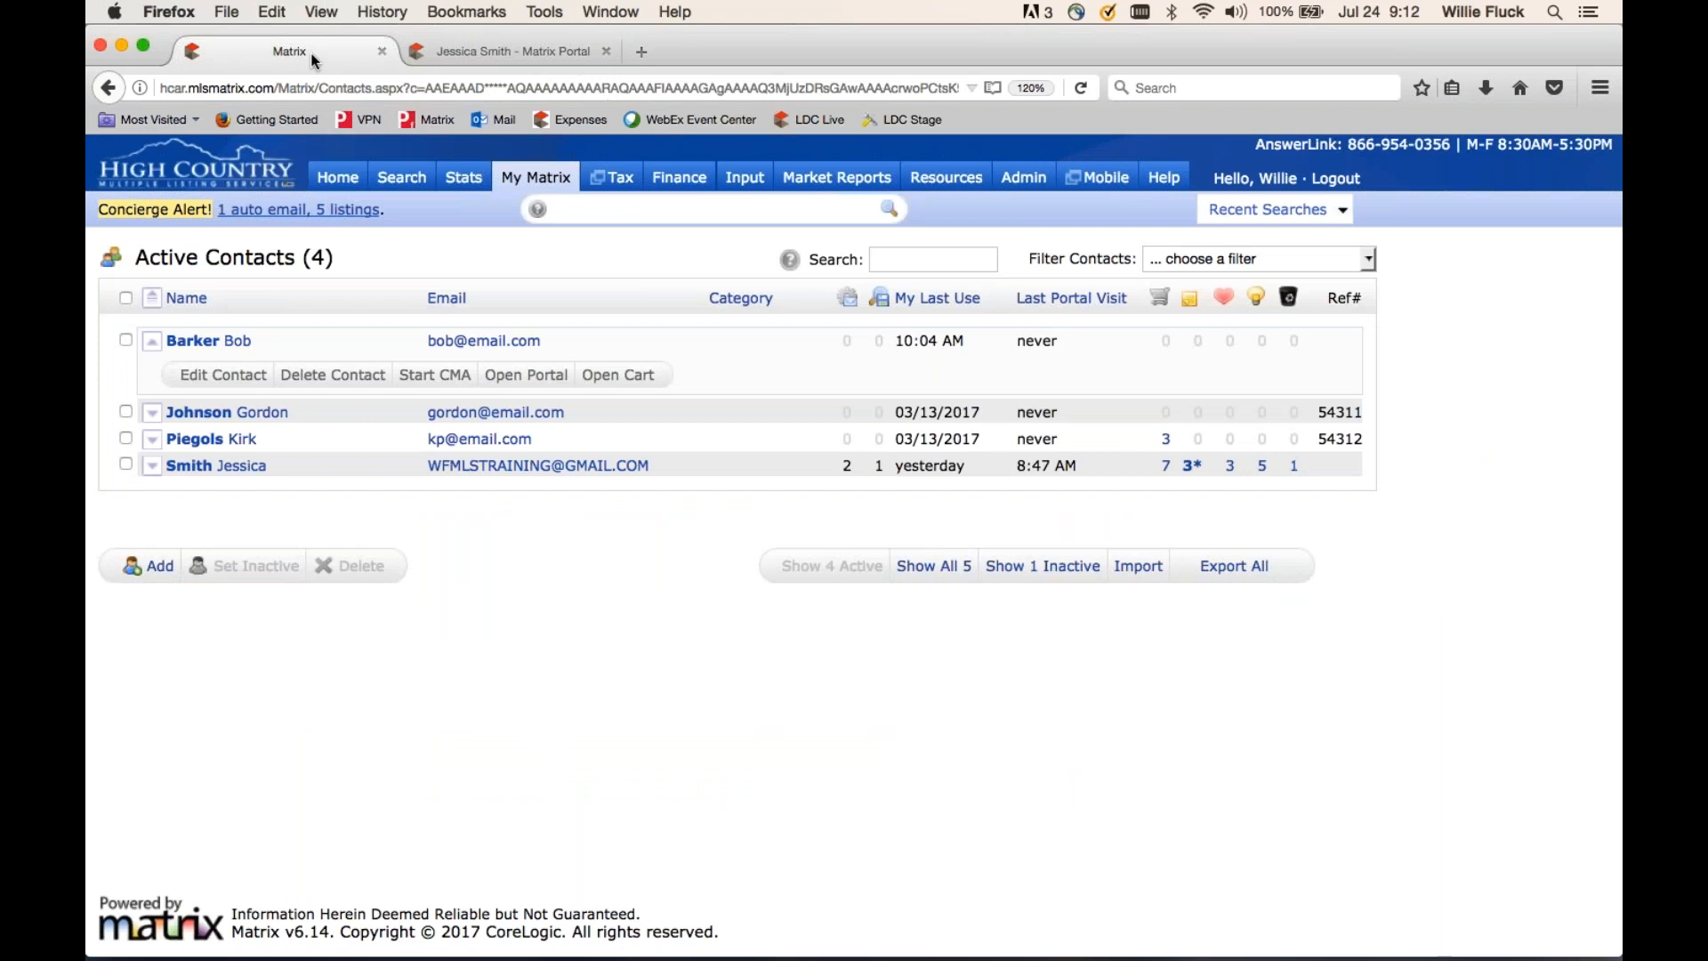
mouse_move(525, 188)
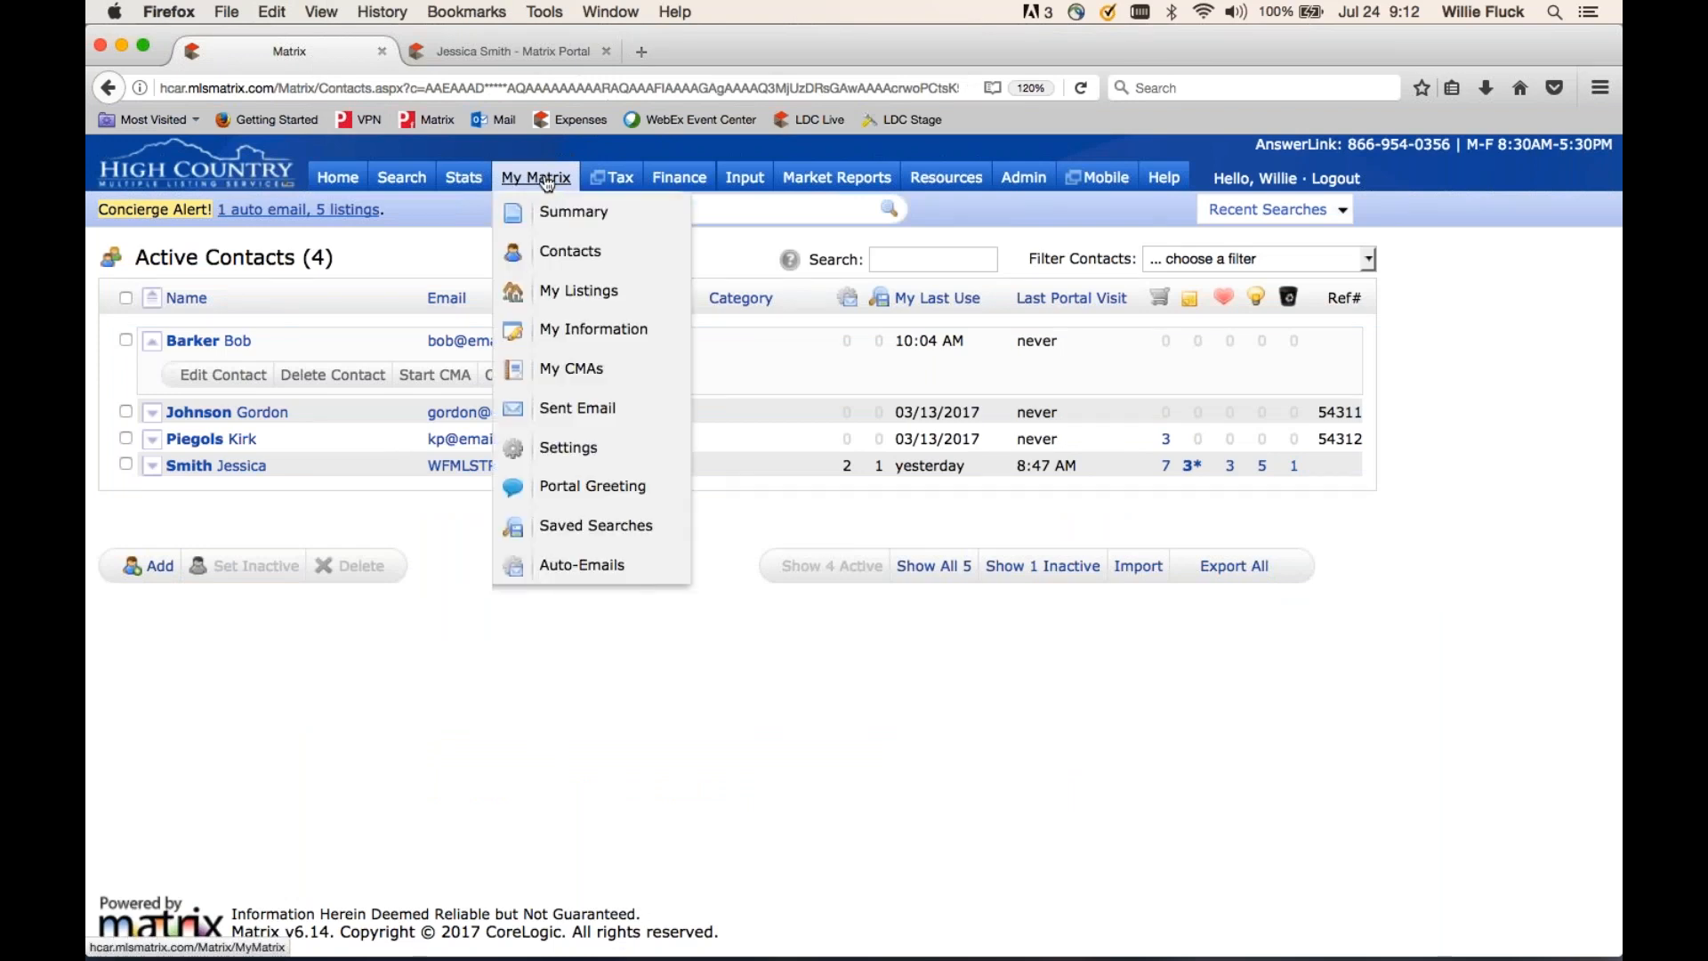
left_click(559, 331)
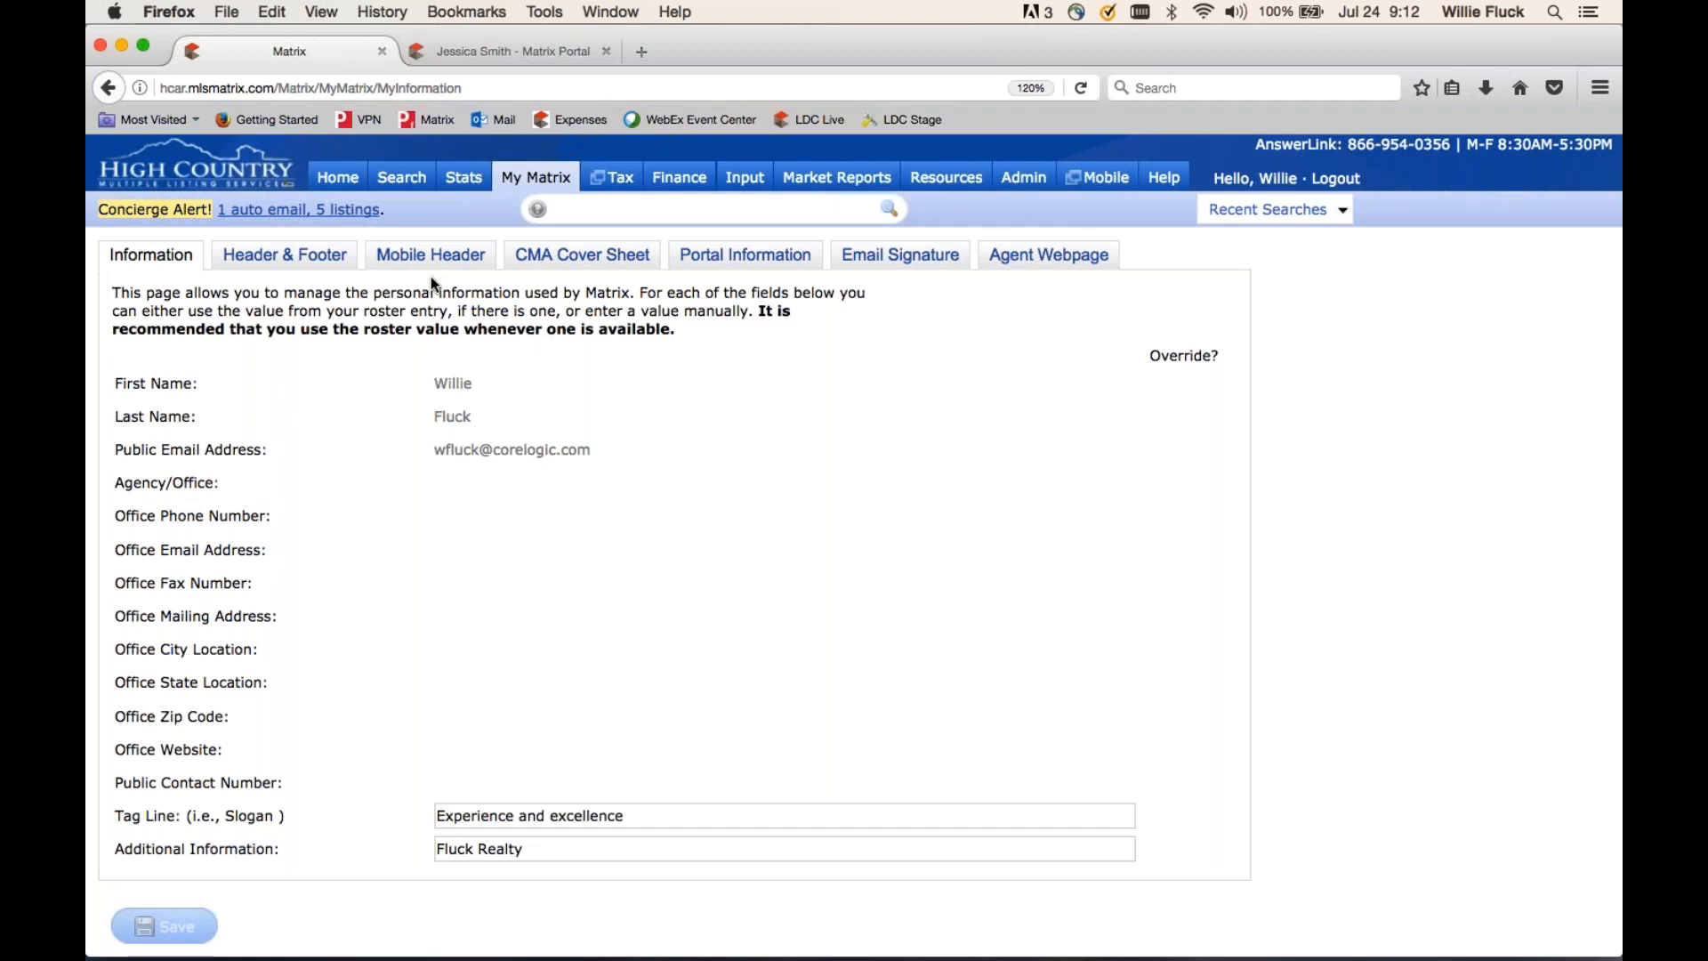
- Browse the branded header and footer packages and check how the client portal shows the banner
left_click(276, 261)
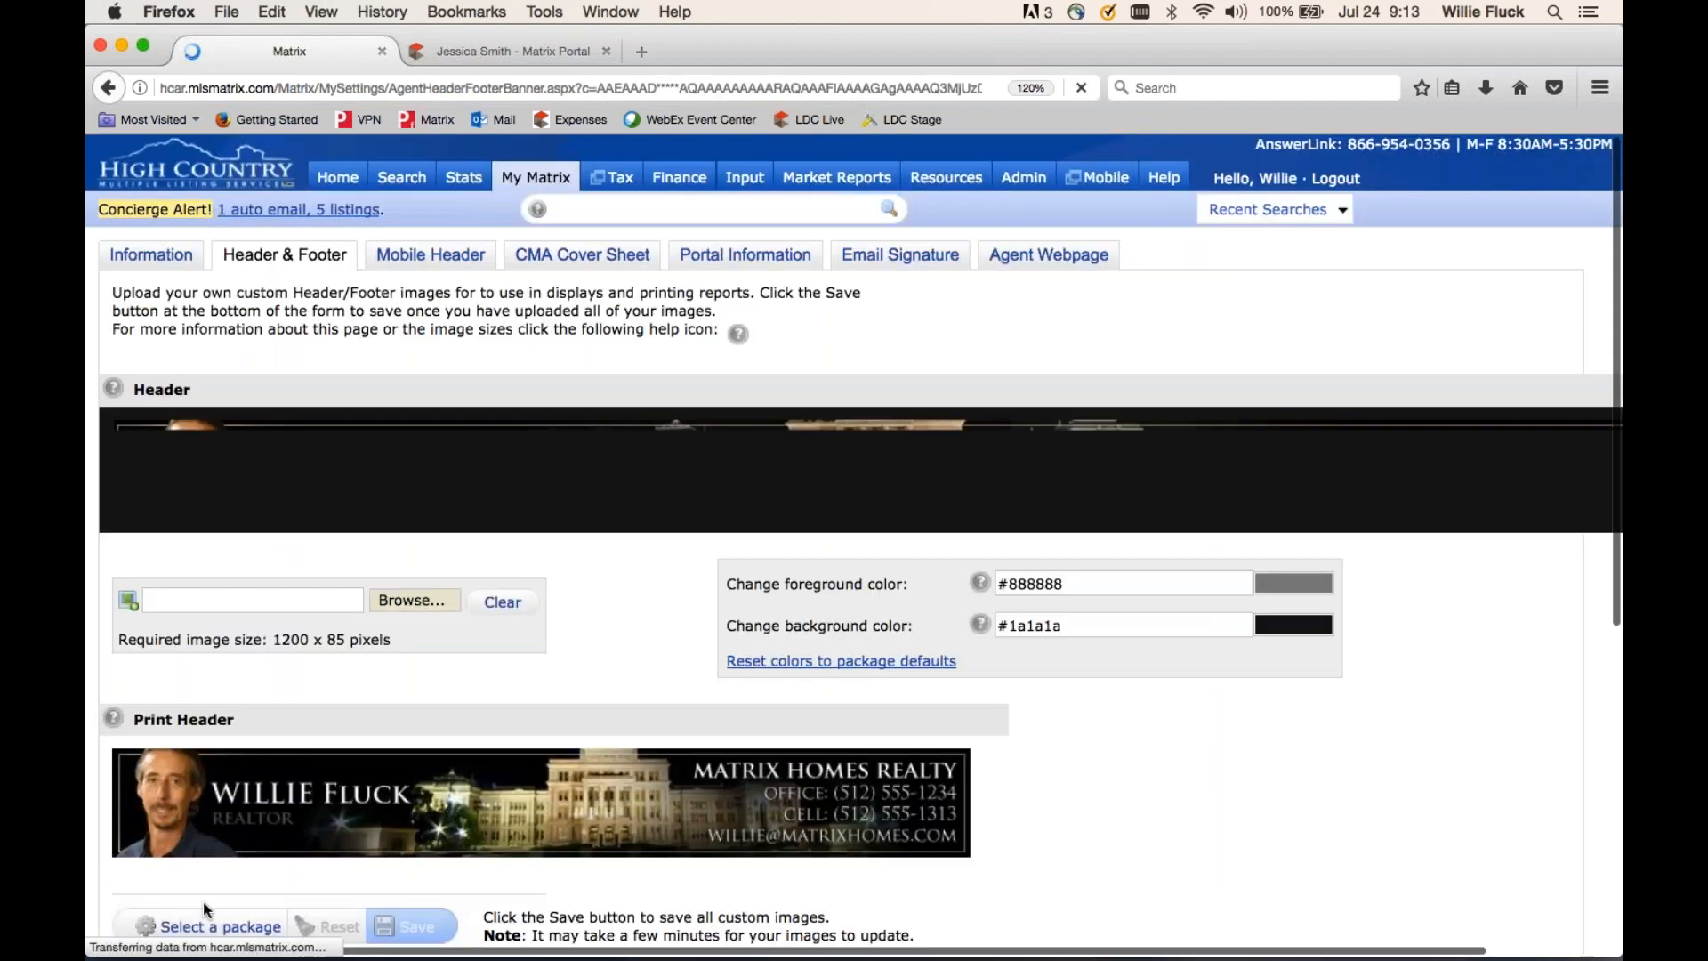
left_click(210, 926)
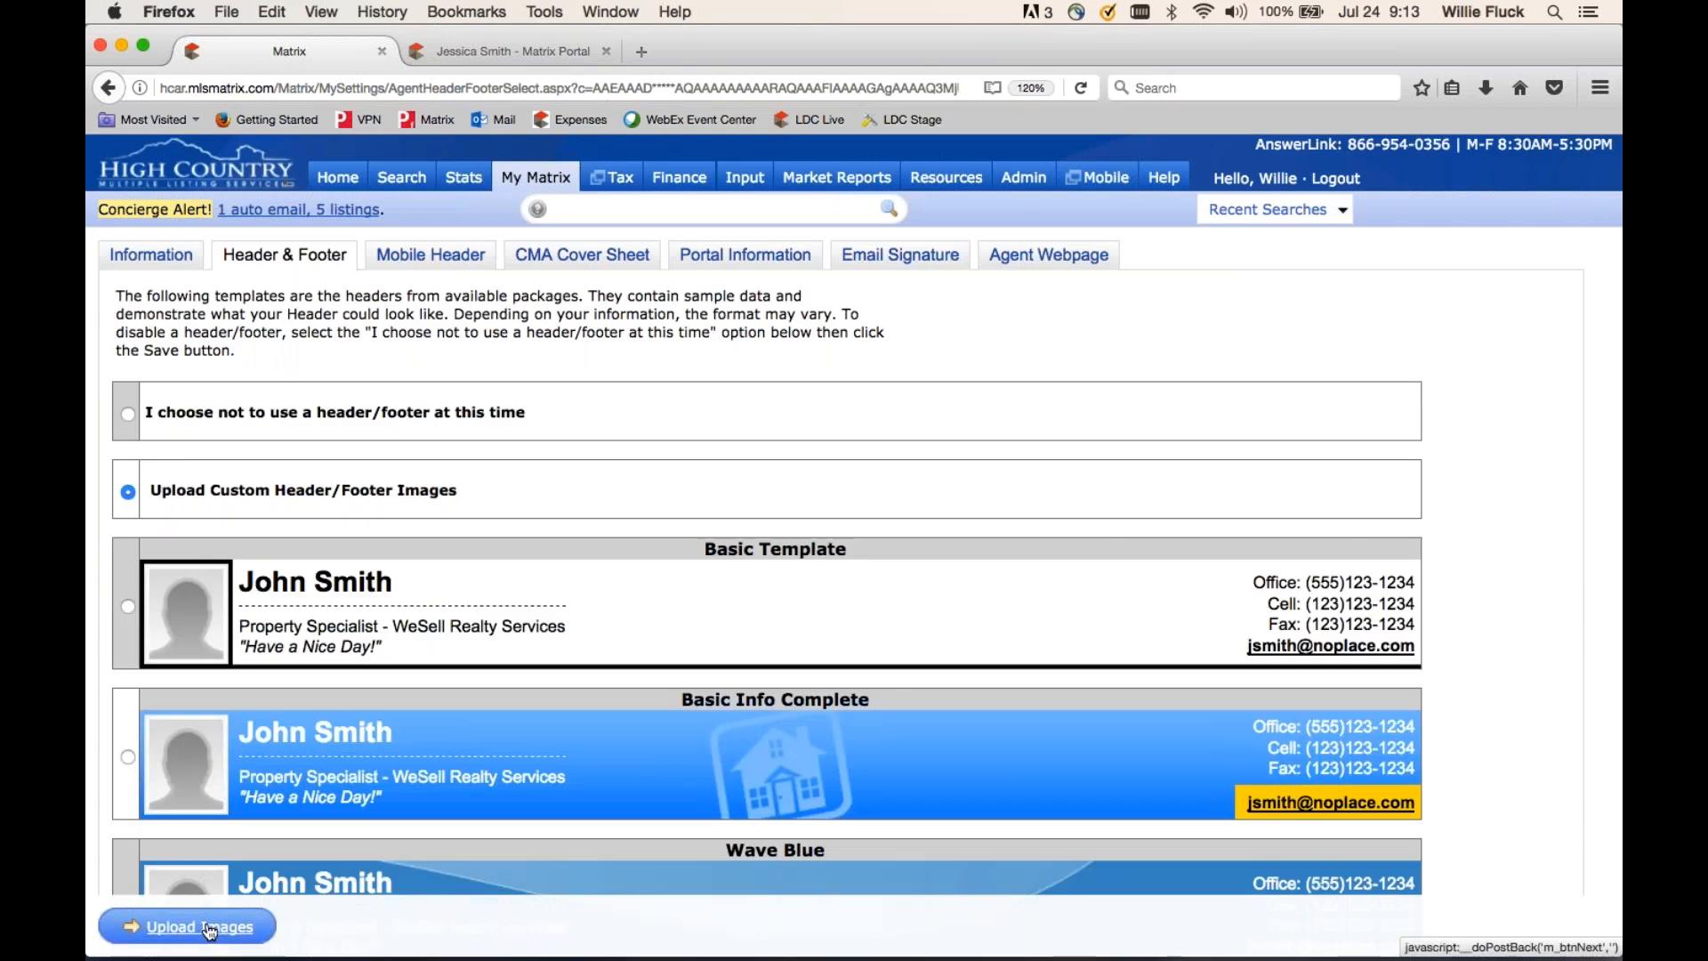
scroll(210, 930, "down", 3)
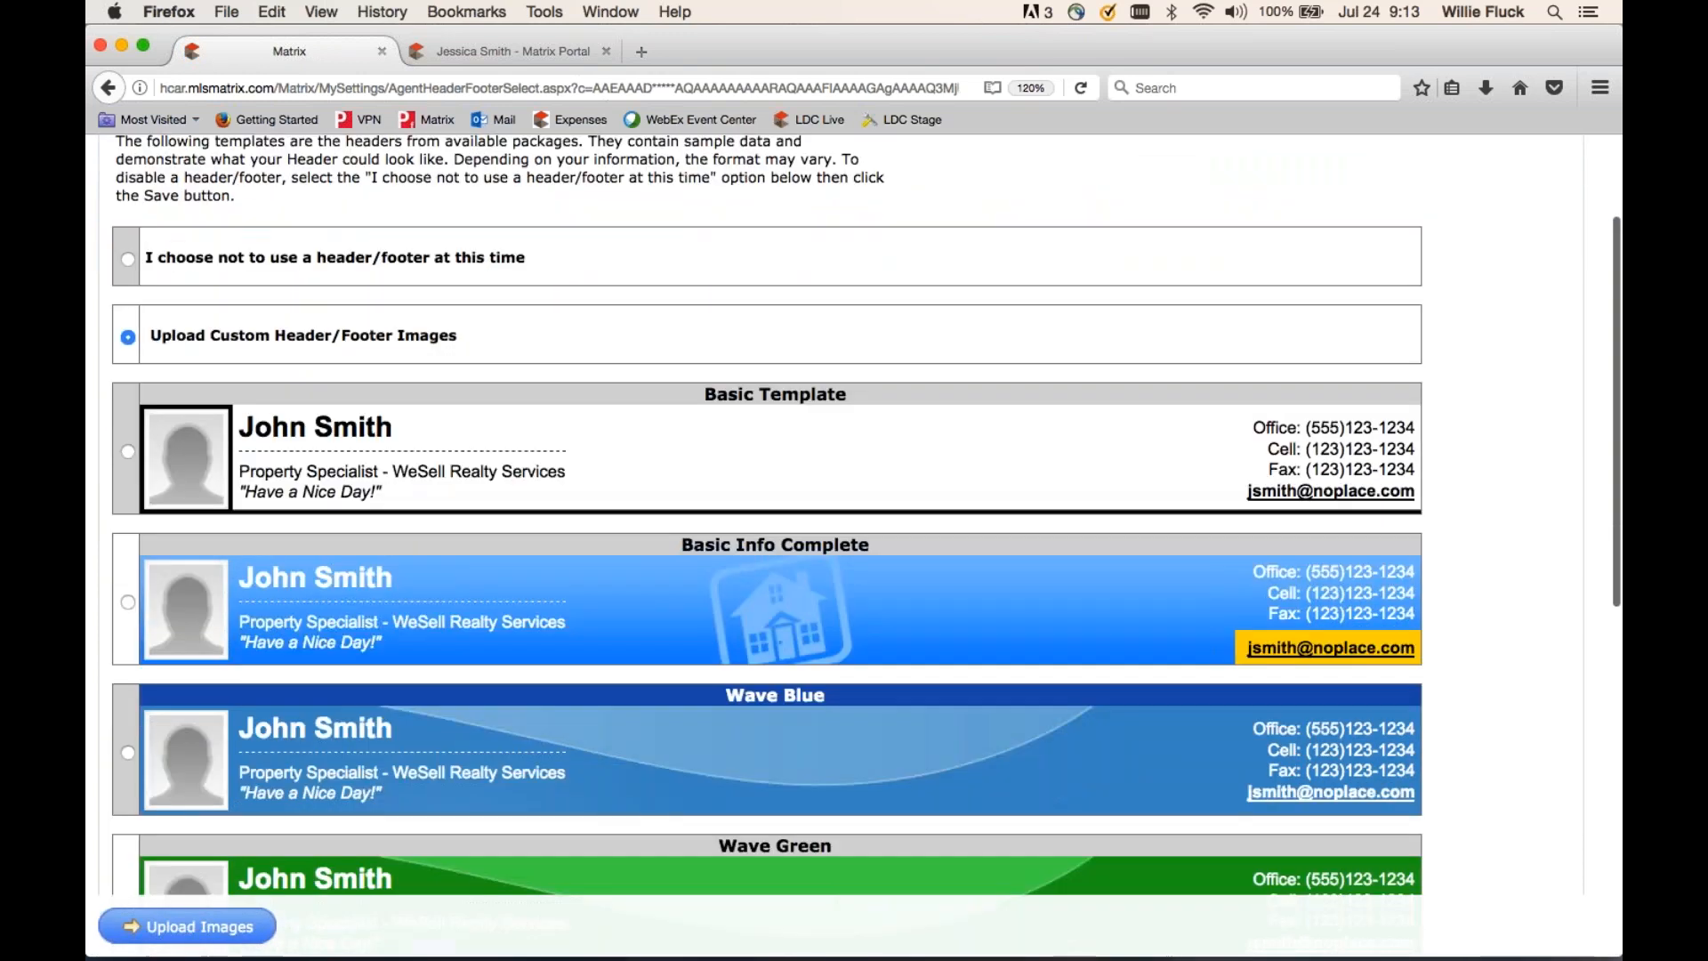
scroll(767, 516, "down", 9)
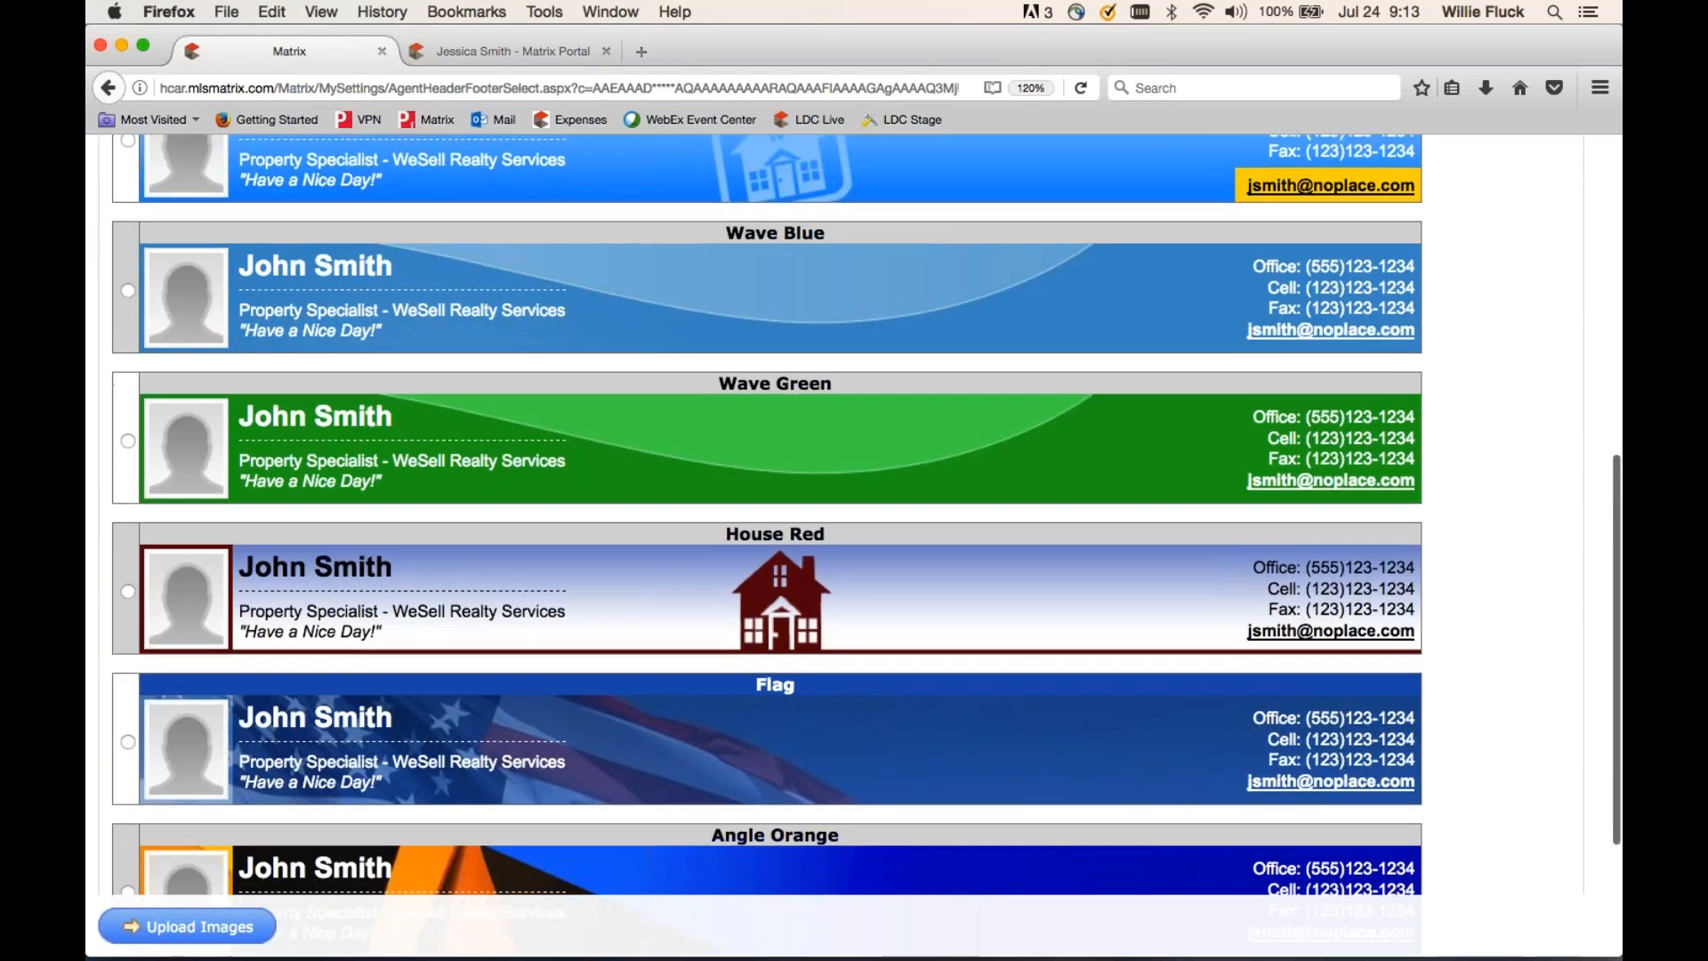
scroll(766, 516, "up", 10)
scroll(766, 516, "up", 5)
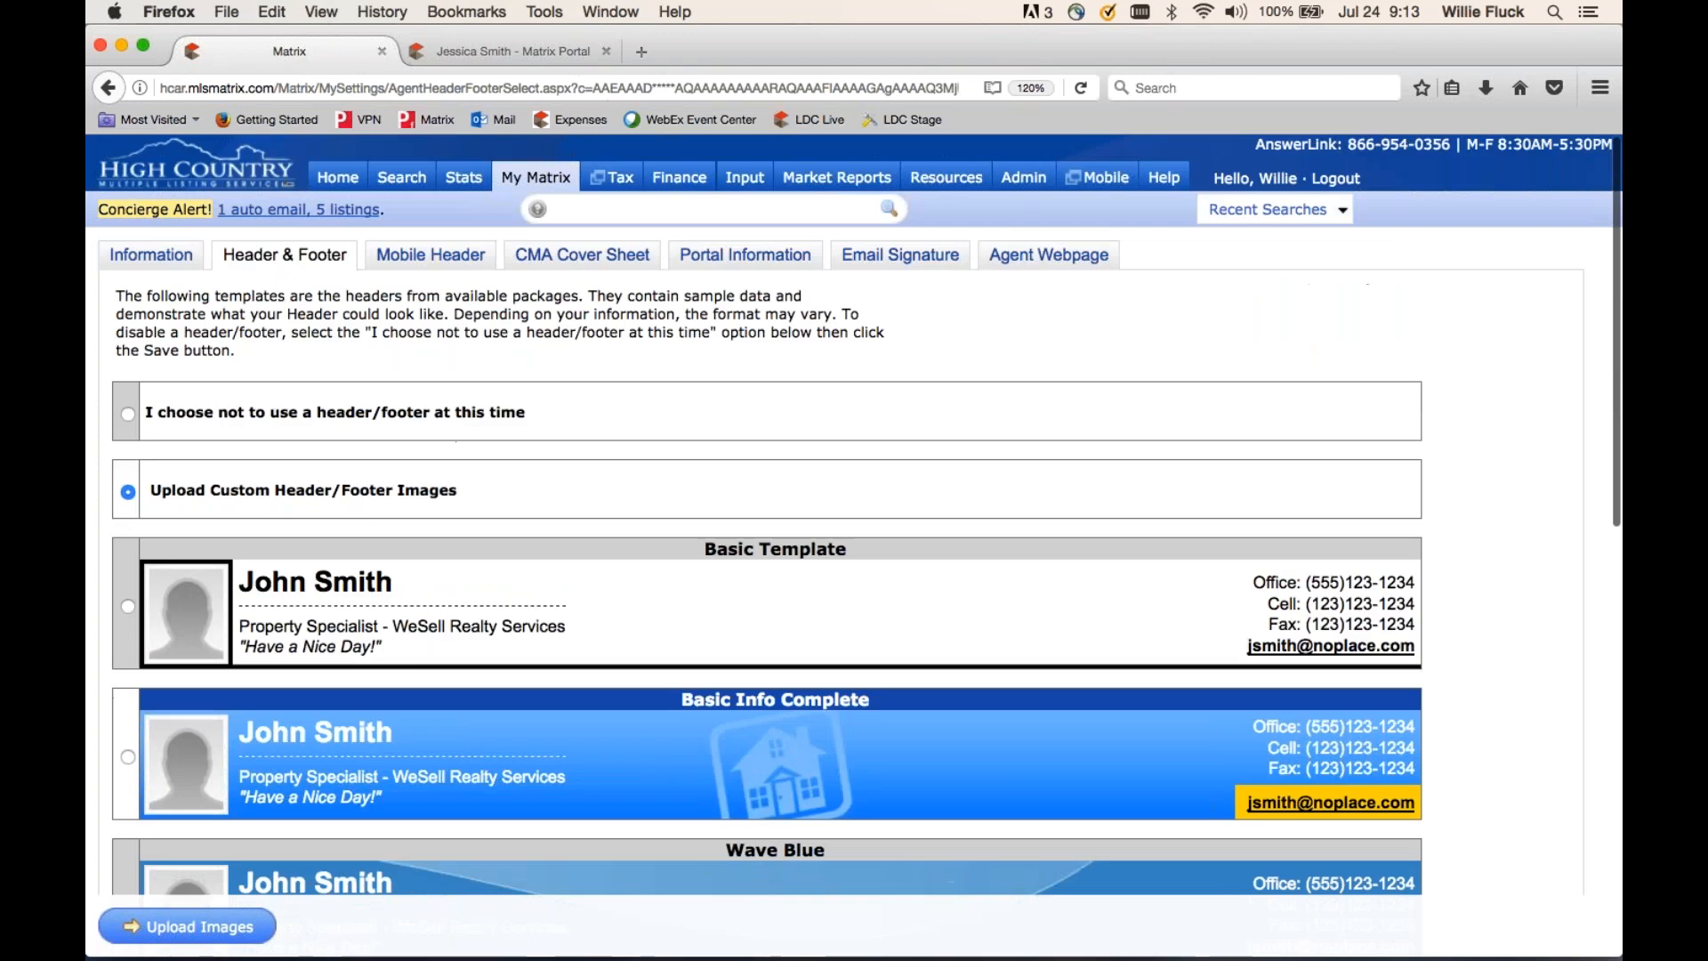
left_click(534, 51)
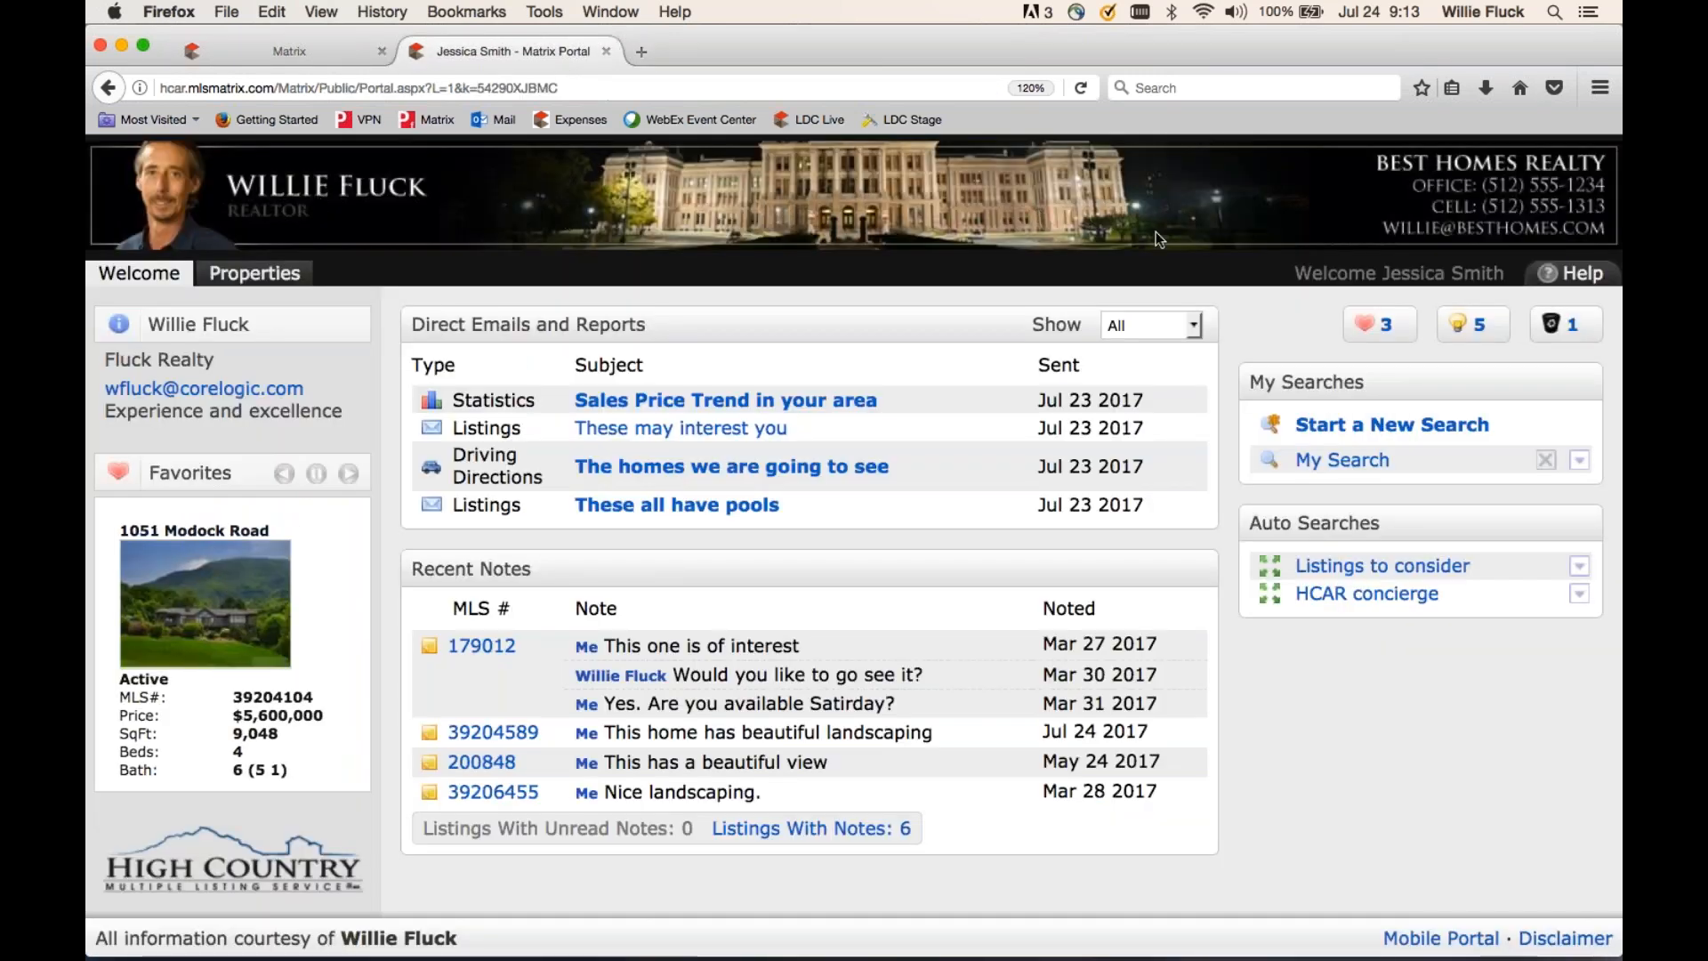
left_click(308, 55)
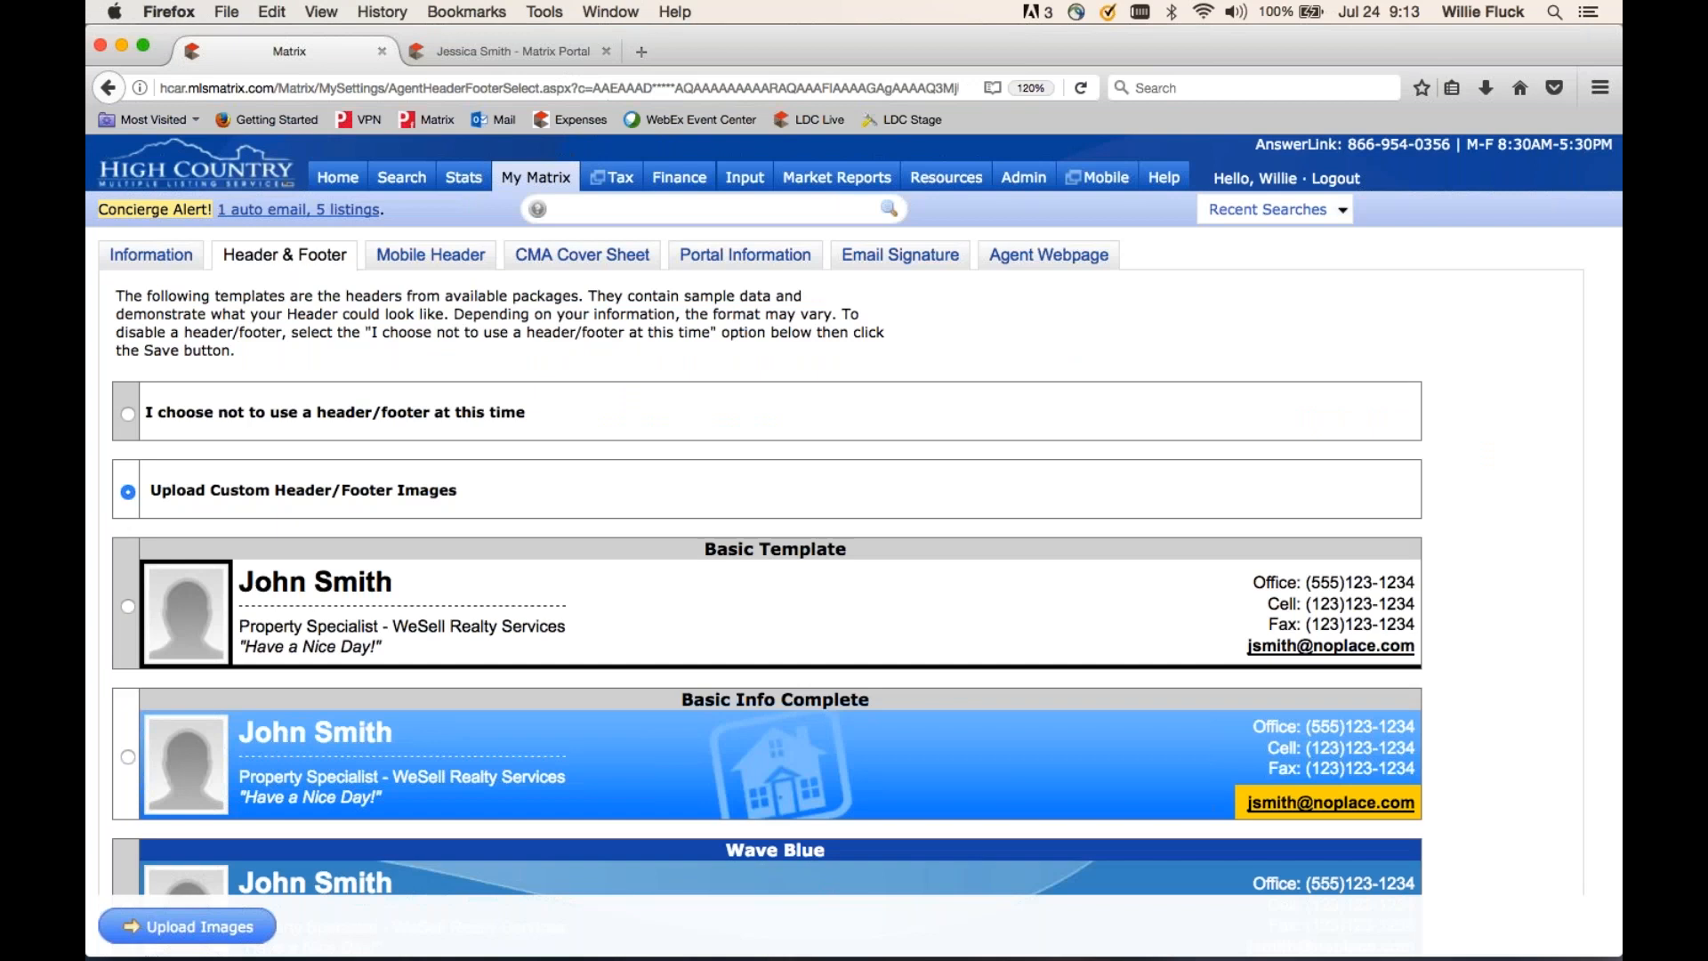
- Open the custom header and footer uploads and review the required 1200 x 85 pixel size
left_click(195, 927)
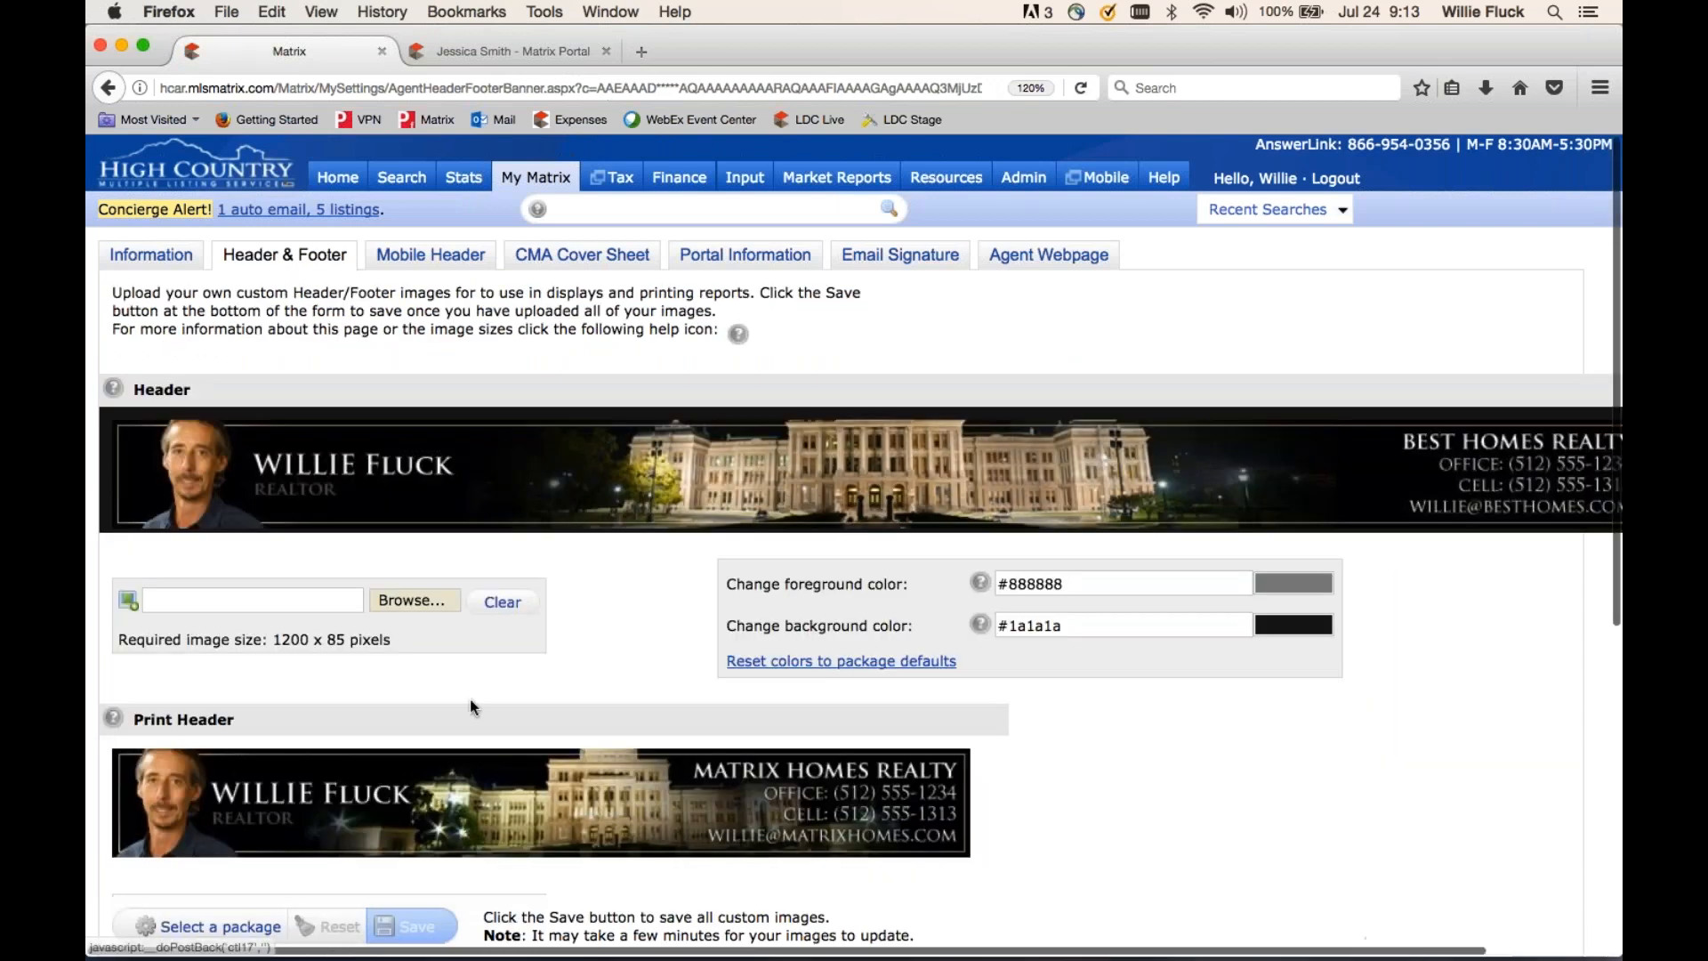
left_click_drag(408, 637, 264, 639)
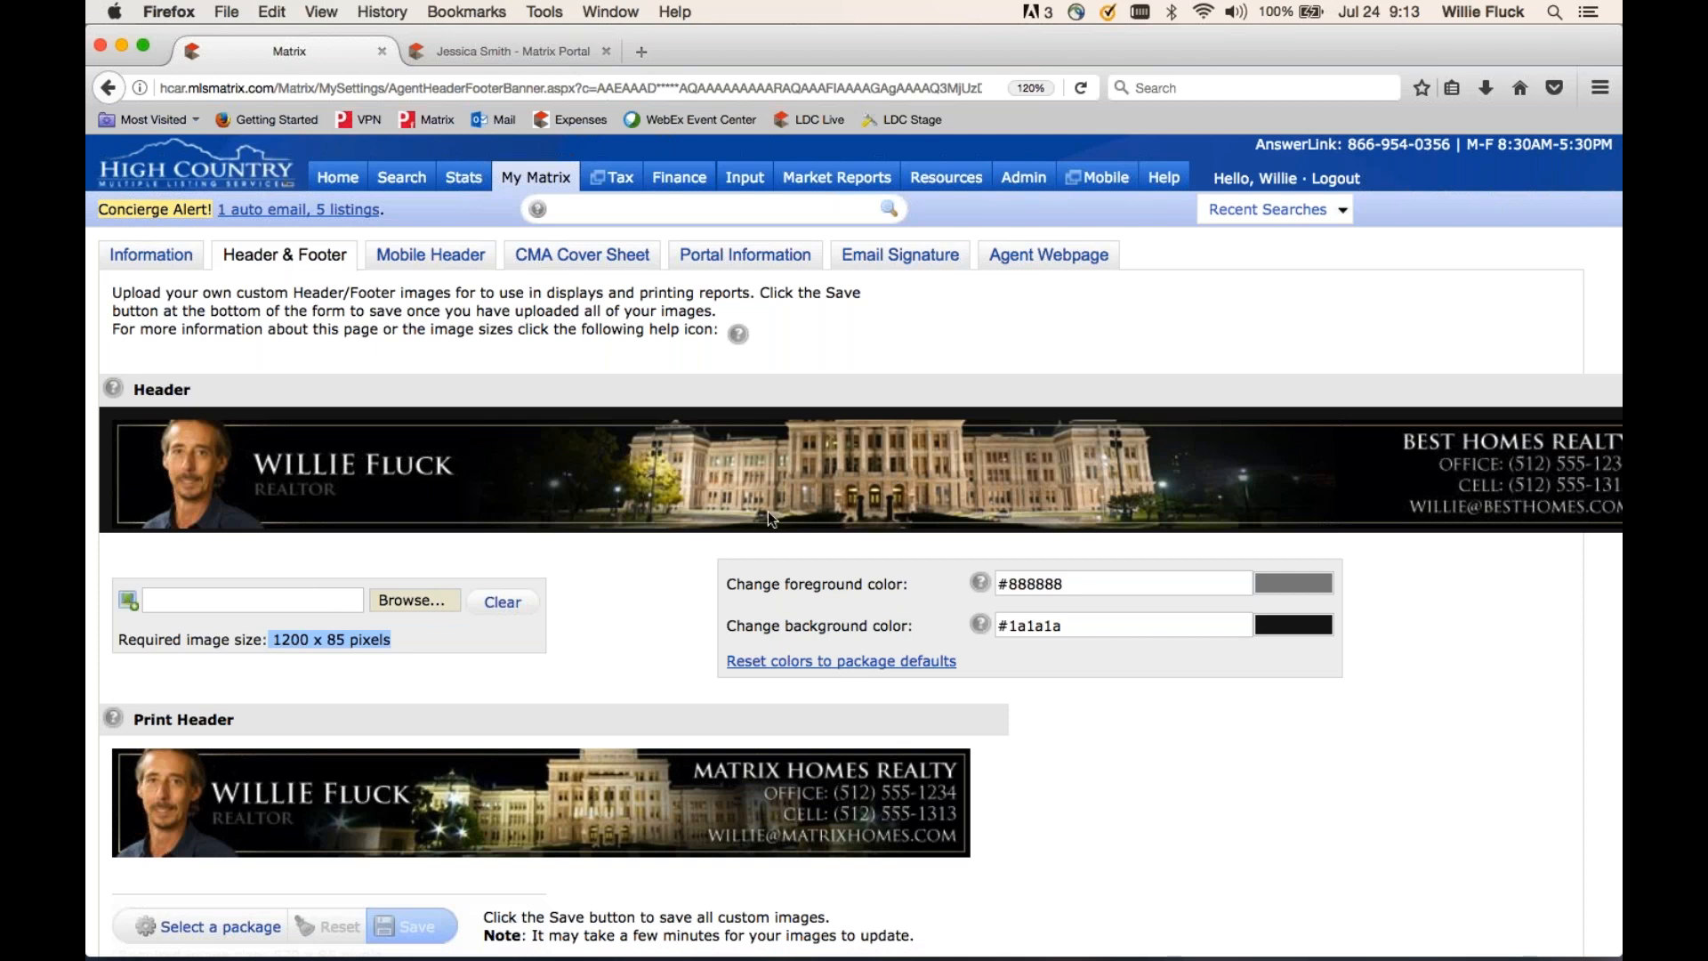
scroll(1105, 739, "down", 5)
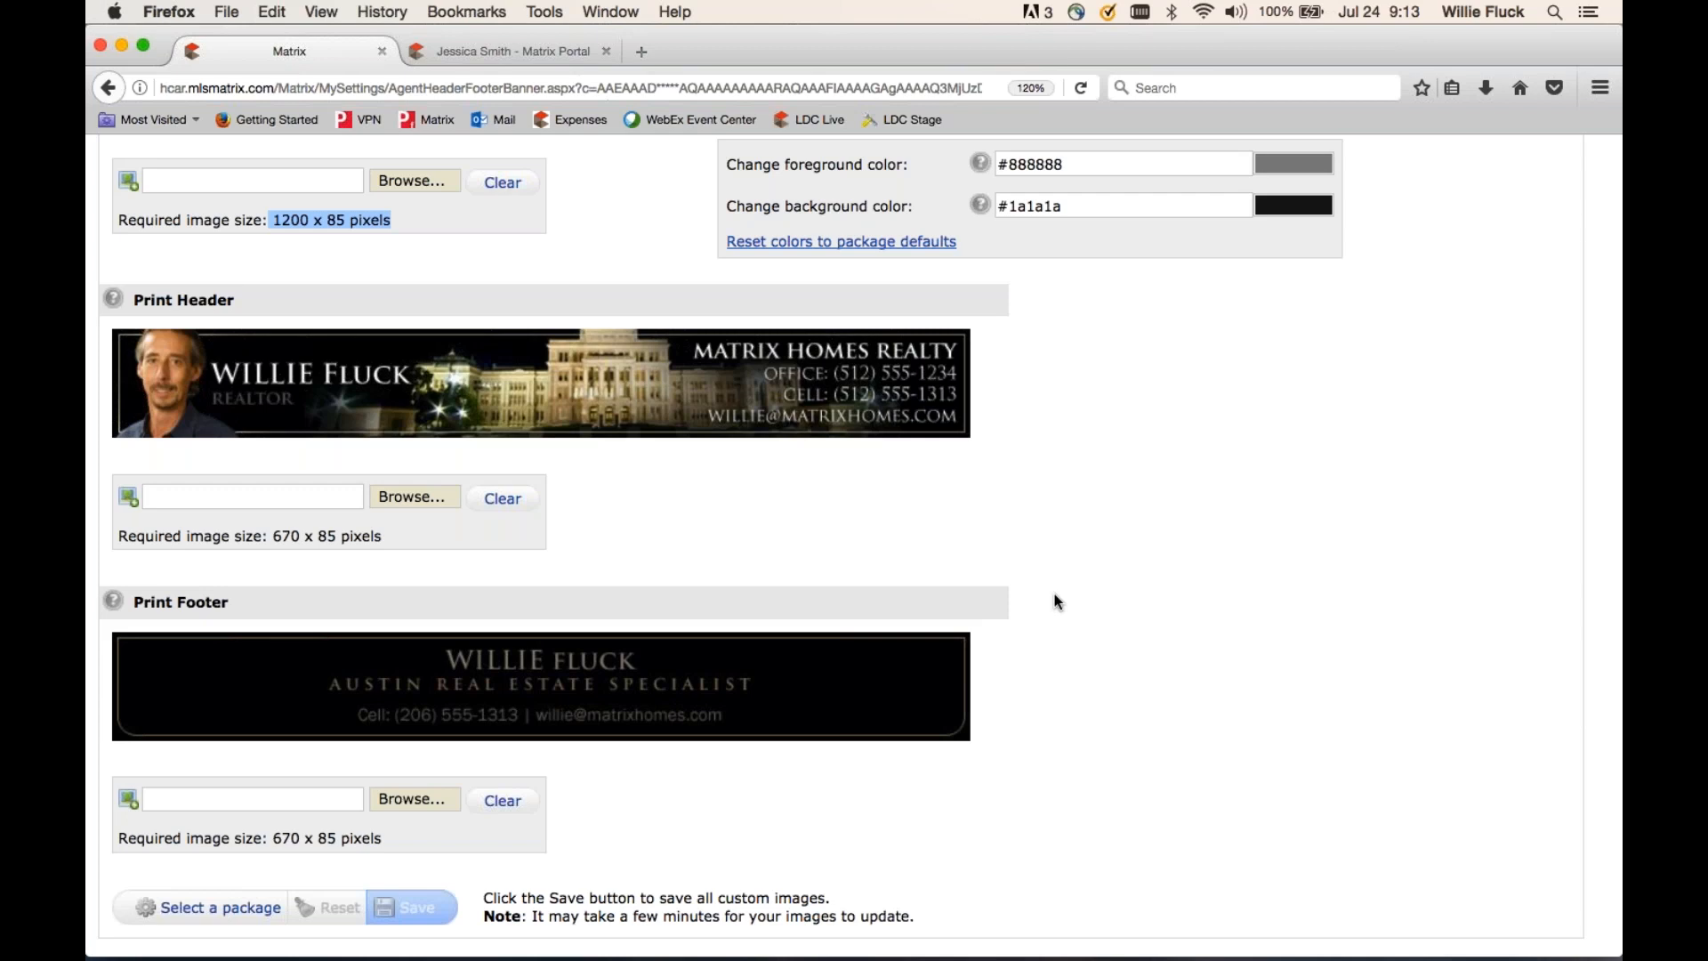
scroll(1053, 594, "up", 5)
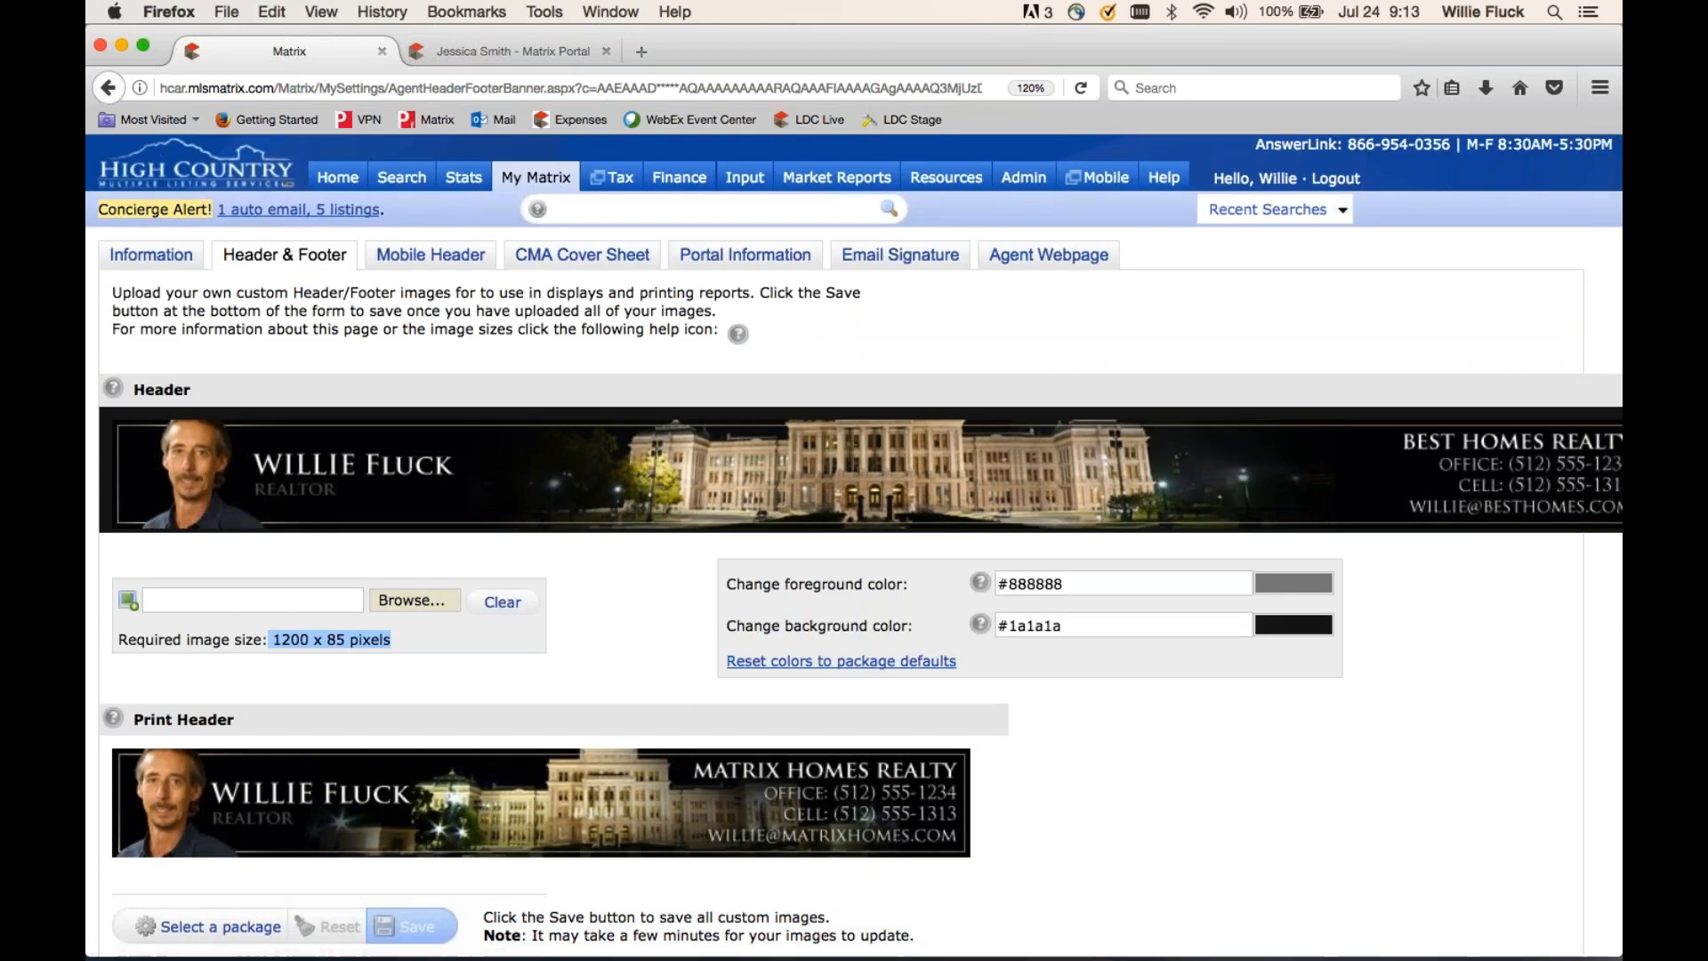
- Review the header package templates again, then switch to the Mobile Header settings
left_click(215, 928)
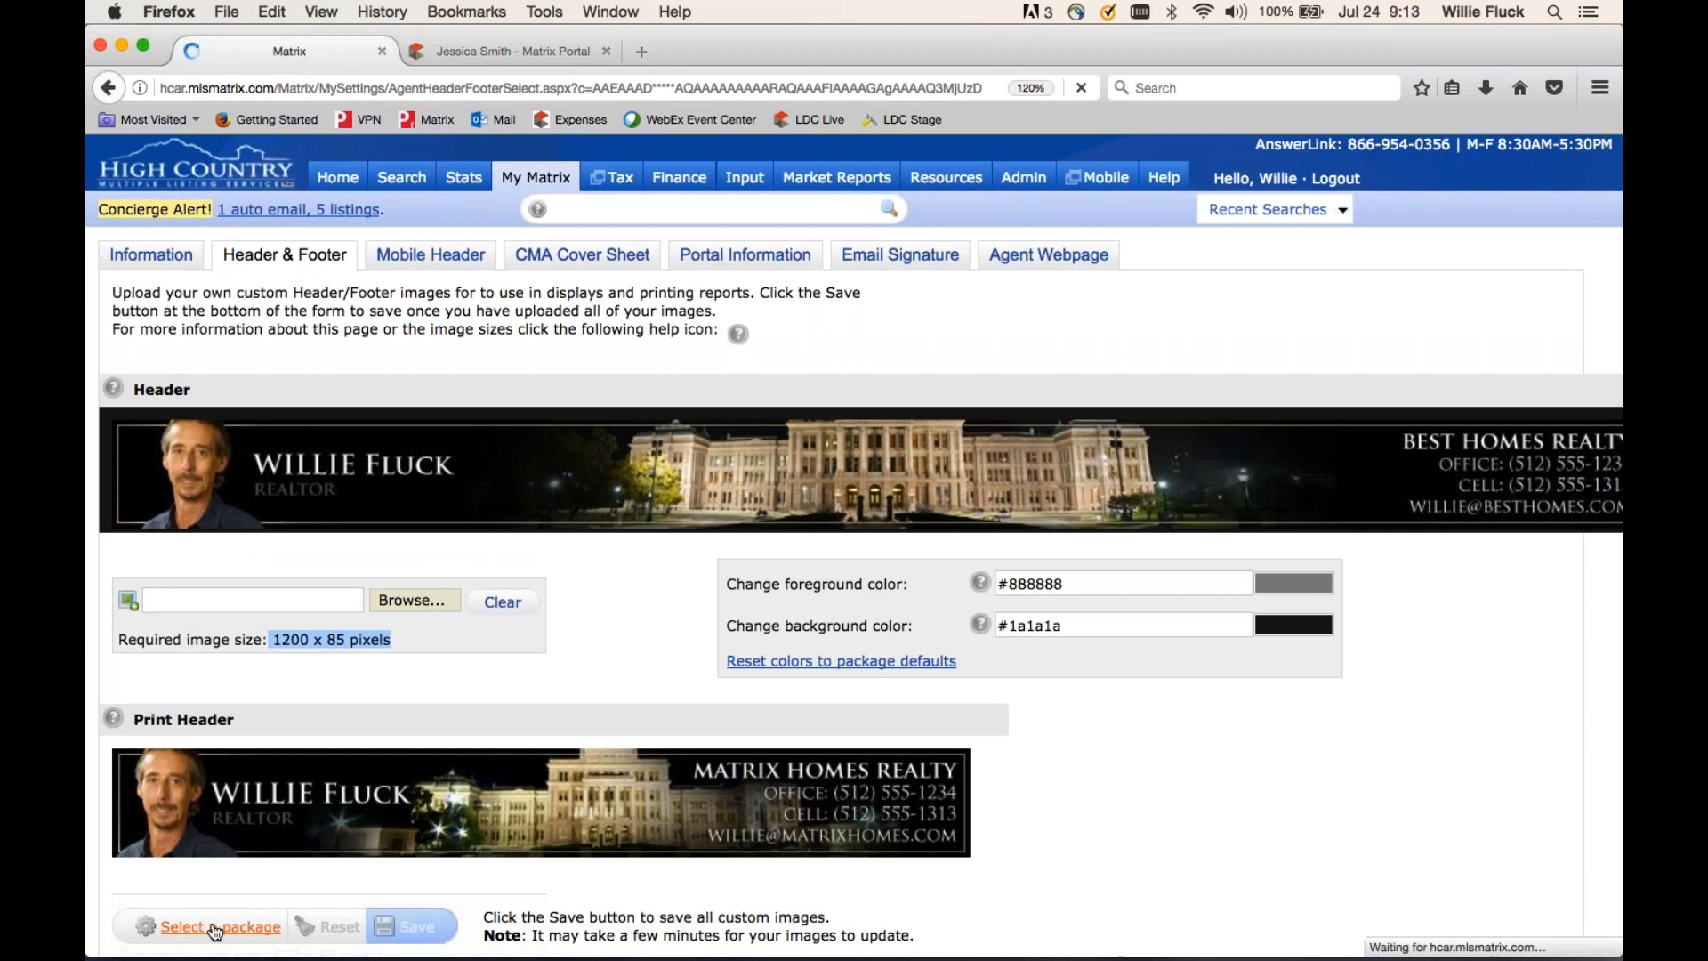
scroll(765, 534, "down", 5)
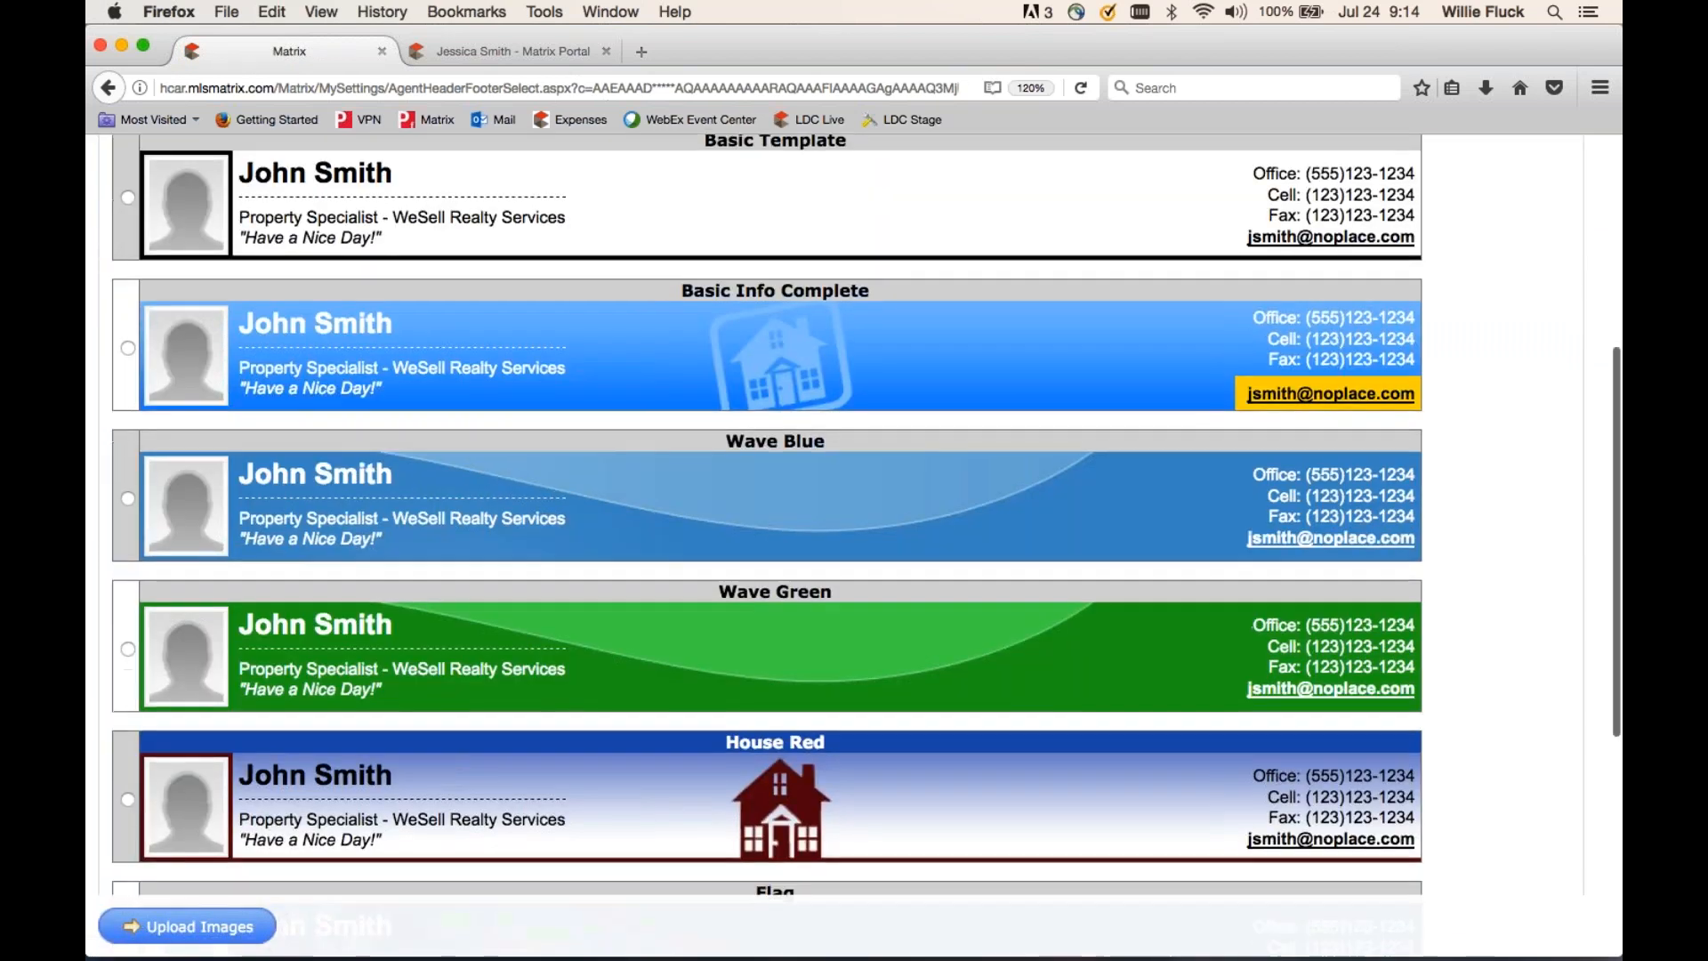
scroll(765, 534, "up", 7)
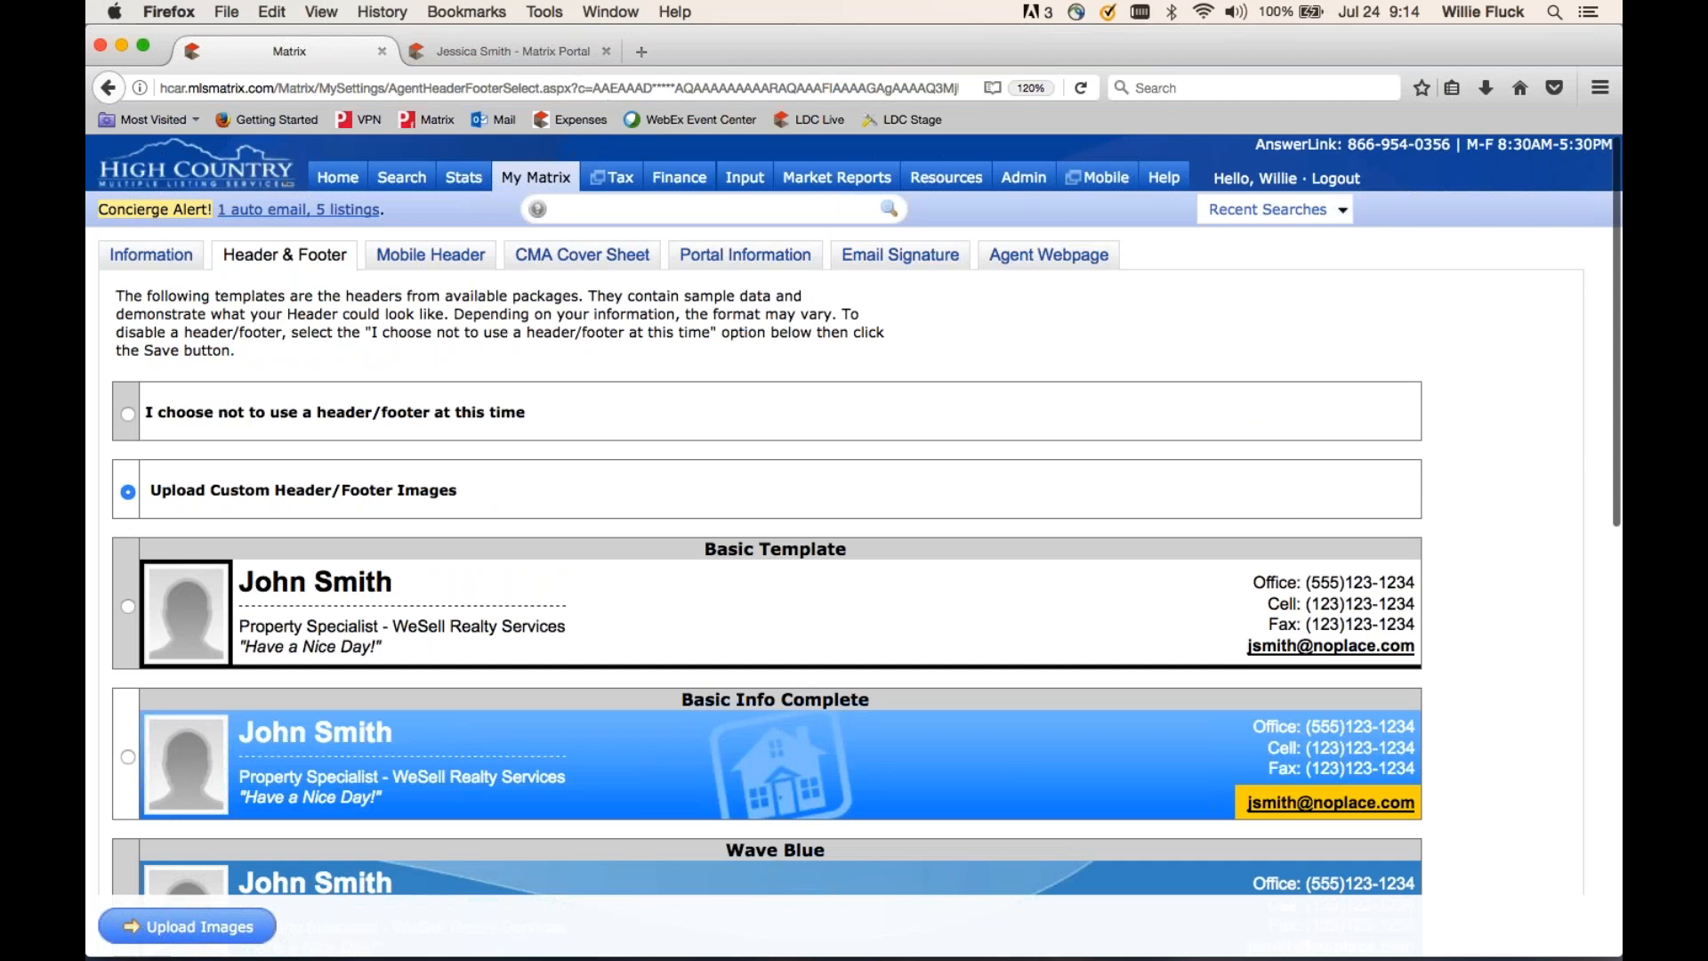
left_click(432, 258)
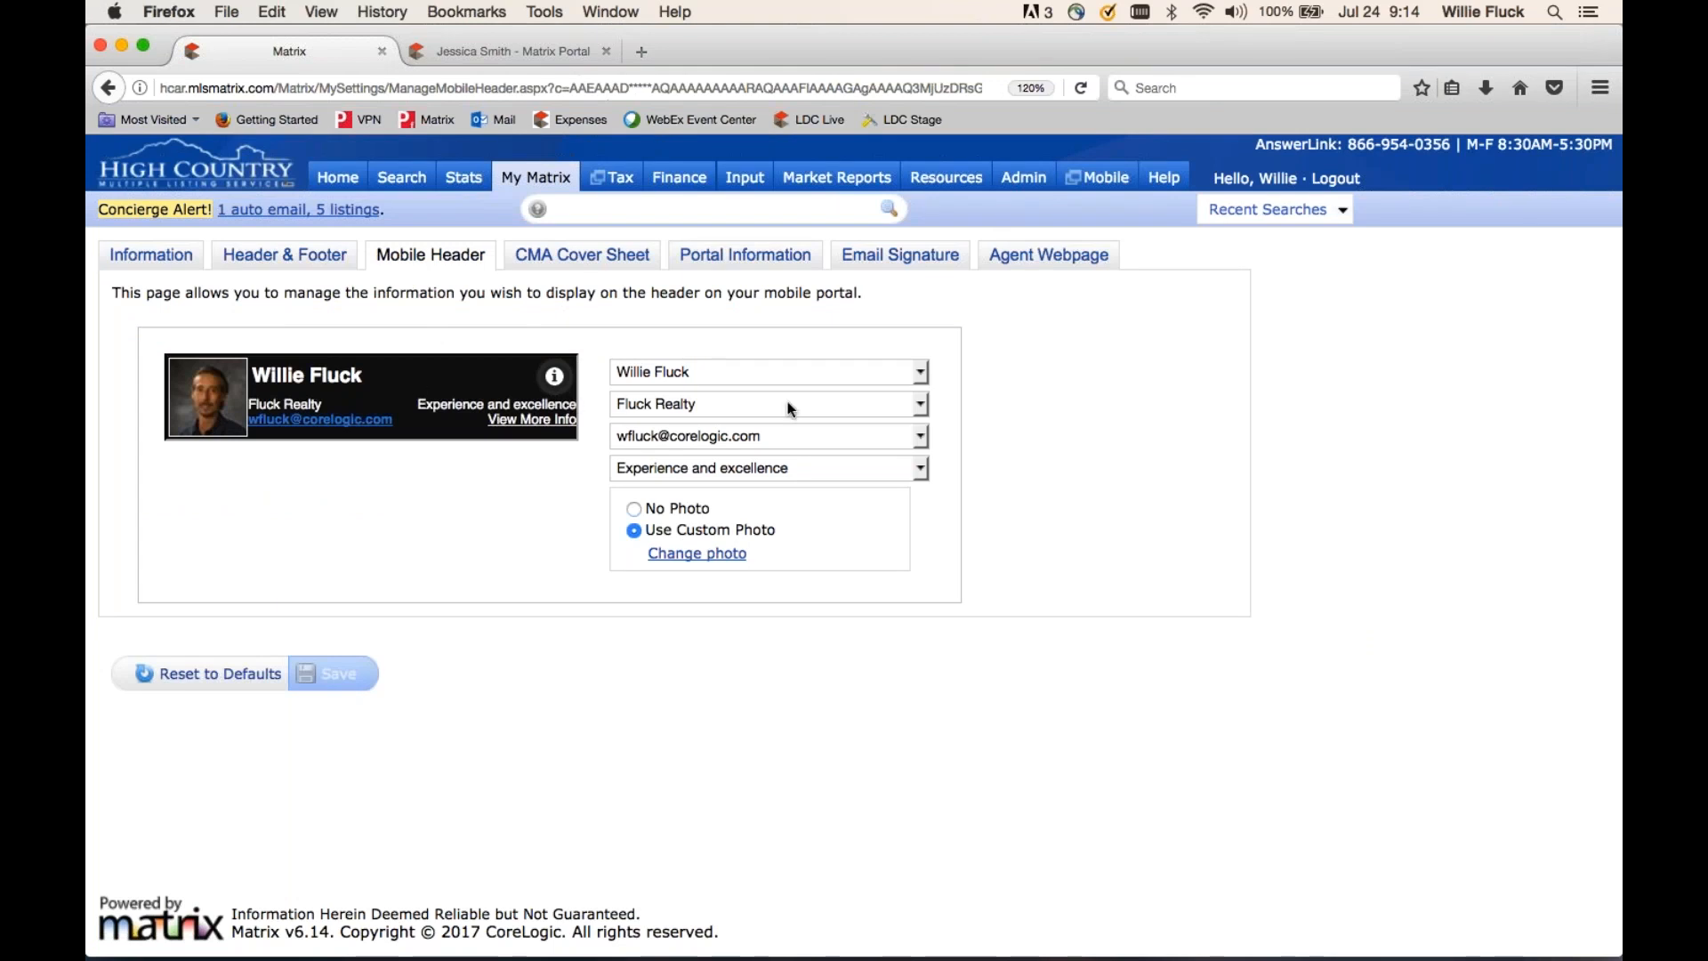
- Leave the mobile header company line unchanged, open Portal Information, then view the client portal Welcome page
left_click(822, 407)
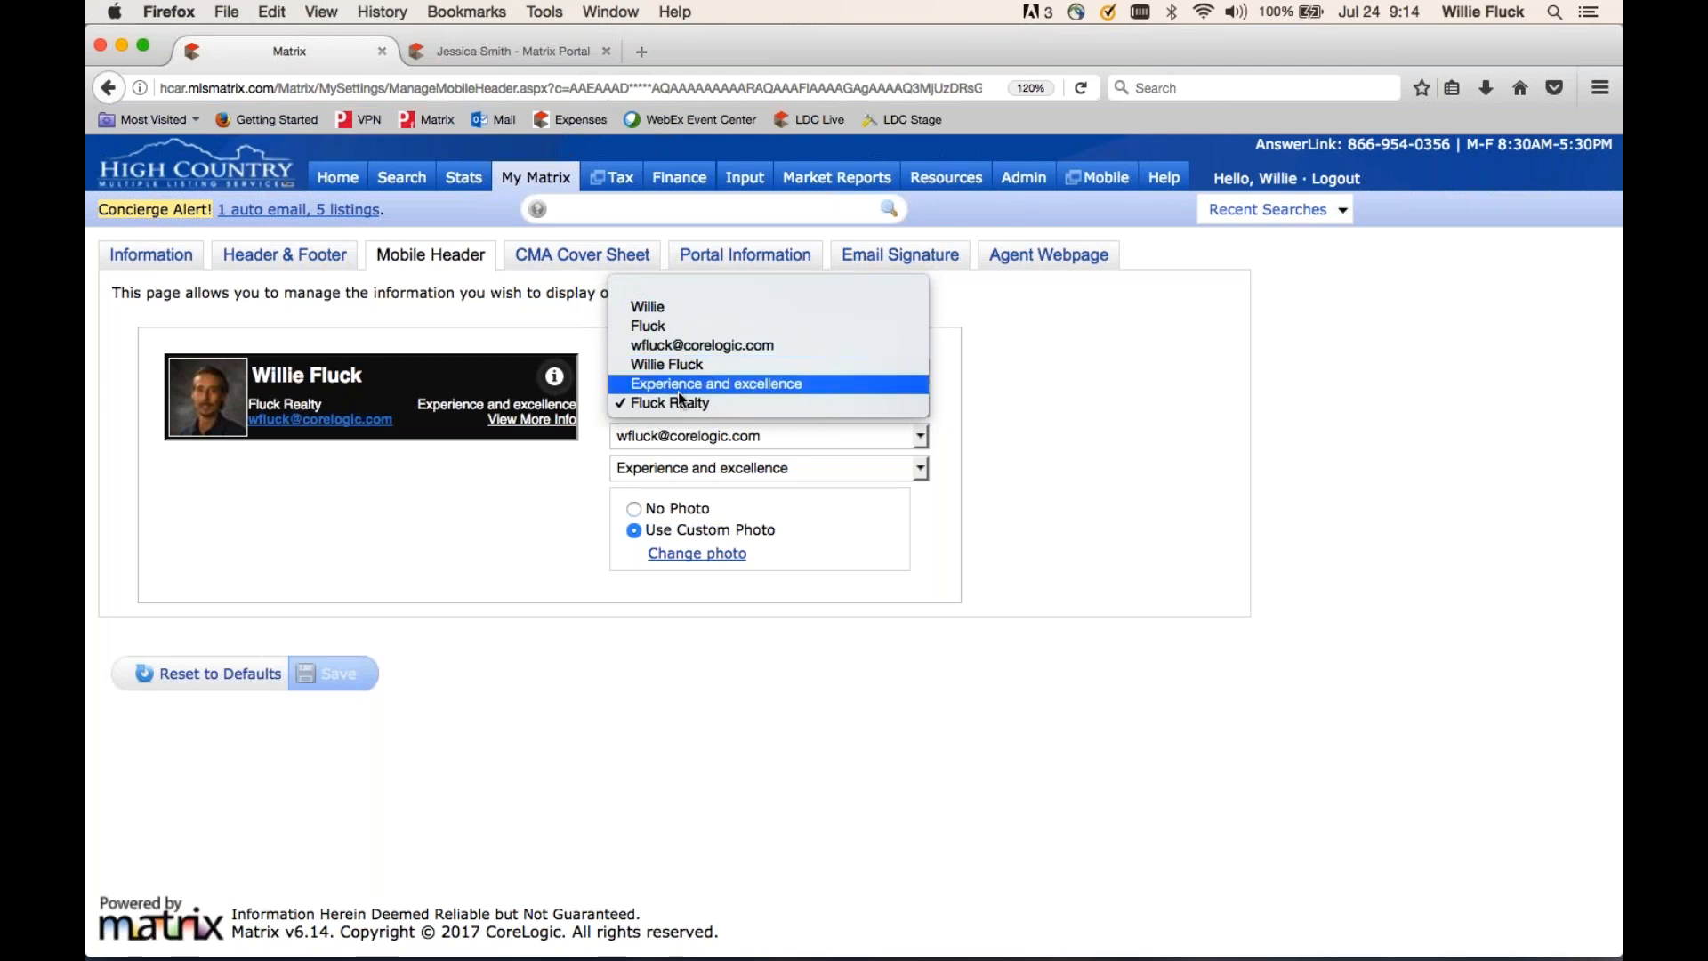
left_click(521, 525)
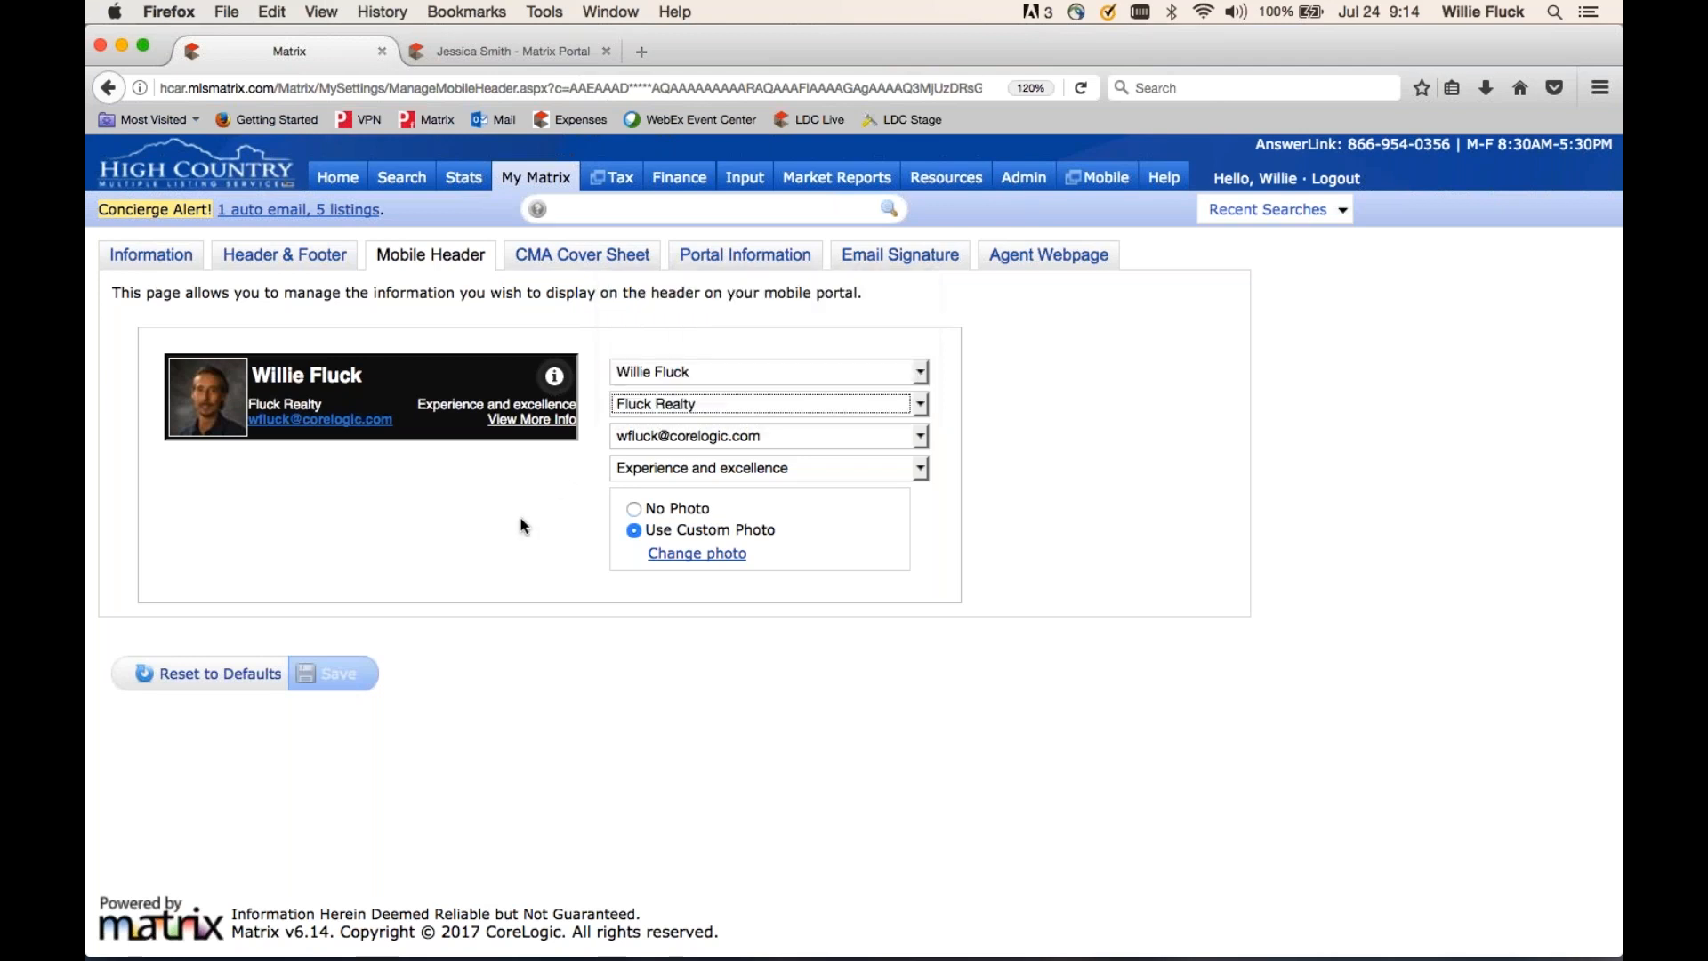
left_click(745, 256)
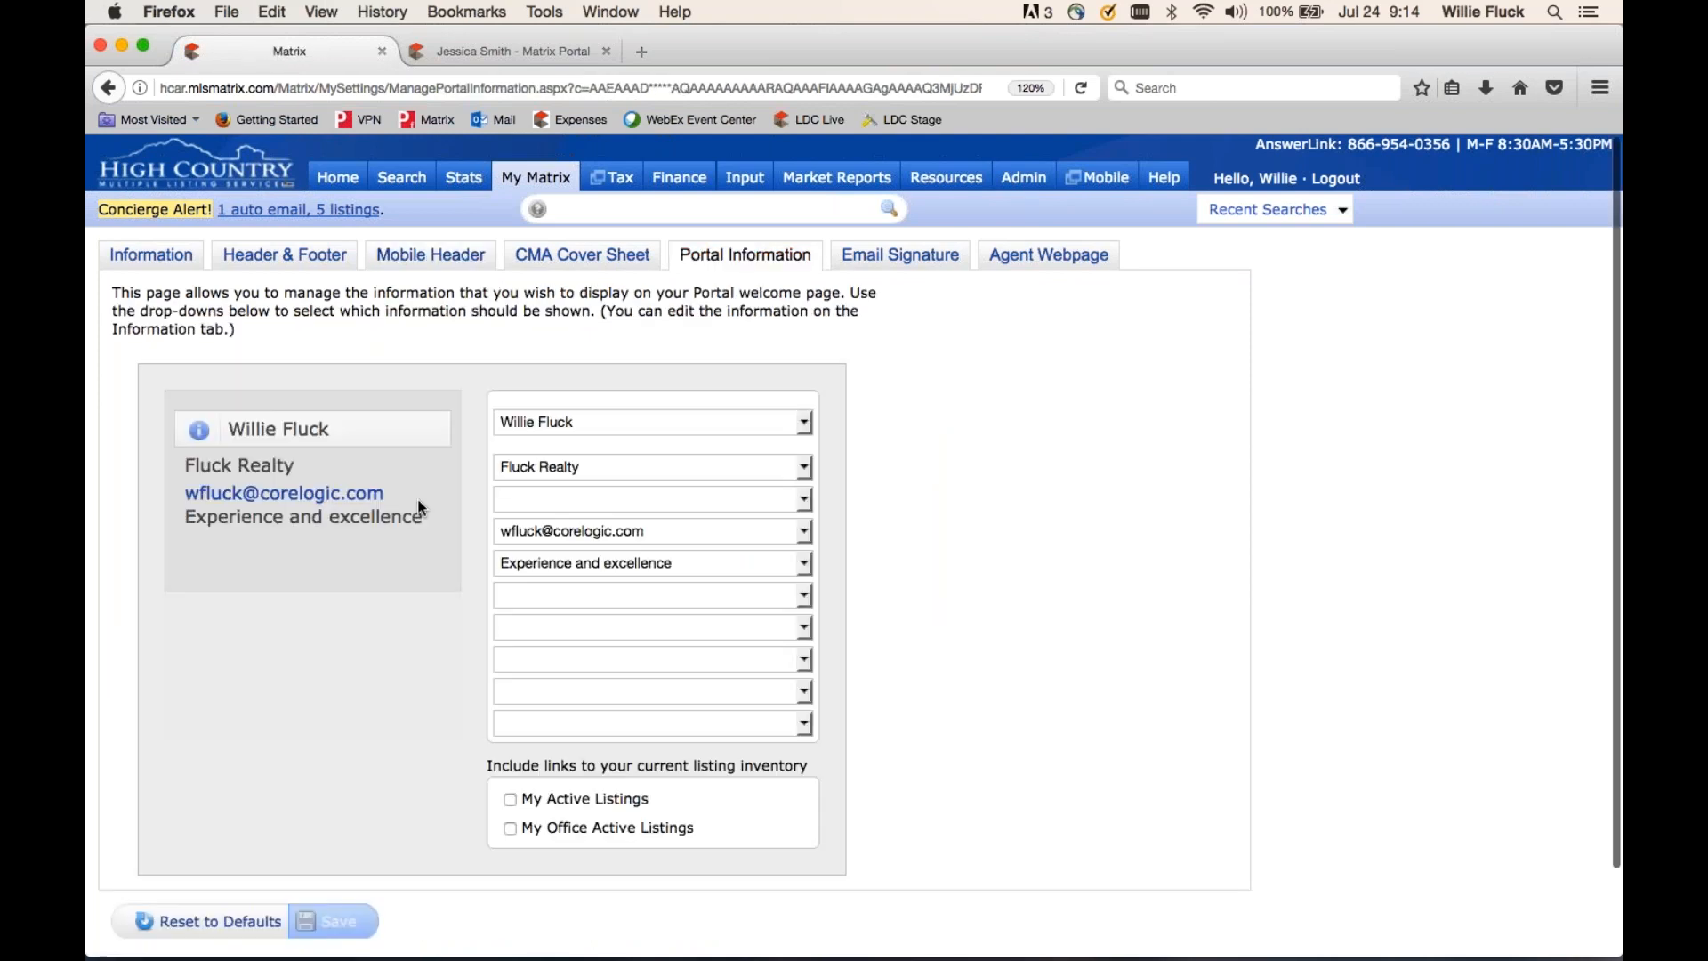
left_click(557, 55)
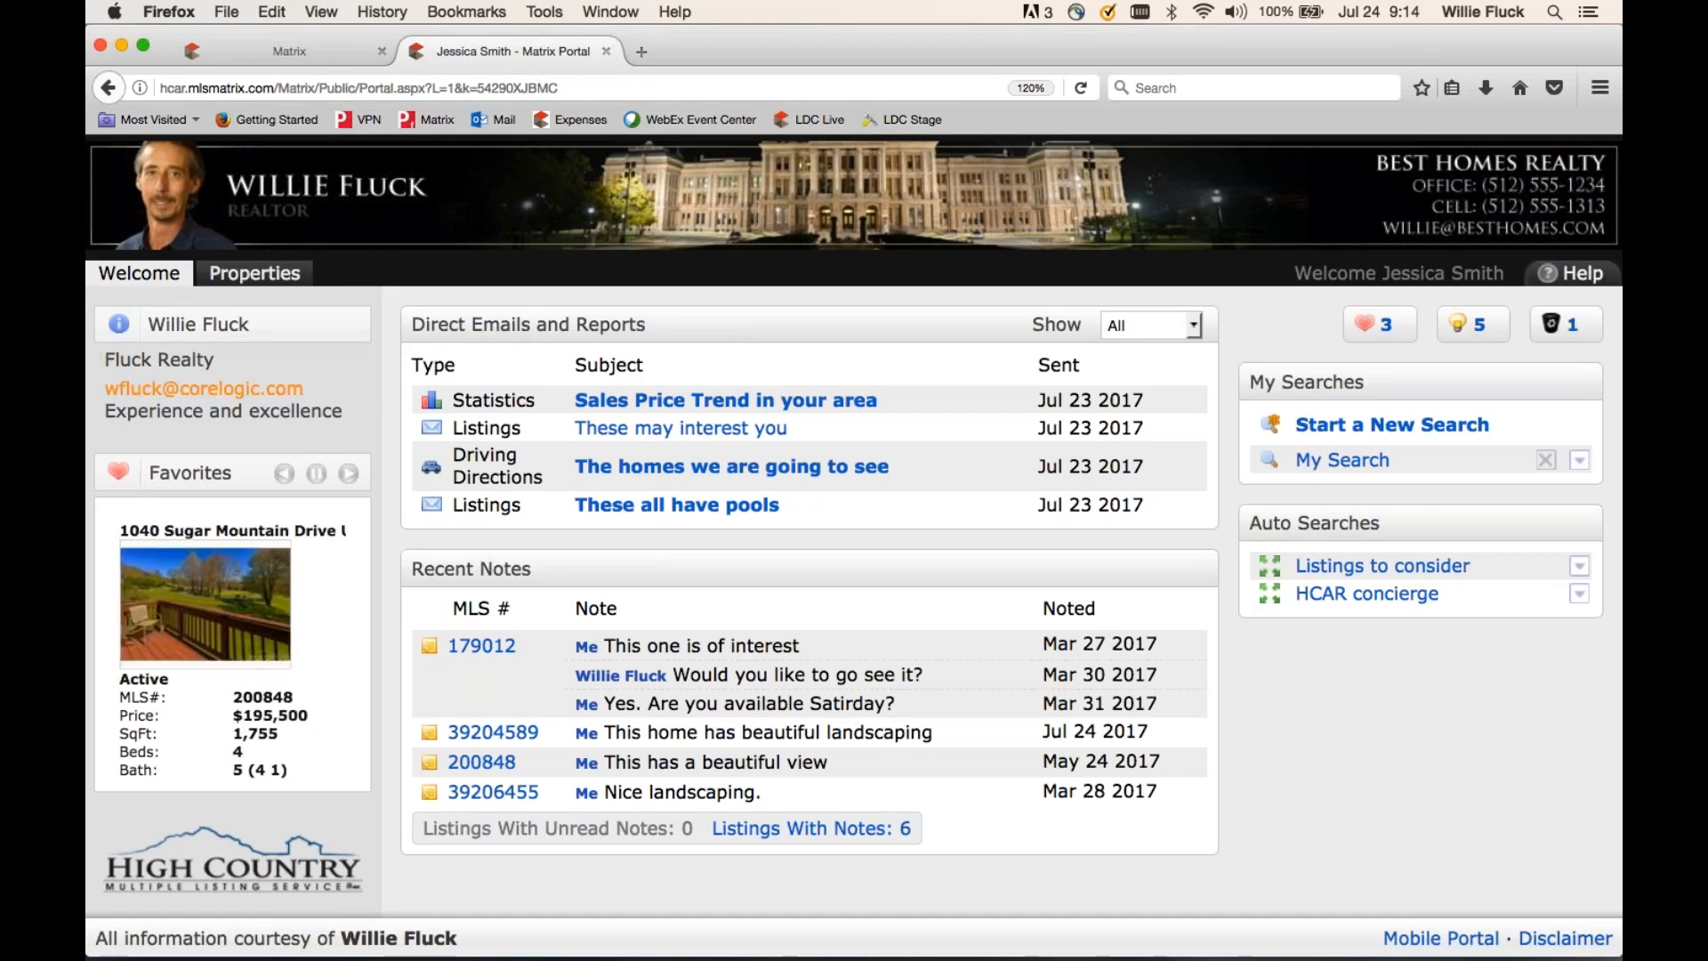
- Tick active listing links for the client portal, then go to Email Signature, discarding unsaved changes
left_click(279, 59)
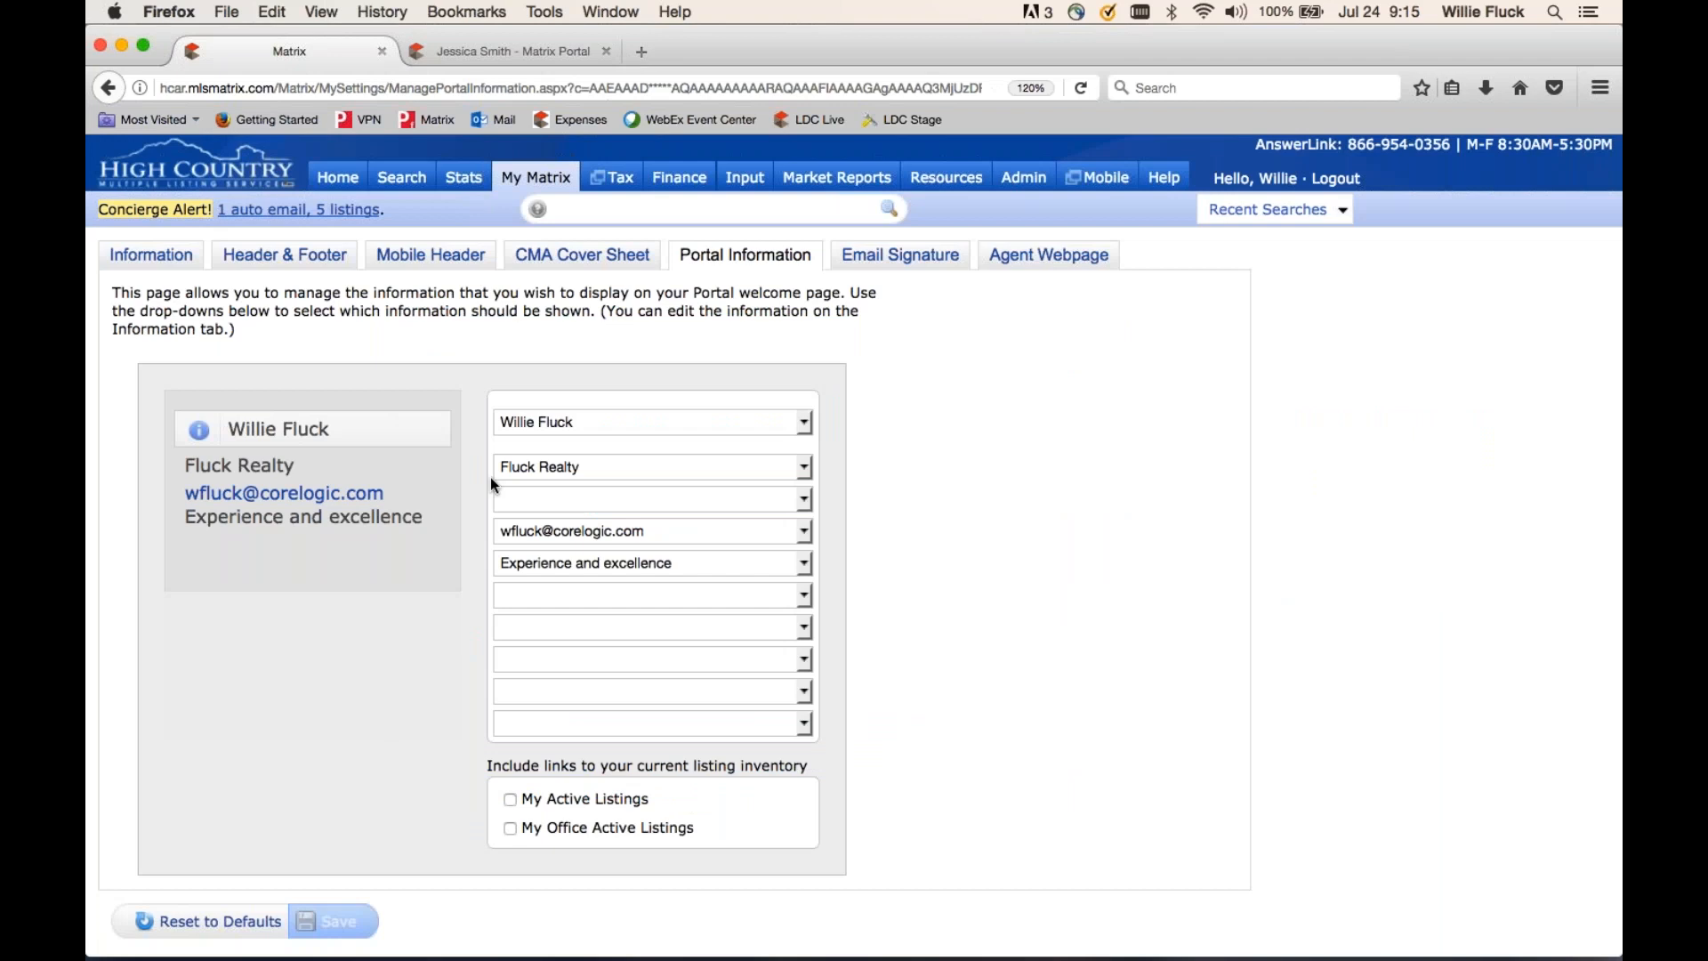
left_click(578, 597)
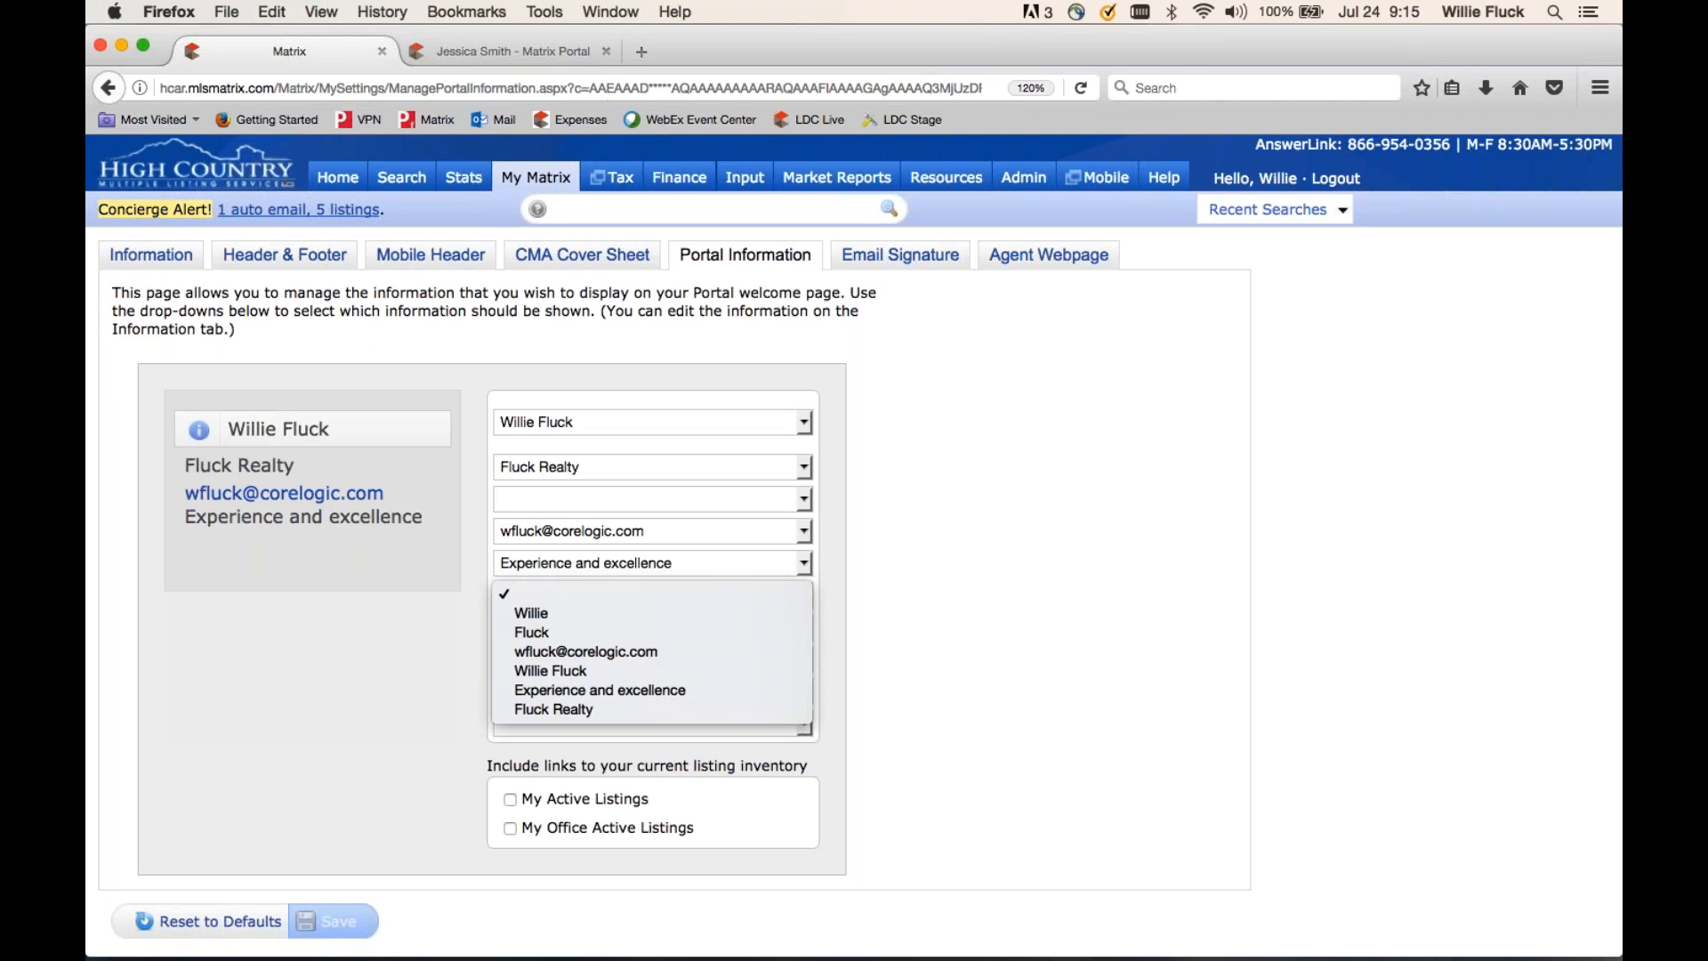
left_click(340, 722)
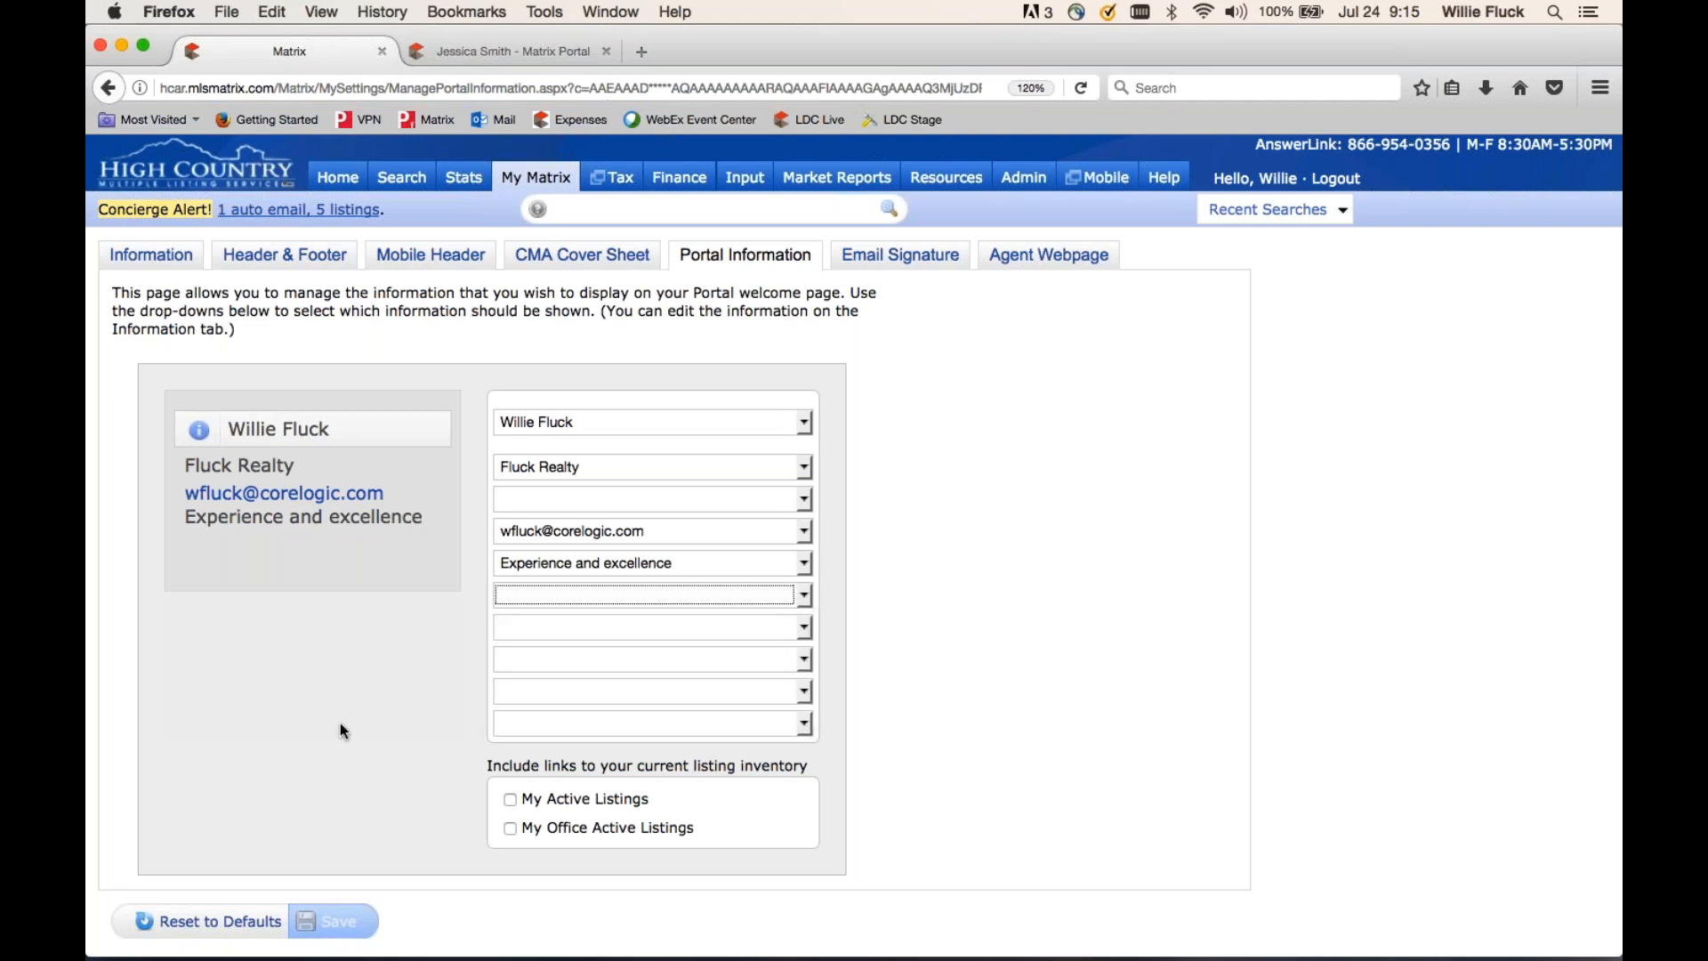
left_click(512, 801)
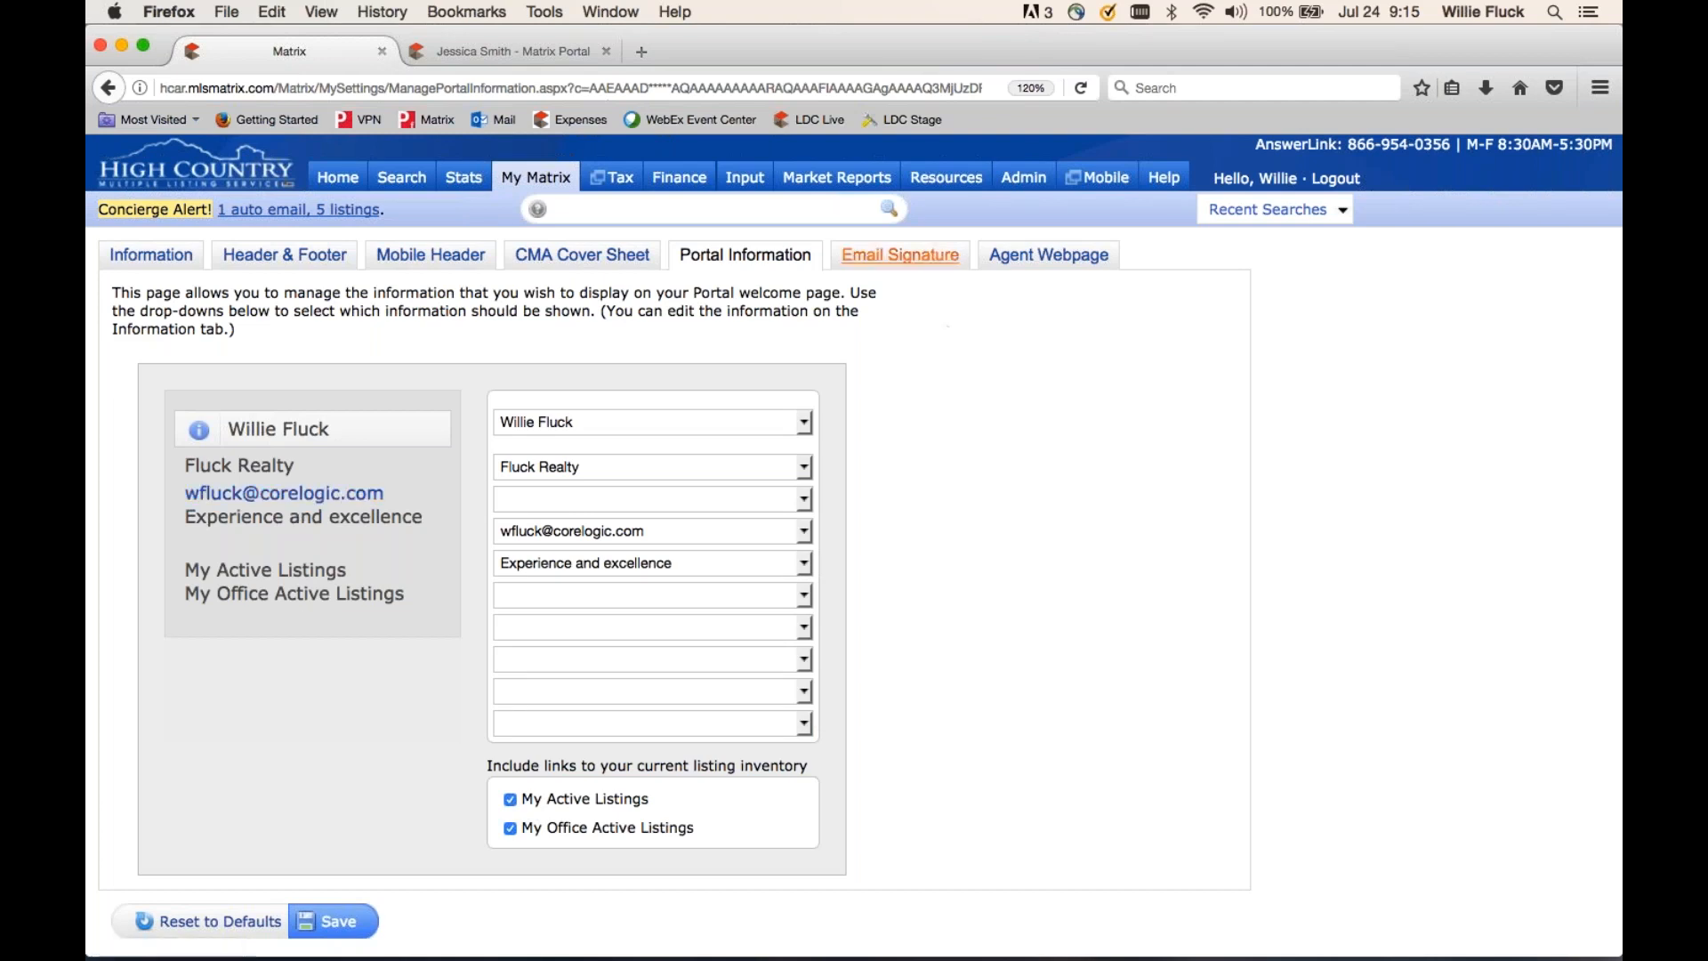
left_click(900, 257)
left_click(912, 479)
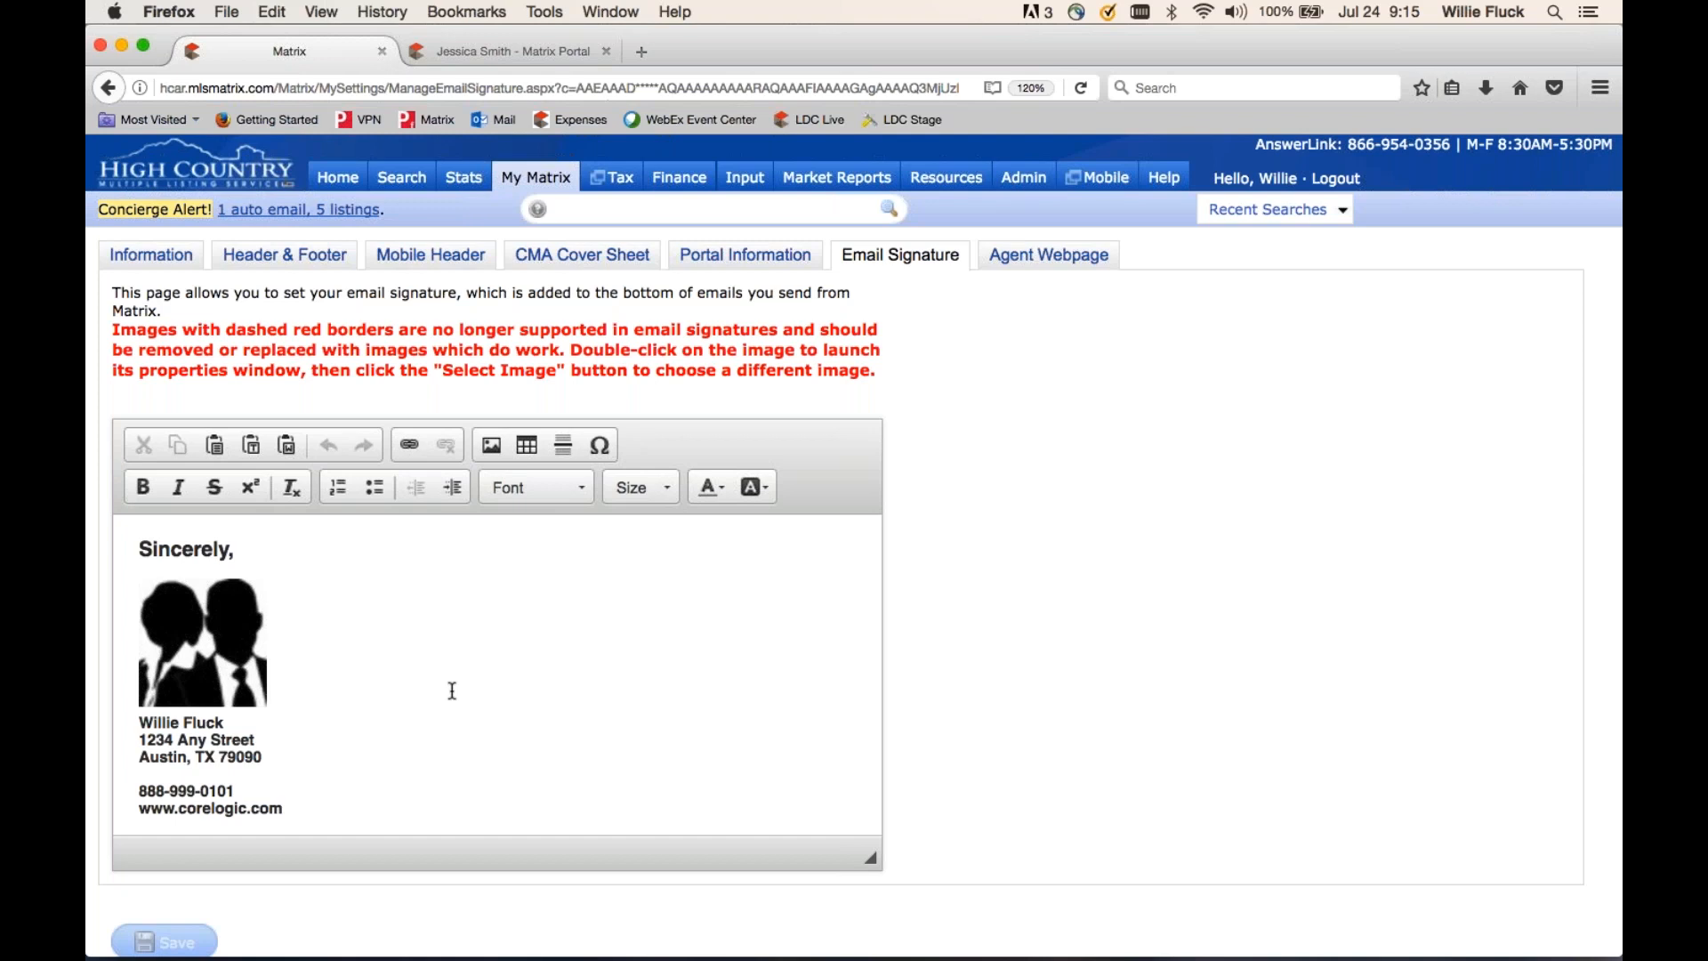
- Open My Information under My Matrix, then return to the Home dashboard
left_click(151, 256)
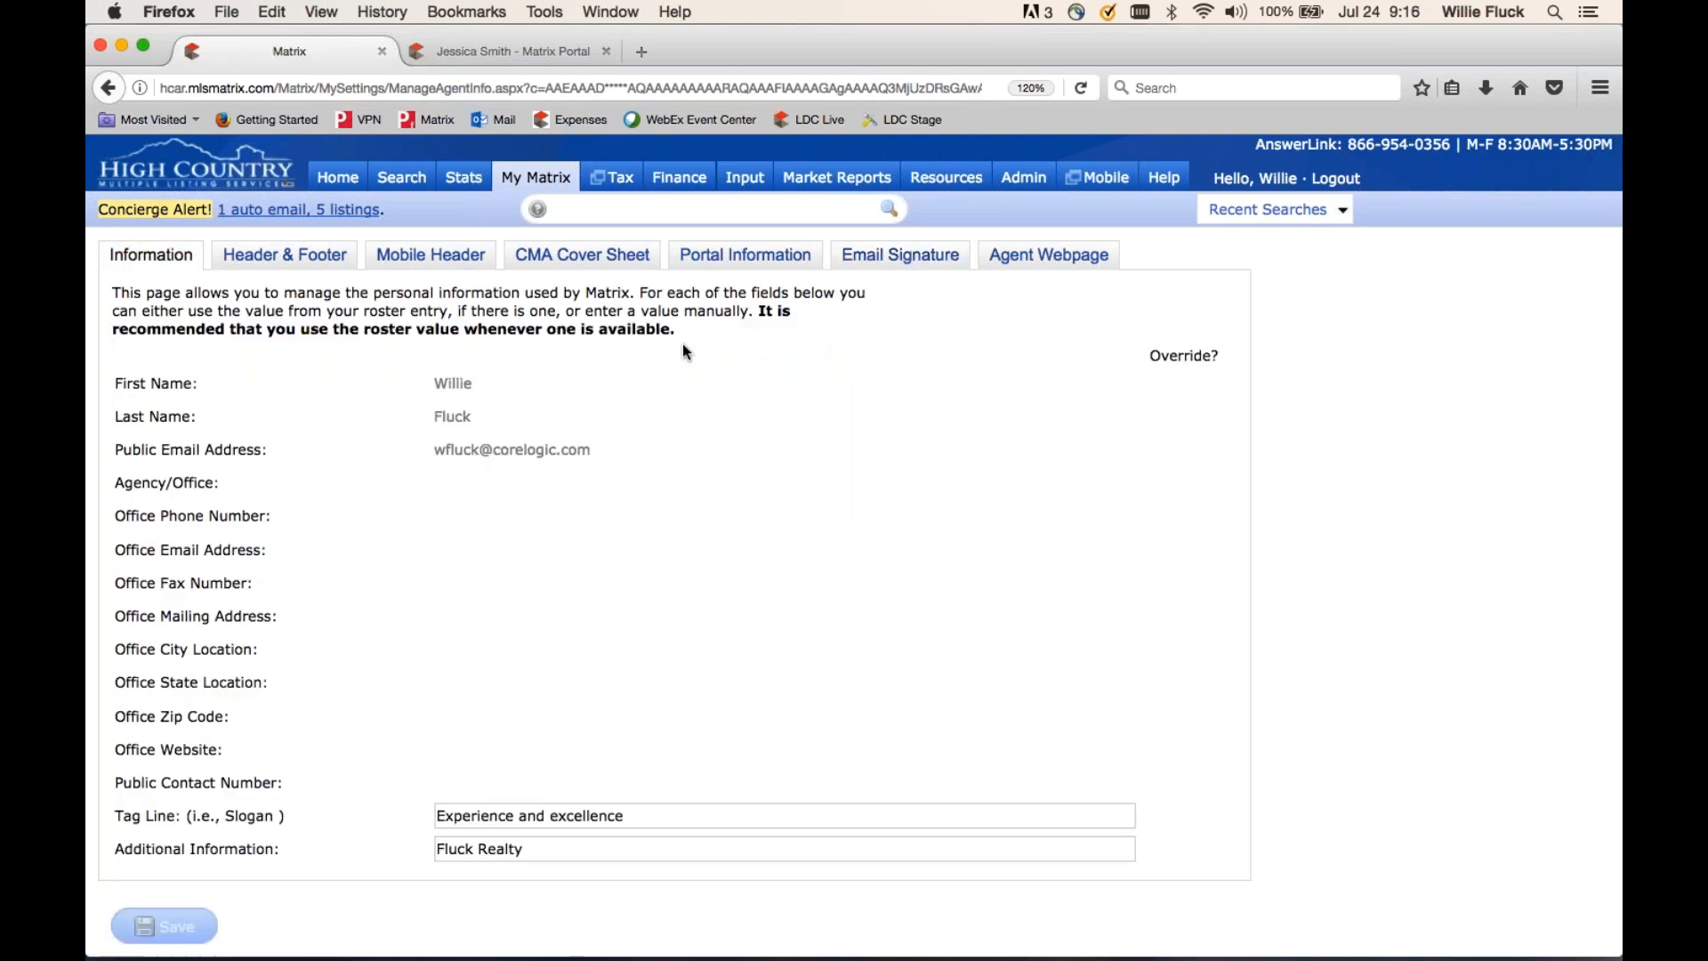
mouse_move(536, 177)
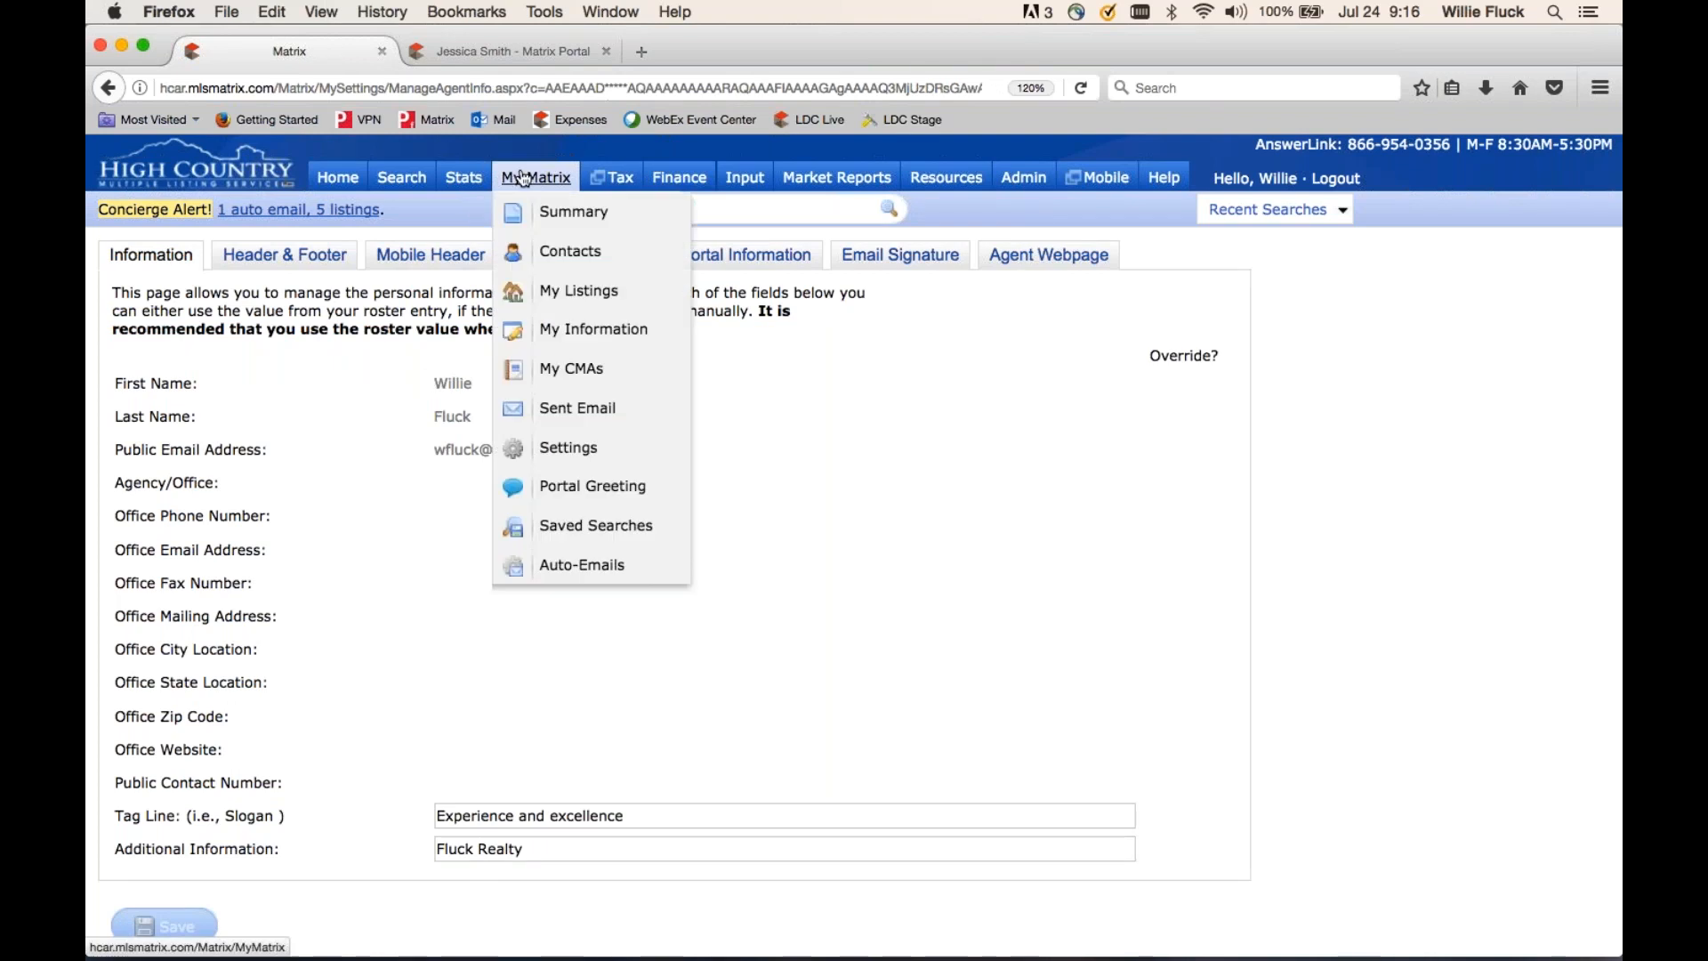
left_click(607, 330)
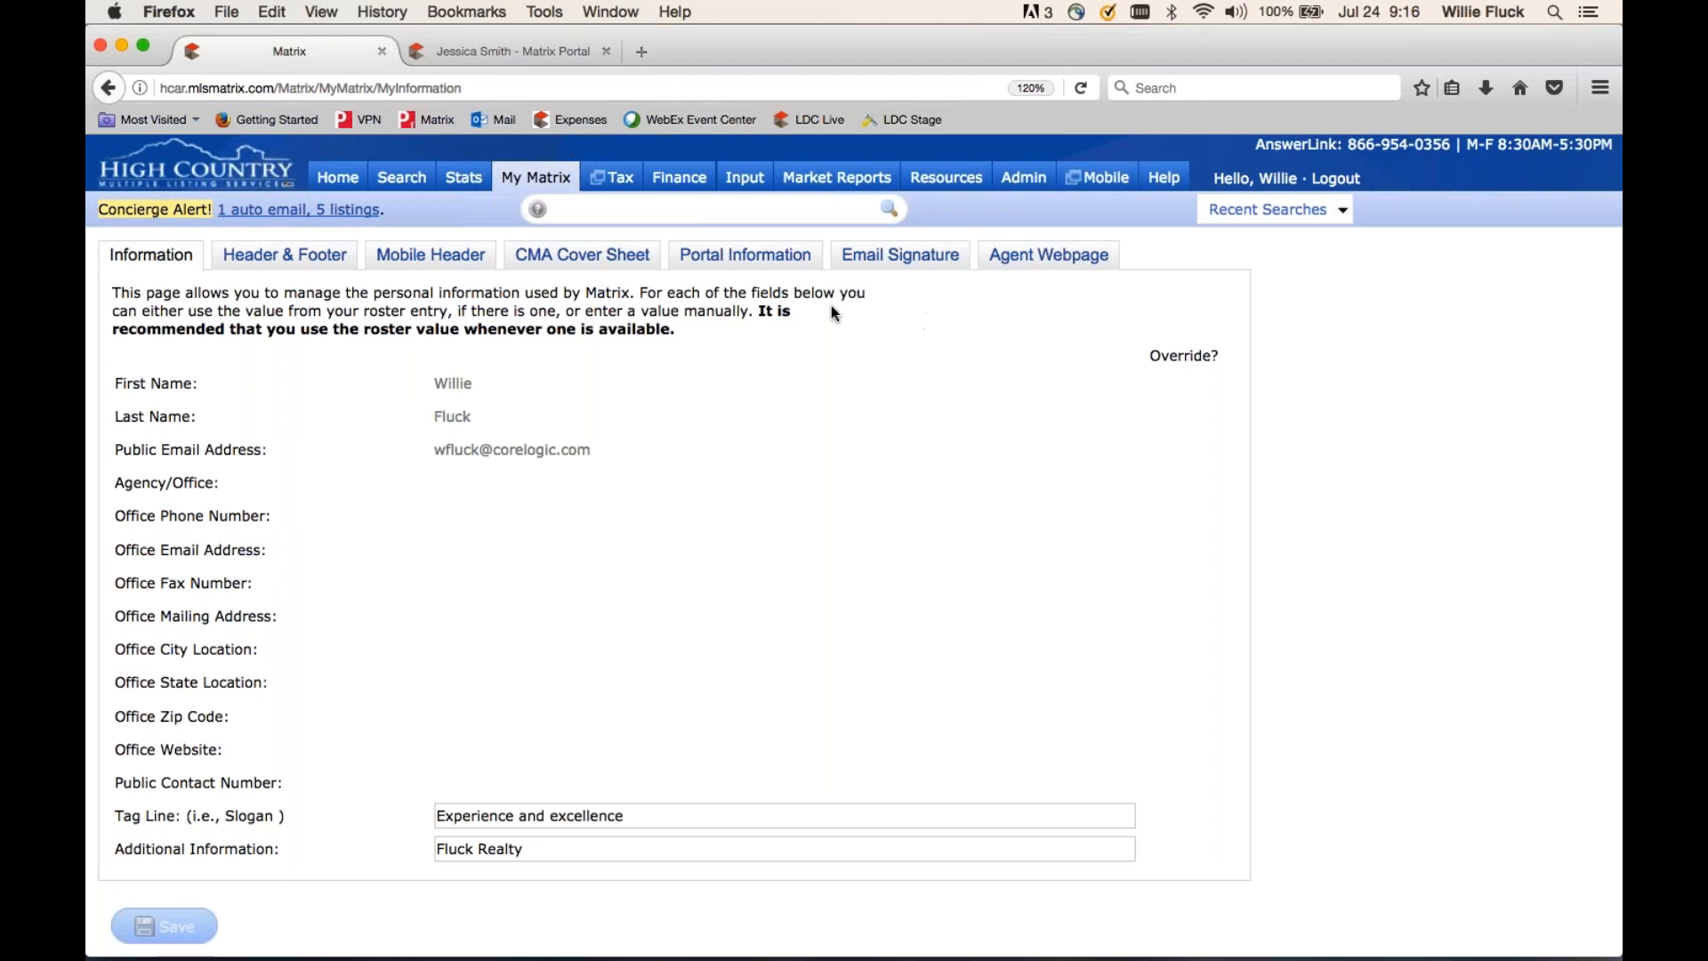
left_click(331, 179)
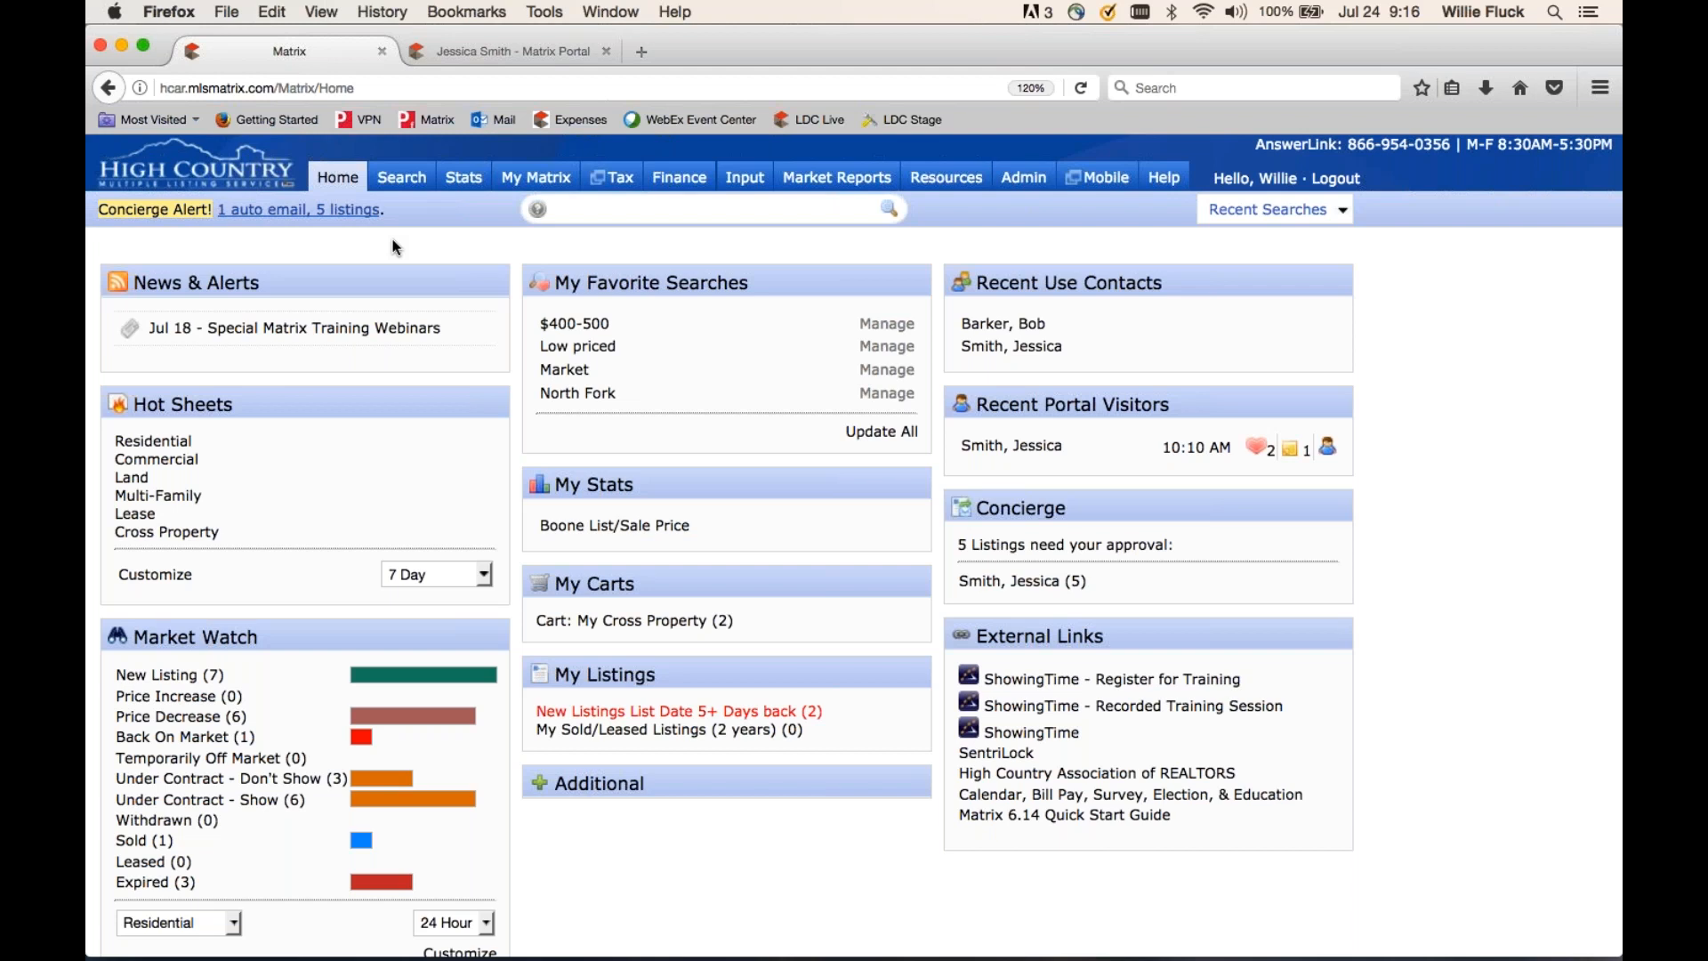
- Browse the full list of search types under Search > More, then start a Residential search
mouse_move(402, 181)
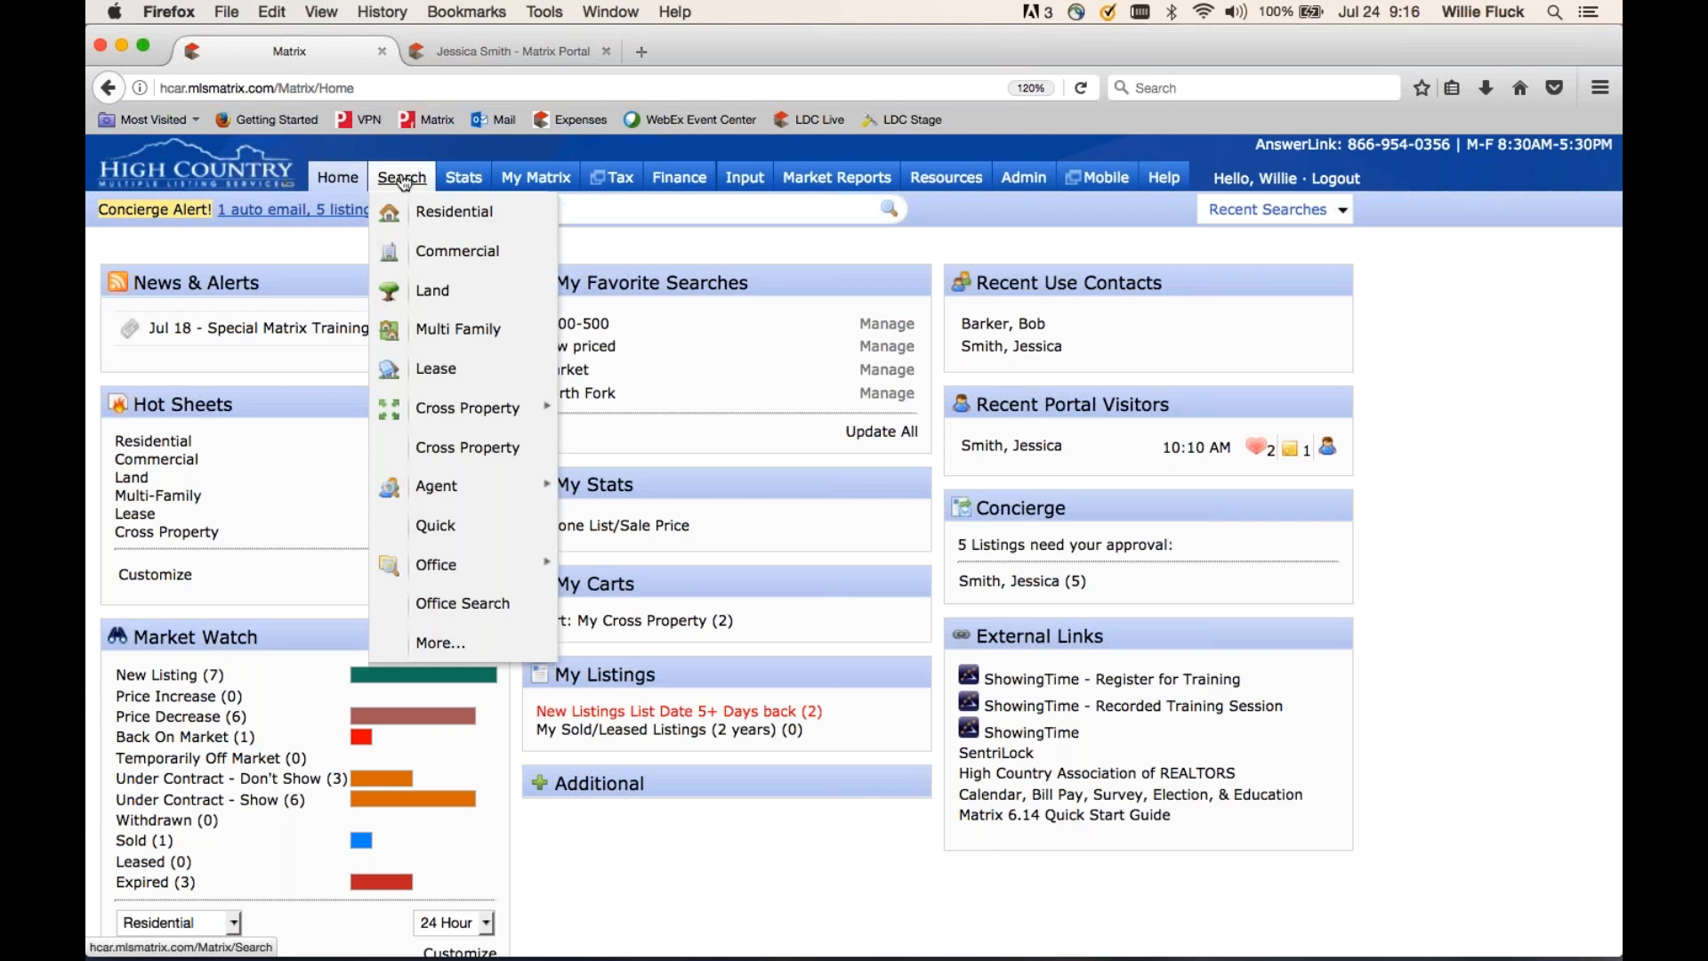
mouse_move(427, 483)
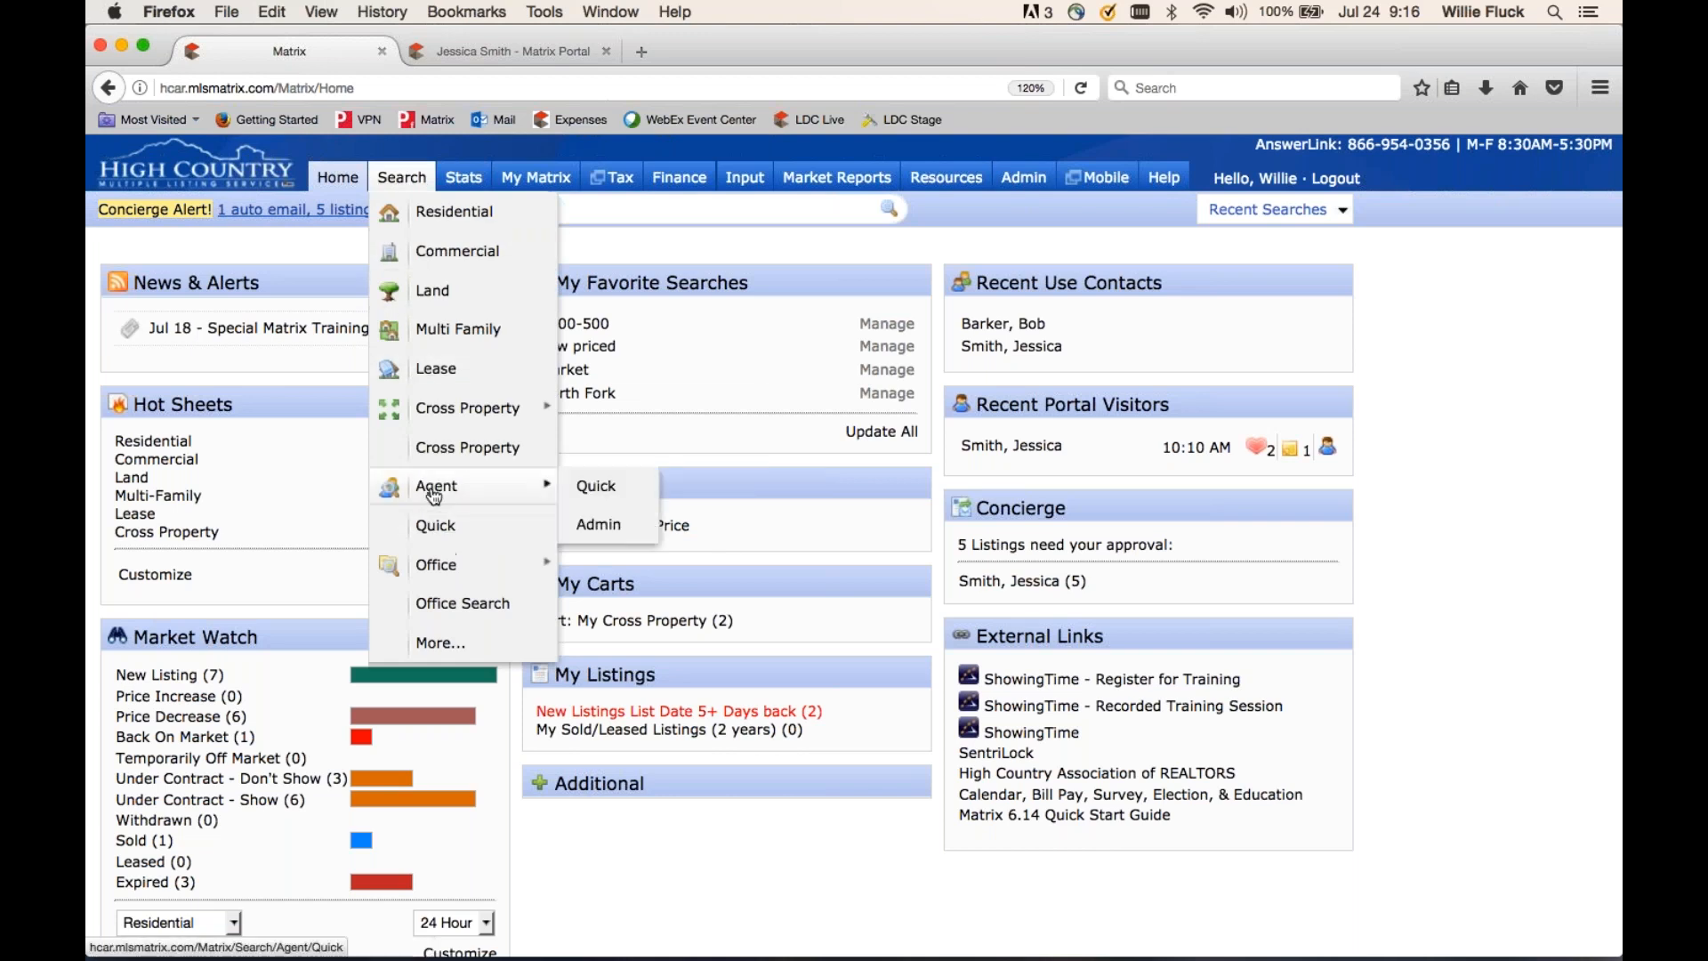
mouse_move(433, 574)
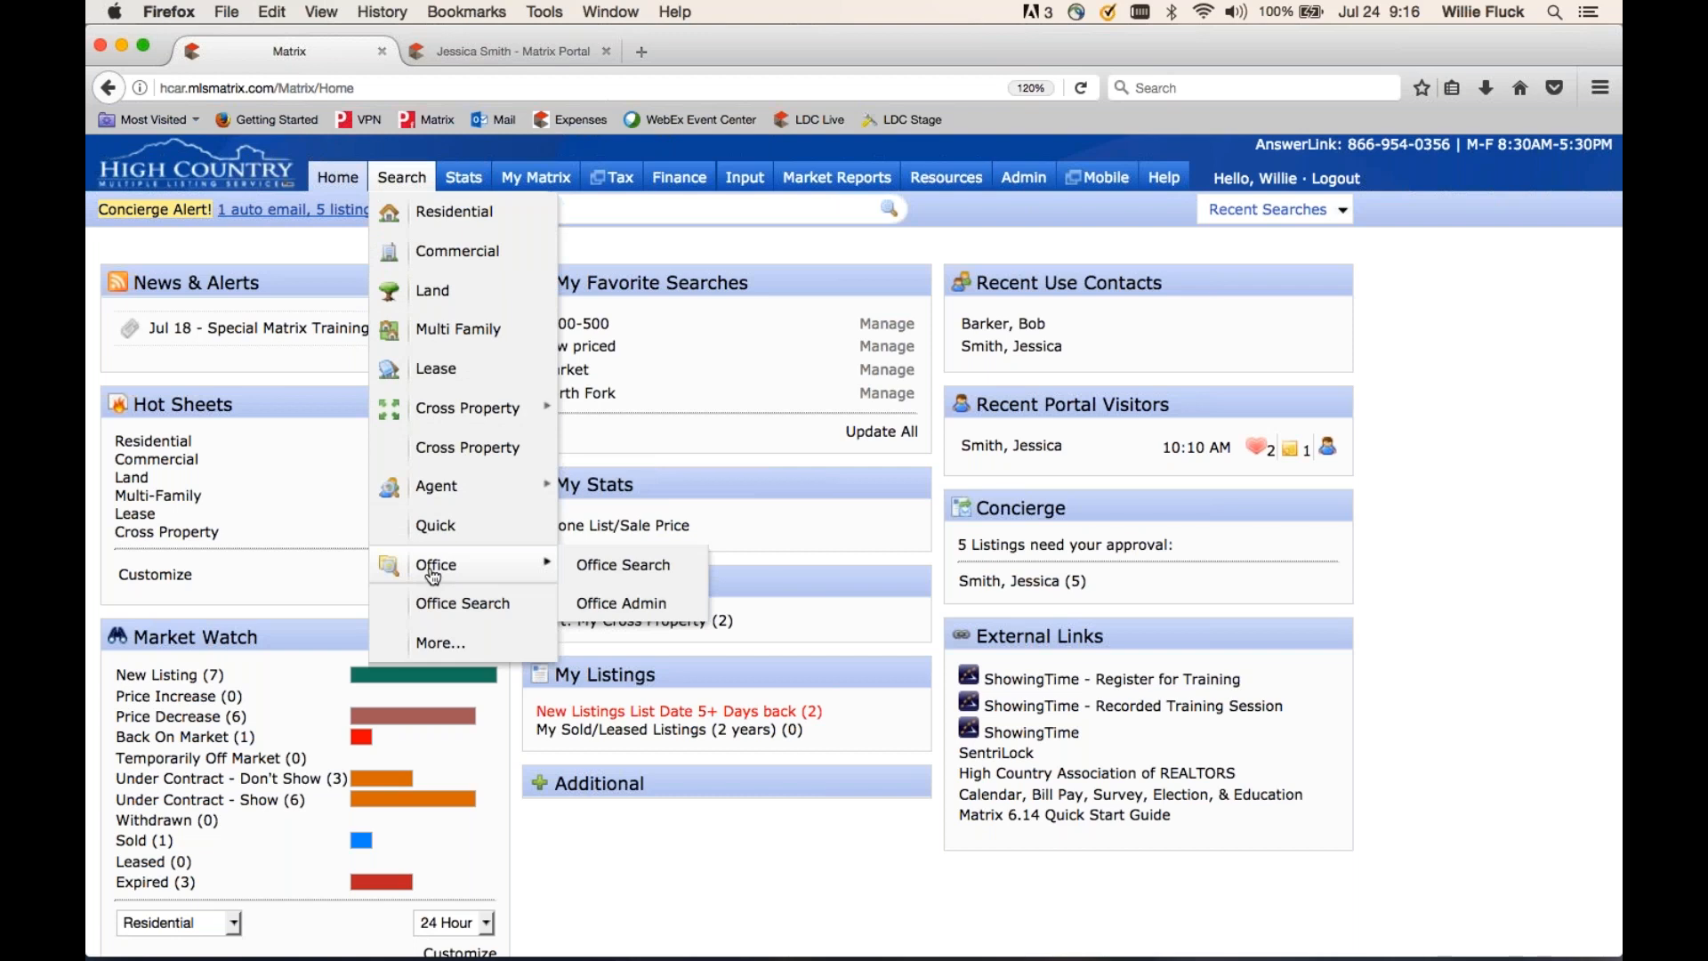
left_click(433, 648)
scroll(514, 534, "down", 10)
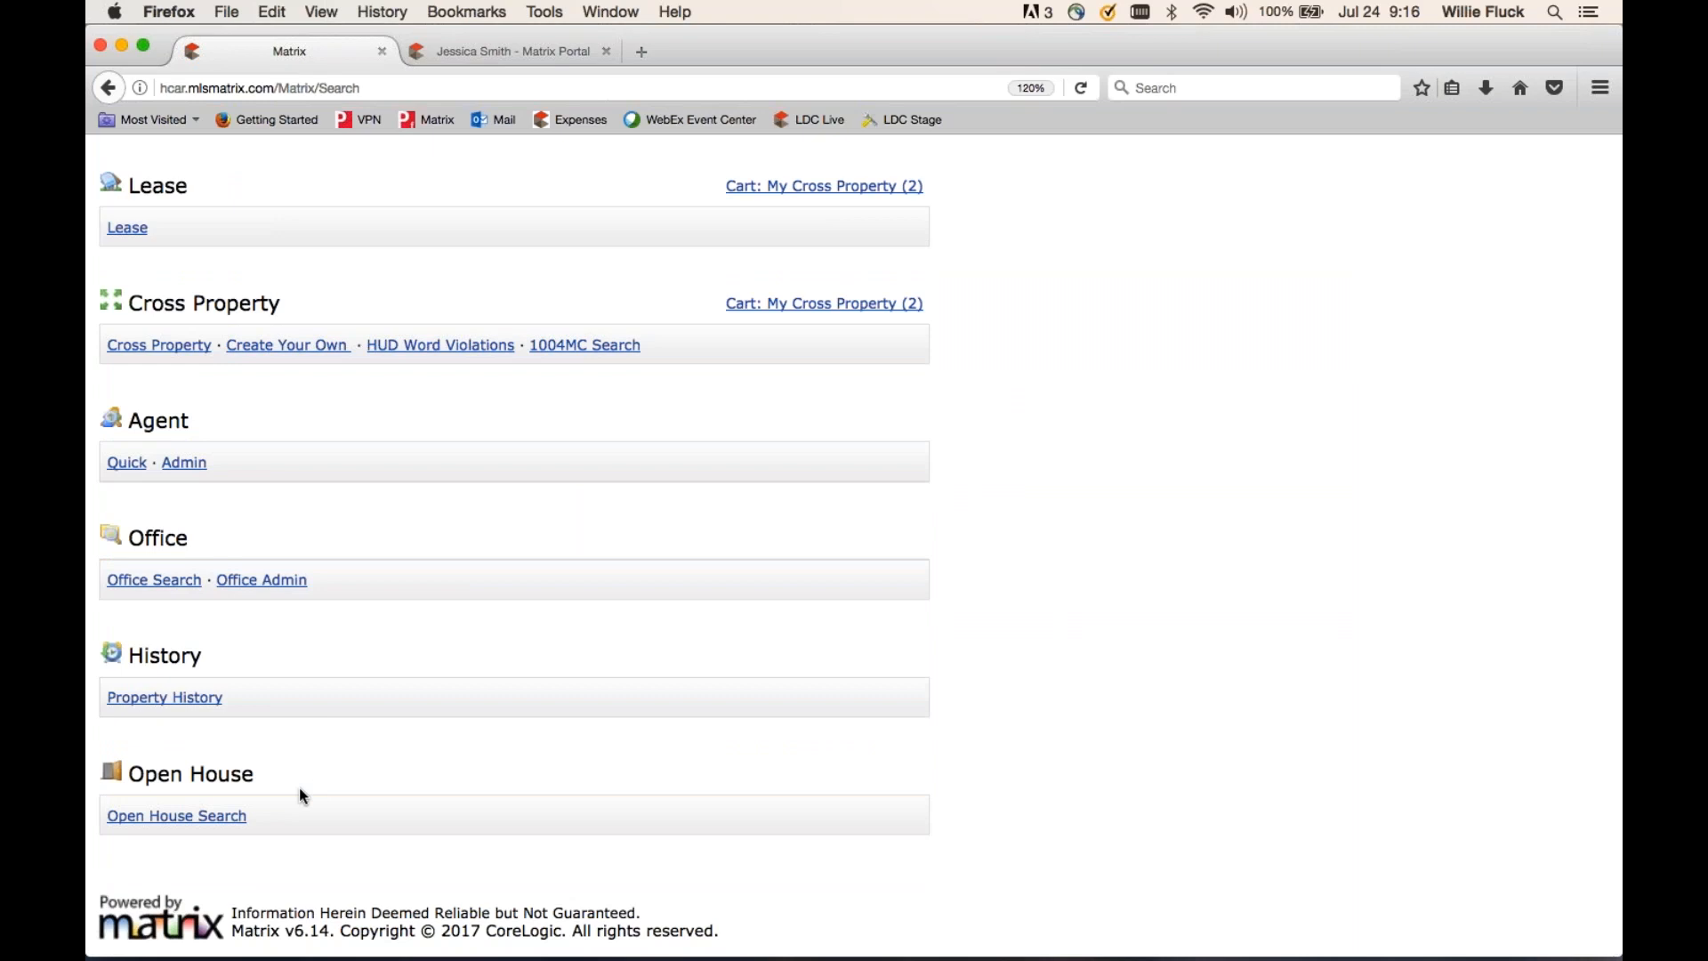
scroll(434, 678, "up", 10)
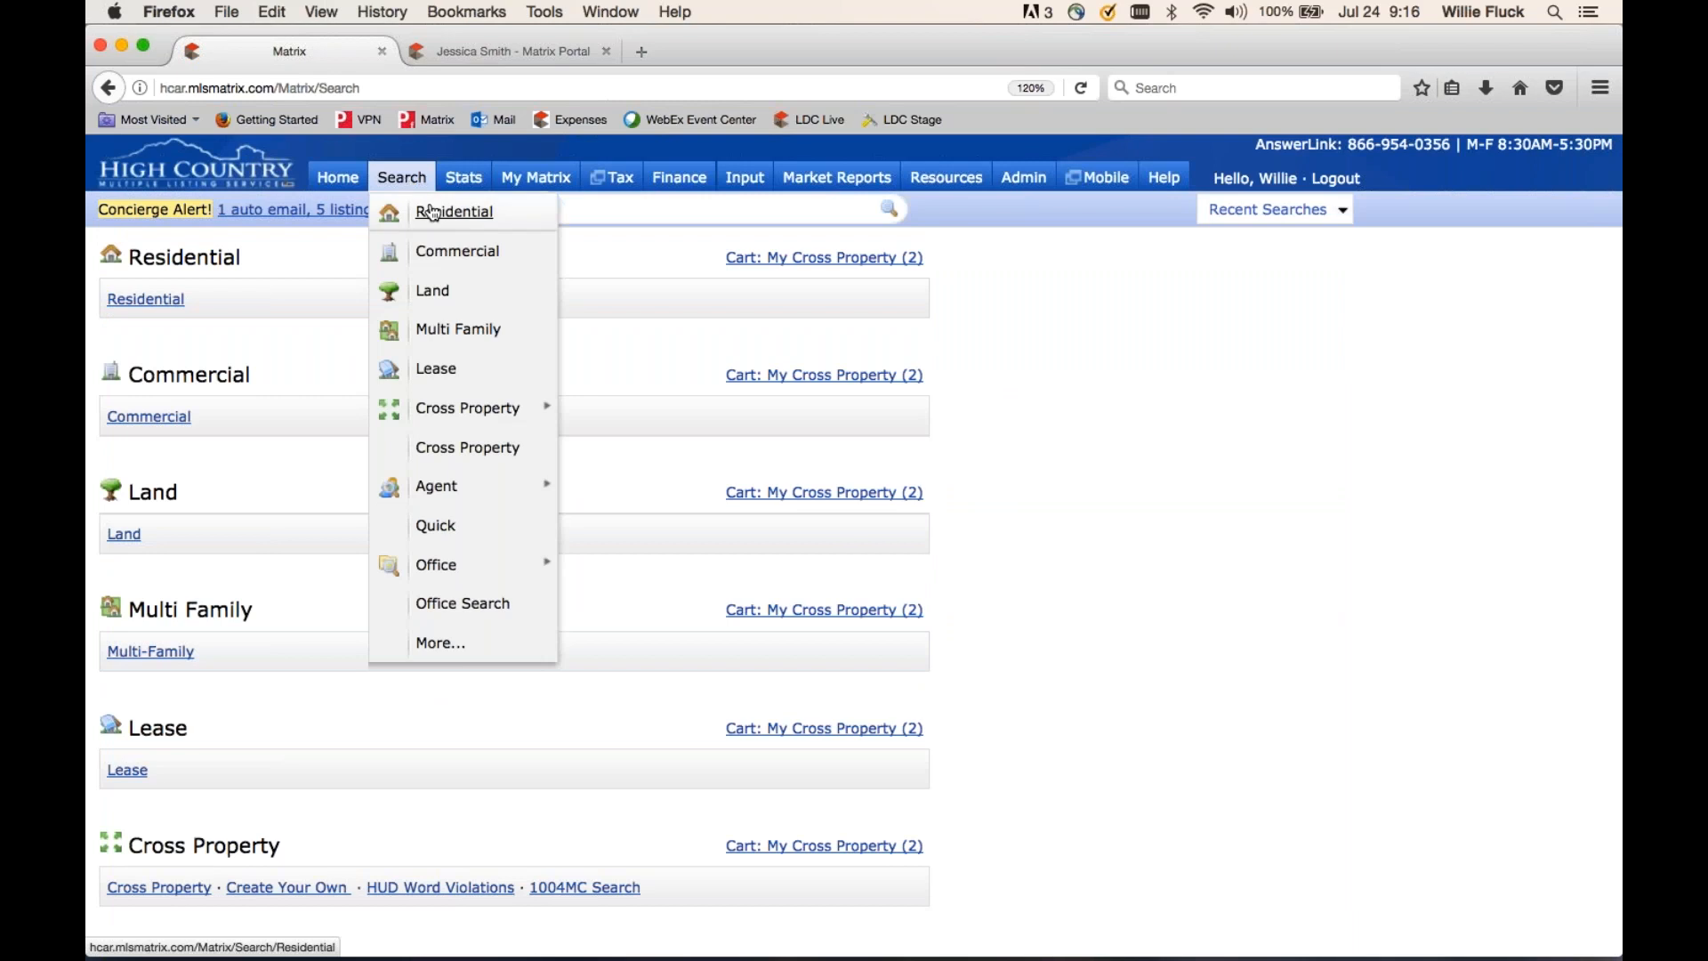
left_click(437, 213)
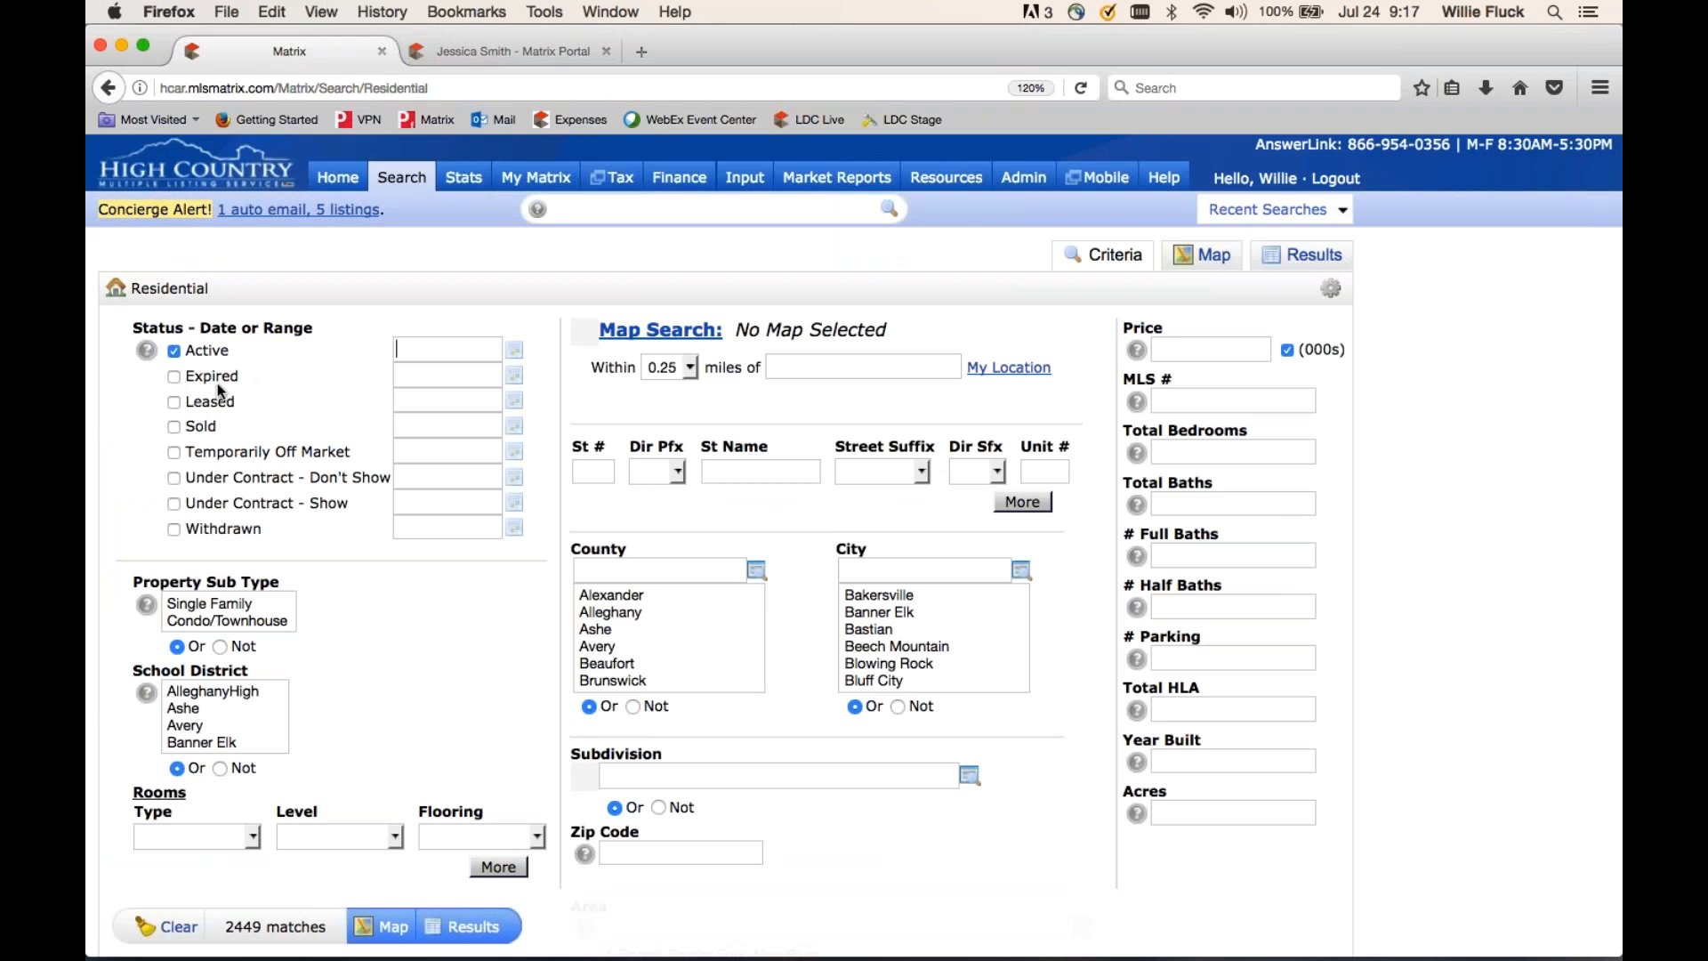
left_click(175, 427)
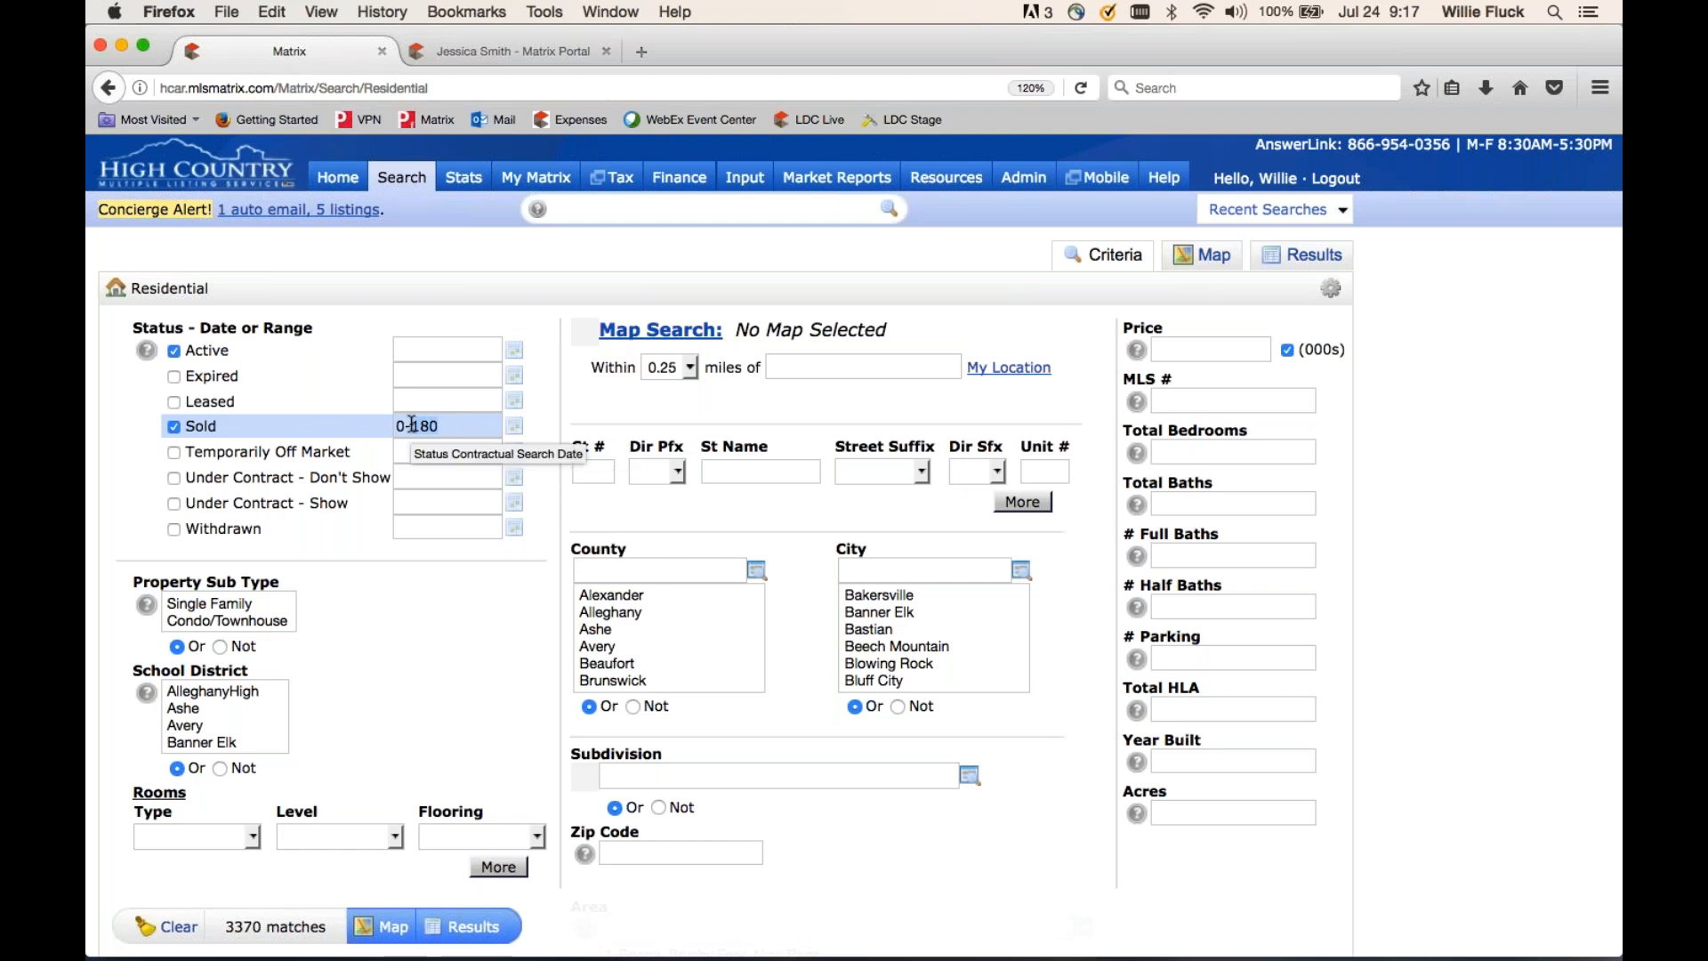
type("30")
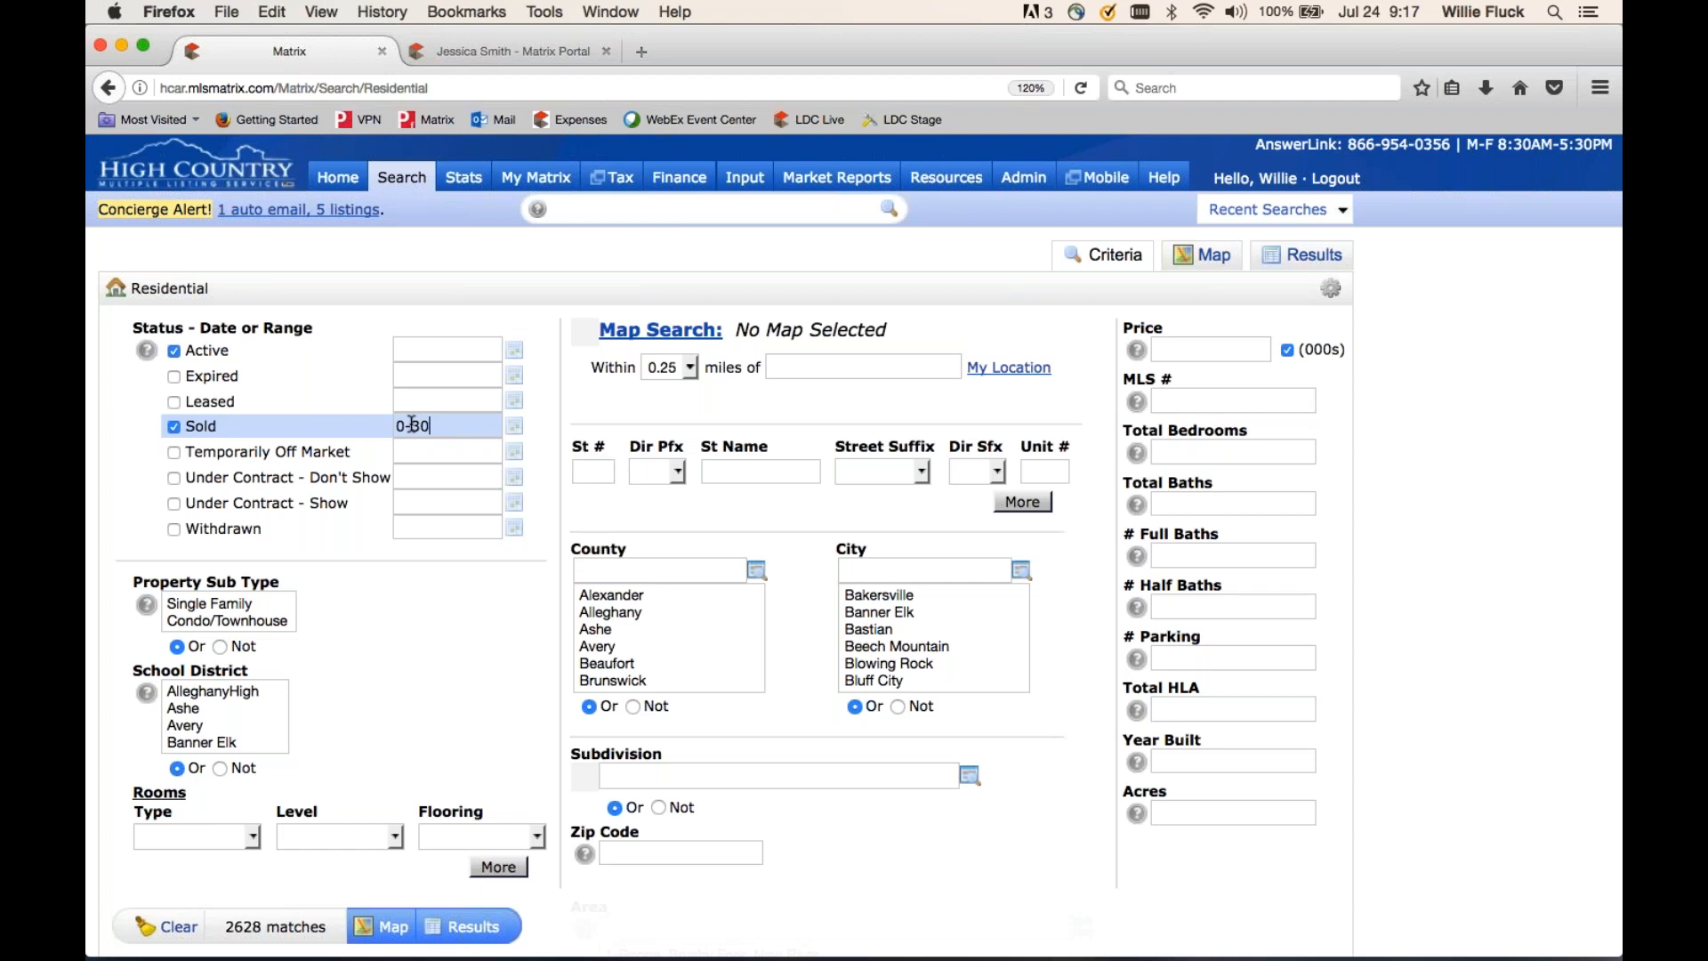
key("BackSpace")
type("65")
left_click(515, 428)
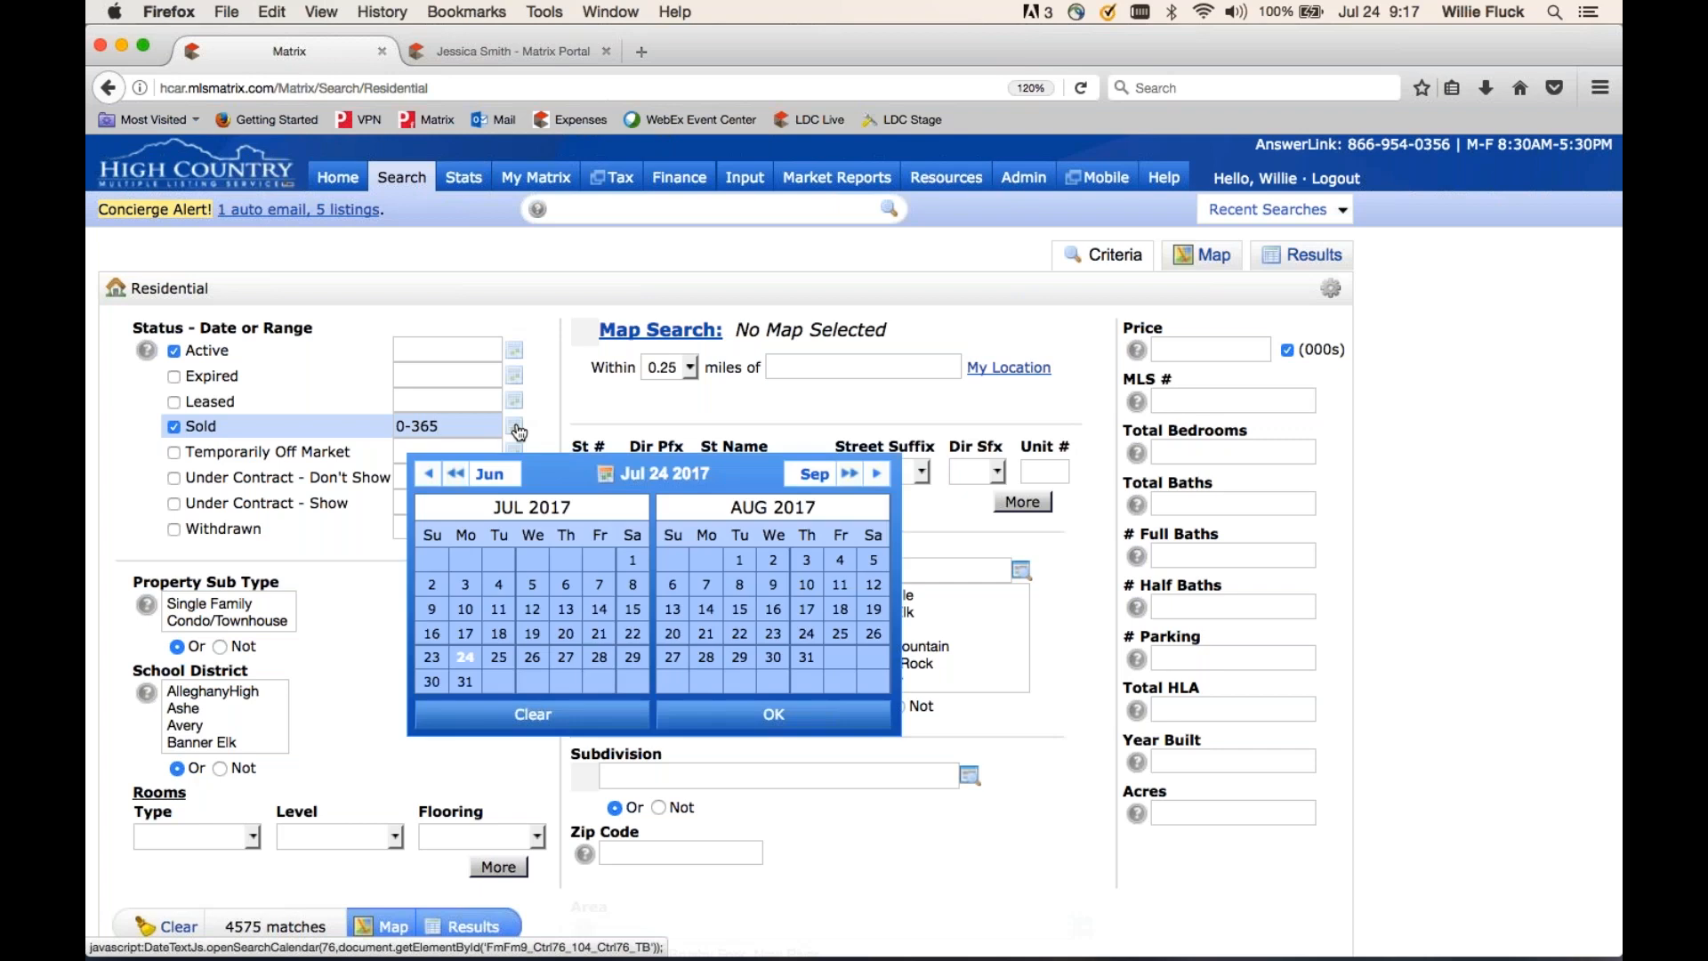
left_click(633, 562)
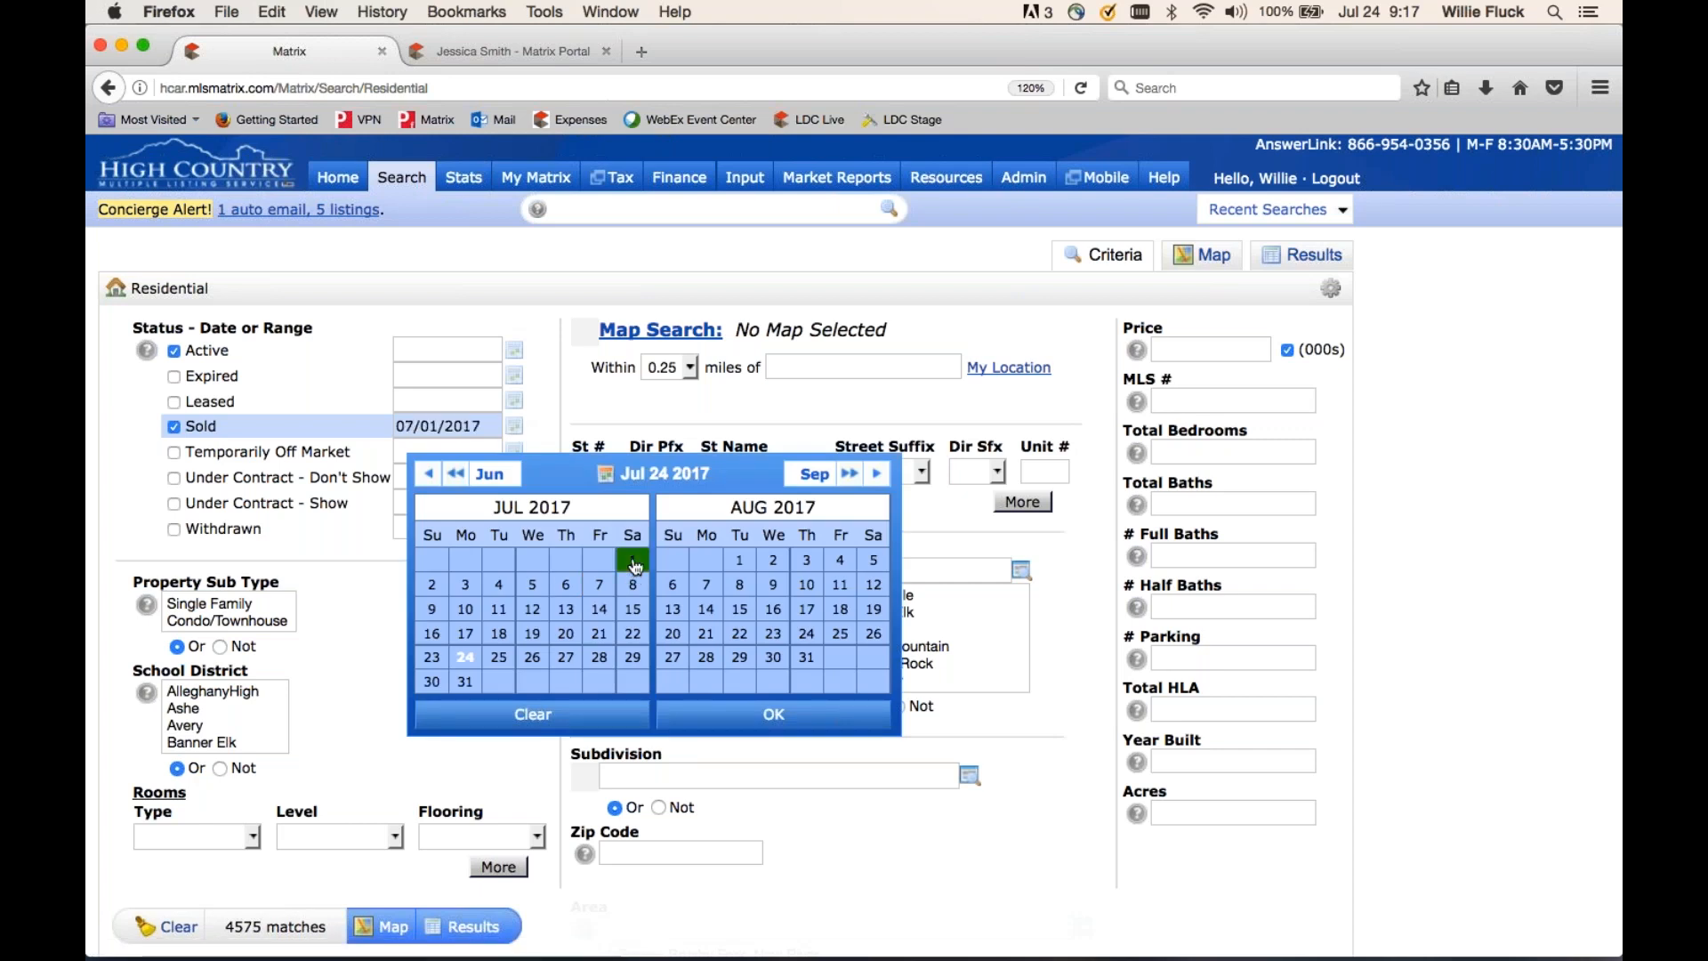
left_click(432, 659)
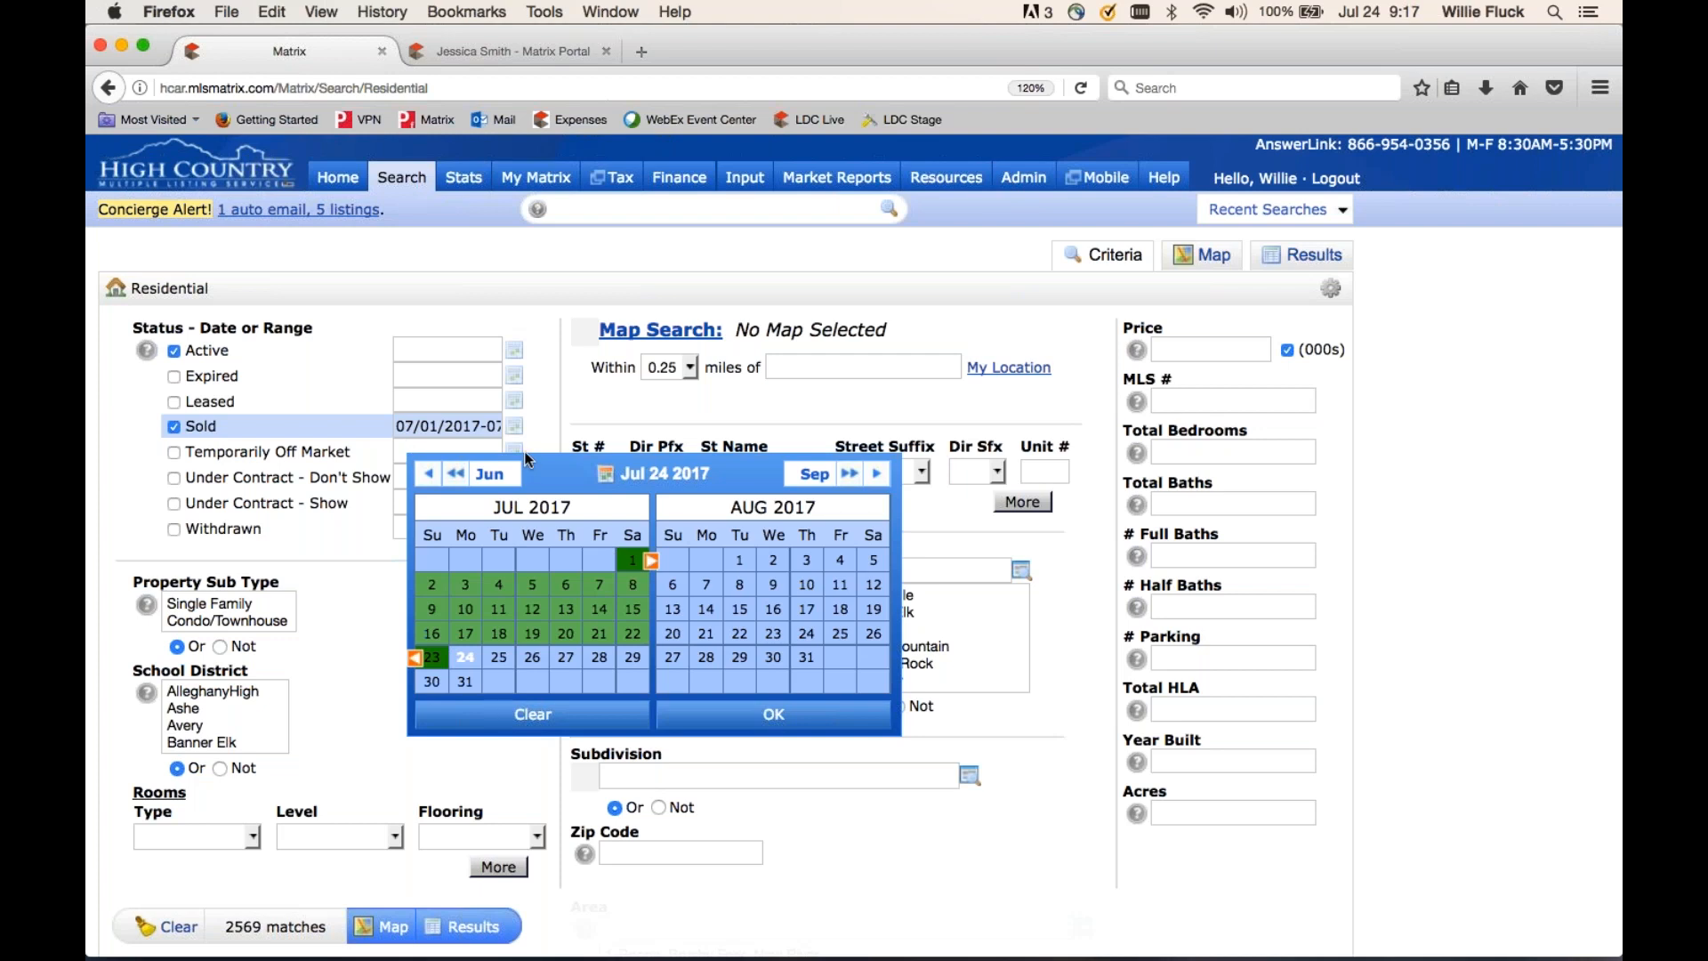
left_click(773, 714)
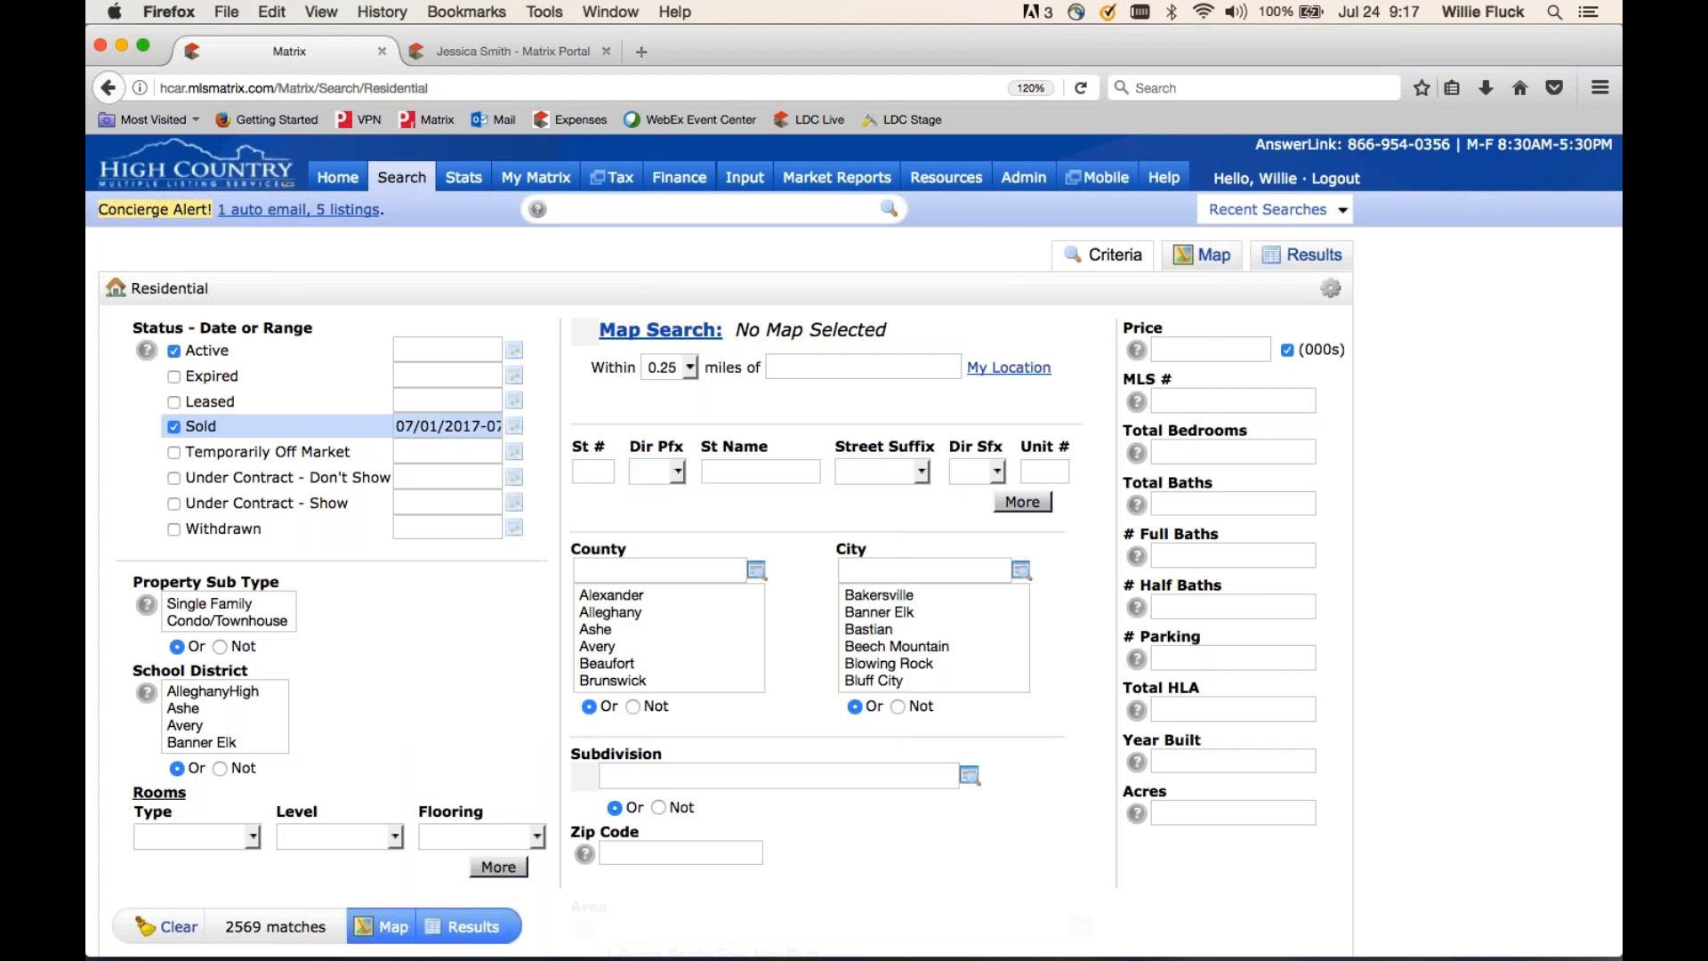
left_click(173, 428)
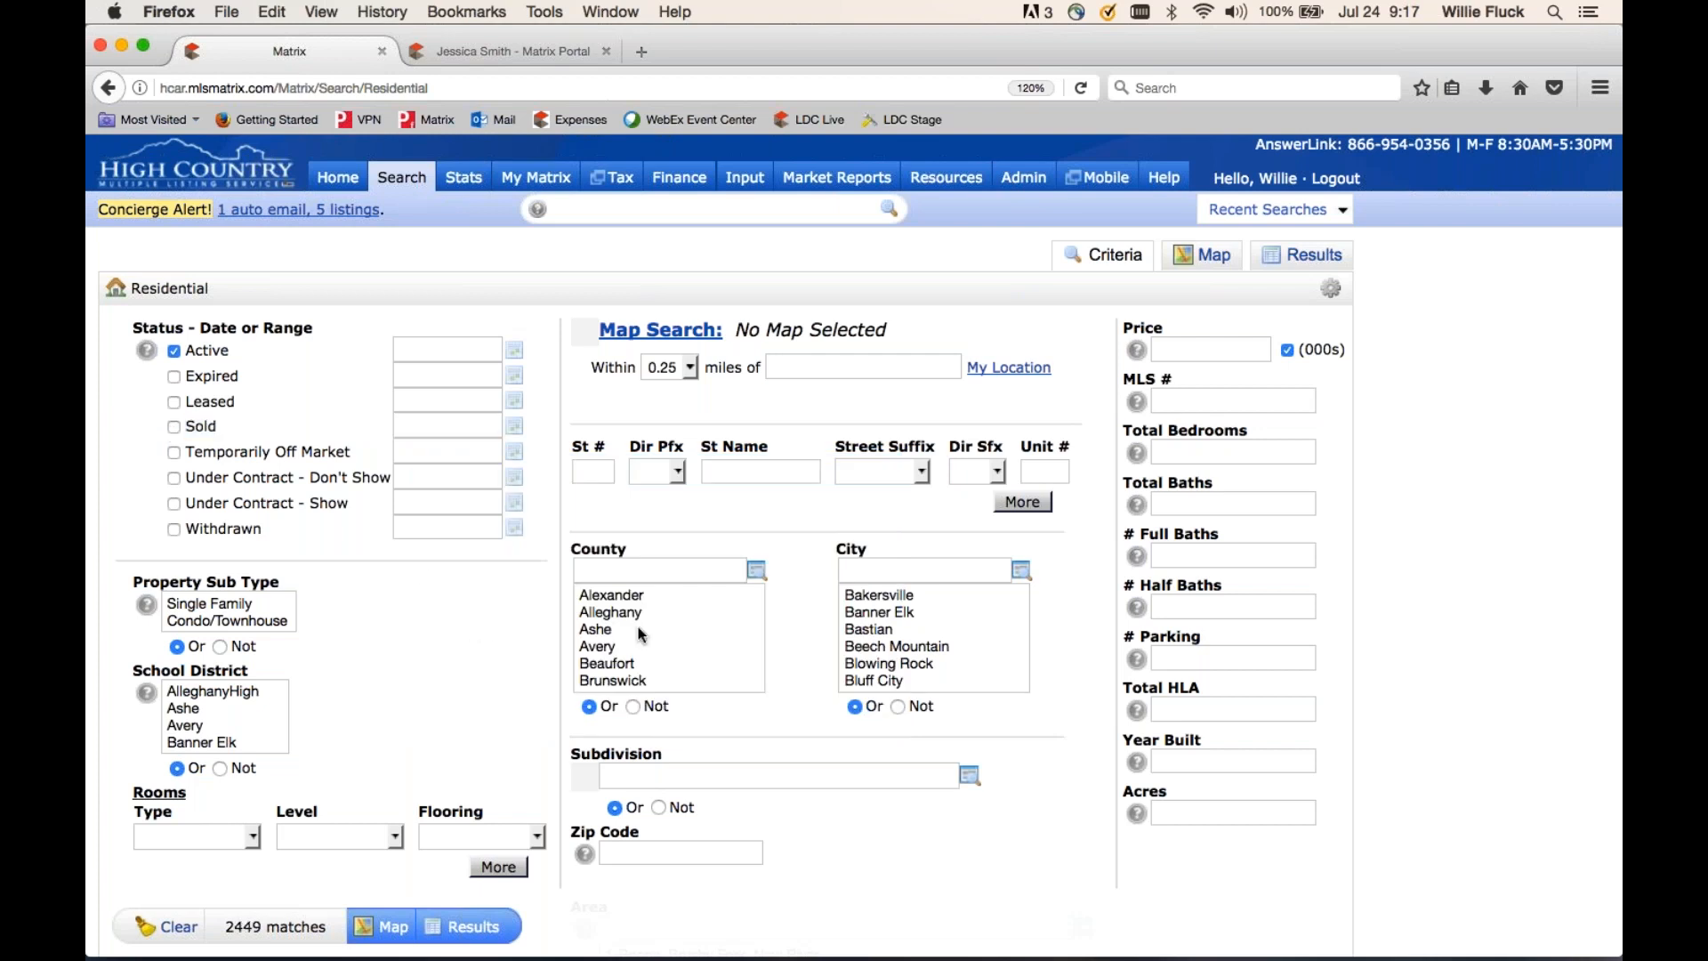
scroll(670, 633, "down", 5)
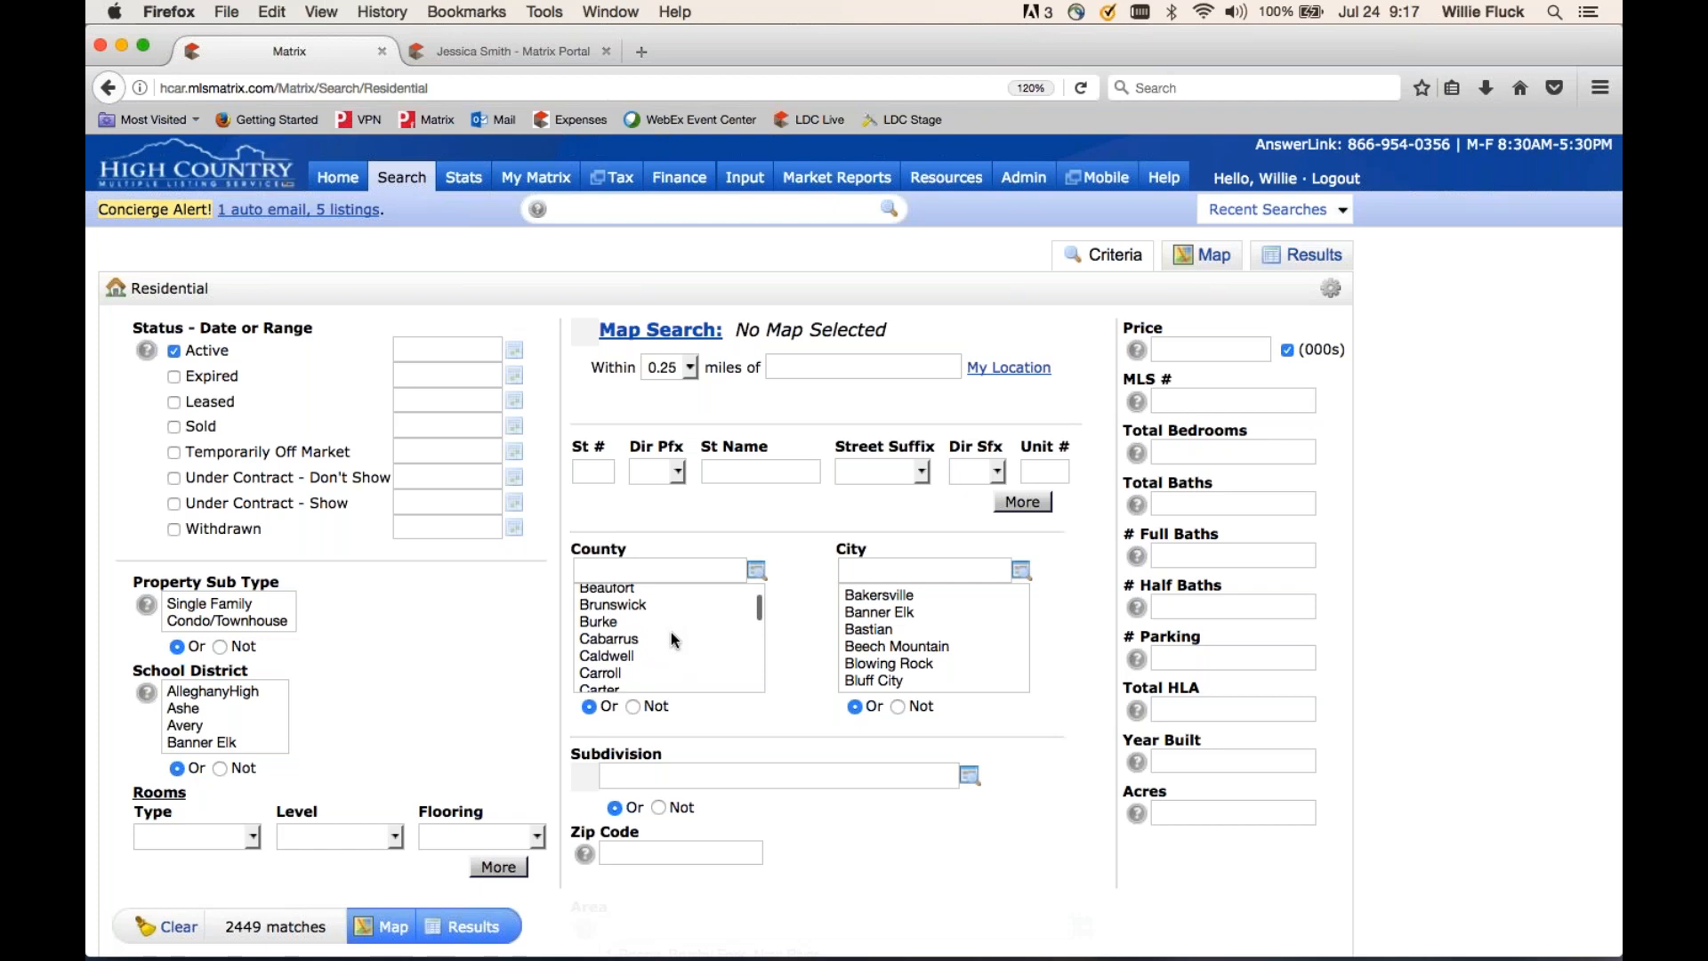
scroll(670, 632, "down", 2)
scroll(670, 631, "up", 6)
scroll(885, 616, "down", 5)
scroll(885, 616, "up", 5)
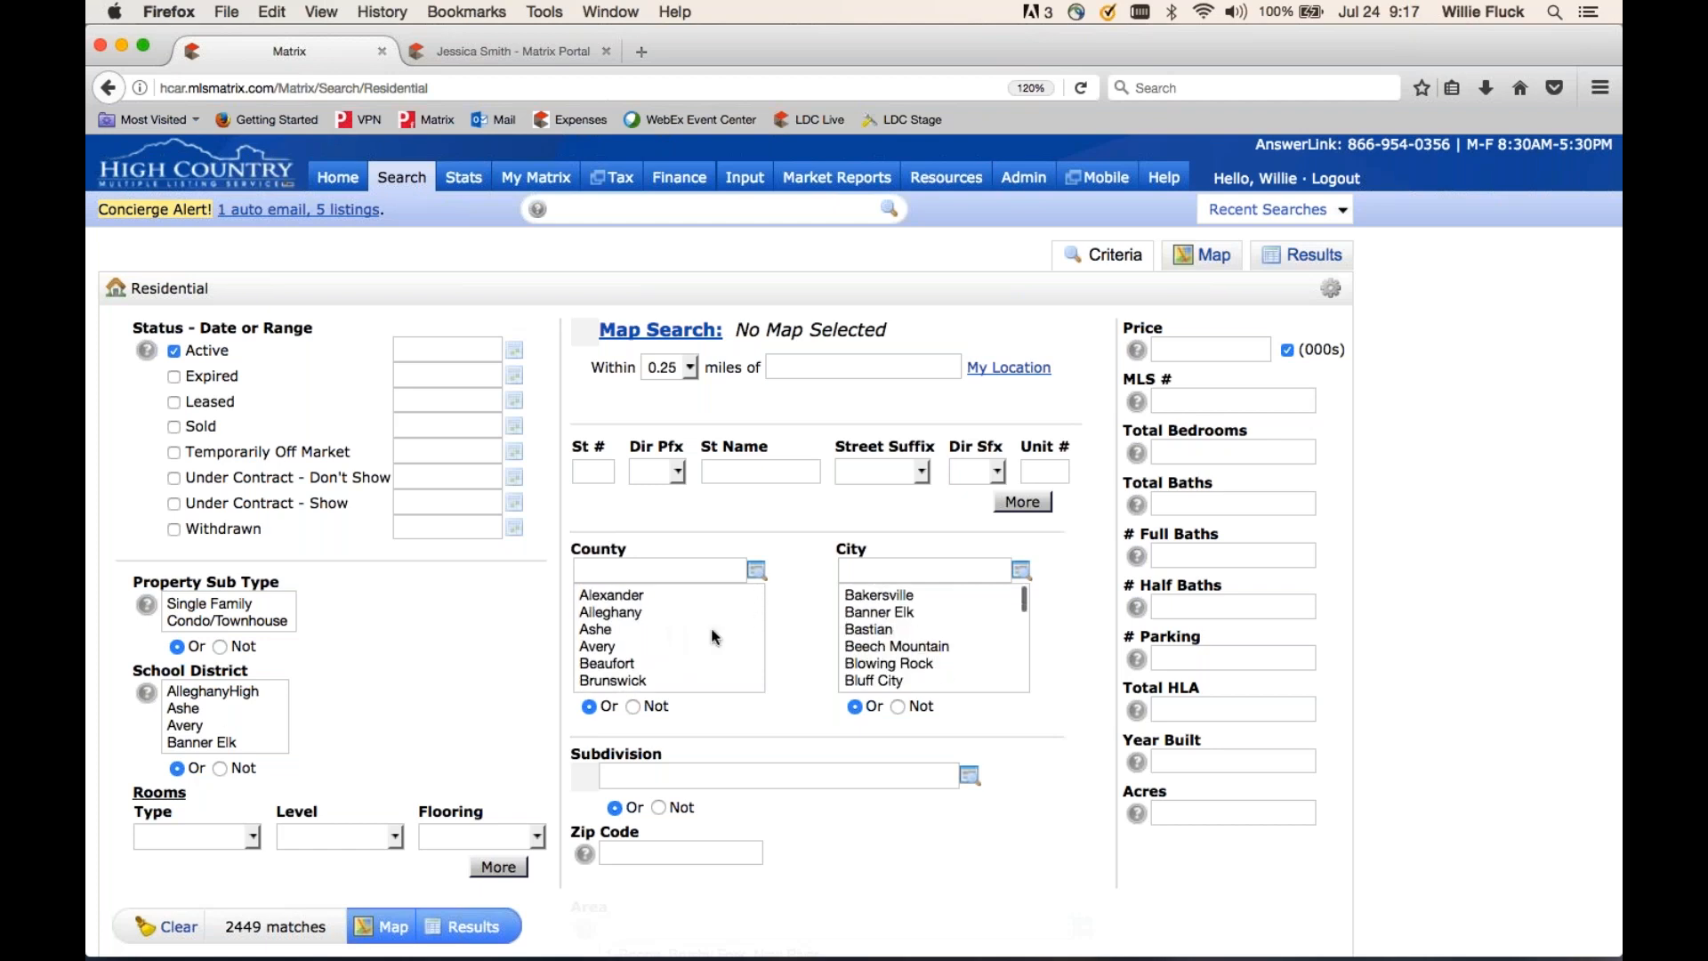
scroll(225, 707, "down", 3)
scroll(227, 715, "up", 3)
left_click(619, 594)
left_click(607, 630)
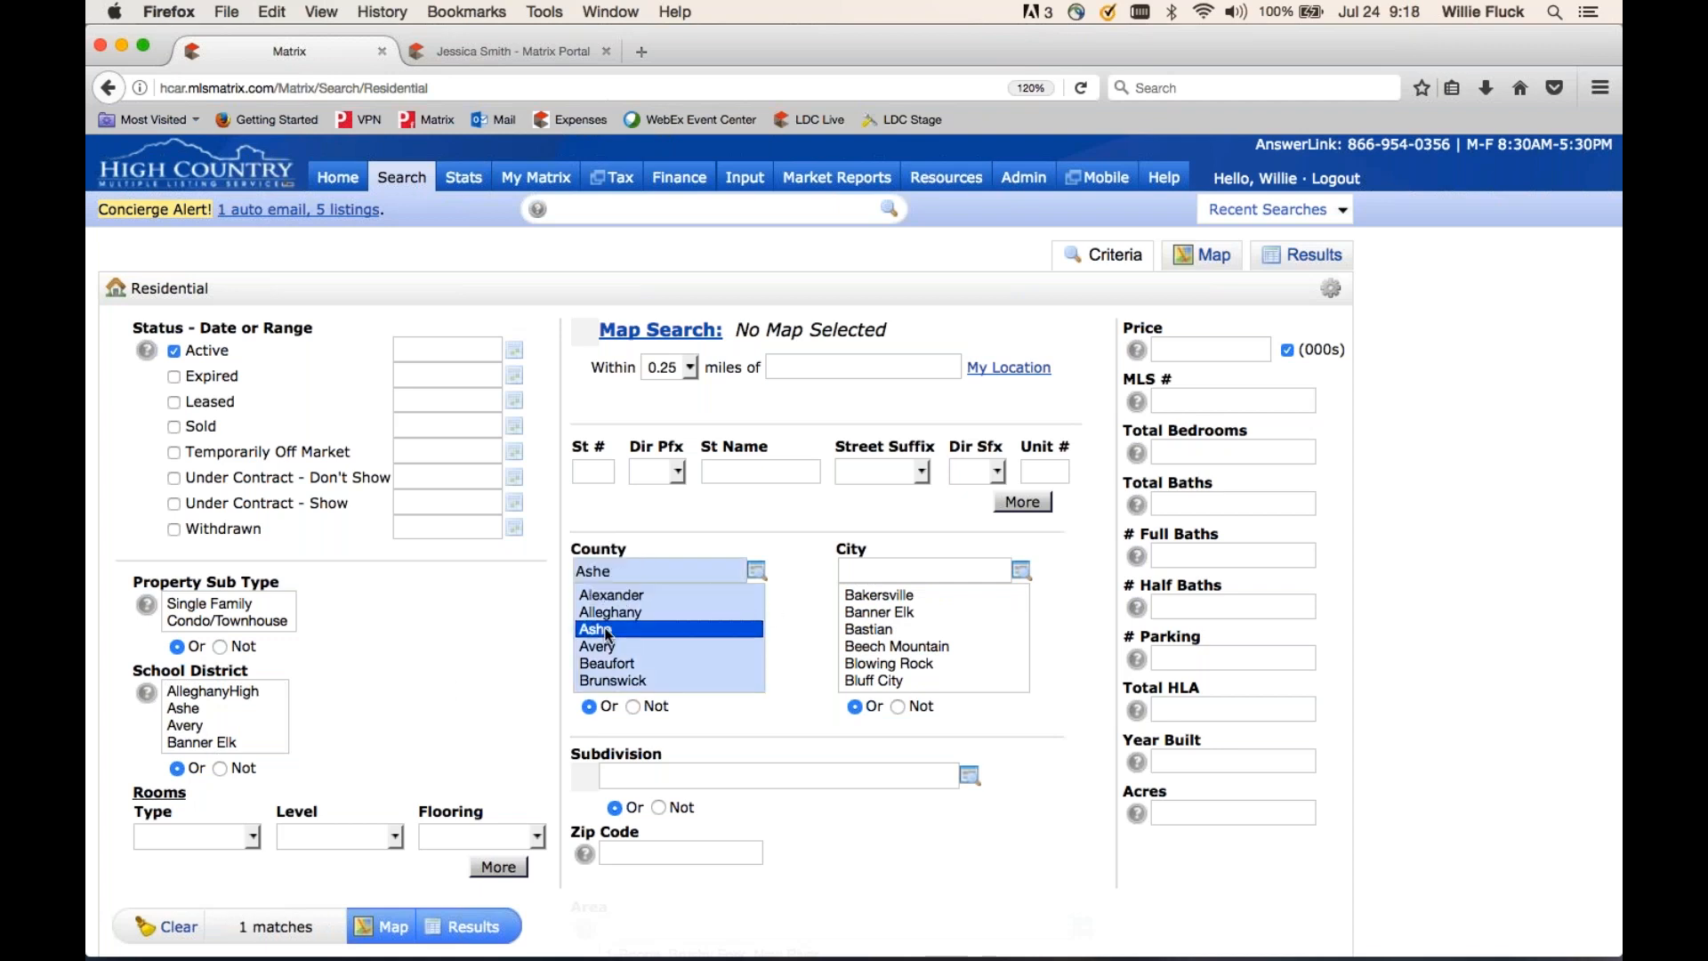
left_click(622, 680)
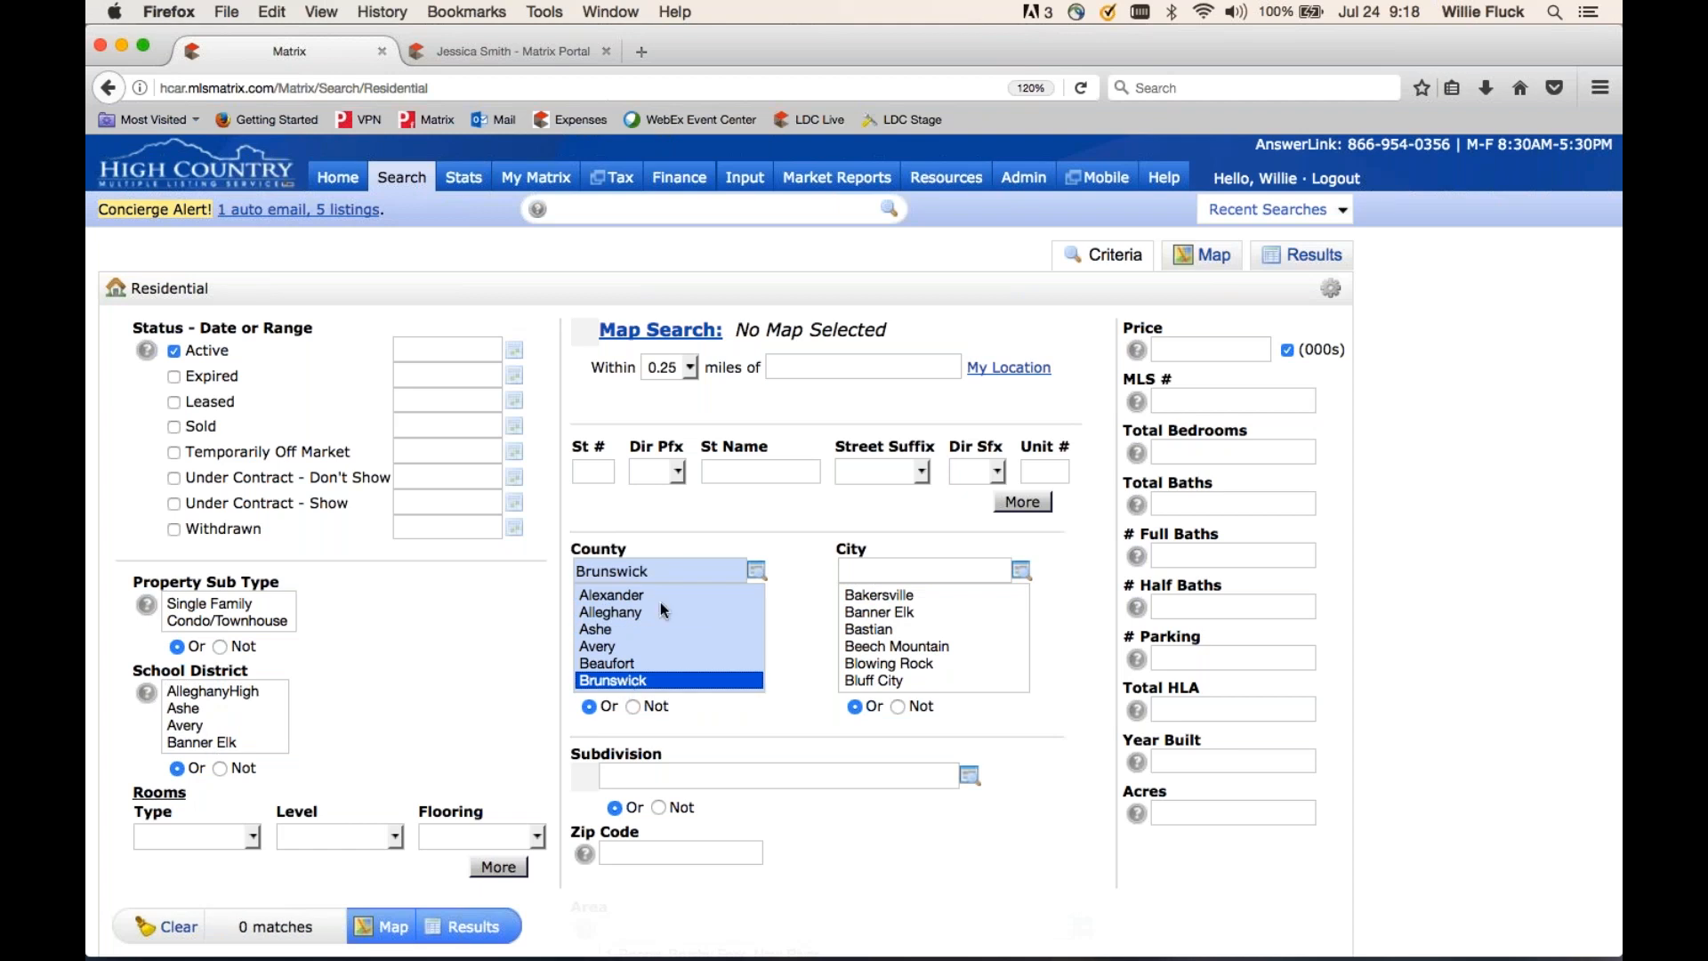
left_click(635, 595)
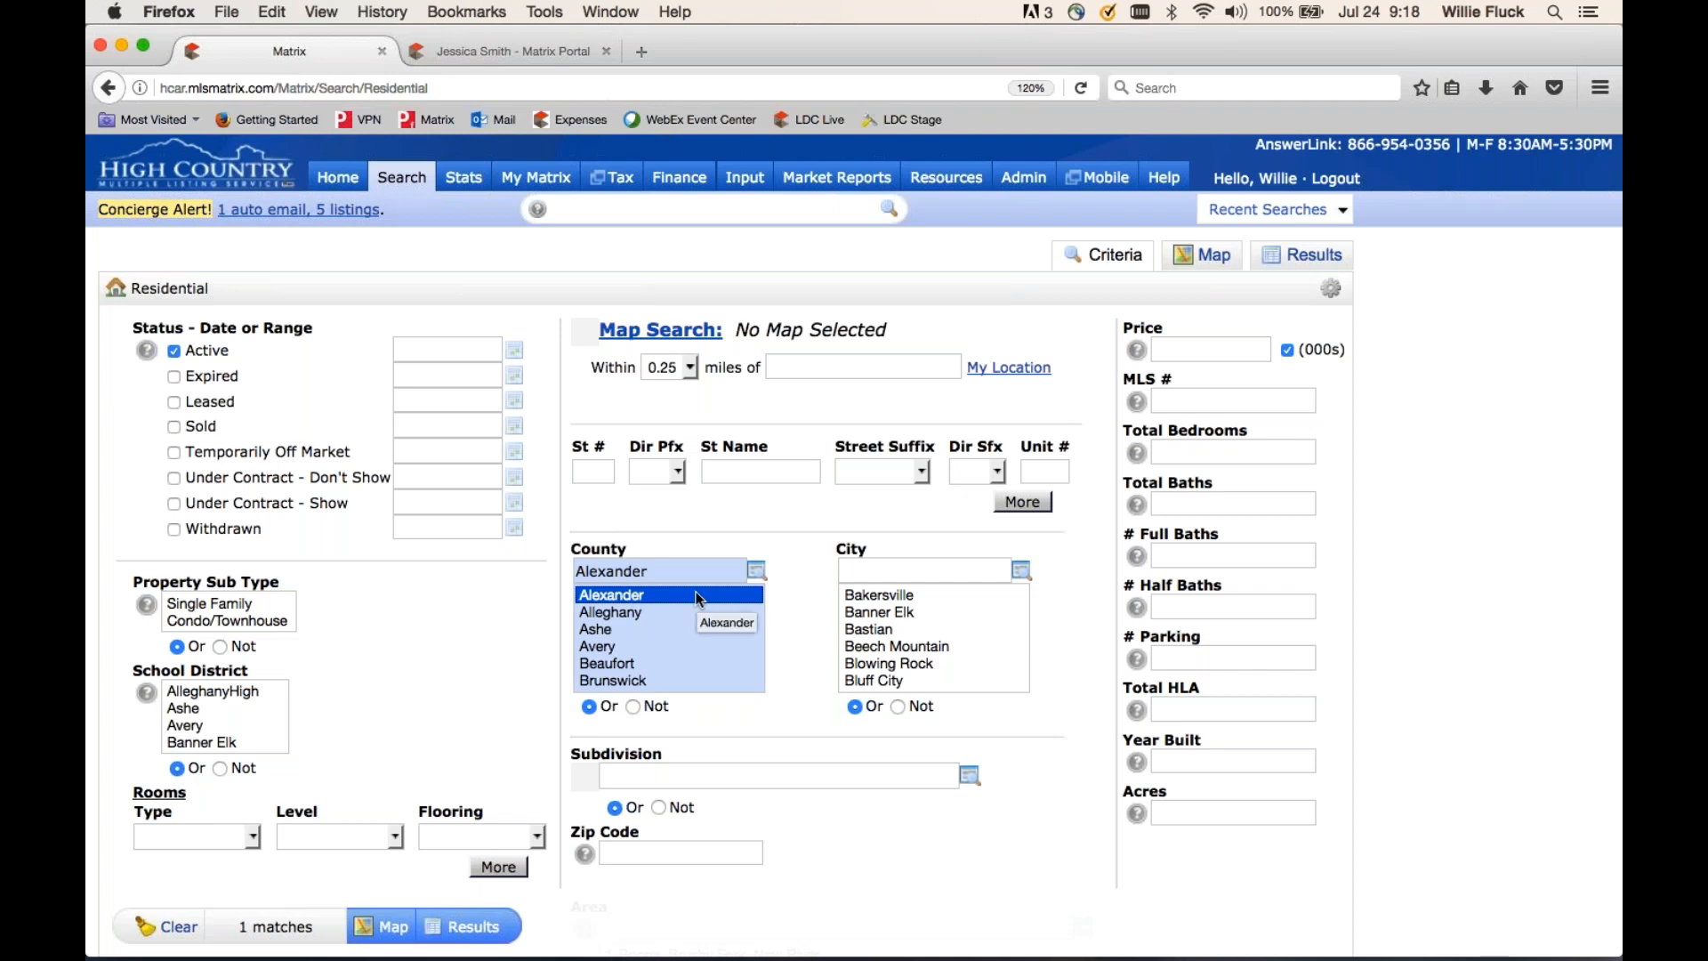
left_click(617, 630, "super")
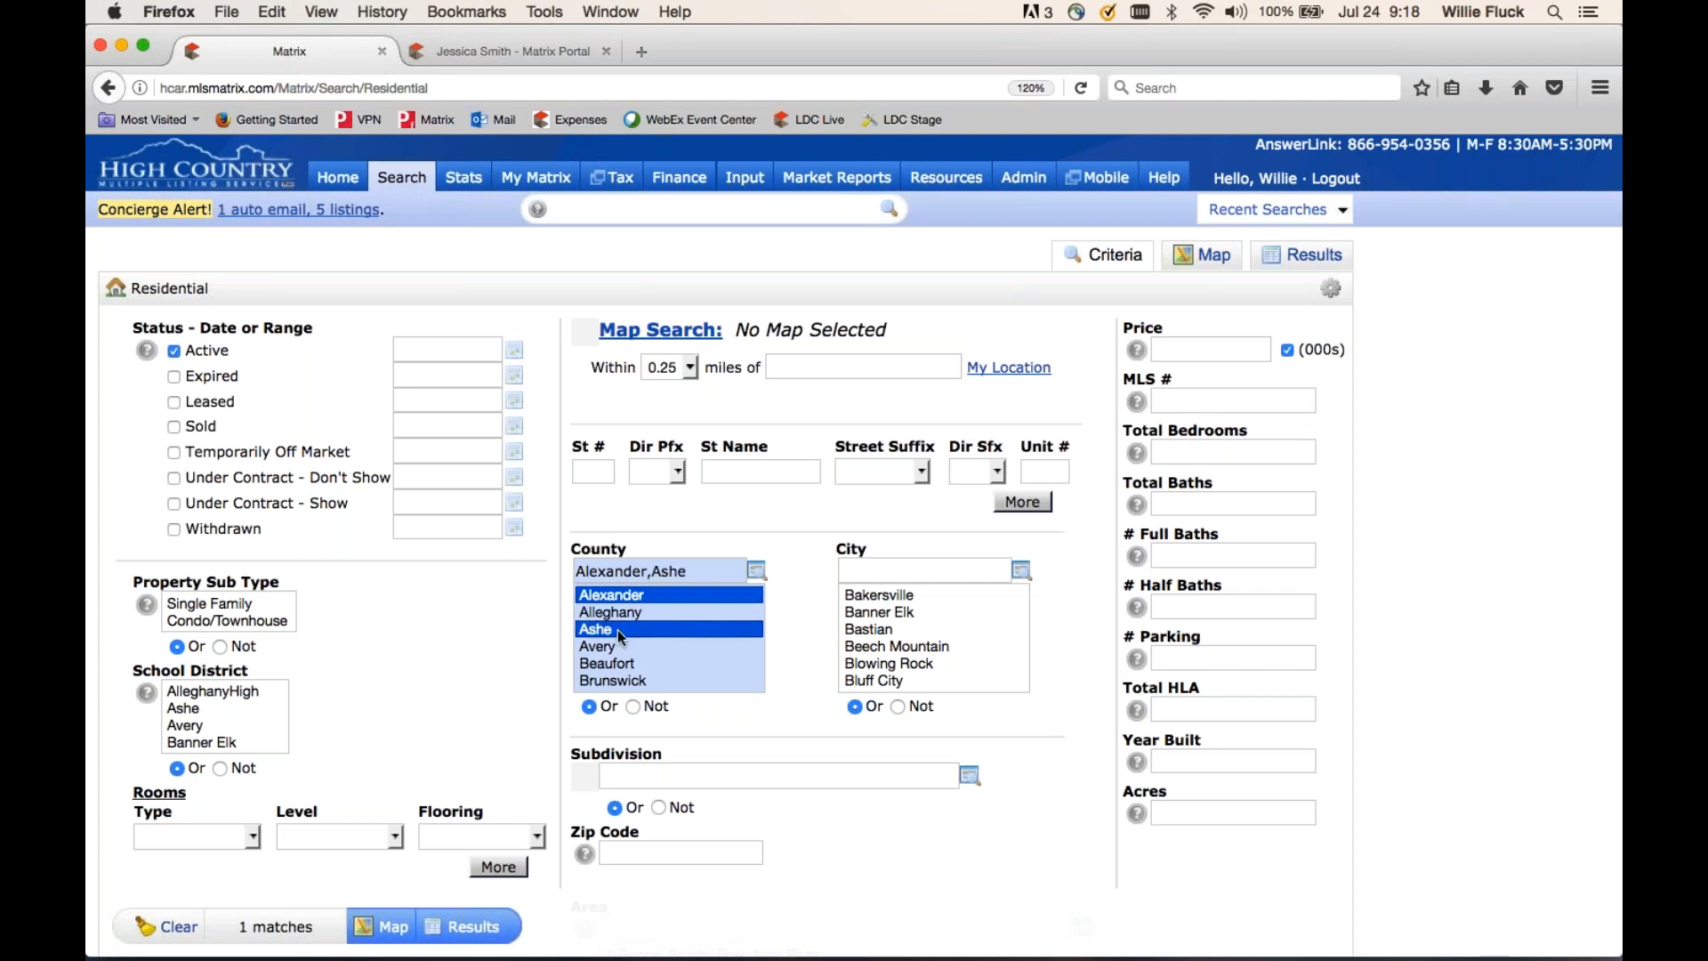
left_click(625, 667, "super")
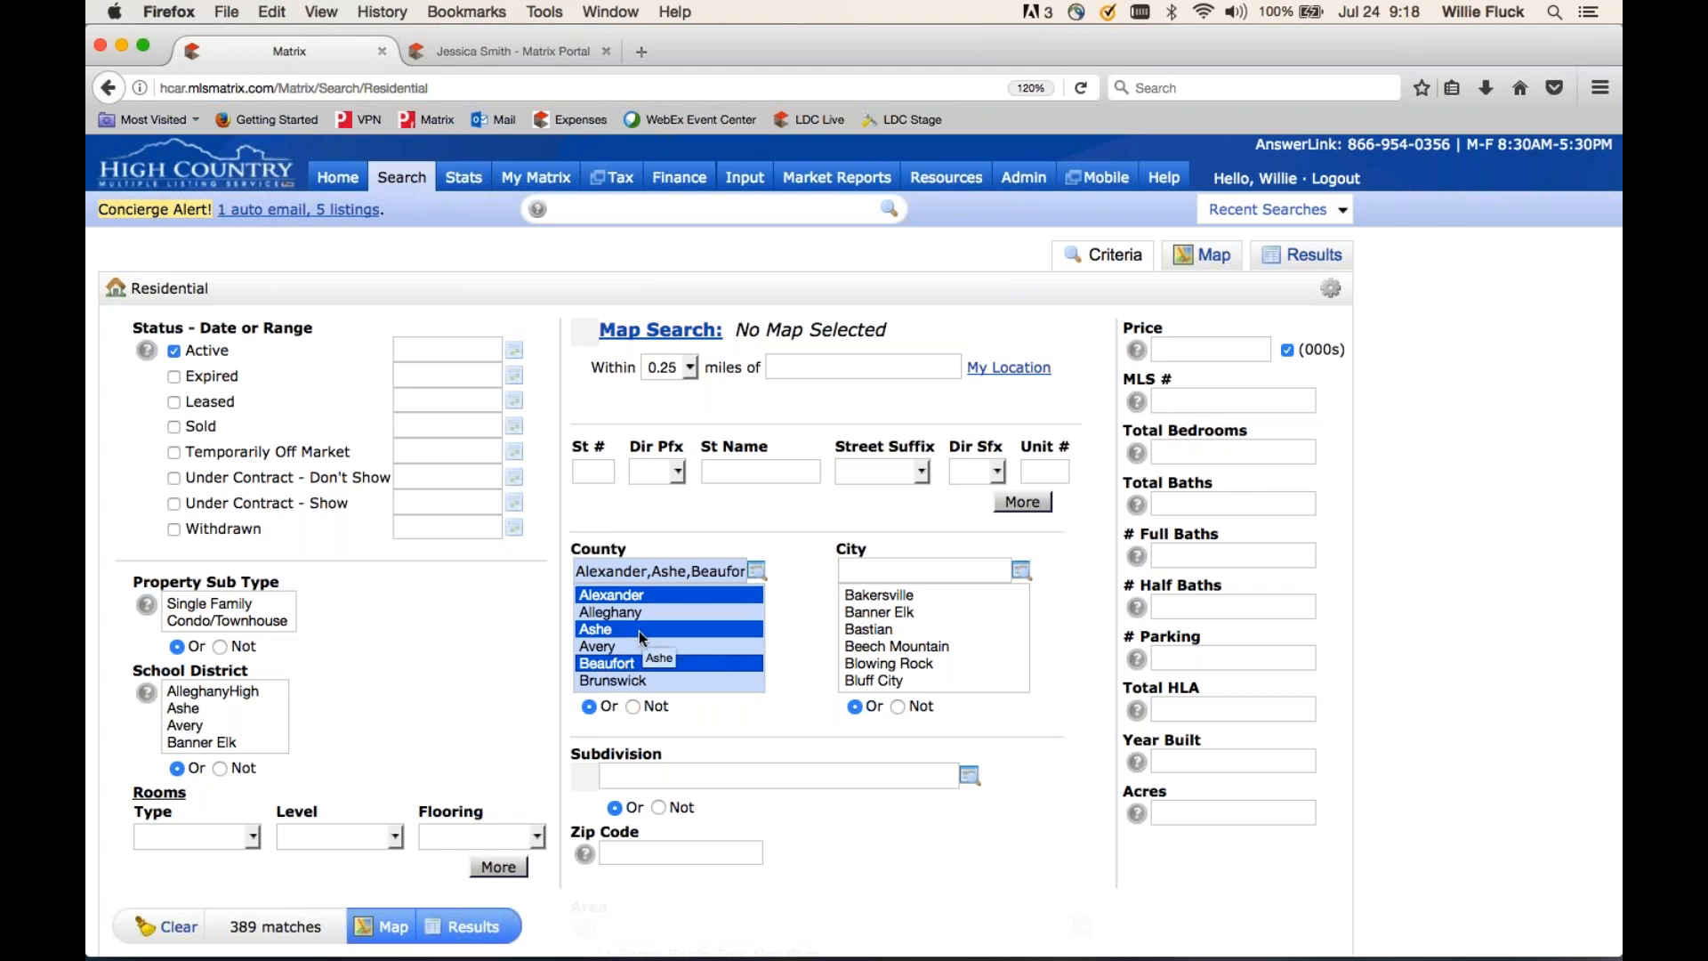
left_click(637, 631)
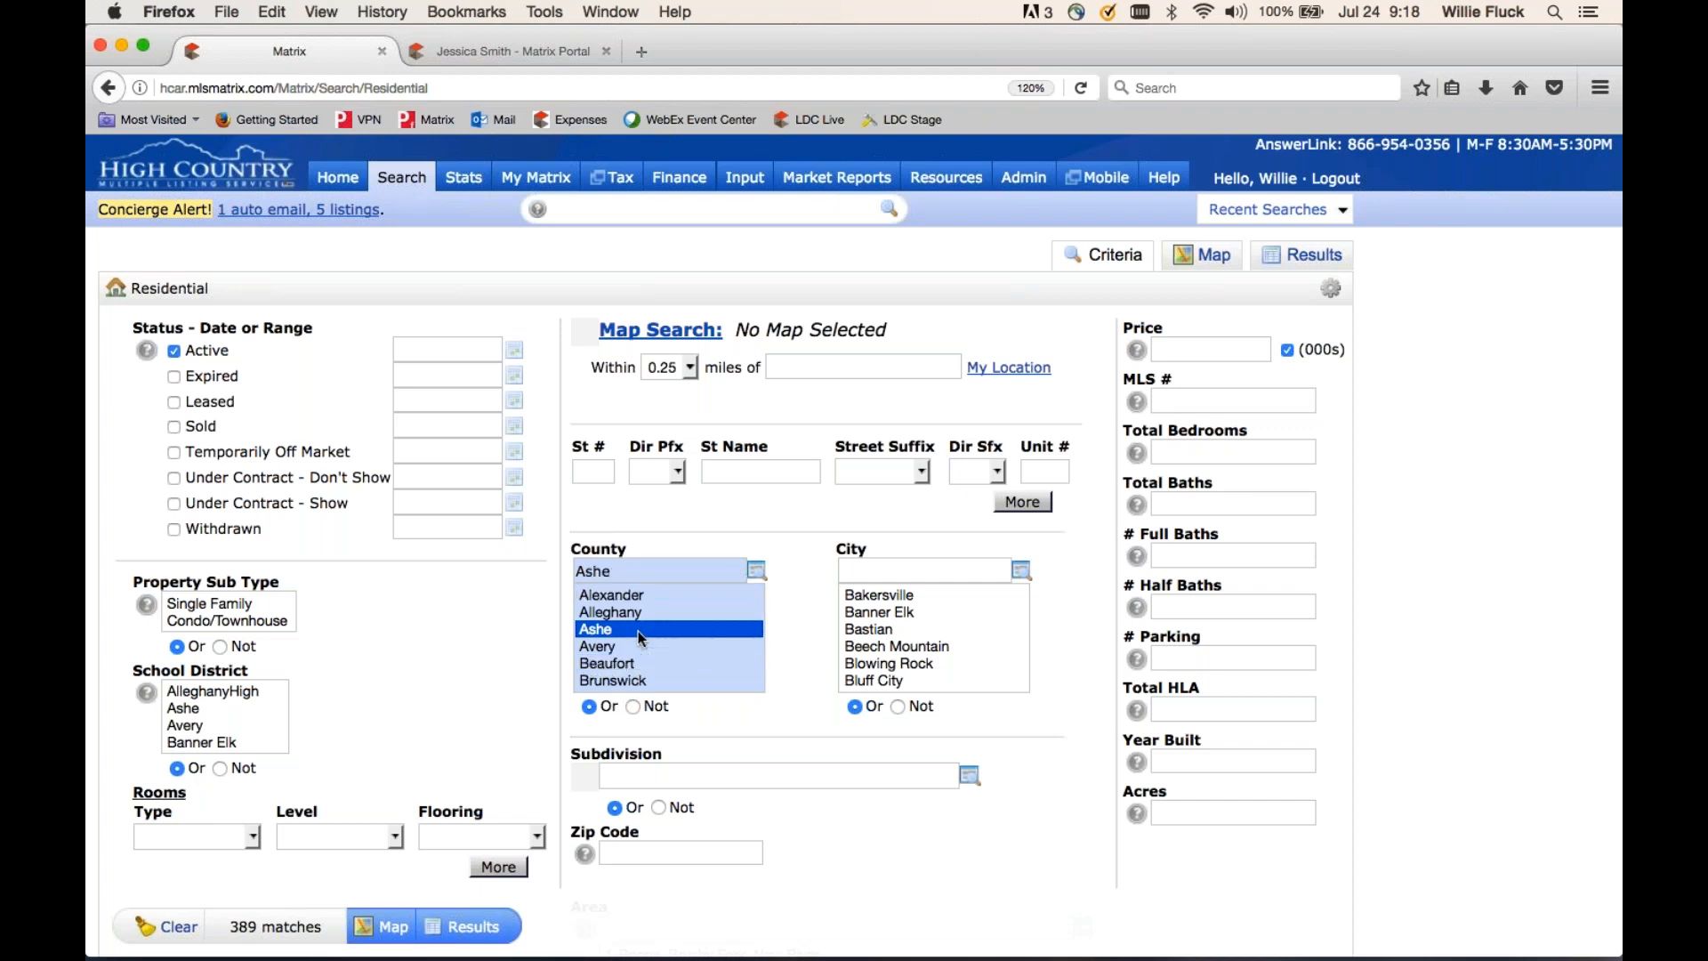
left_click(636, 597, "super")
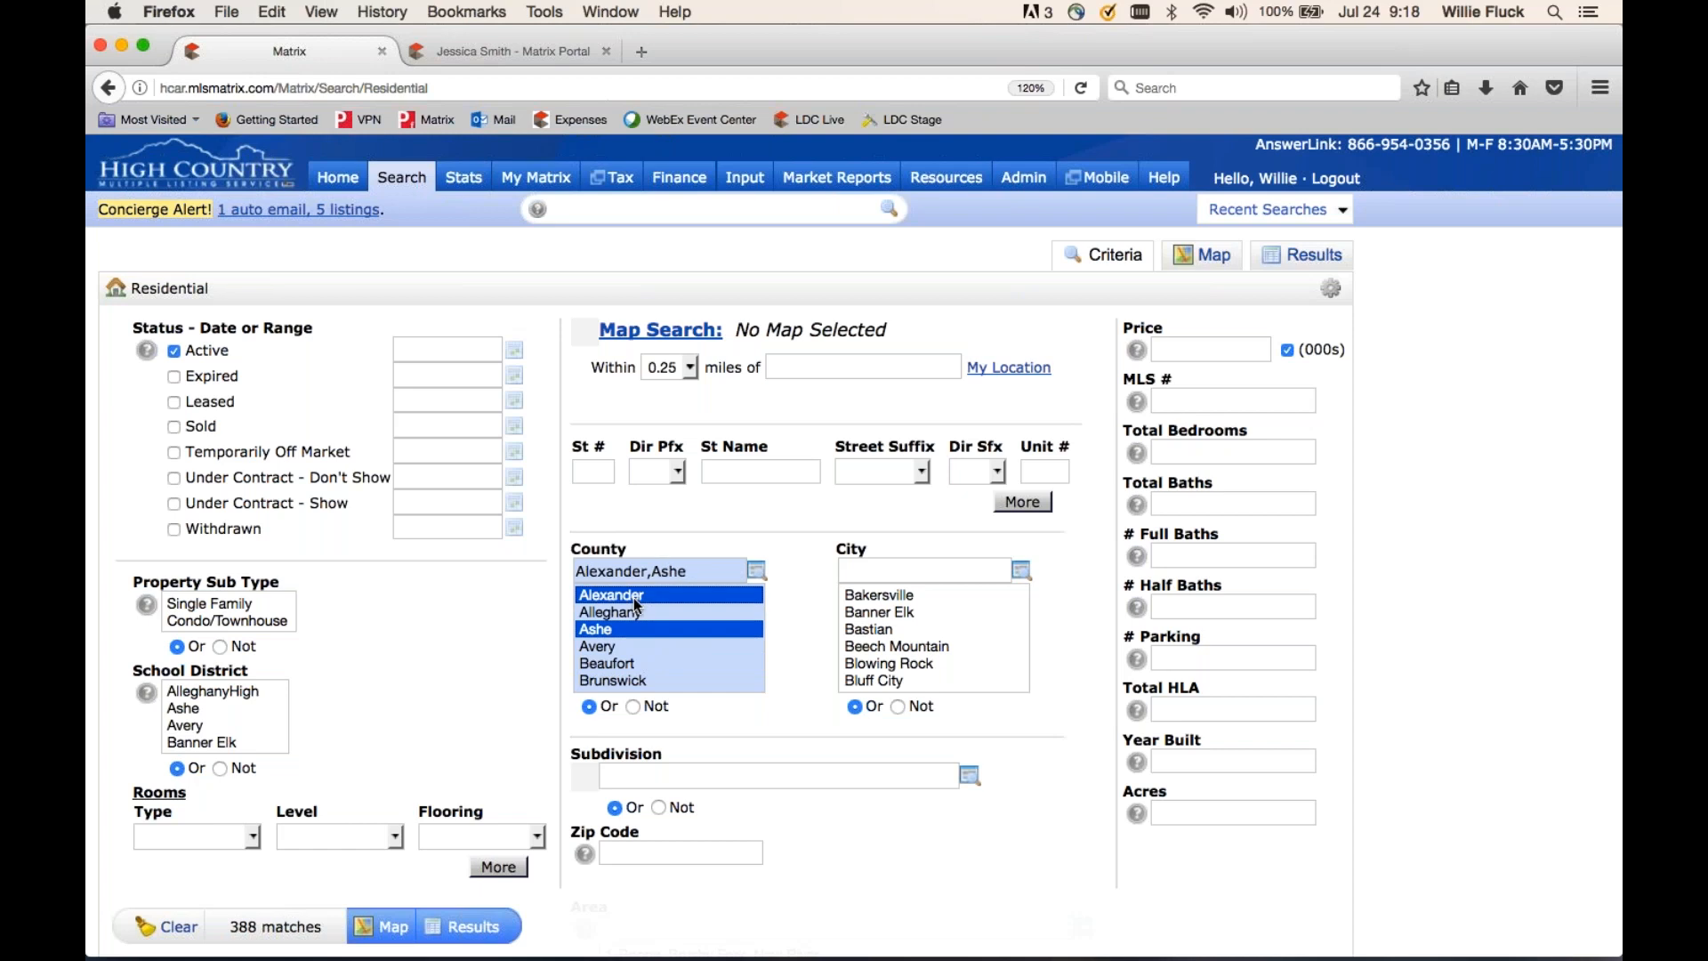
left_click(612, 682, "super")
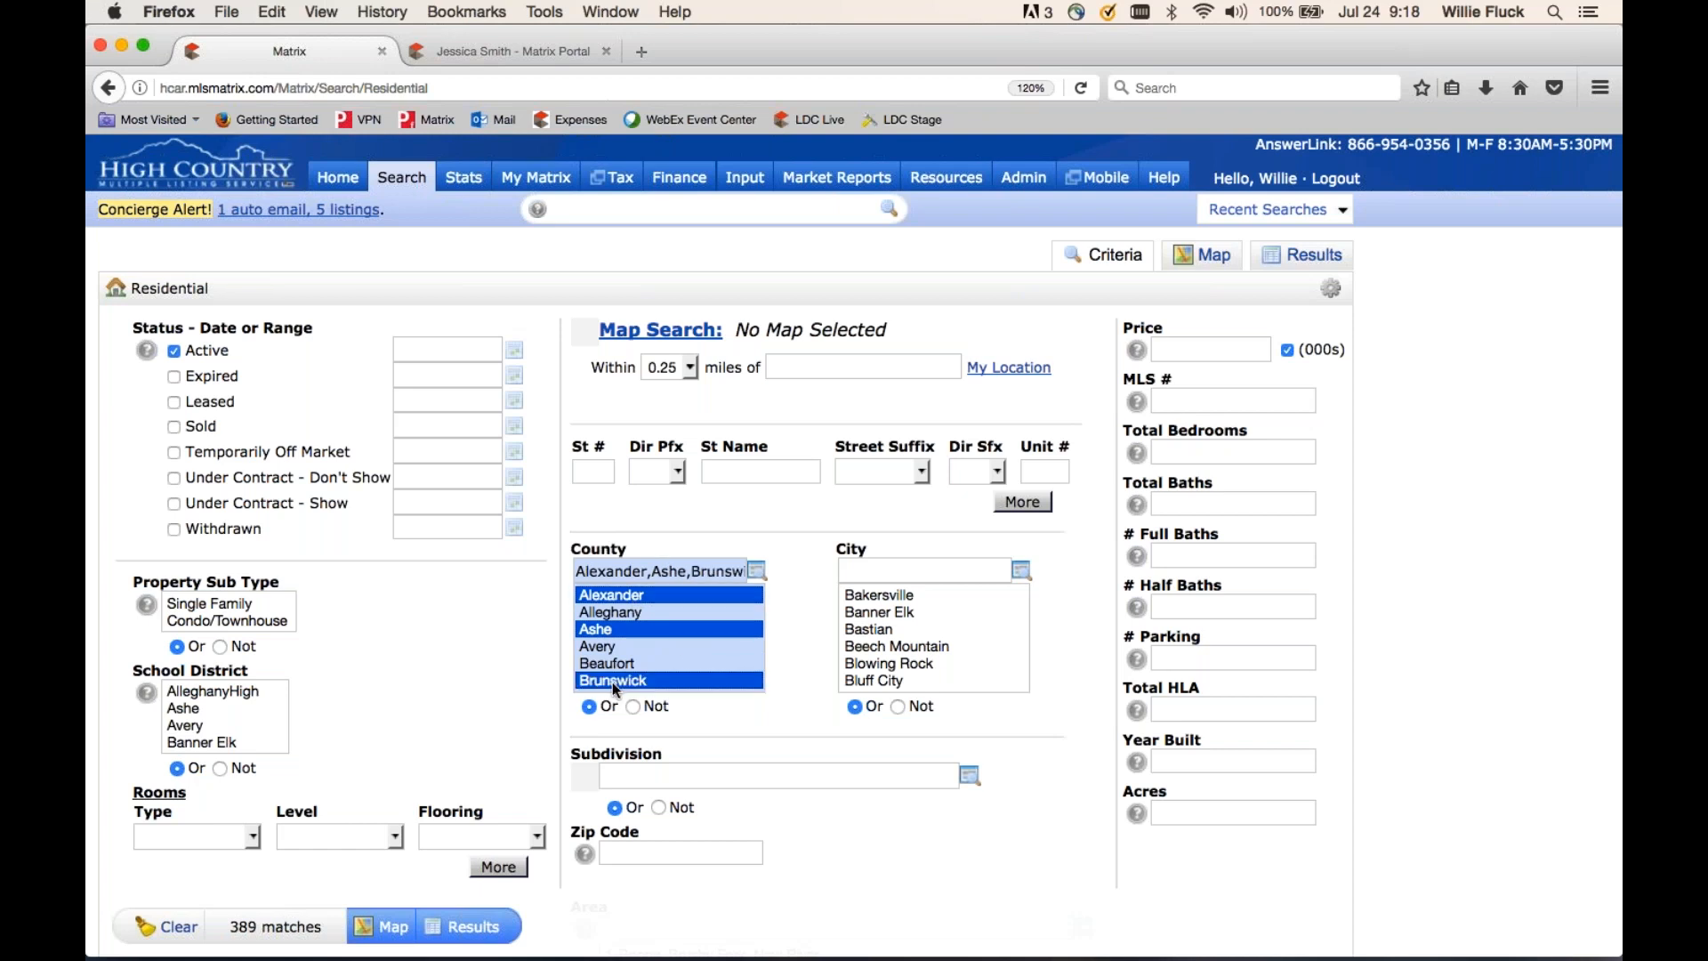
left_click(648, 630, "super")
left_click(660, 679, "super")
left_click(660, 595, "super")
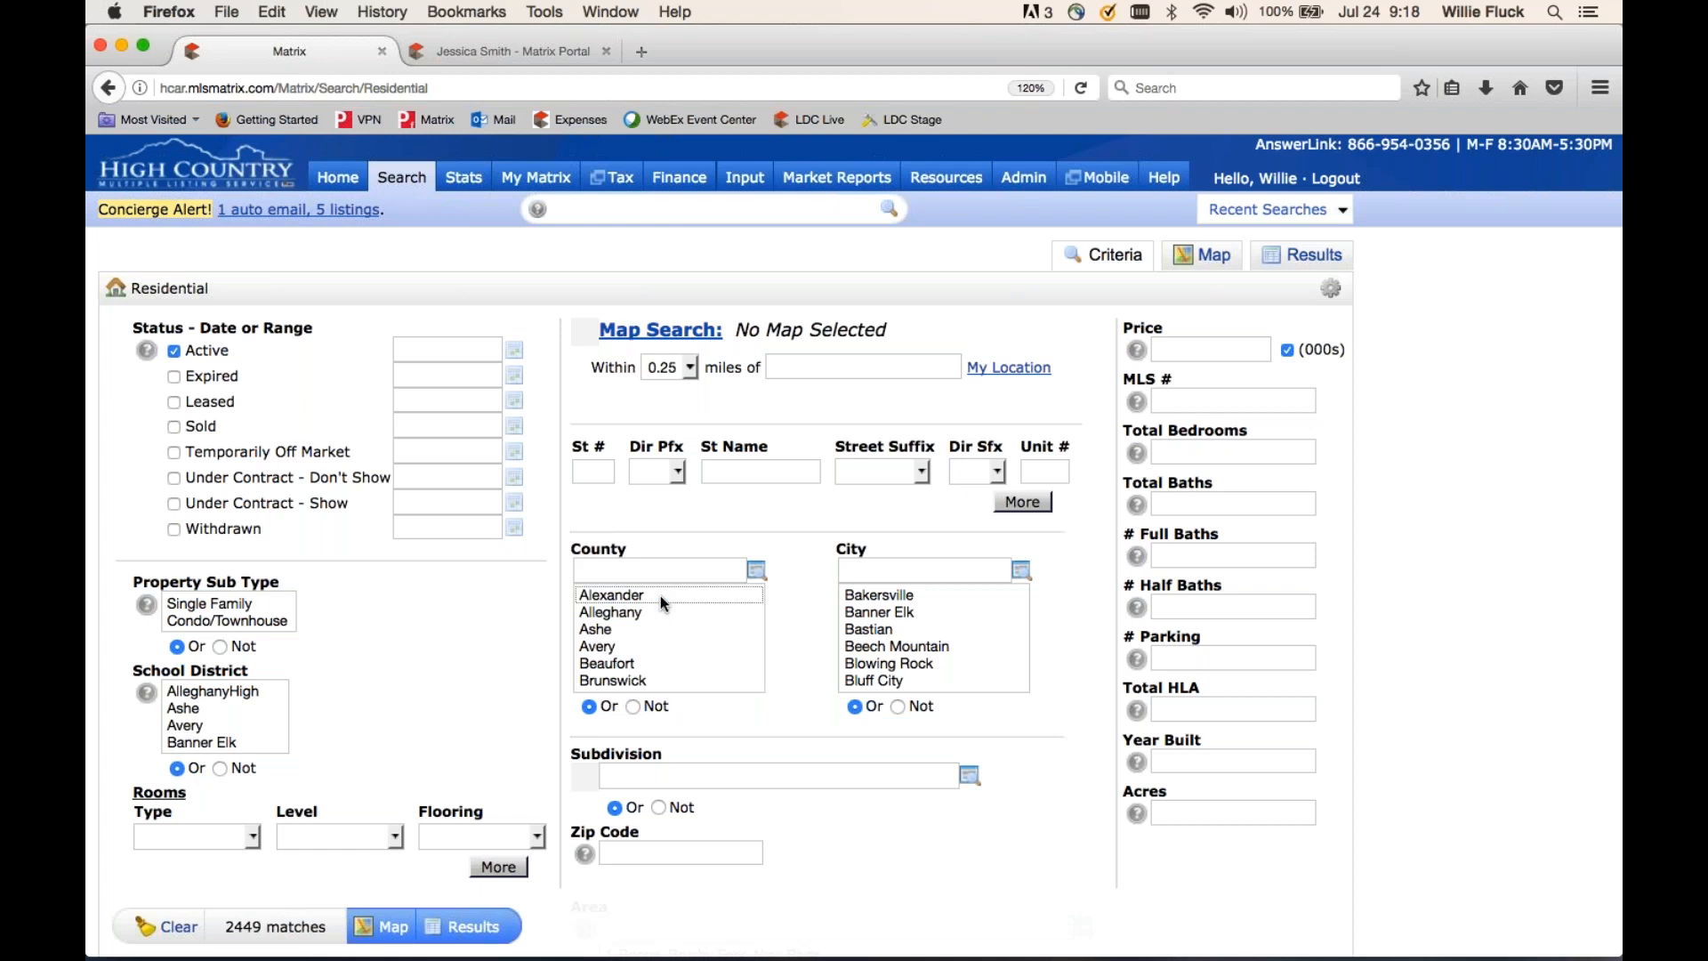
- Enter a price range of 400-600 (in thousands) in the Residential search's Price field
scroll(934, 636, "down", 3)
scroll(933, 636, "up", 5)
left_click(1182, 347)
type("400")
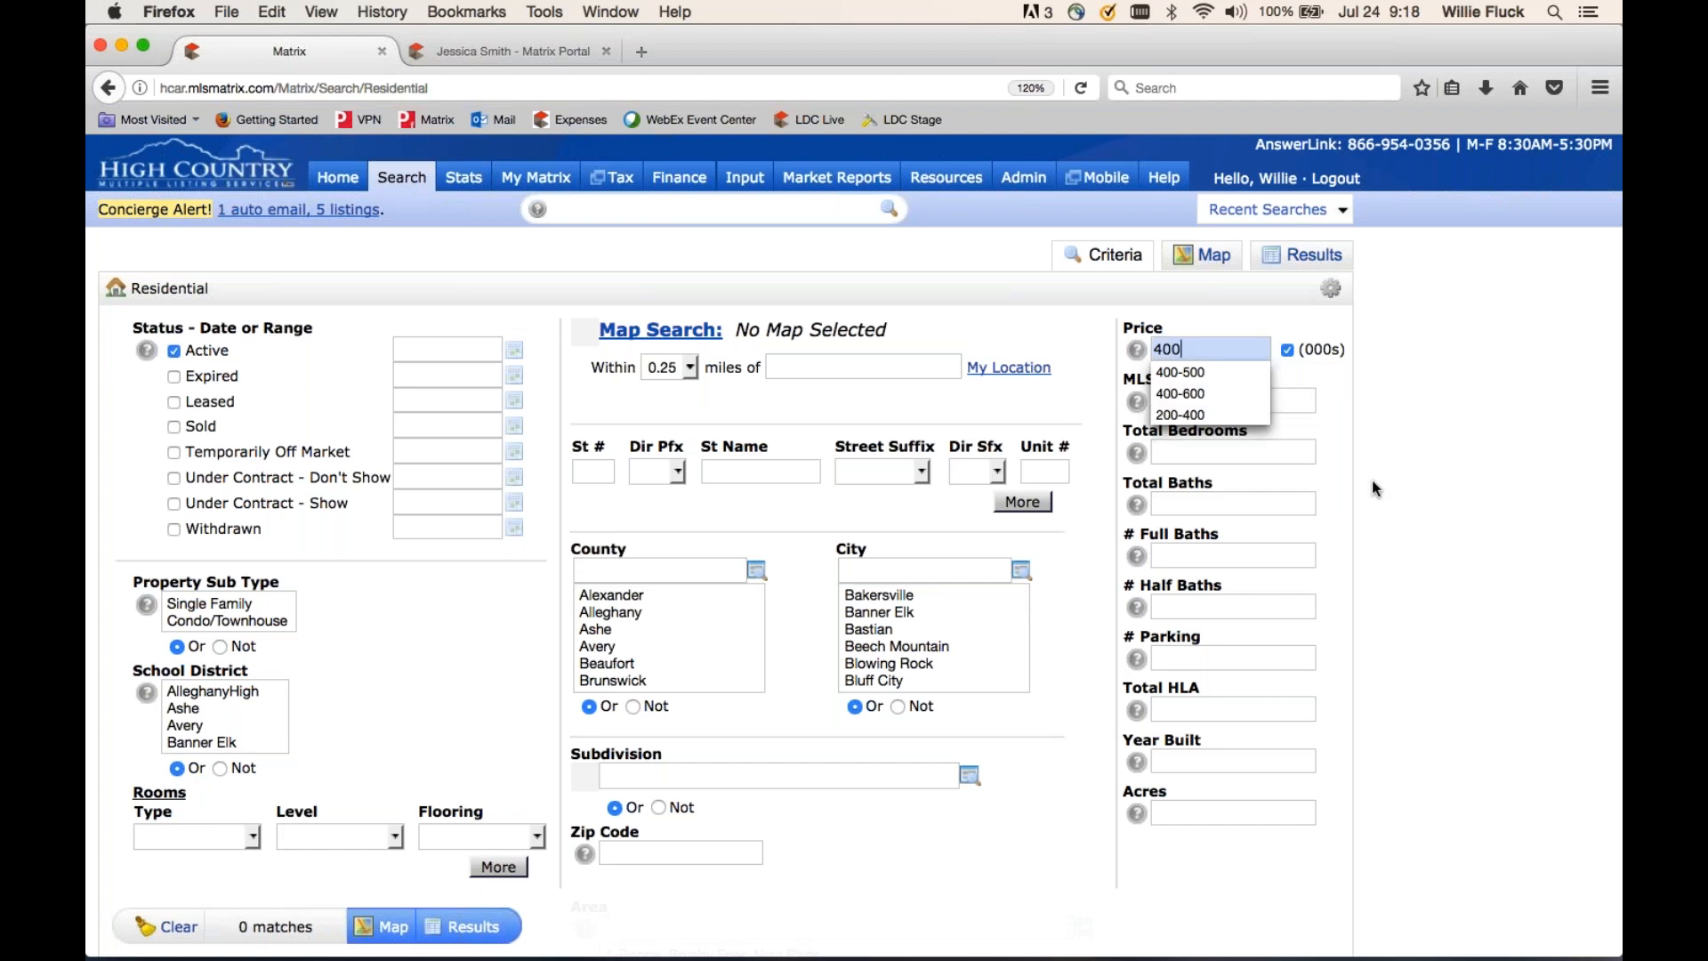
left_click(1079, 369)
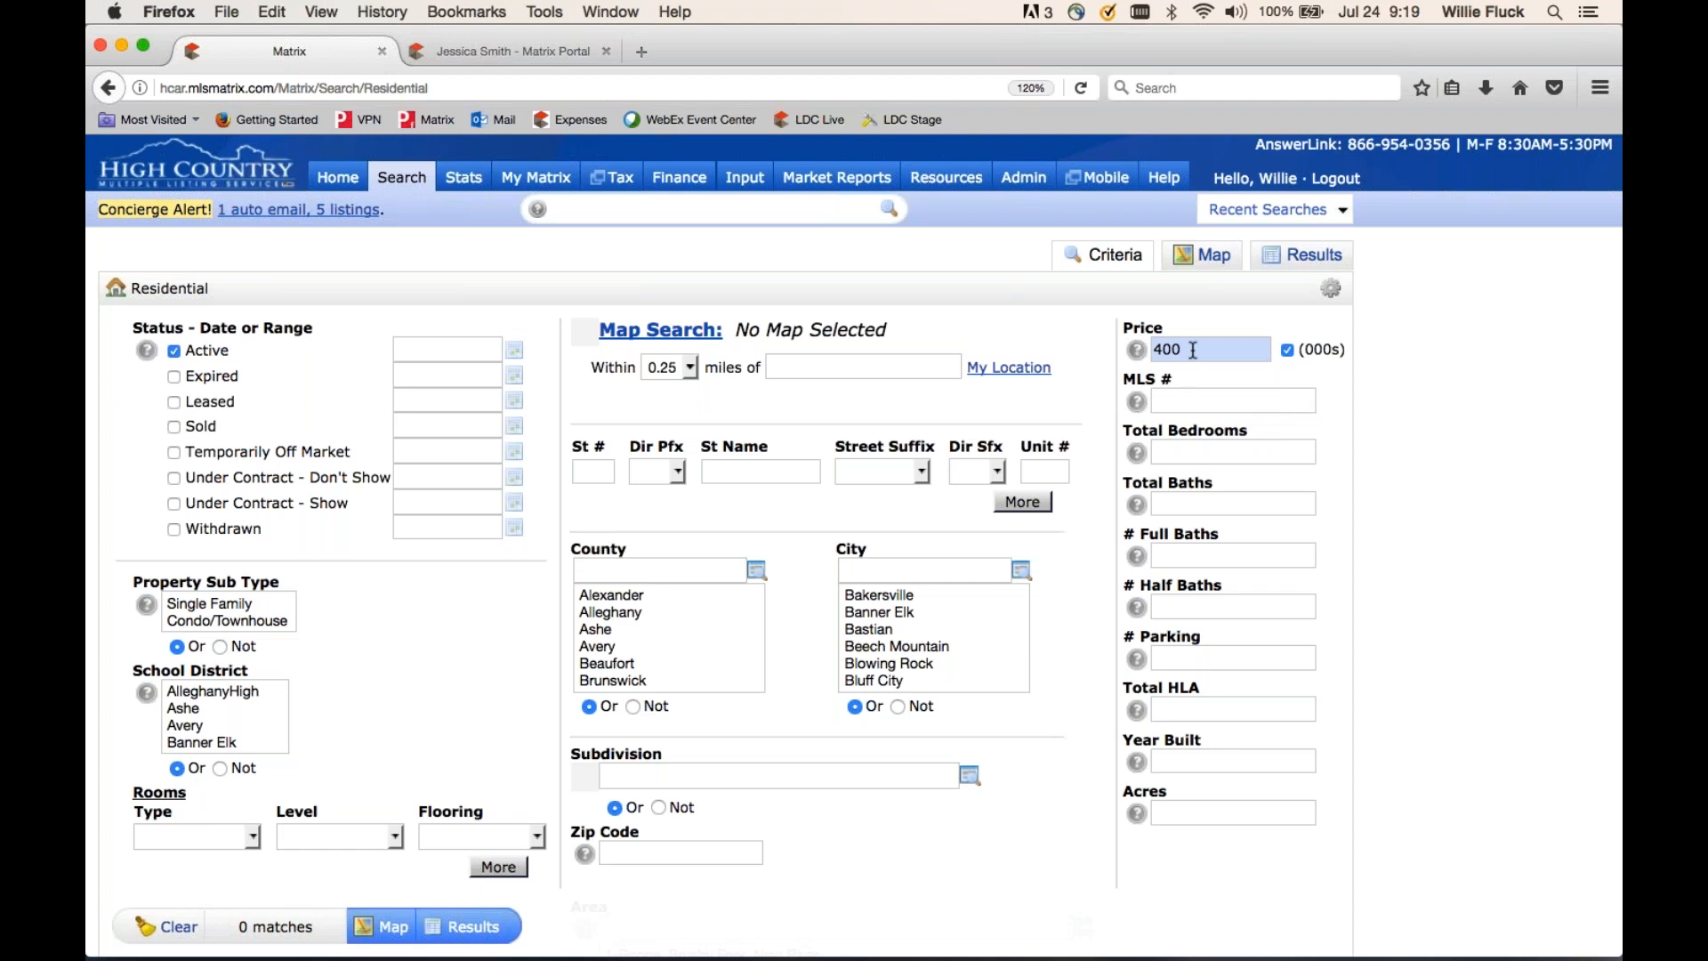
mouse_move(1193, 349)
type("+")
key("BackSpace")
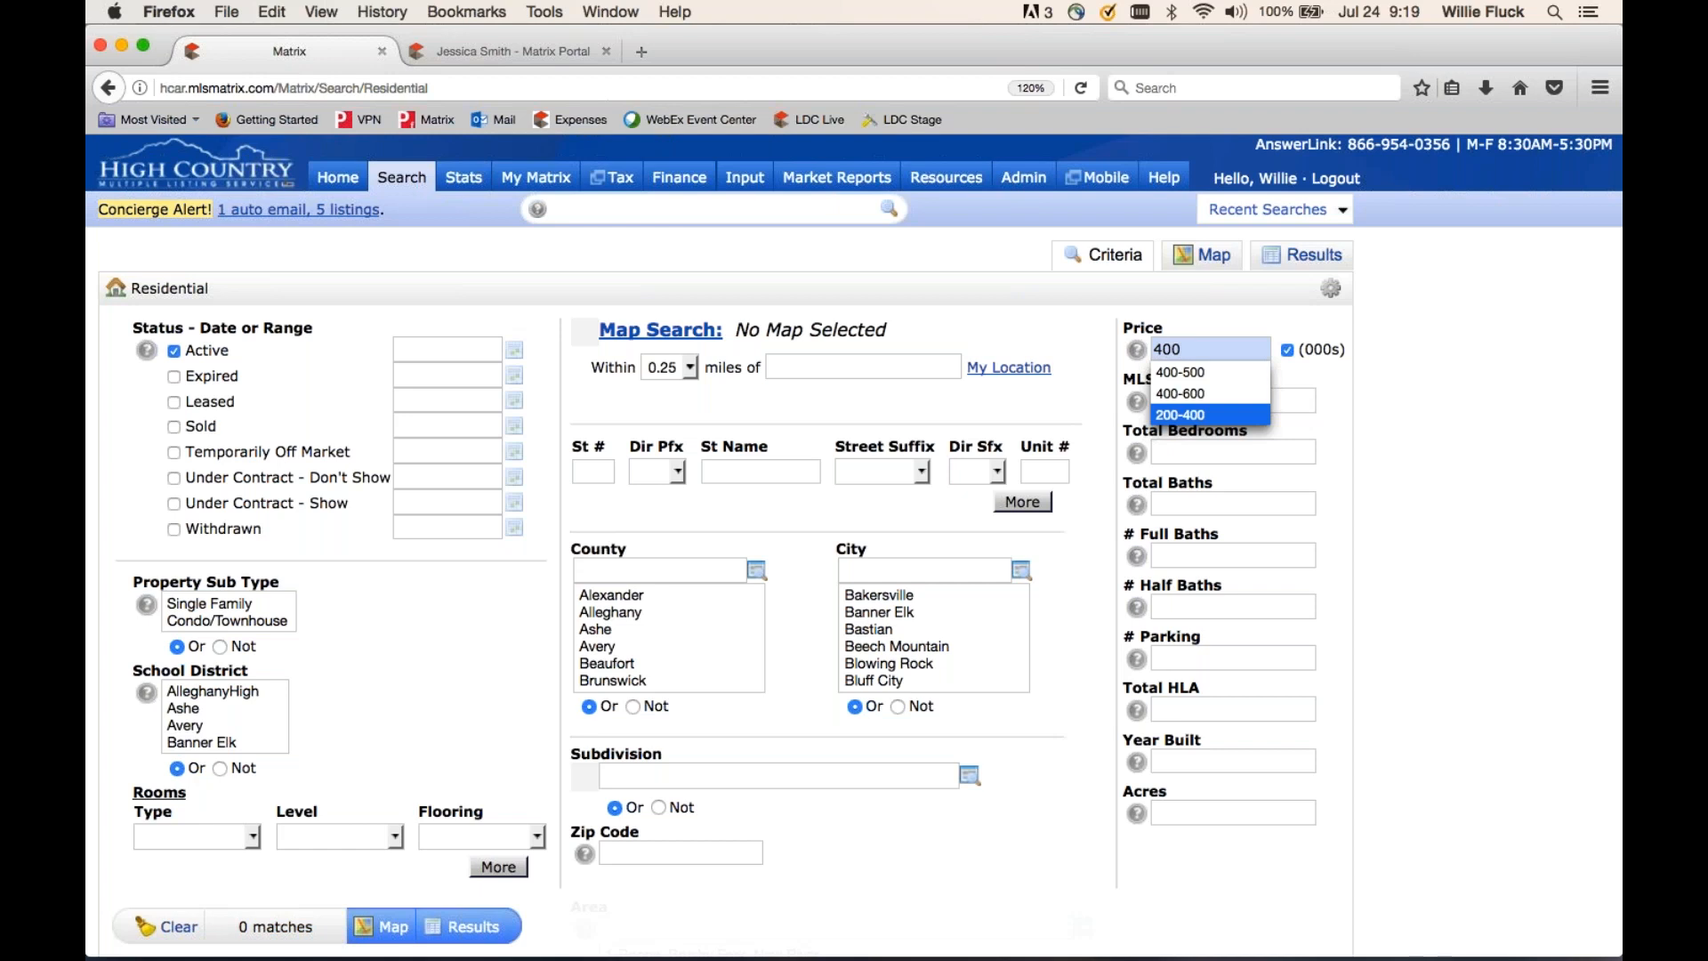
type("-")
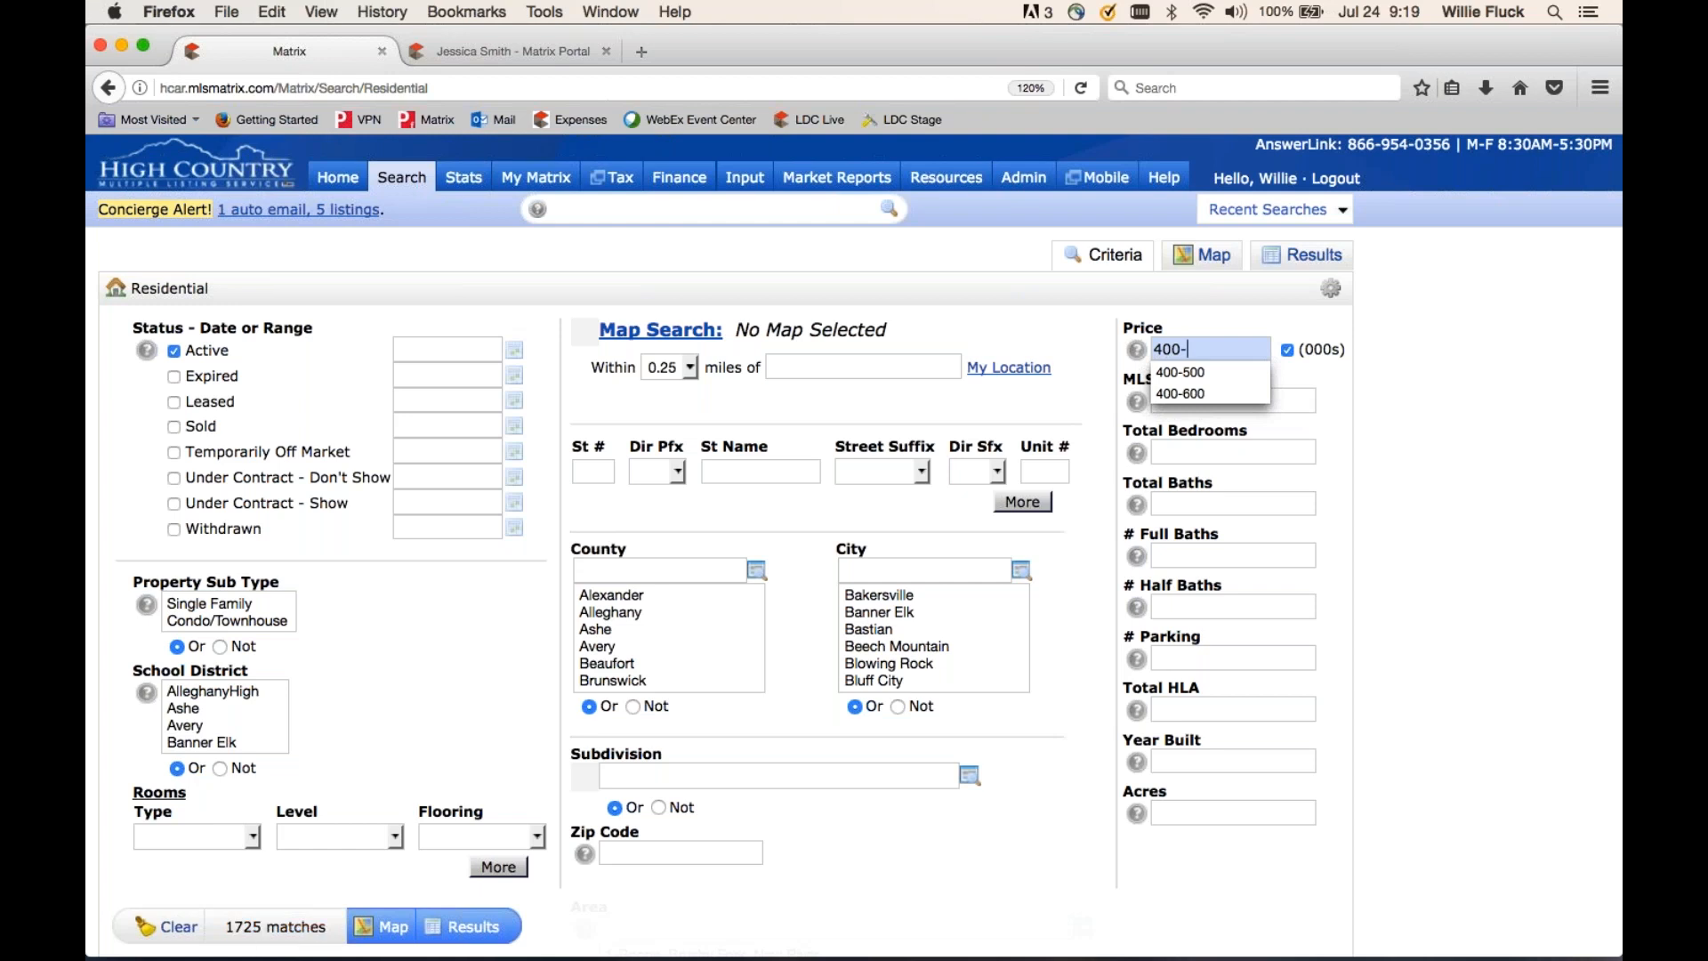
type("600")
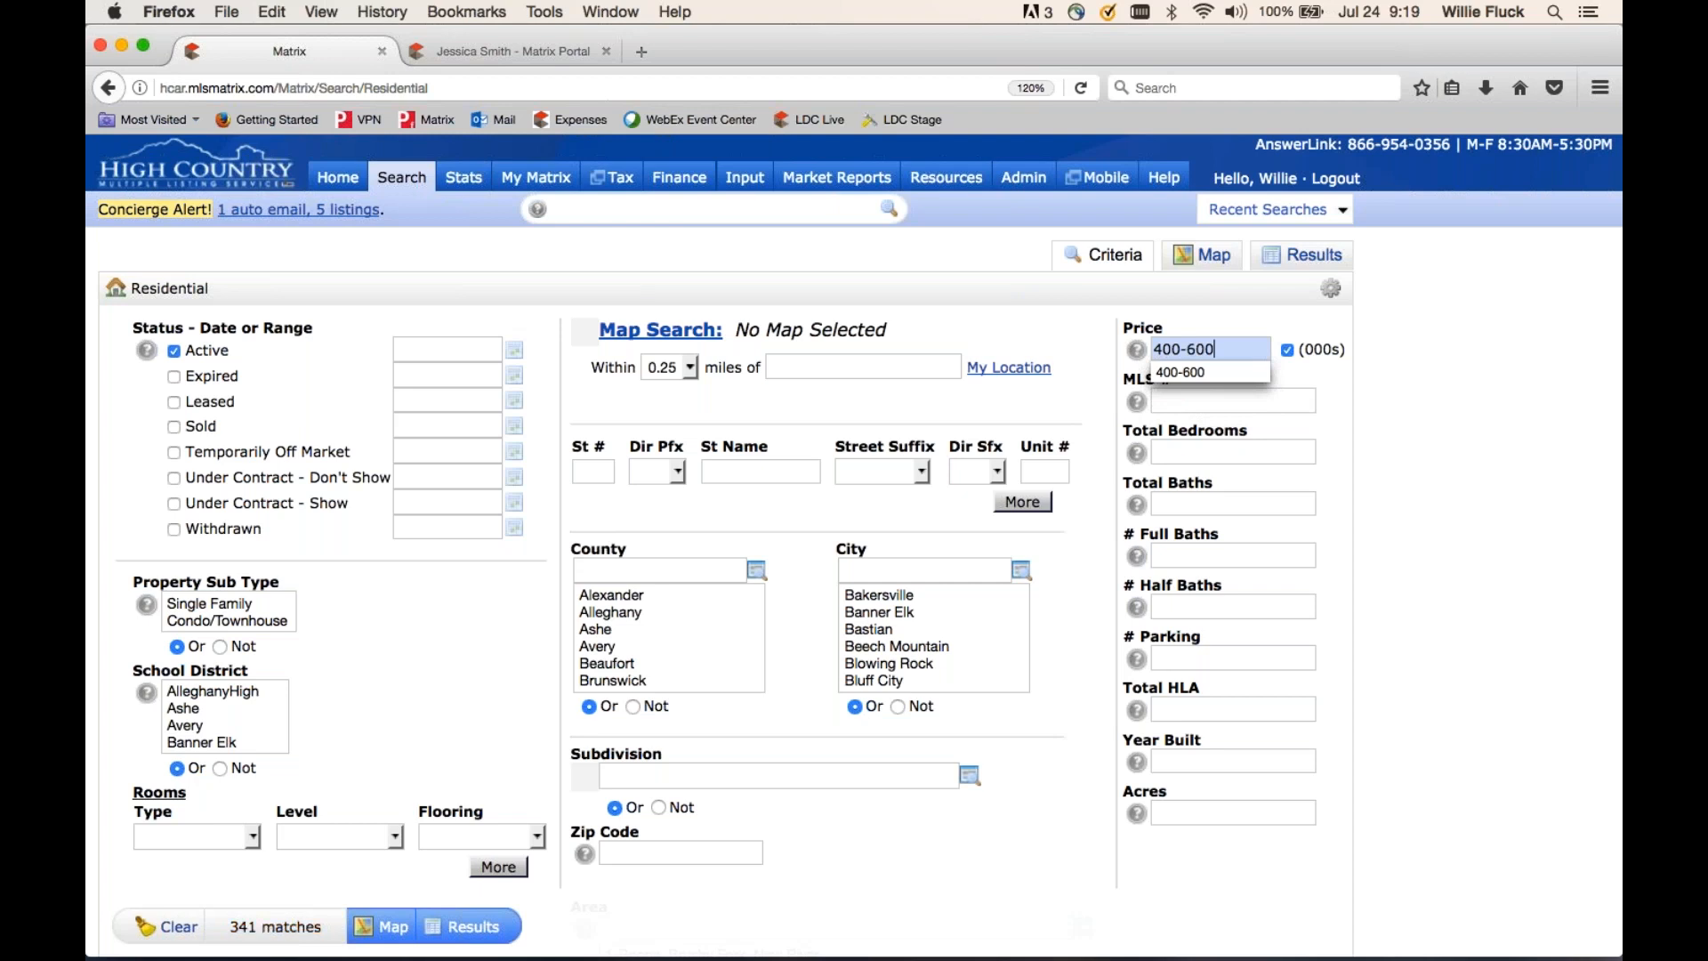
left_click(1182, 451)
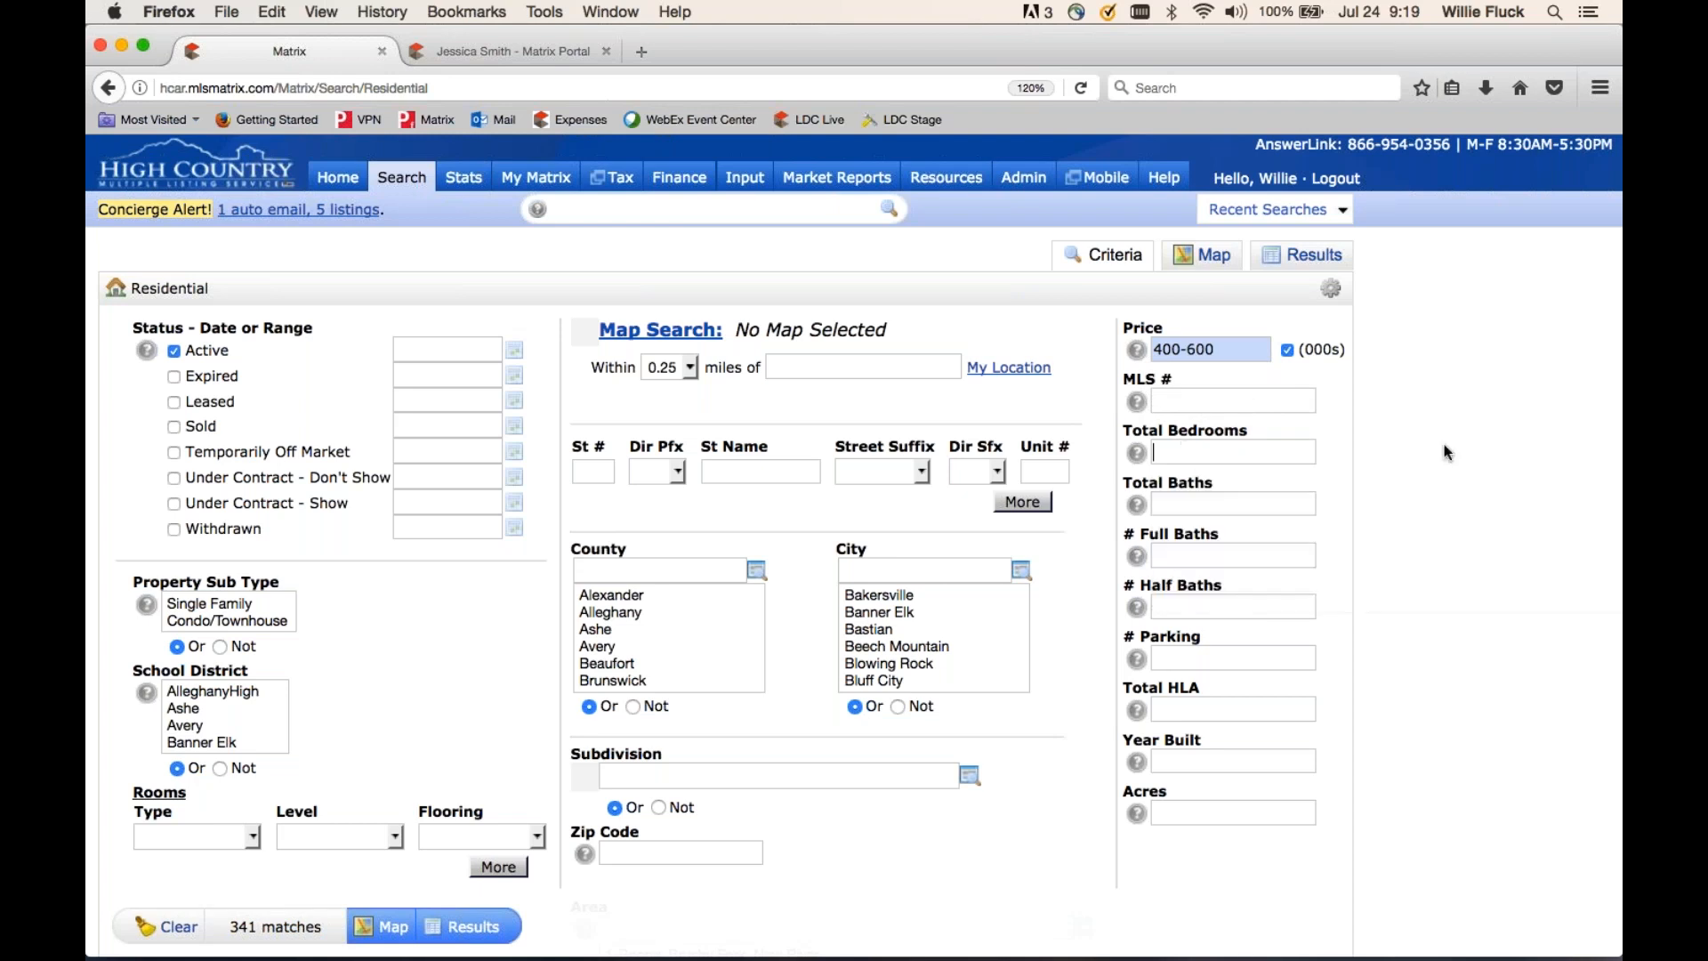
- Set Total Bedrooms to 4+, narrowing the results to 129 matches
type("4")
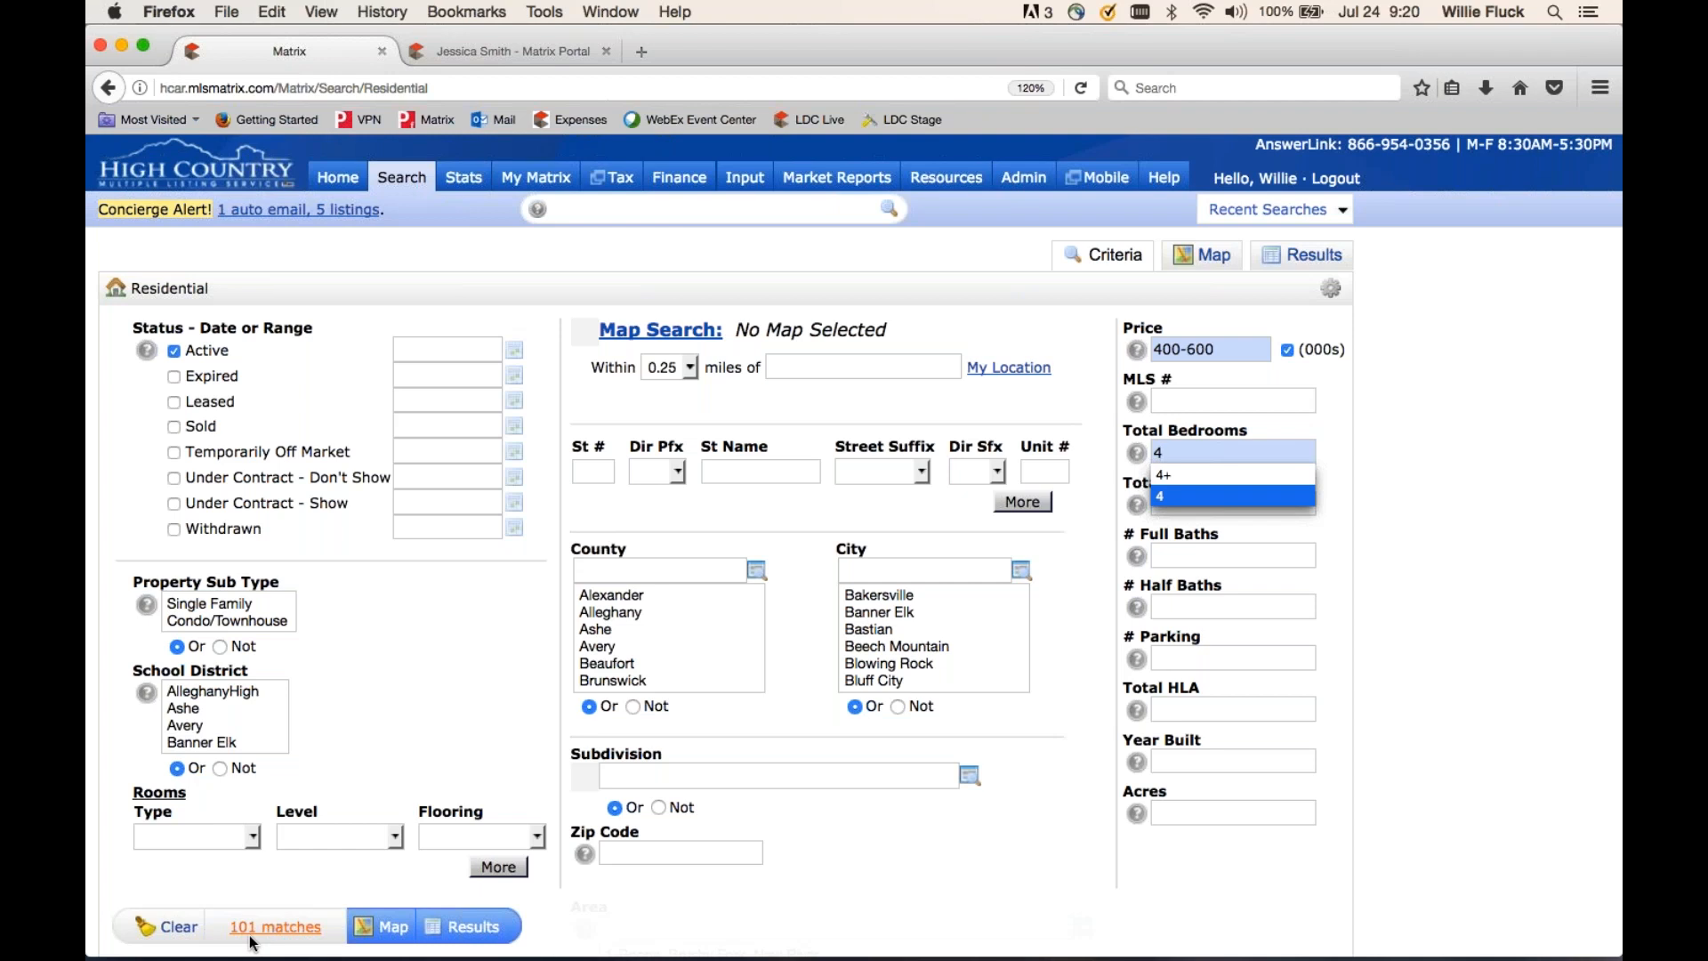
type("+")
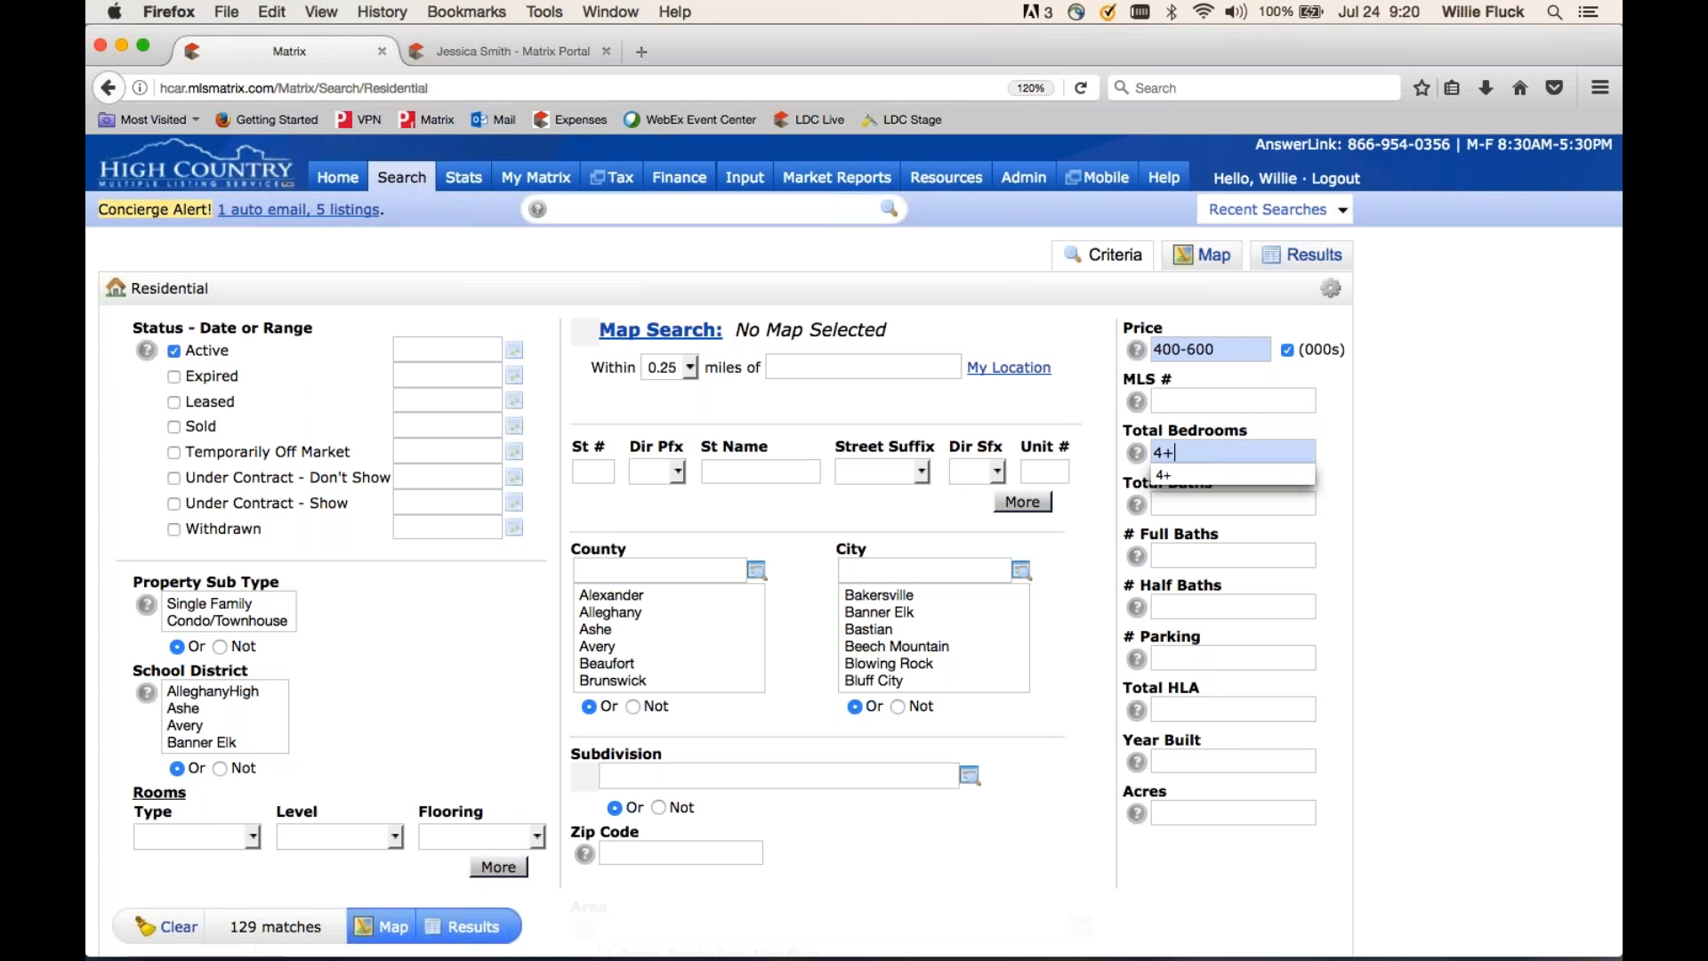
scroll(853, 543, "down", 3)
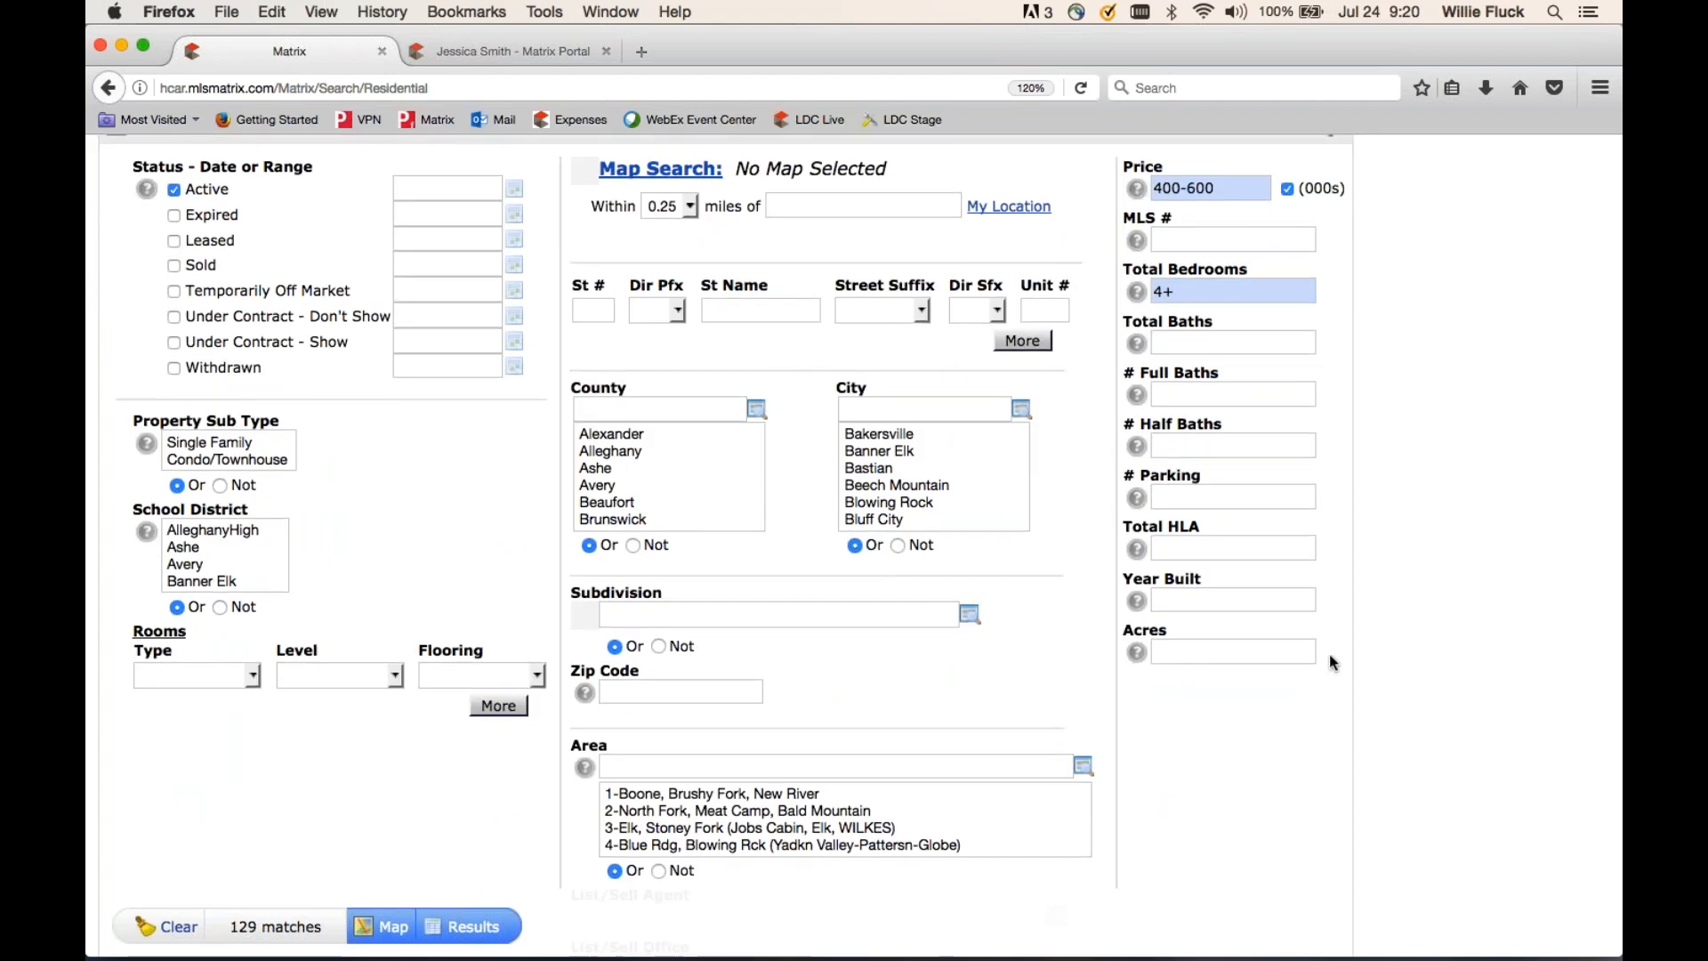
- Scroll to Additional Fields and open the Add/Remove editor for frequently used search fields
mouse_move(1186, 603)
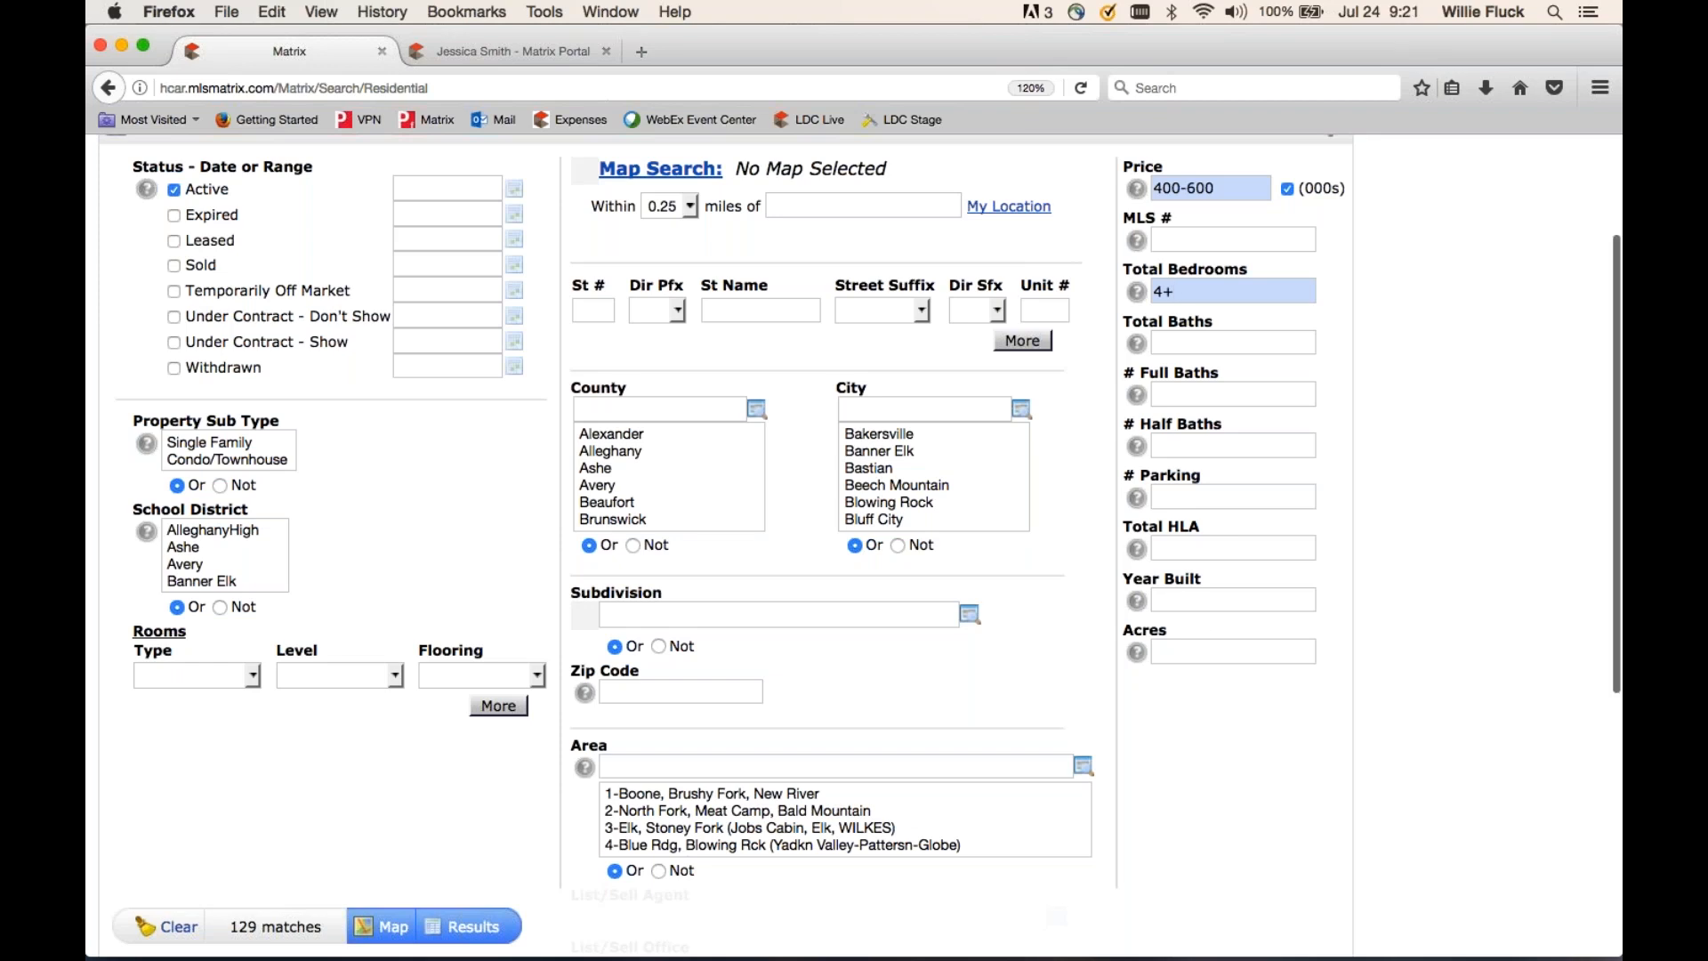
scroll(516, 766, "down", 5)
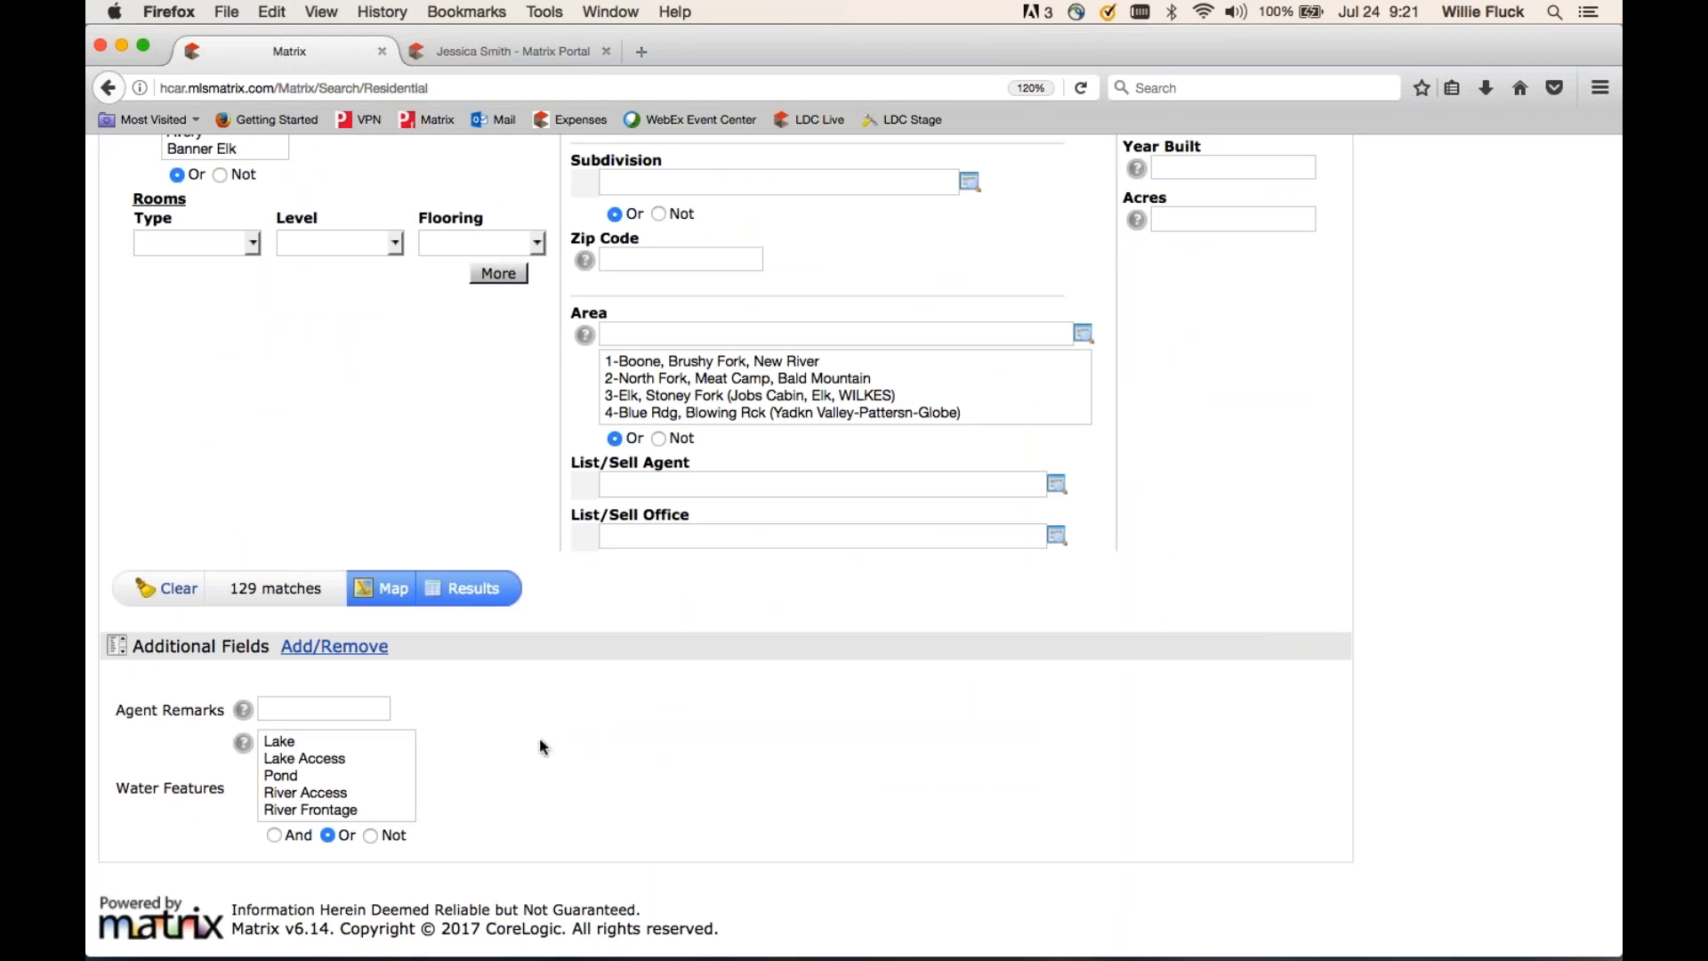
left_click(331, 649)
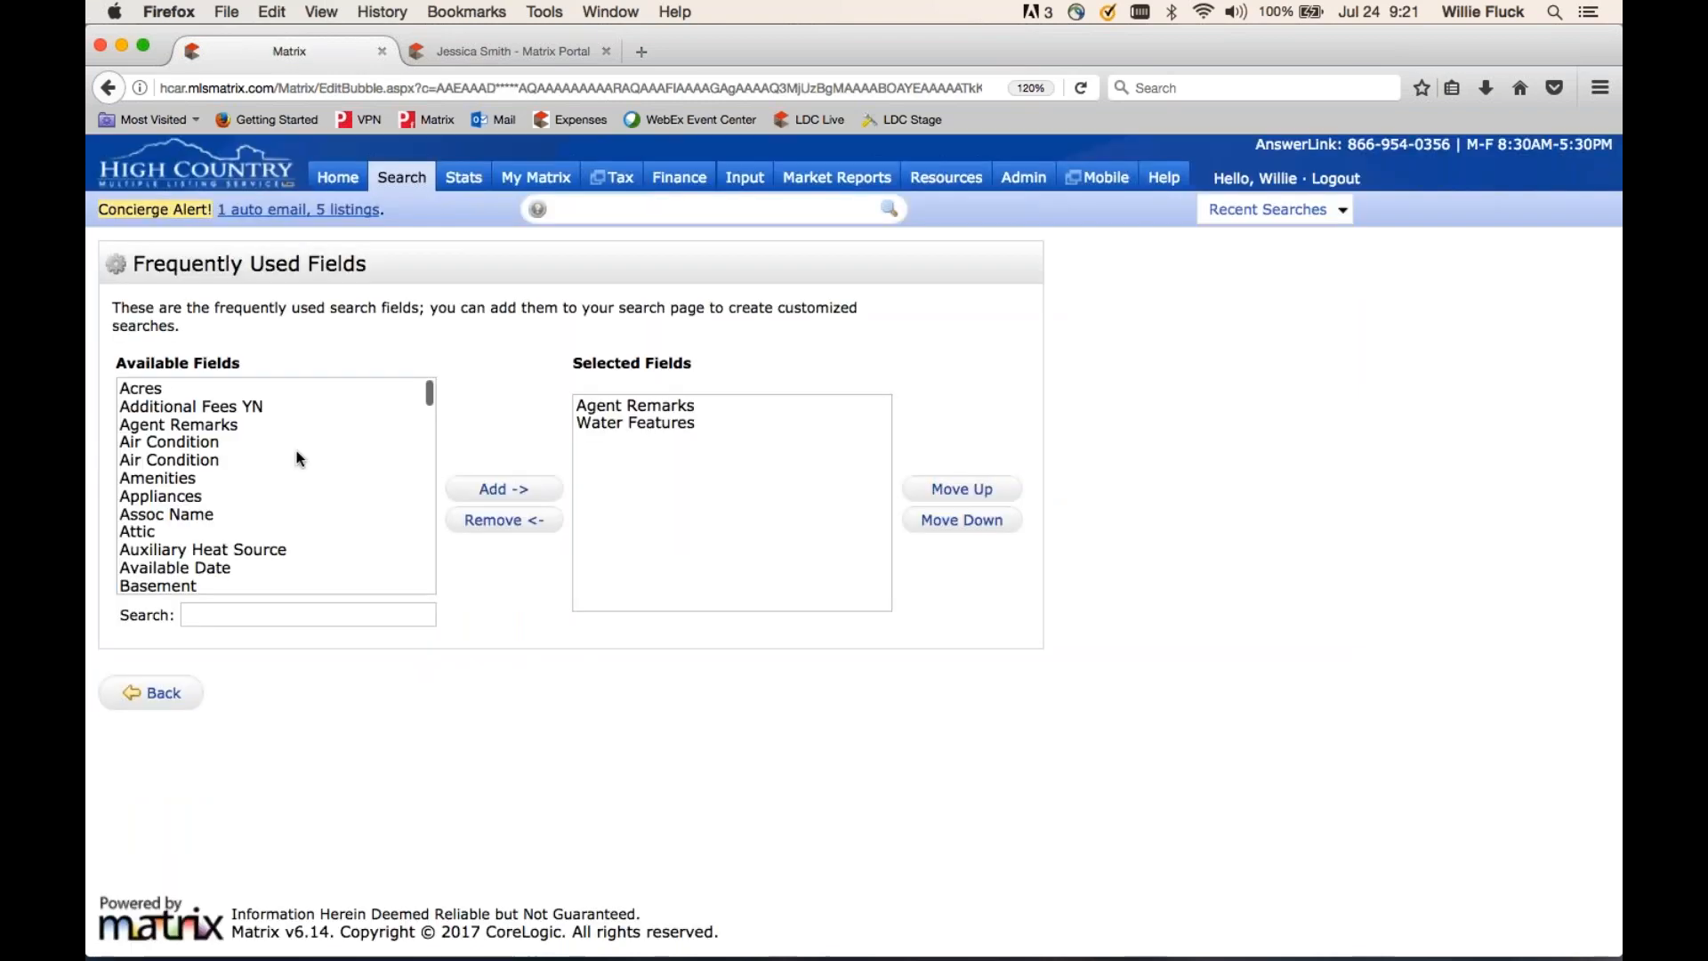
- Add Public Remarks to the selected search fields and move it to the top of the list
scroll(298, 459, "down", 12)
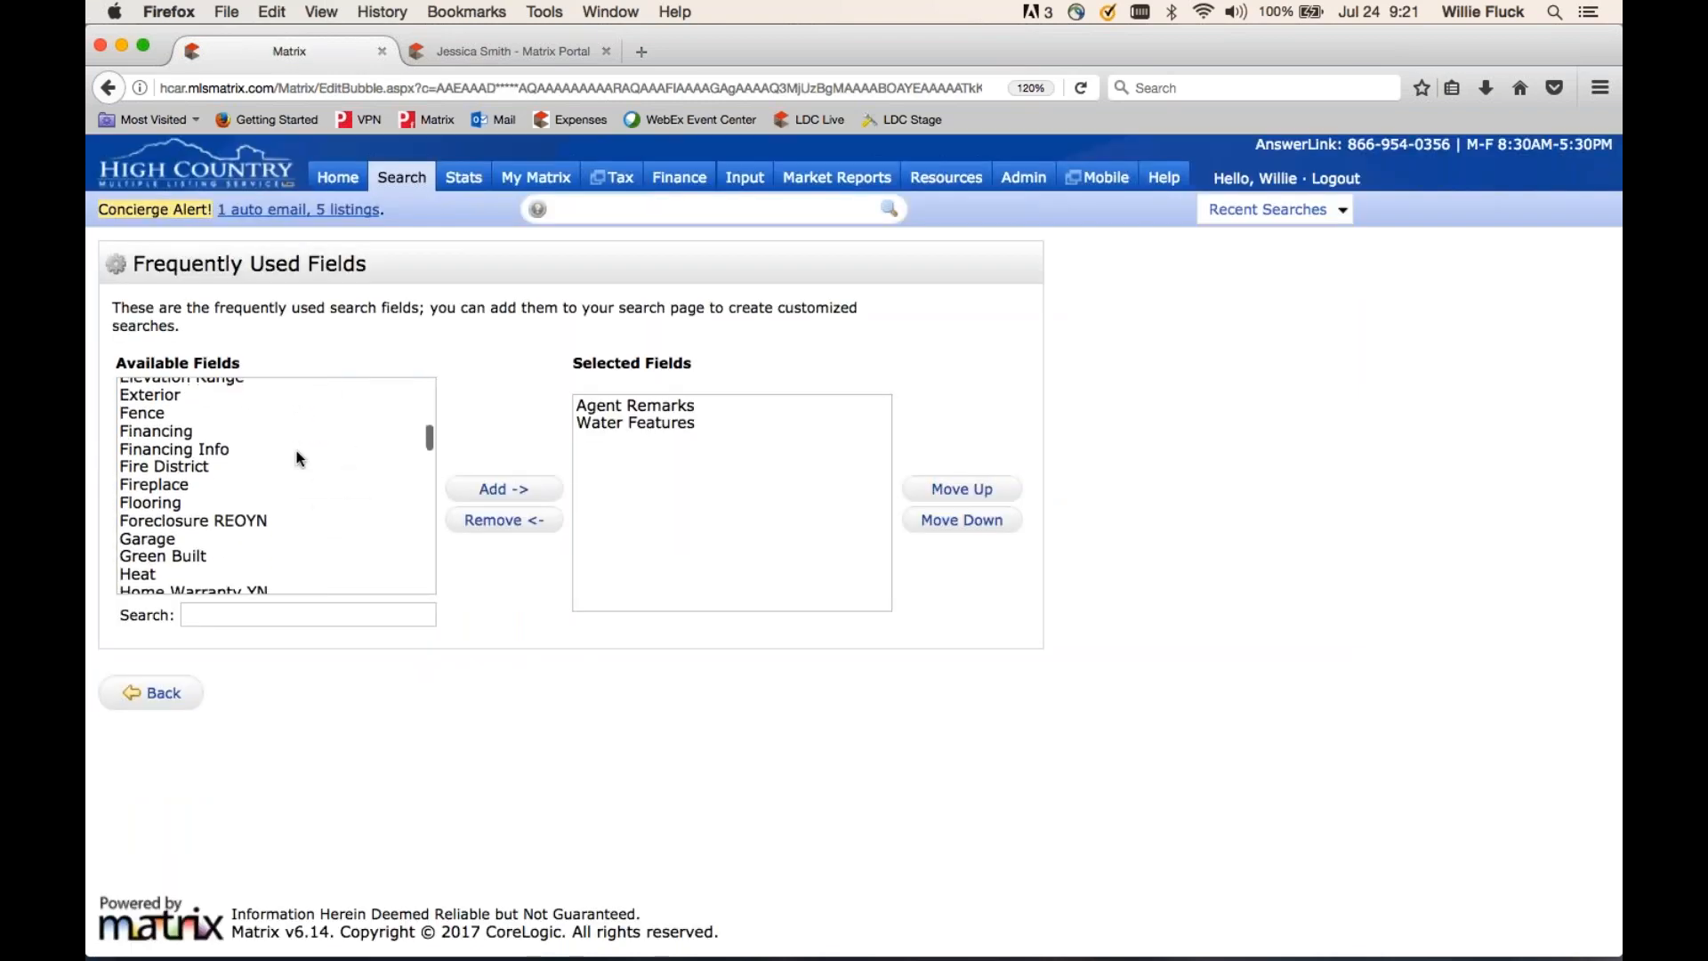
scroll(296, 453, "down", 10)
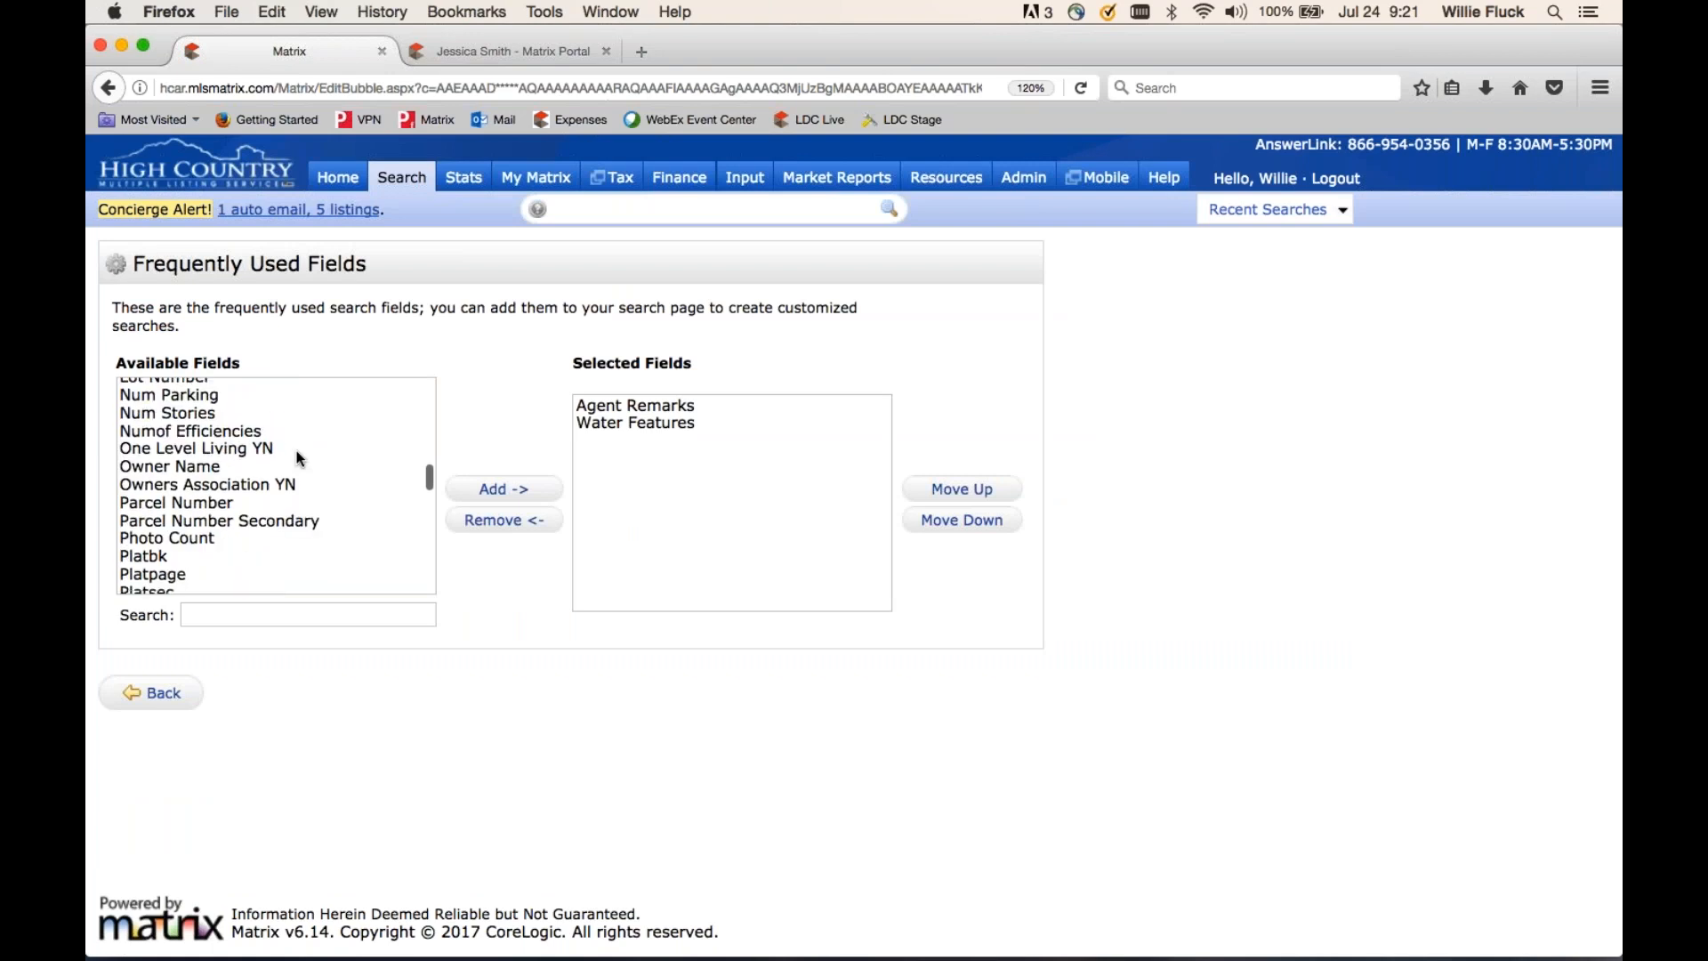
scroll(296, 455, "down", 1)
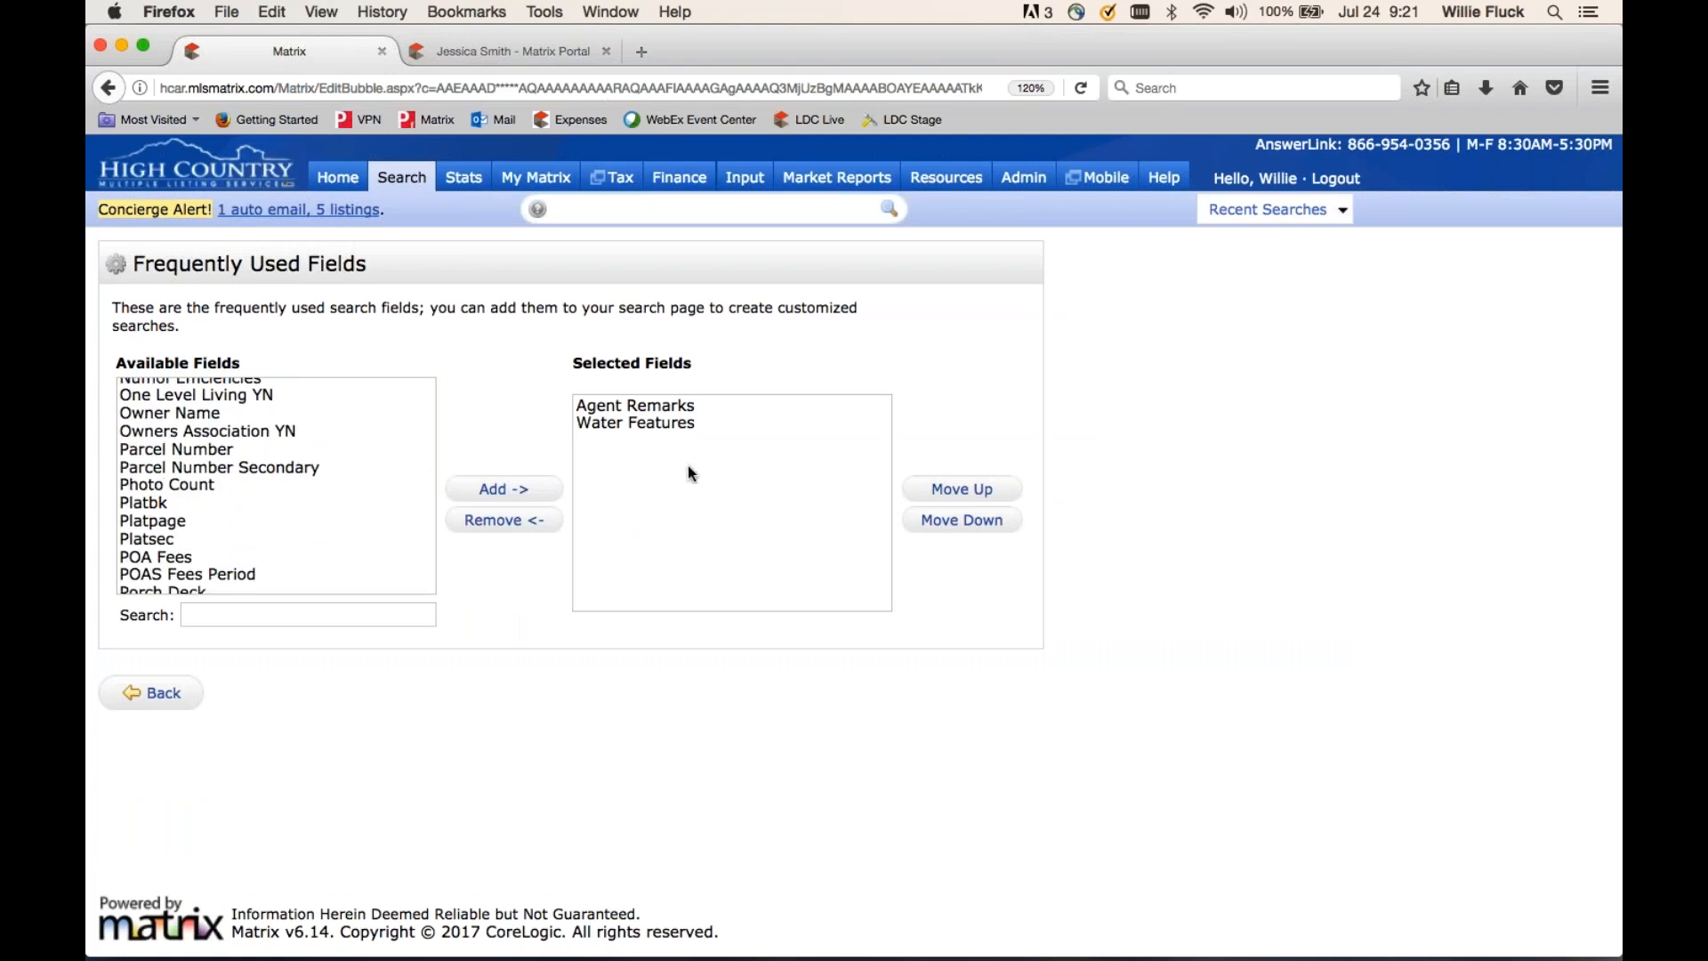
scroll(278, 498, "down", 6)
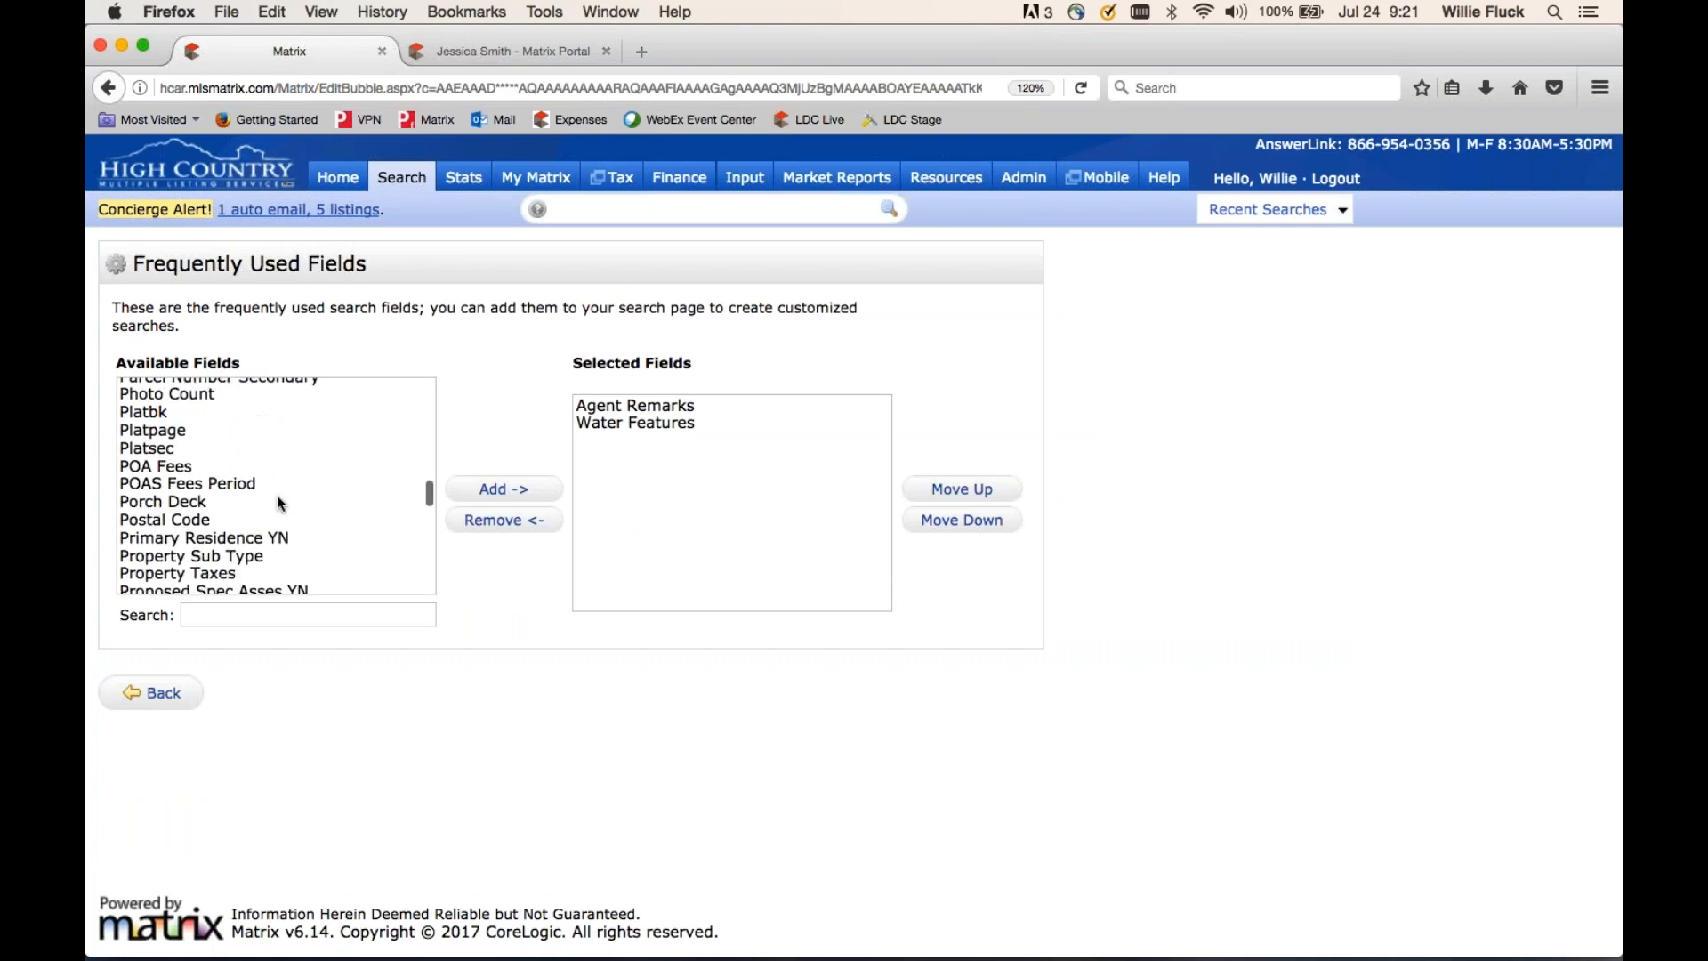
scroll(323, 505, "down", 7)
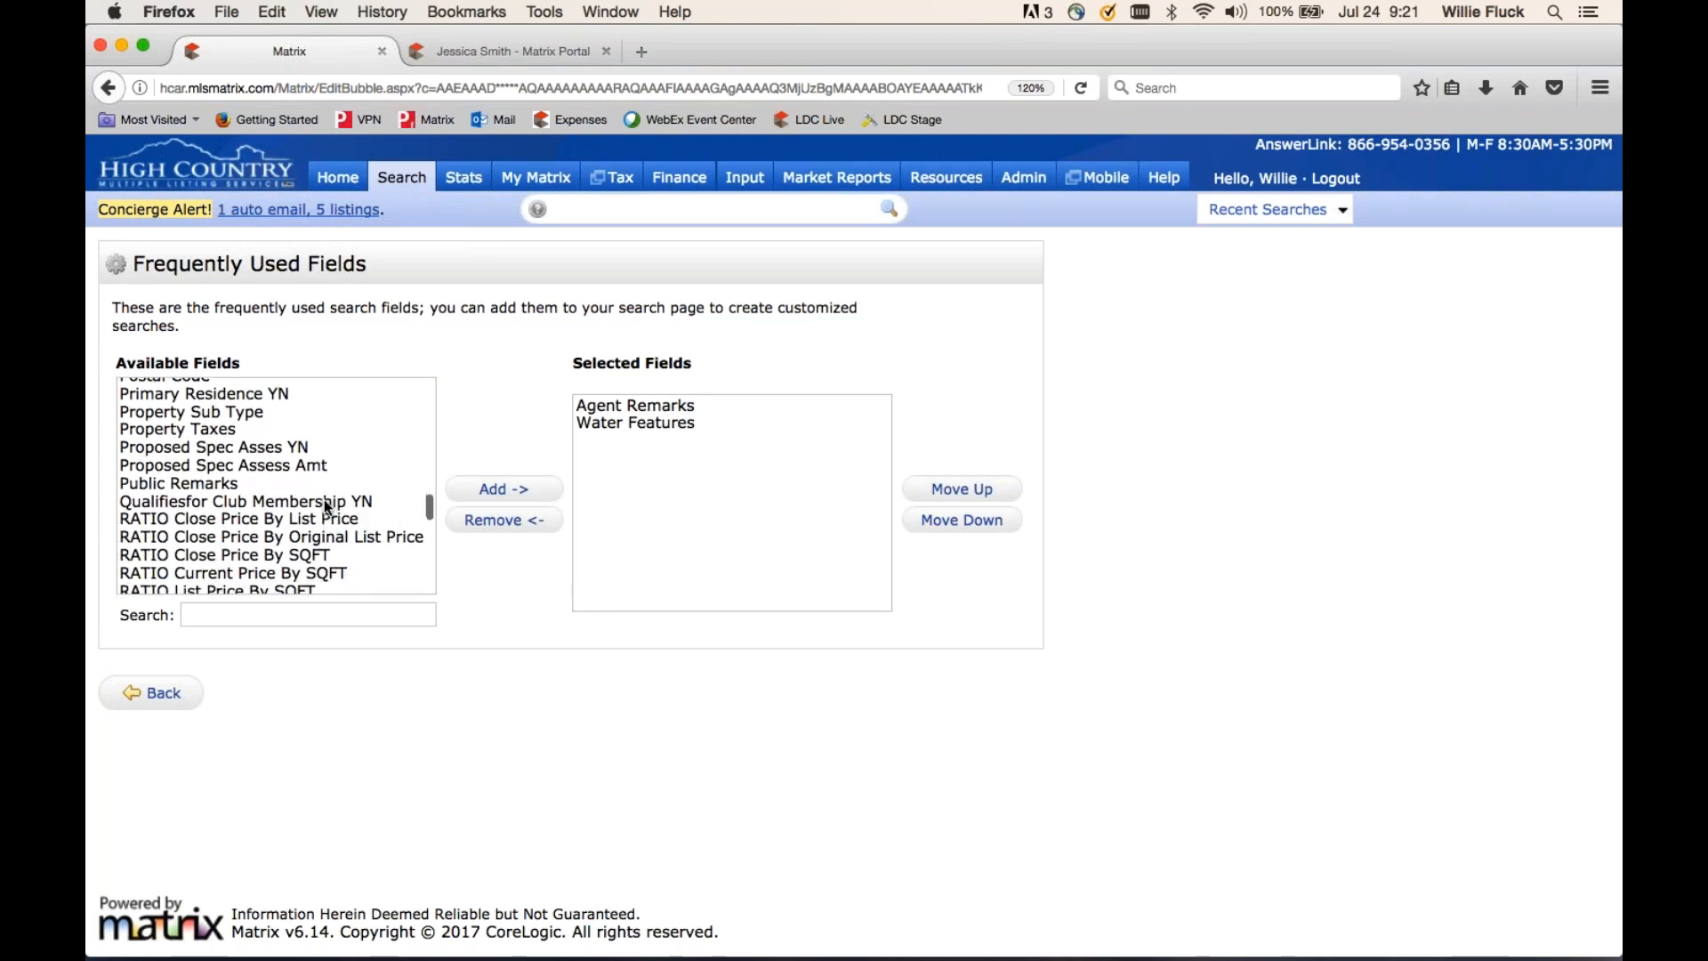
left_click(205, 484)
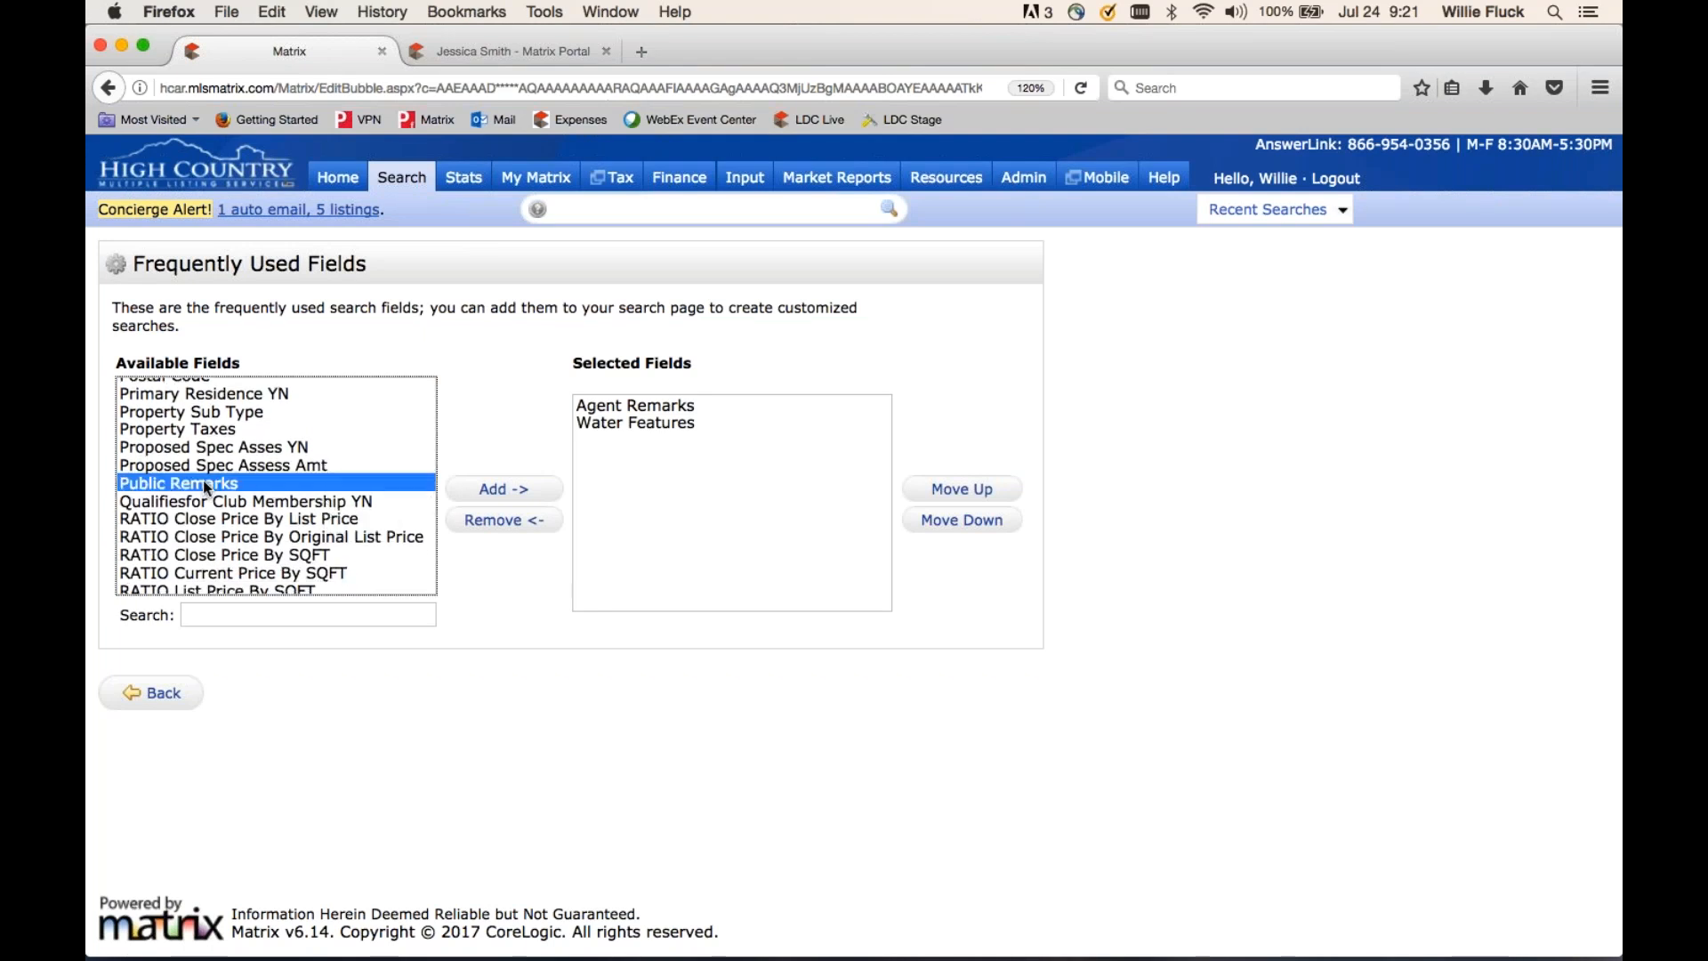
left_click(499, 492)
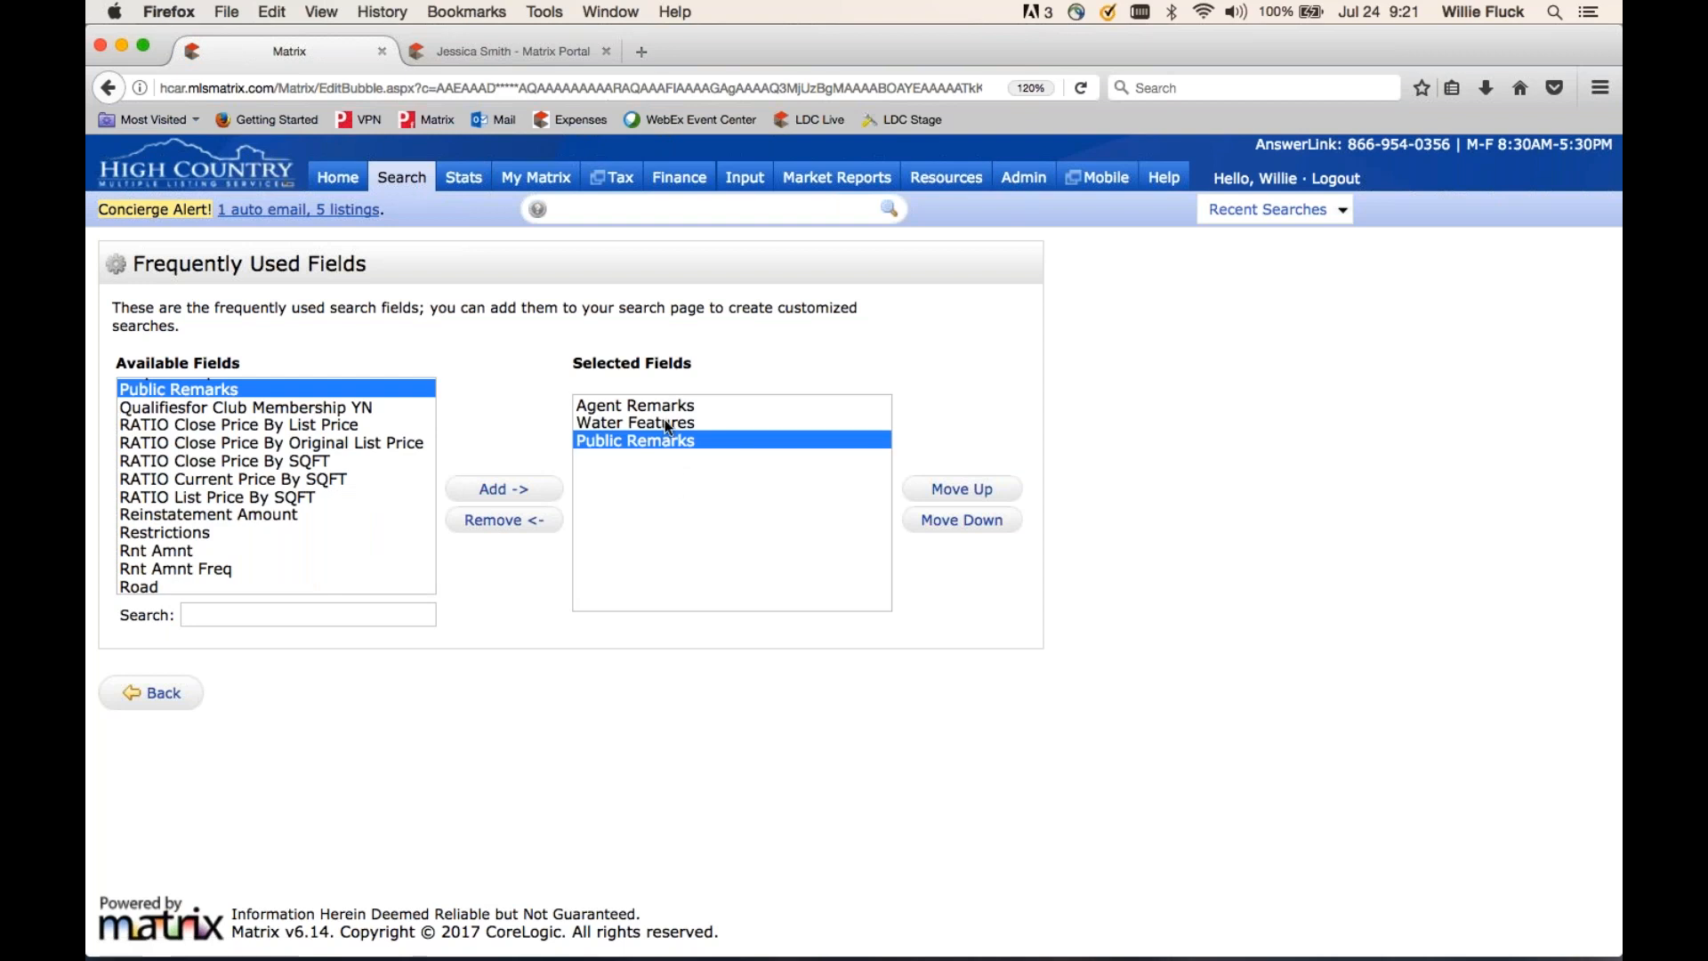
left_click(958, 491)
left_click(961, 489)
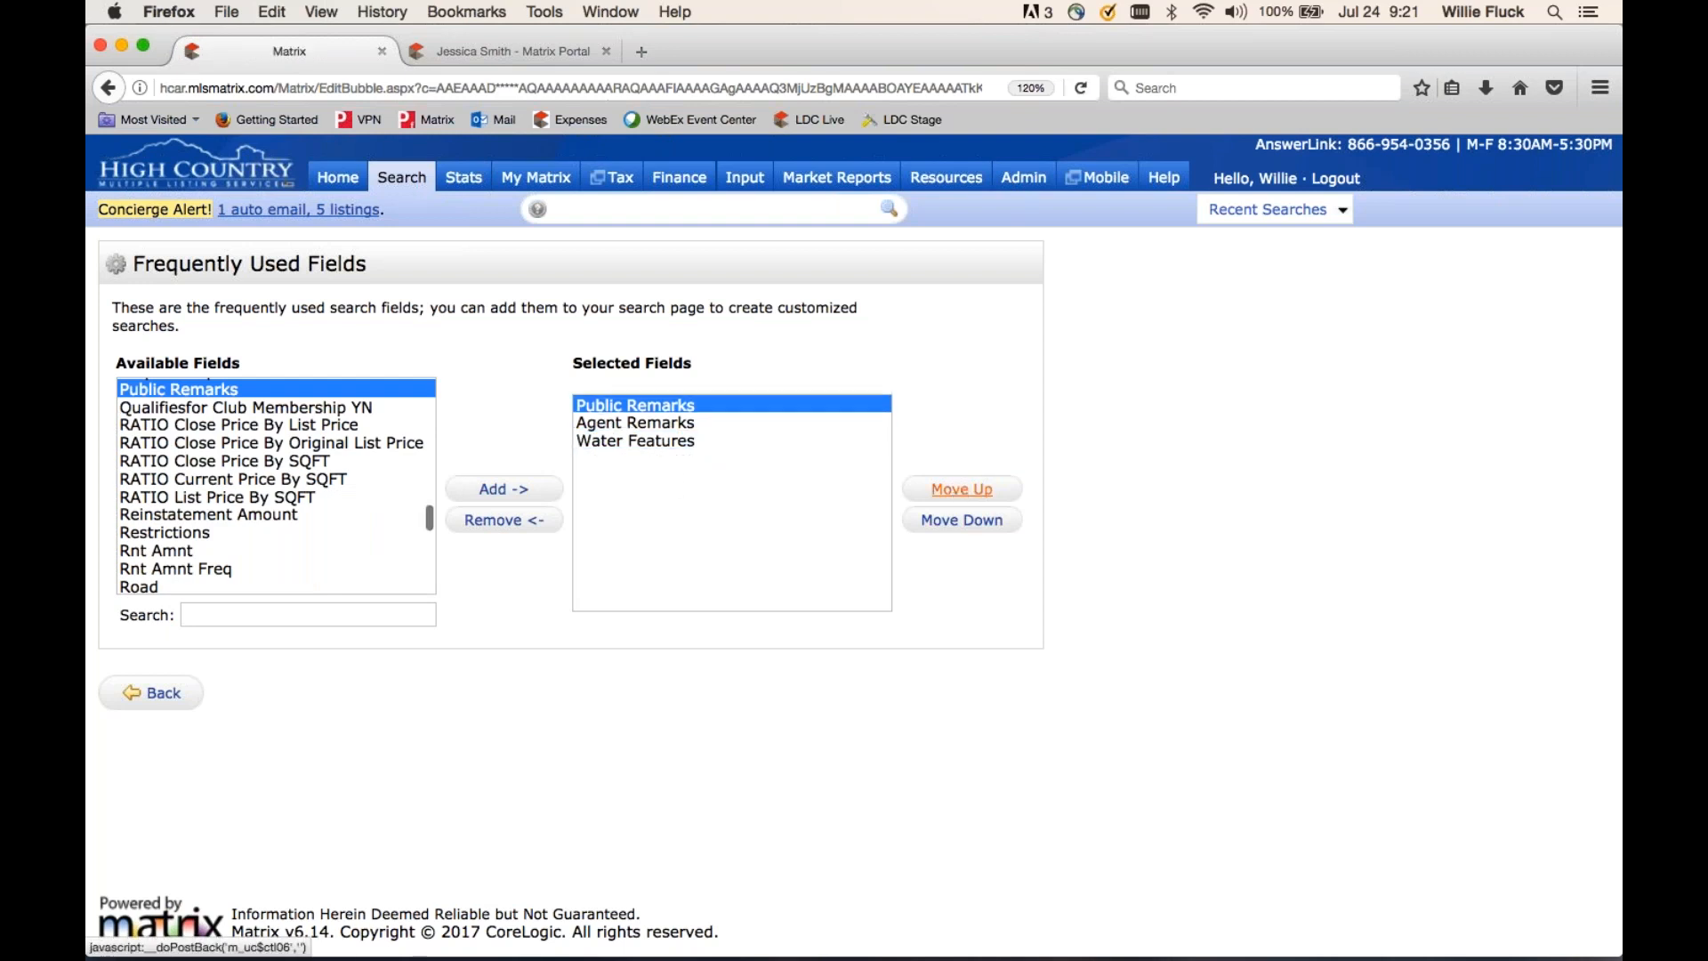
left_click(153, 692)
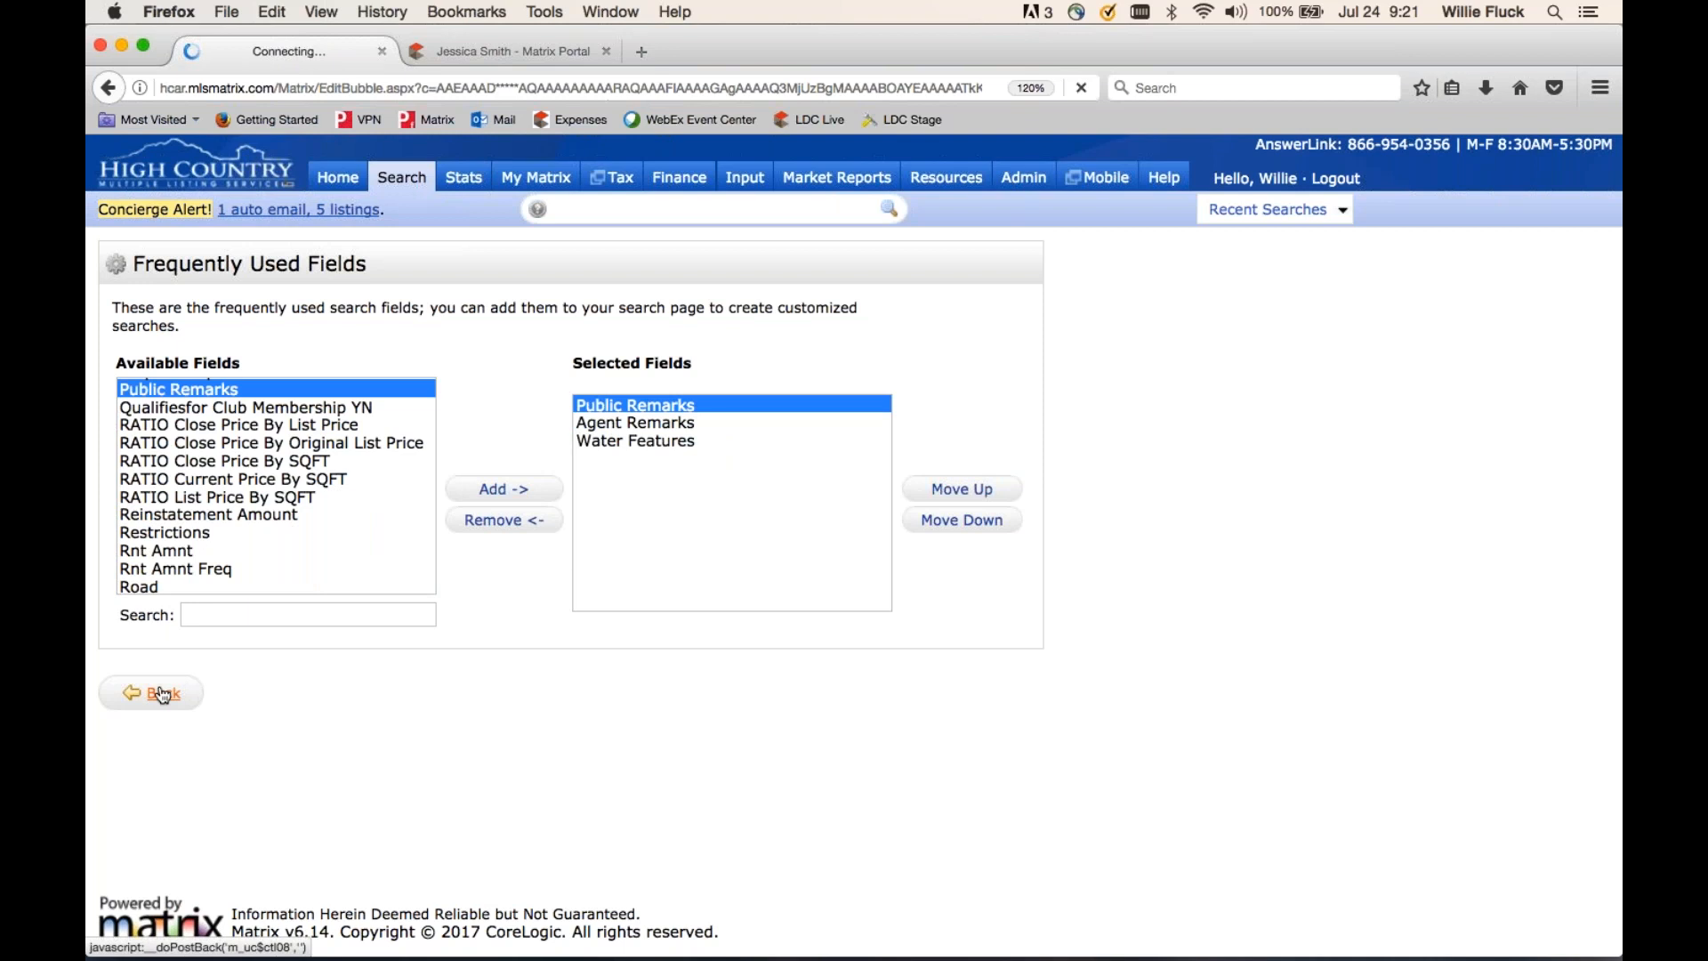
scroll(475, 724, "down", 10)
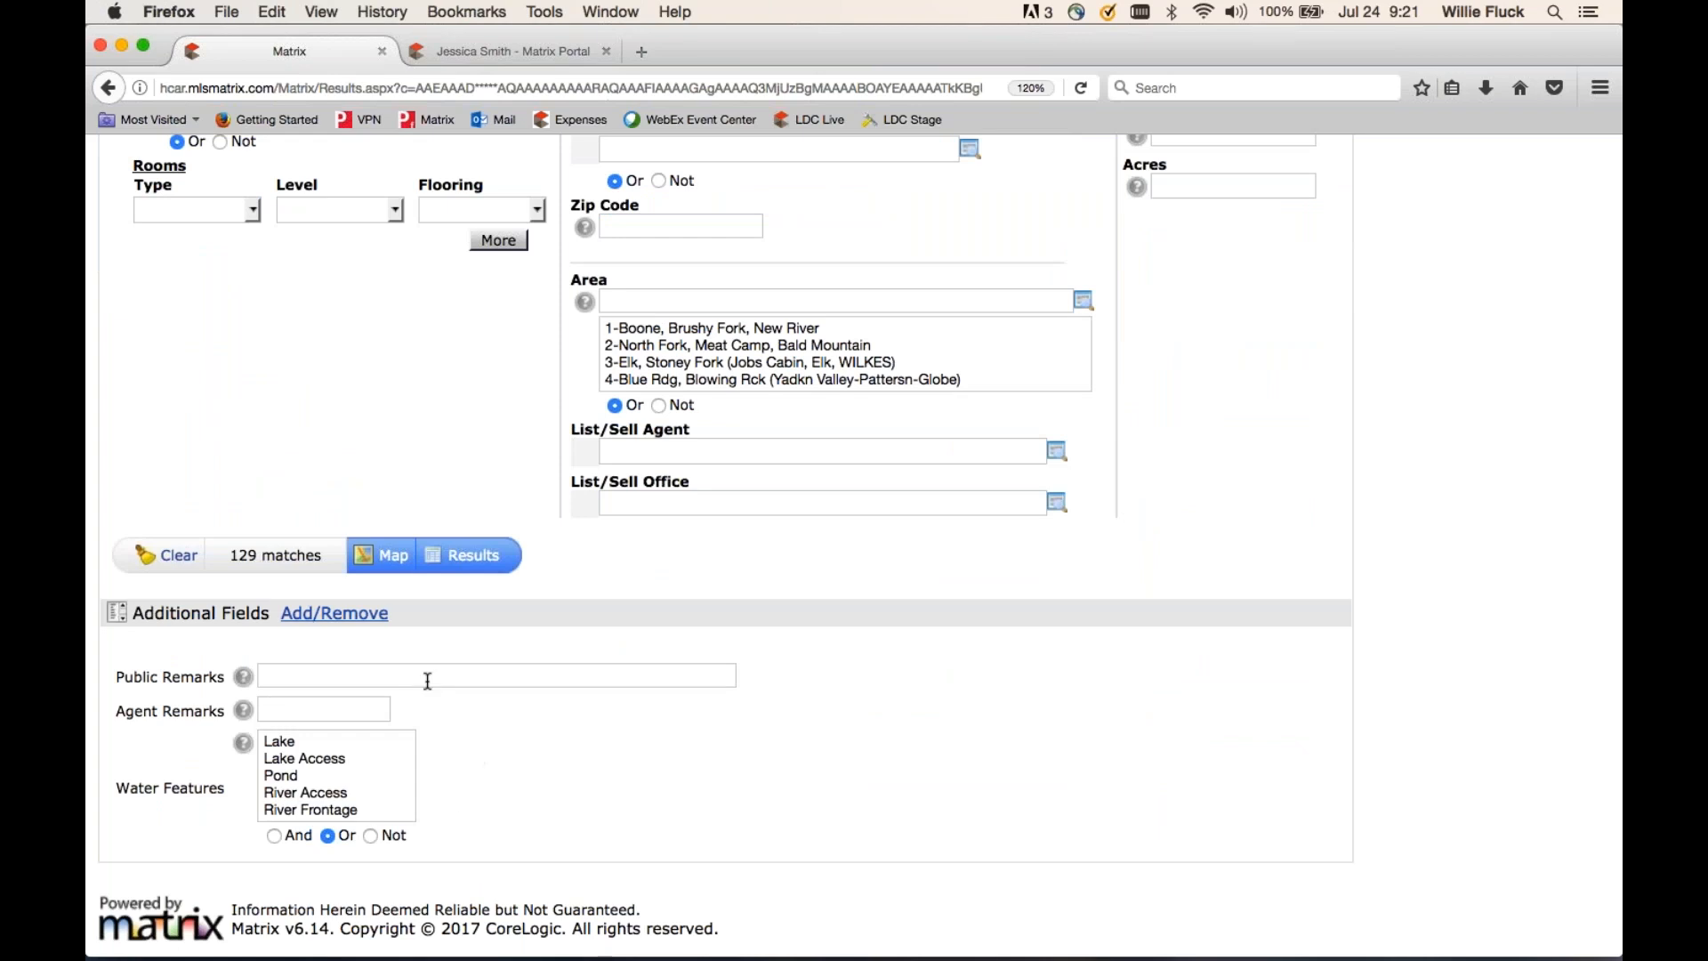
- Remove Public Remarks and Water Features from the selected fields, keeping only Agent Remarks
left_click(330, 615)
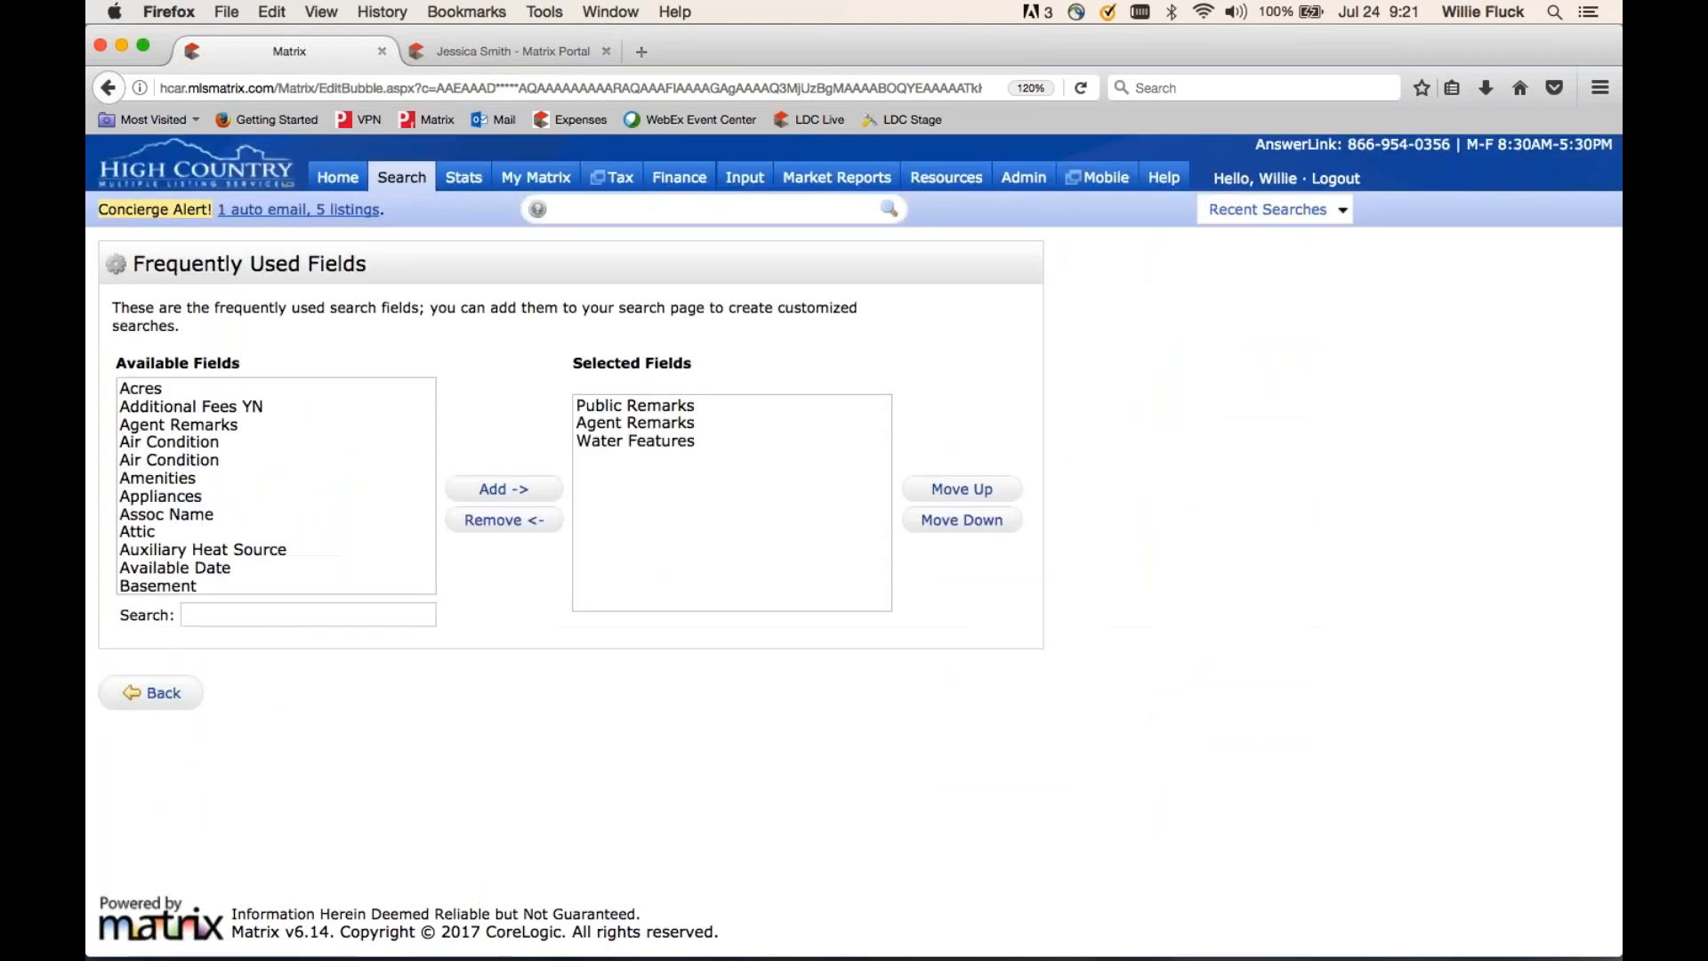
left_click(635, 405)
left_click(503, 520)
left_click(638, 423)
left_click(503, 519)
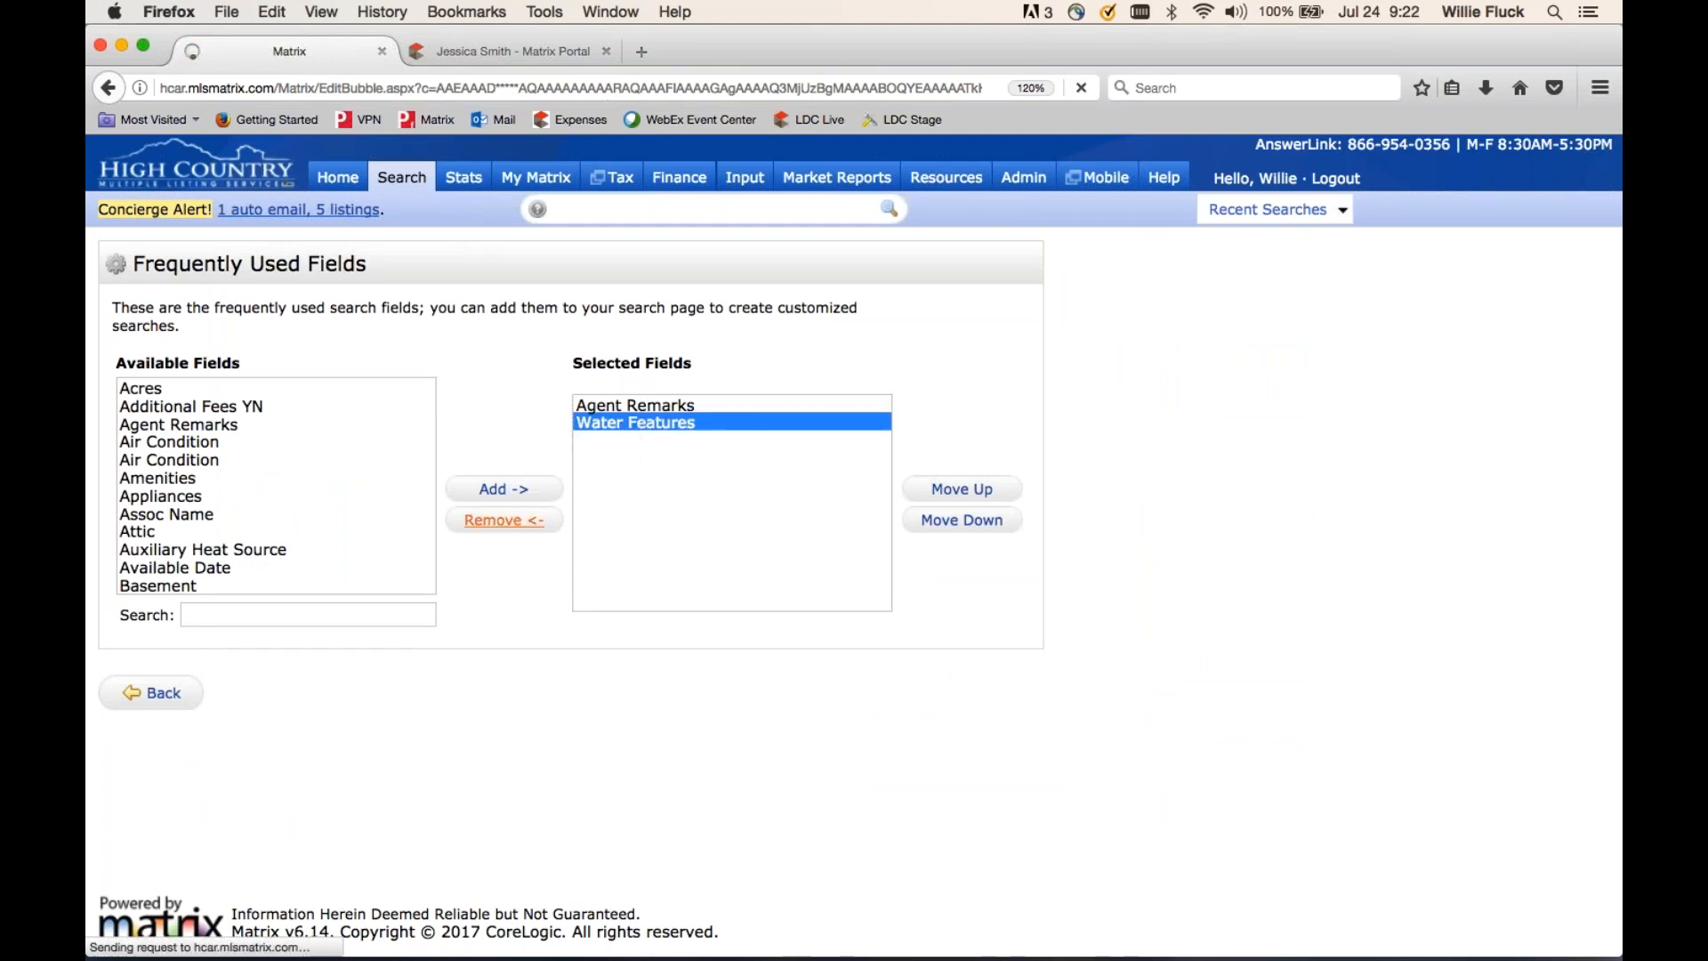
left_click(158, 694)
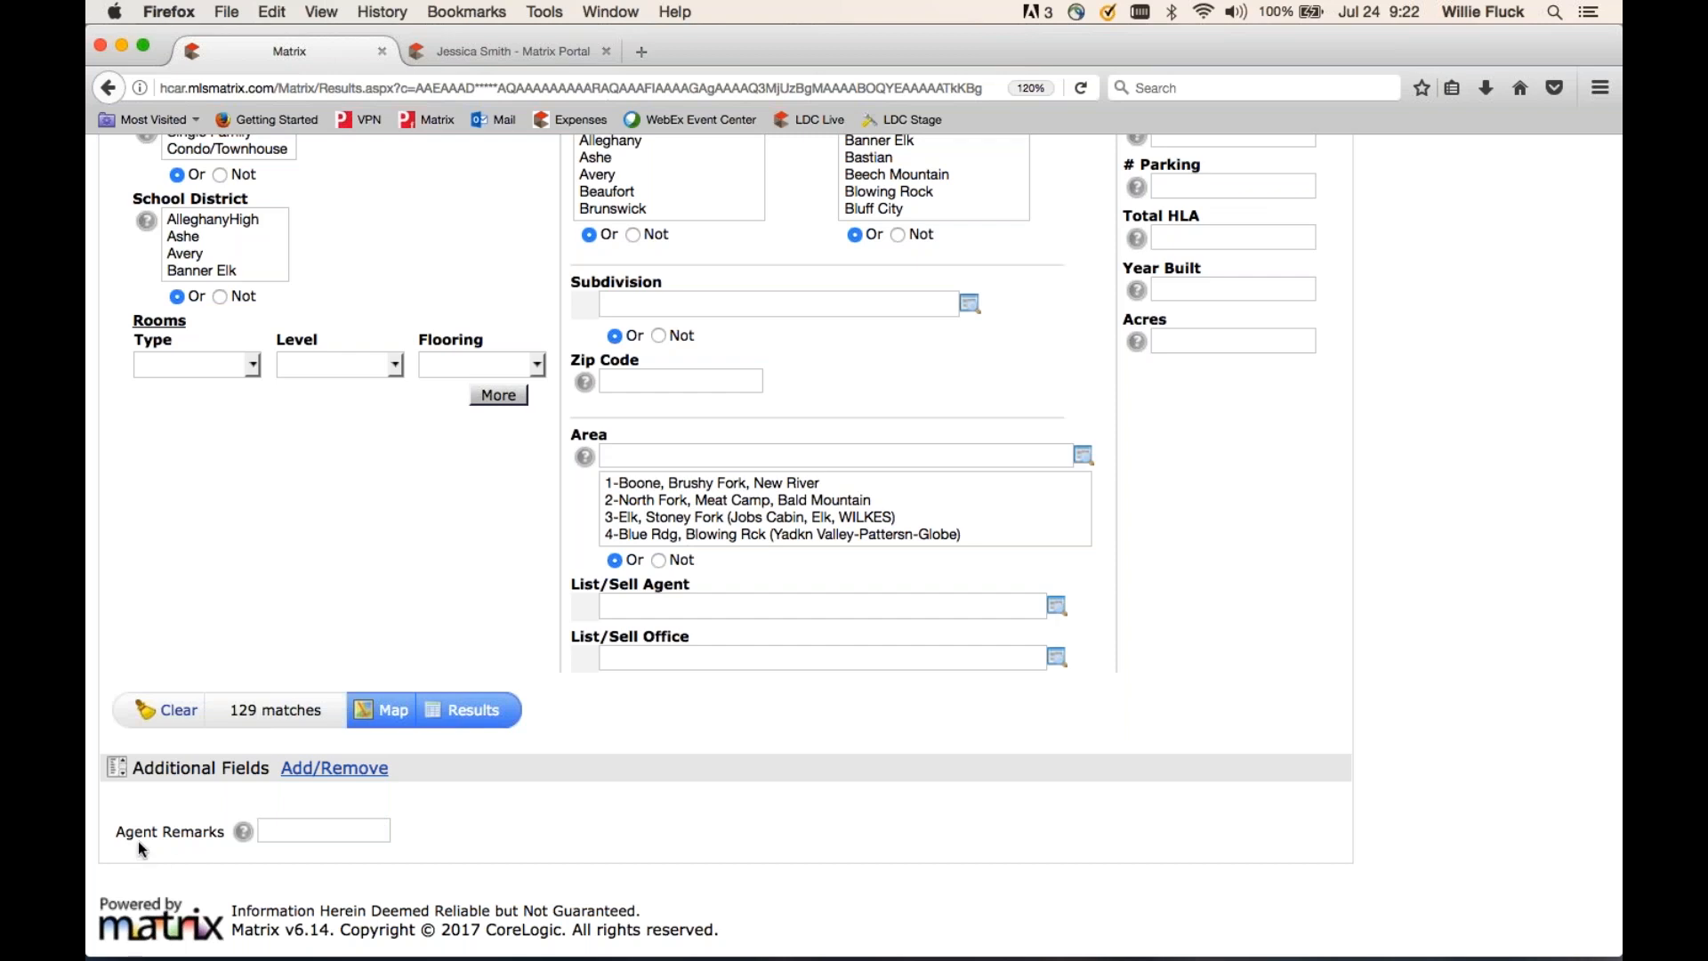
left_click(383, 830)
- Exclude pool listings with the Agent Remarks criterion !*pool*, then view the 125 results on the map
left_click(285, 840)
type("*pool*")
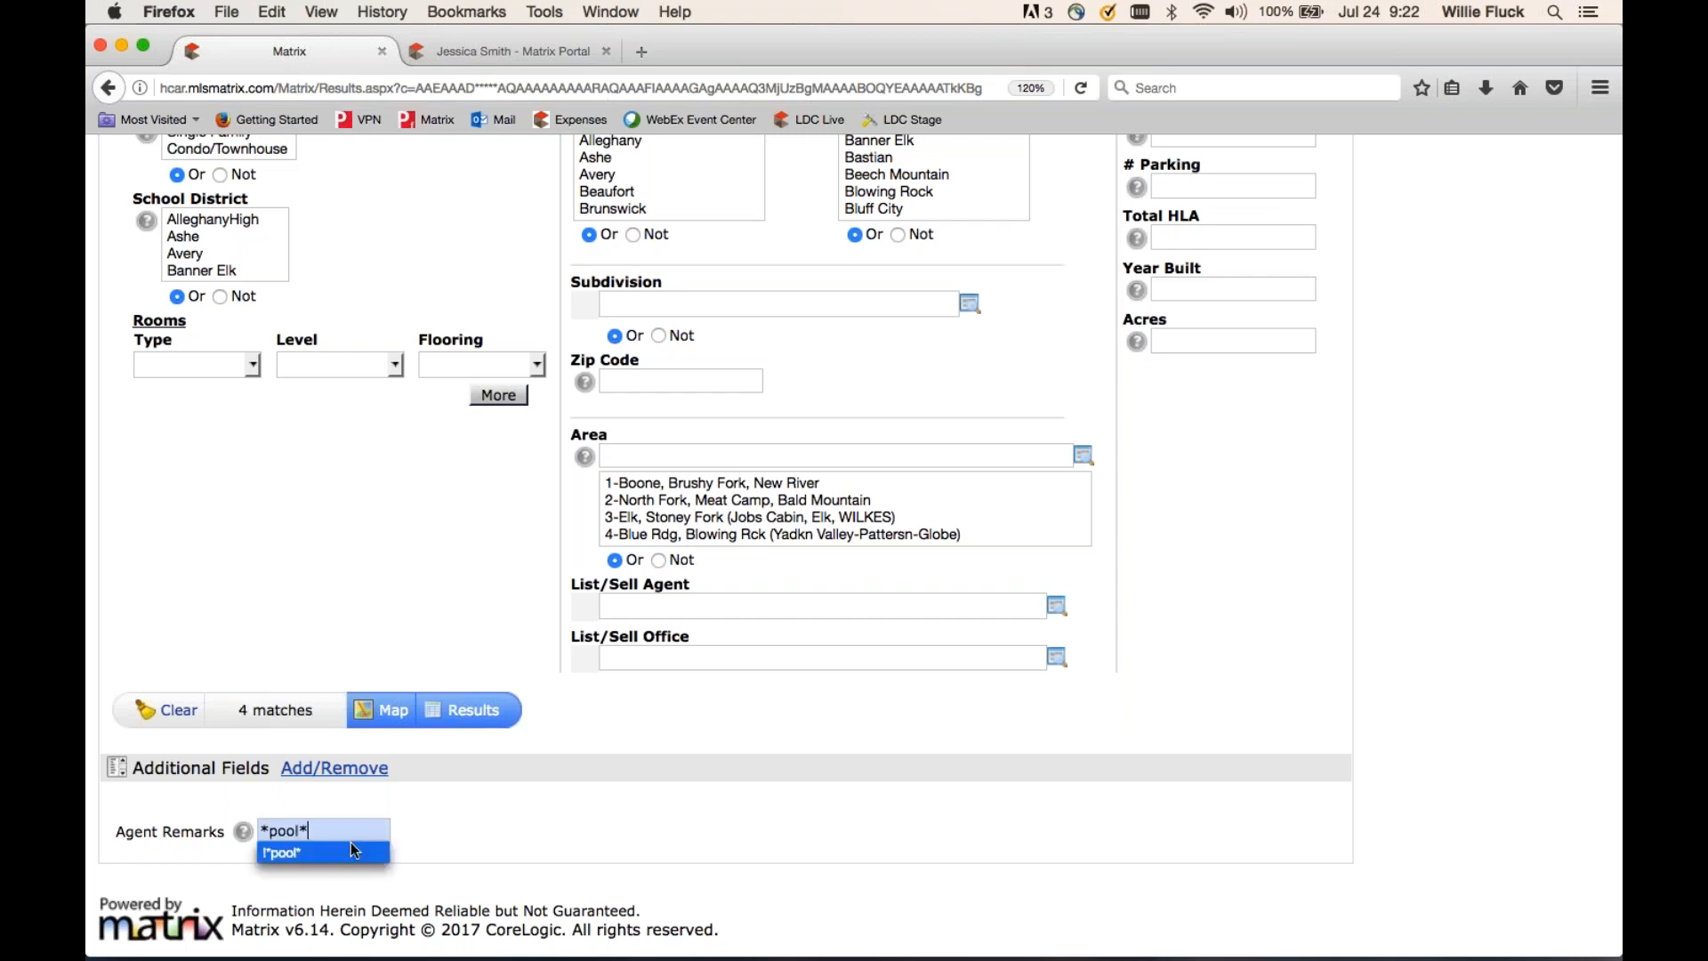
left_click(477, 805)
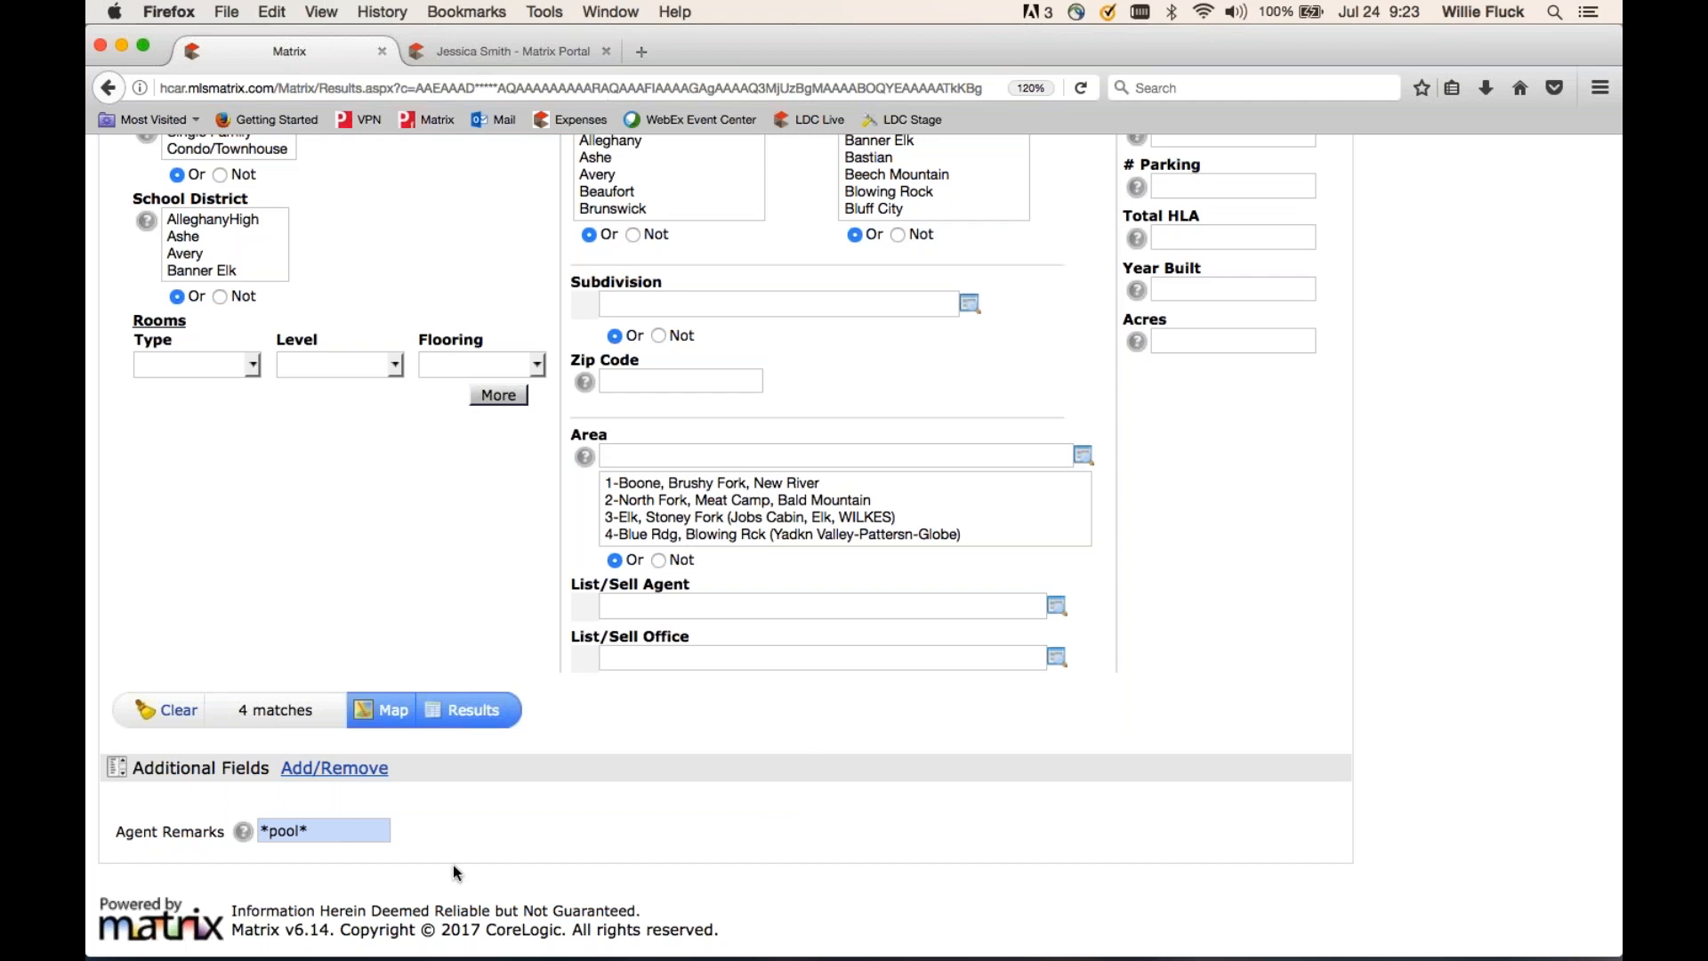
type("!")
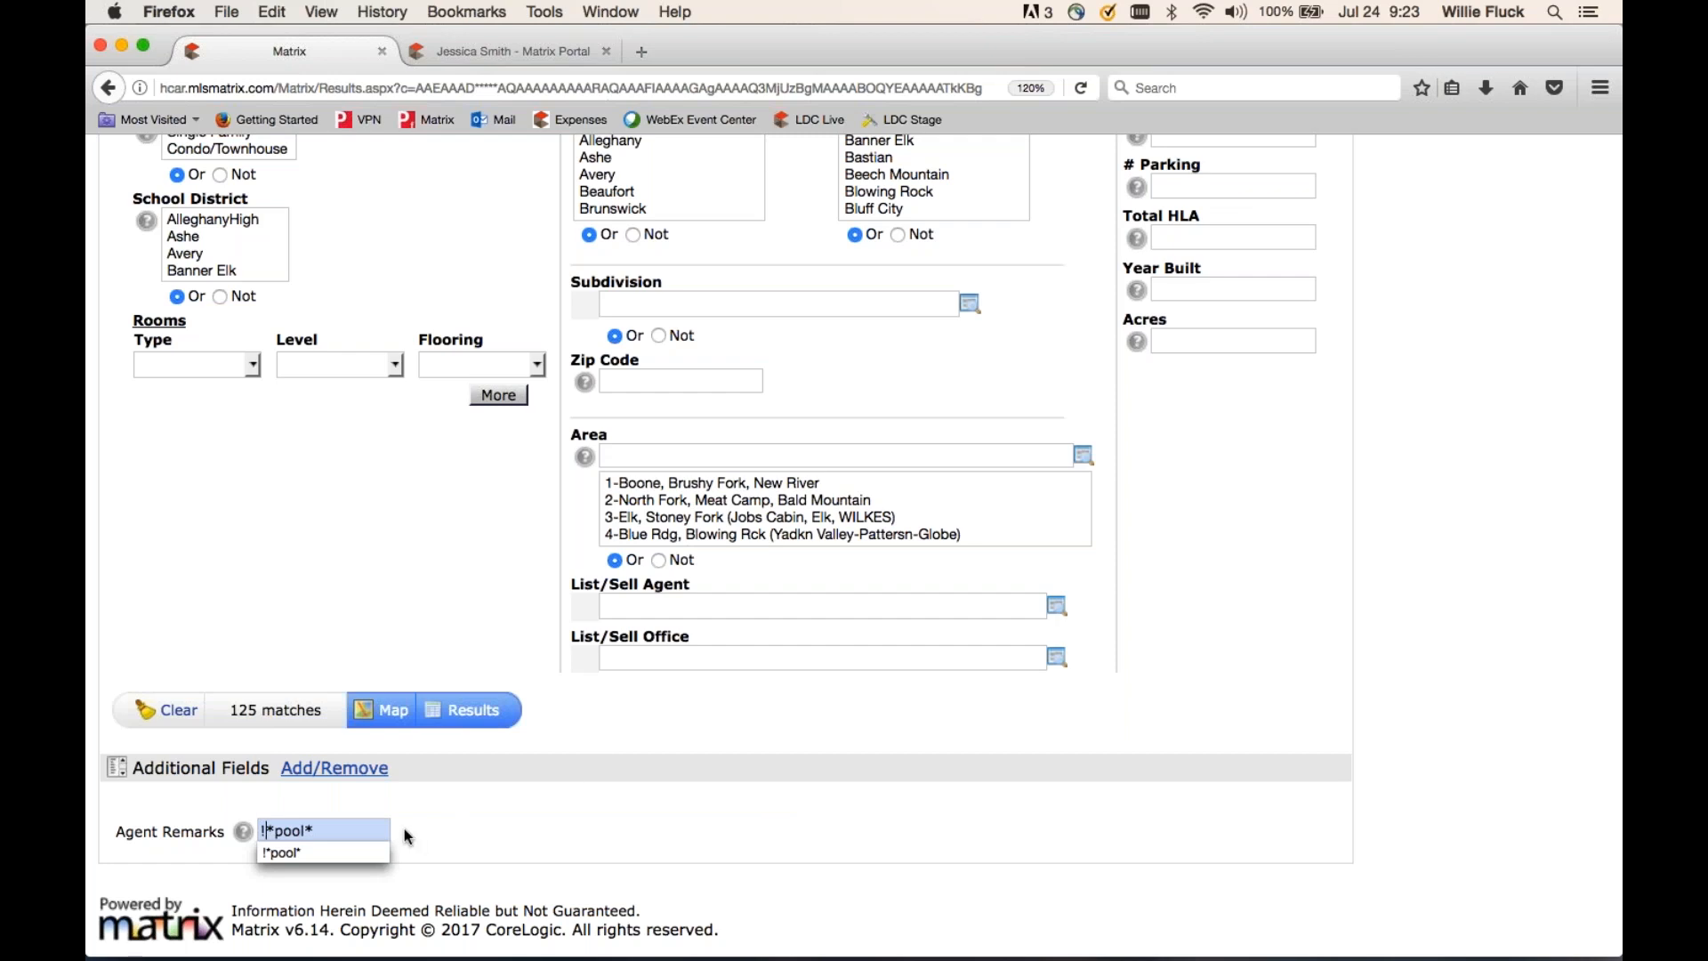
scroll(404, 834, "up", 10)
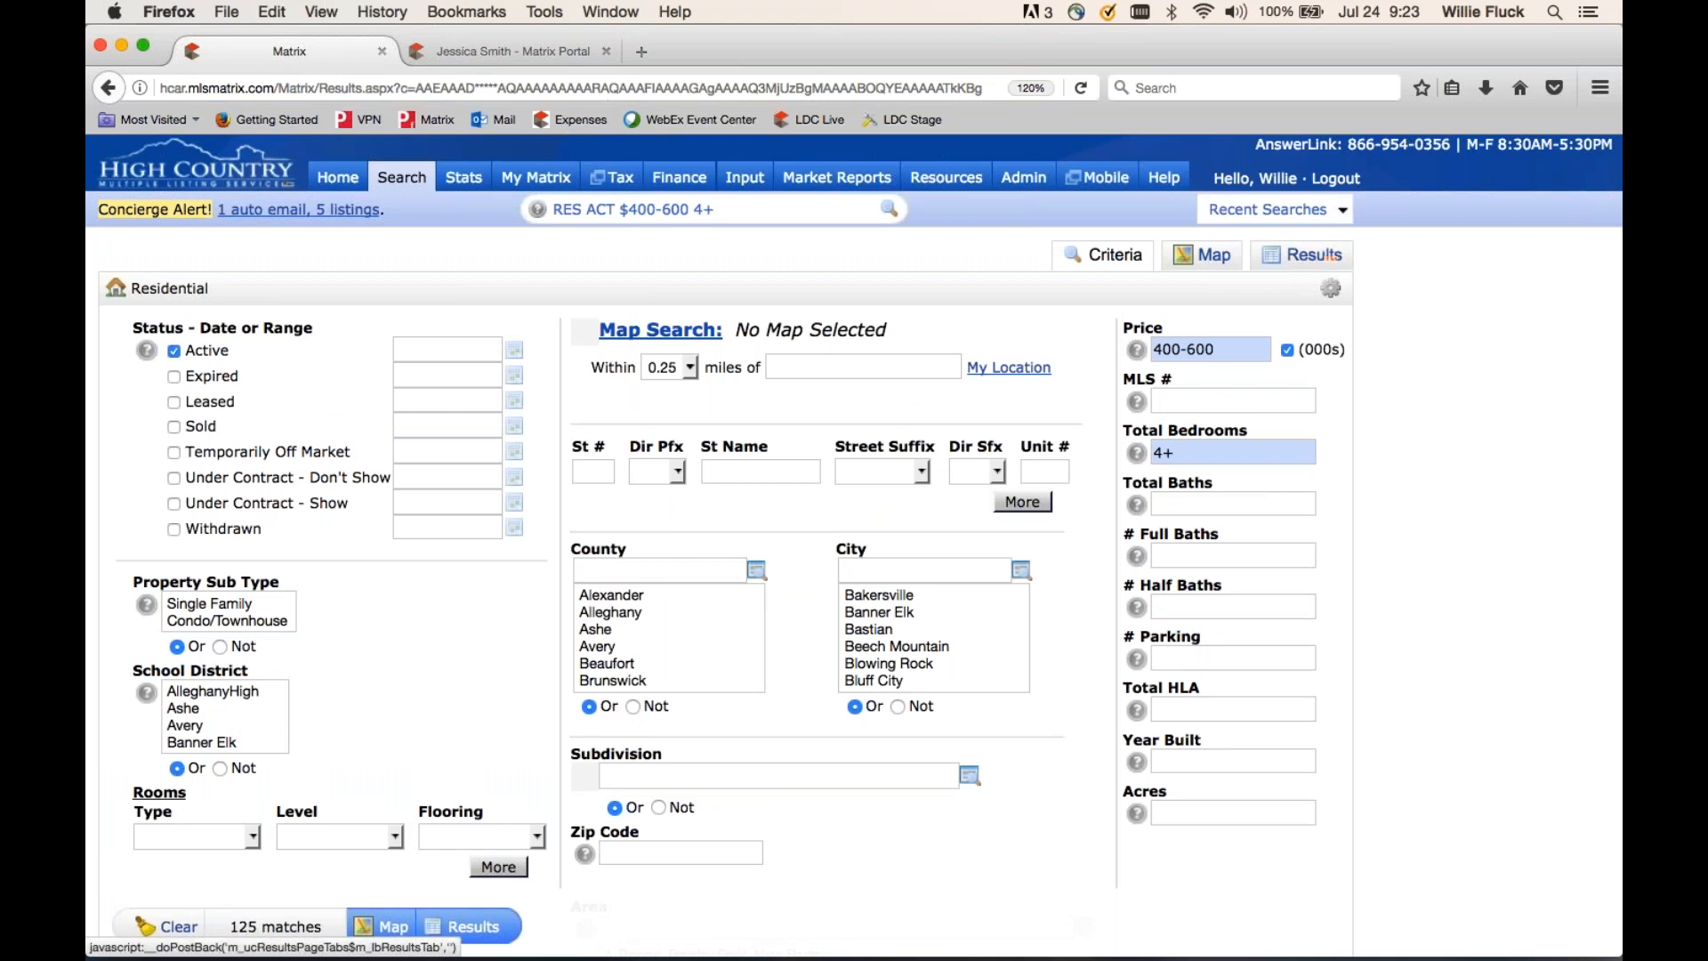
left_click(1214, 258)
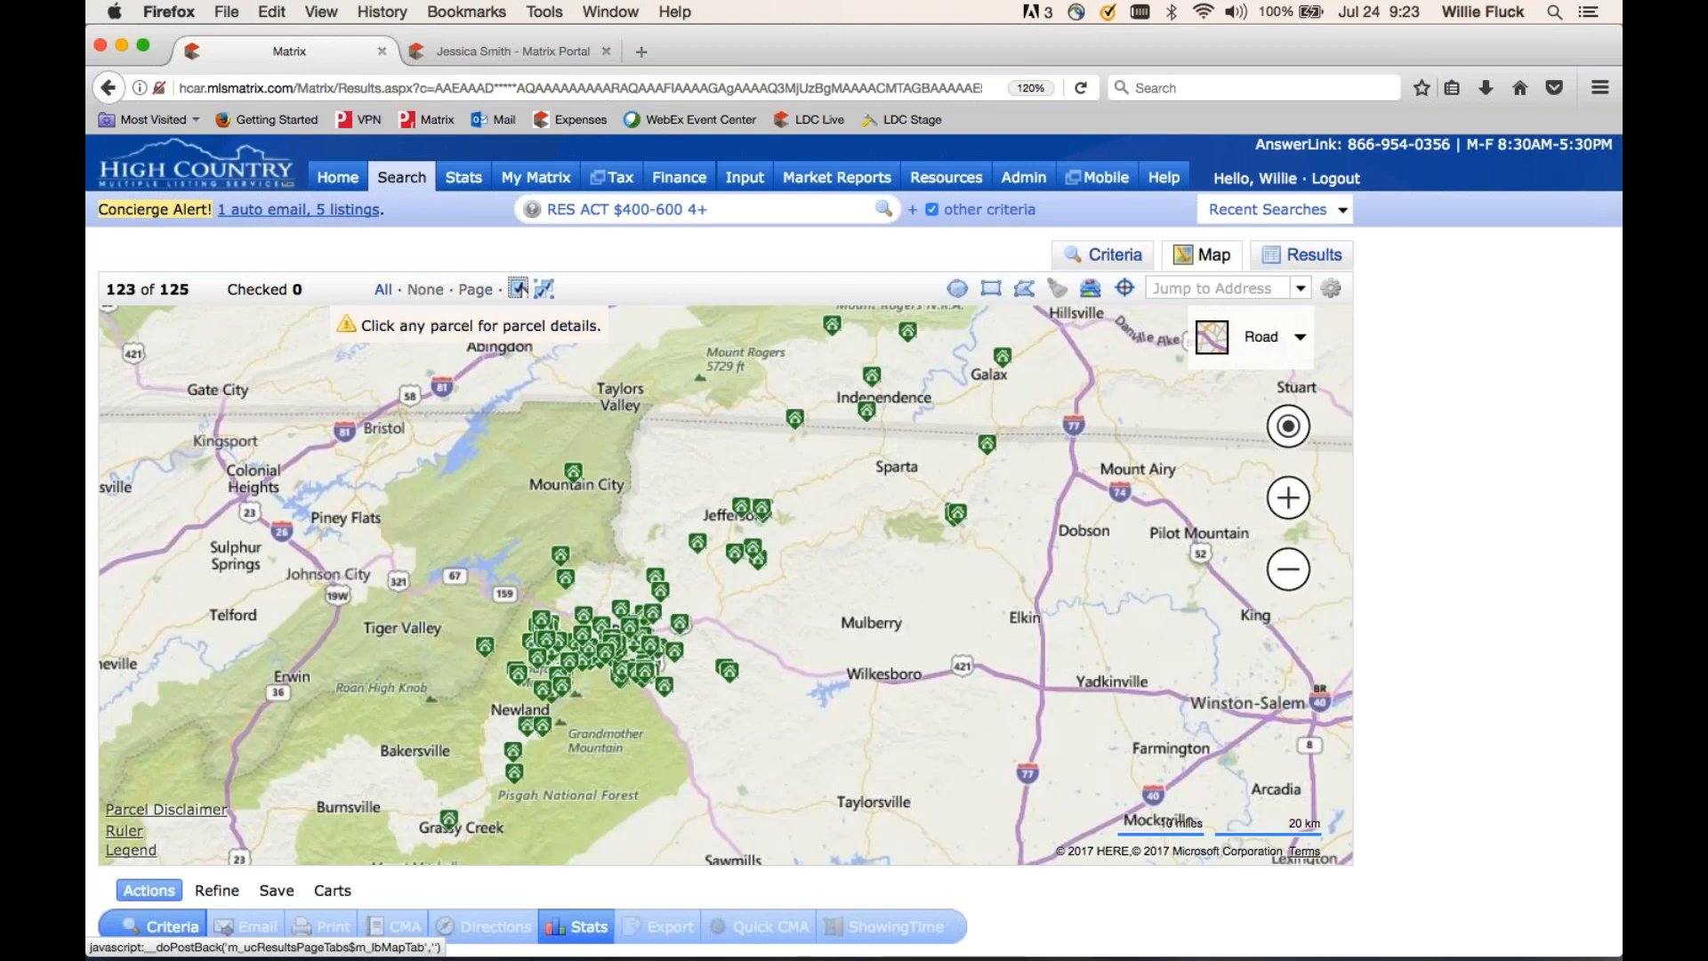
mouse_move(730, 678)
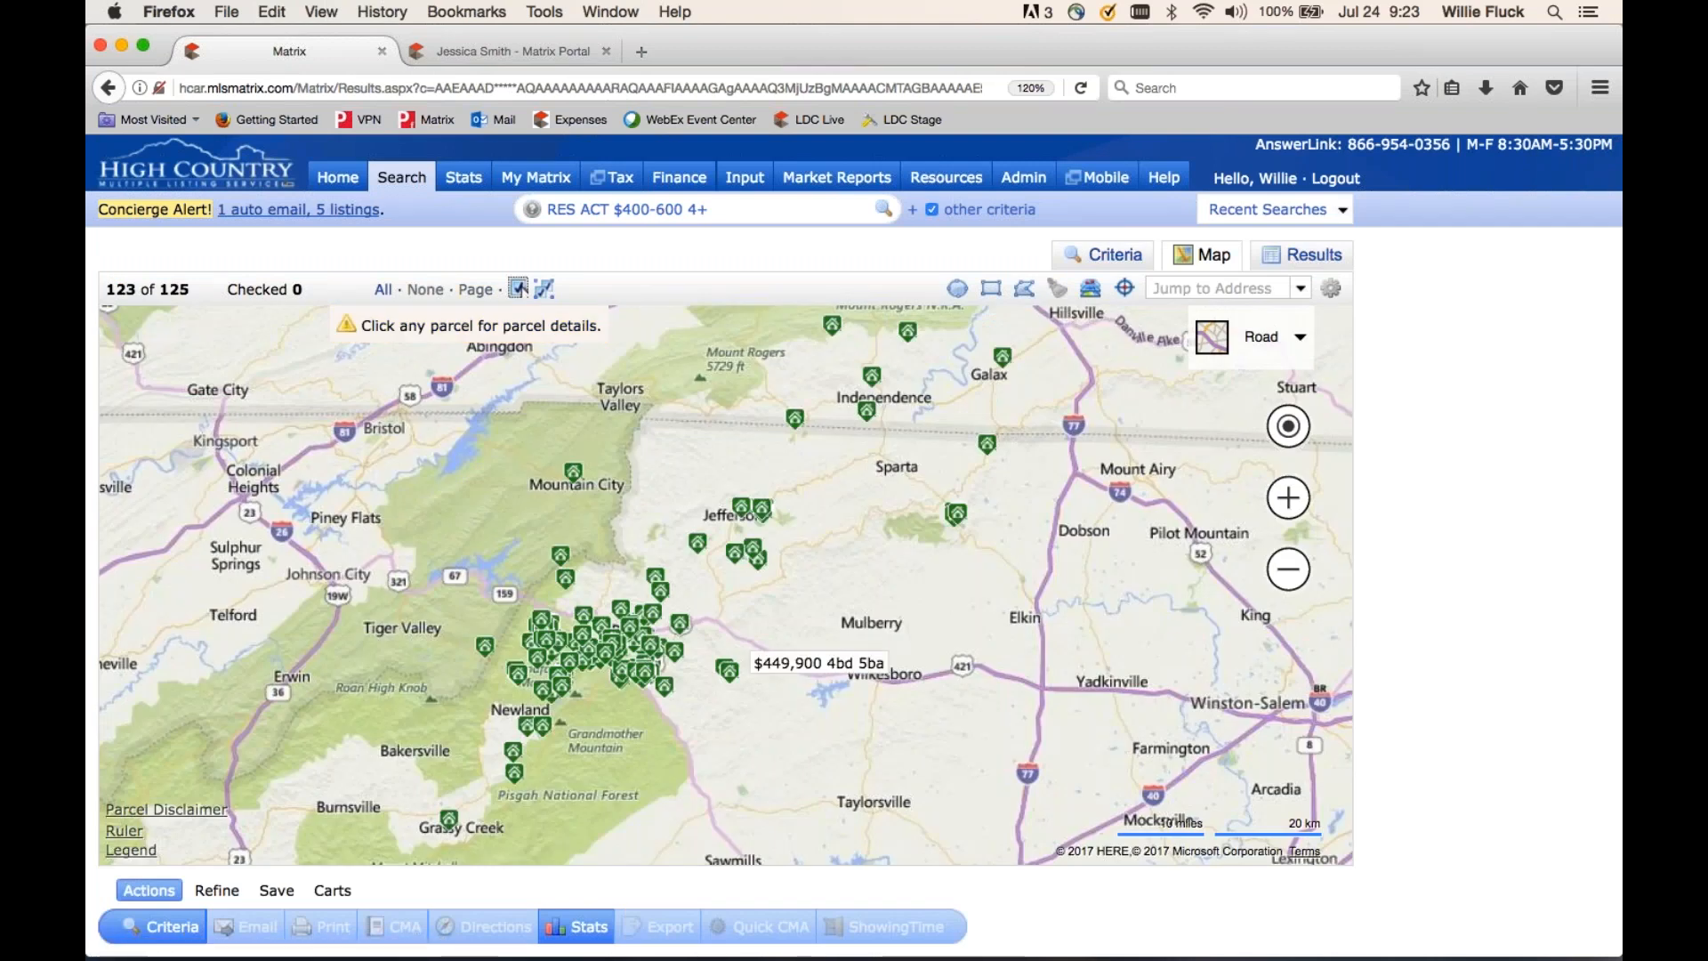
mouse_move(663, 694)
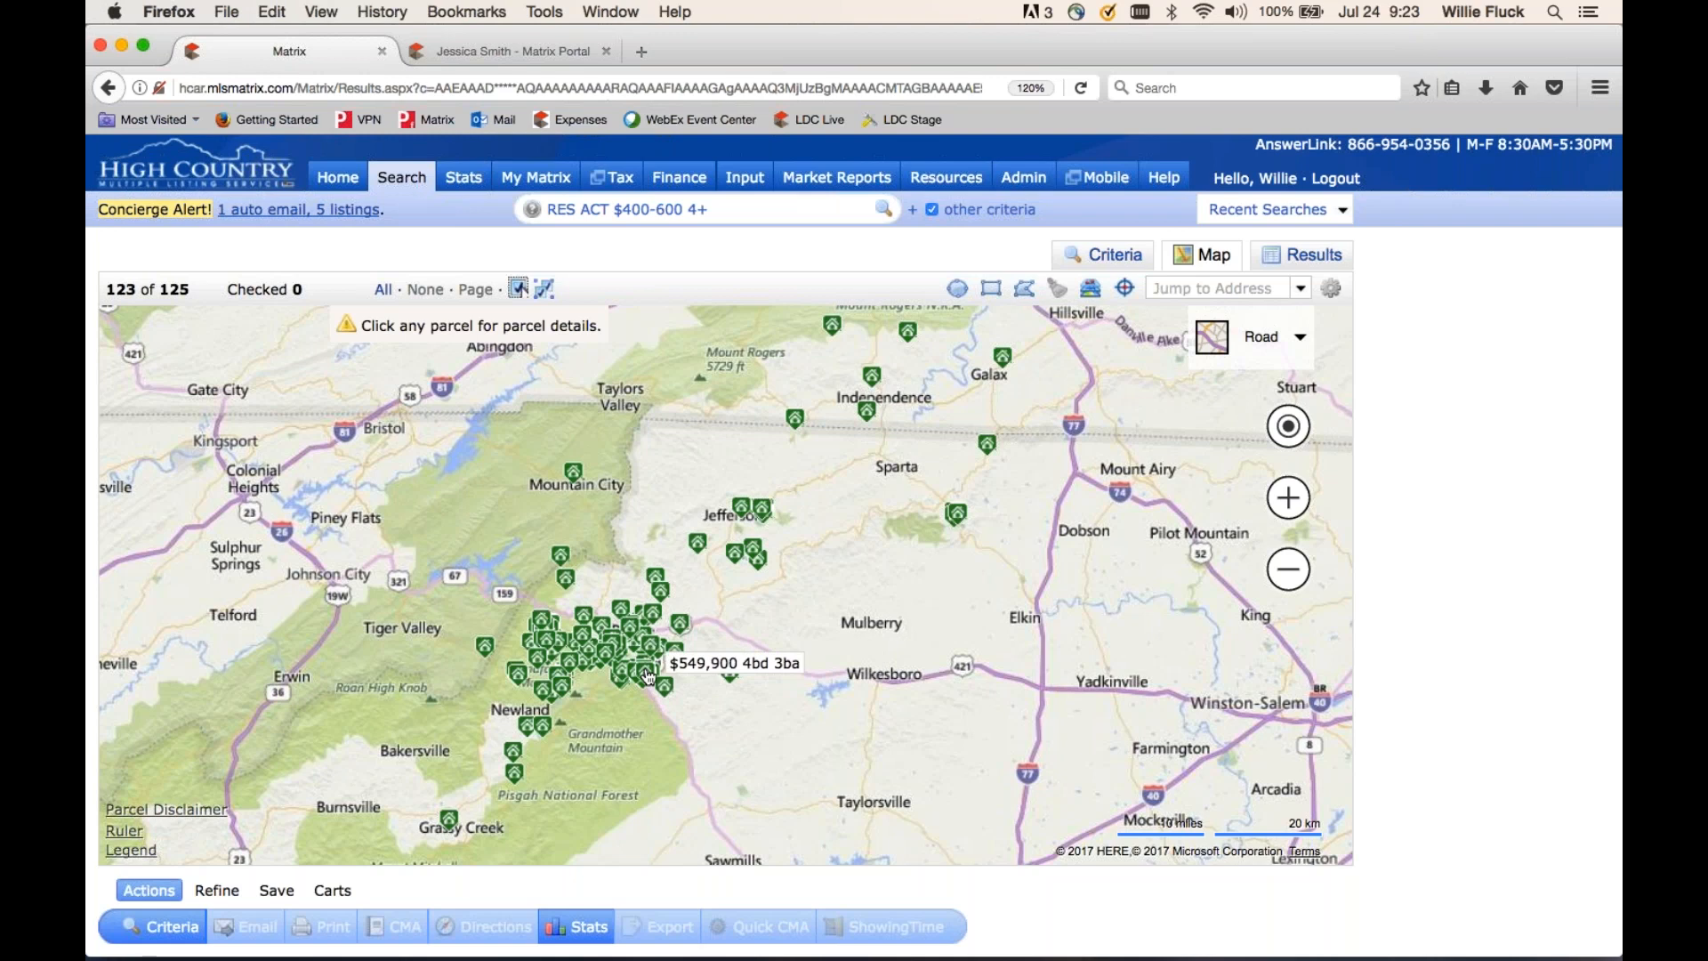
left_click(647, 676)
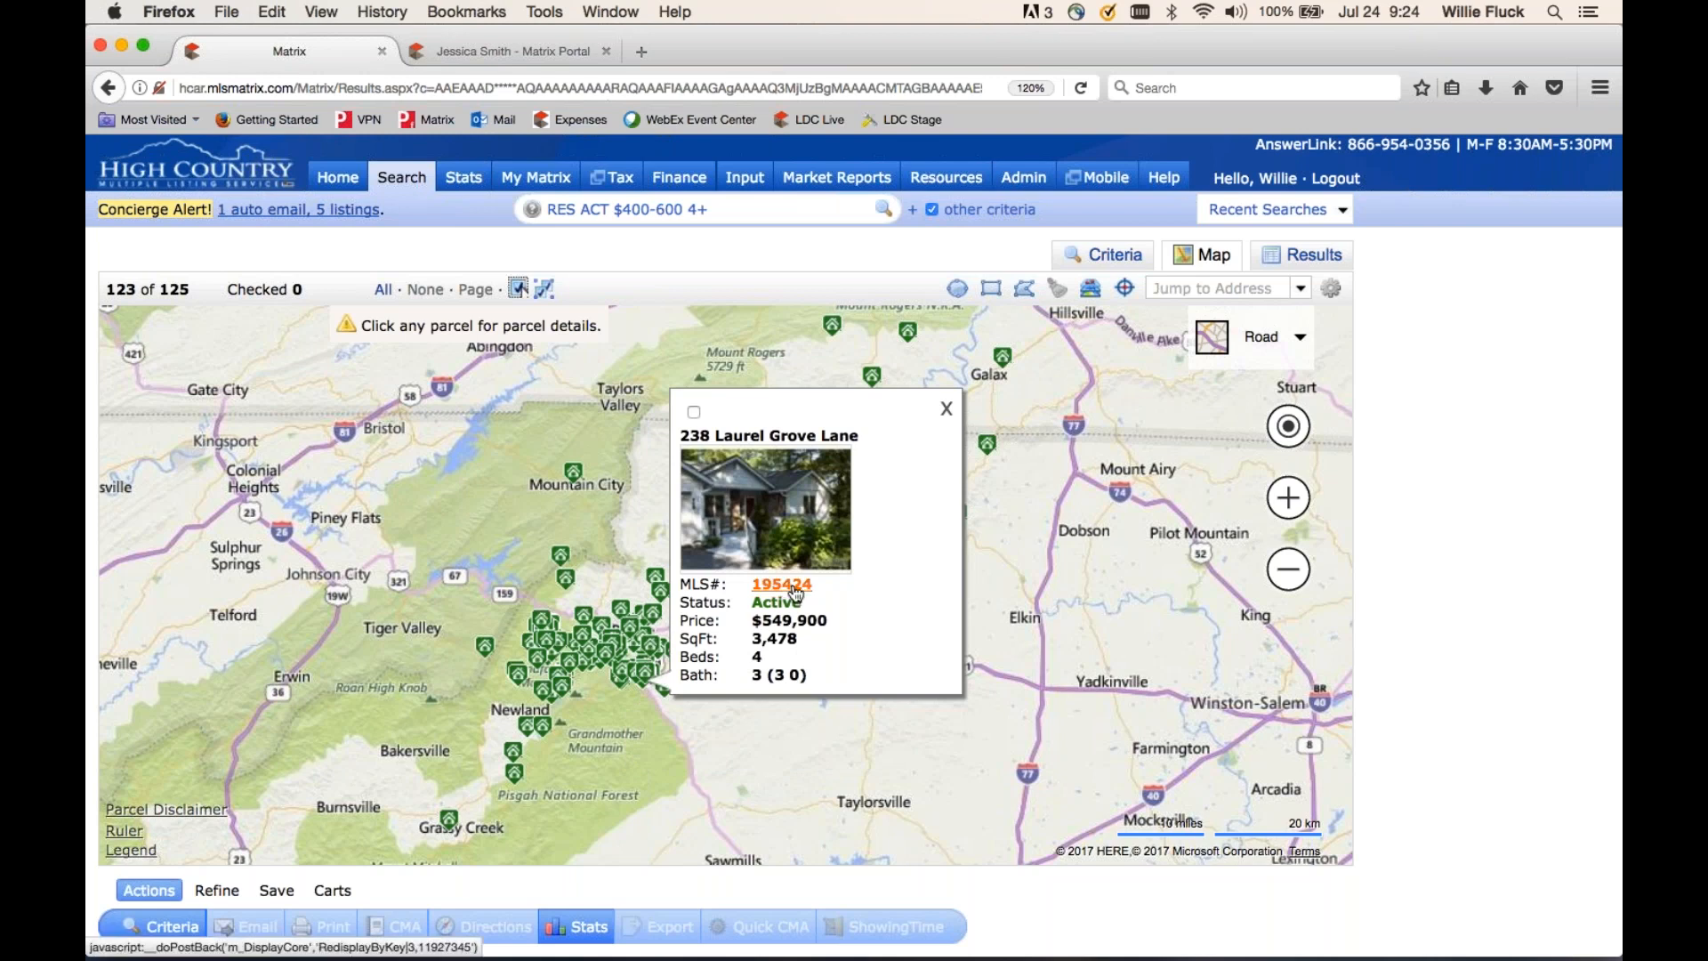
left_click(943, 412)
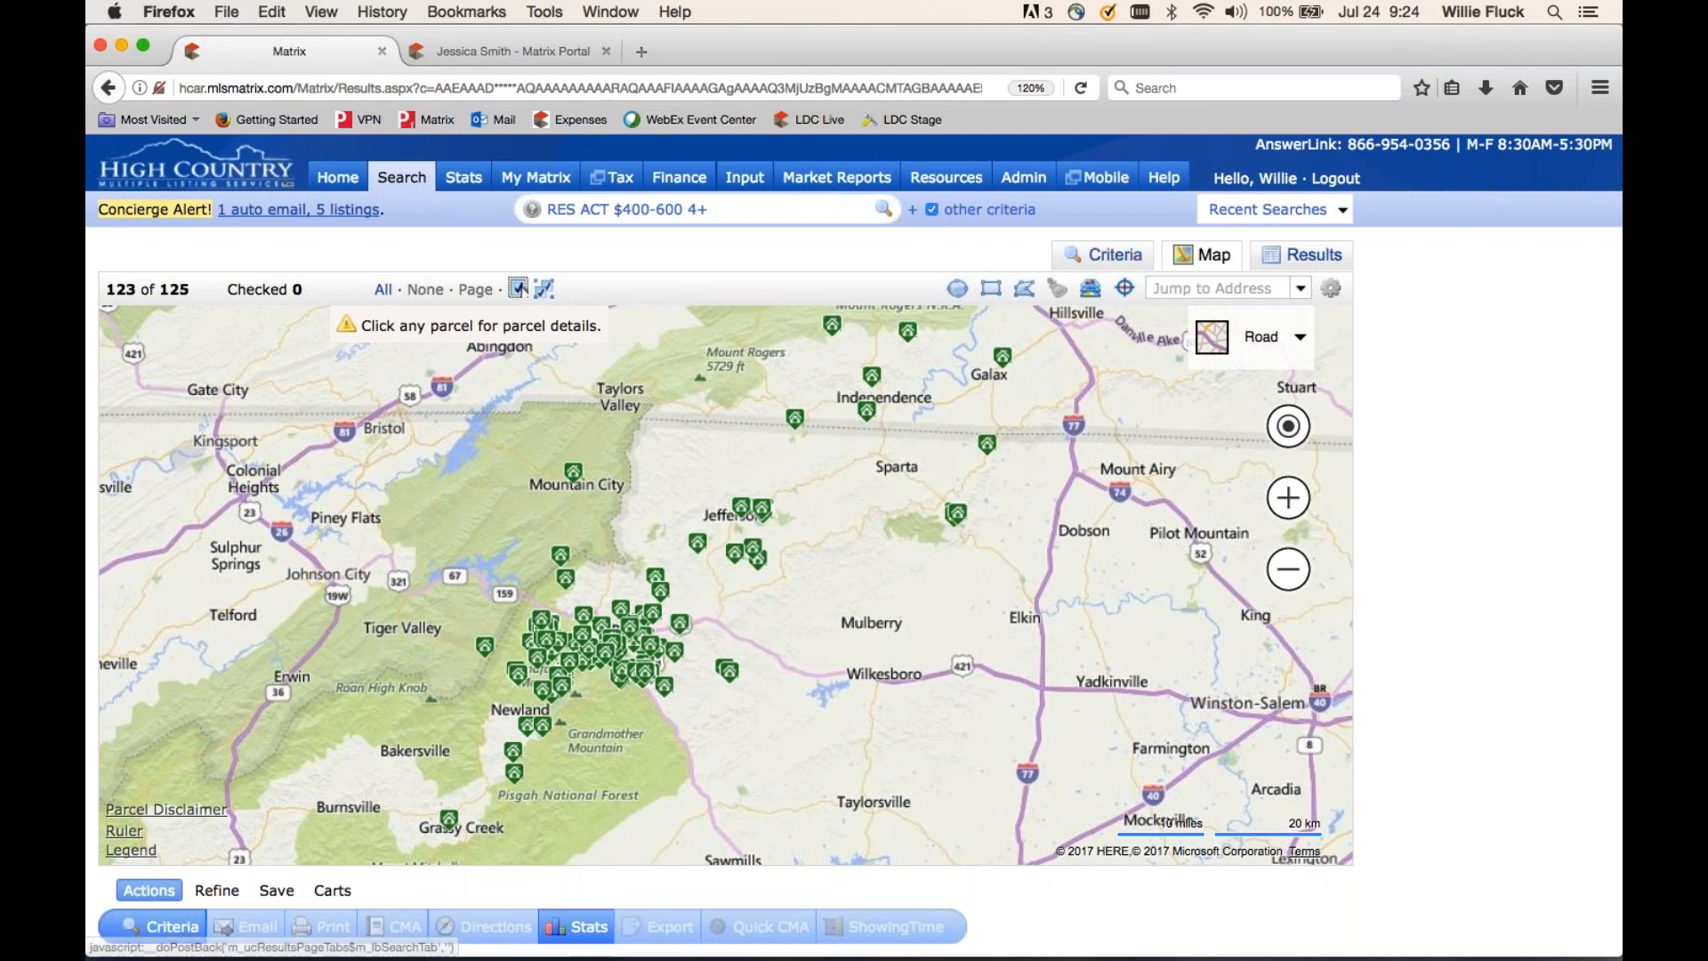
left_click(1315, 256)
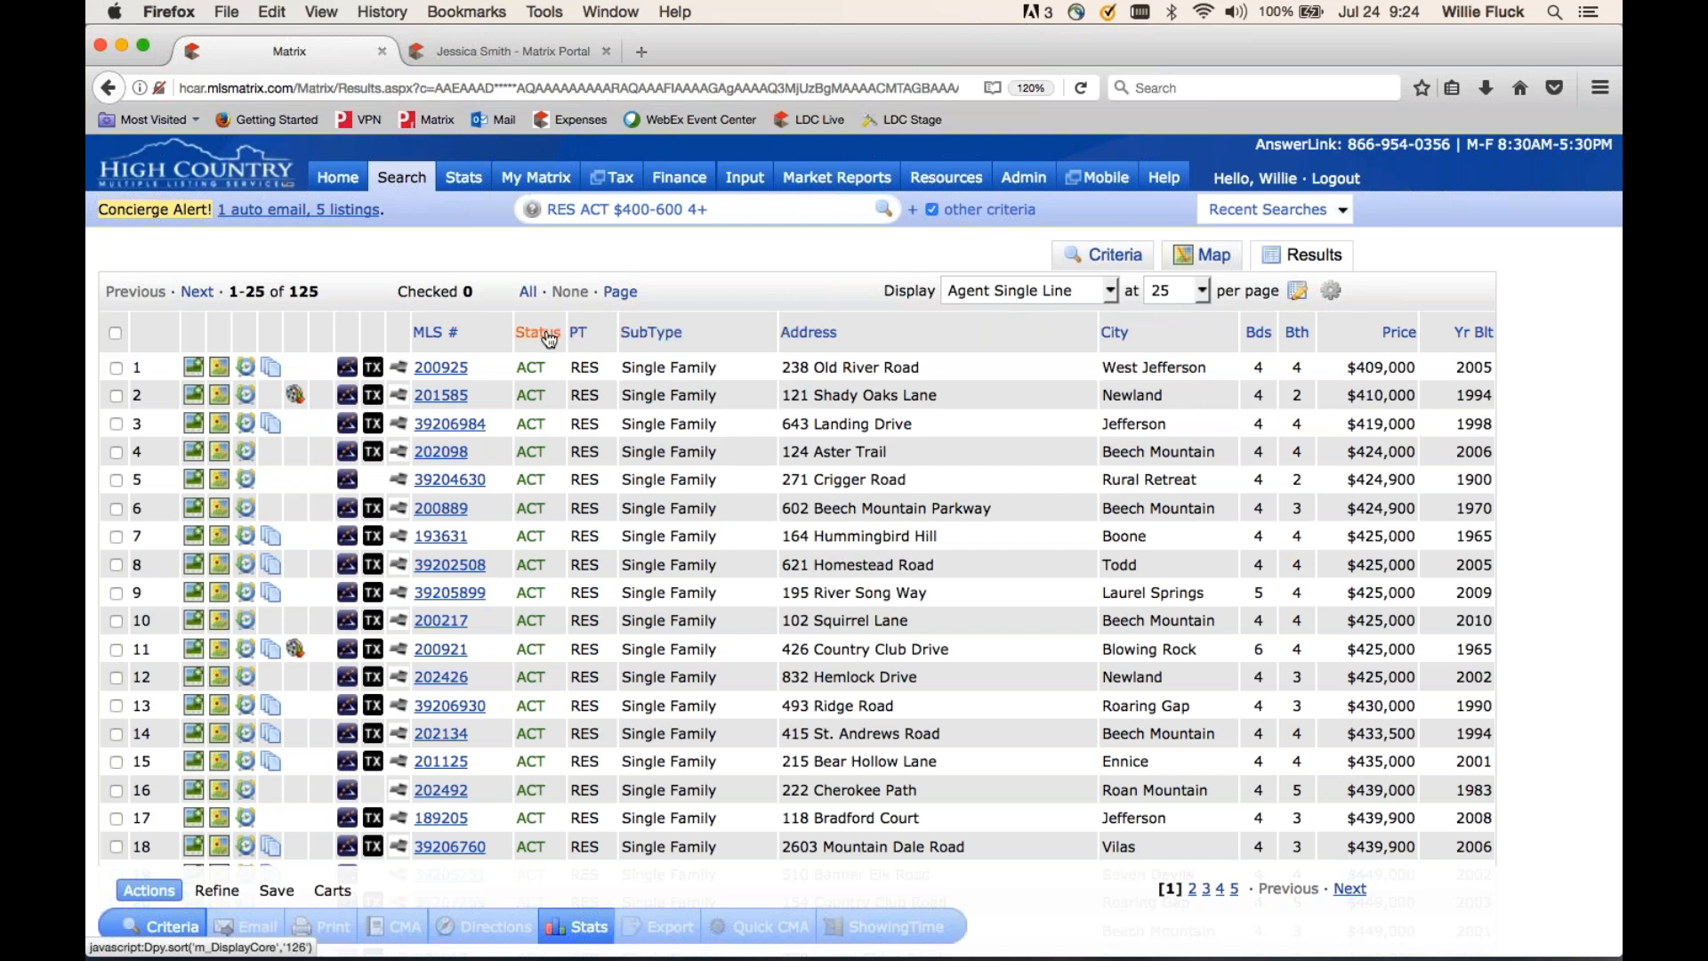
left_click(800, 339)
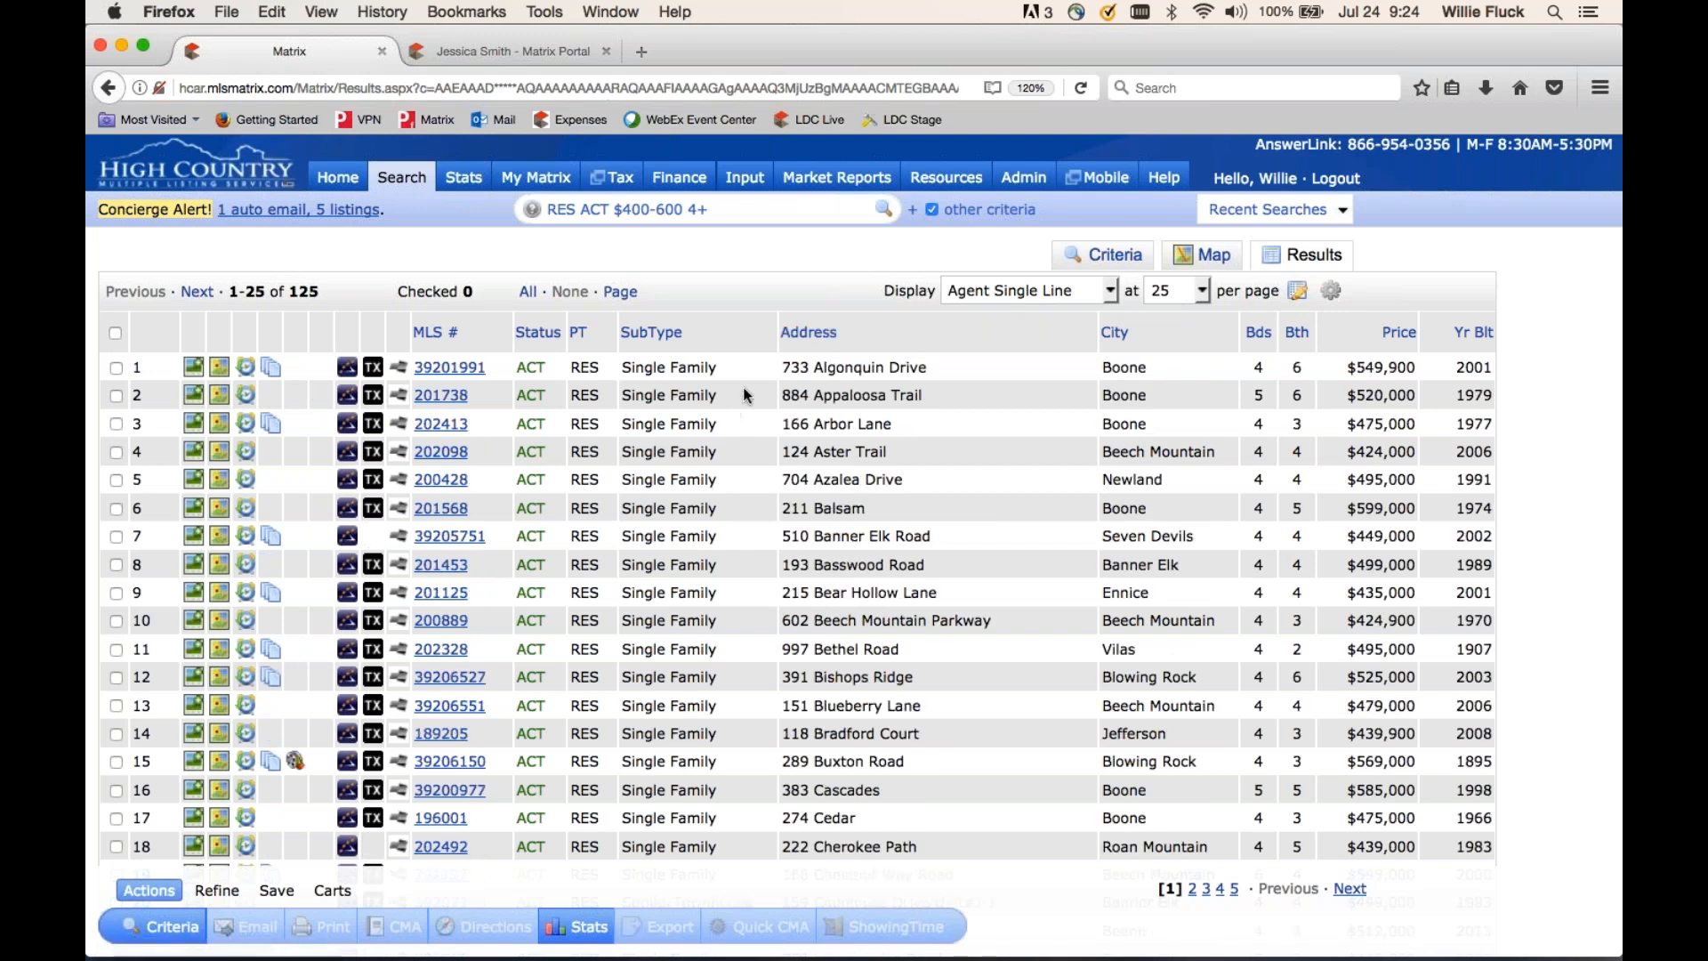
left_click(809, 336)
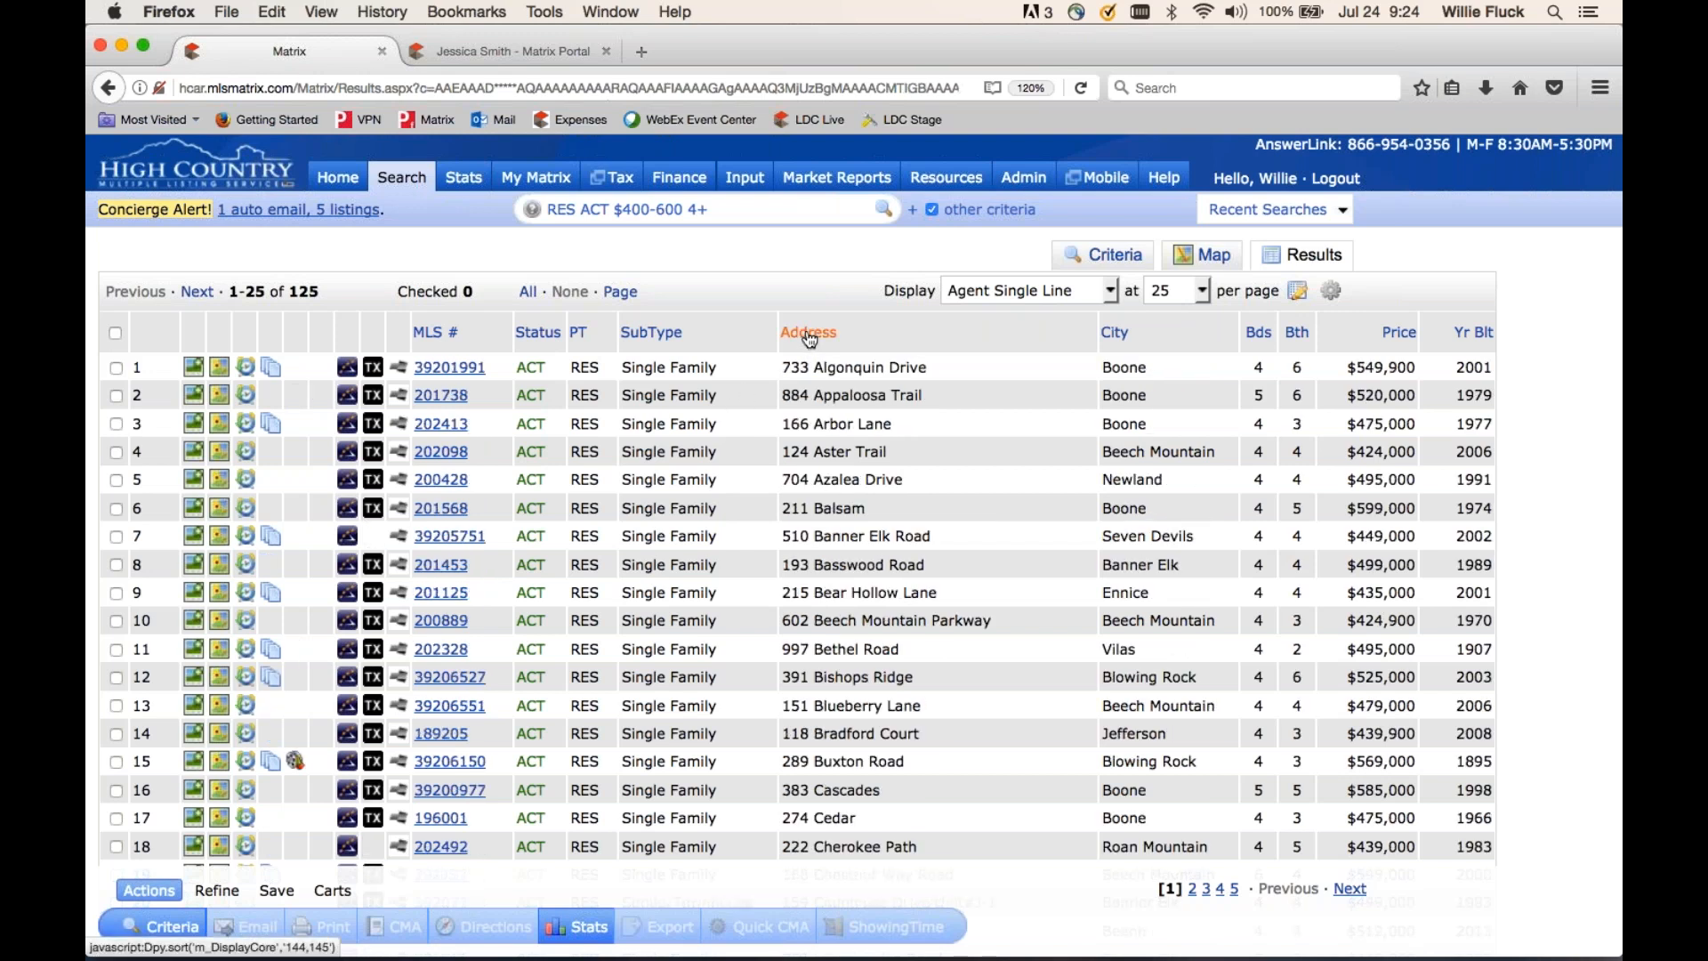
left_click(1399, 338)
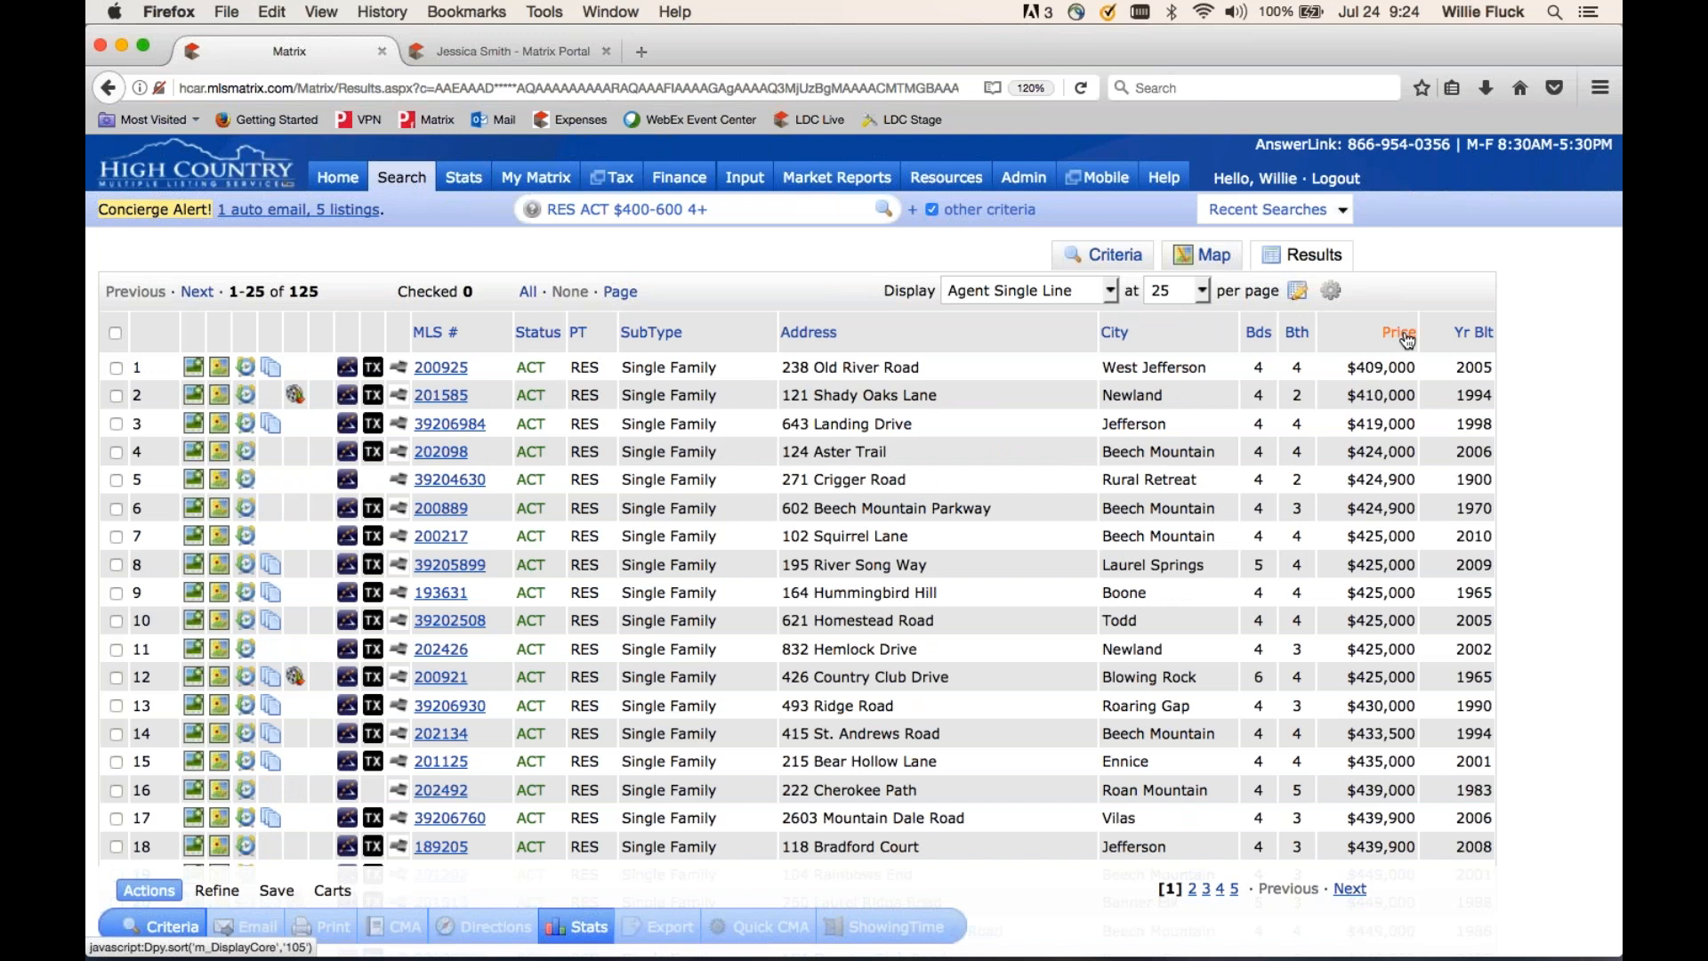
left_click(1406, 340)
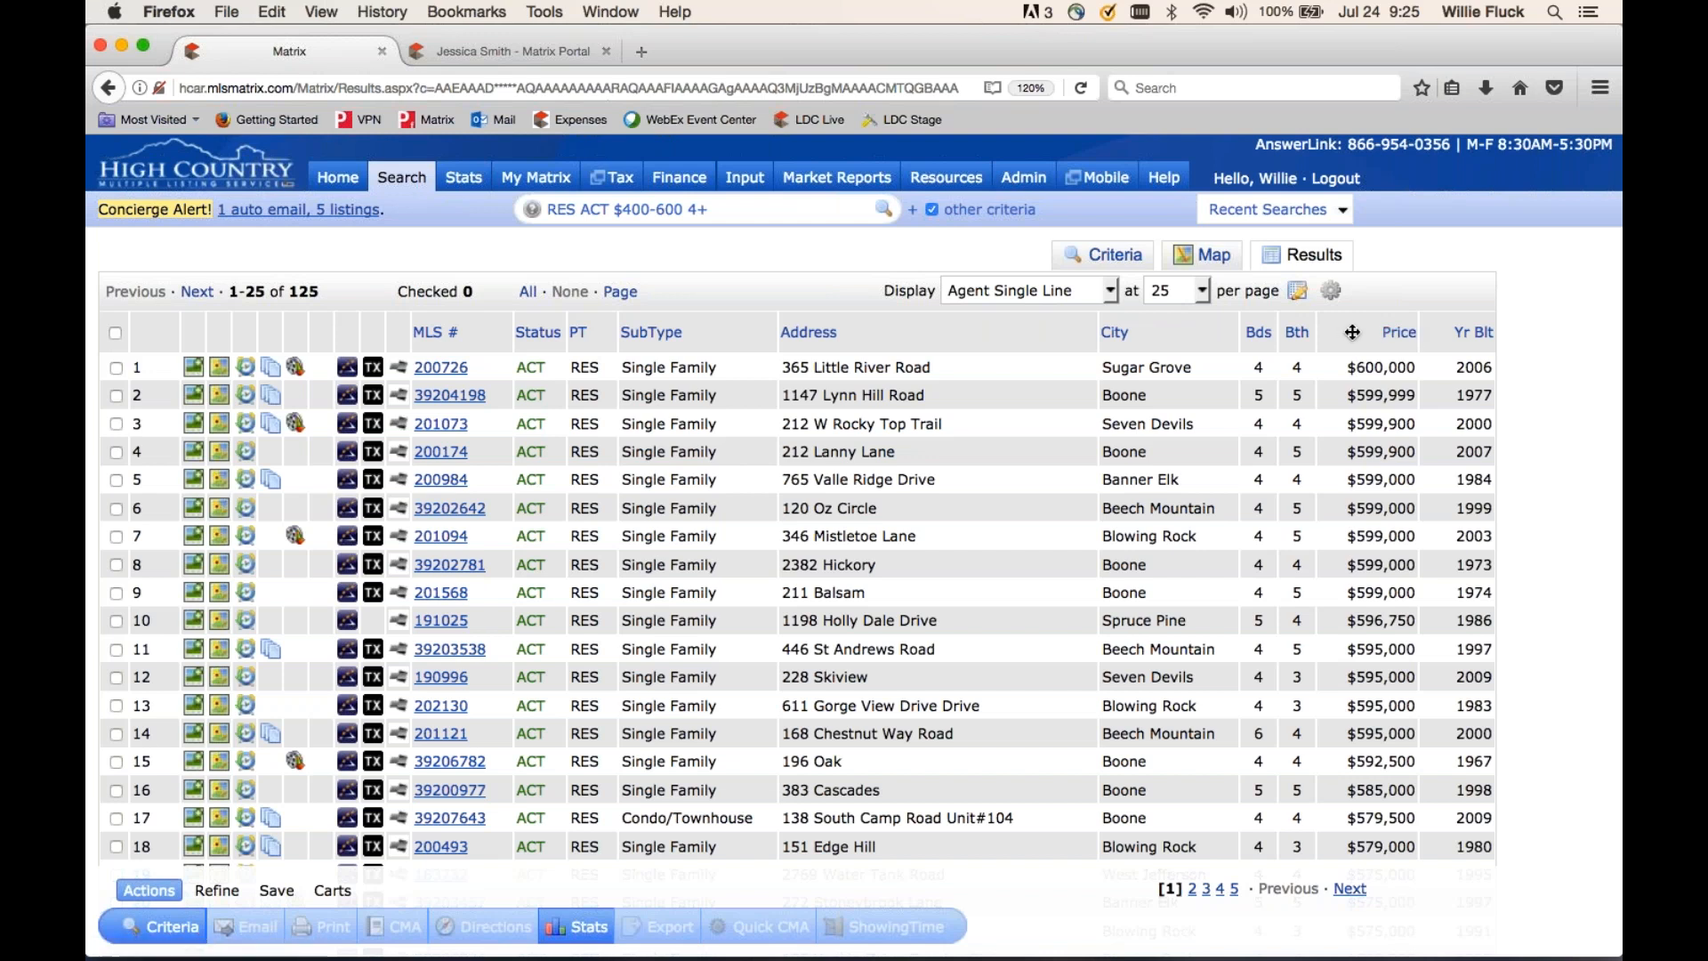
- Move the Price, Bds and Bth columns to the front of the grid, ahead of MLS #
left_click_drag(1351, 332, 439, 315)
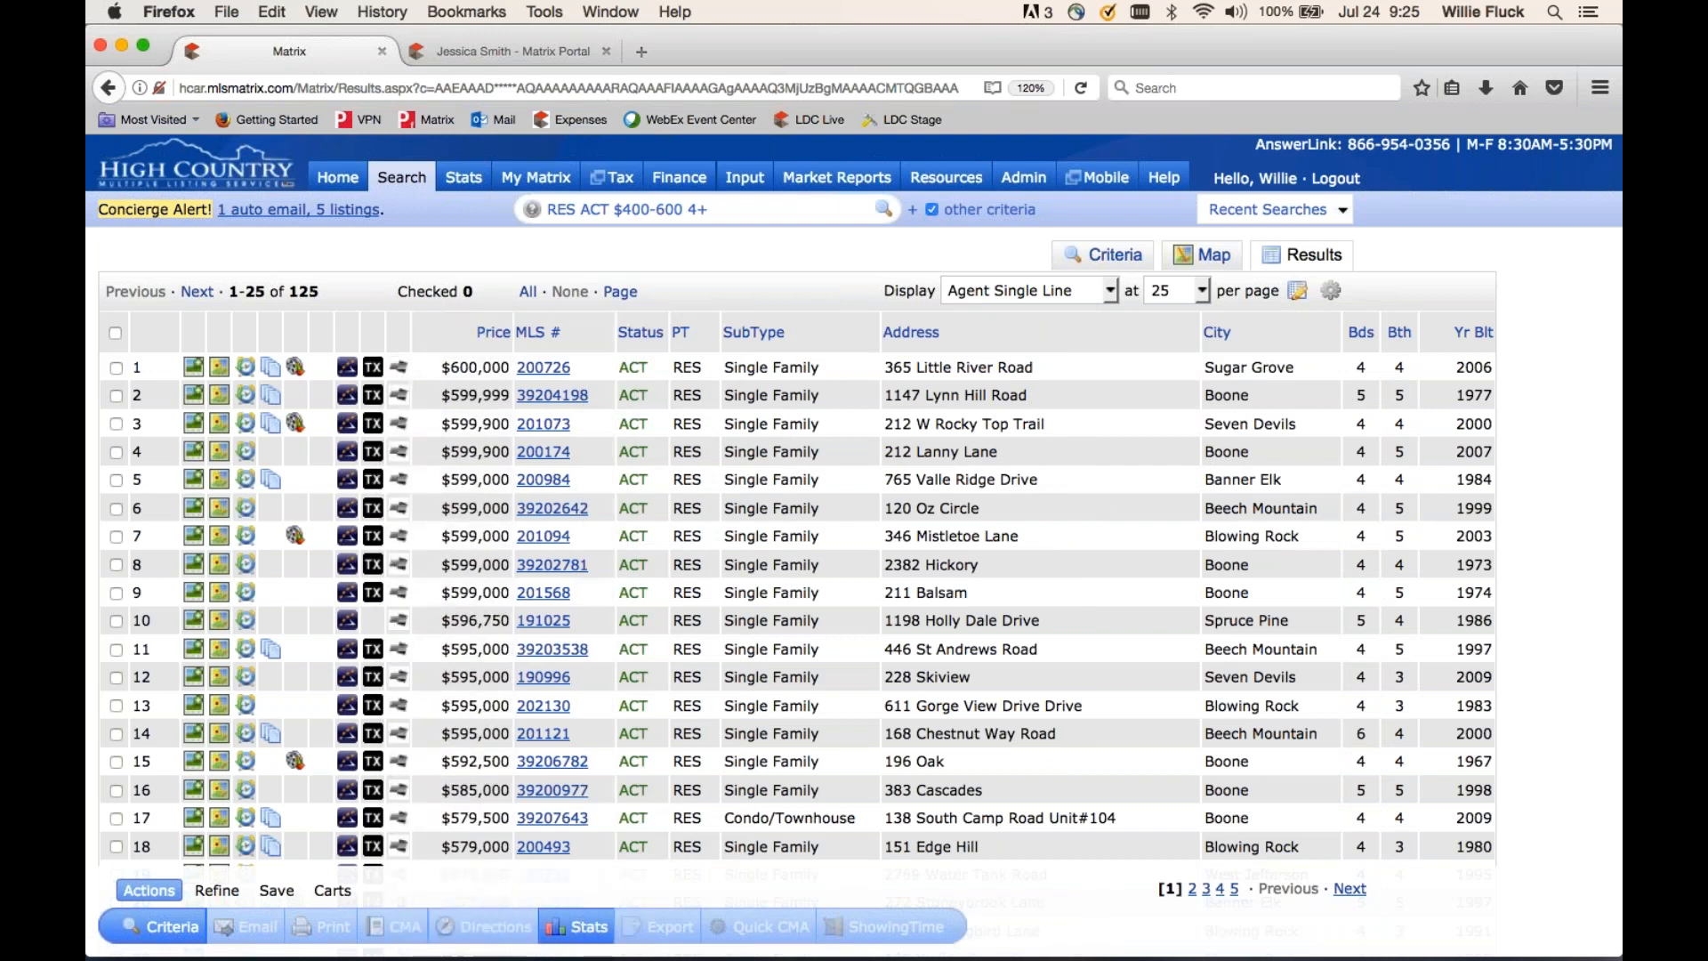
left_click_drag(1360, 331, 525, 317)
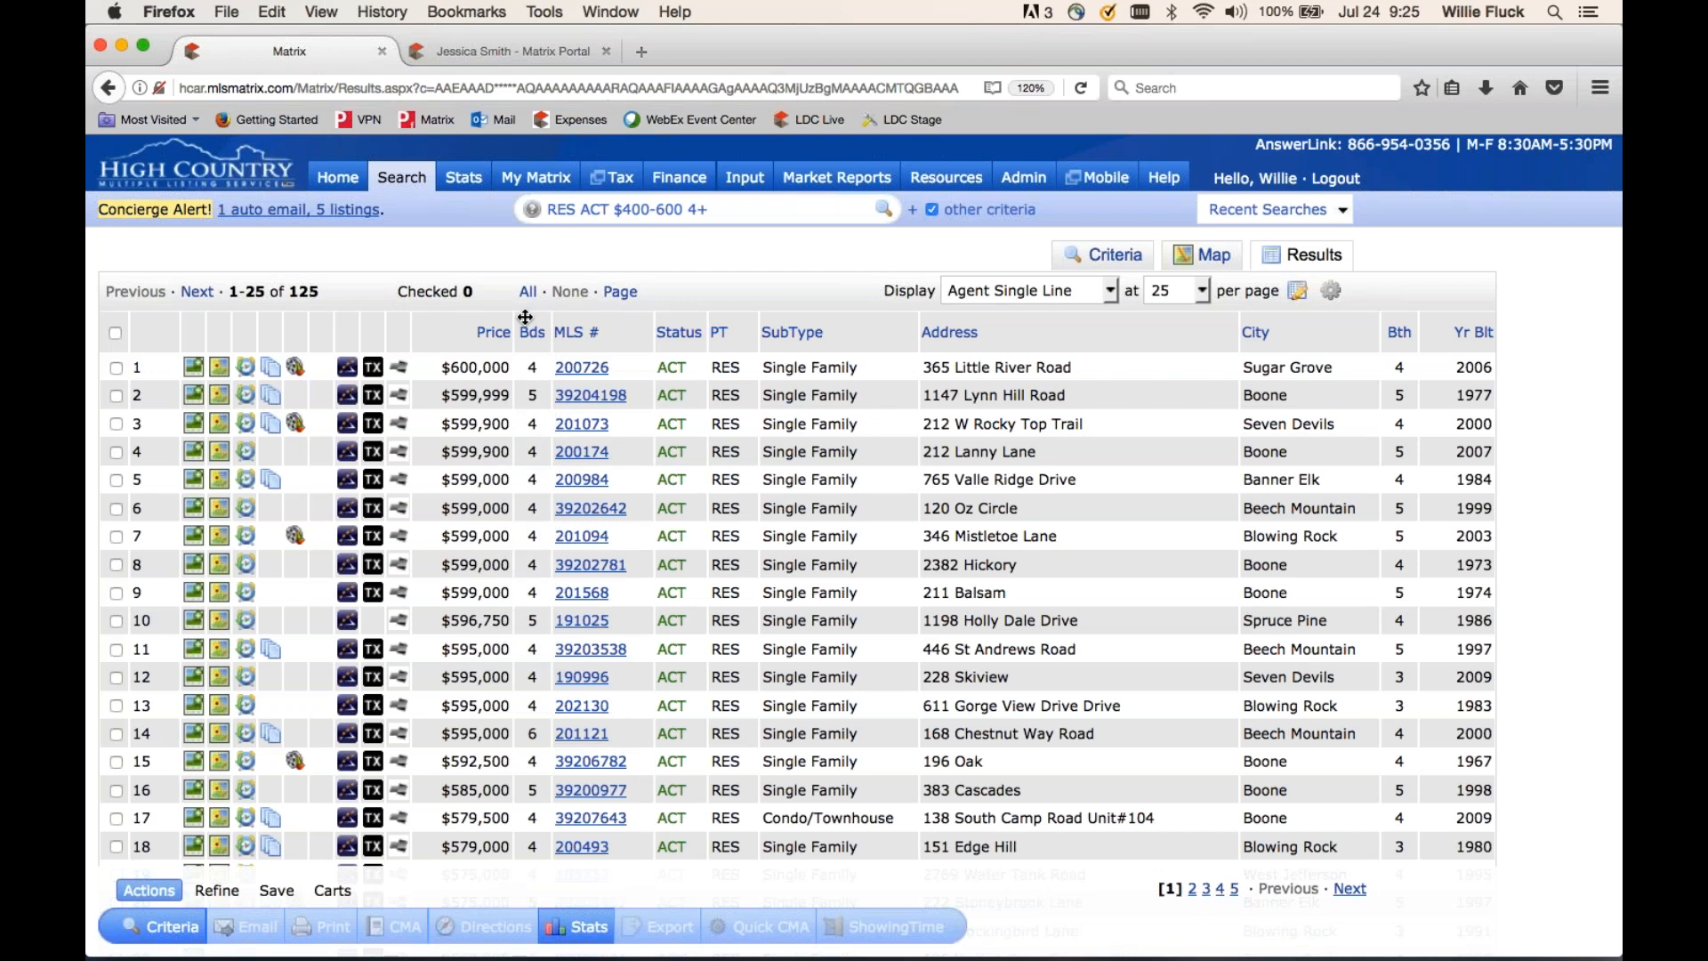
left_click_drag(1392, 335, 566, 317)
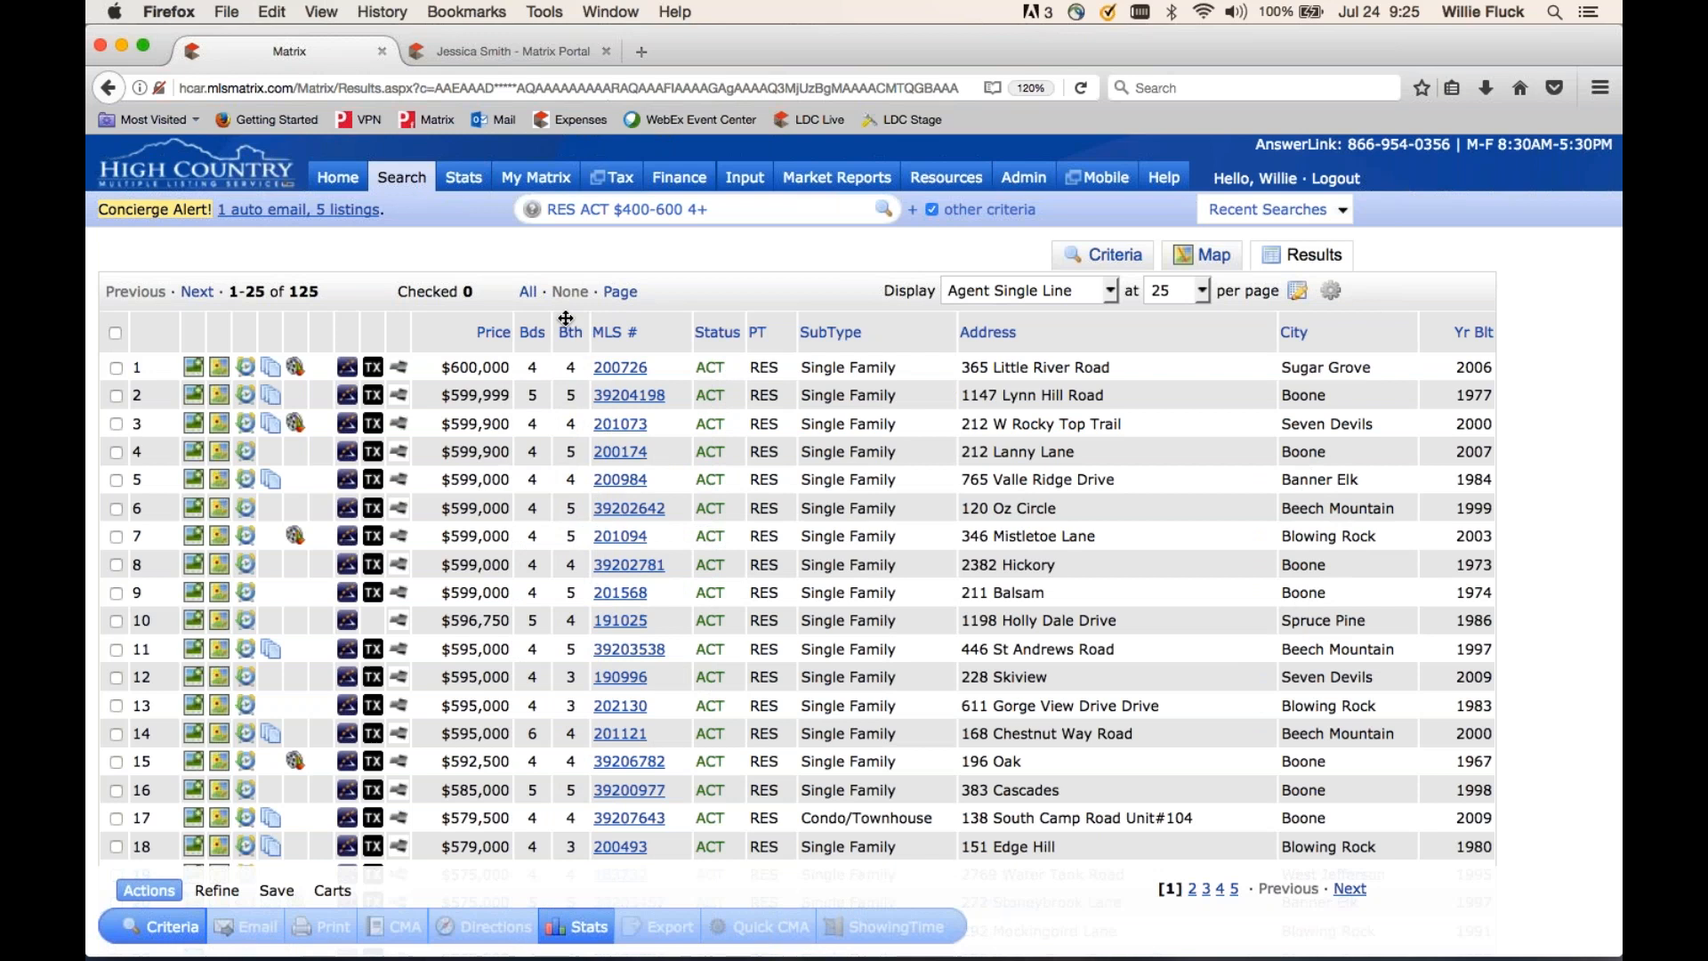
left_click(1349, 332)
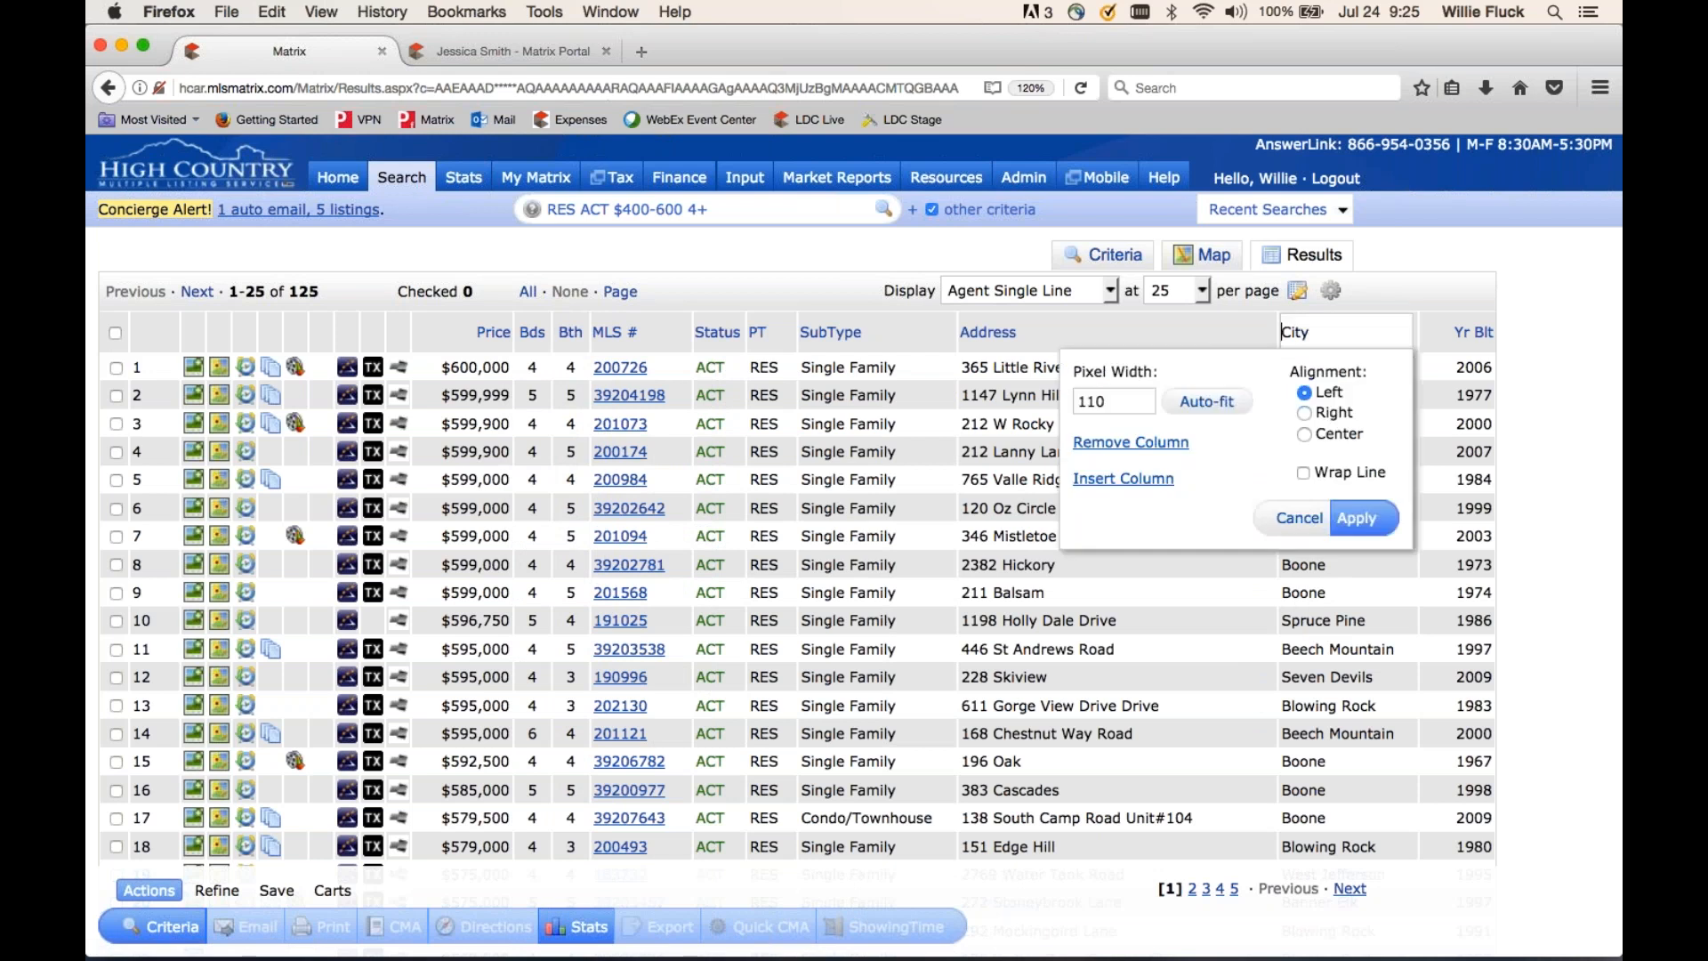
- Remove the City column, insert a Postal Code column after Address, and narrow Address
left_click(1116, 443)
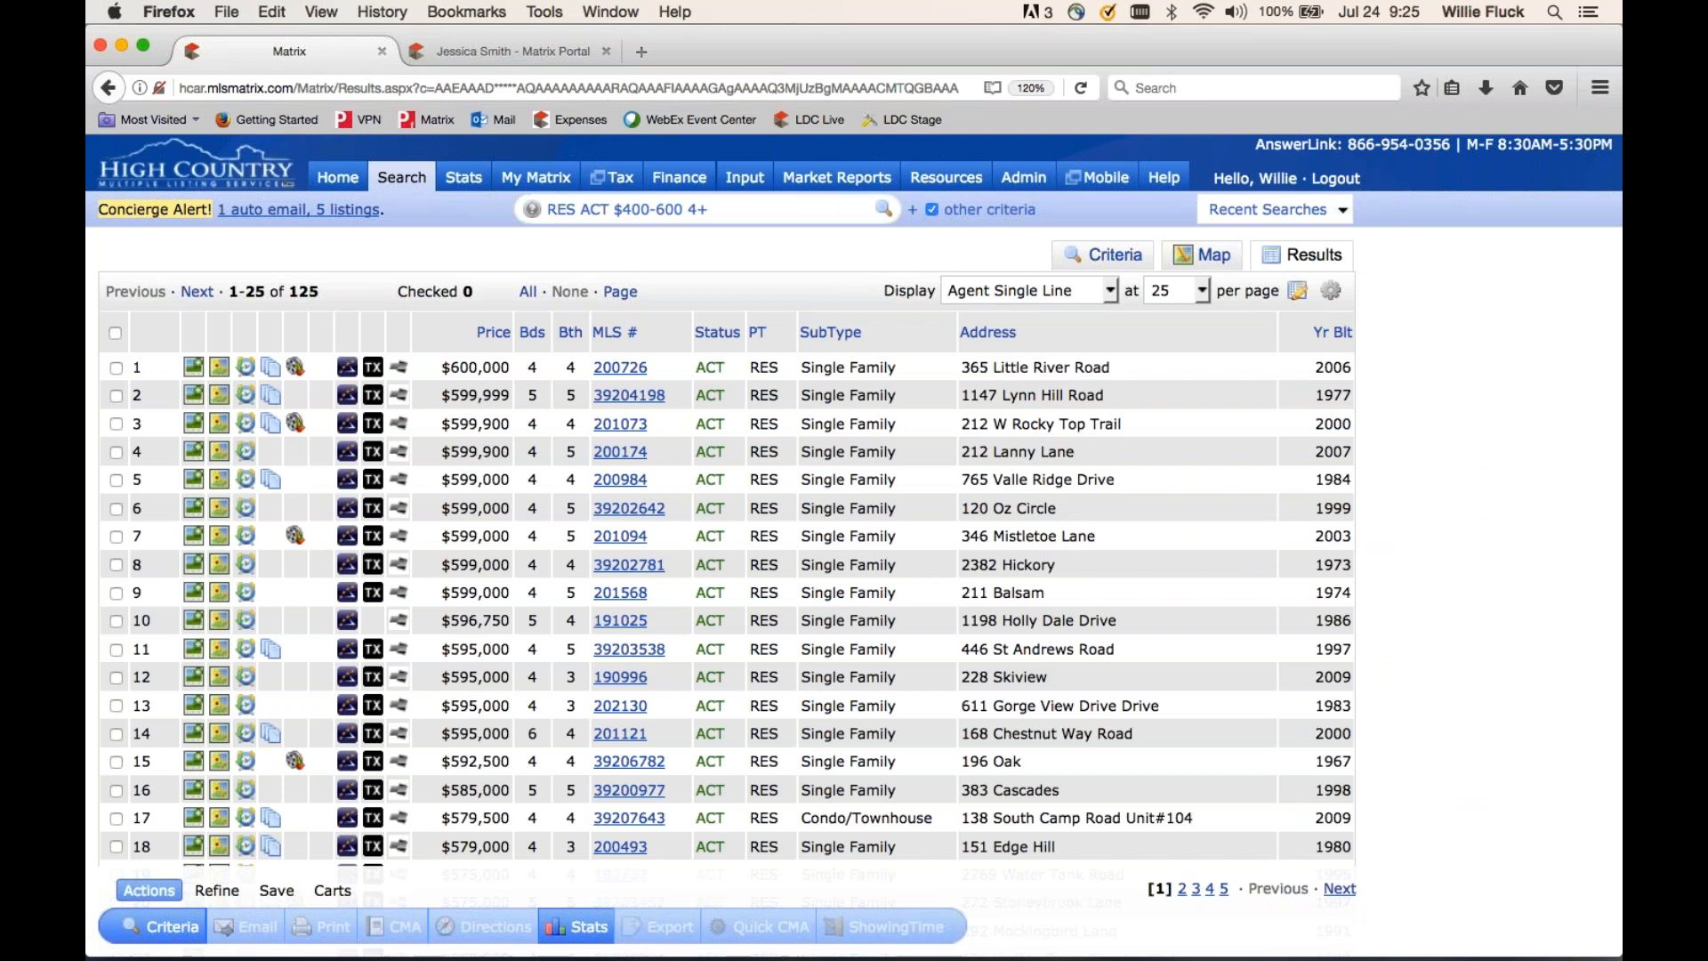
left_click(1175, 331)
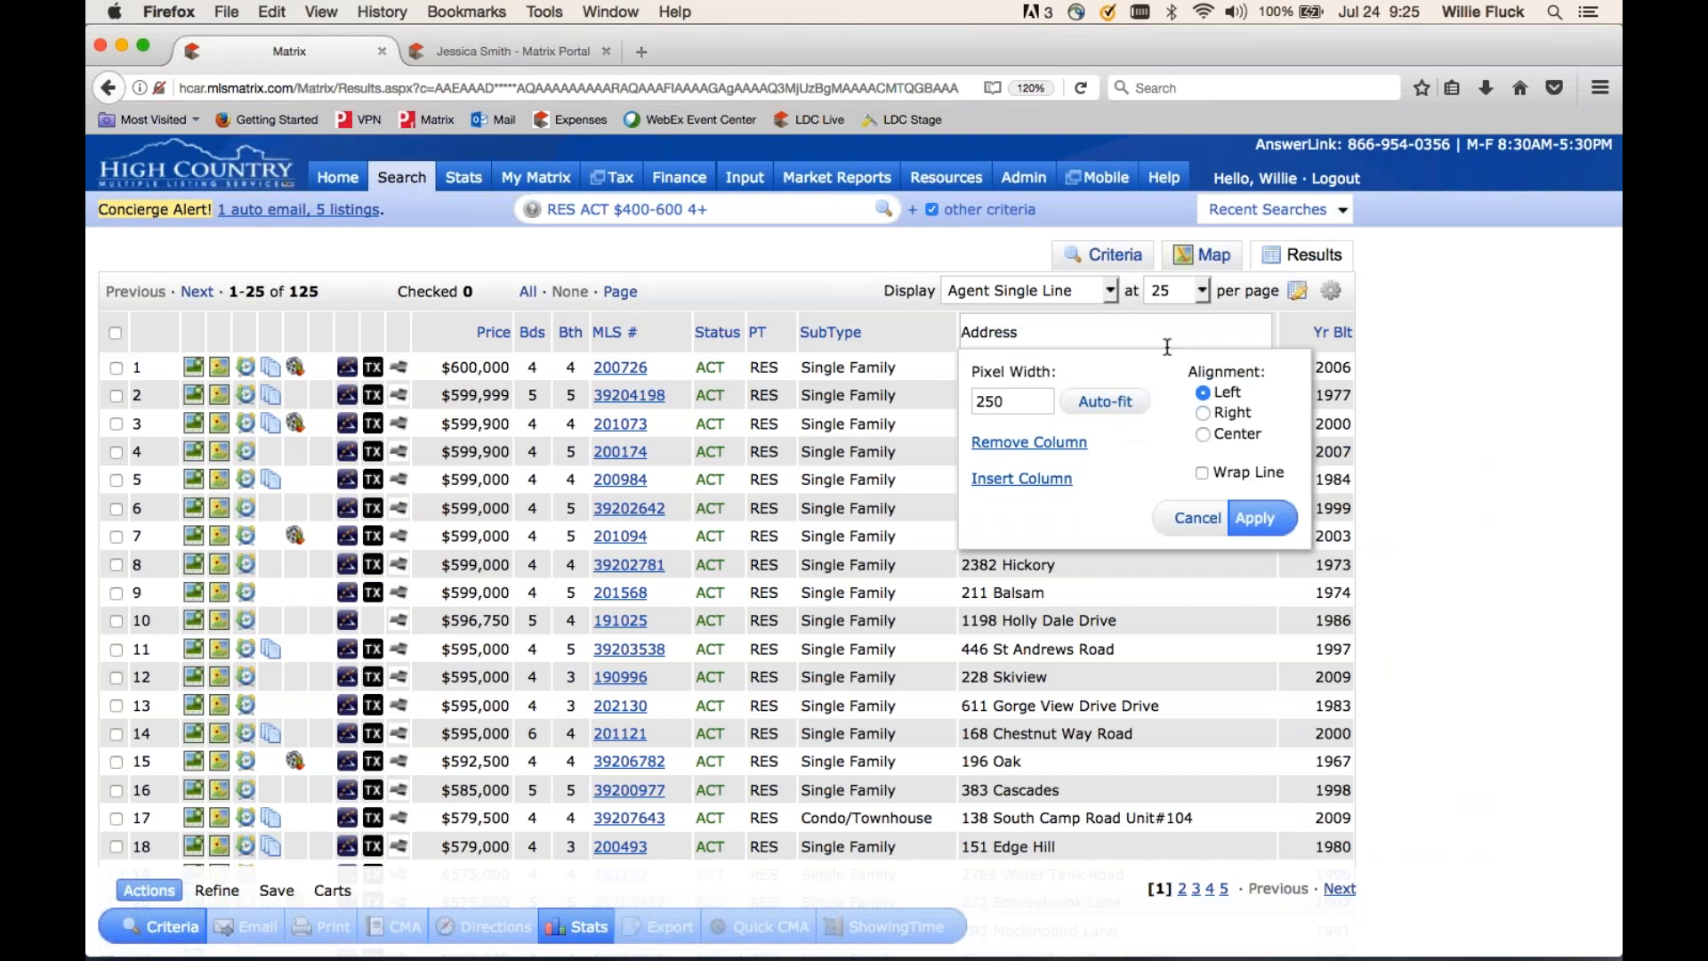
left_click(1023, 480)
type("cod")
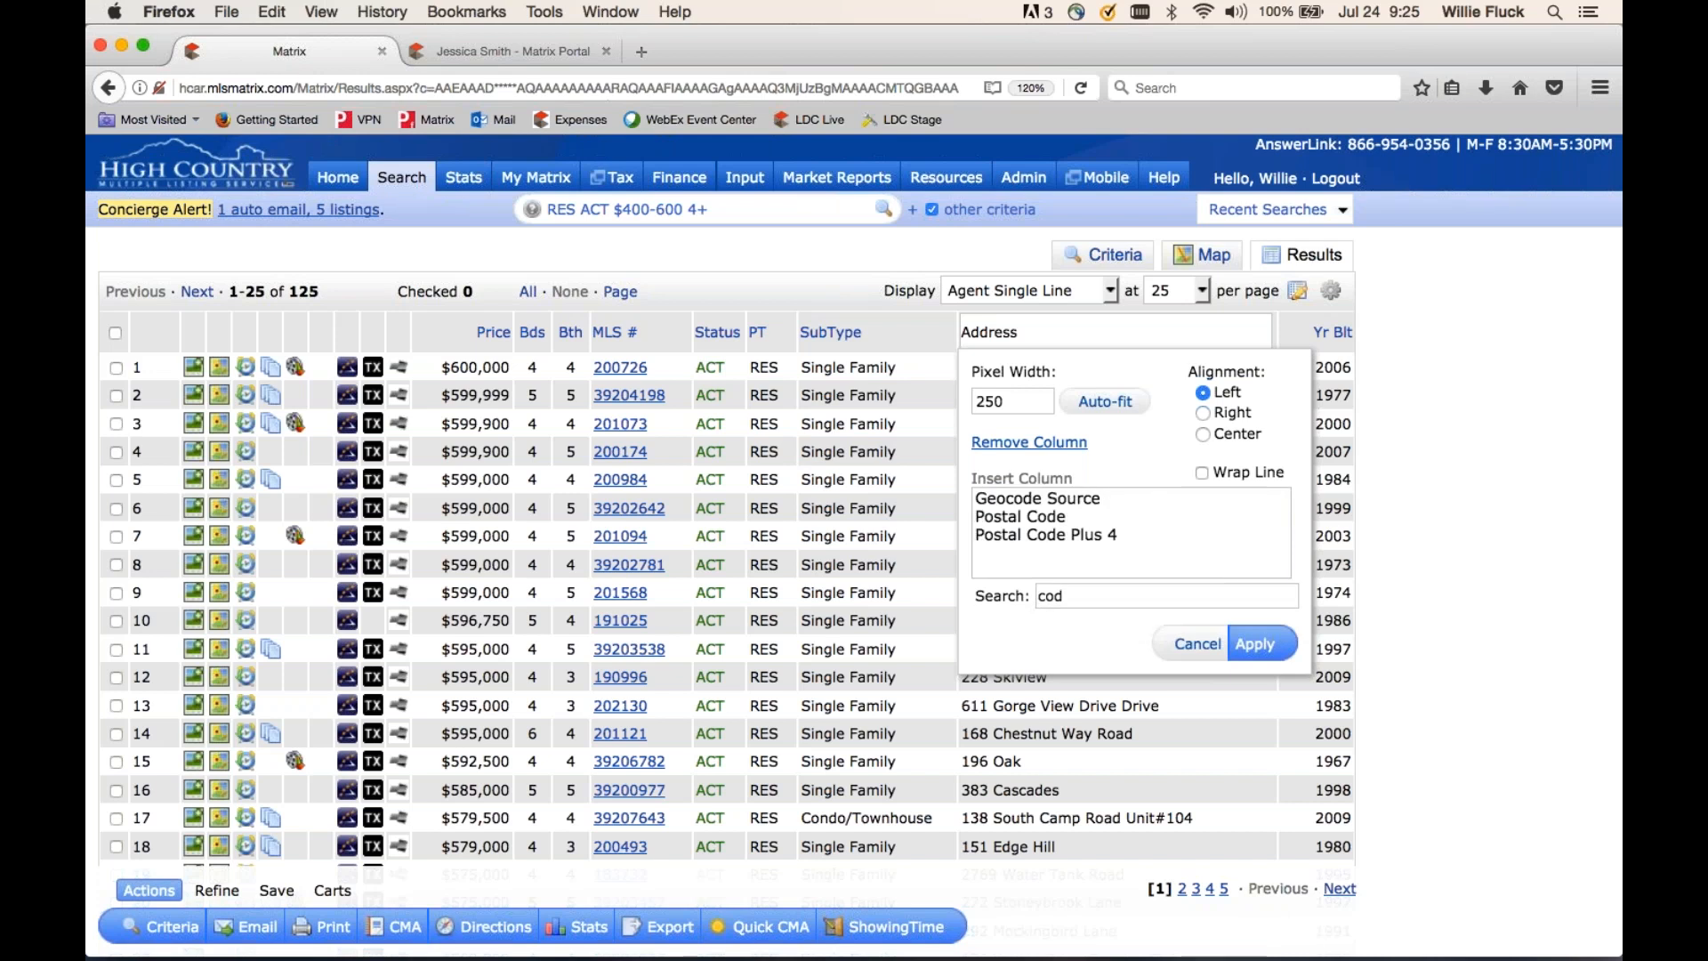
left_click(1050, 516)
left_click(1256, 644)
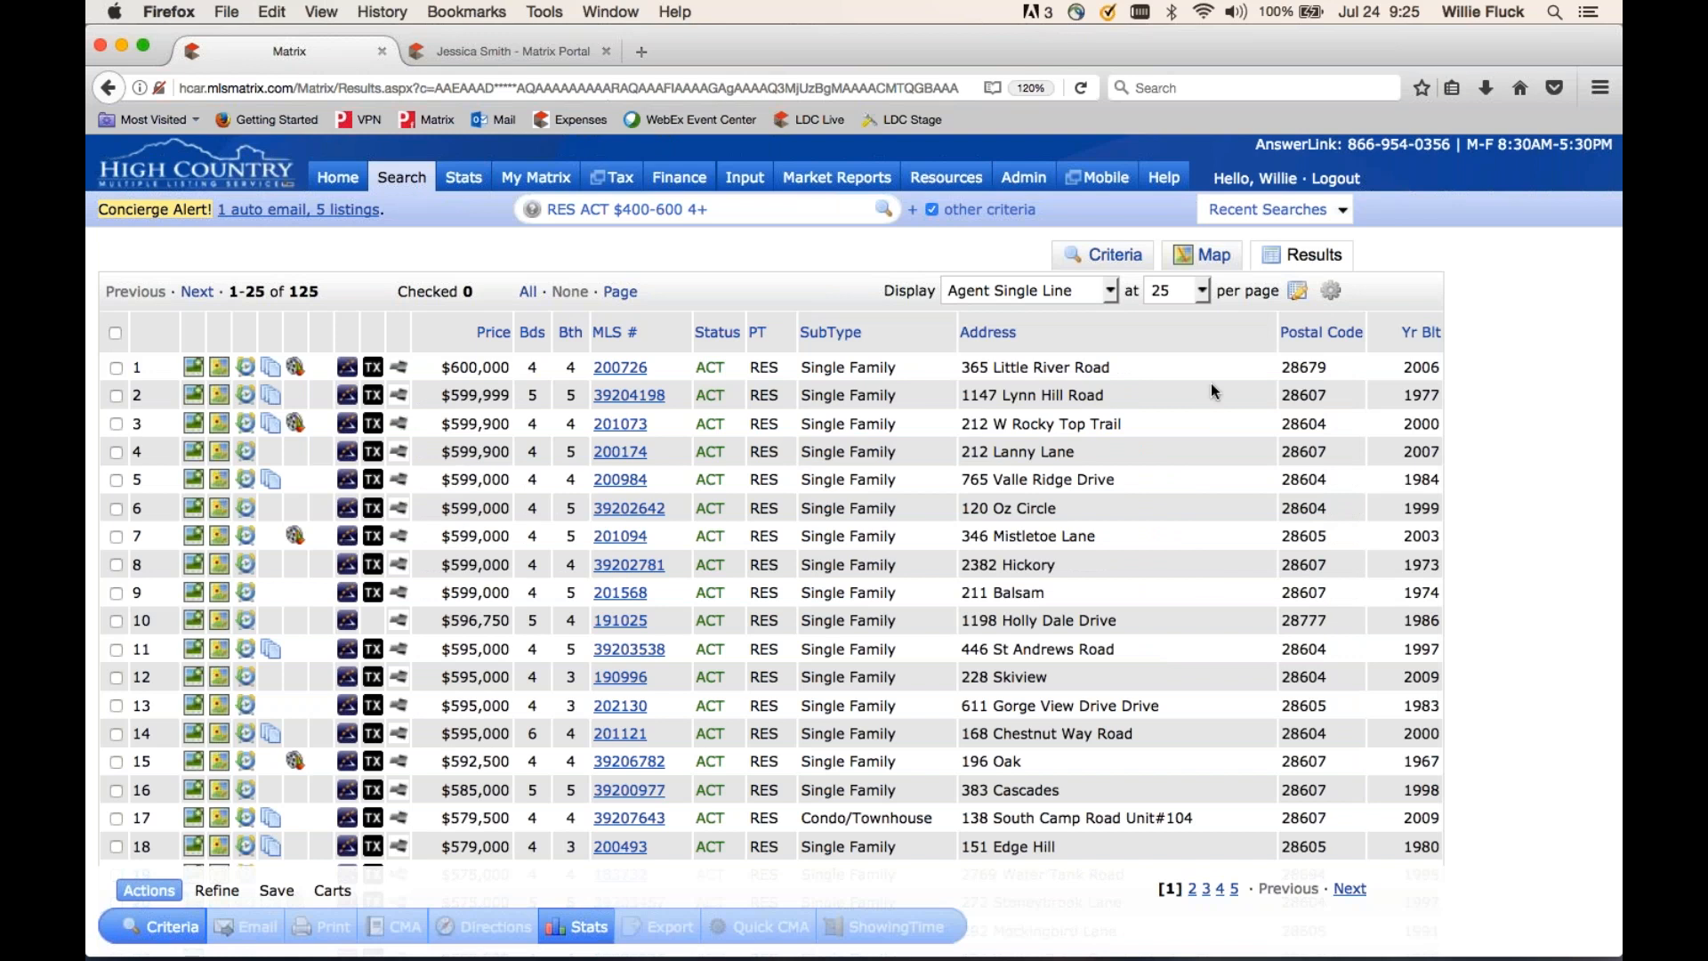
mouse_move(1277, 334)
left_mouse_down()
mouse_move(1172, 351)
mouse_move(1294, 349)
mouse_move(1261, 348)
left_mouse_up()
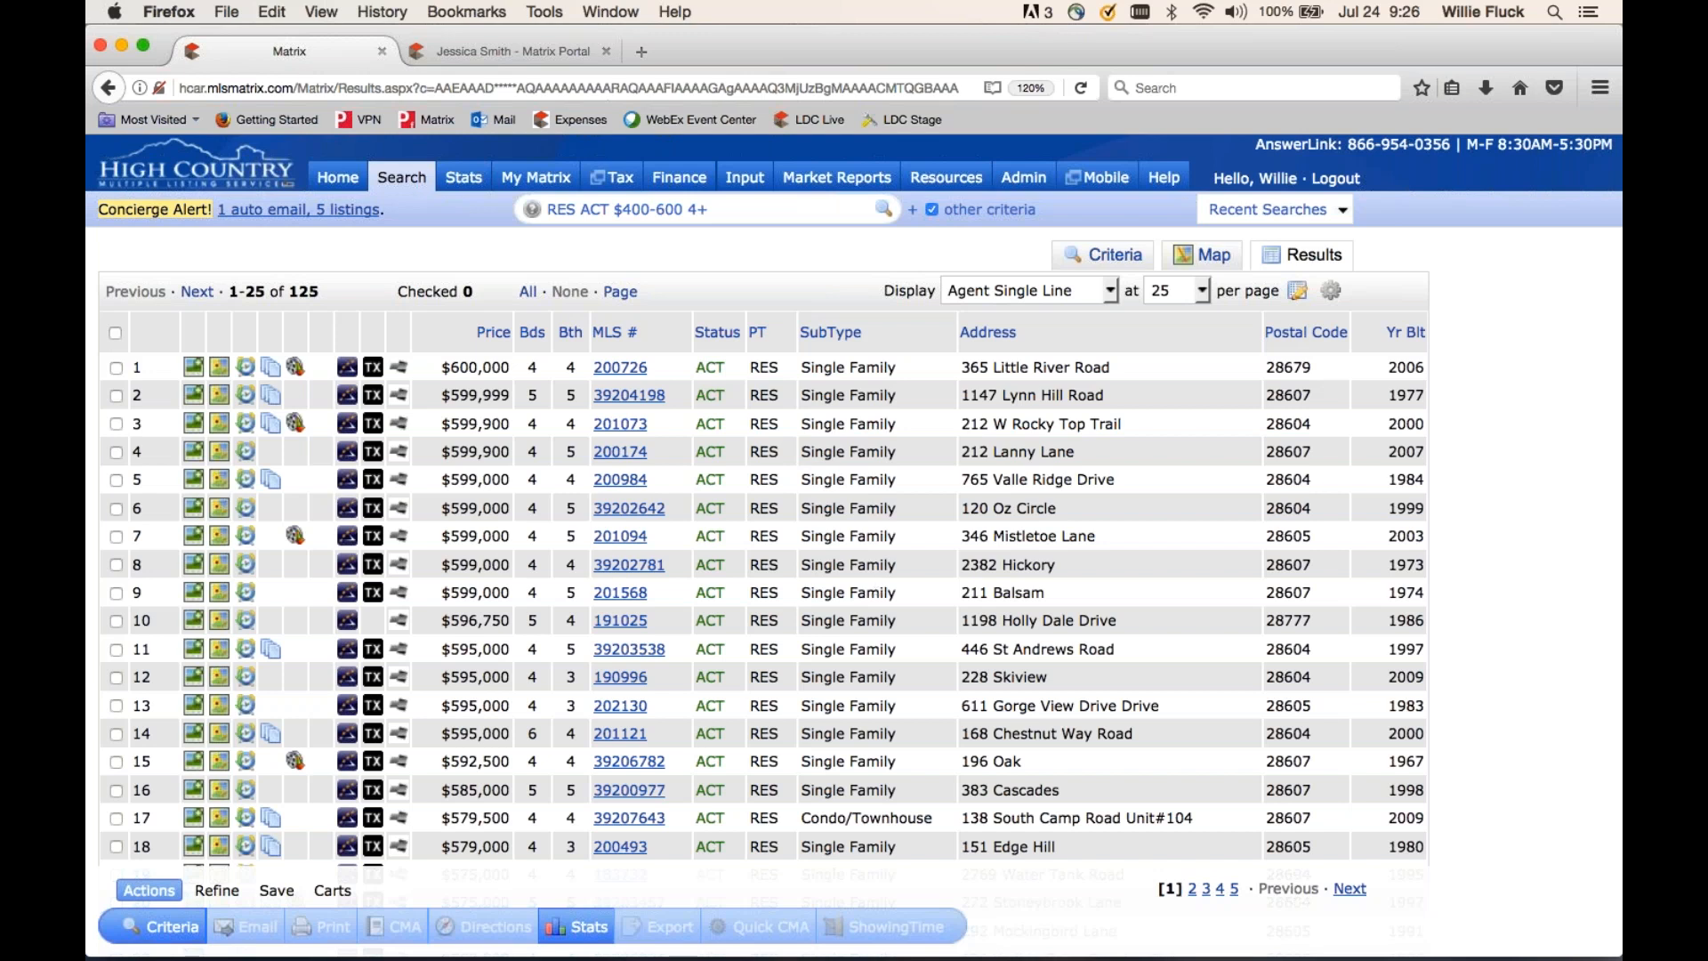
- Save the customised columns as a copy named 'My Display' and confirm it is the active display
left_click(1299, 296)
left_click_drag(1163, 335, 1007, 335)
type("M")
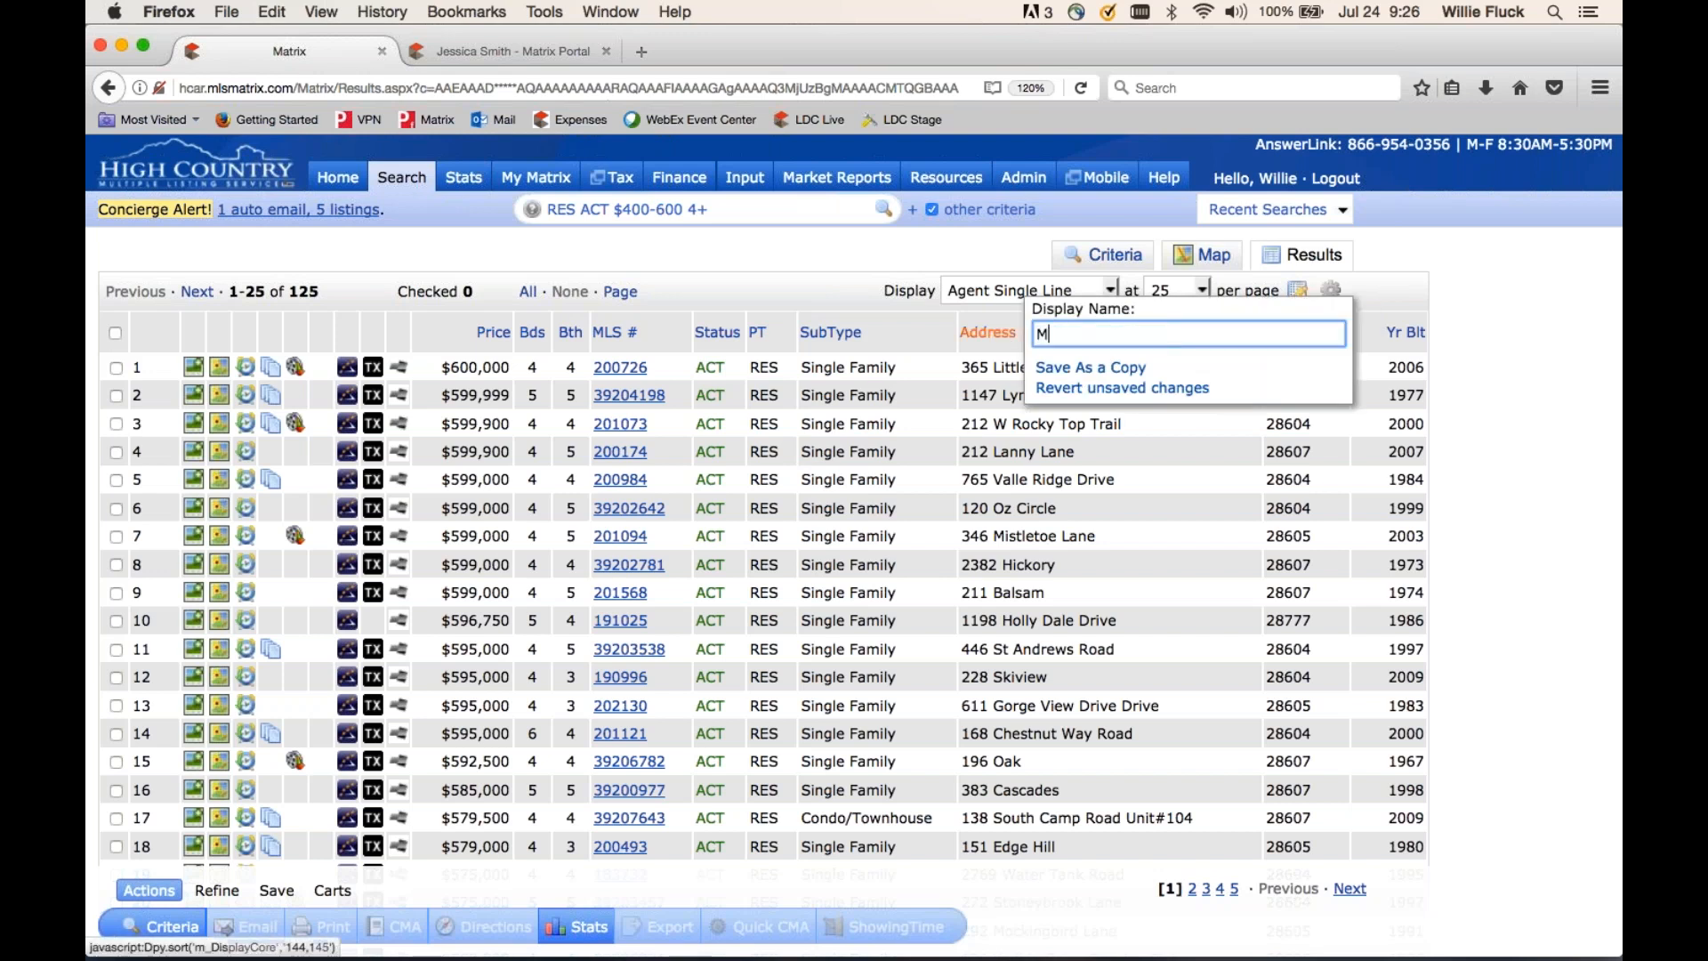
type("y Display")
left_click(1058, 368)
left_click(1027, 291)
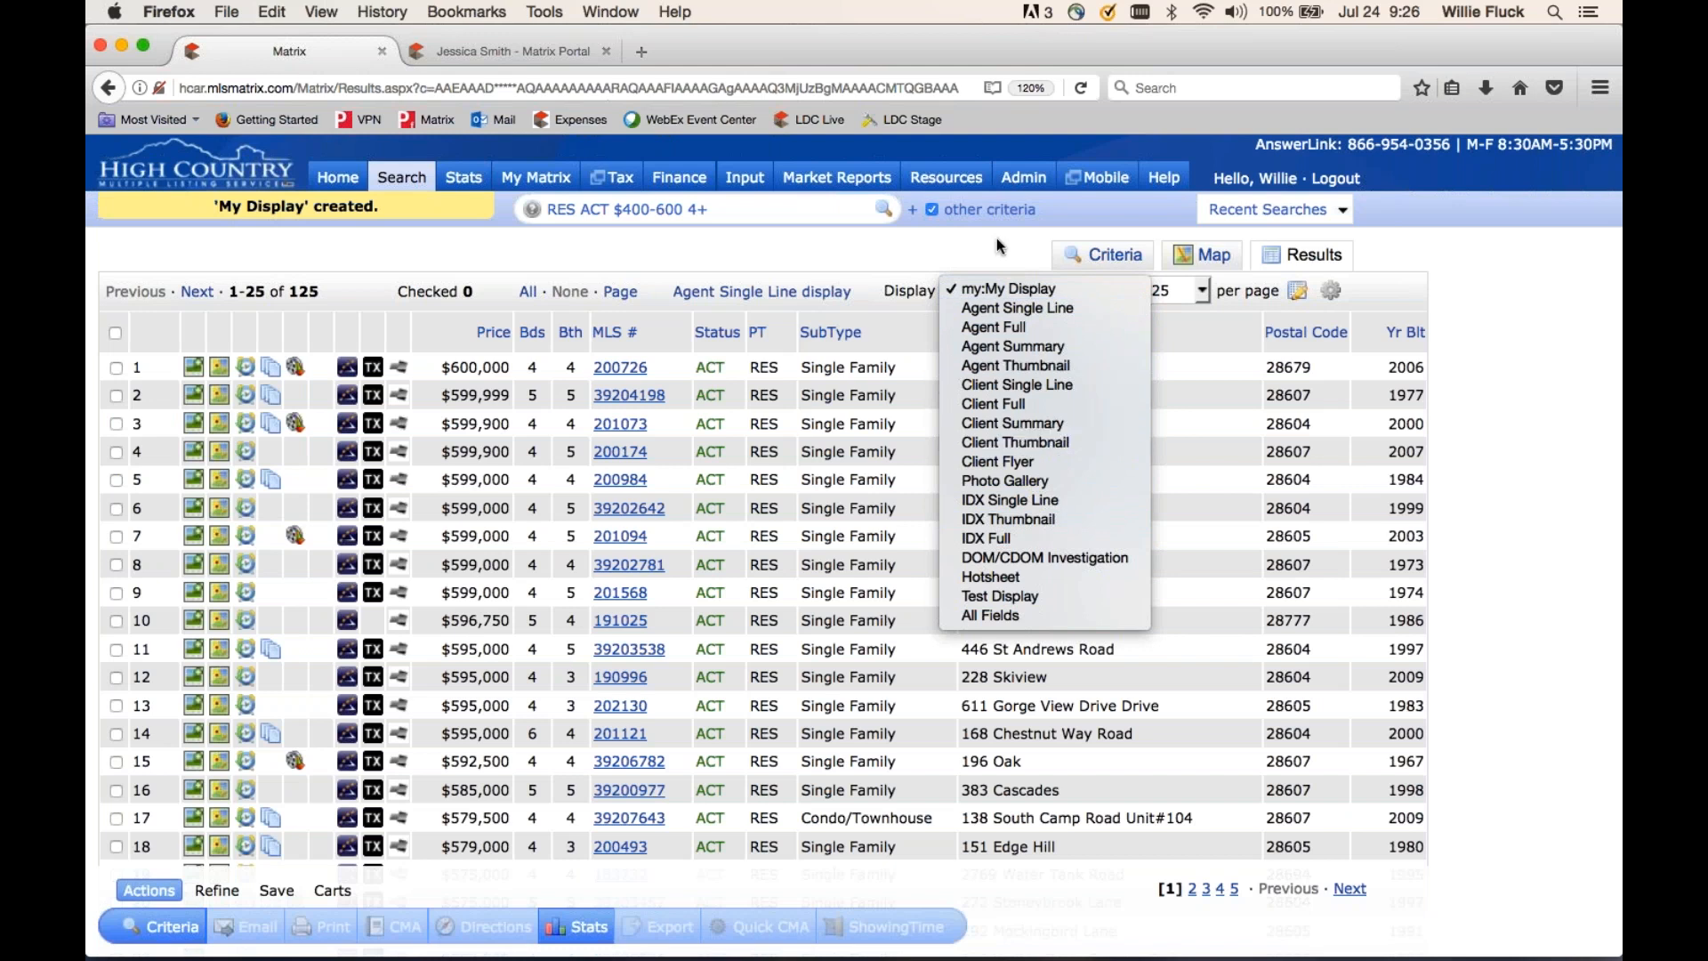
left_click(977, 248)
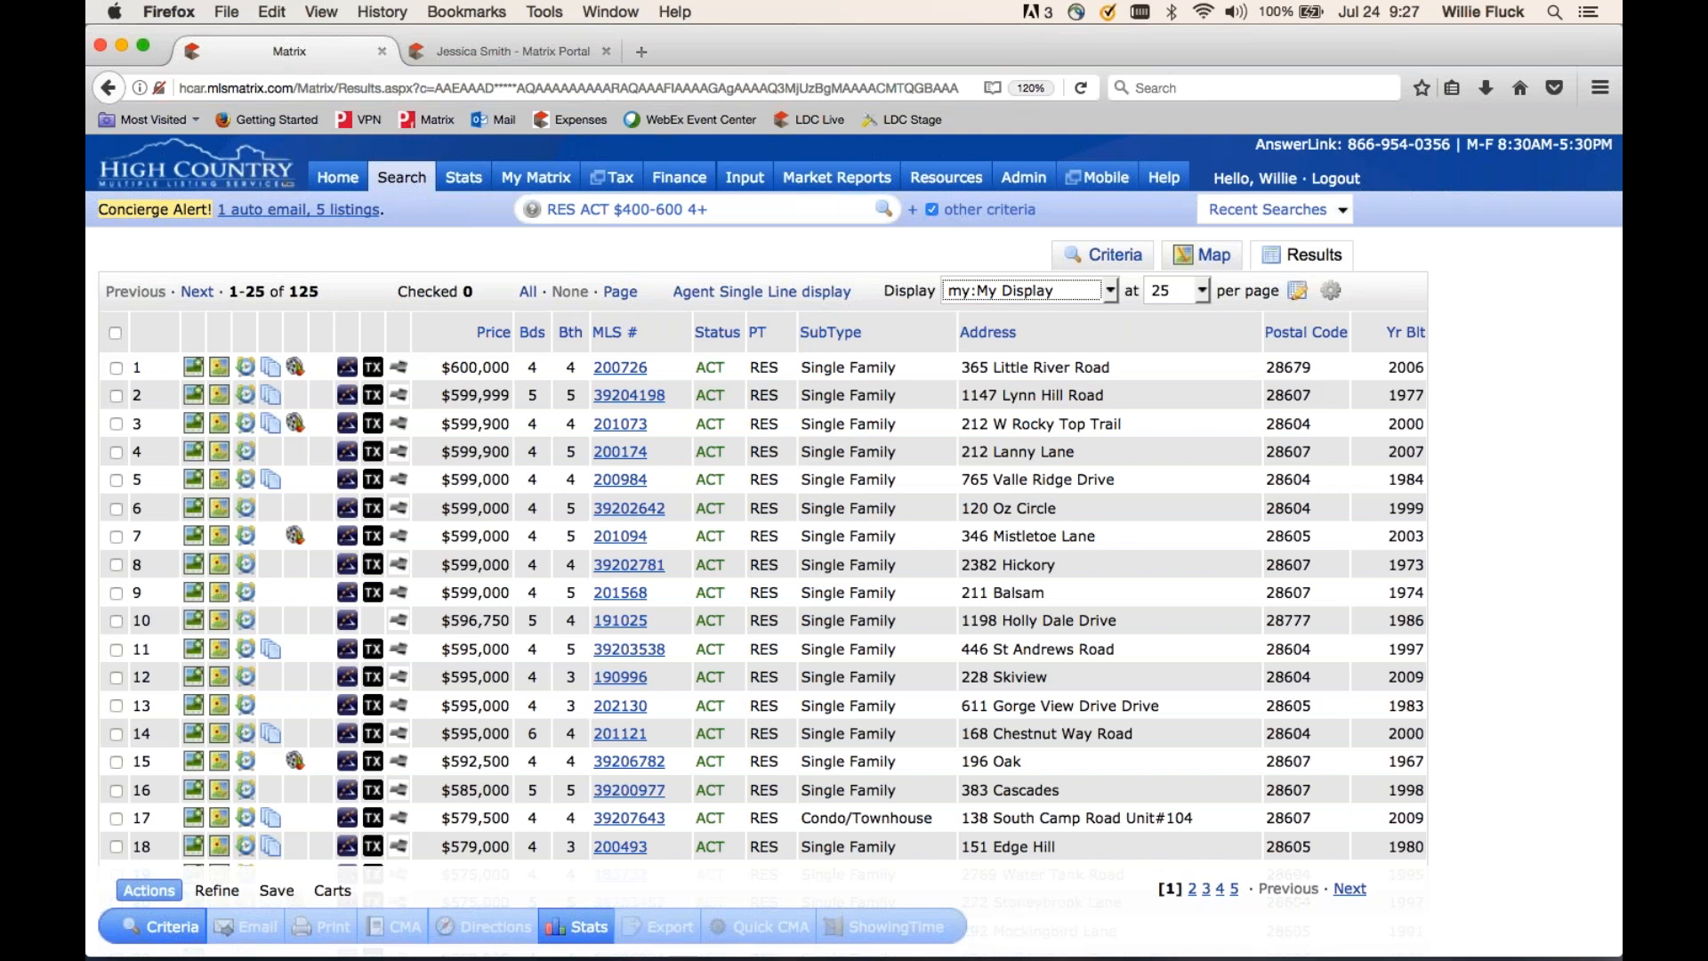
left_click(998, 290)
left_click(992, 326)
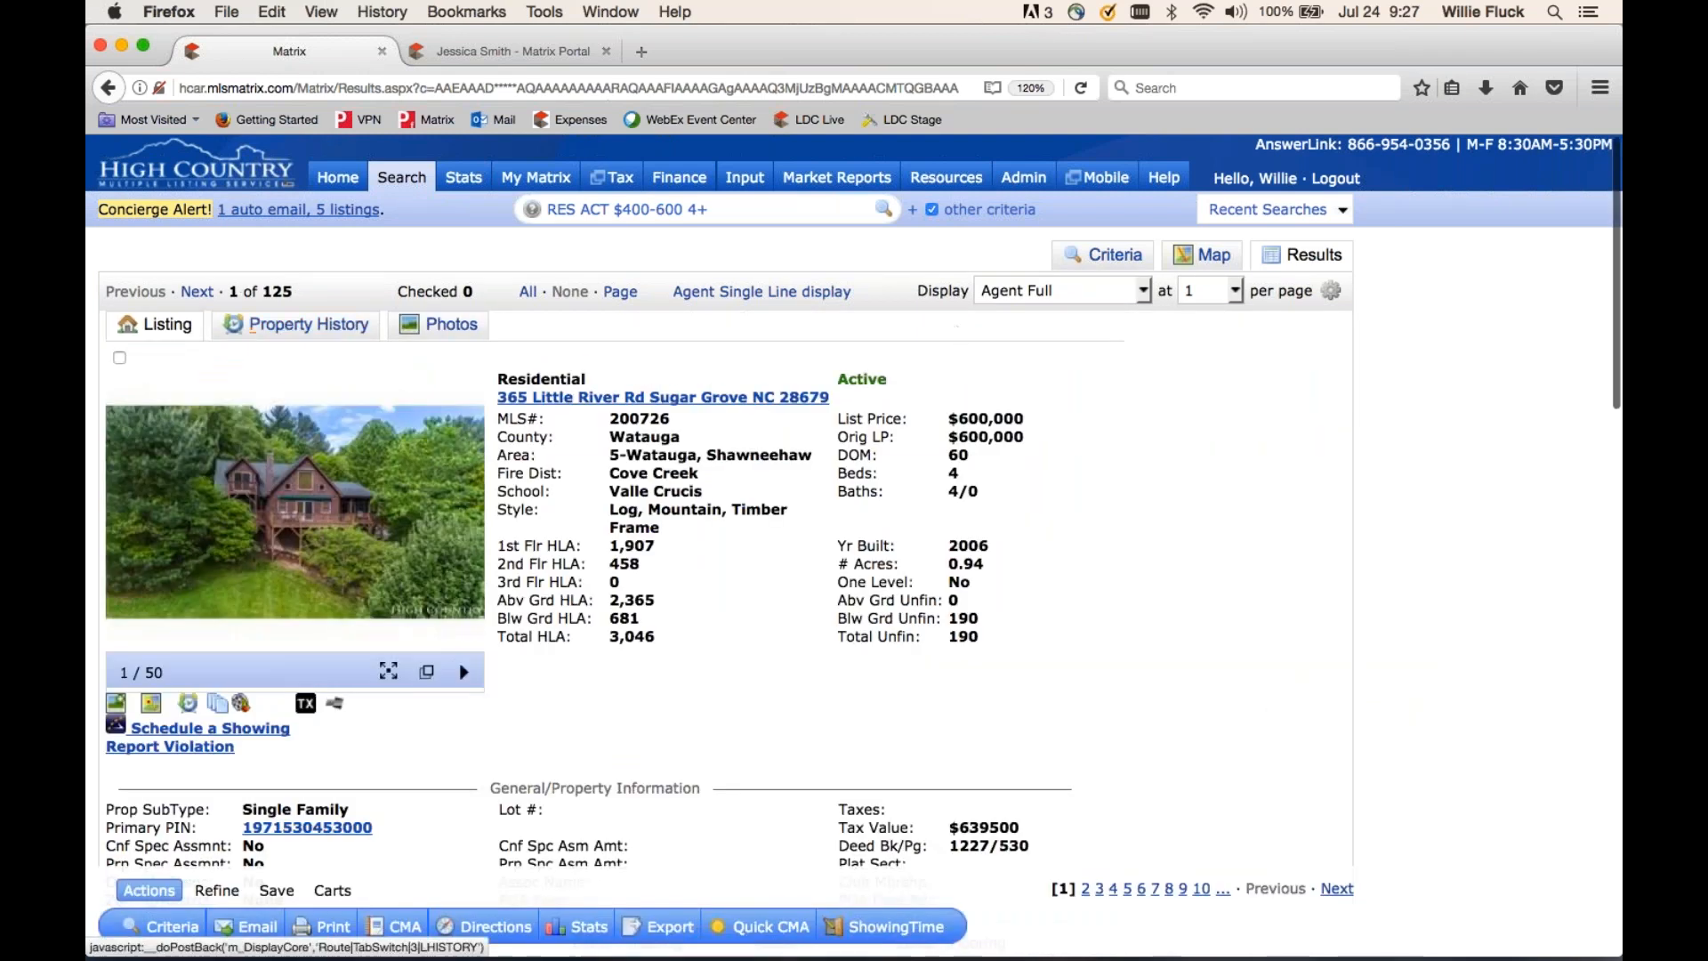
left_click(197, 292)
left_click(196, 293)
left_click(196, 293)
left_click(196, 293)
left_click(197, 293)
left_click(197, 292)
left_click(1128, 297)
left_click(1062, 248)
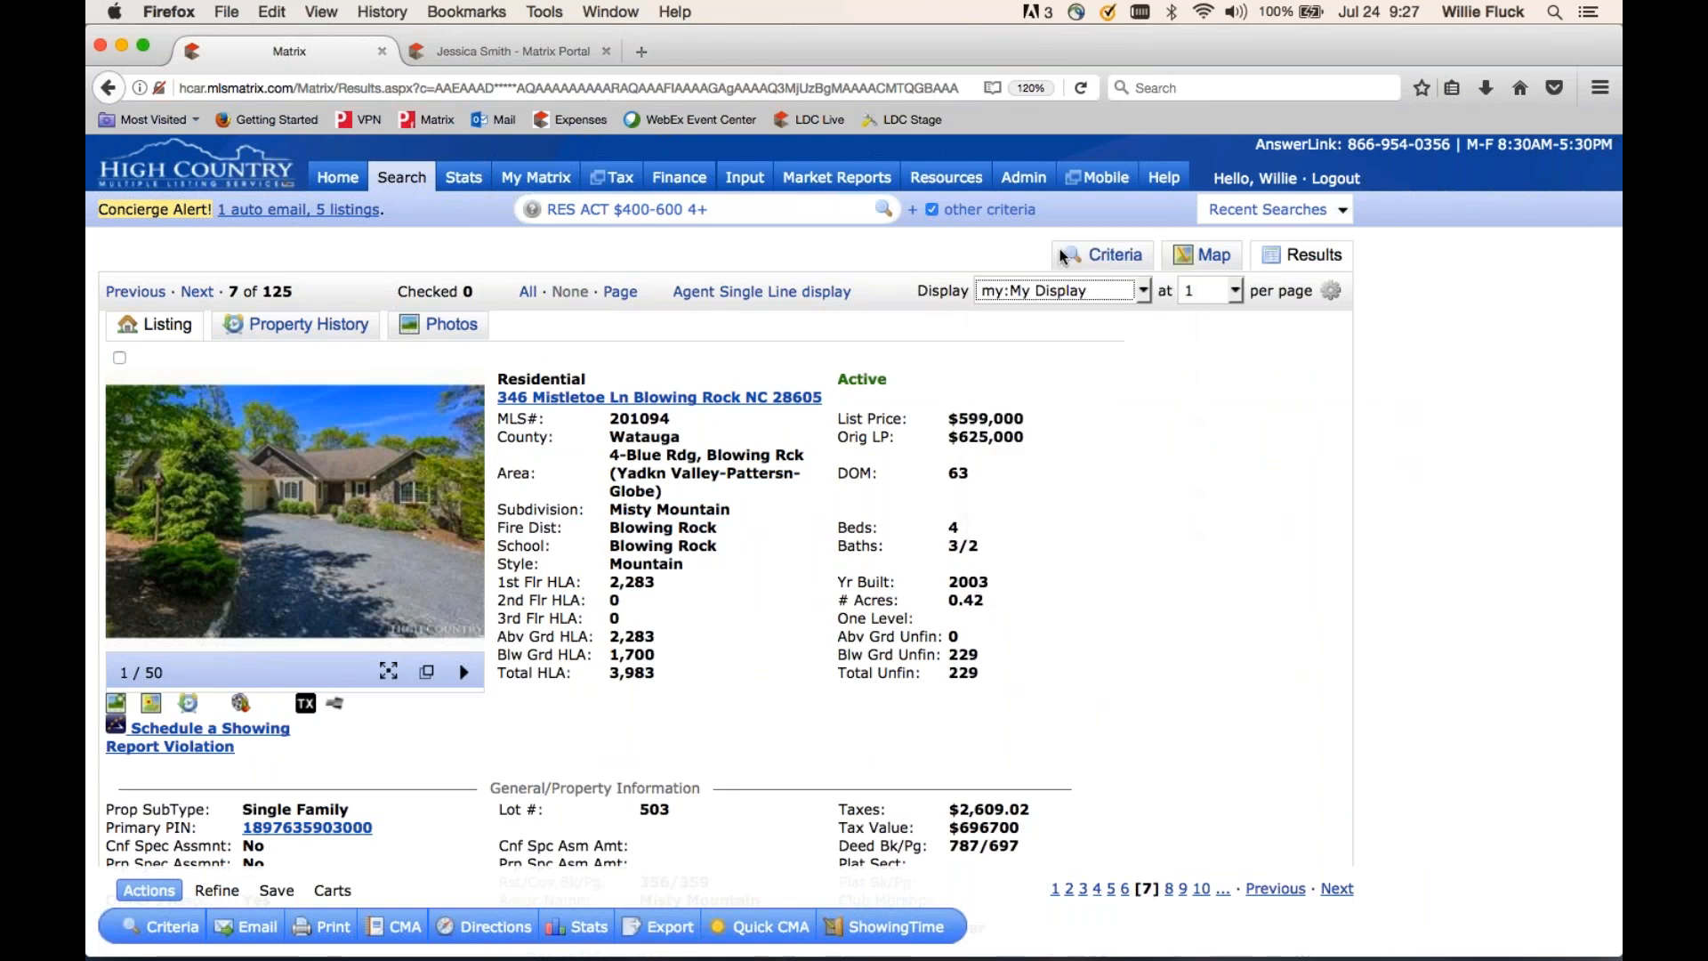
left_click(1200, 291)
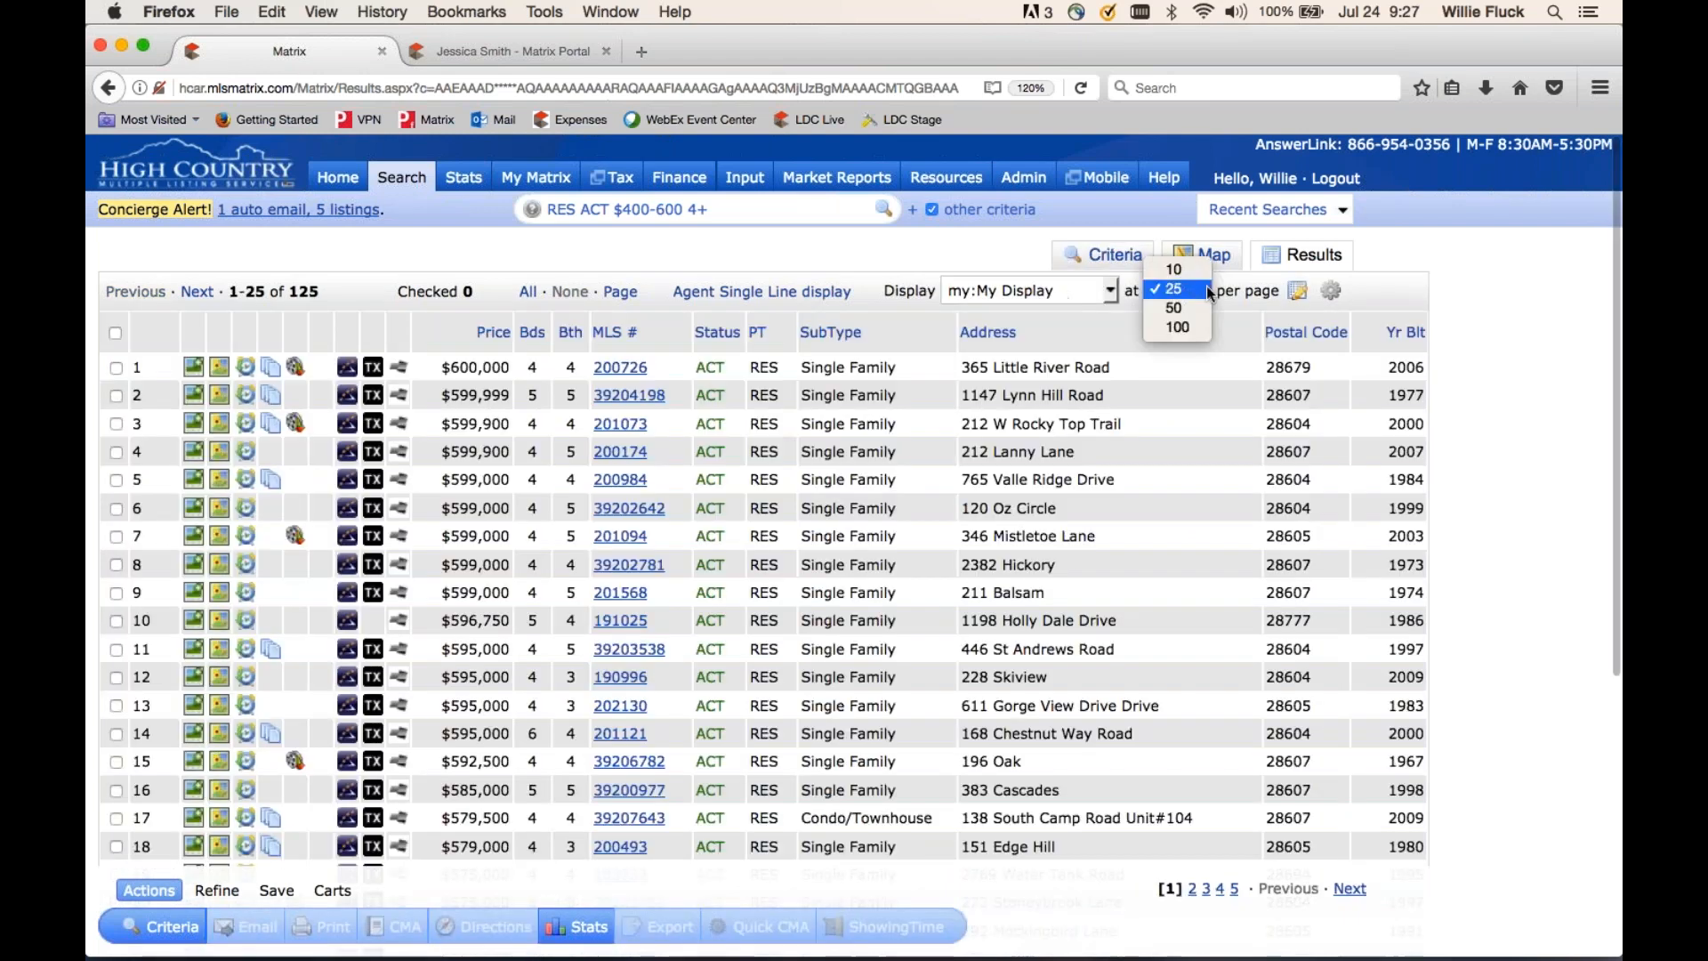
- Show 100 listings per page and make My Display, its sort order and page count the search starting default
left_click(1174, 269)
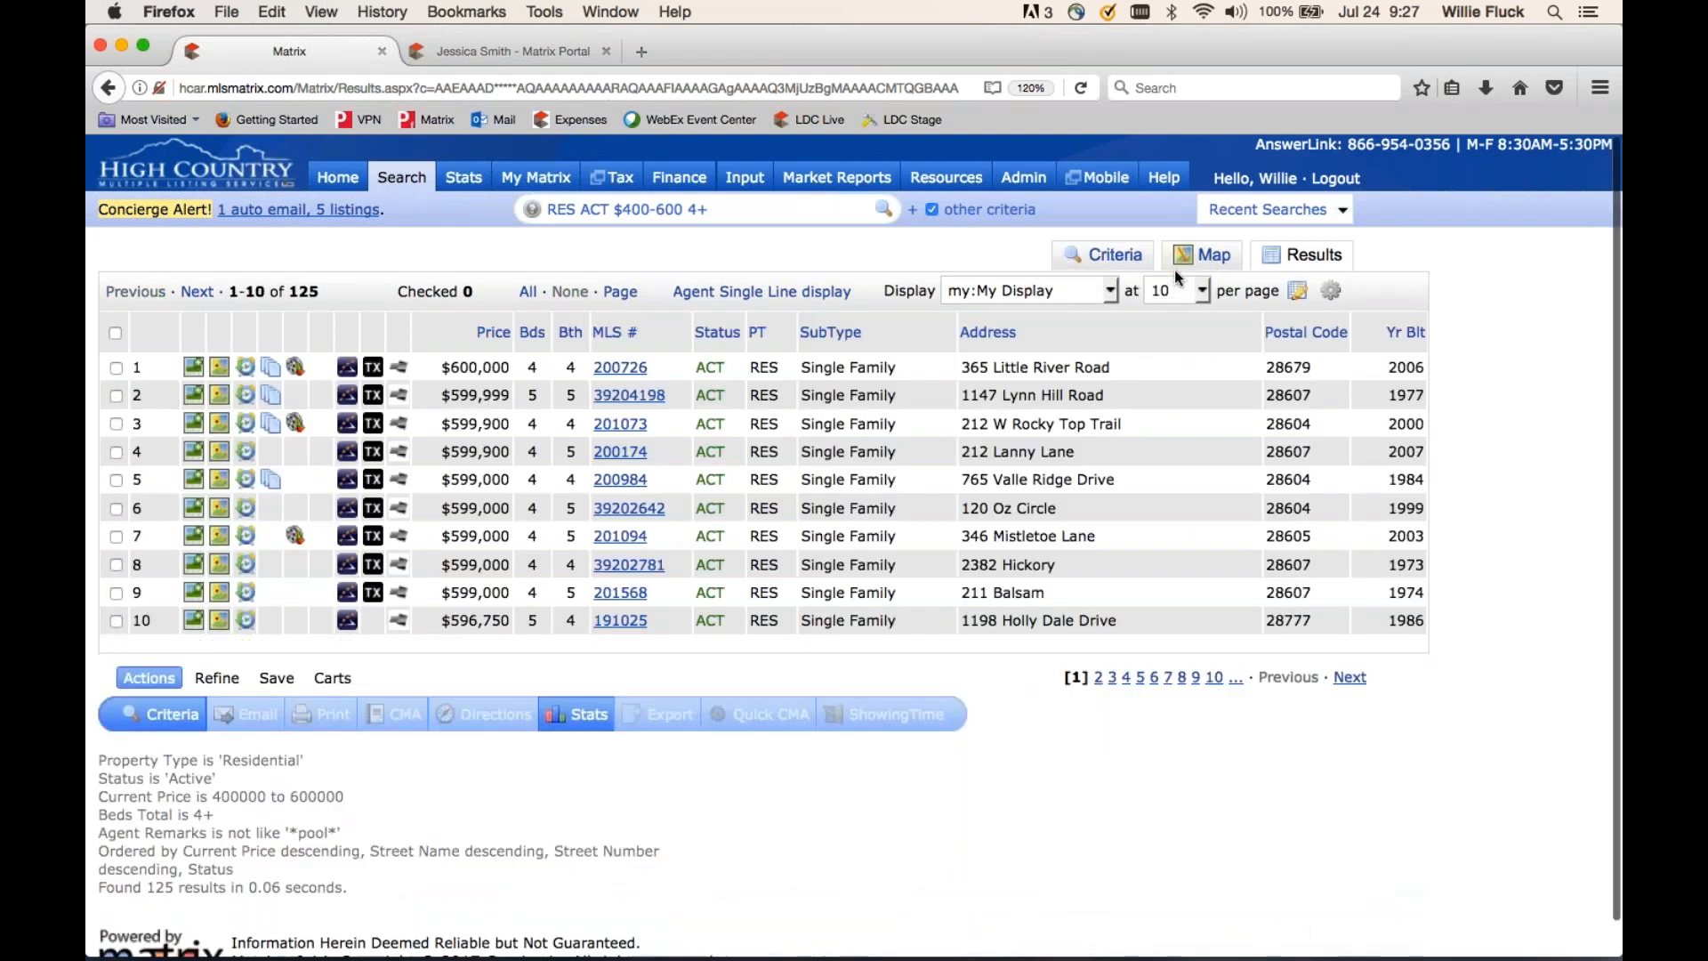
left_click(1200, 290)
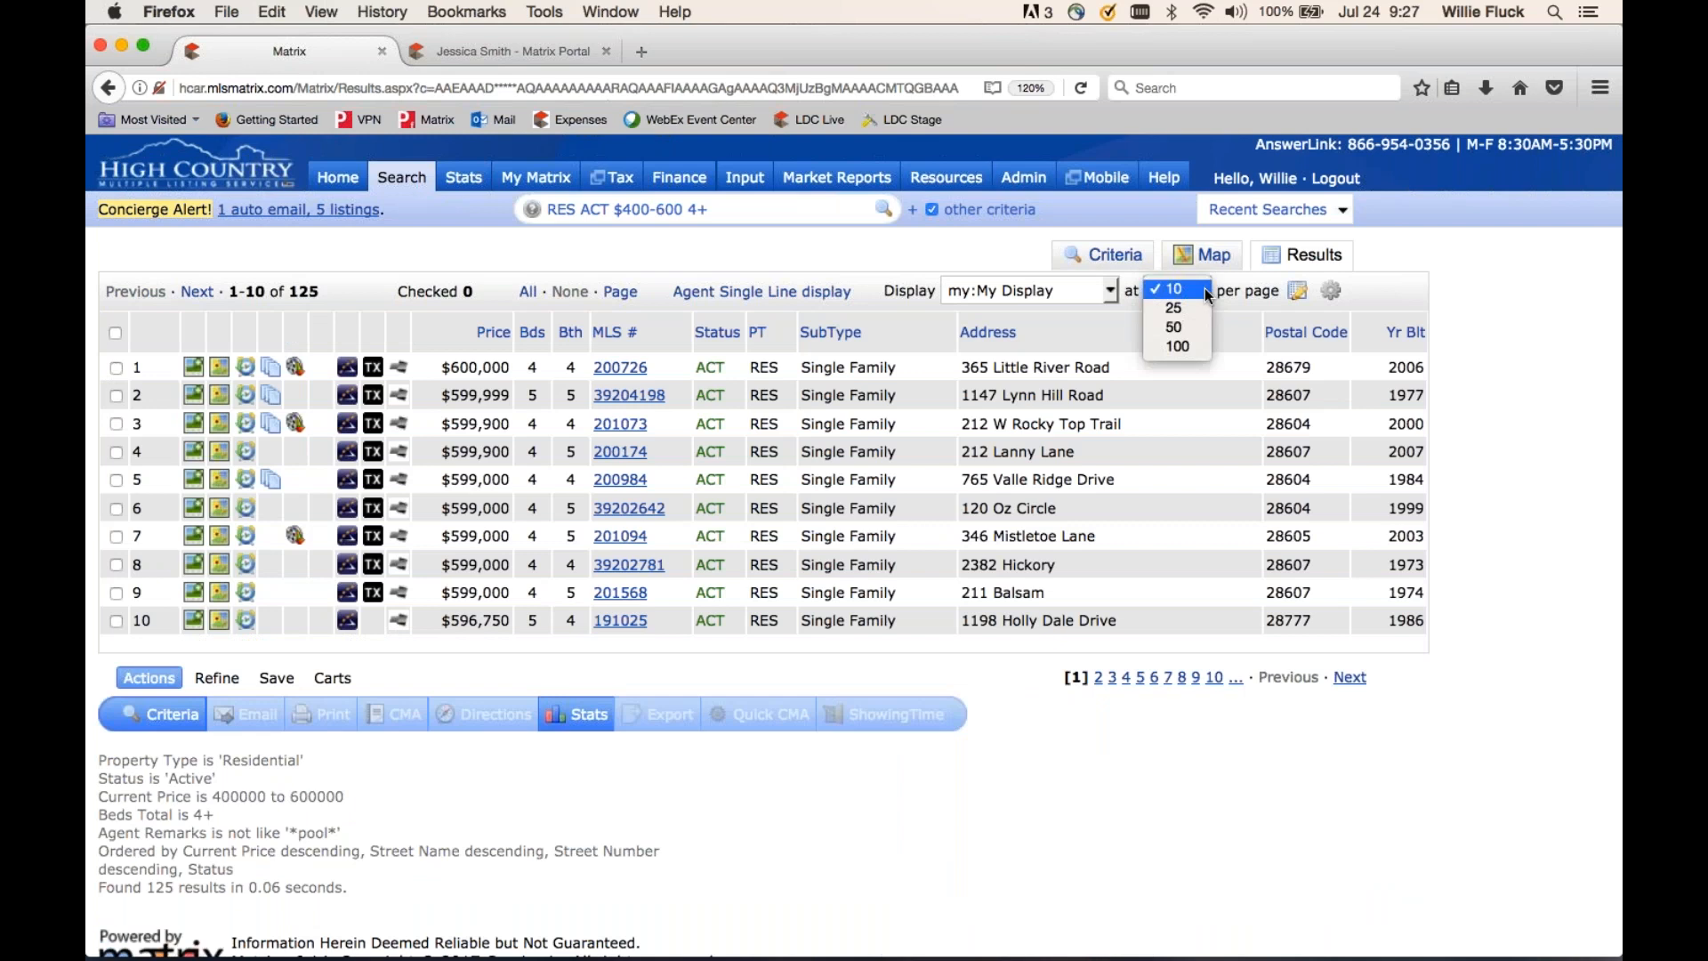
left_click(1183, 345)
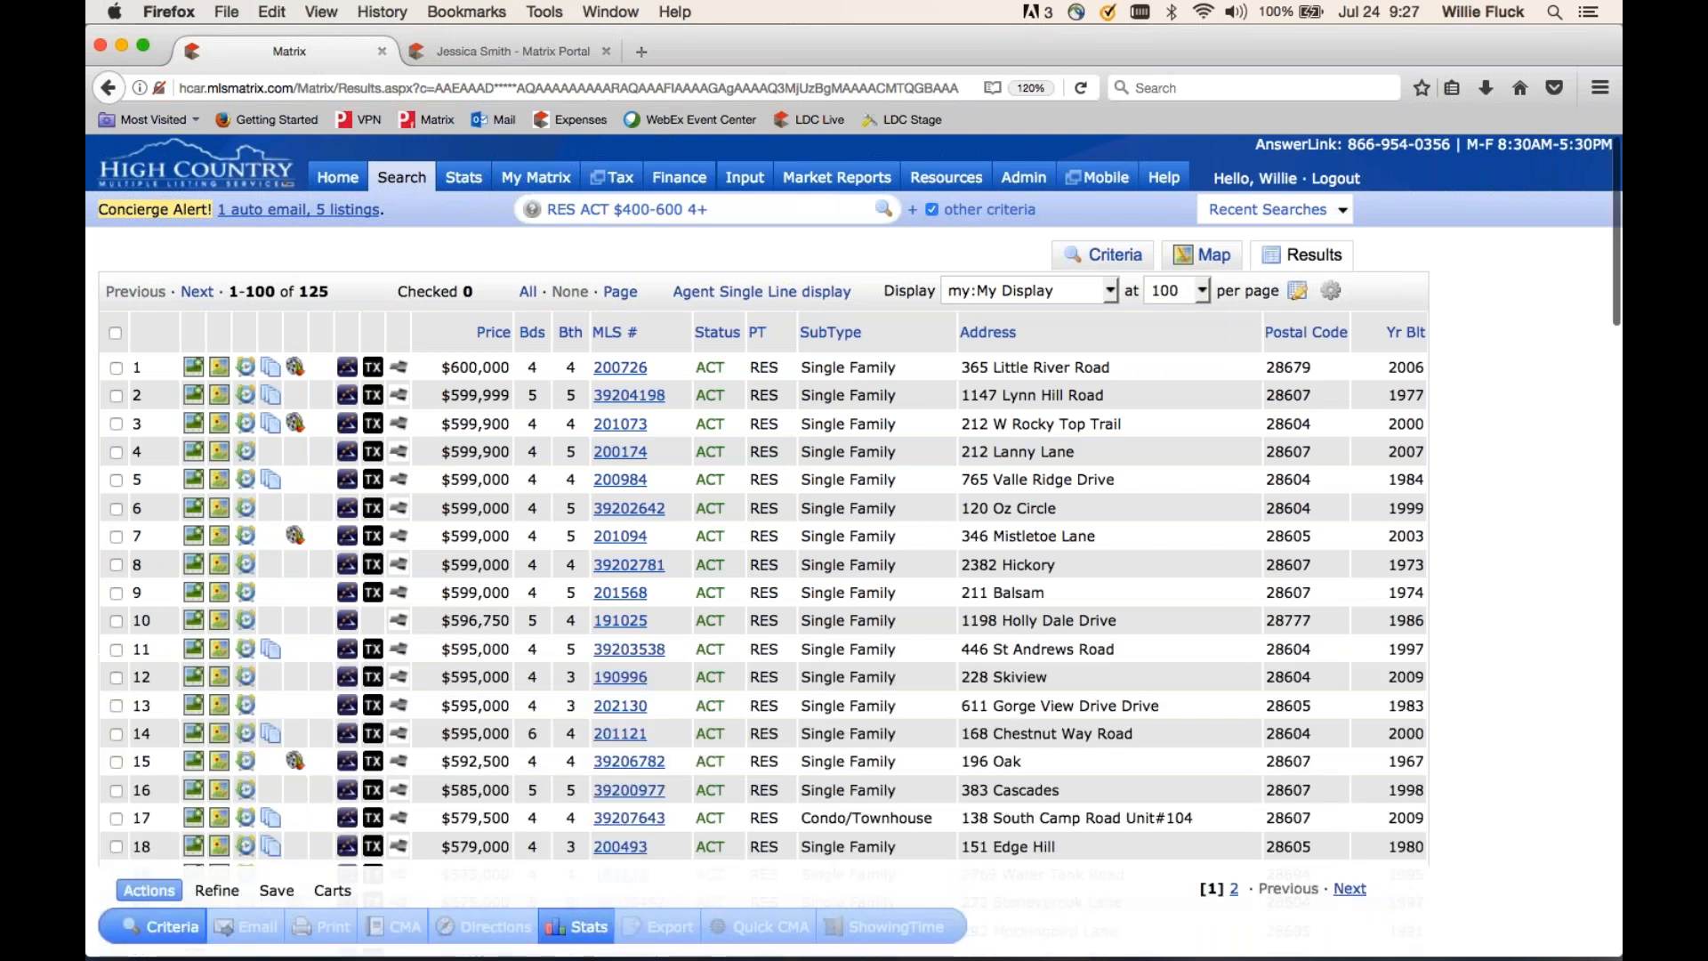
scroll(854, 534, "down", 5)
scroll(854, 534, "up", 5)
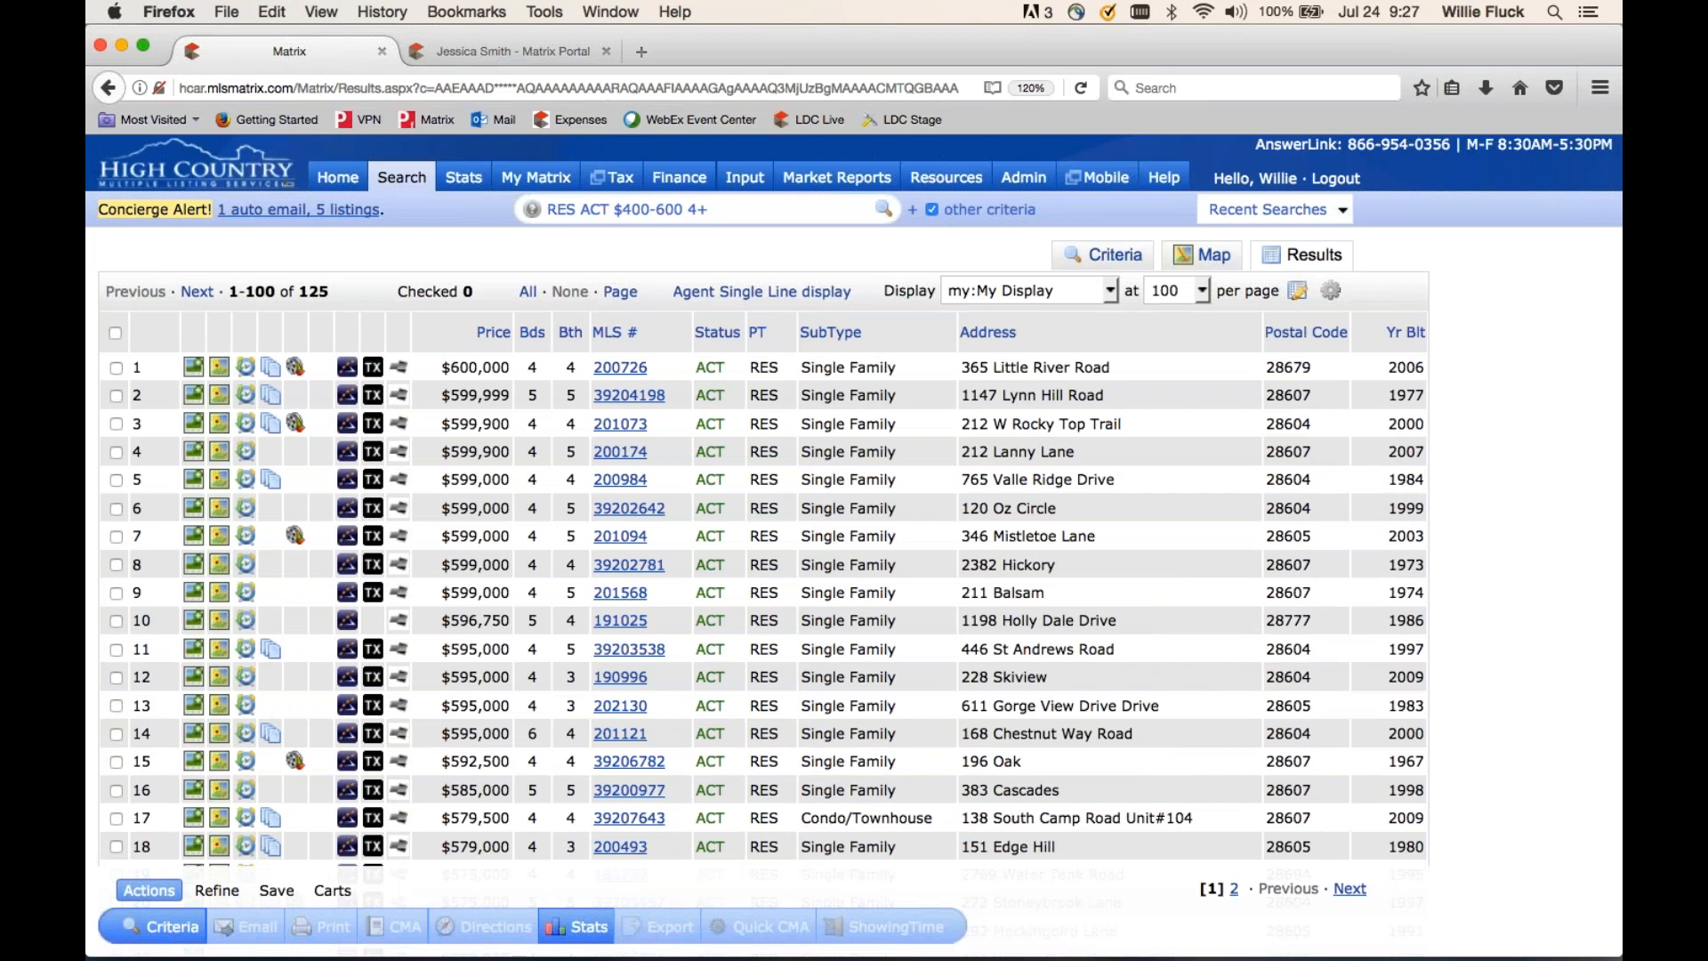
left_click(1331, 293)
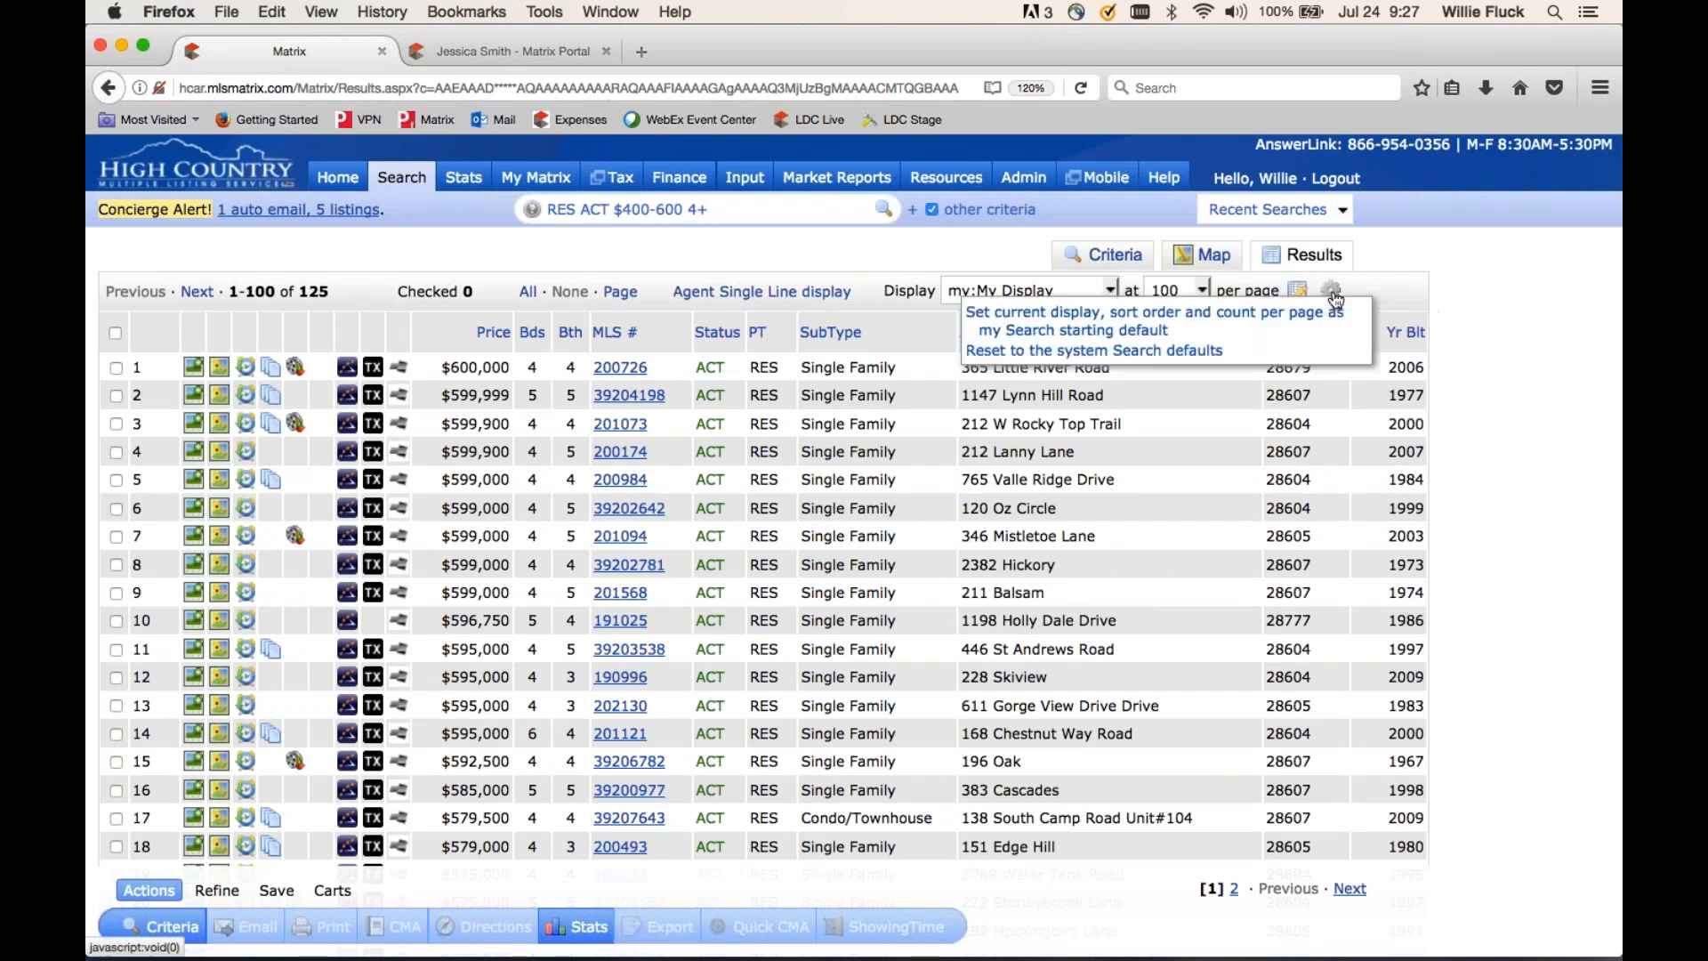
left_click(1114, 332)
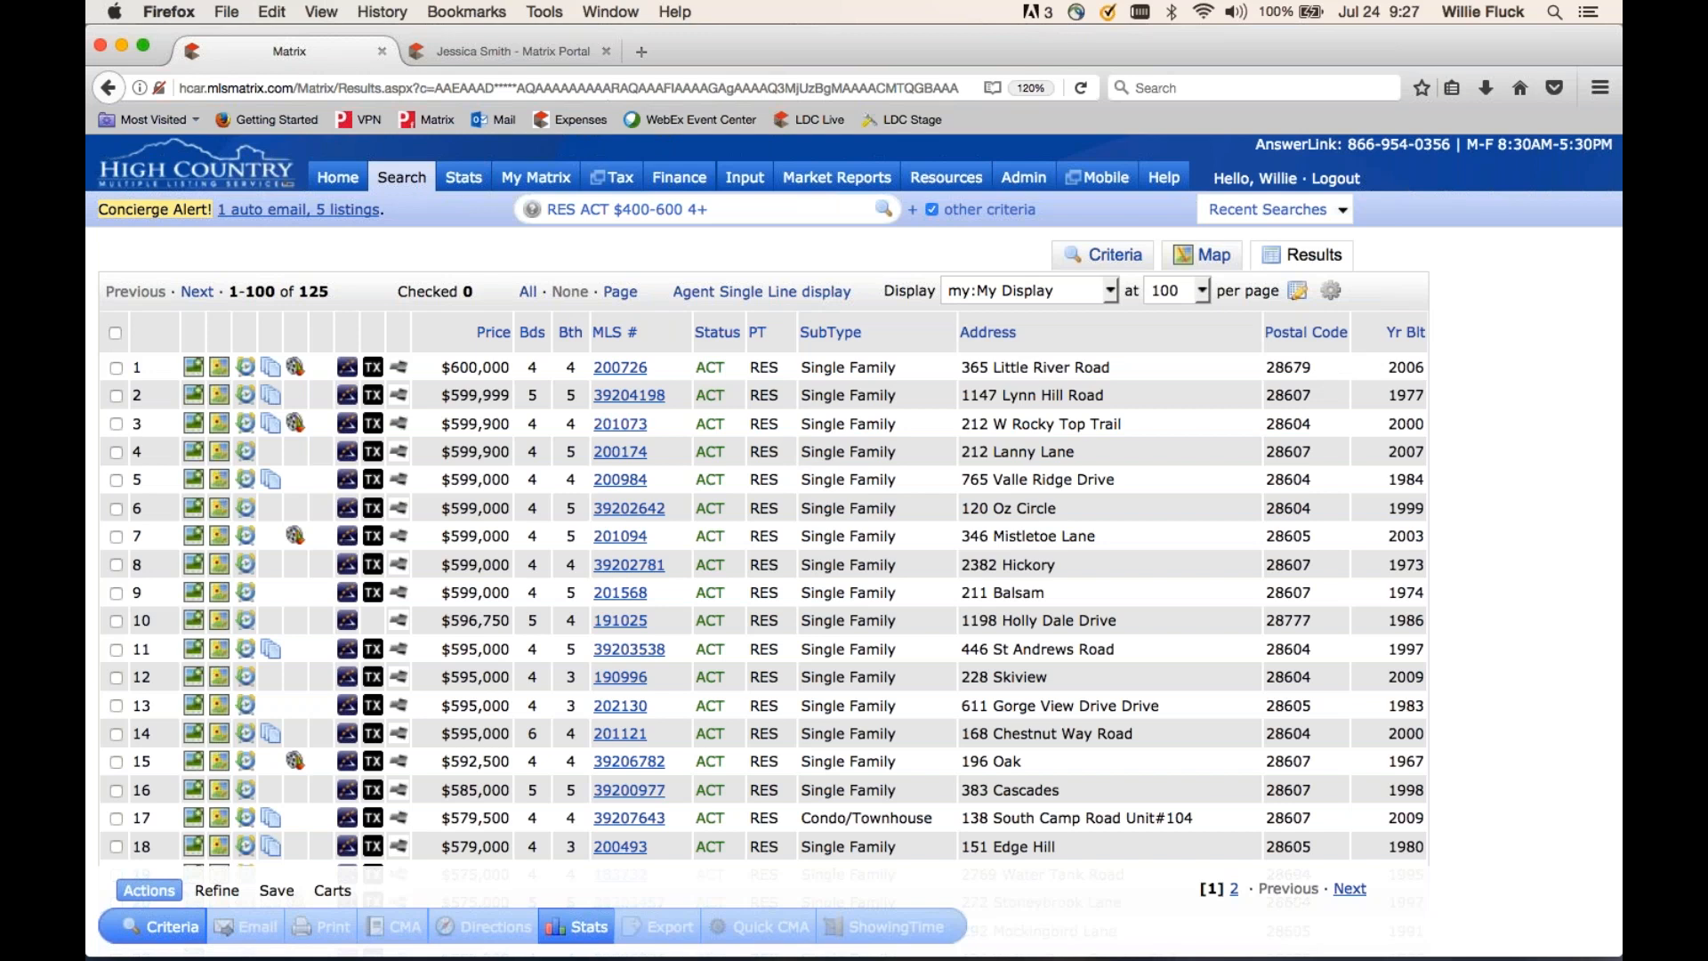
- Preview the results in Agent Thumbnail, then switch back to the Agent Single Line table
left_click(1012, 294)
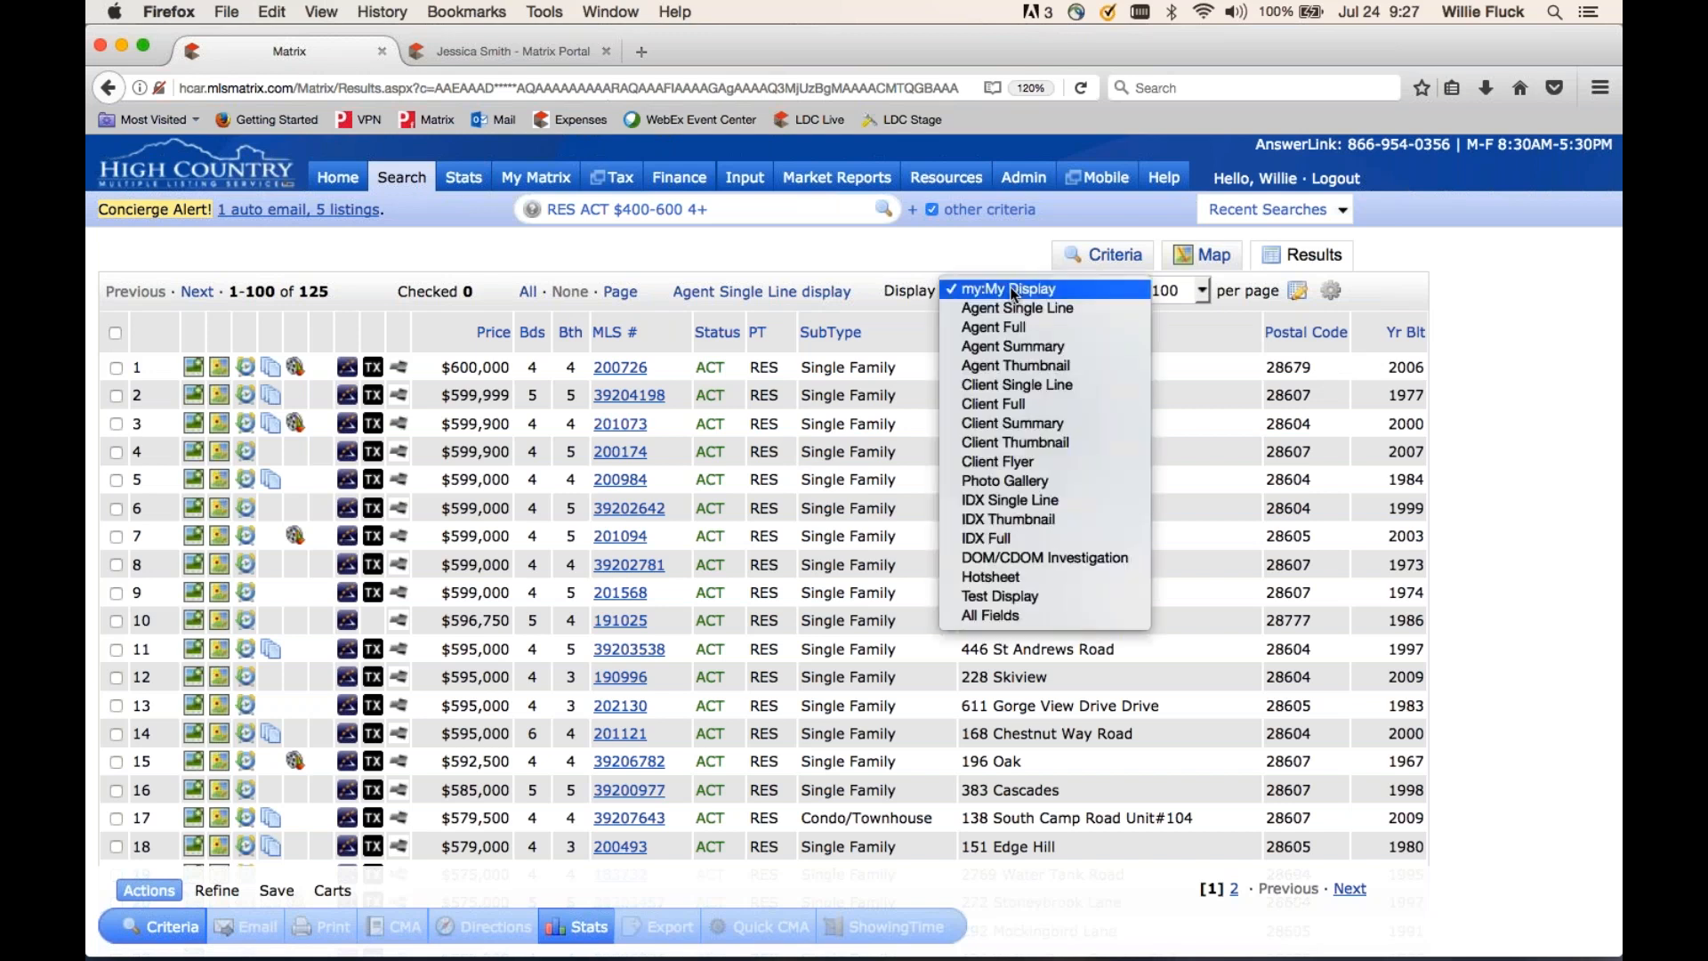
left_click(1014, 365)
scroll(1013, 622, "down", 5)
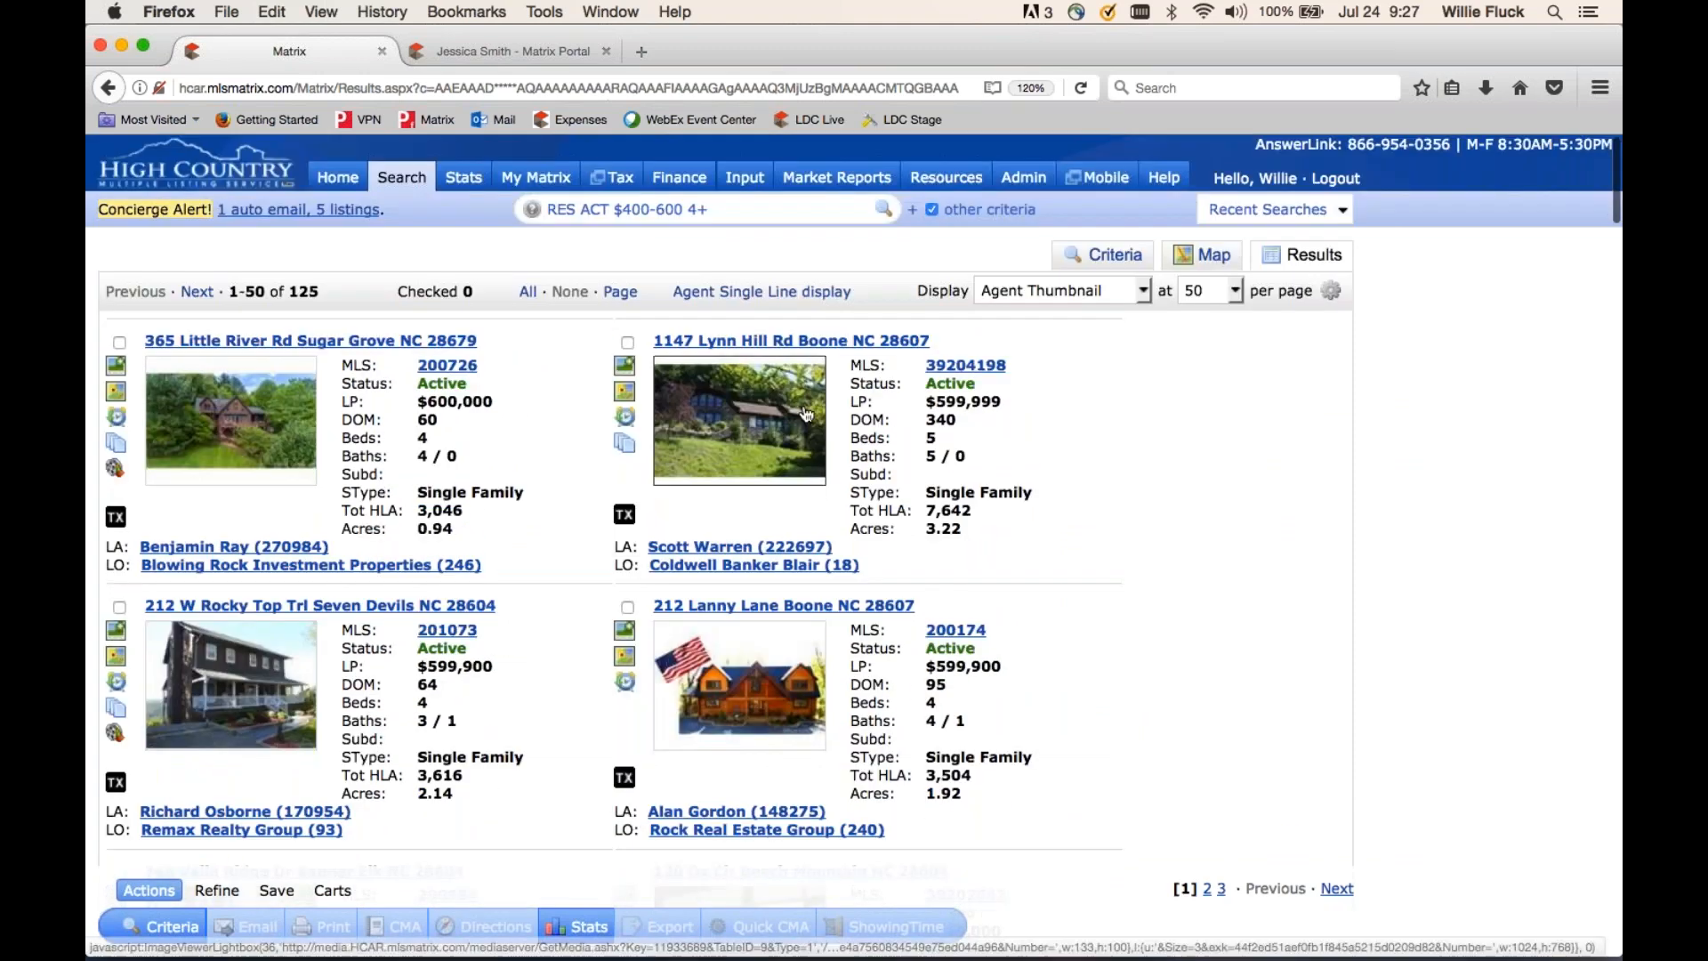
left_click(753, 292)
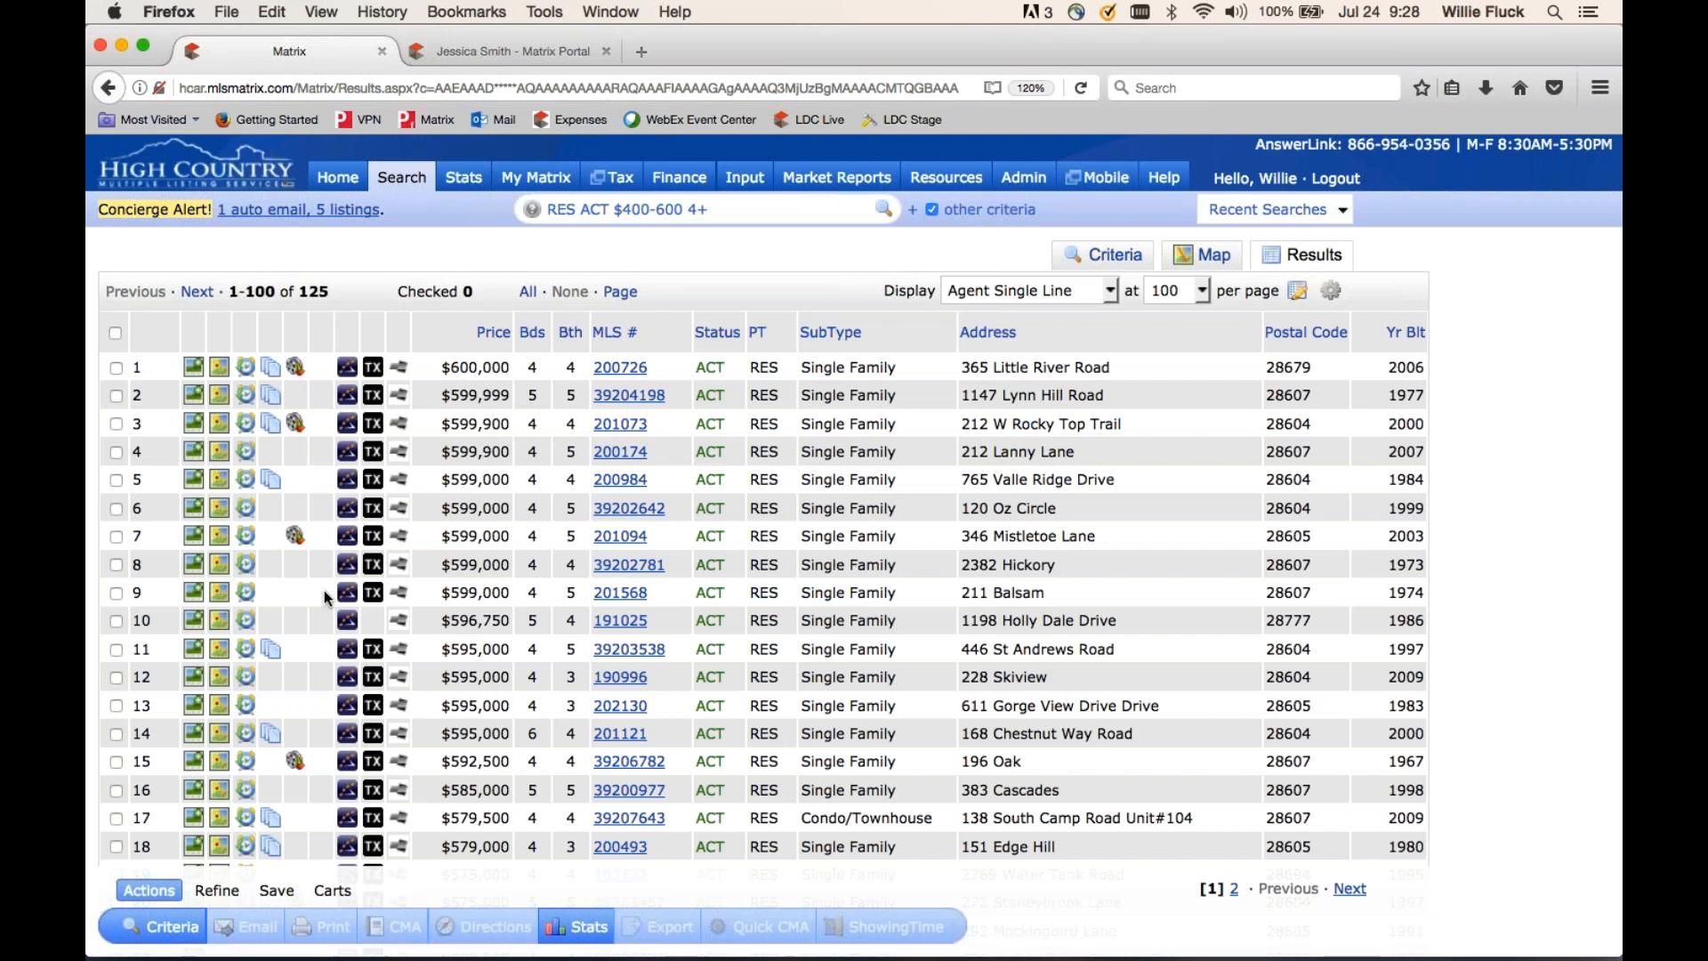
left_click(116, 565)
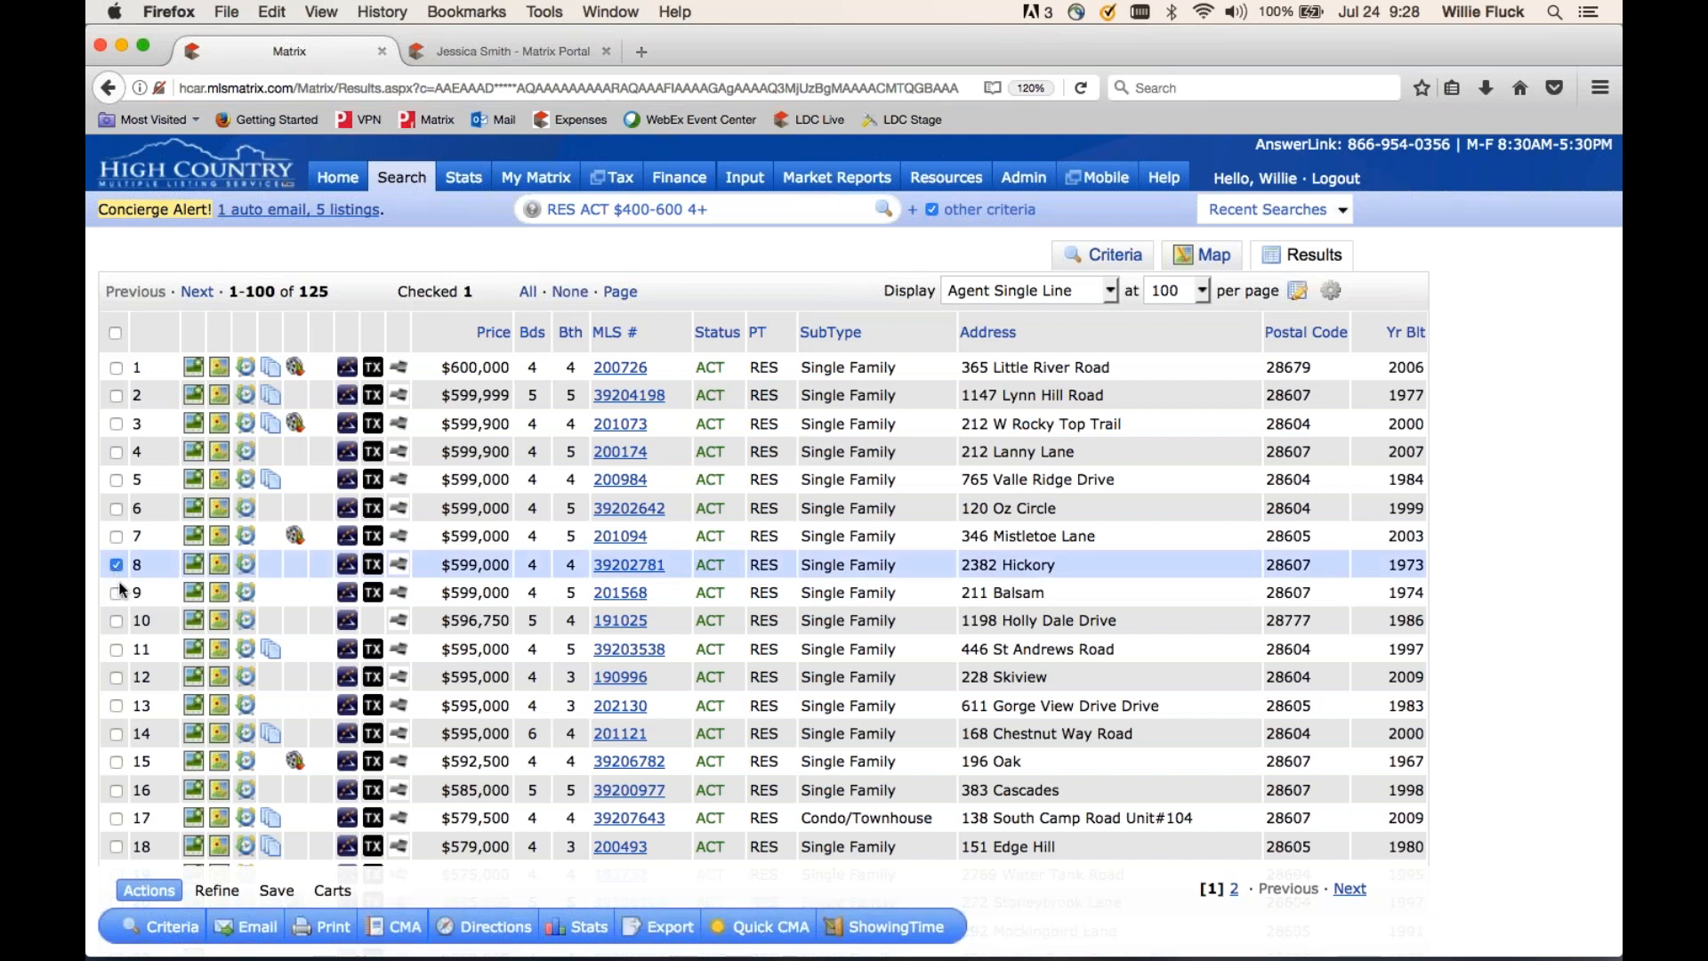
left_click(116, 592)
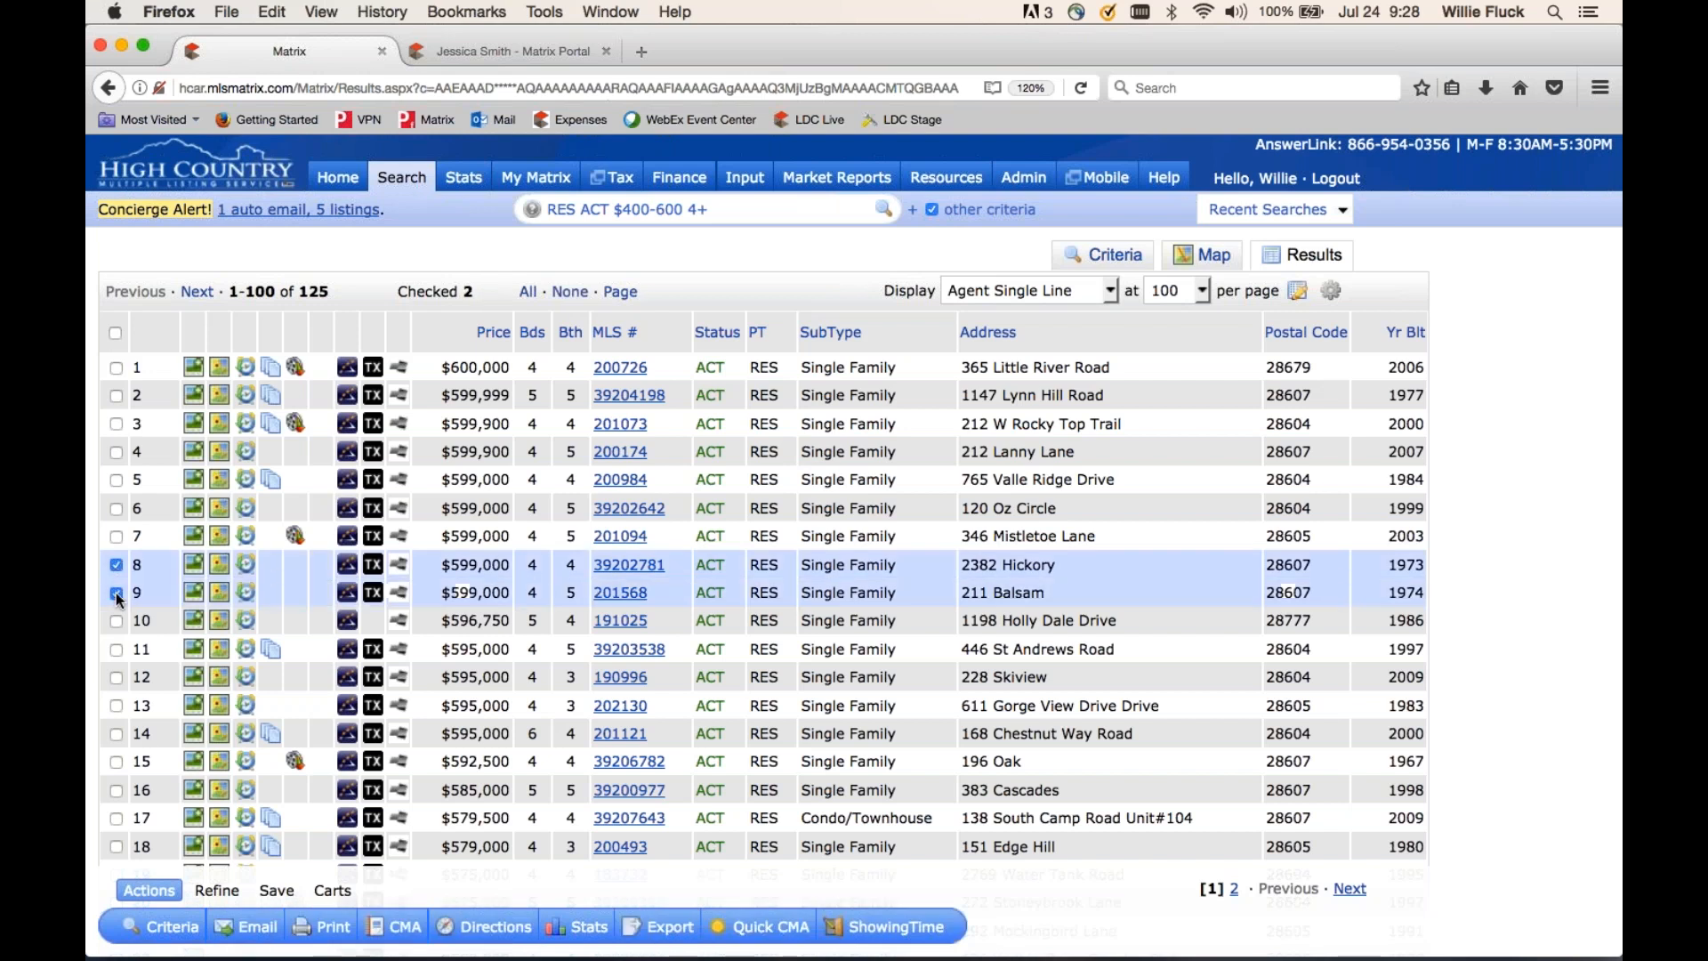
left_click(117, 762)
left_click(116, 818)
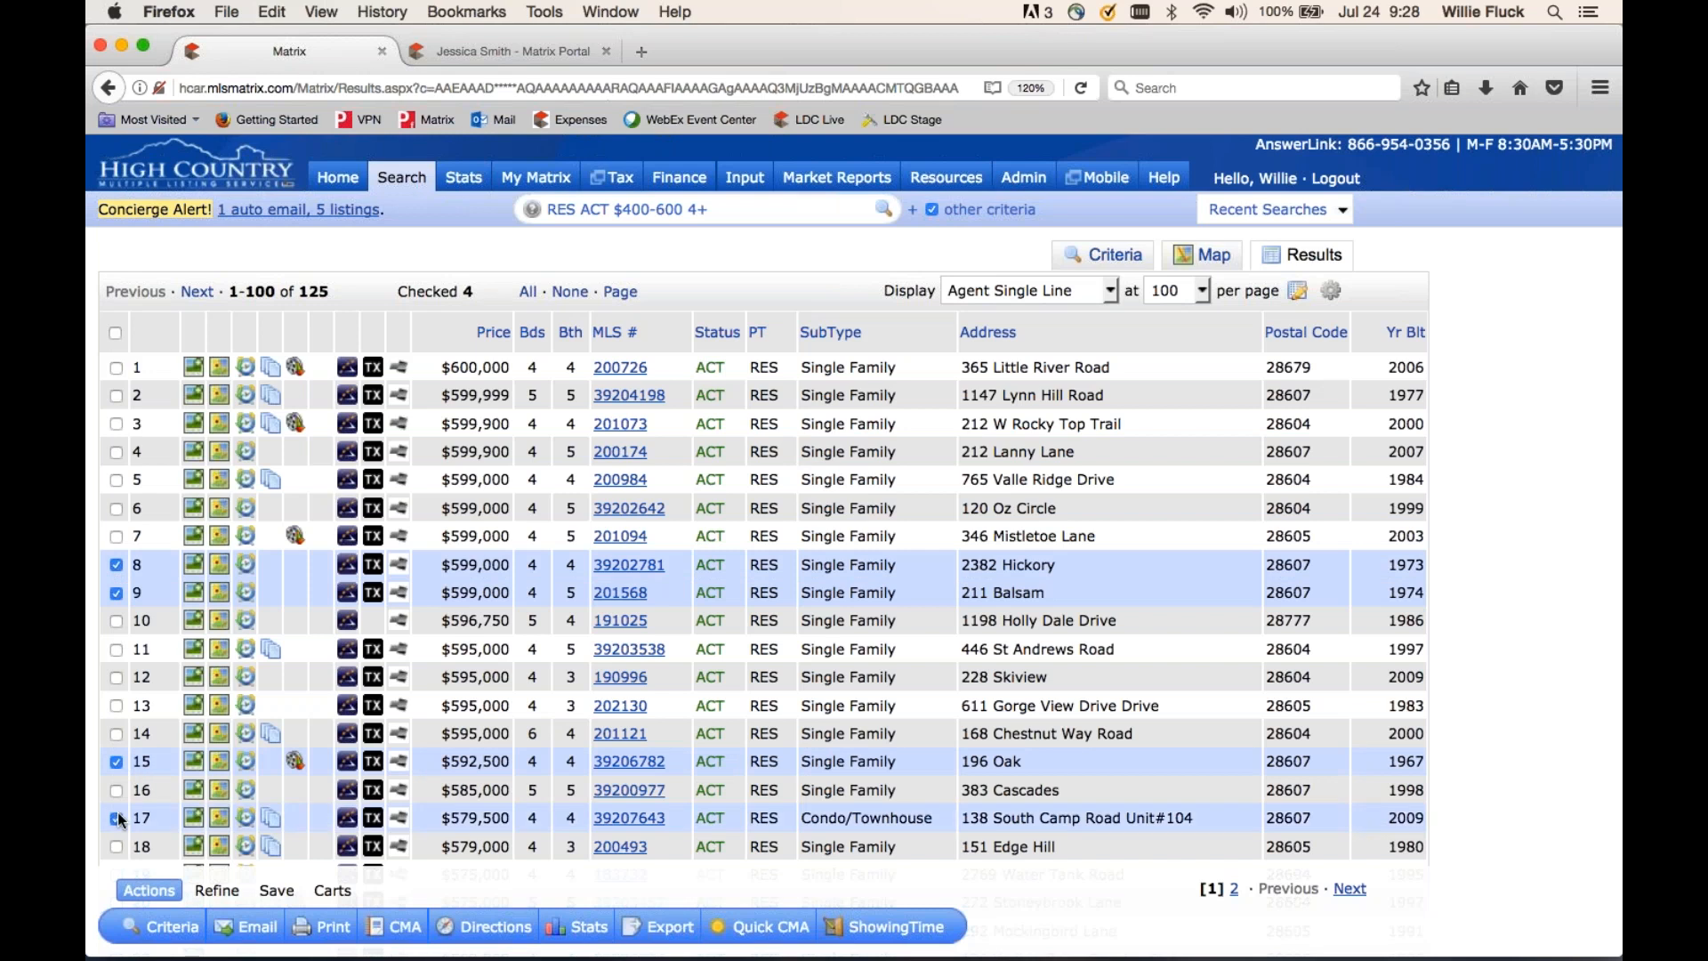
left_click(256, 929)
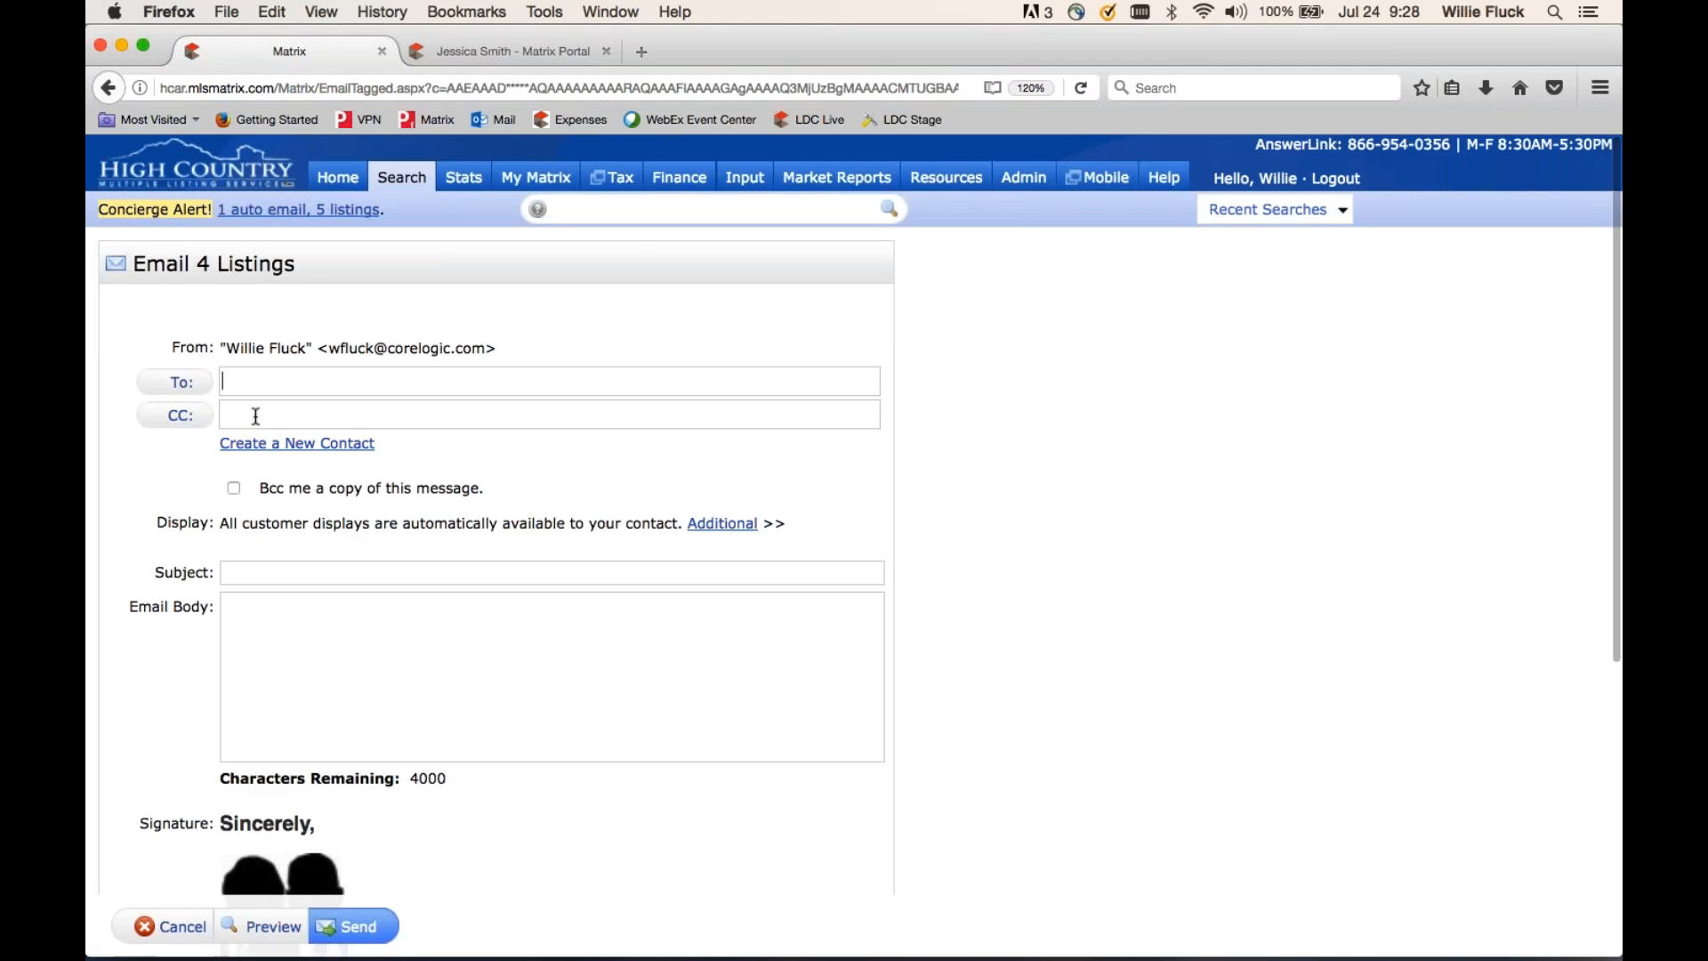
- Try a recipient name in the To field, clear it, and bring up the saved contacts list
type("je")
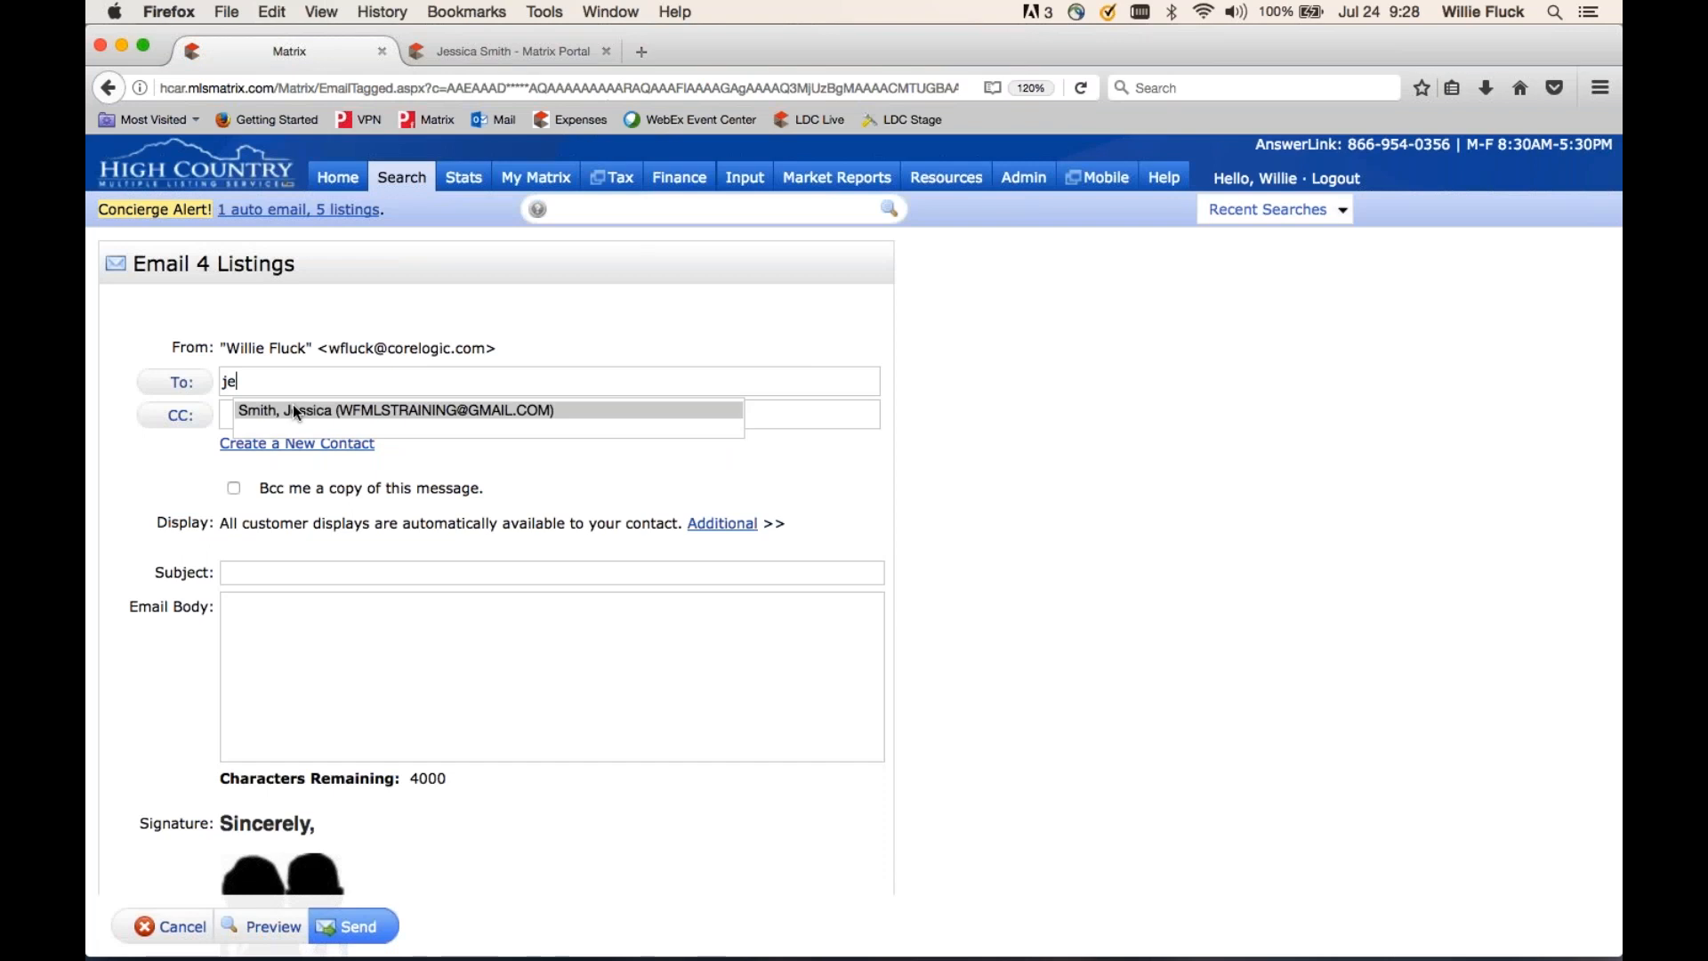
left_click(296, 410)
type("wf")
key("BackSpace")
key("BackSpace")
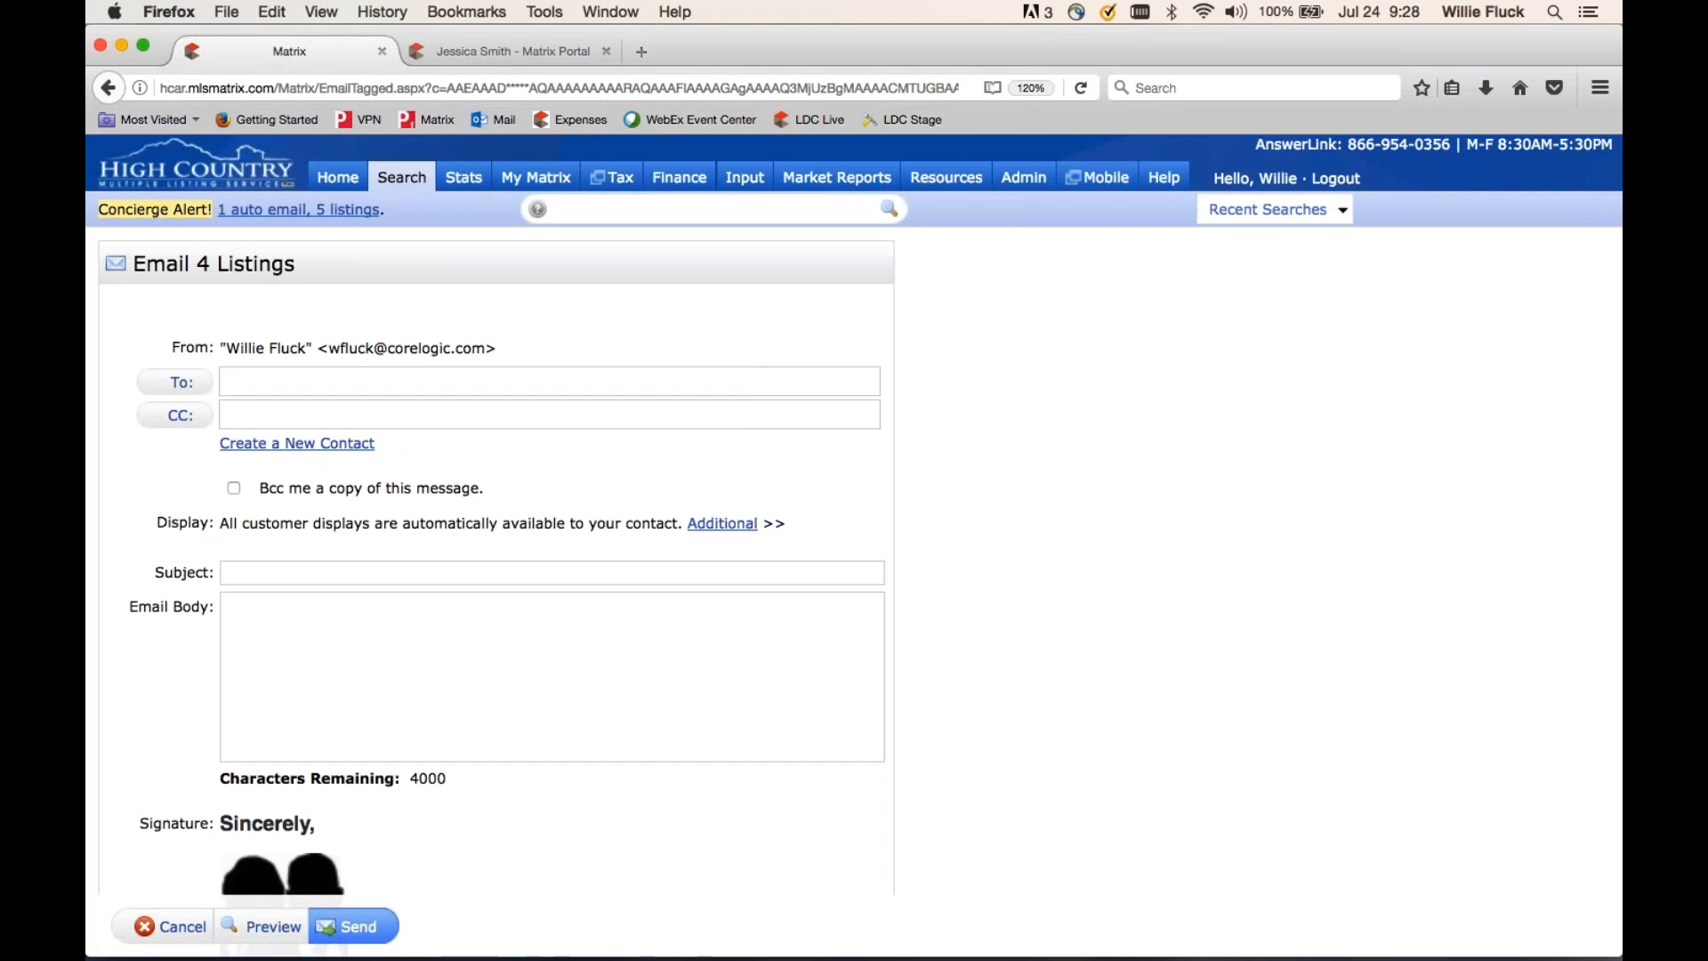
left_click(178, 381)
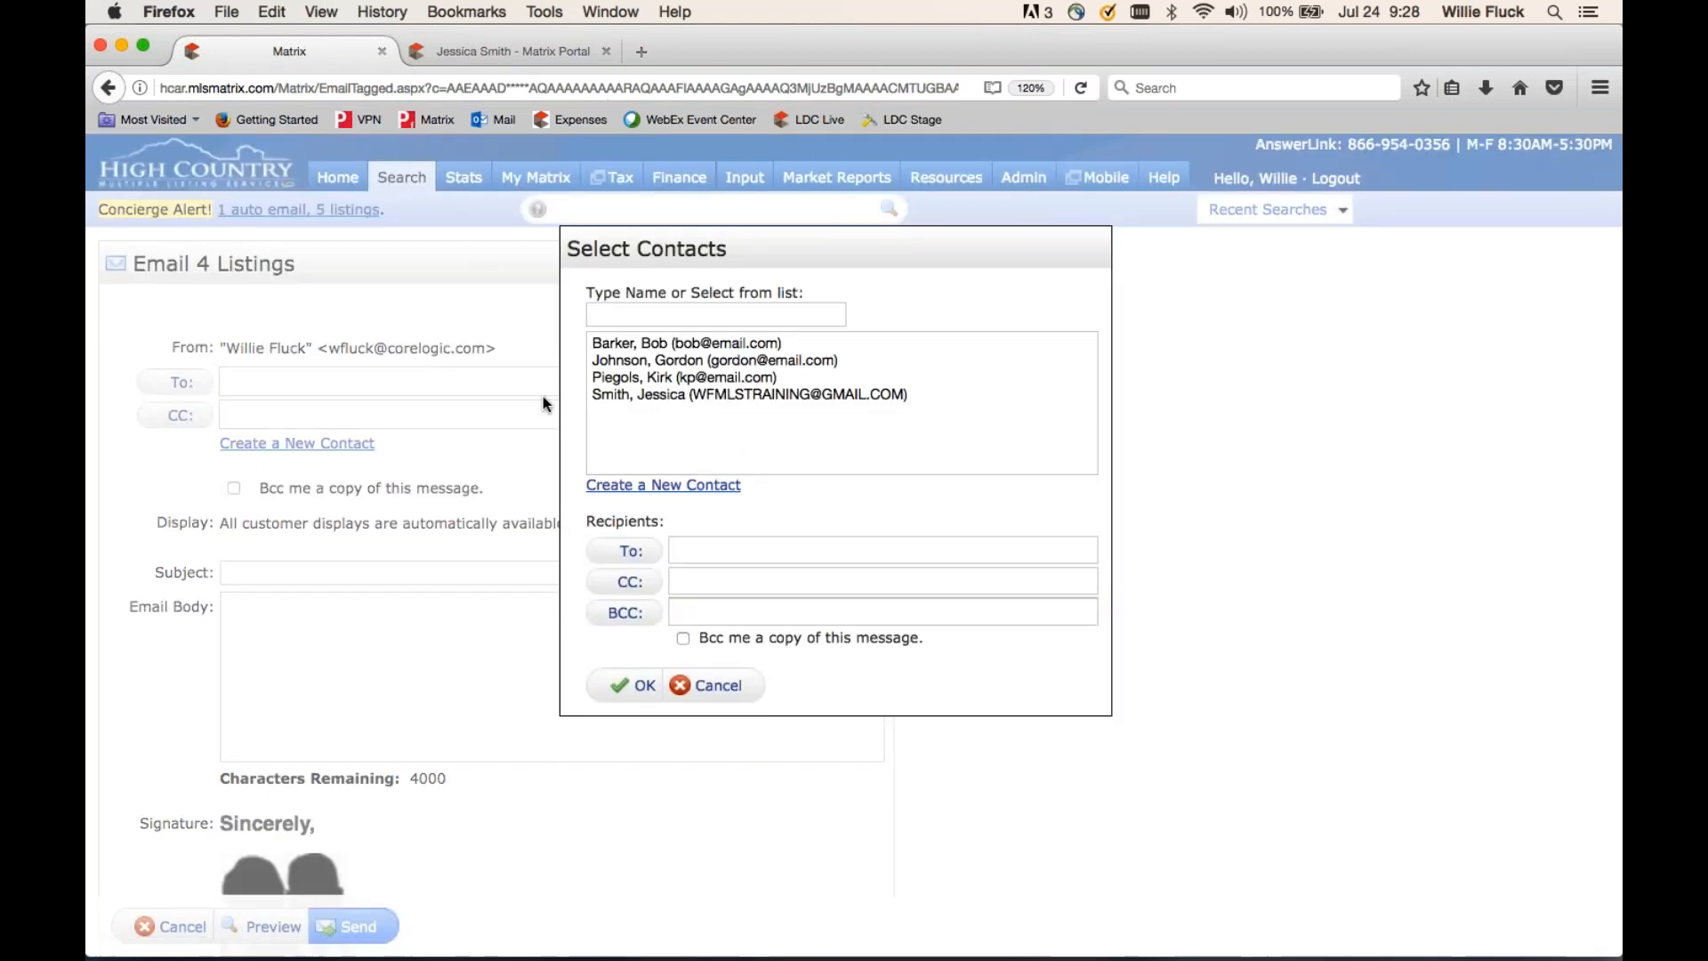
- Select three contacts in Select Contacts, then cancel without adding any recipients
left_click(628, 346)
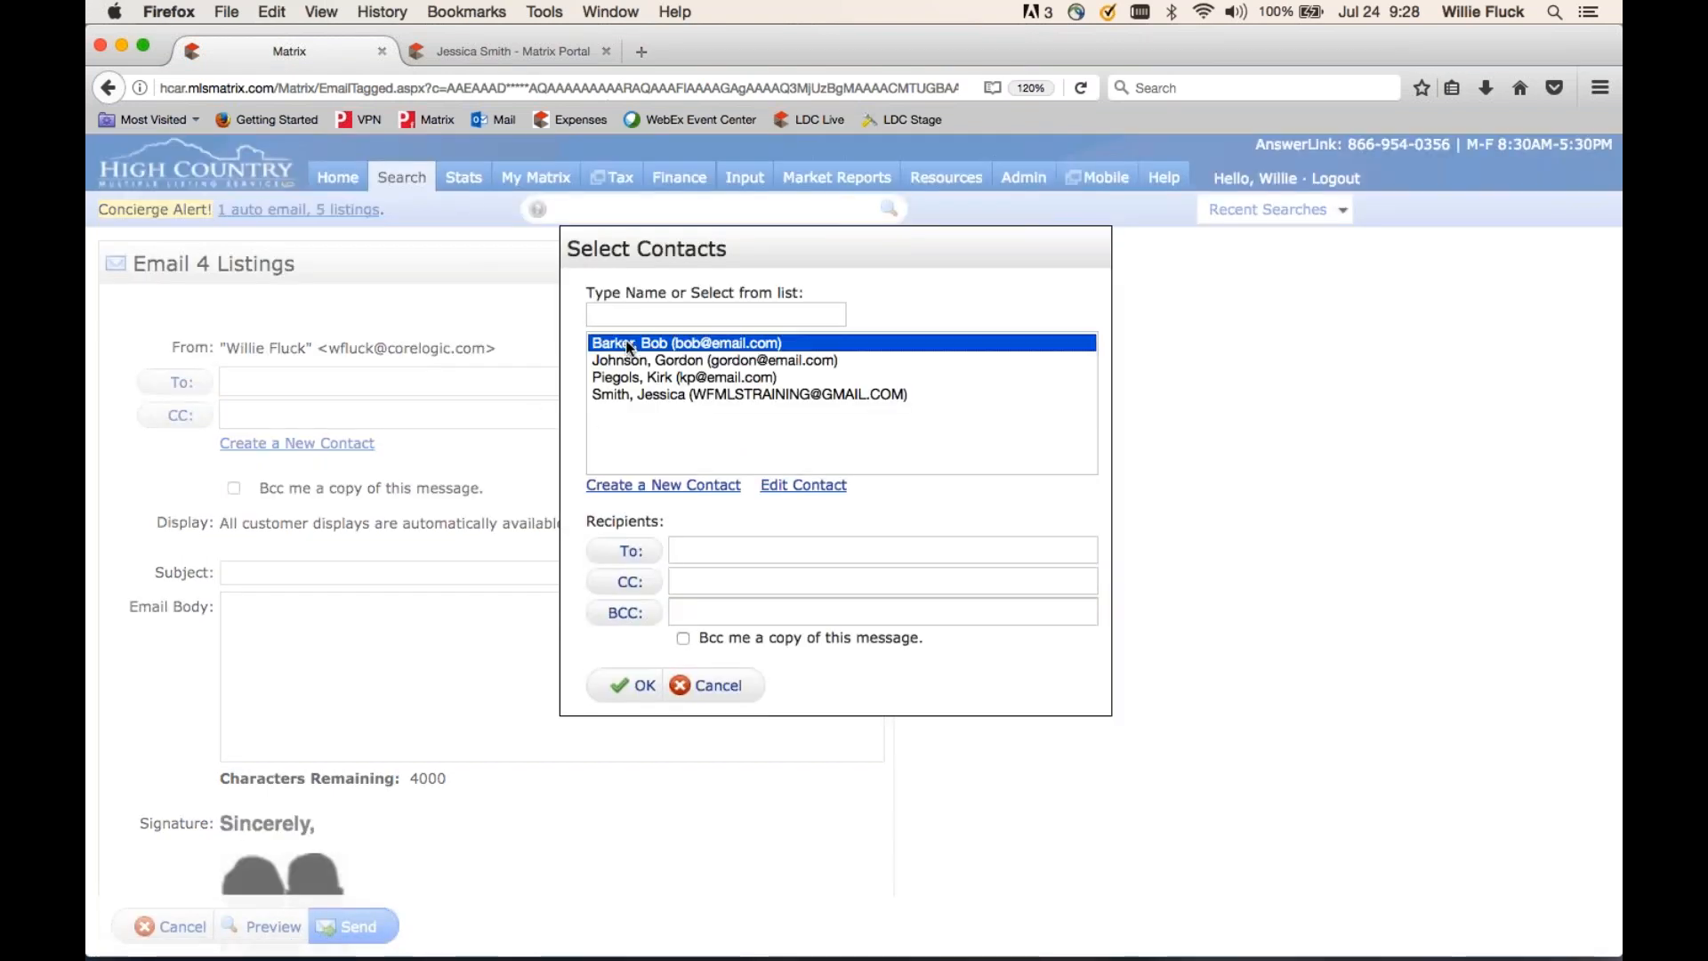
left_click(633, 377, "super")
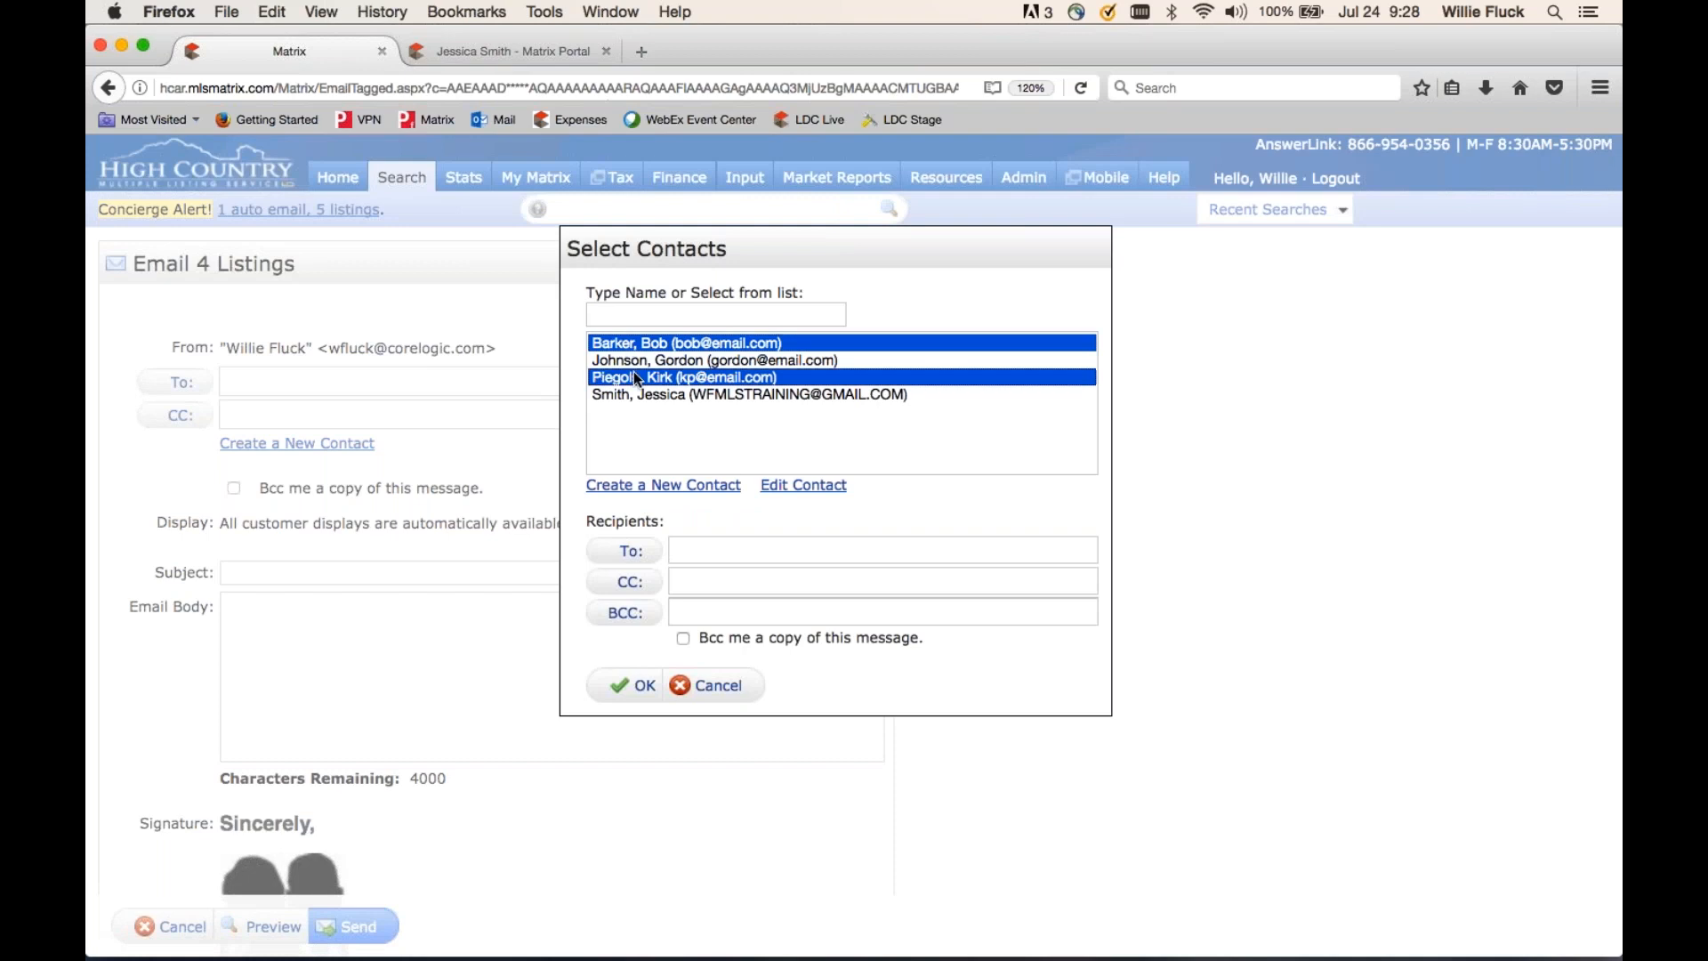
left_click(632, 393, "super")
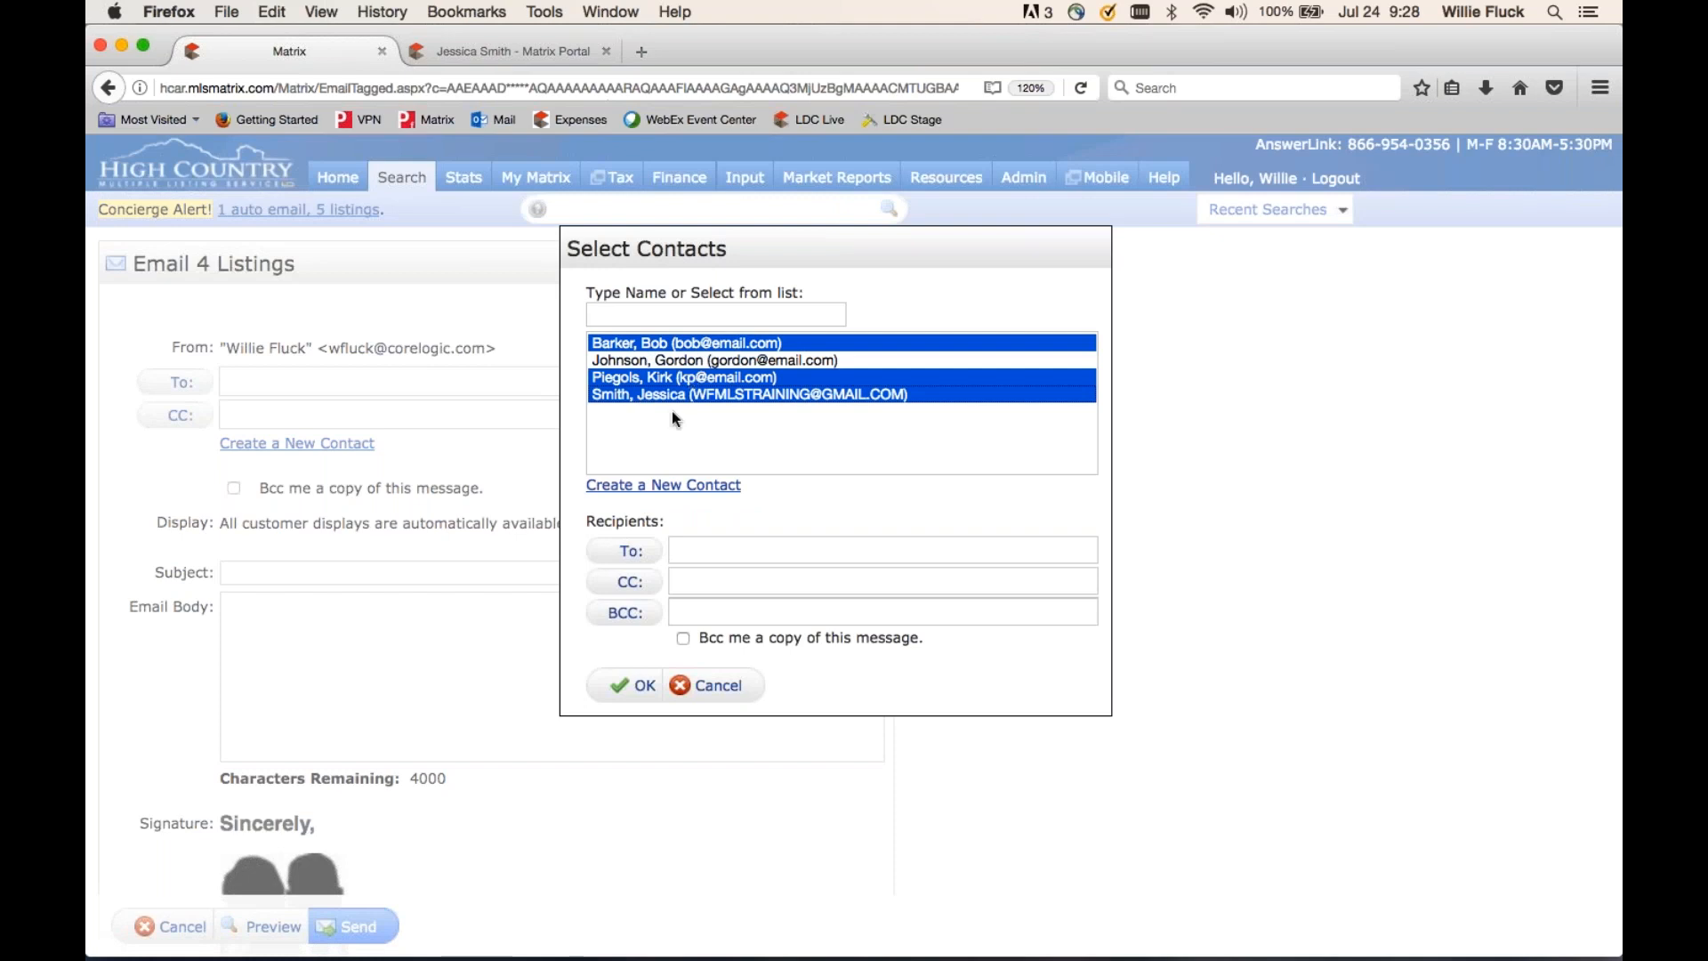
left_click(706, 685)
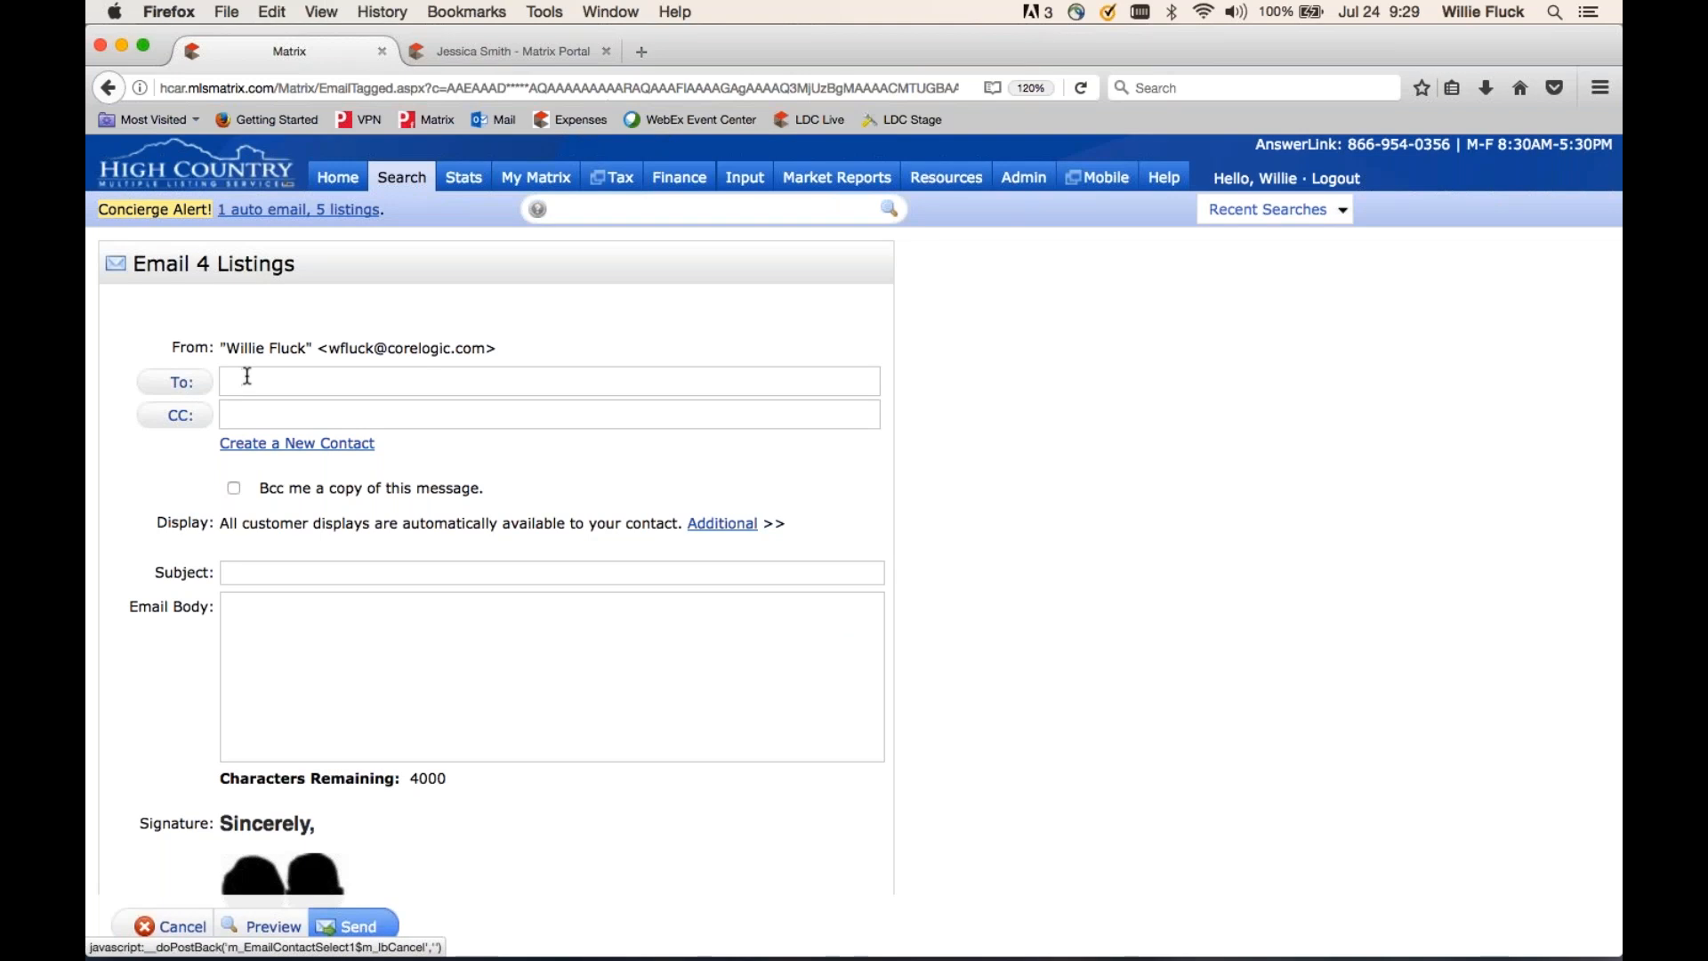
- Cancel the Email 4 Listings form unsent and return to the 125 results
left_click(421, 393)
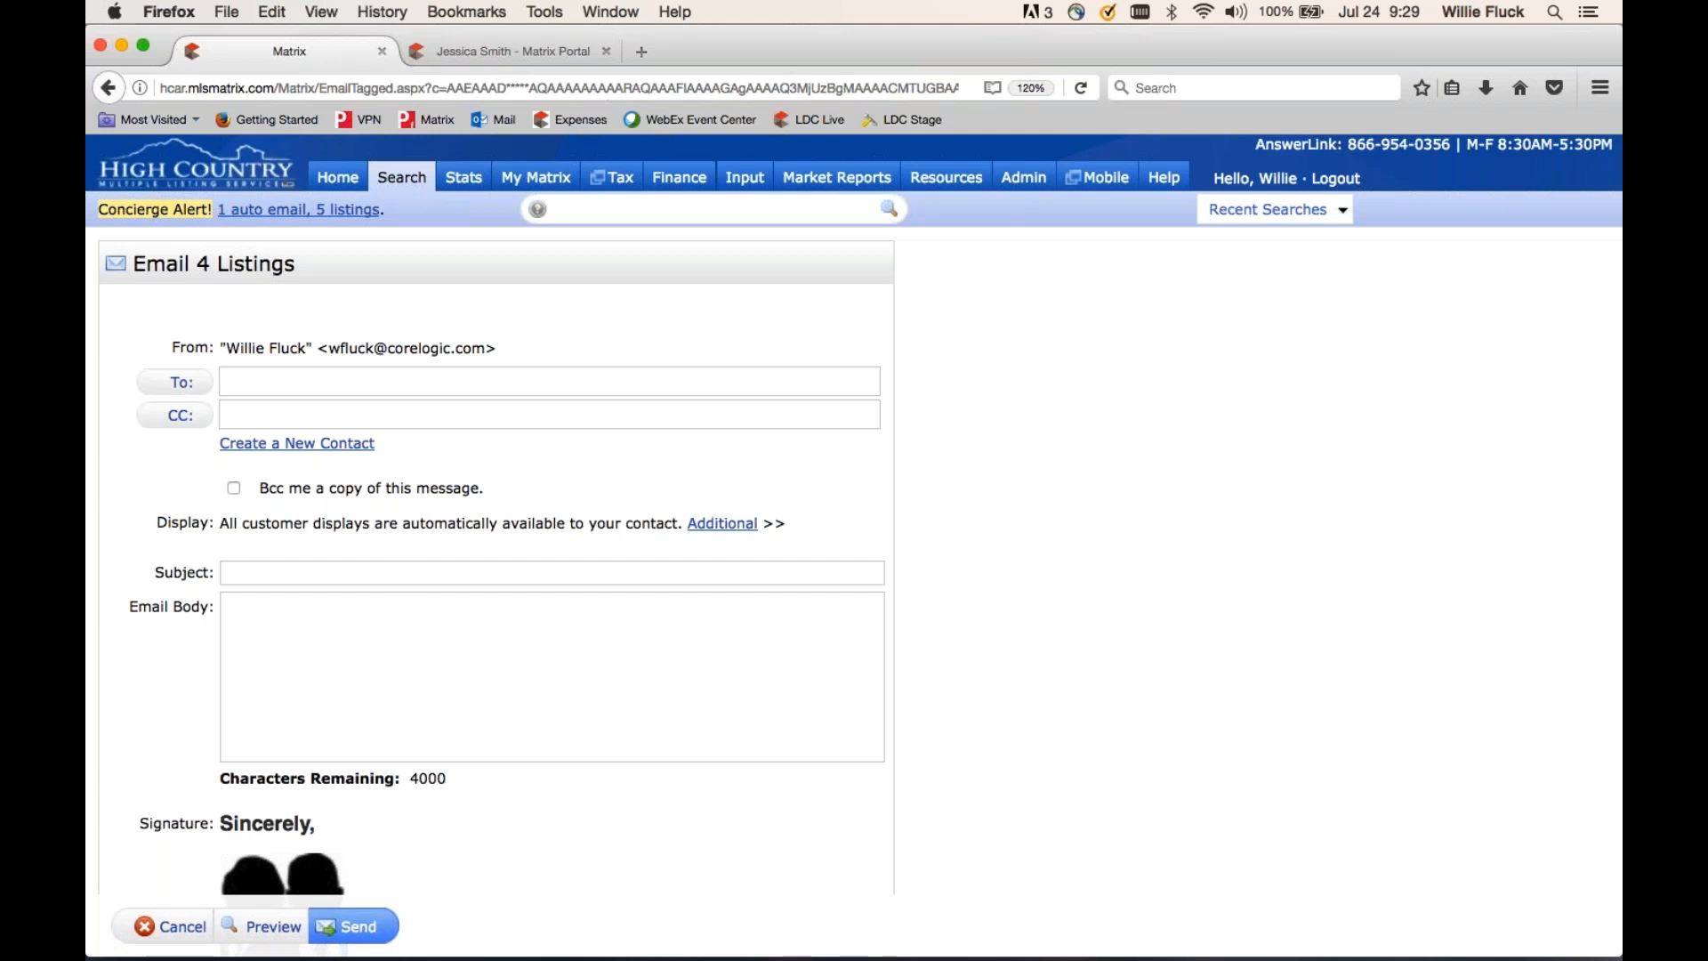
scroll(401, 659, "down", 10)
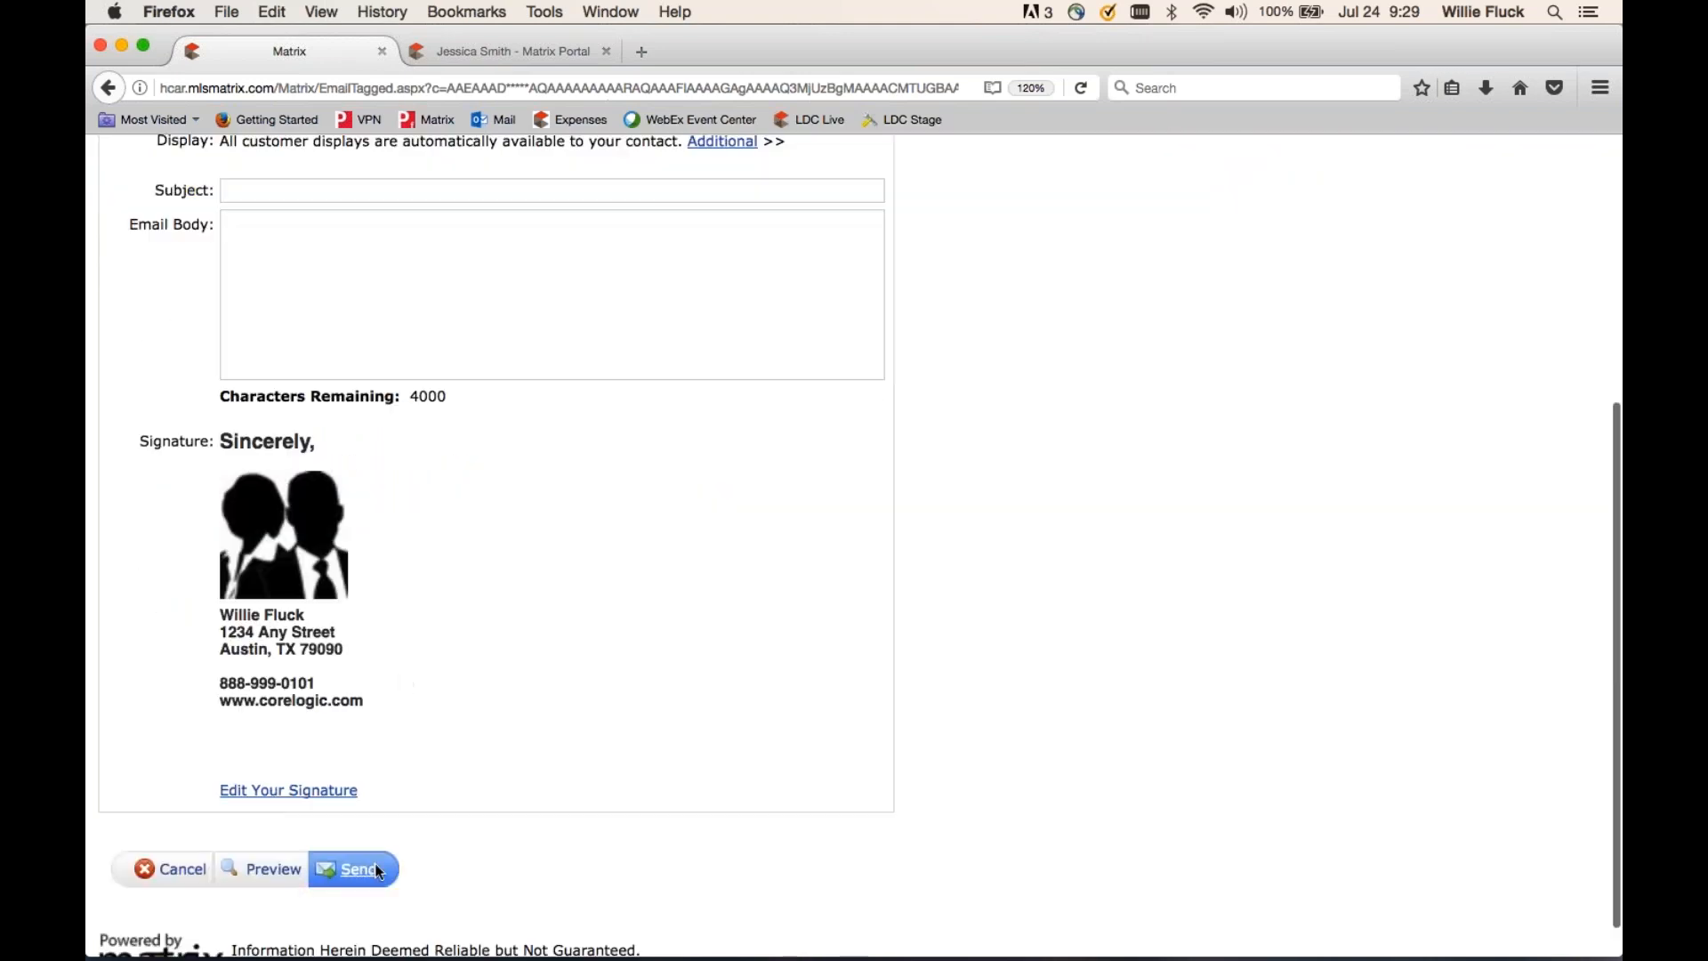
left_click(189, 881)
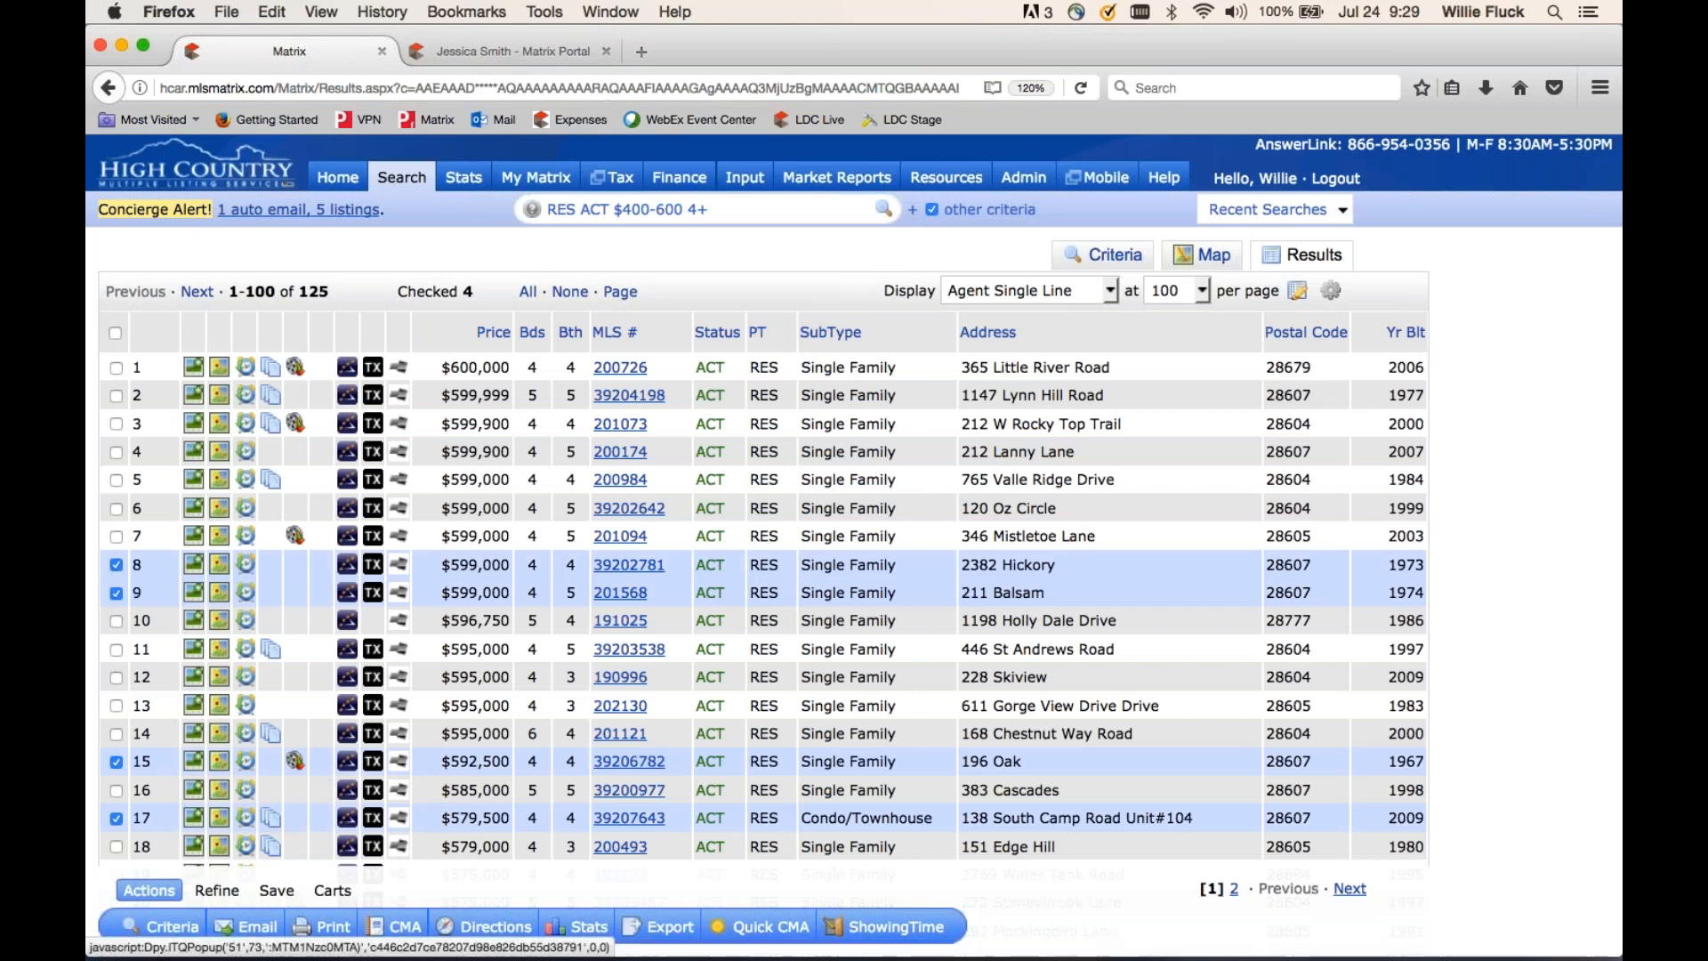
- Print the four listings to PDF in the My Display and Client Thumbnail formats
left_click(333, 927)
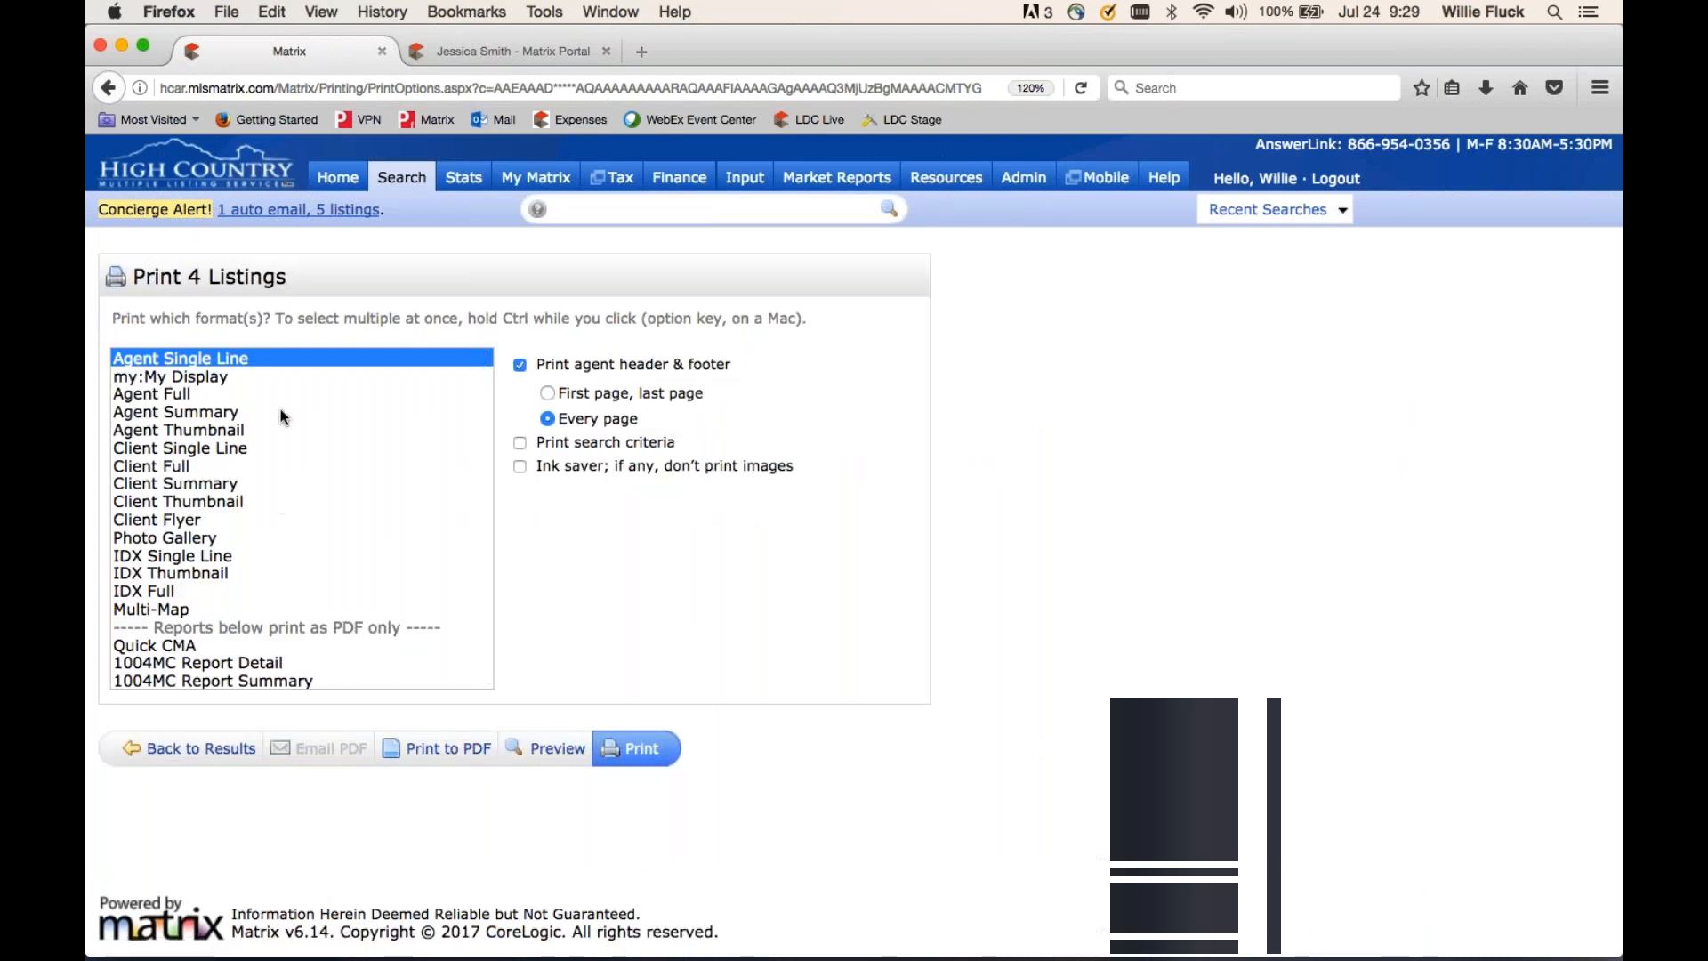
left_click(201, 380)
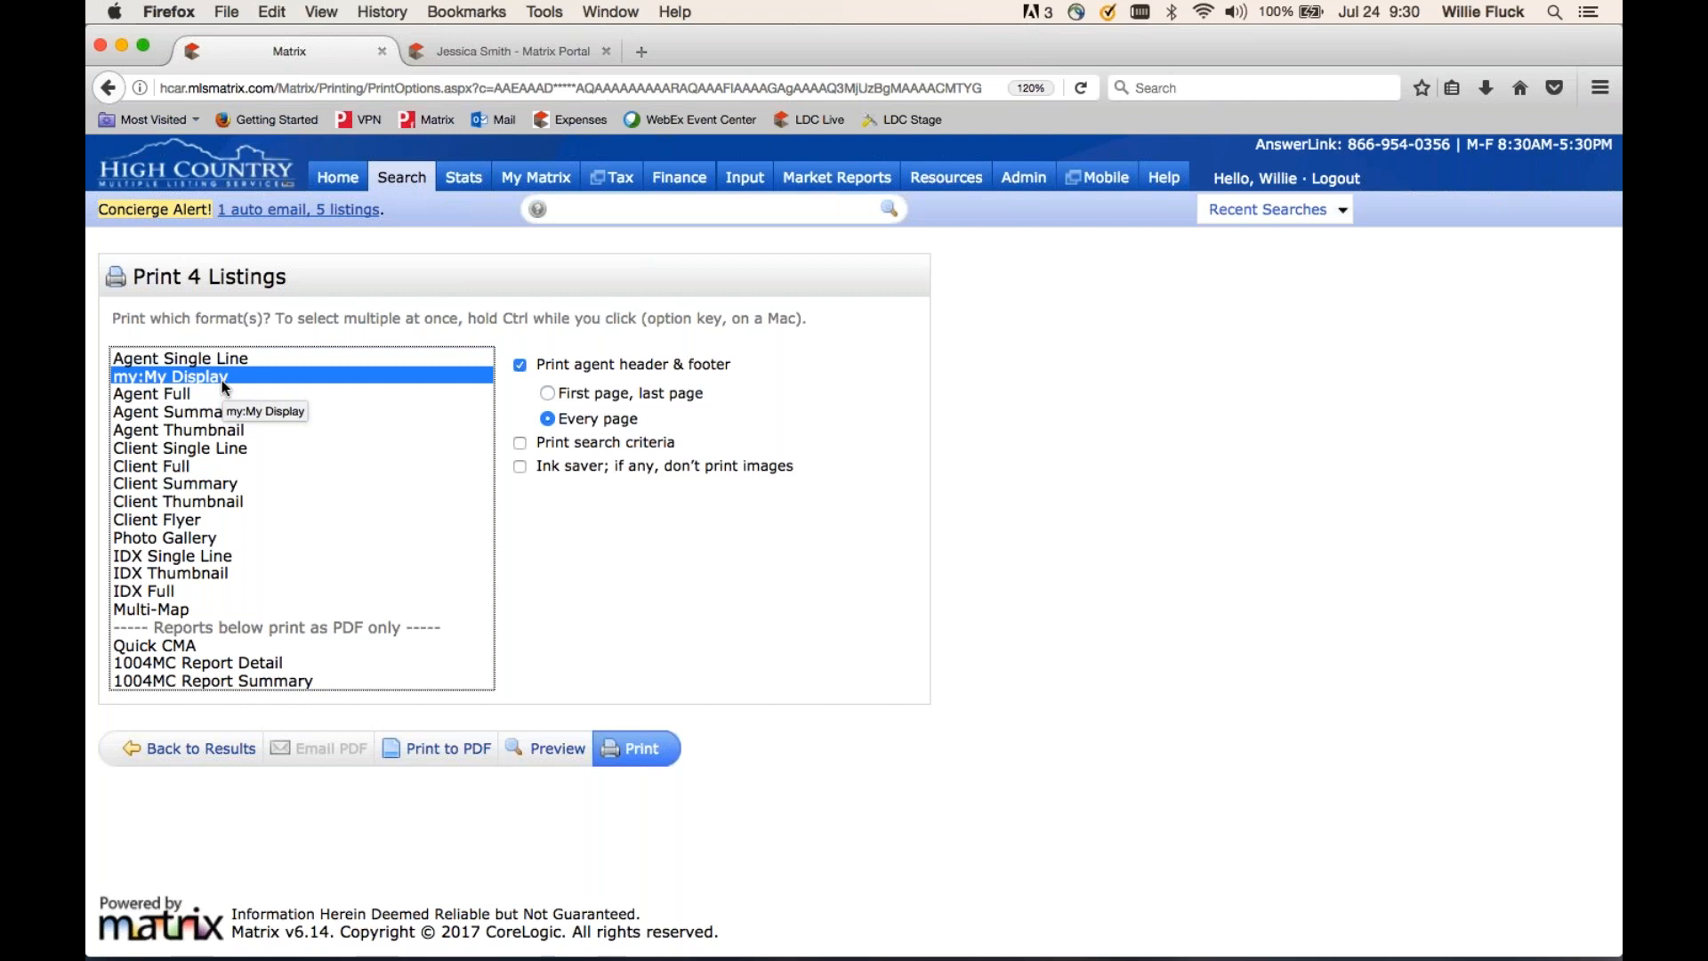
left_click(201, 496, "super")
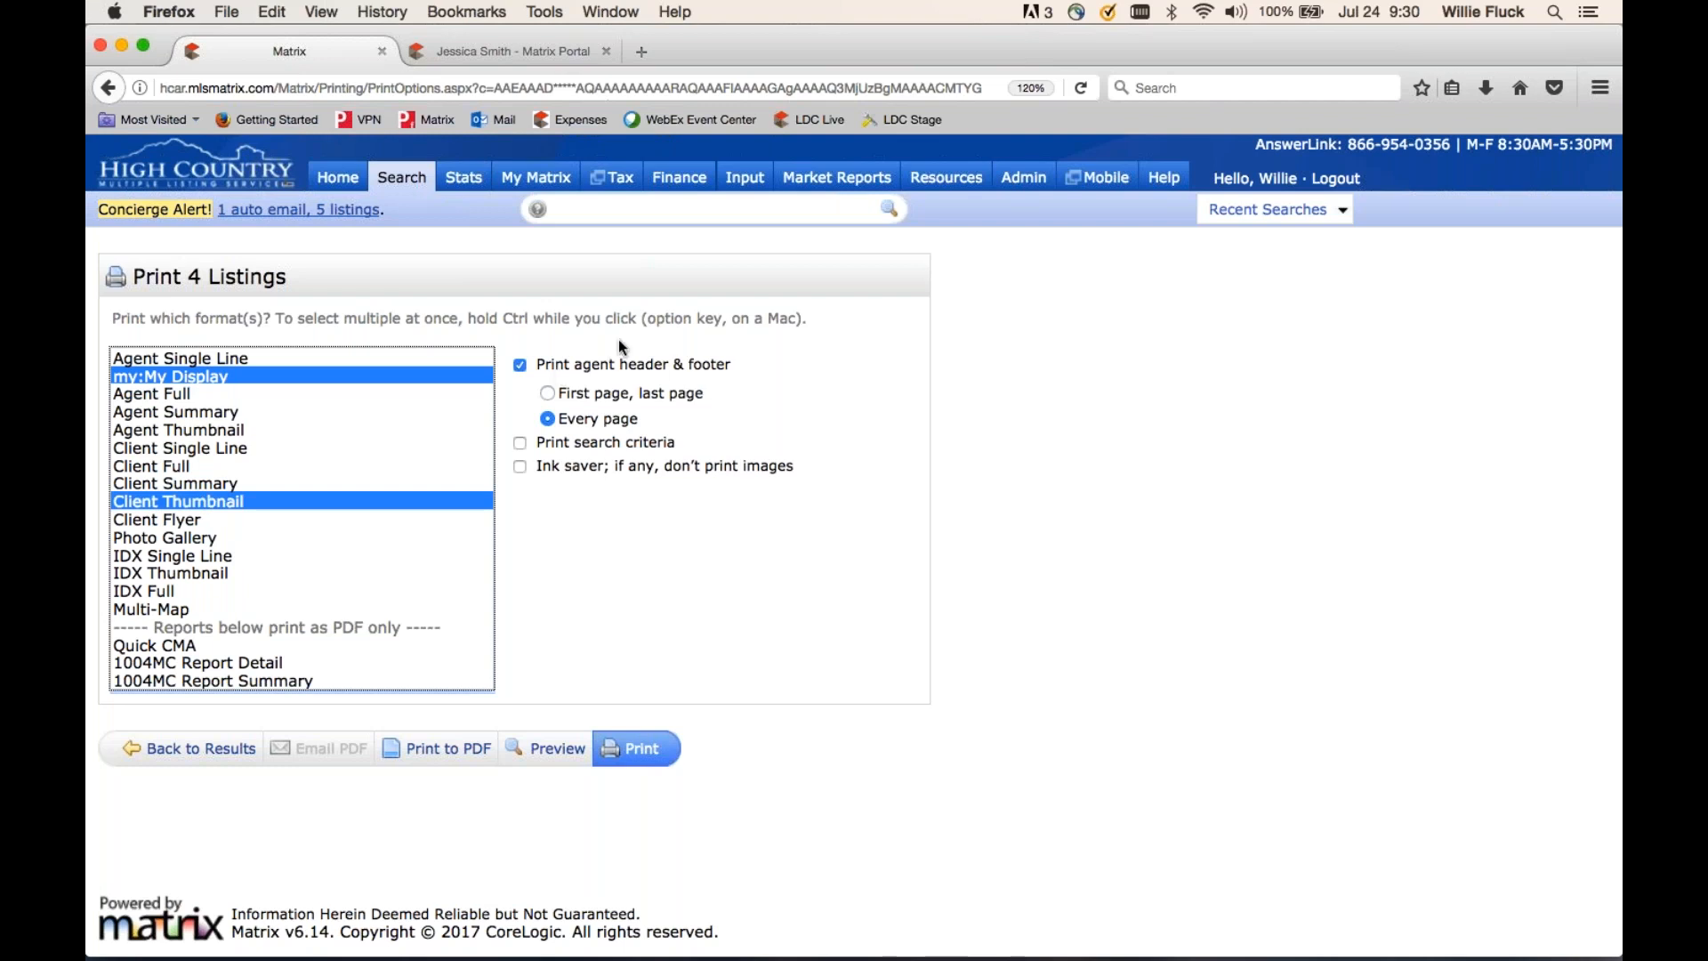
left_click(437, 748)
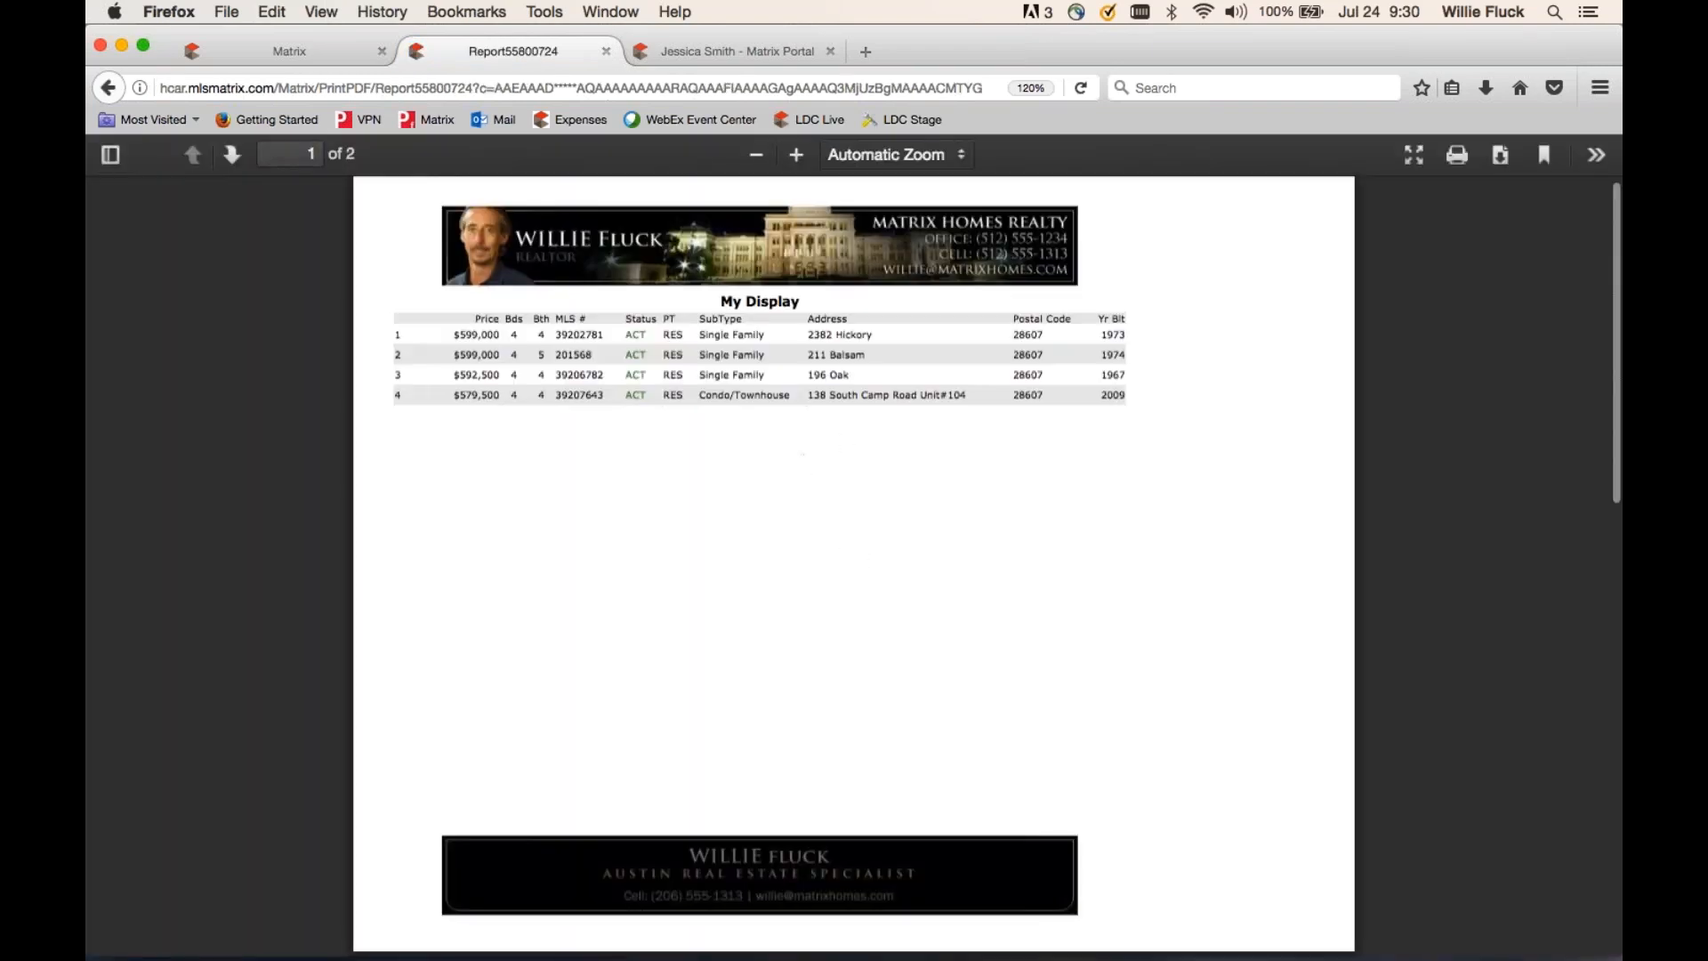
- Review both report pages at 130% zoom, then close the PDF and return to the 125 results
left_click(796, 154)
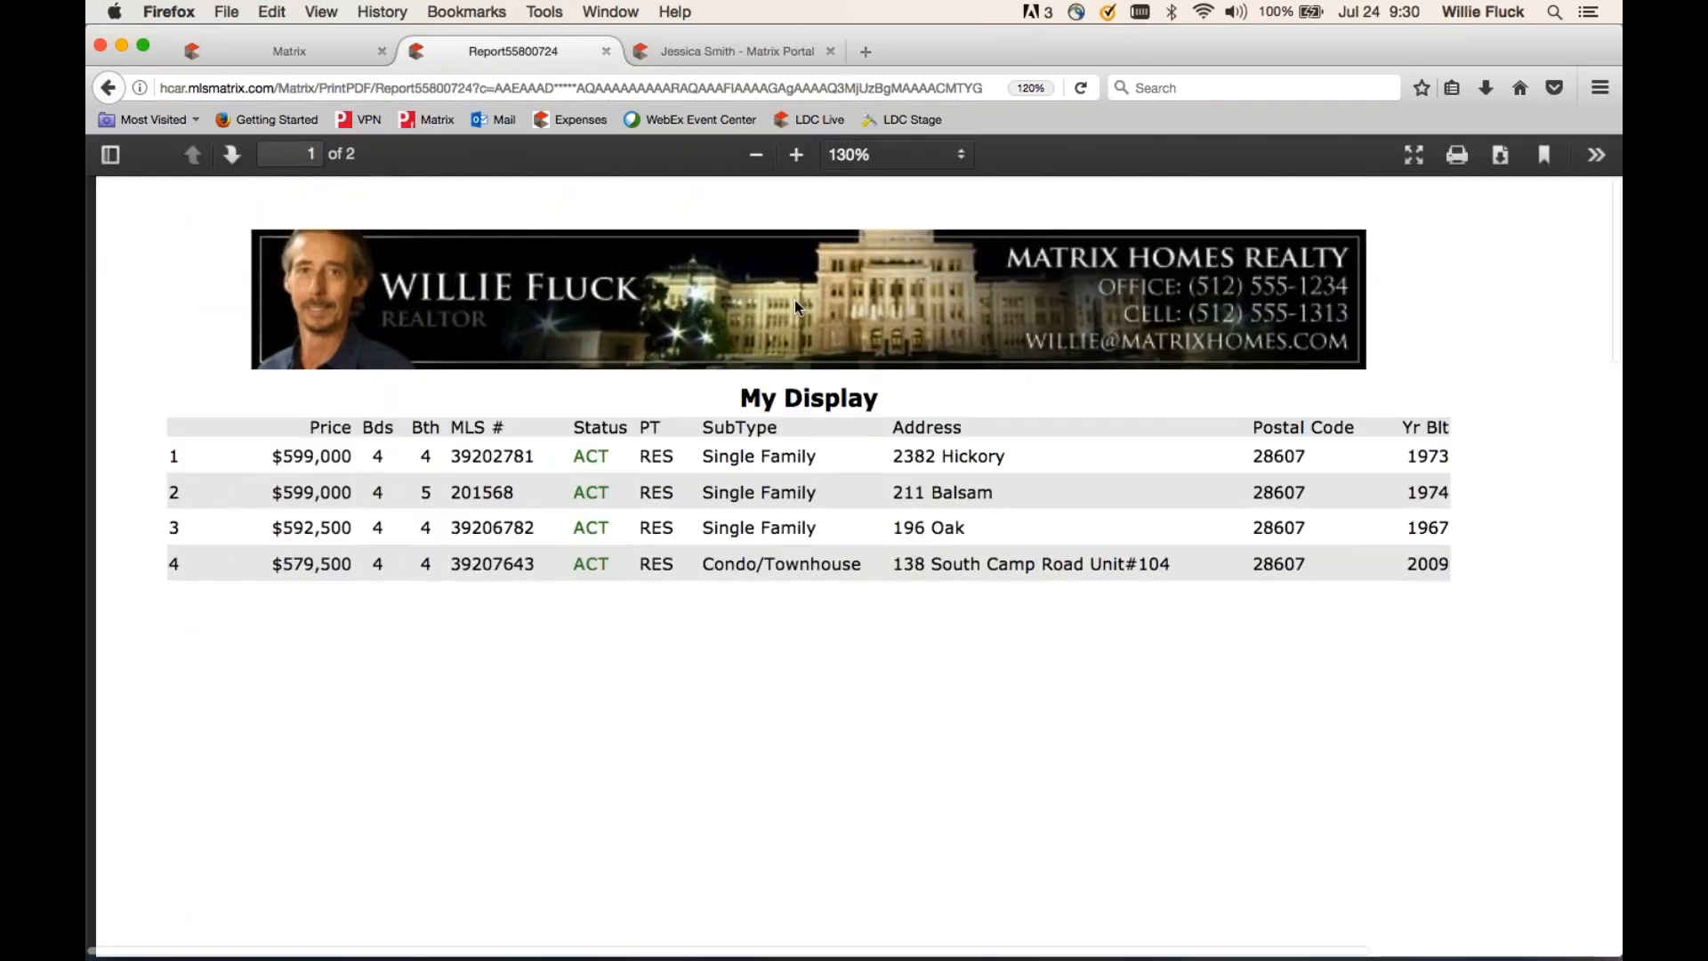
scroll(786, 636, "down", 10)
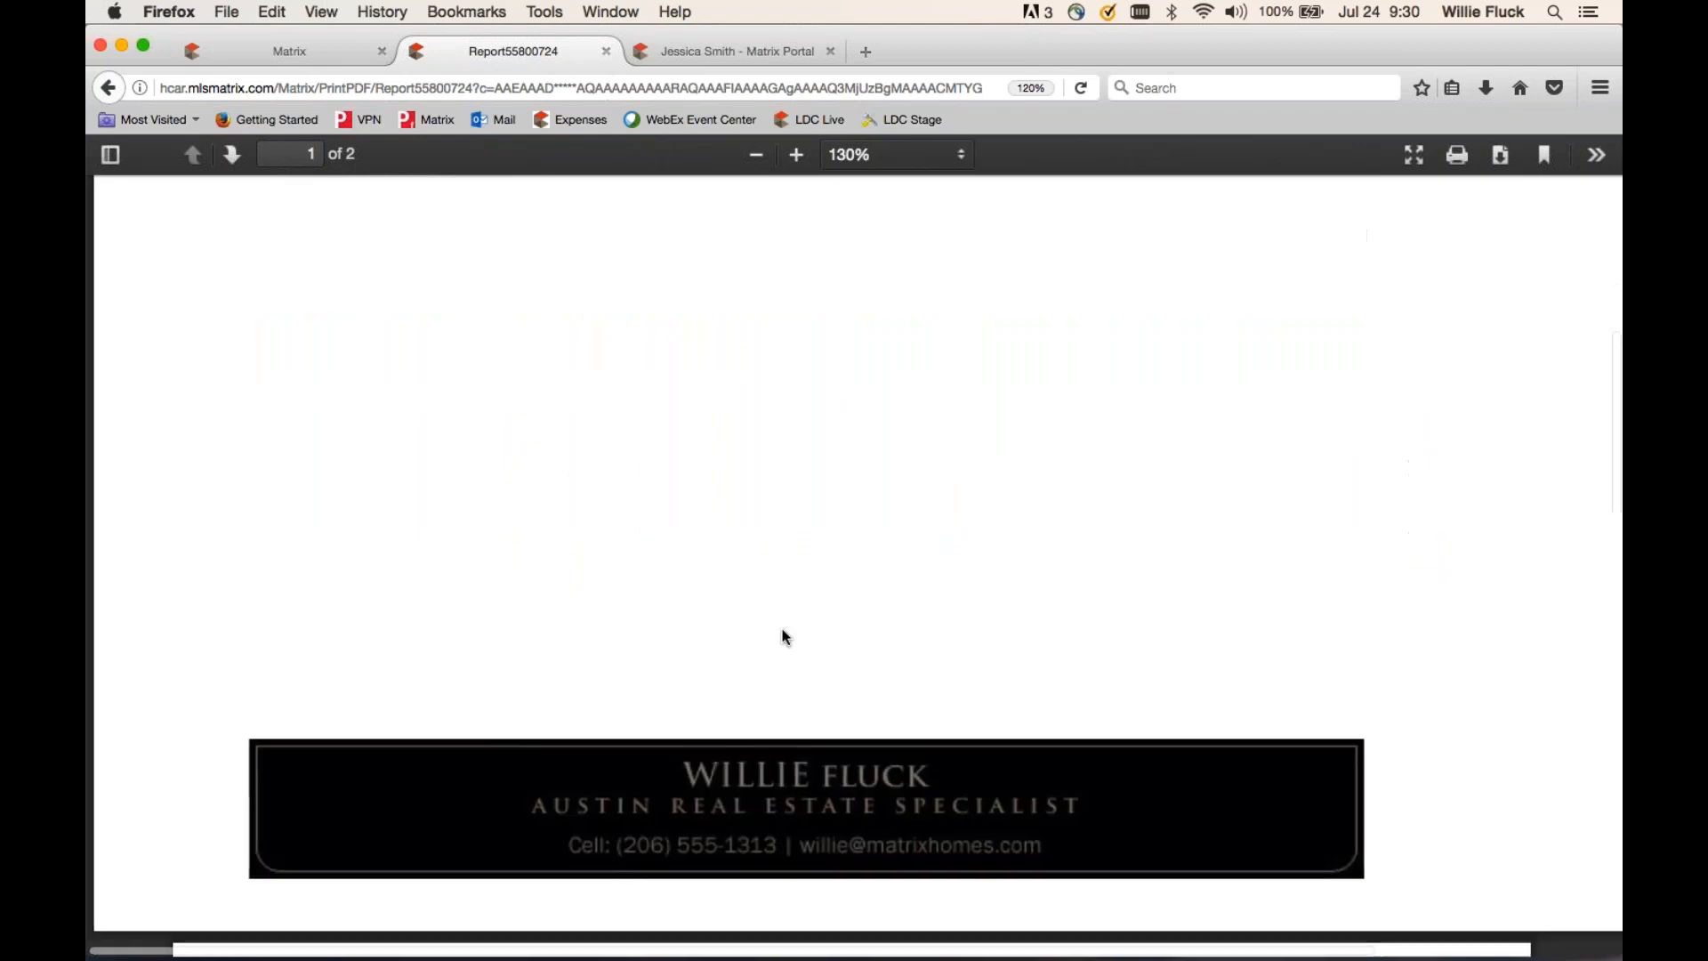
scroll(786, 637, "down", 7)
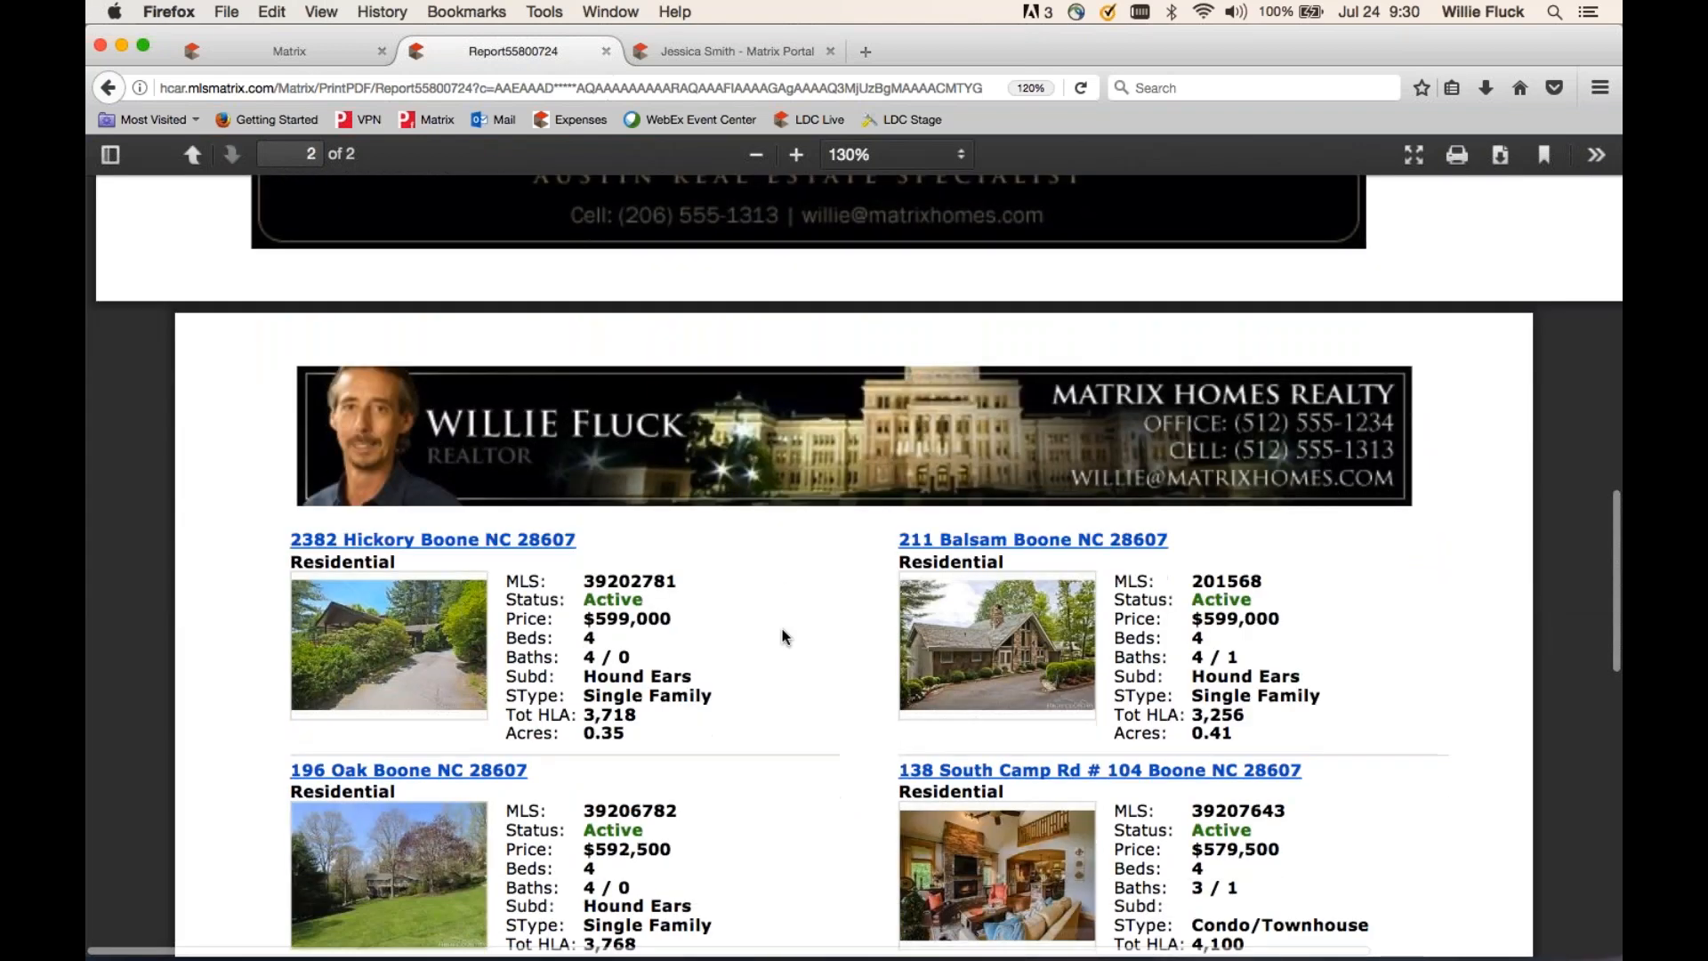
scroll(784, 636, "down", 15)
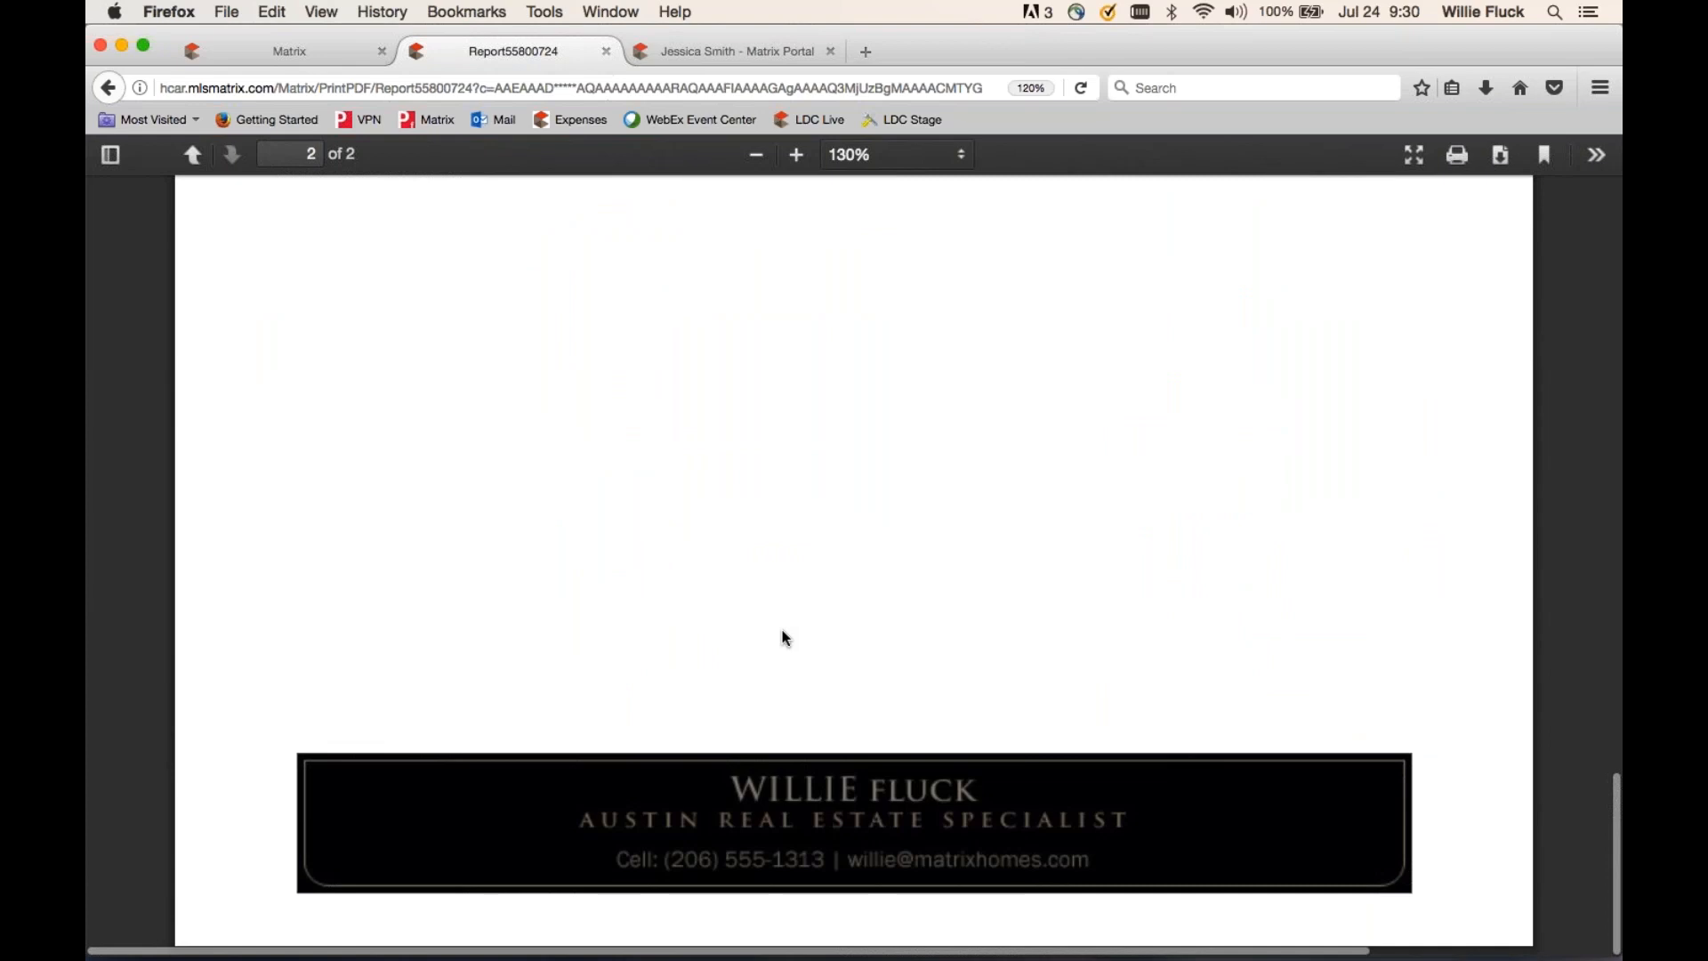
left_click(607, 51)
left_click(201, 753)
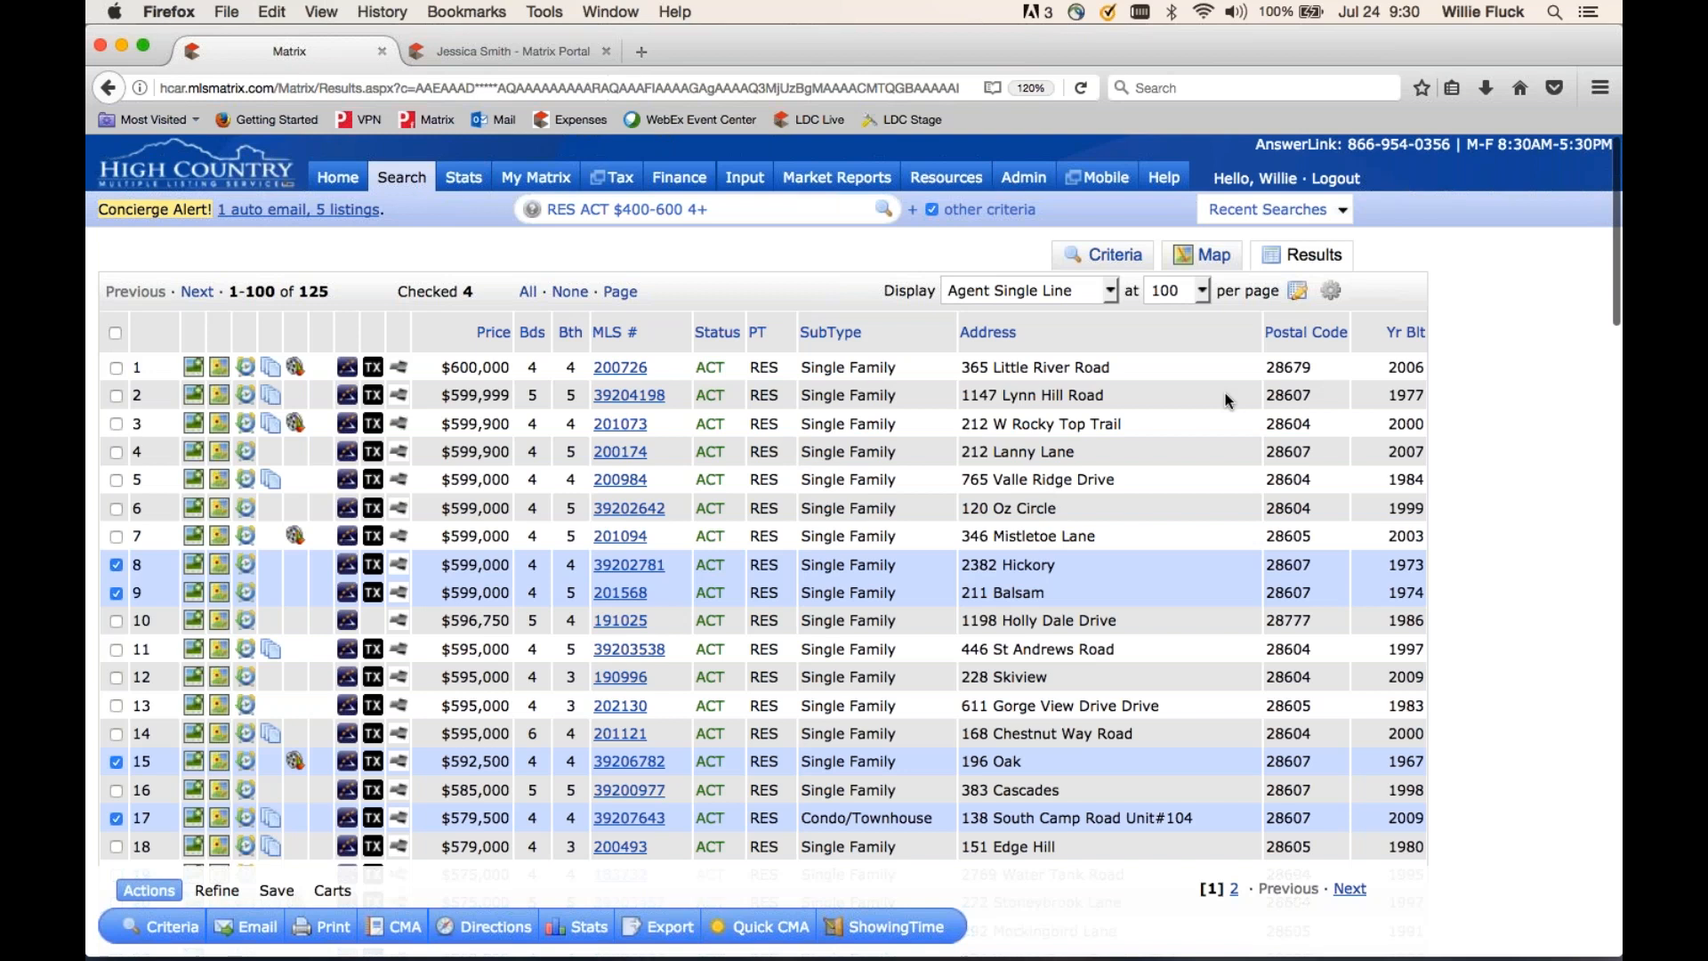
- Keep Agent Single Line as the display and save it as the search starting default
left_click(1065, 291)
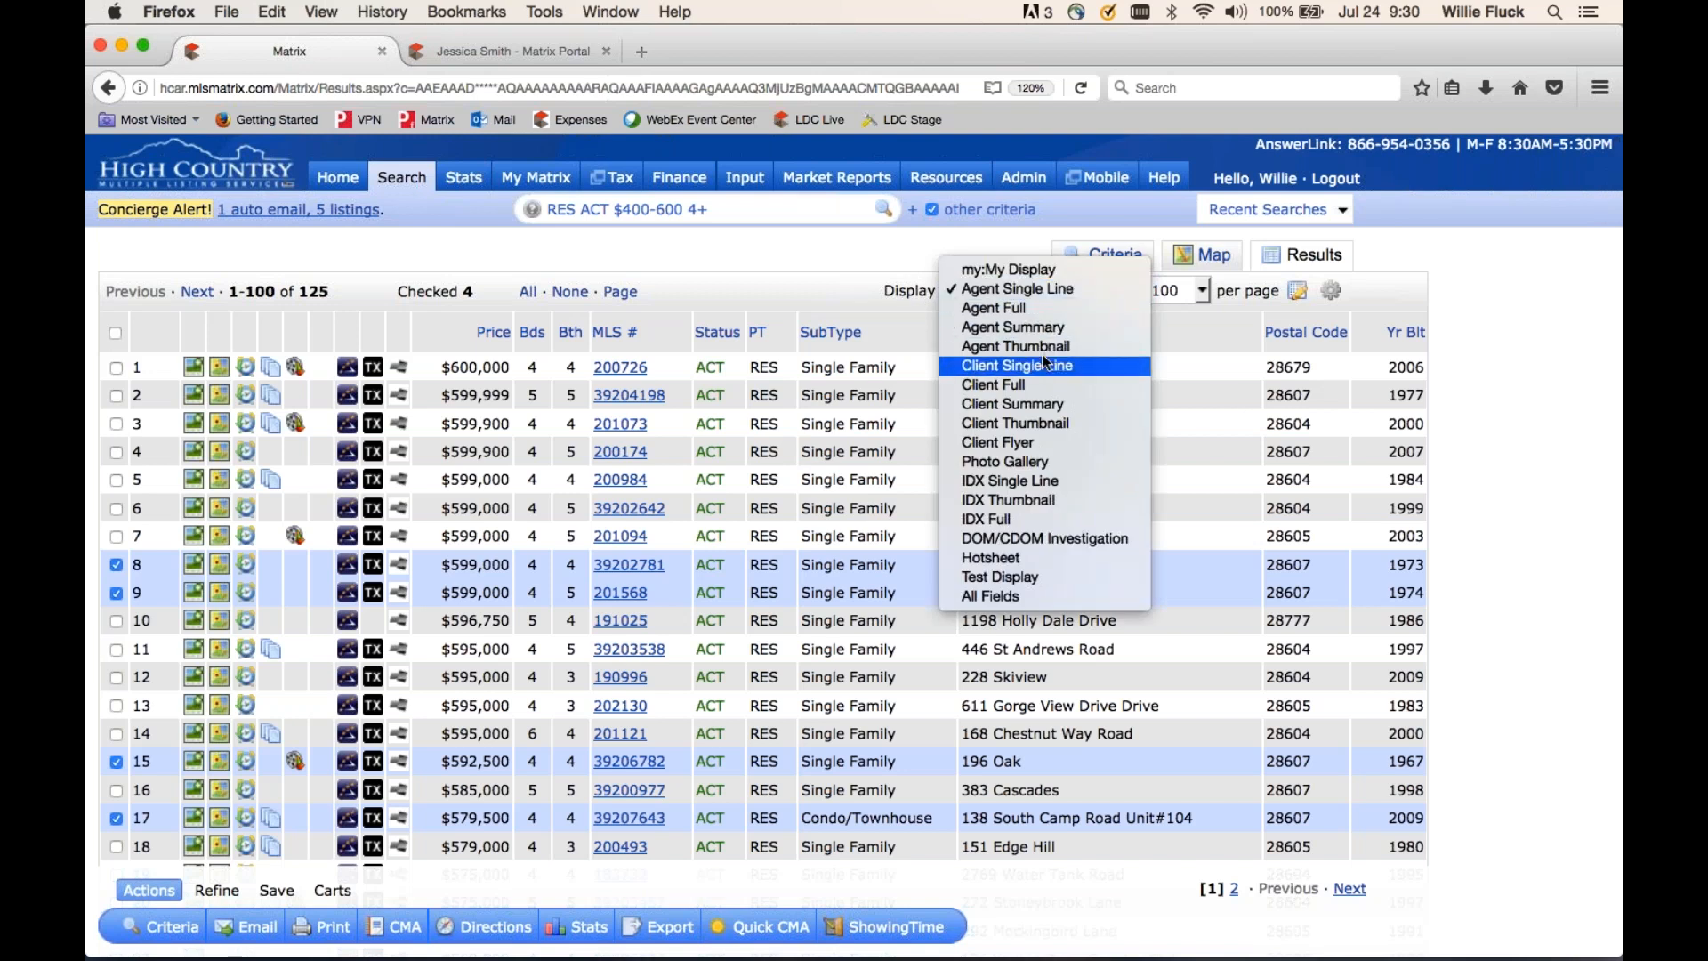
left_click(871, 249)
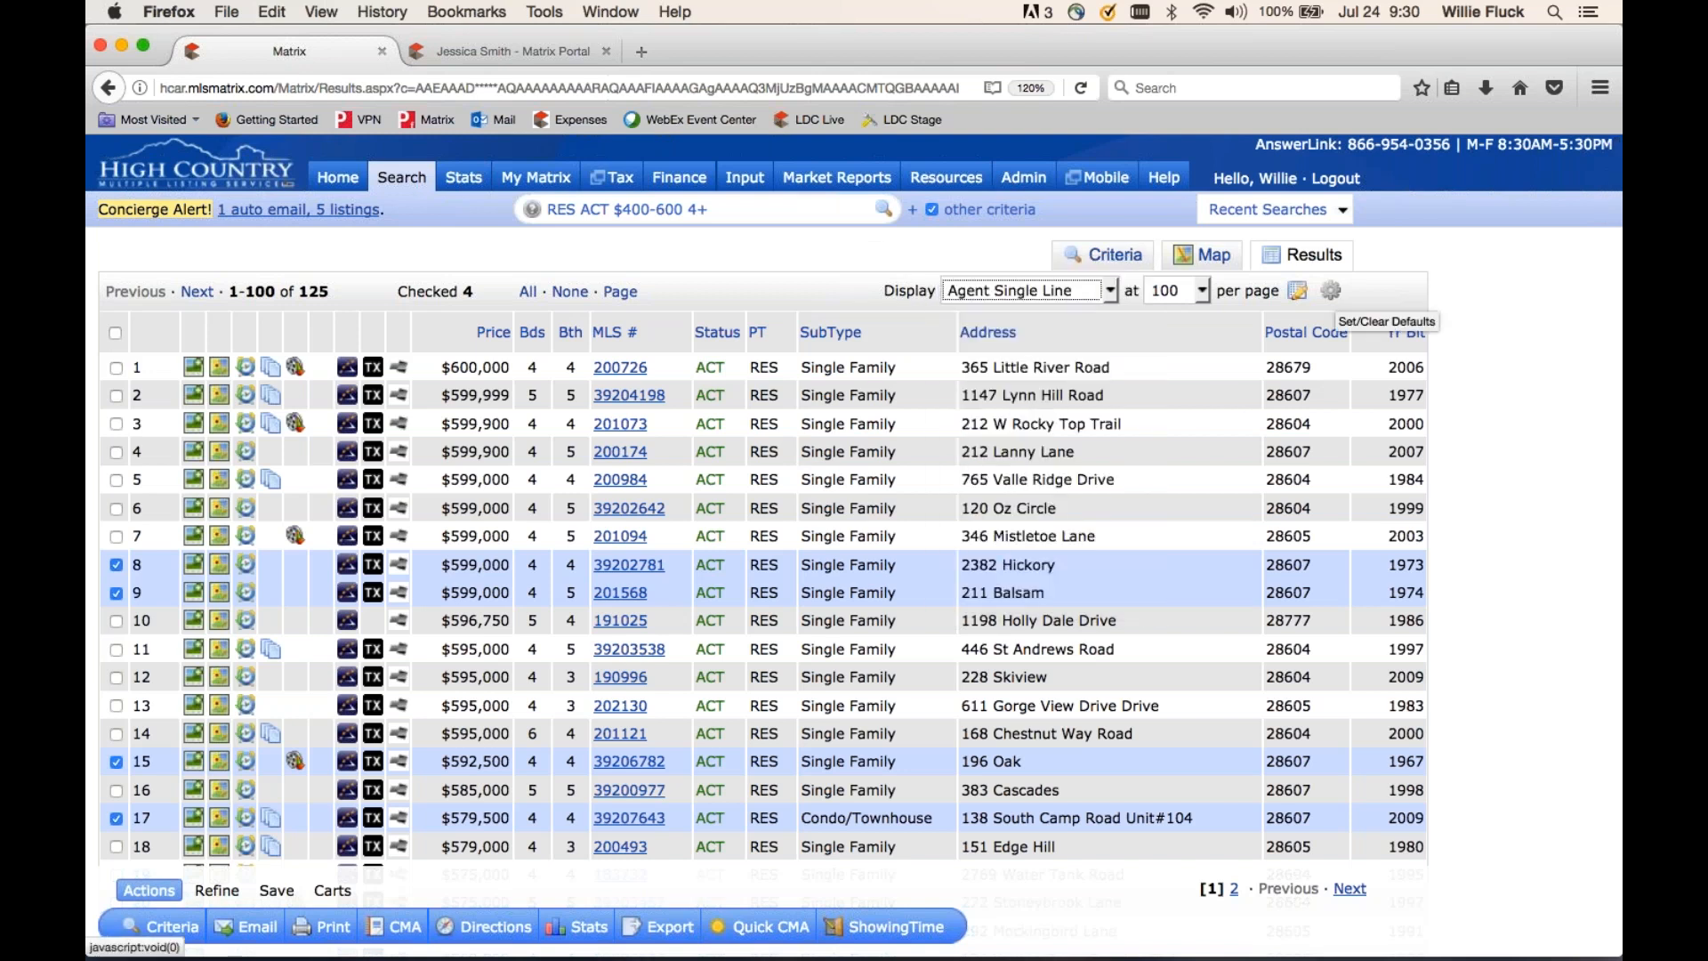
left_click(1332, 293)
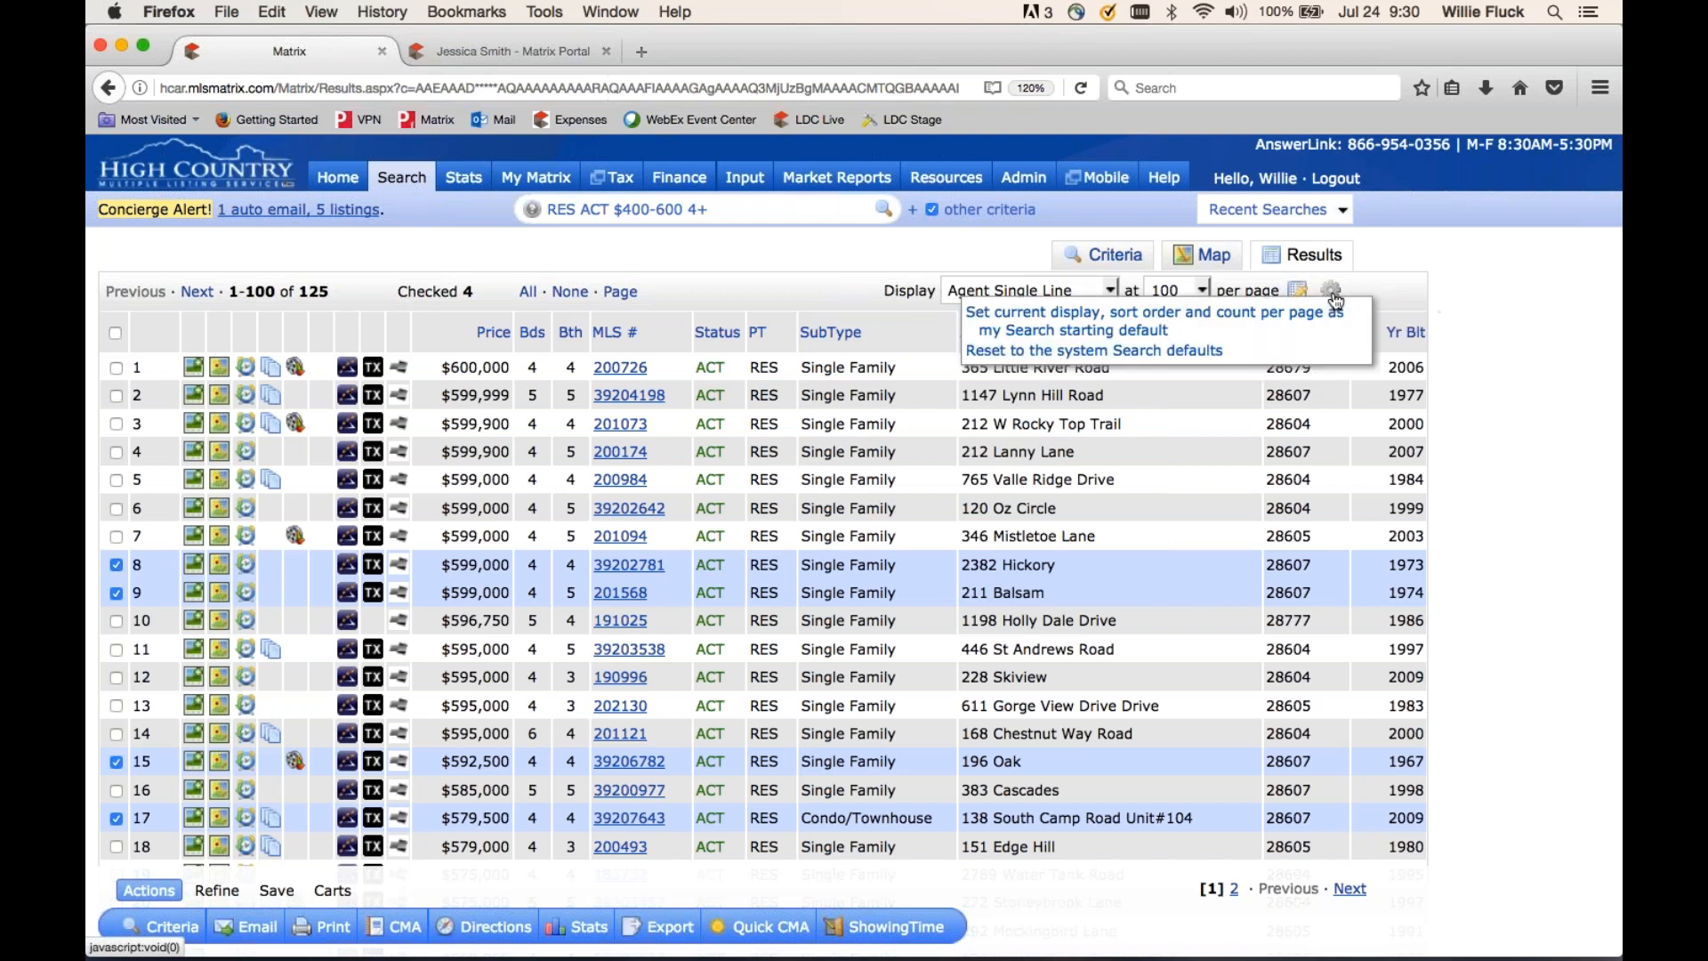
left_click(1123, 331)
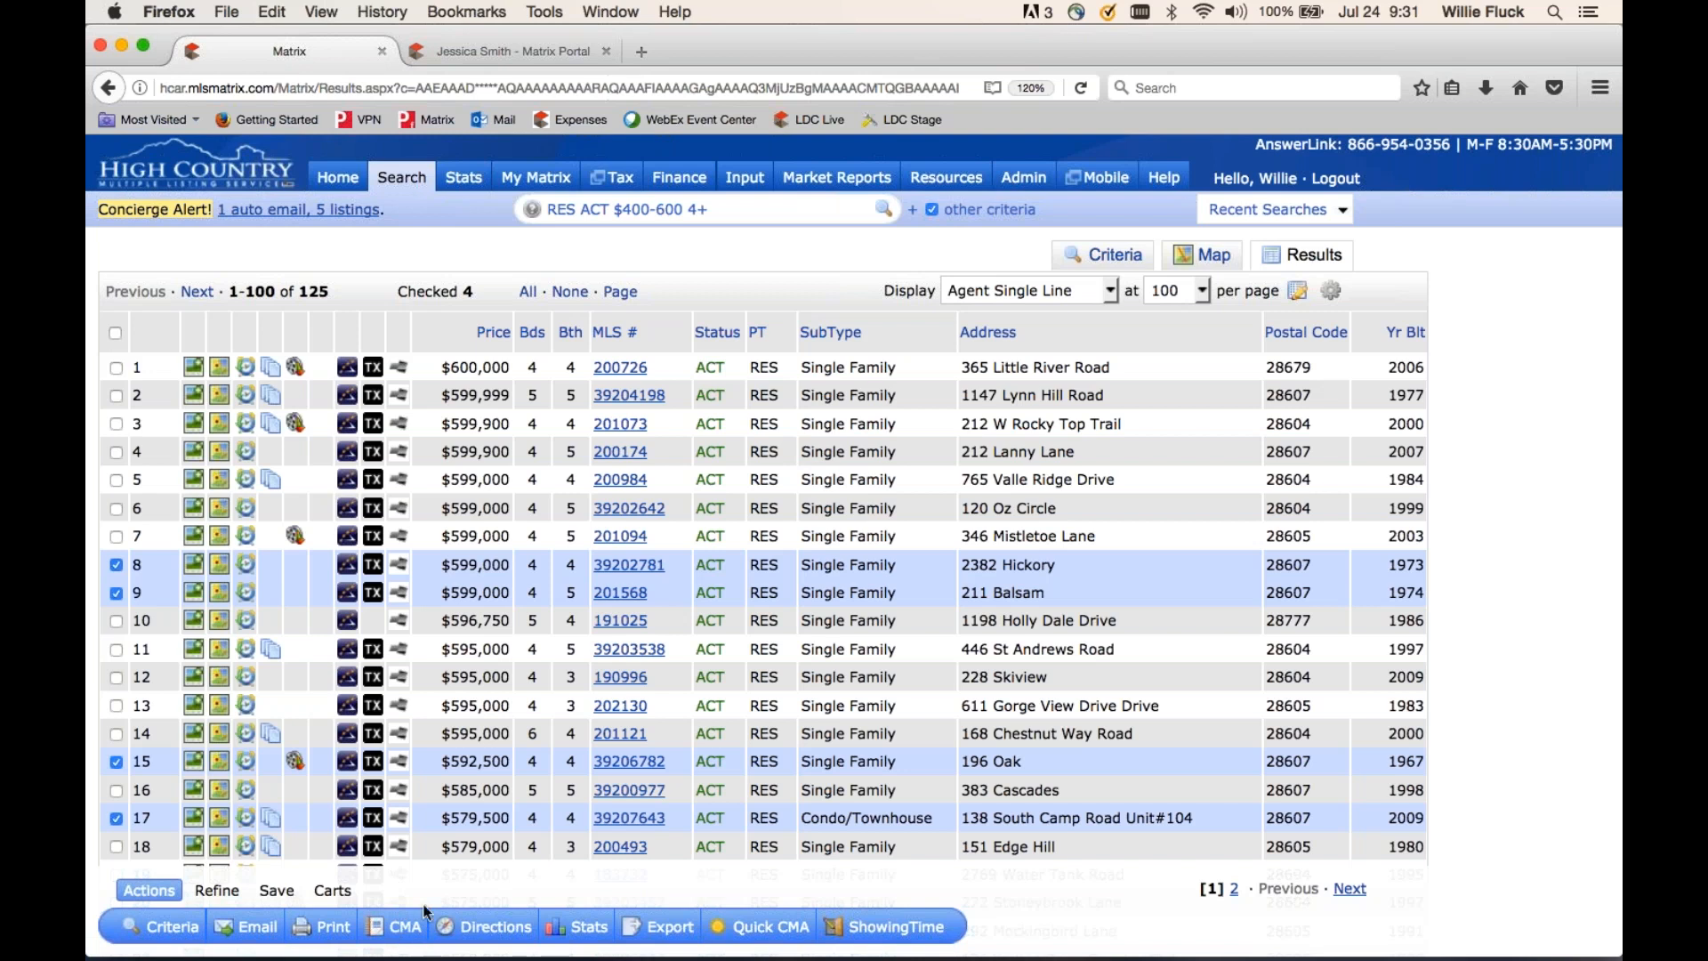
- Expand Matrix Video Tutorials in the System Help index, then head back to the Home page
left_click(1165, 180)
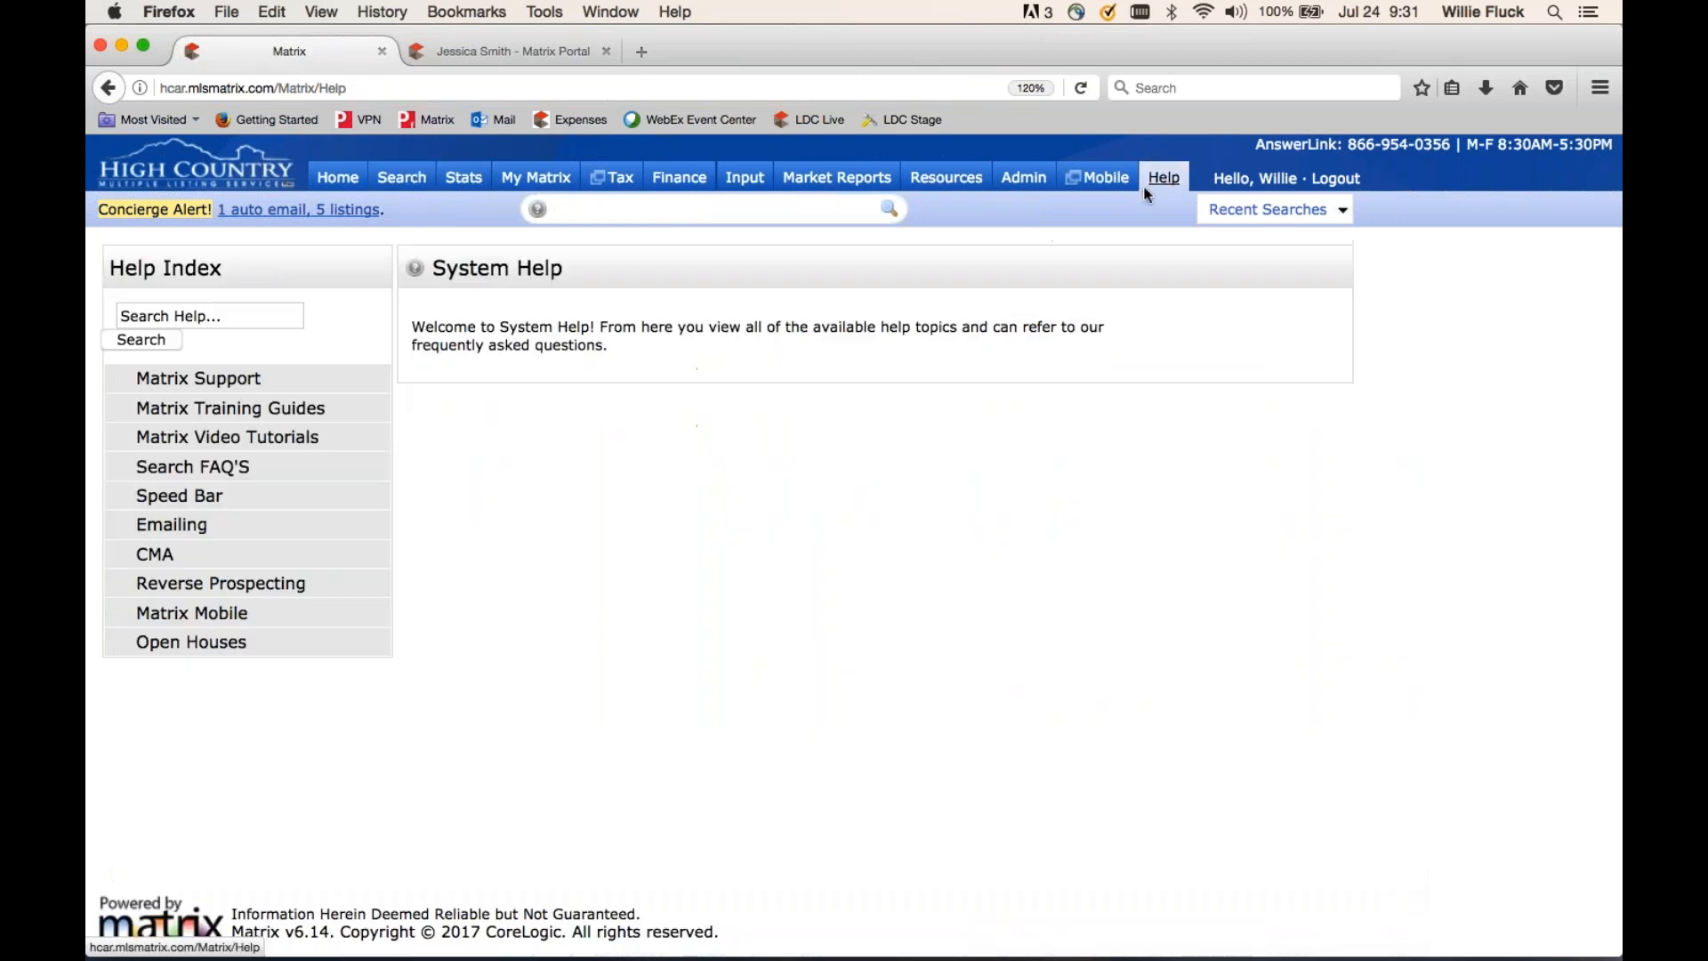
left_click(245, 440)
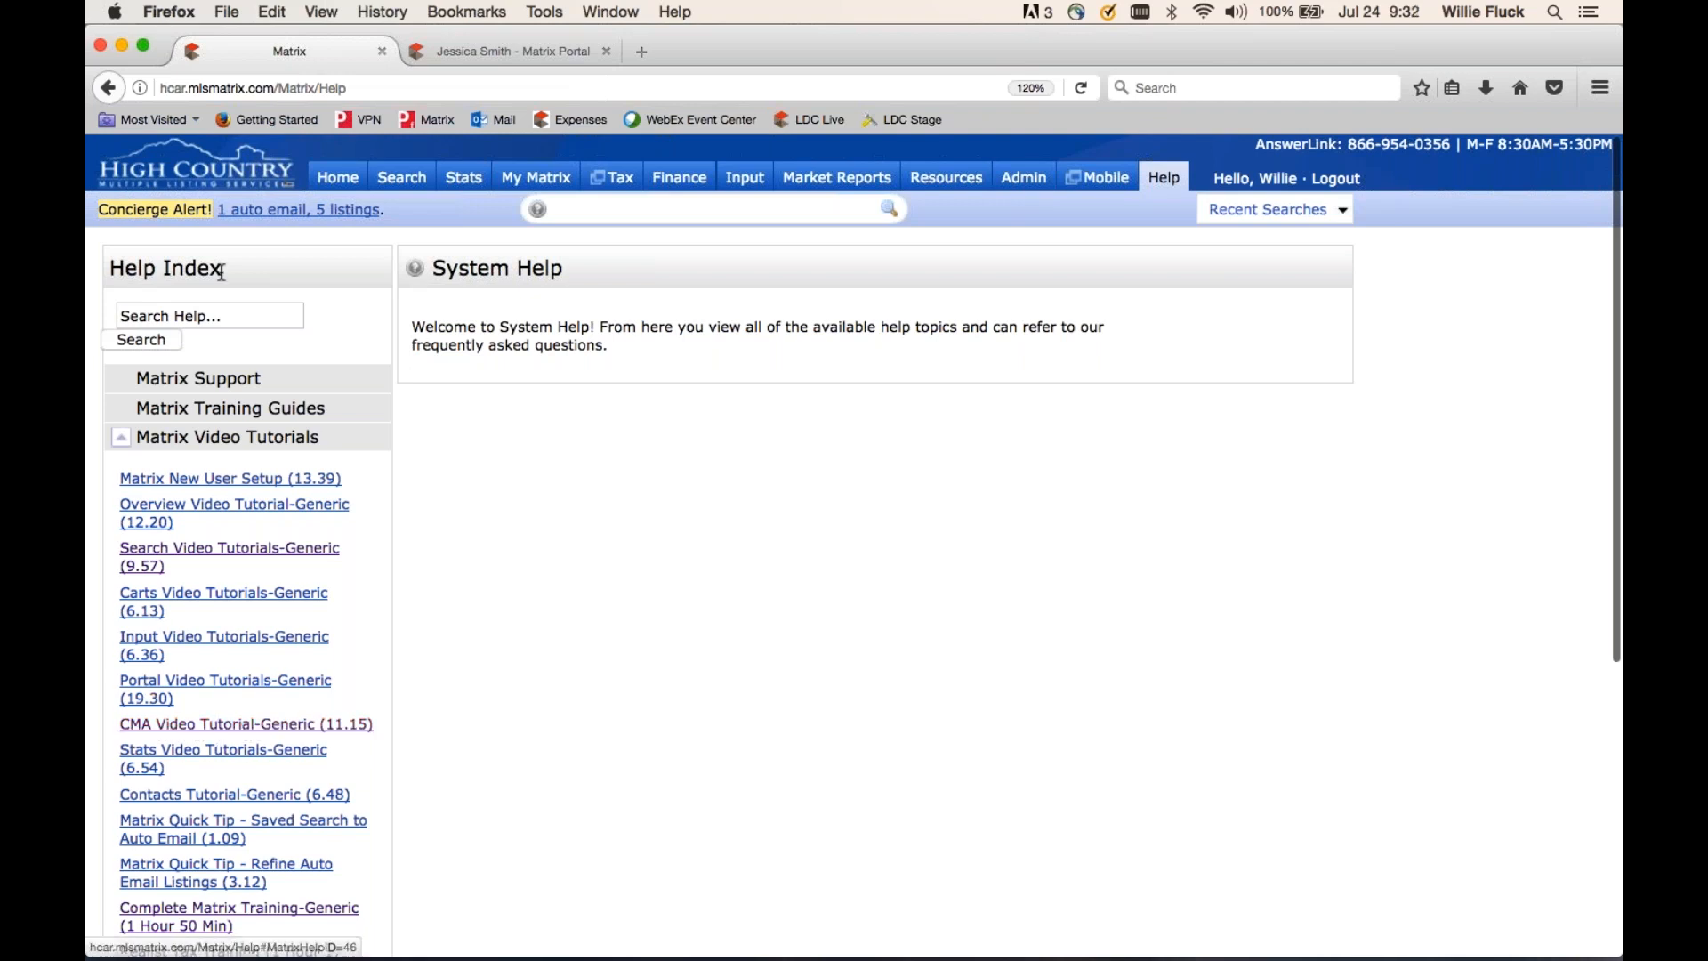
left_click(345, 181)
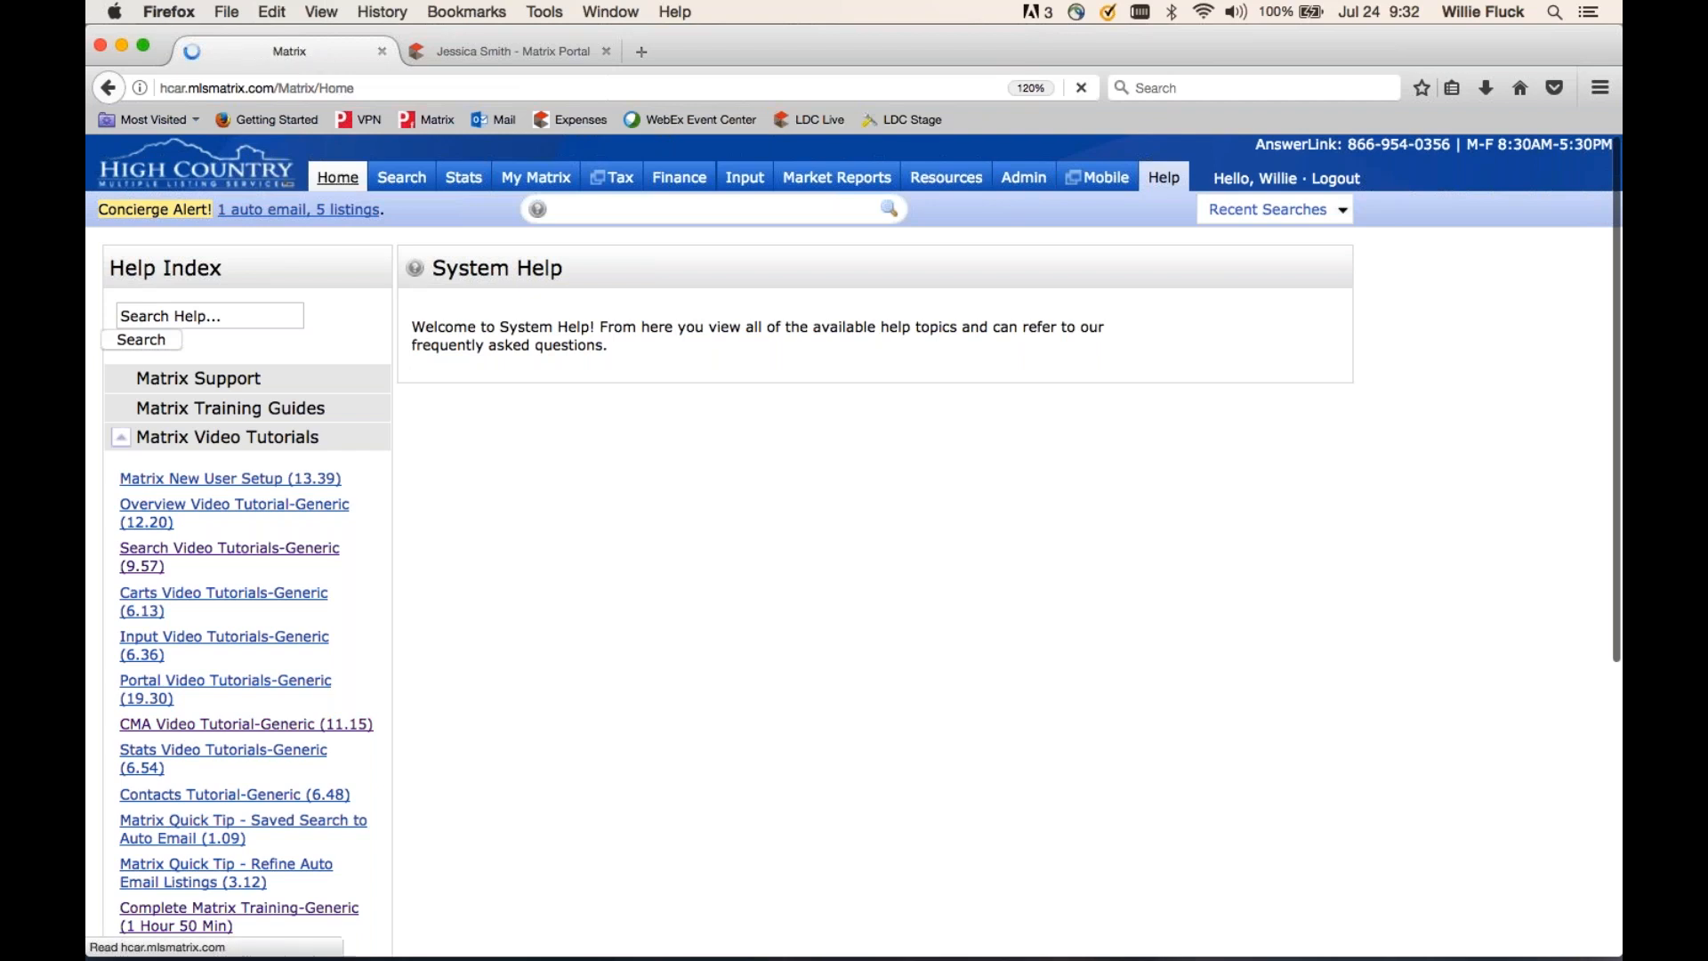
- Return to the search results and start driving directions for the four checked listings
left_click(111, 88)
left_click(110, 87)
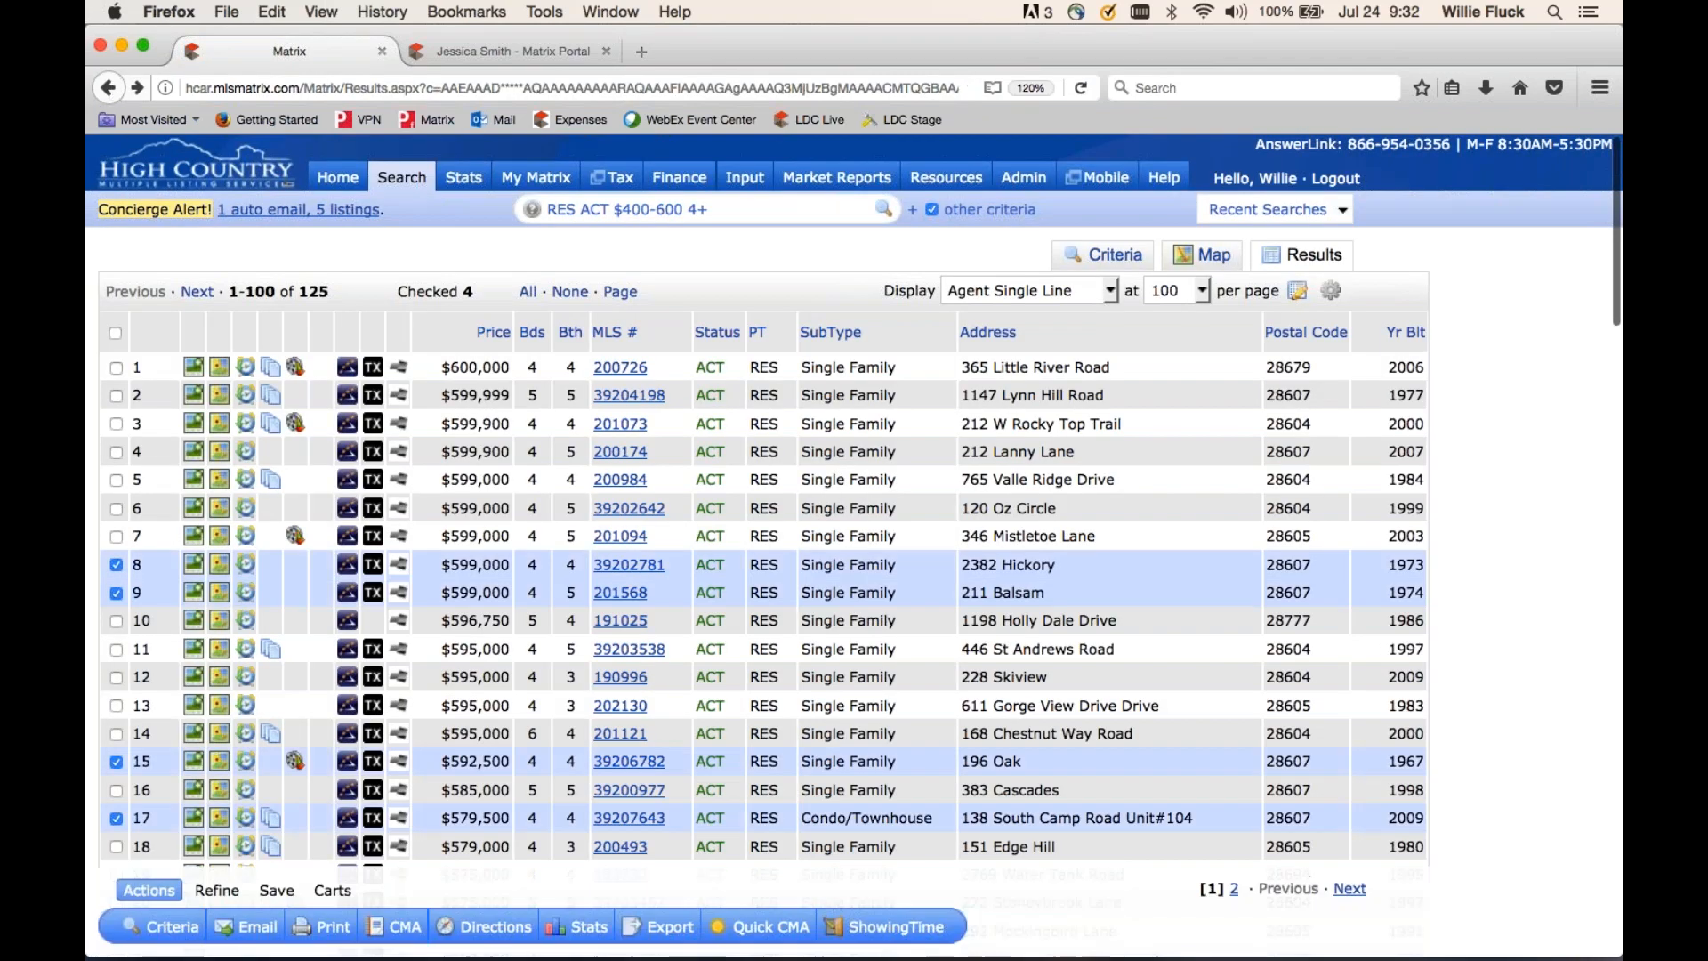
left_click(497, 927)
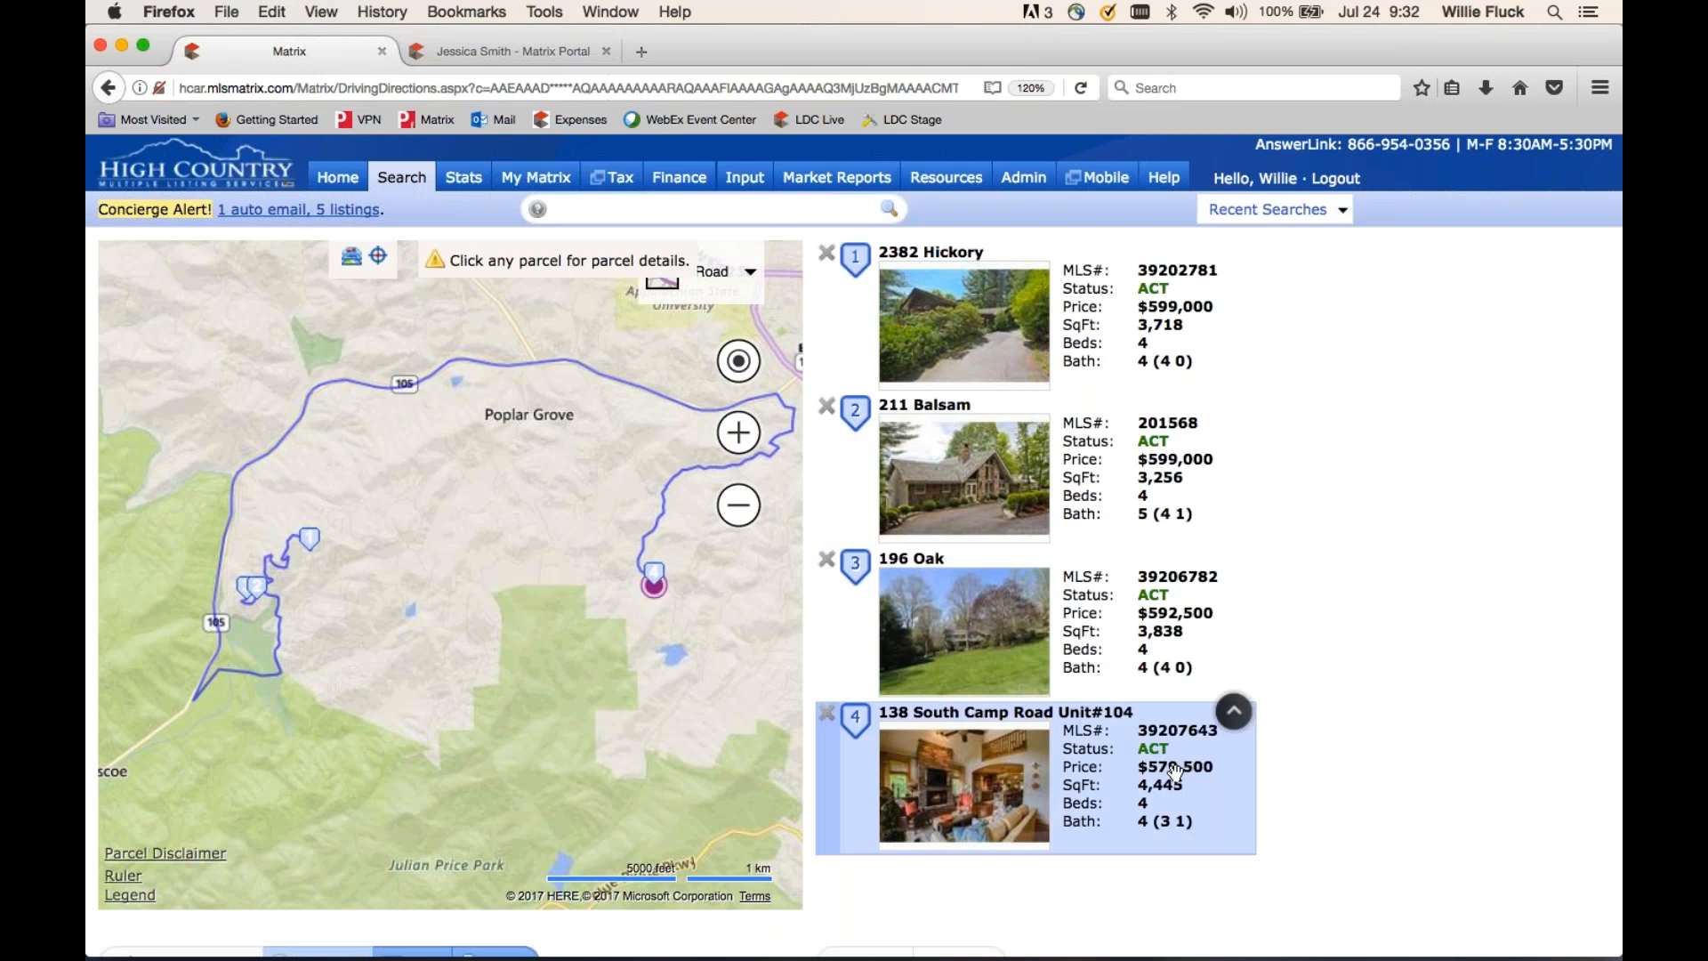
left_click_drag(1167, 714, 1167, 442)
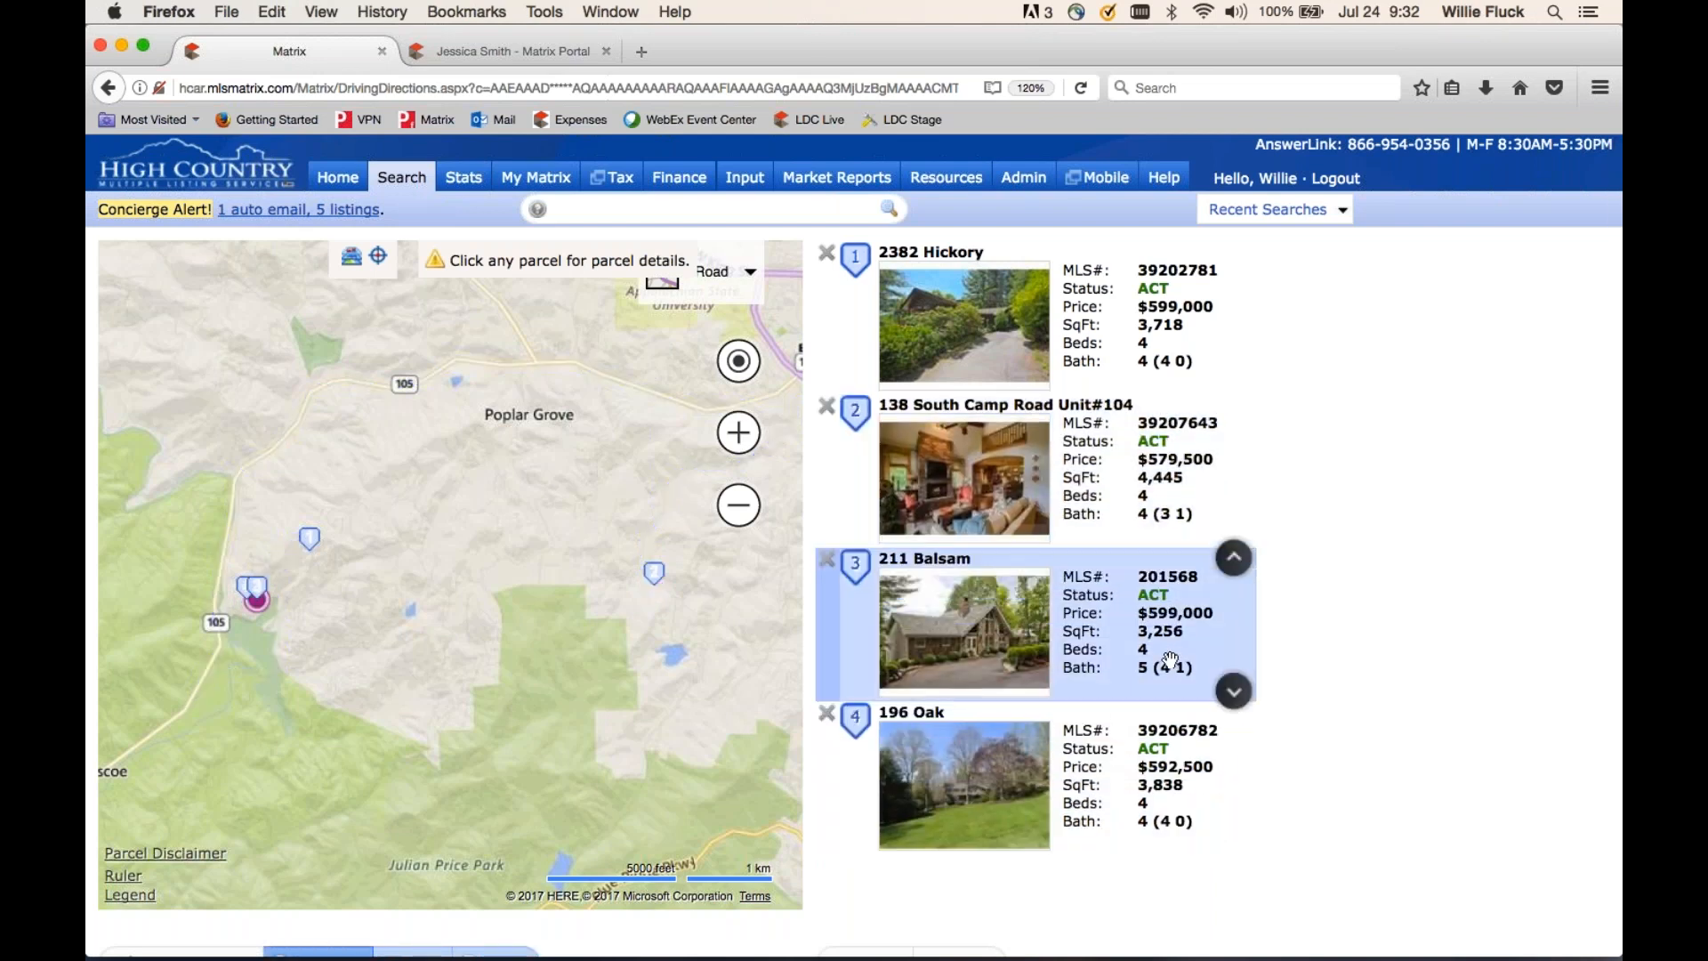
left_click(1232, 691)
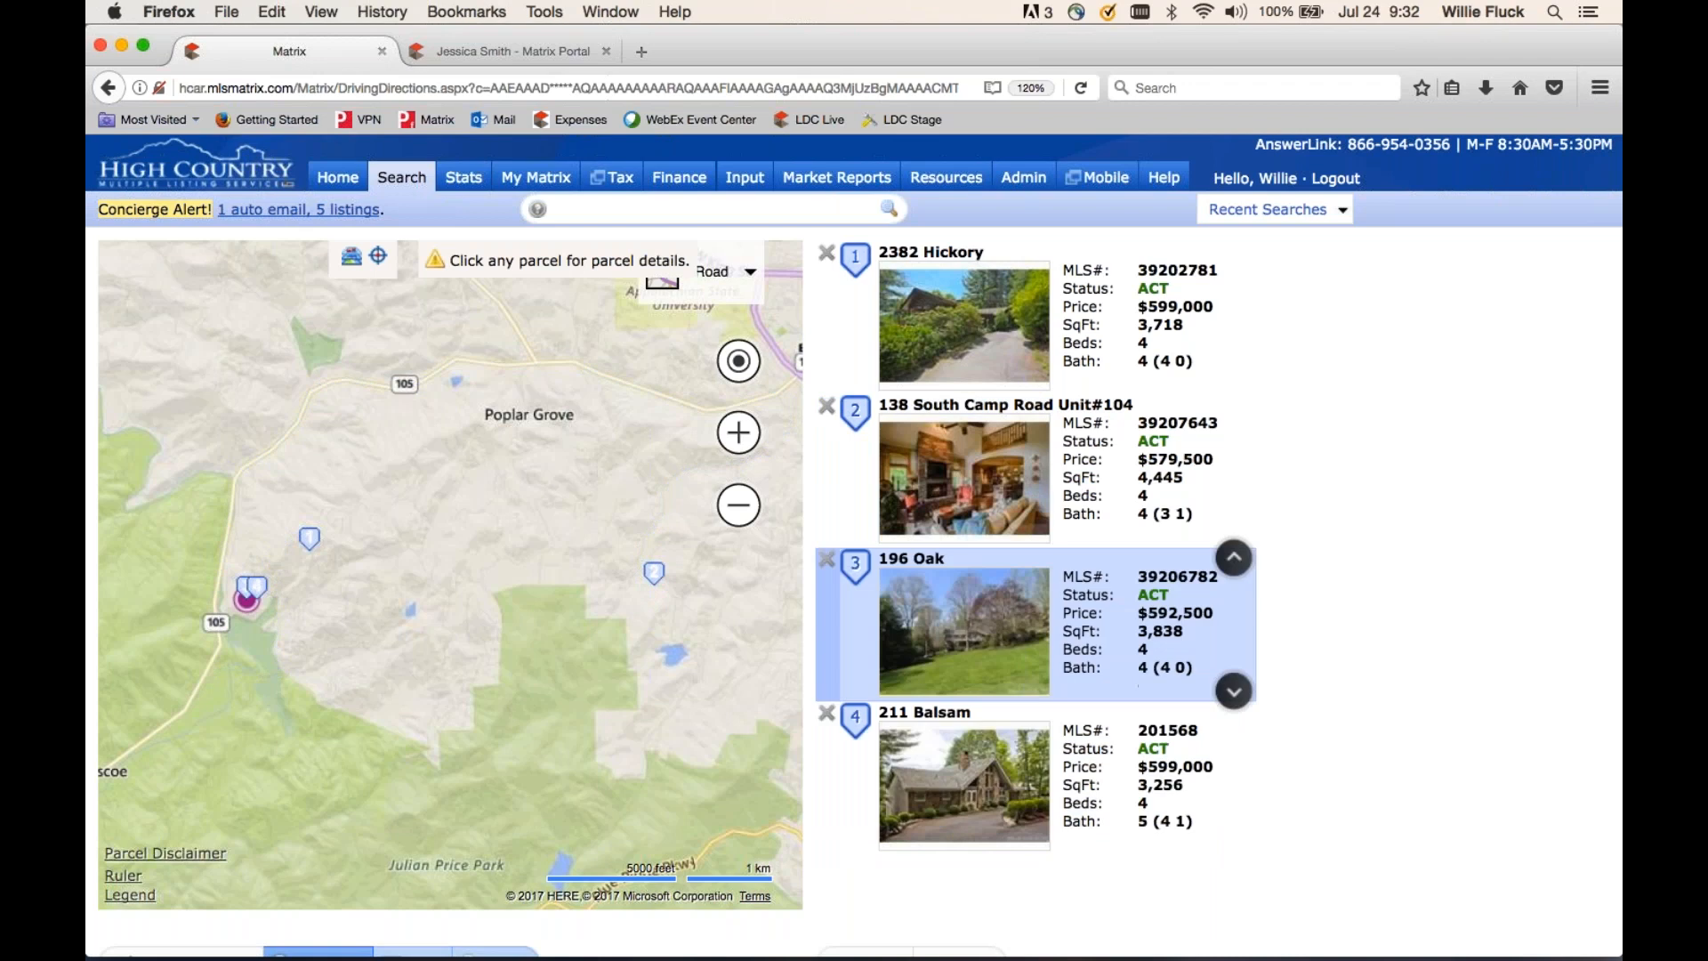
scroll(1357, 693, "down", 3)
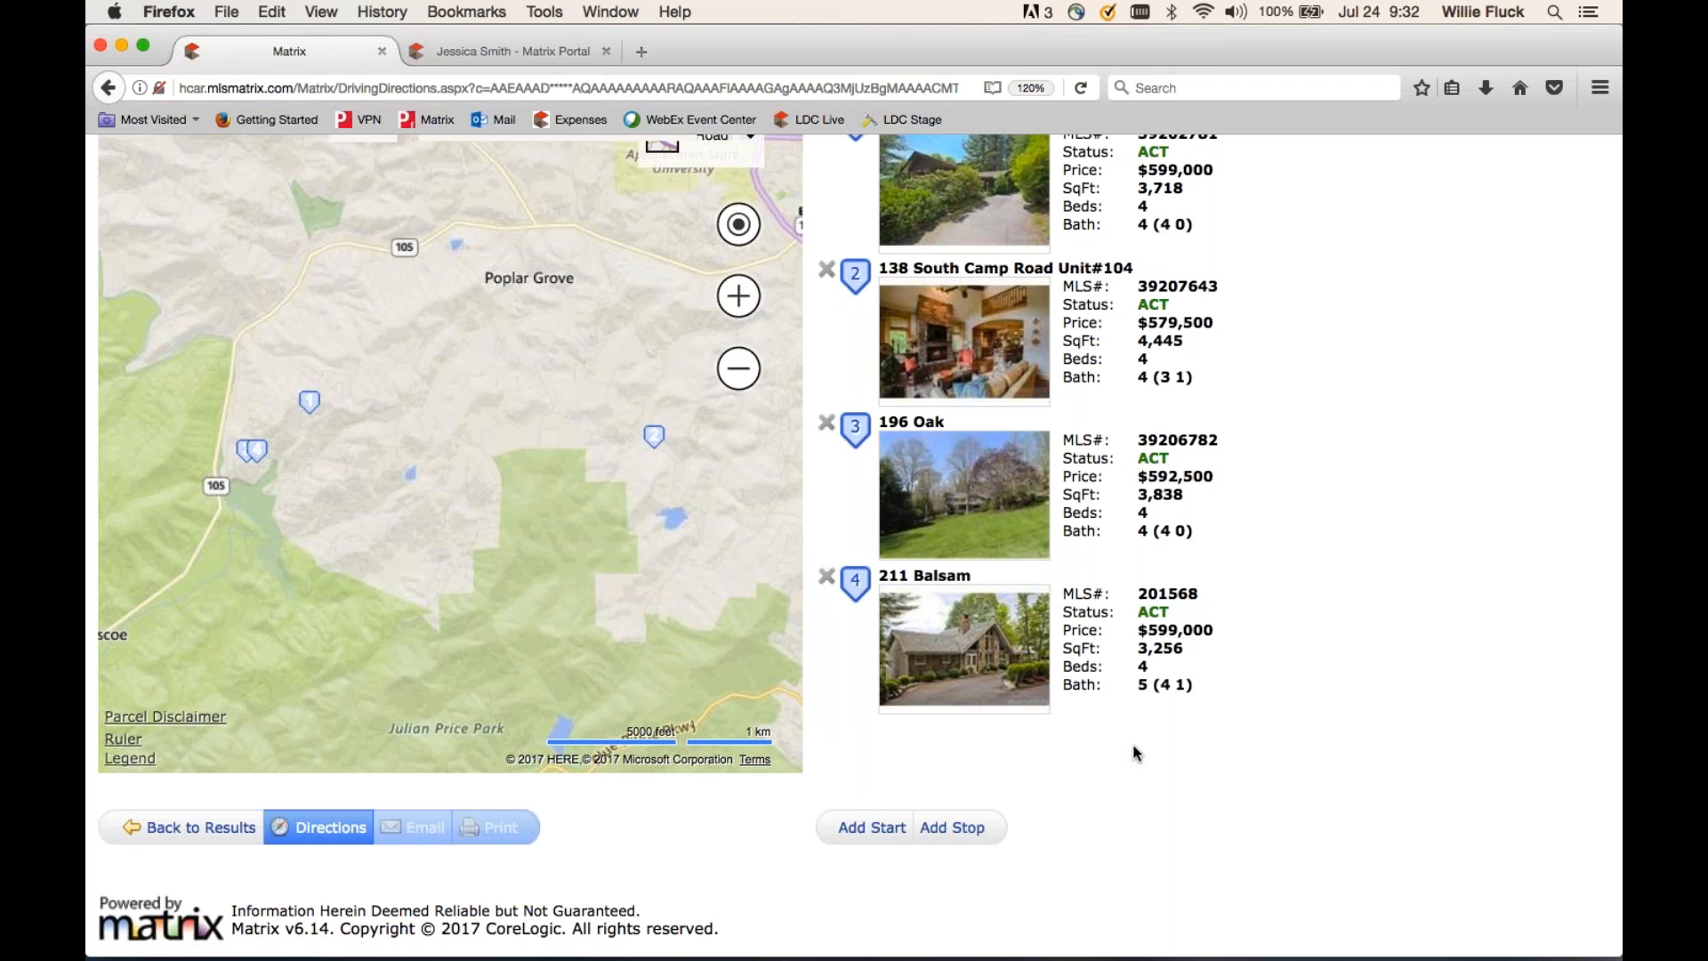
mouse_move(1126, 426)
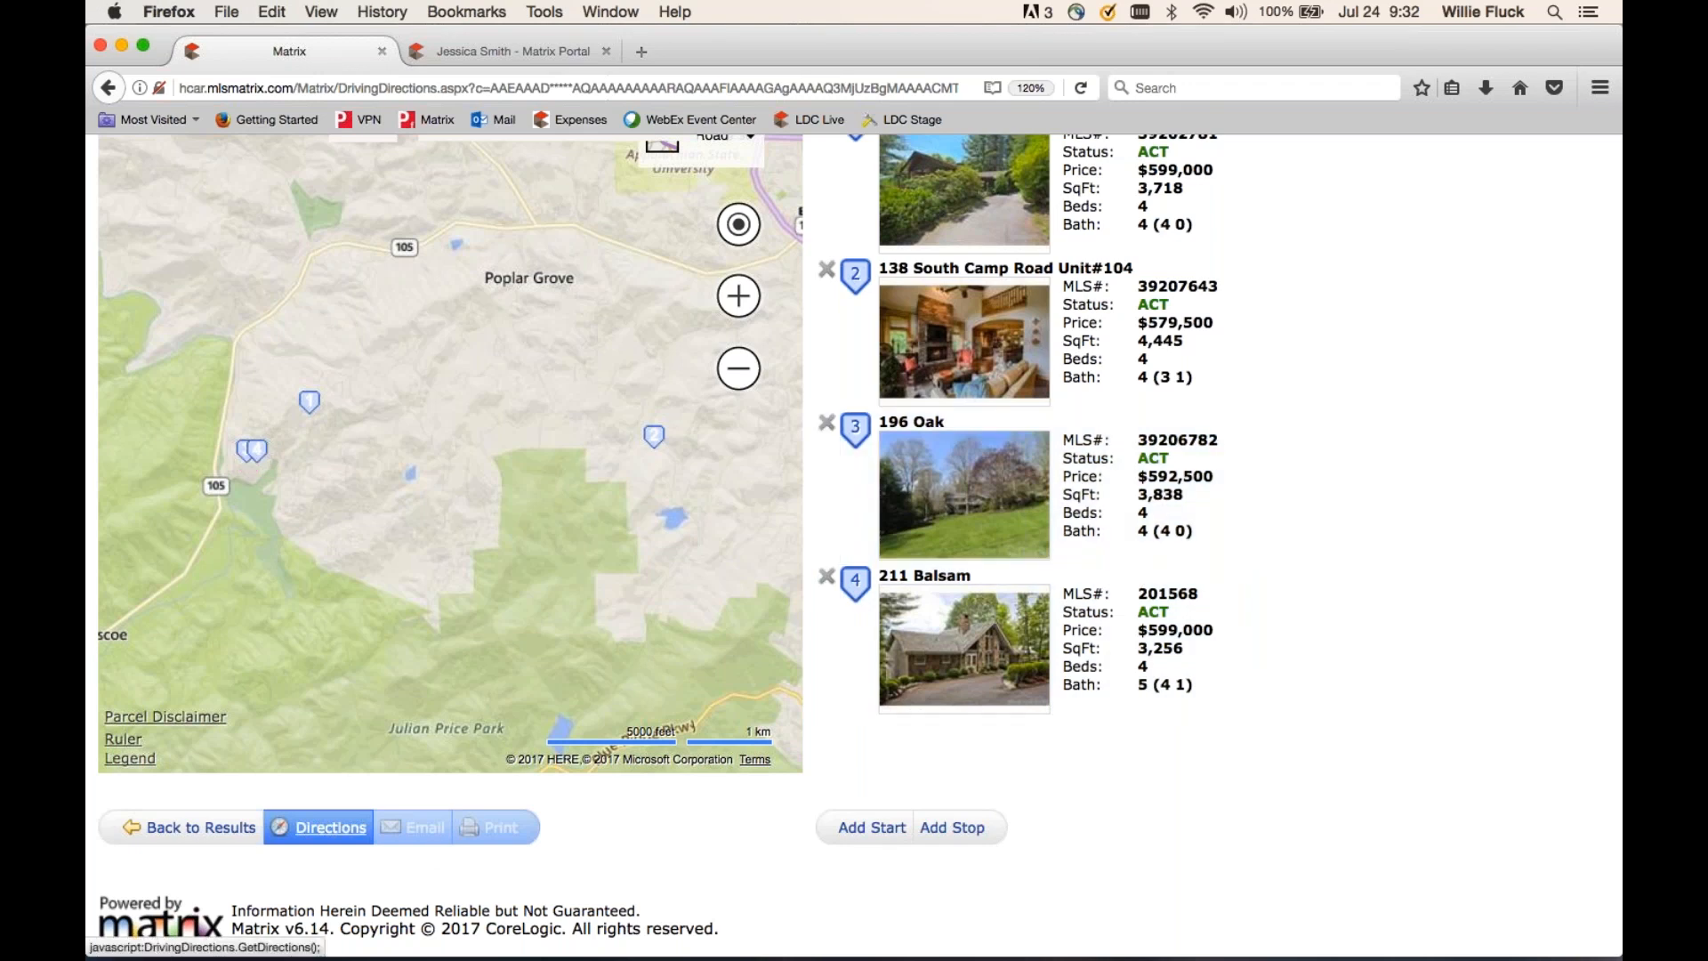
- Generate the 21.8-mile route, skim the turn-by-turn directions, and go back to the results
left_click(338, 829)
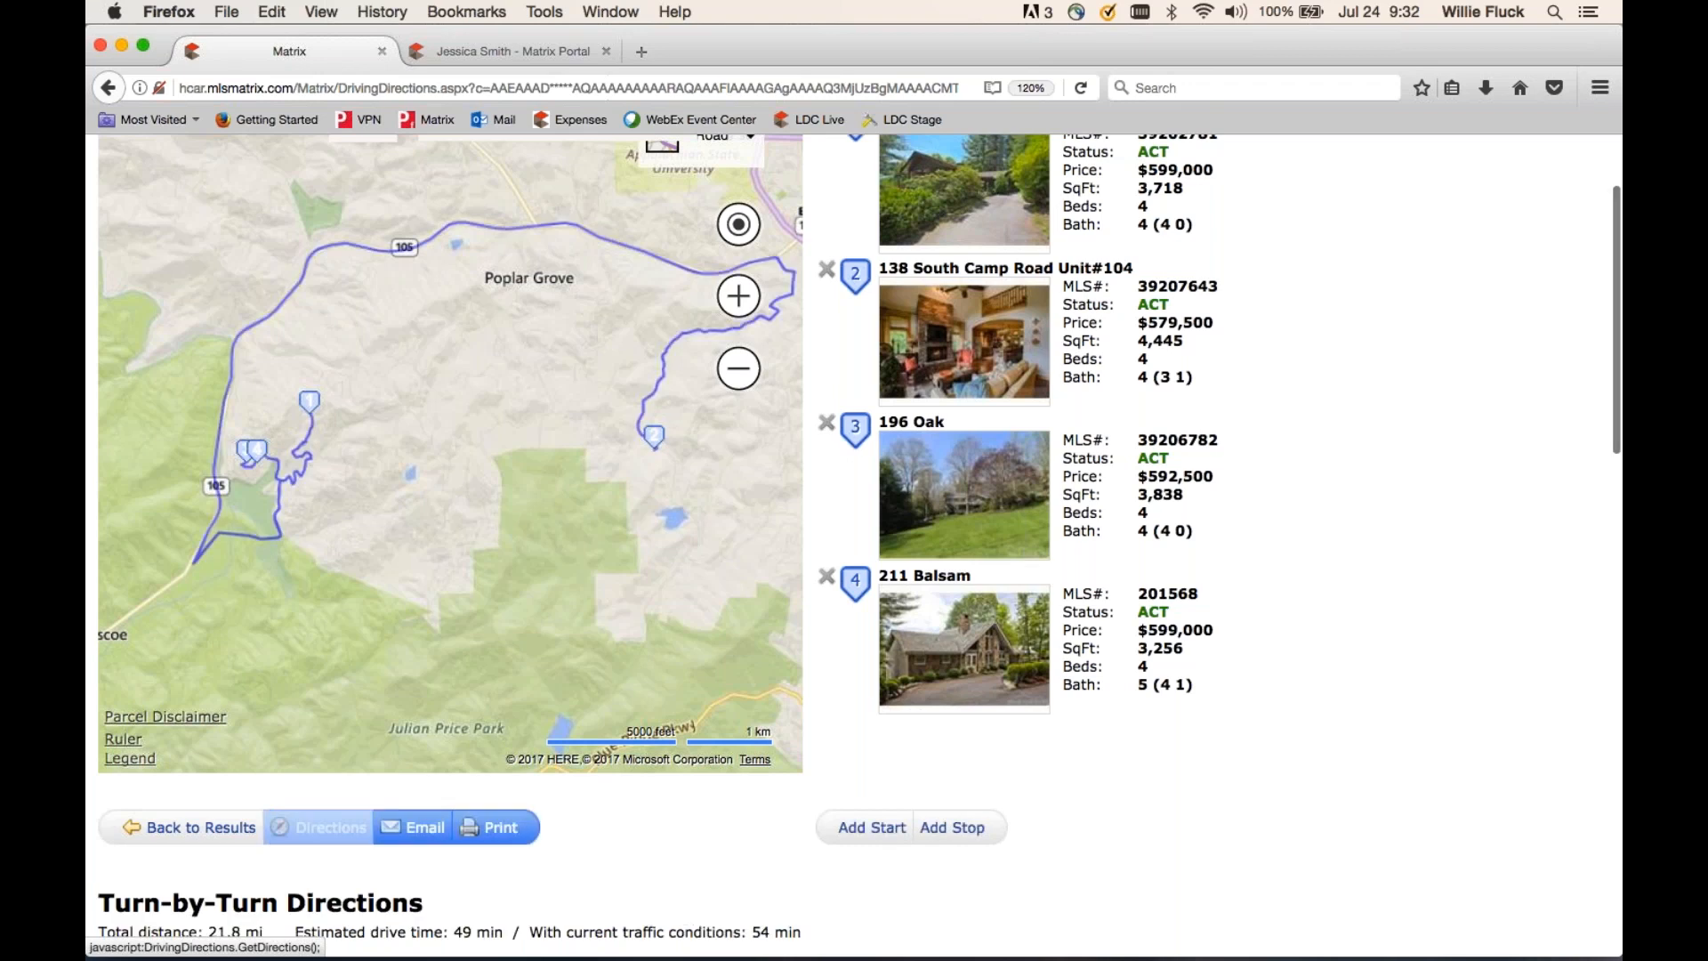
scroll(338, 831, "down", 5)
scroll(620, 685, "down", 10)
scroll(620, 685, "down", 12)
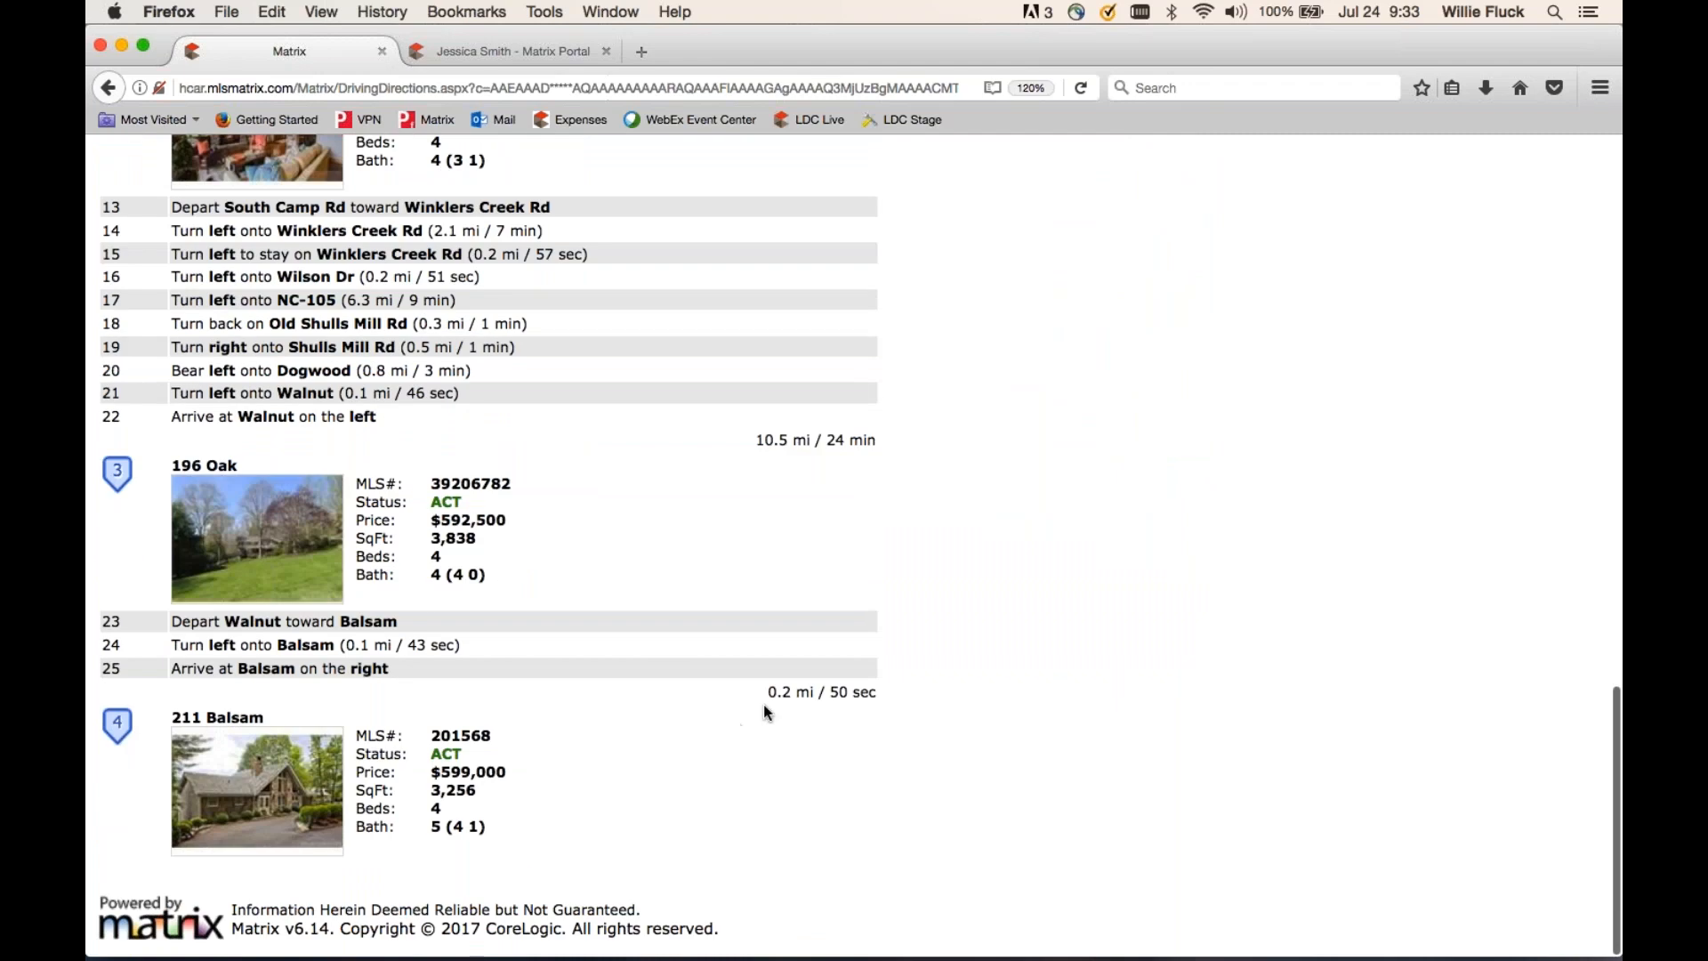
scroll(841, 704, "up", 20)
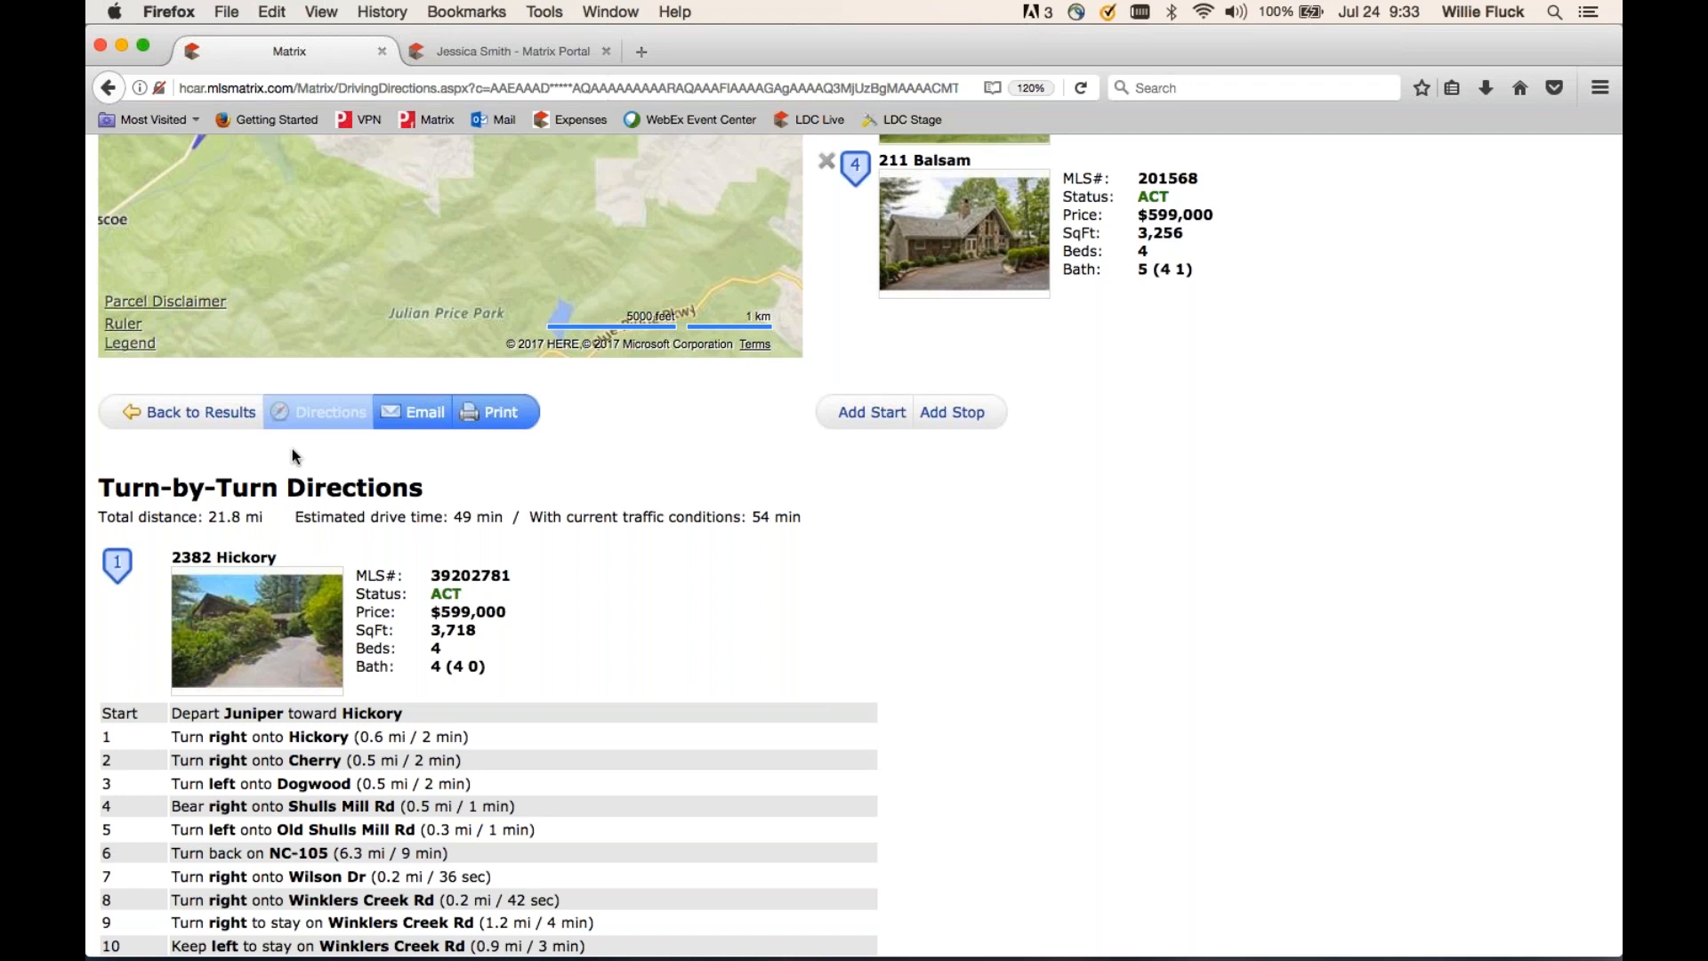
left_click(201, 418)
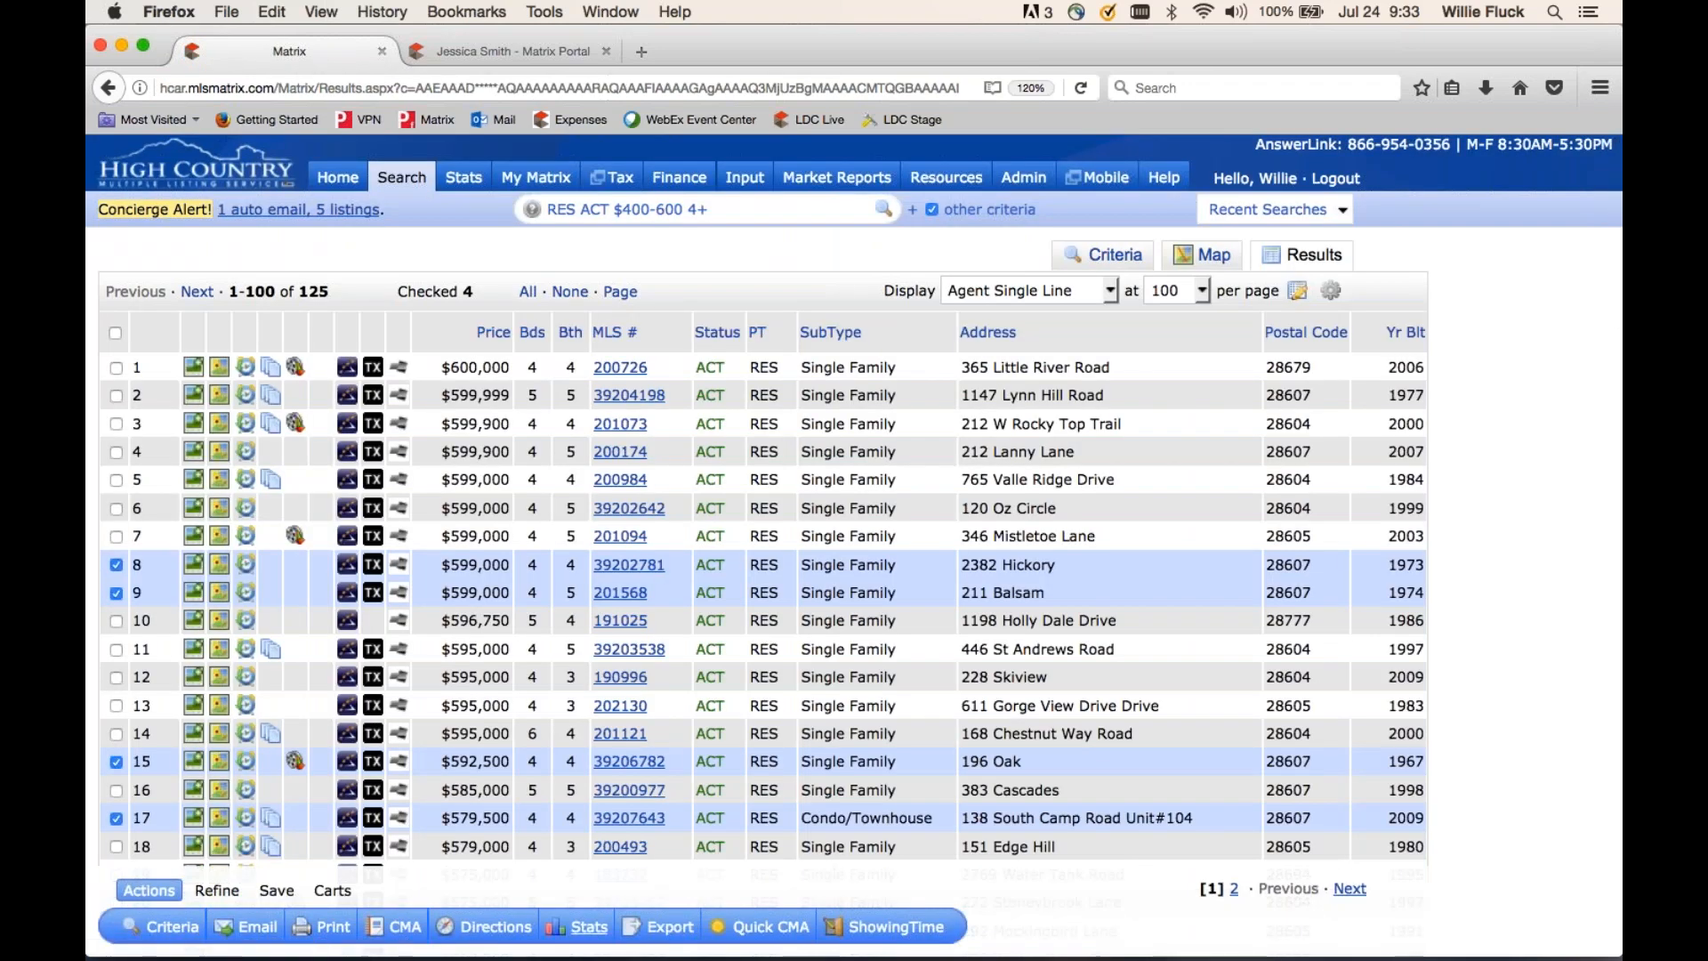
left_click(594, 933)
left_click(642, 944)
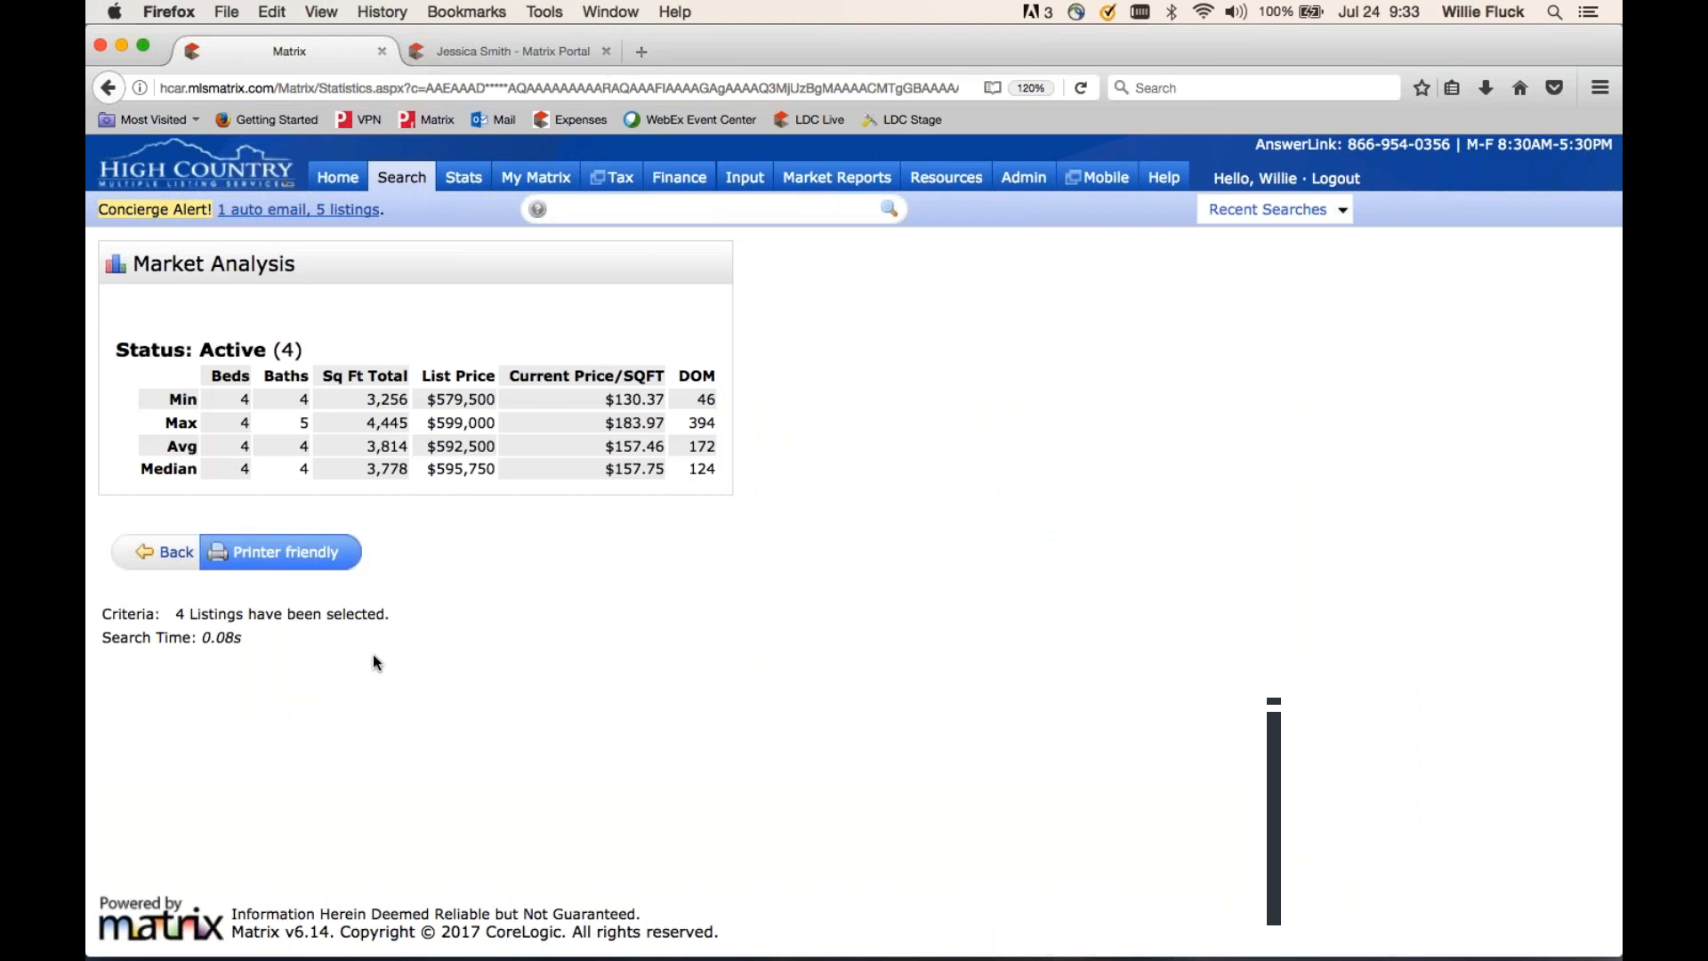
left_click(173, 554)
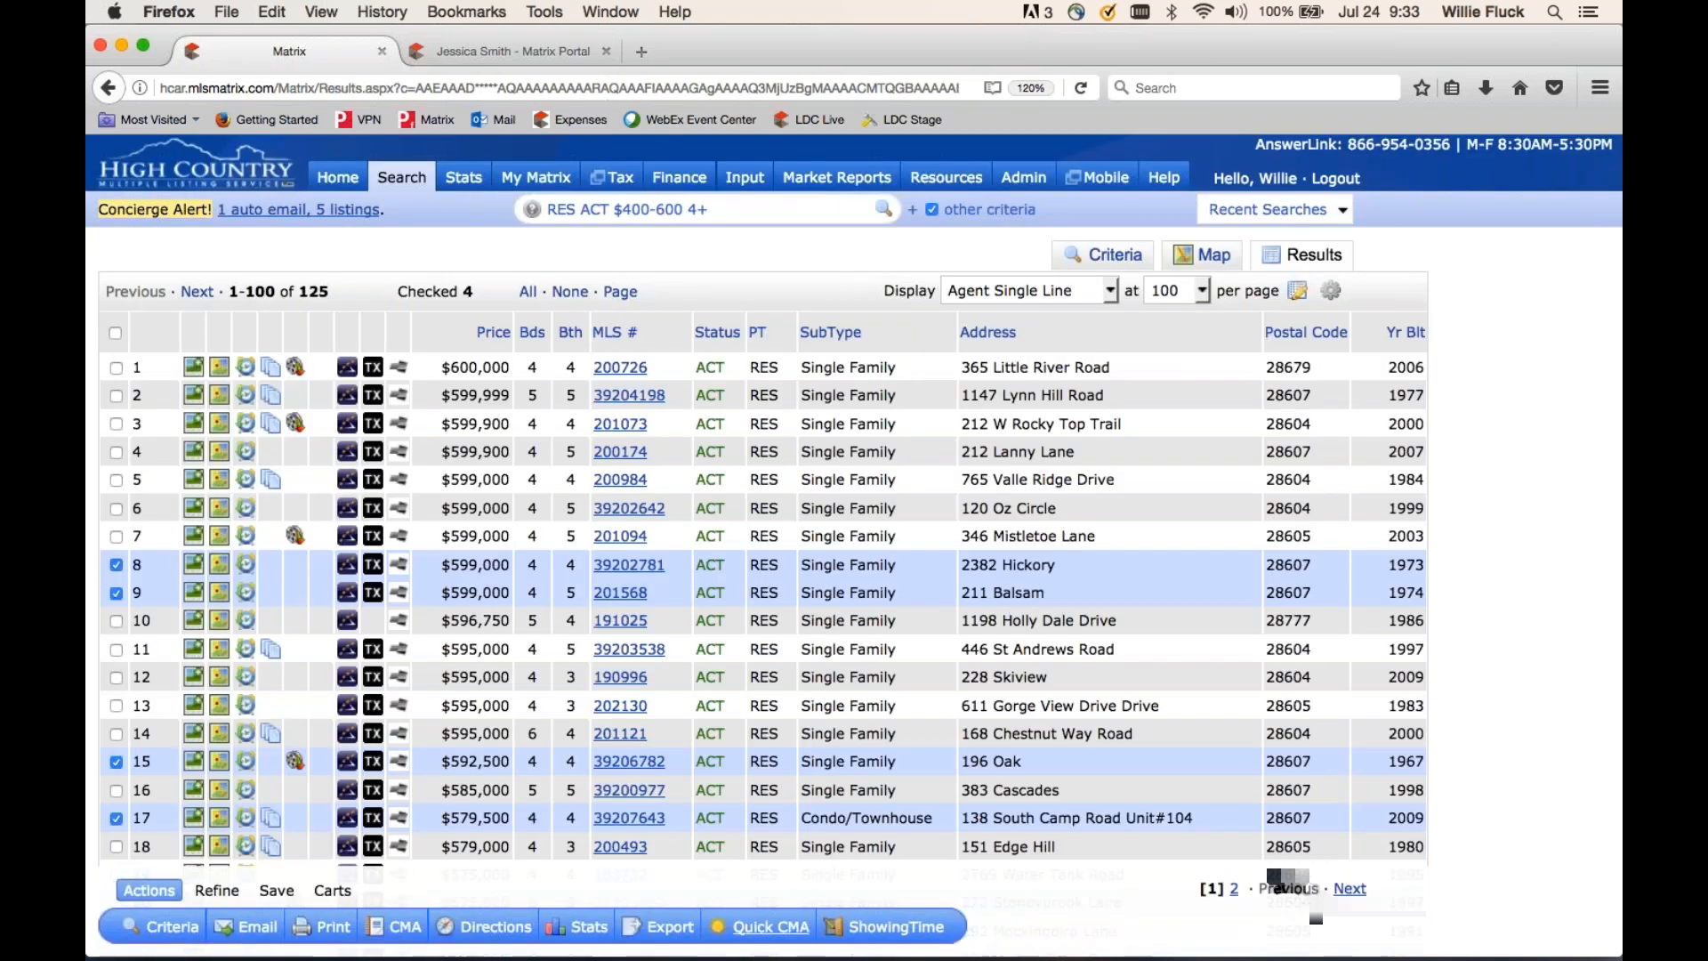
left_click(768, 928)
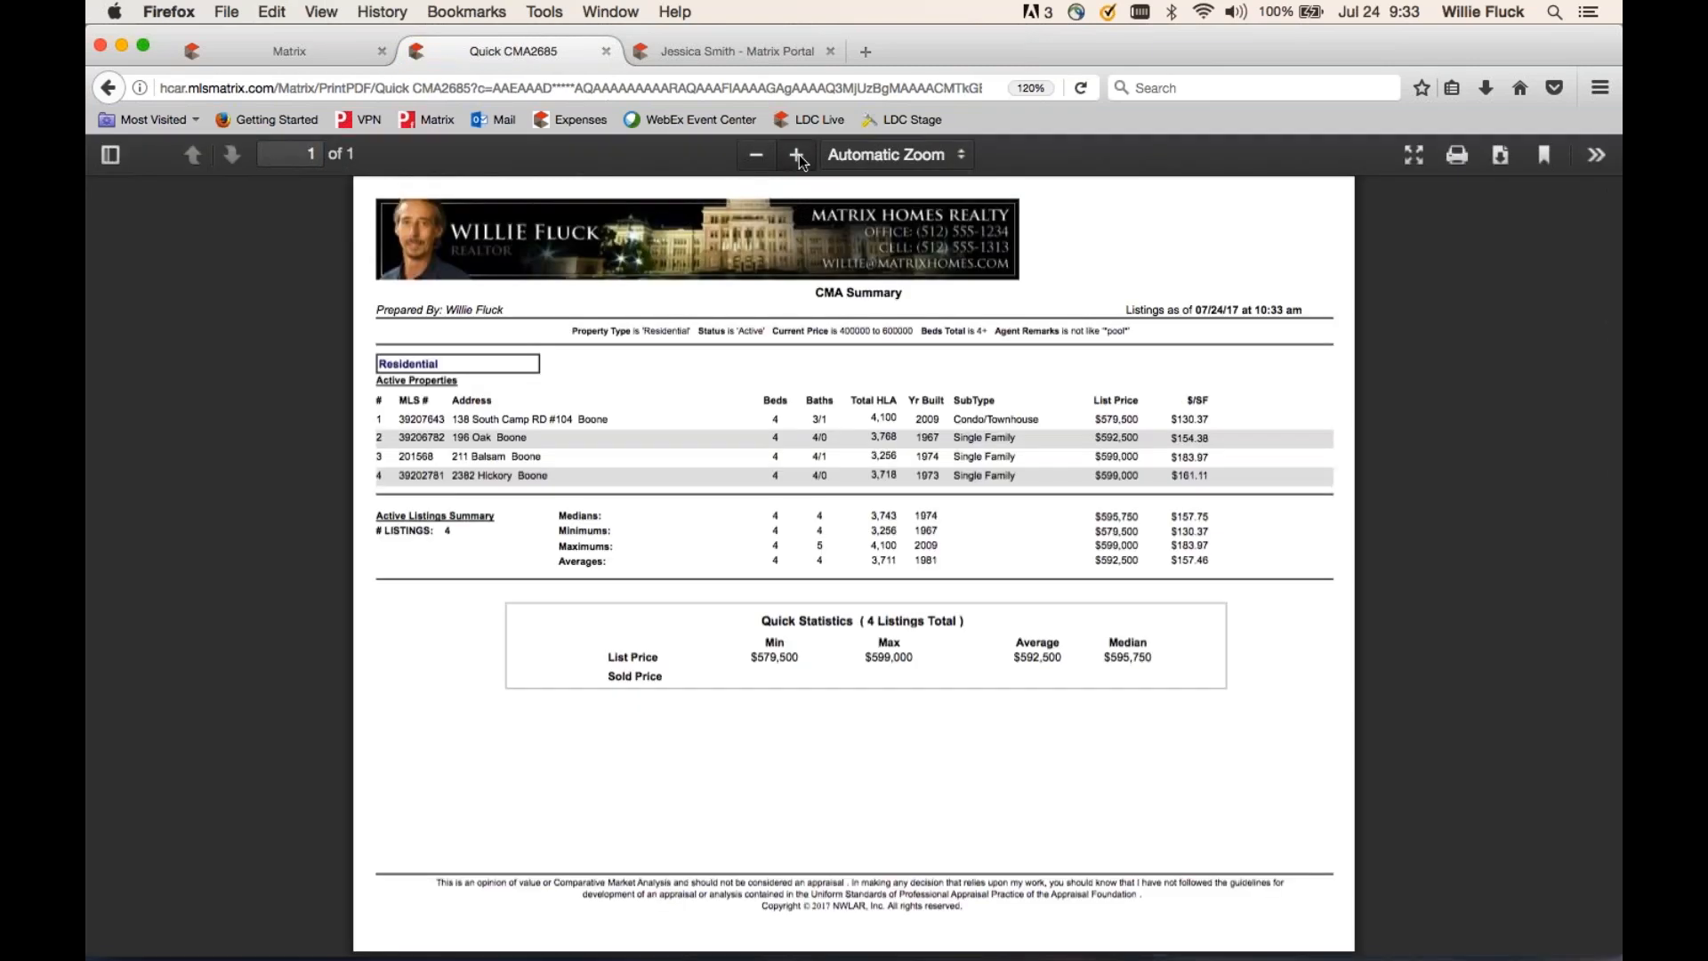
left_click(797, 154)
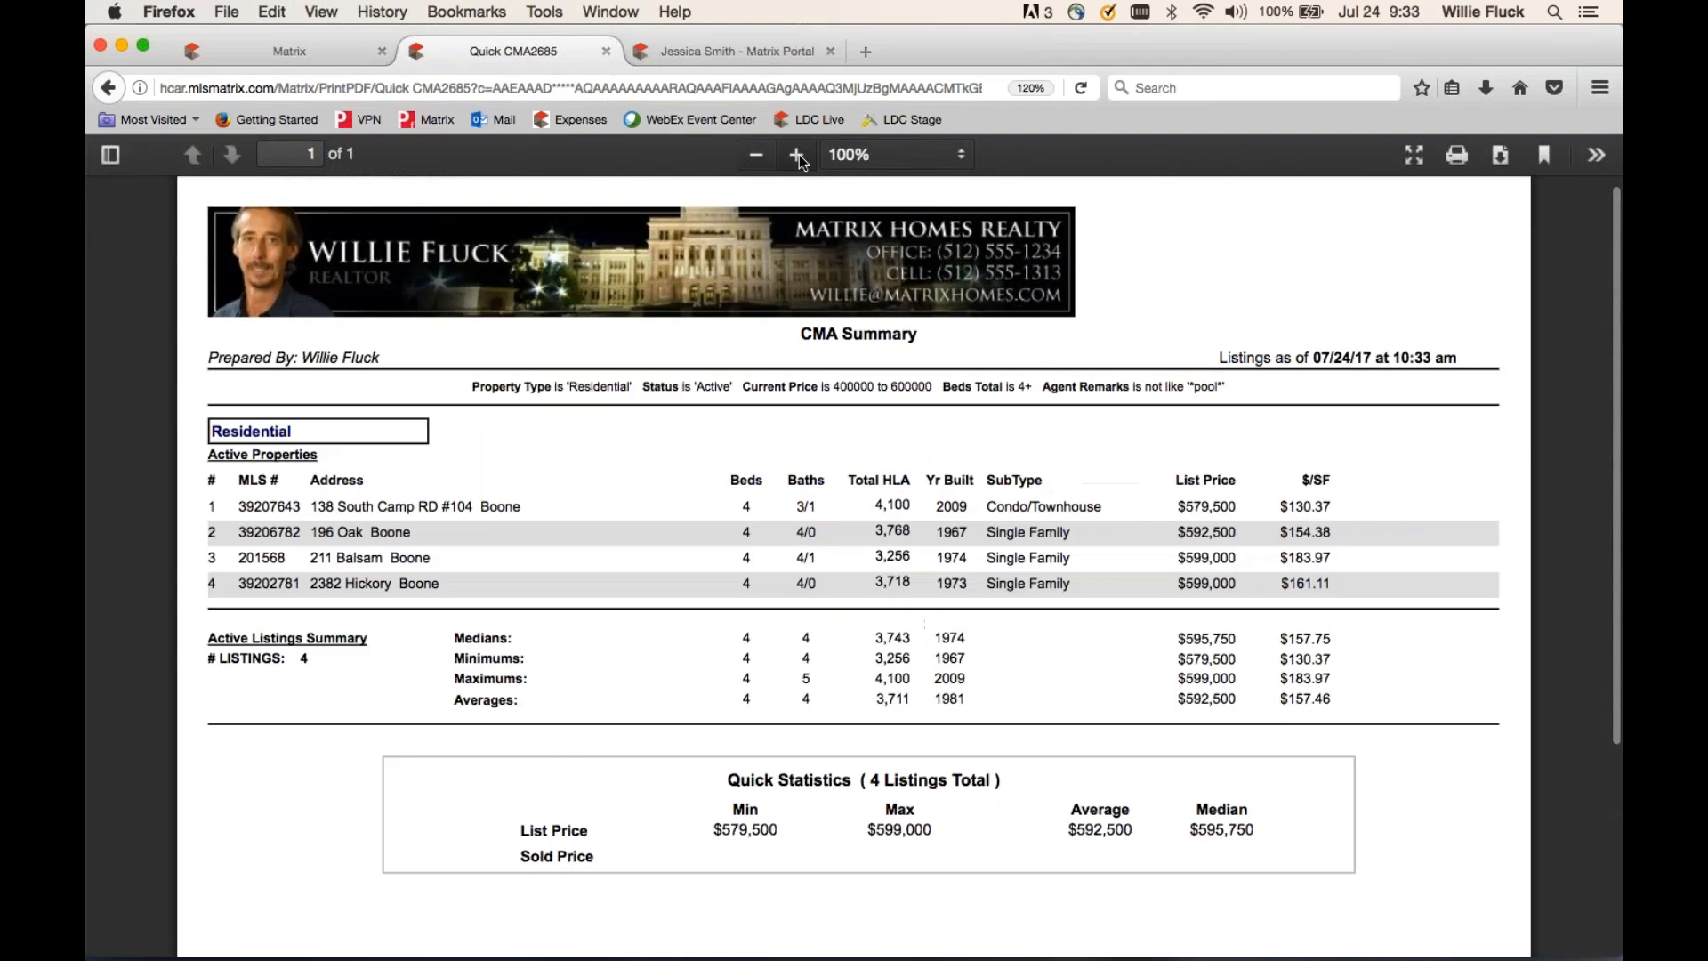
left_click(797, 155)
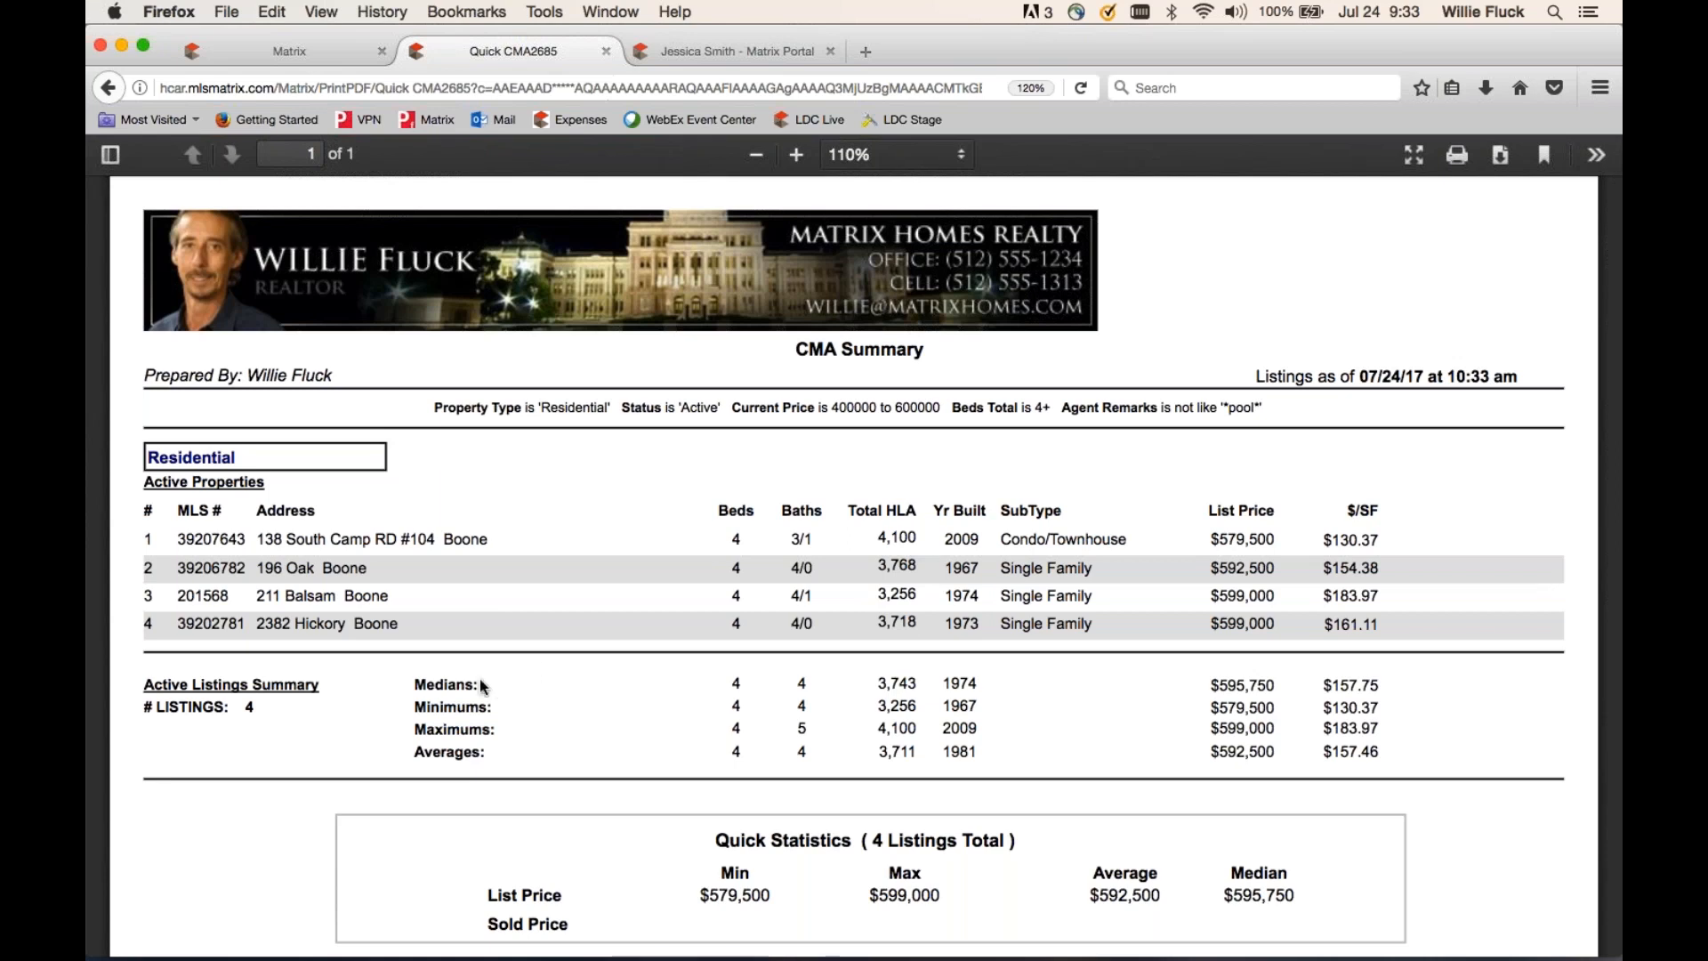
left_click(605, 51)
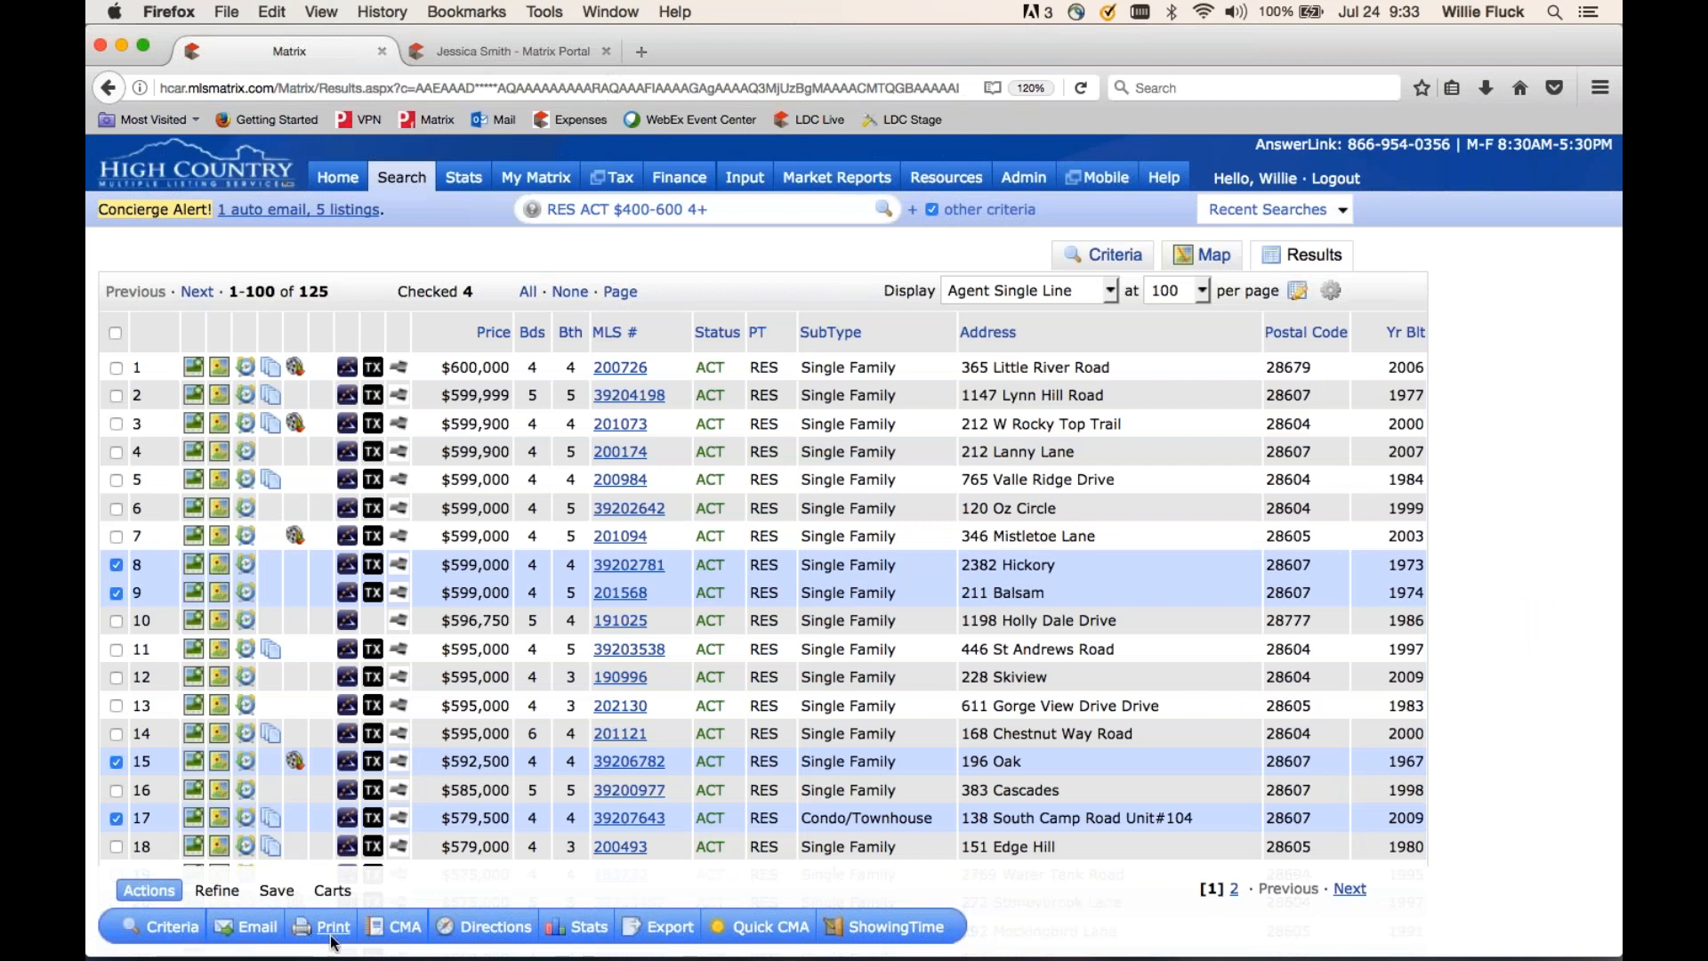
left_click(217, 891)
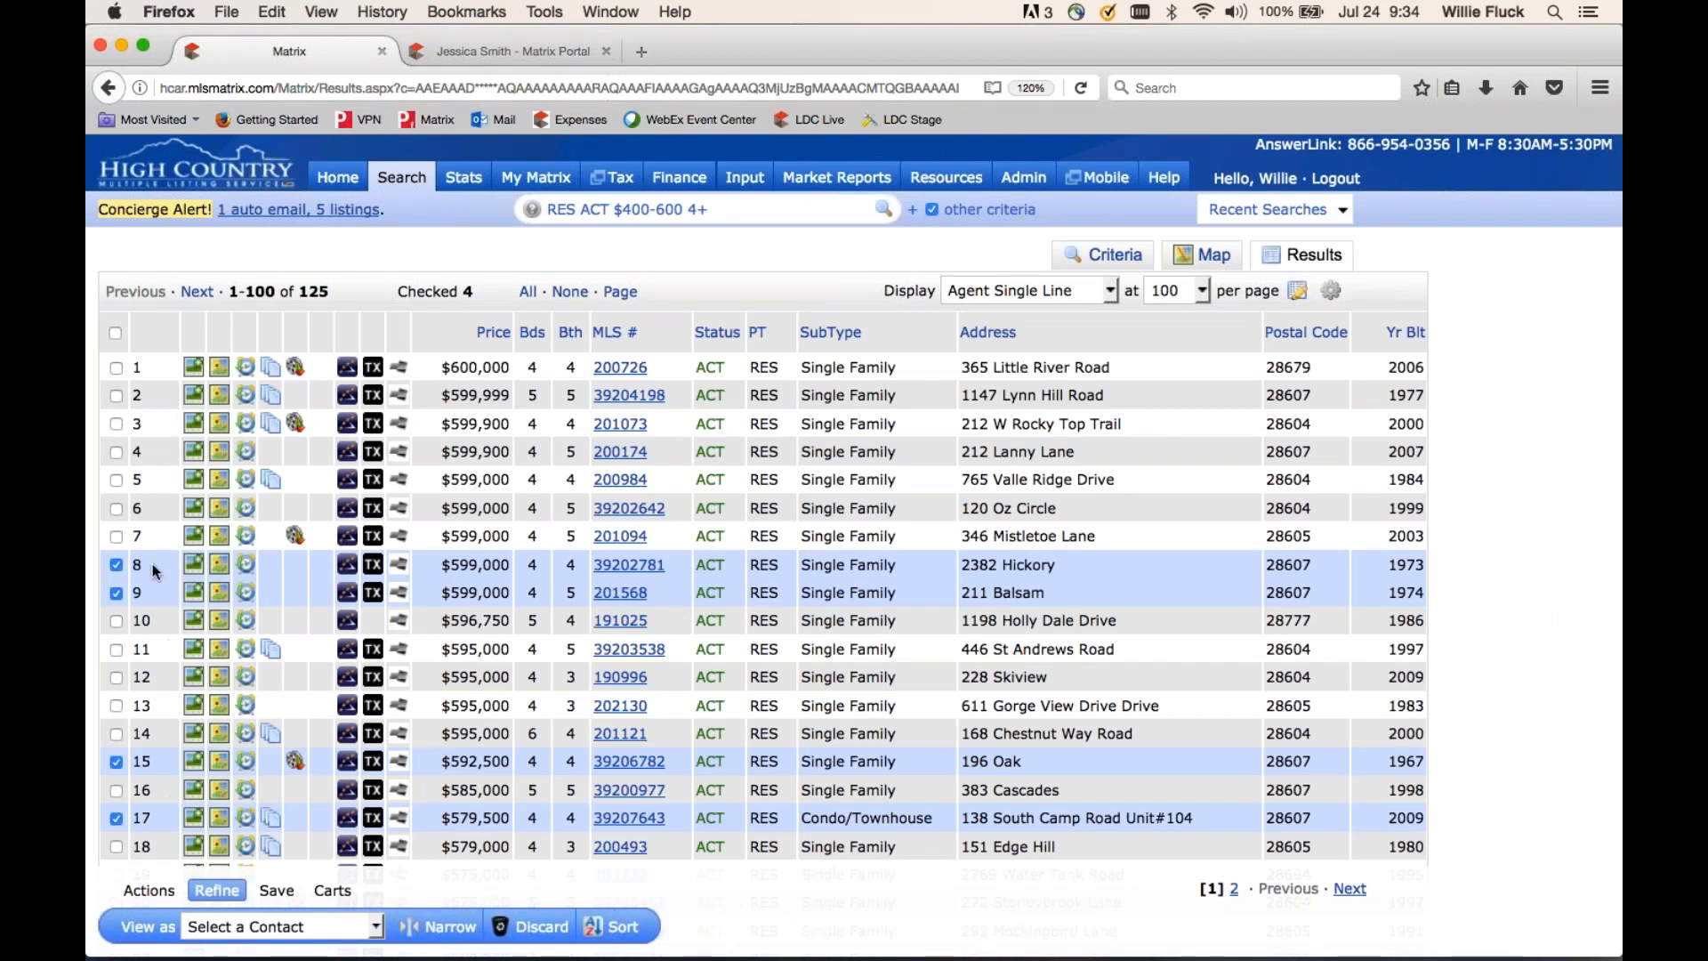
left_click(442, 928)
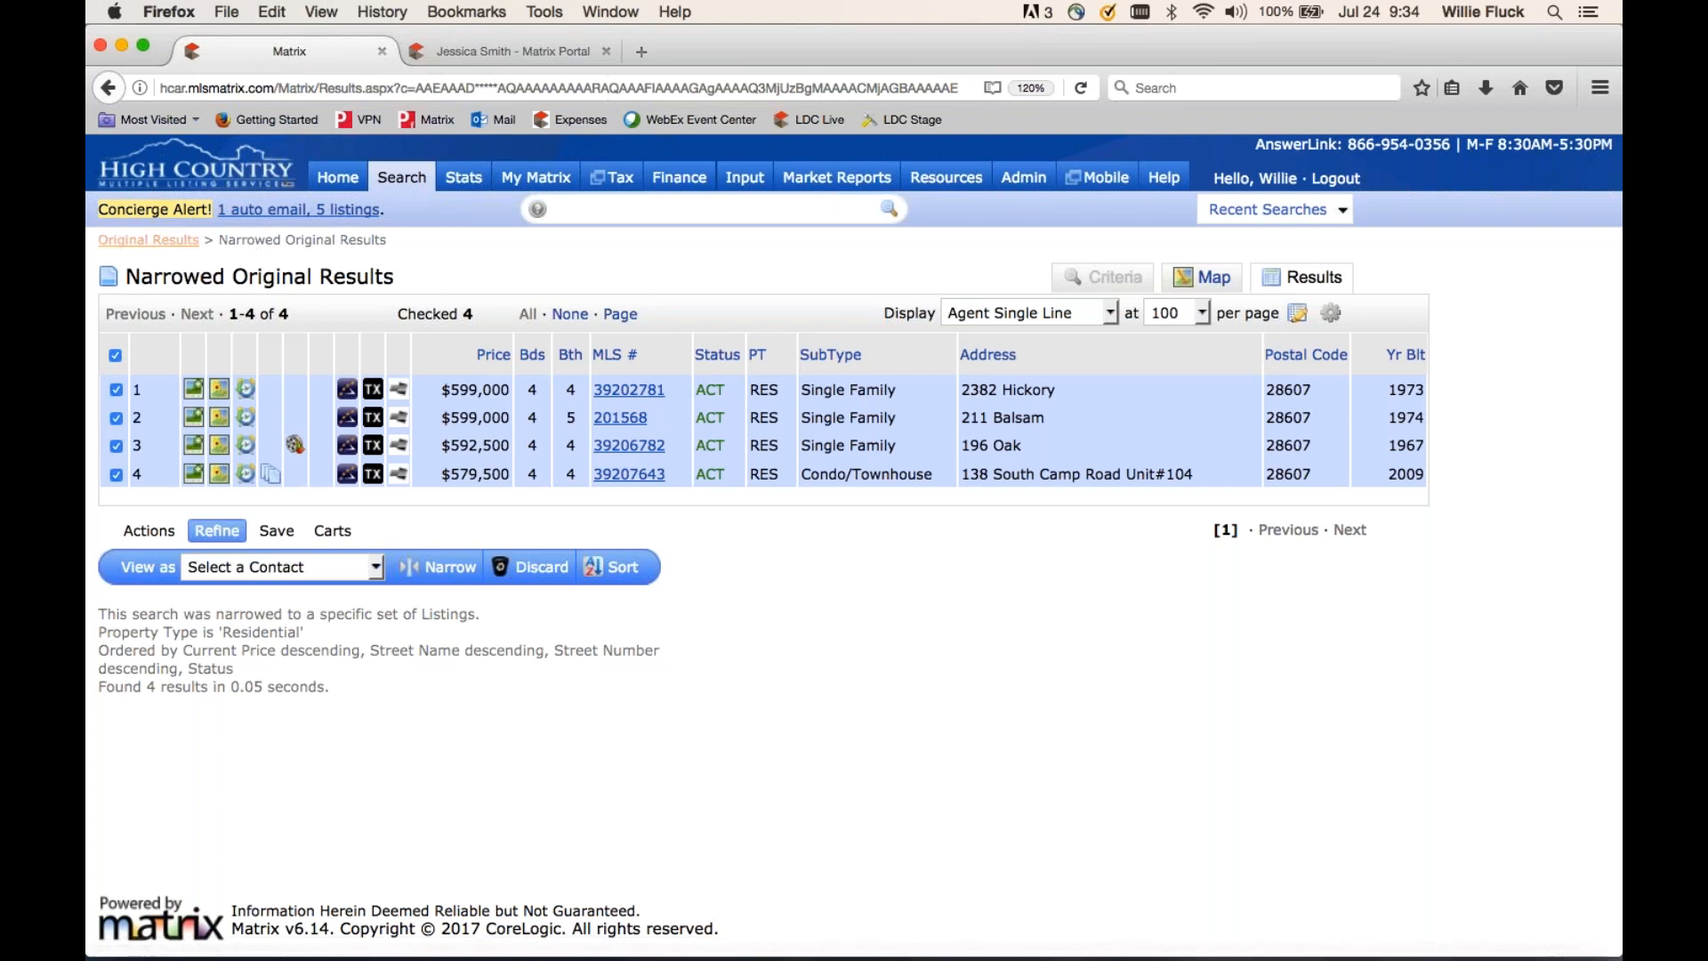
left_click(166, 247)
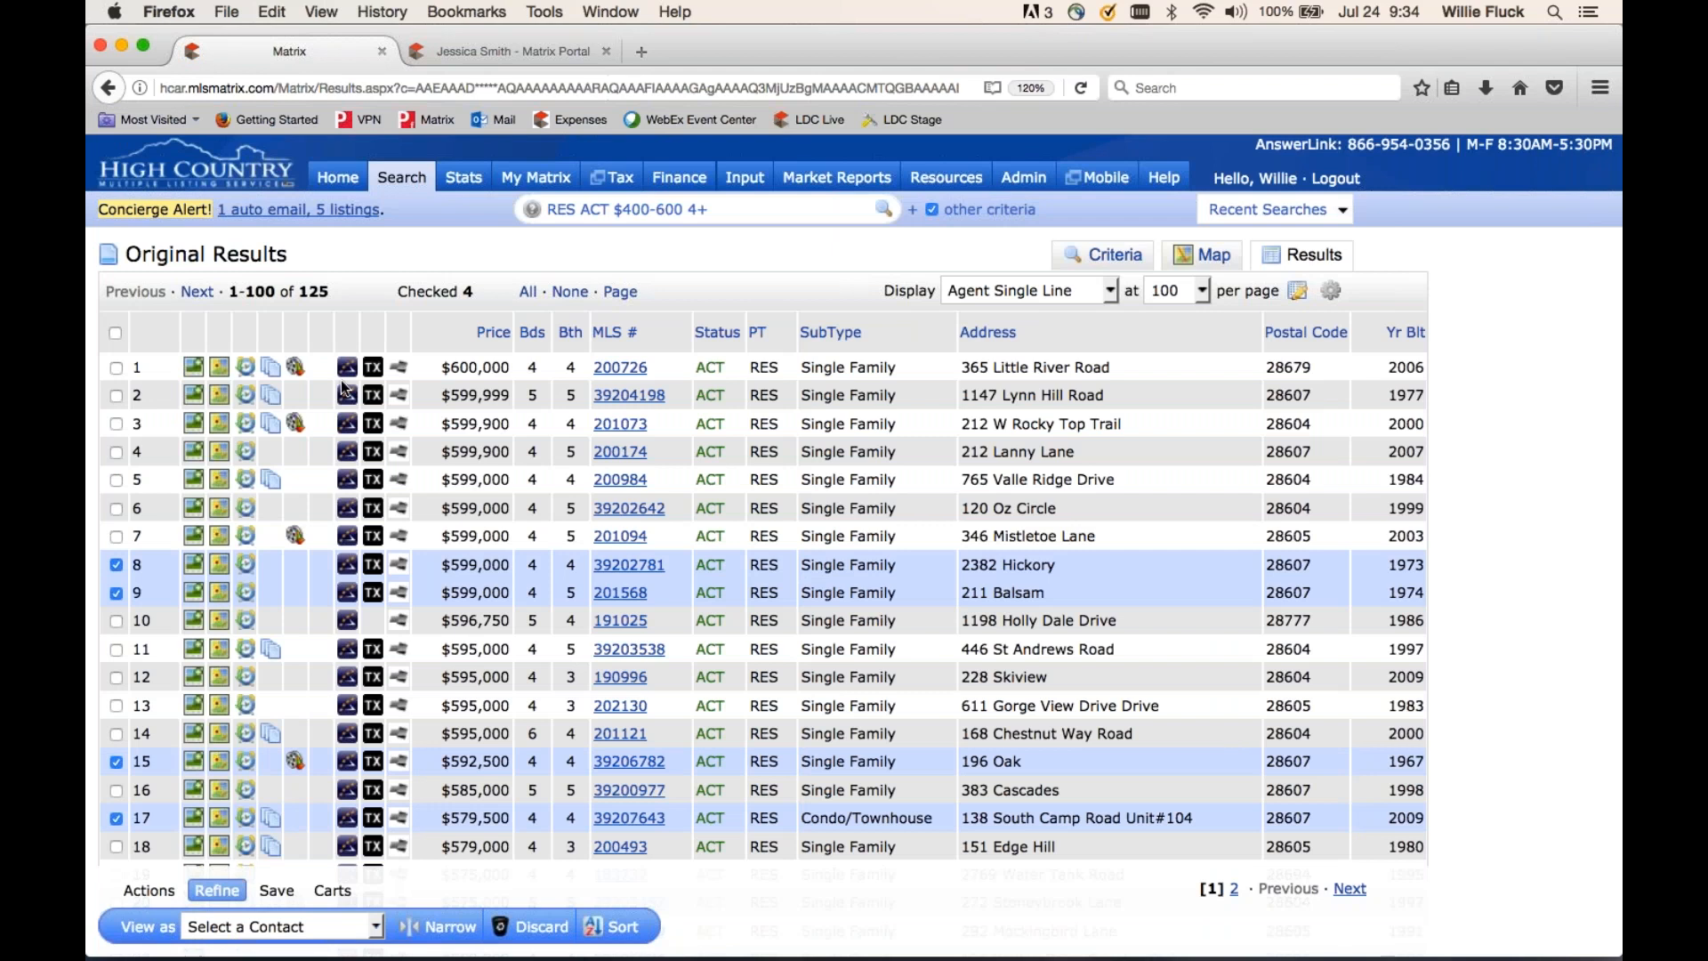
- Begin a new saved search from the 125 results, then cancel it without saving
left_click(284, 893)
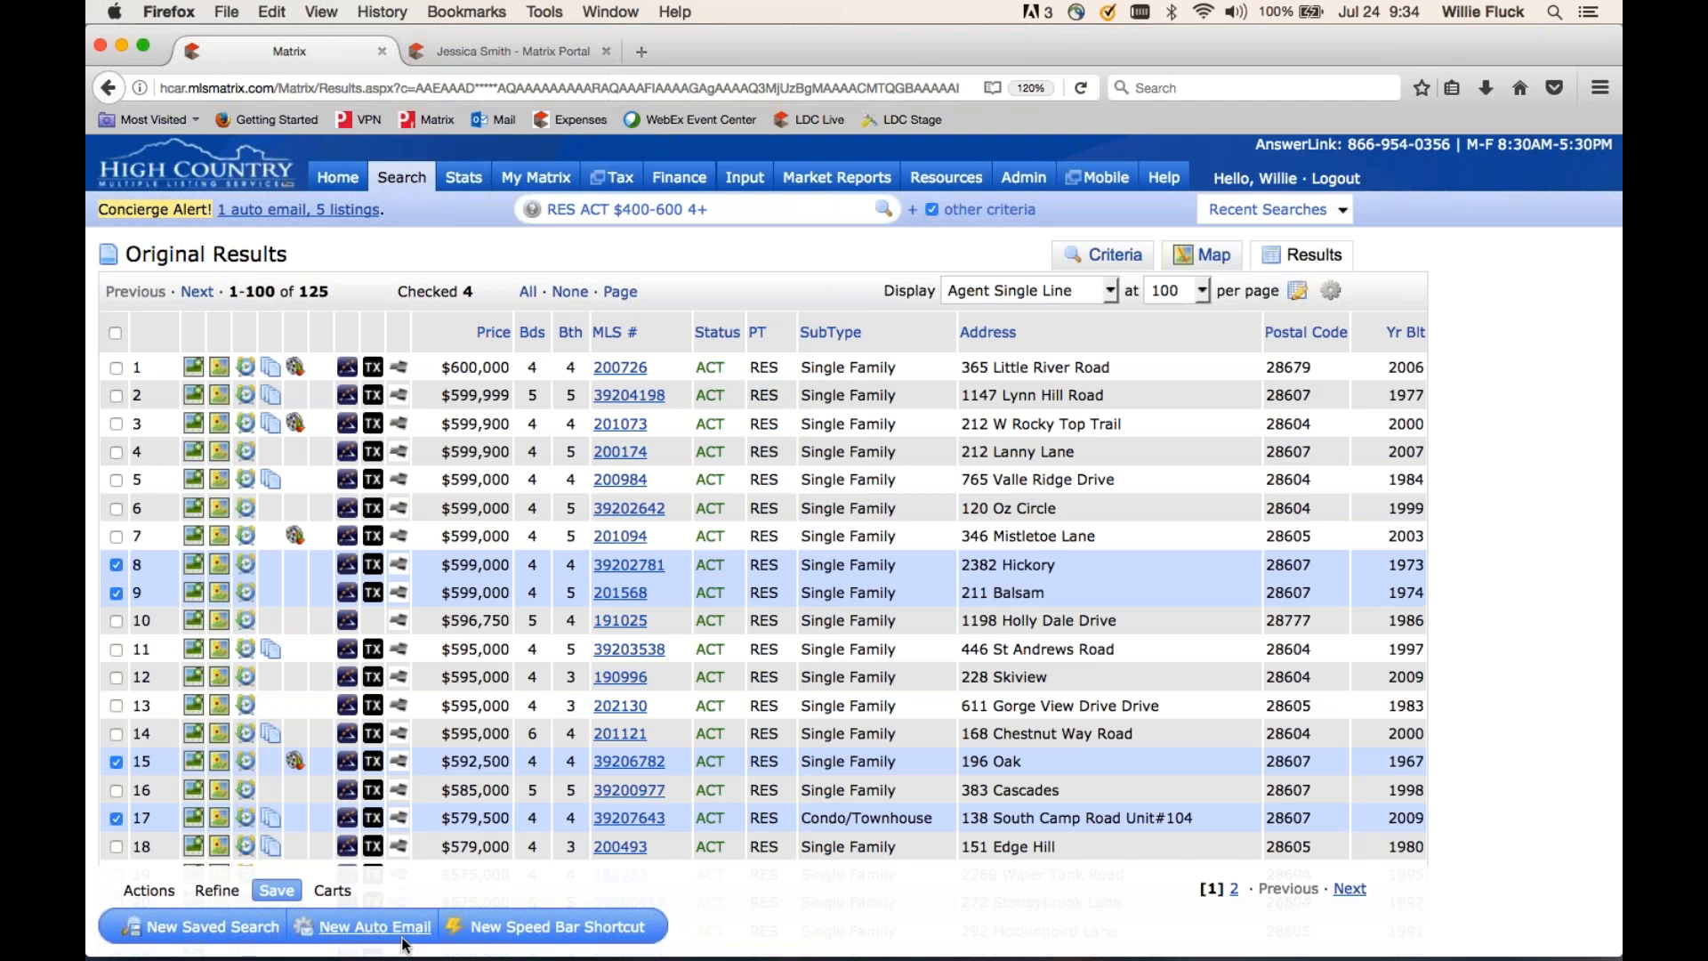
left_click(233, 928)
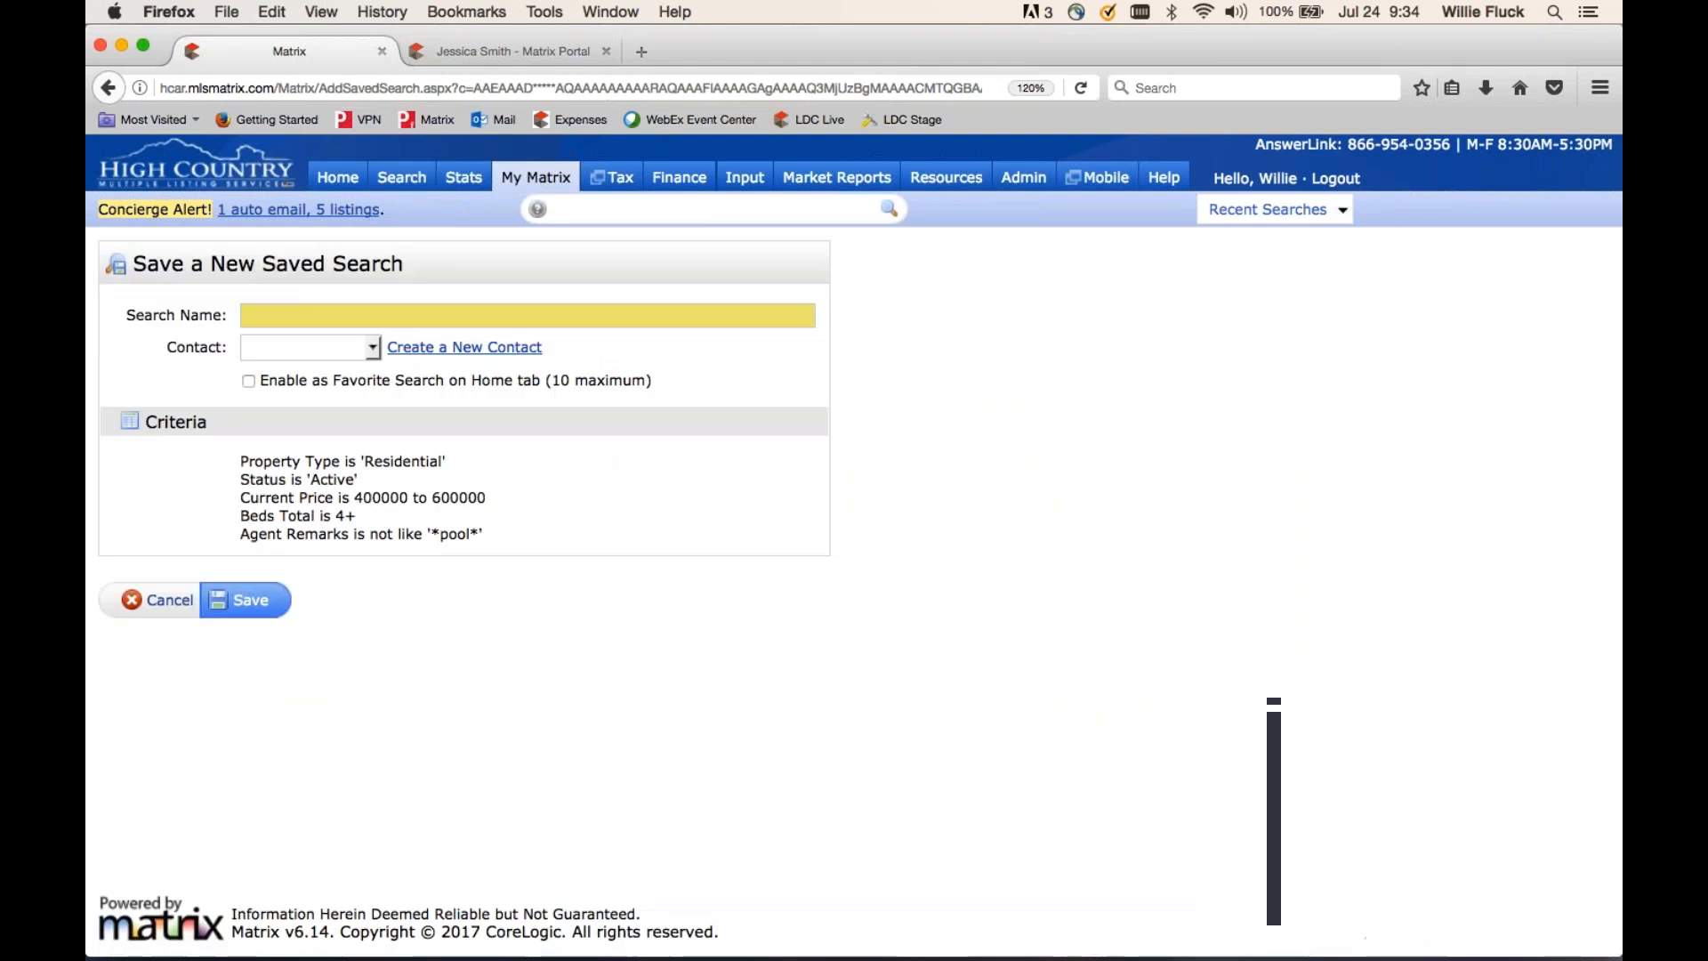
left_click(477, 316)
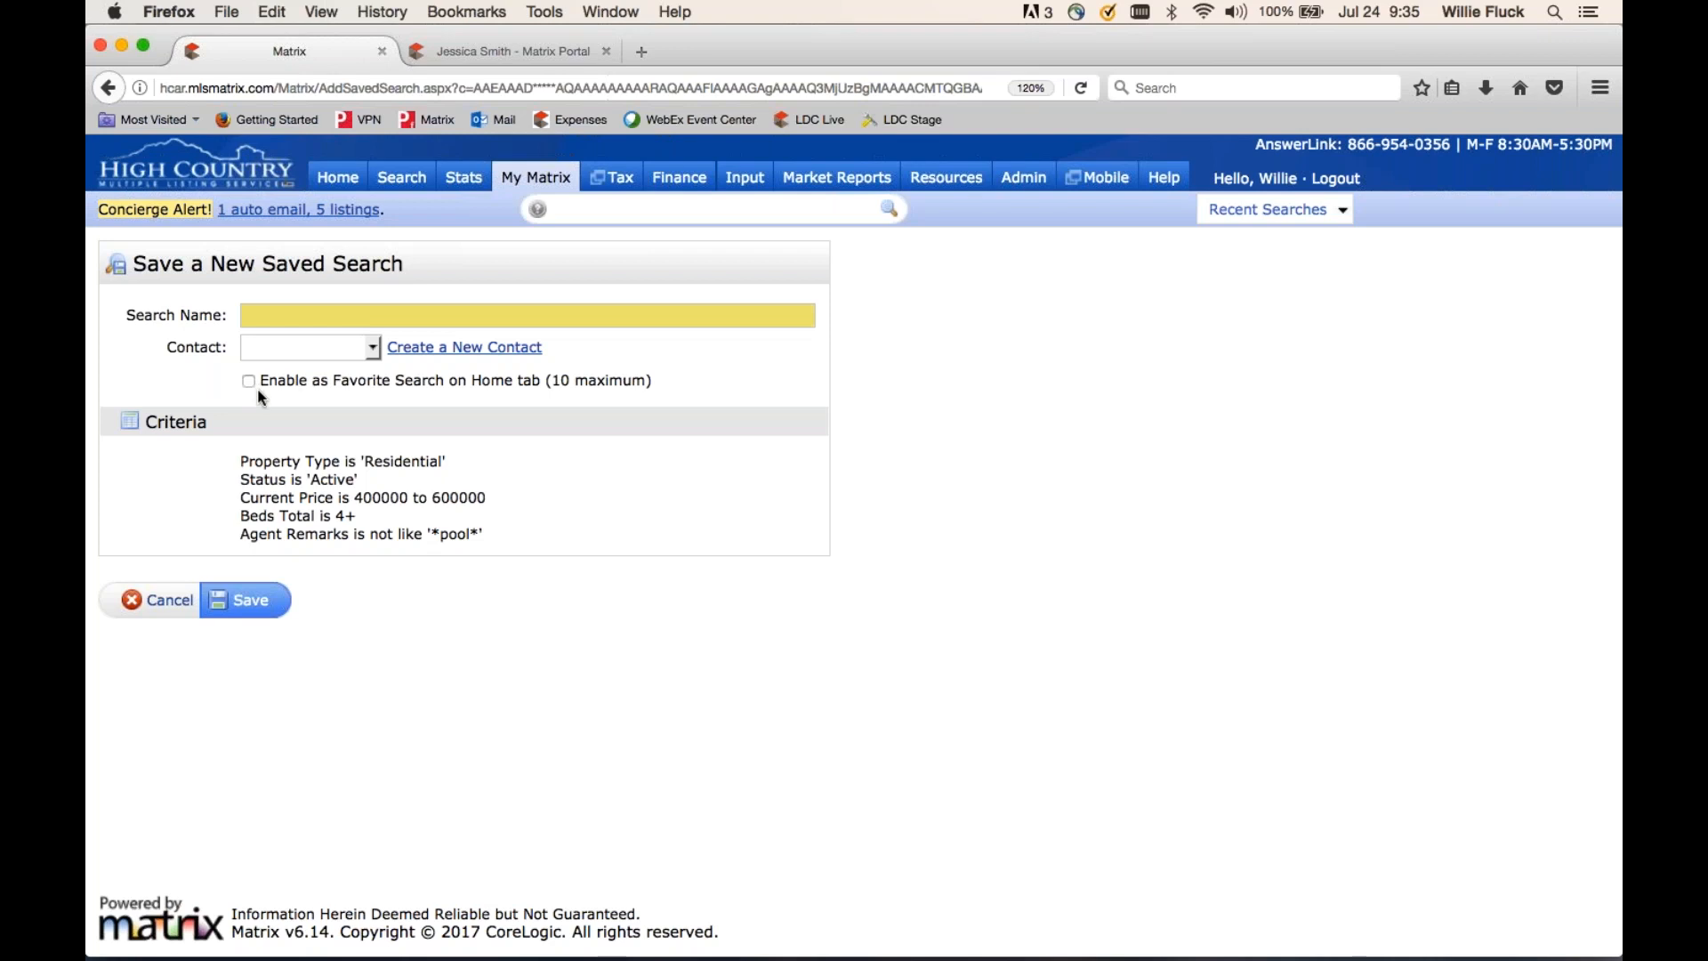
left_click(169, 599)
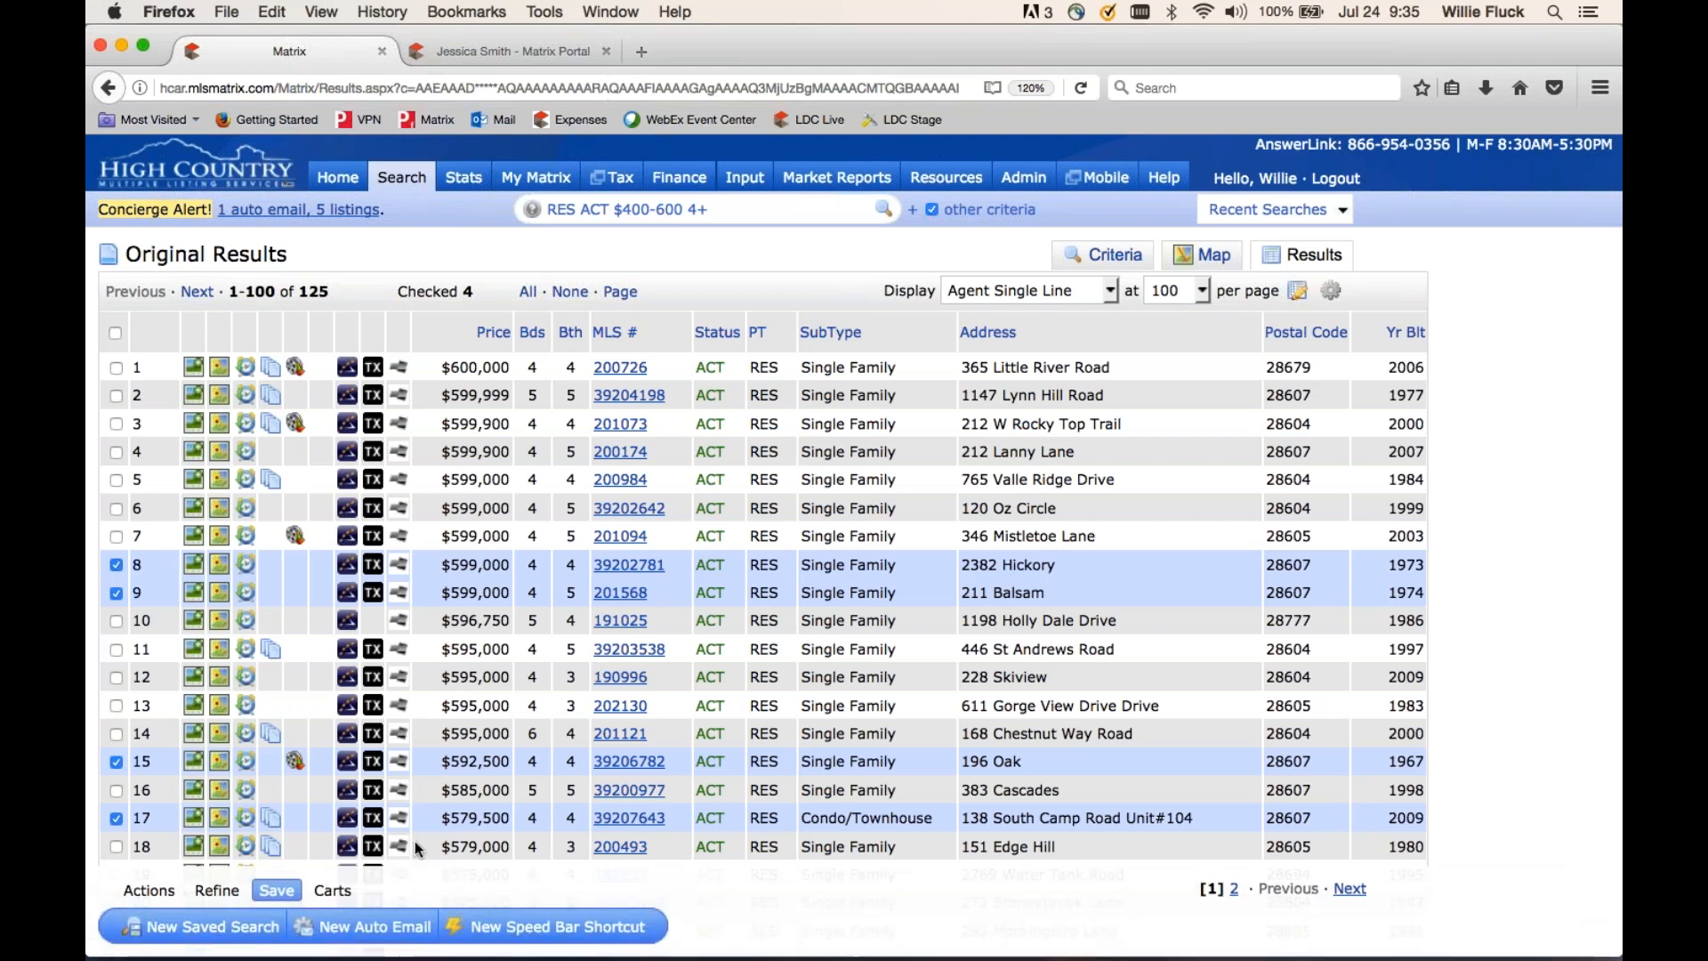
- Start a new Auto Email, dismiss the Create a New Contact dialog, and view the contact's portal
left_click(383, 928)
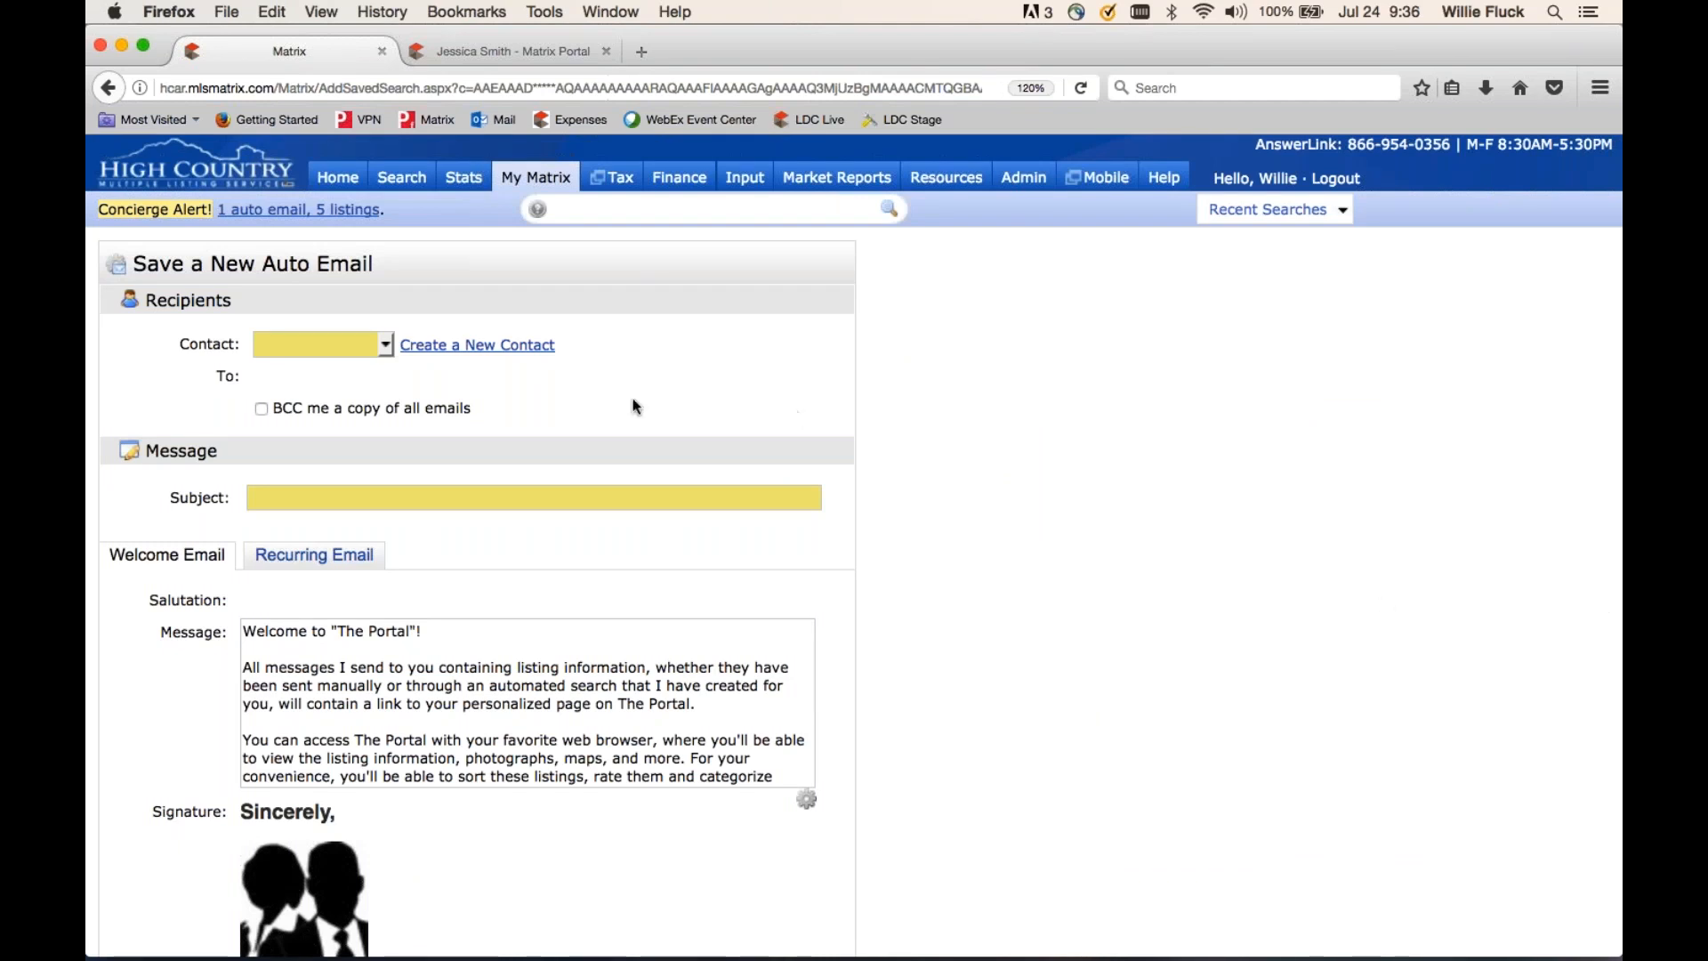
left_click(462, 349)
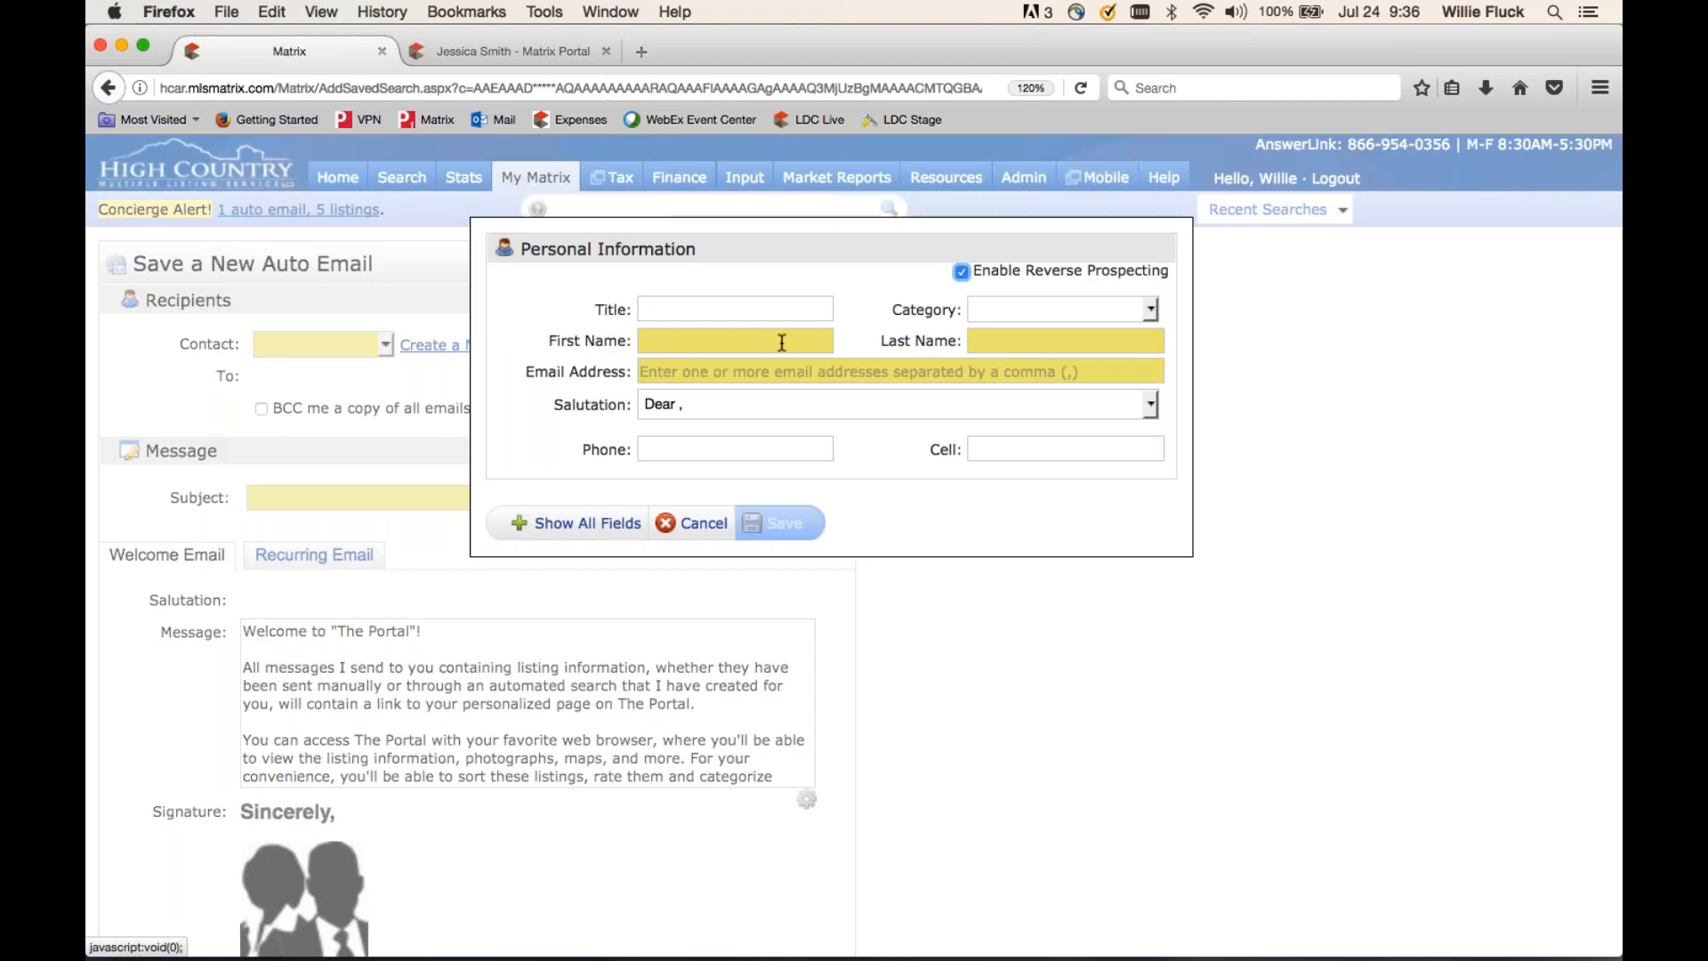
left_click(699, 523)
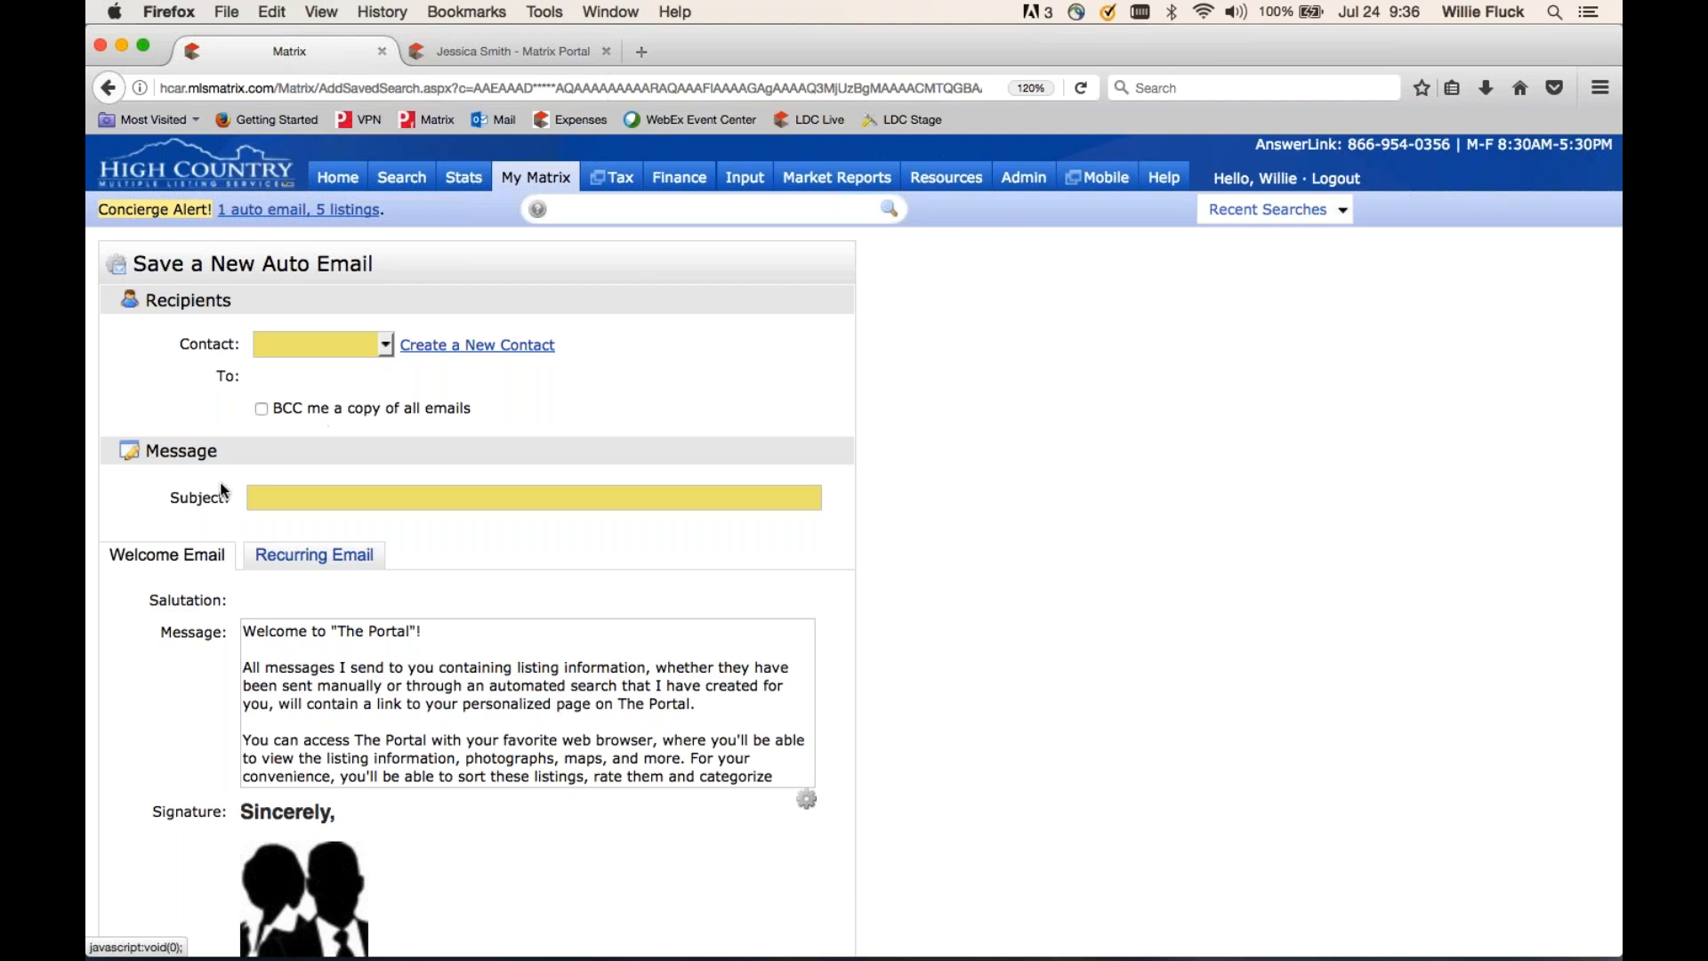
left_click(307, 496)
left_click(528, 45)
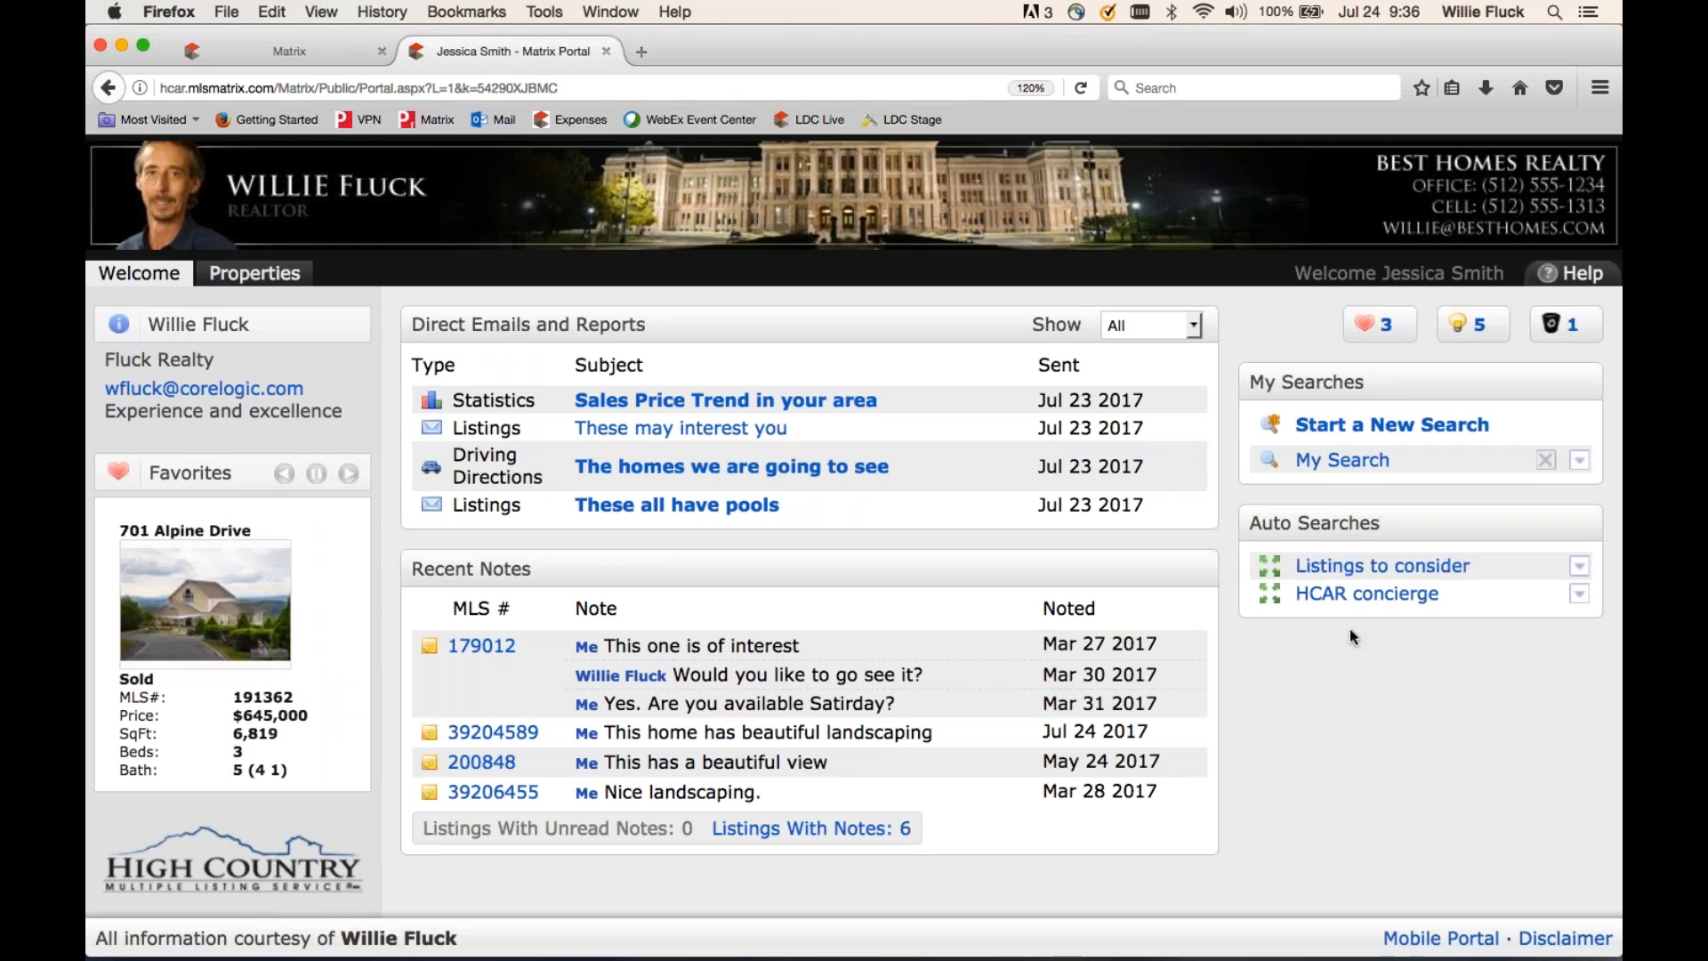
- Leave the contact's portal welcome page and return to the Save a New Auto Email form
left_click(281, 52)
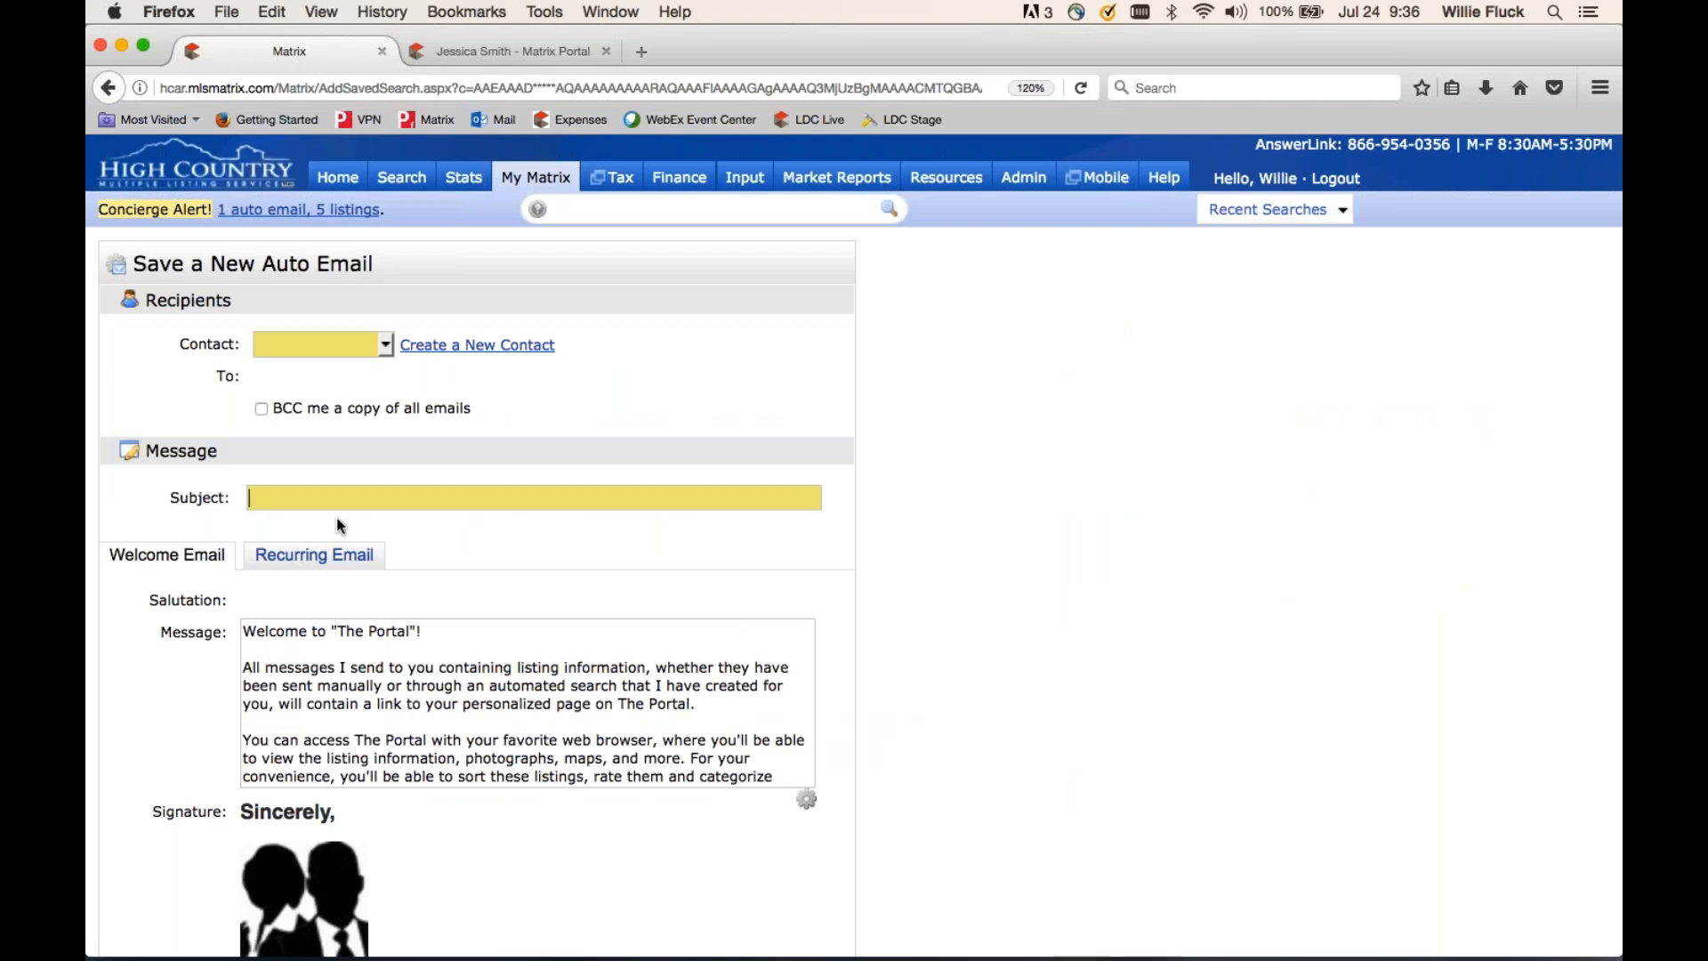
scroll(447, 521, "down", 5)
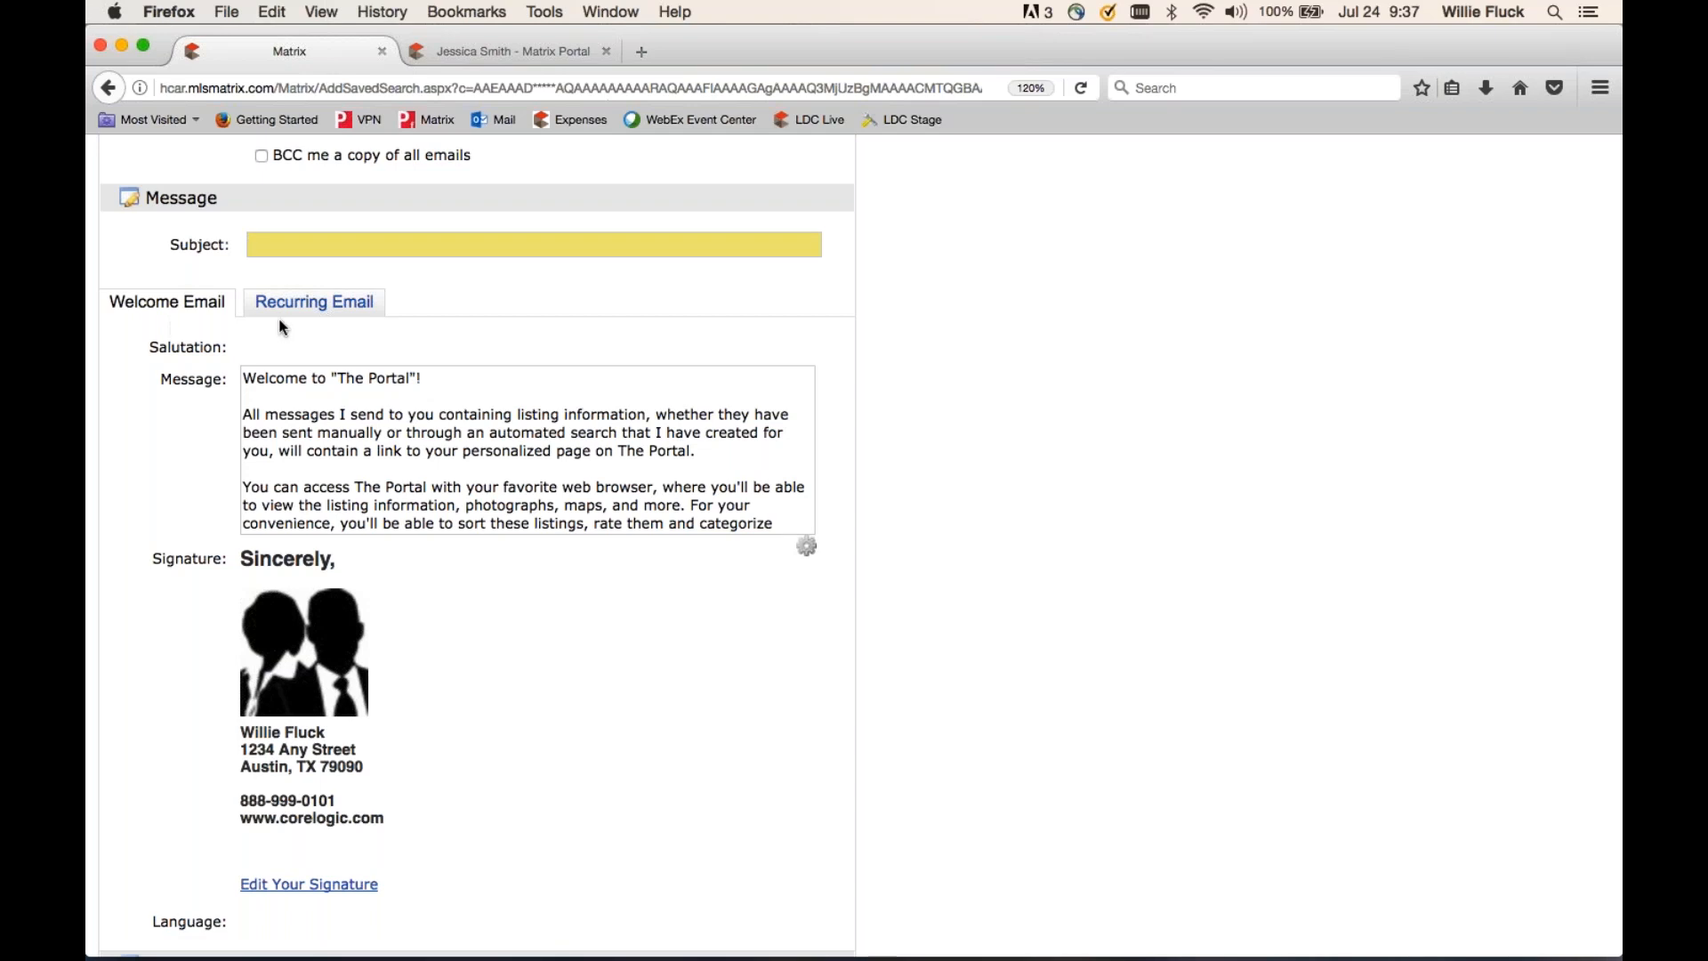
- Add 'kj asdljf oj fk kdljil f' above the Recurring Email message and save it as default text
left_click(317, 307)
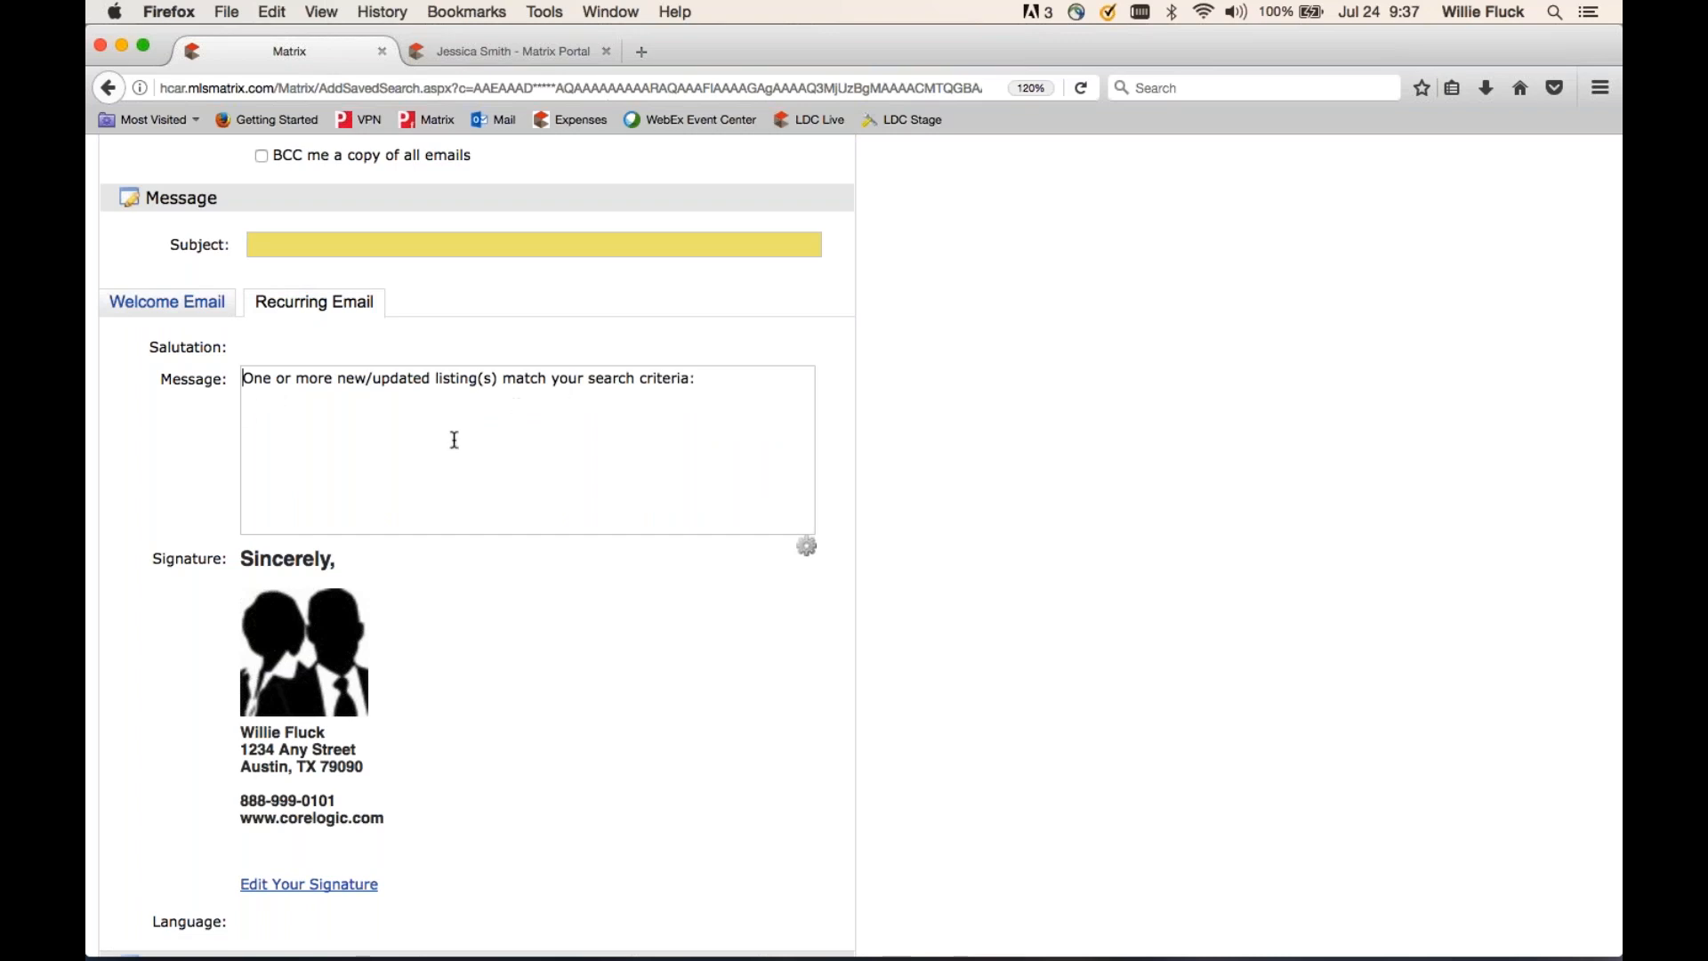
type("kj  asdljf oj fk kd")
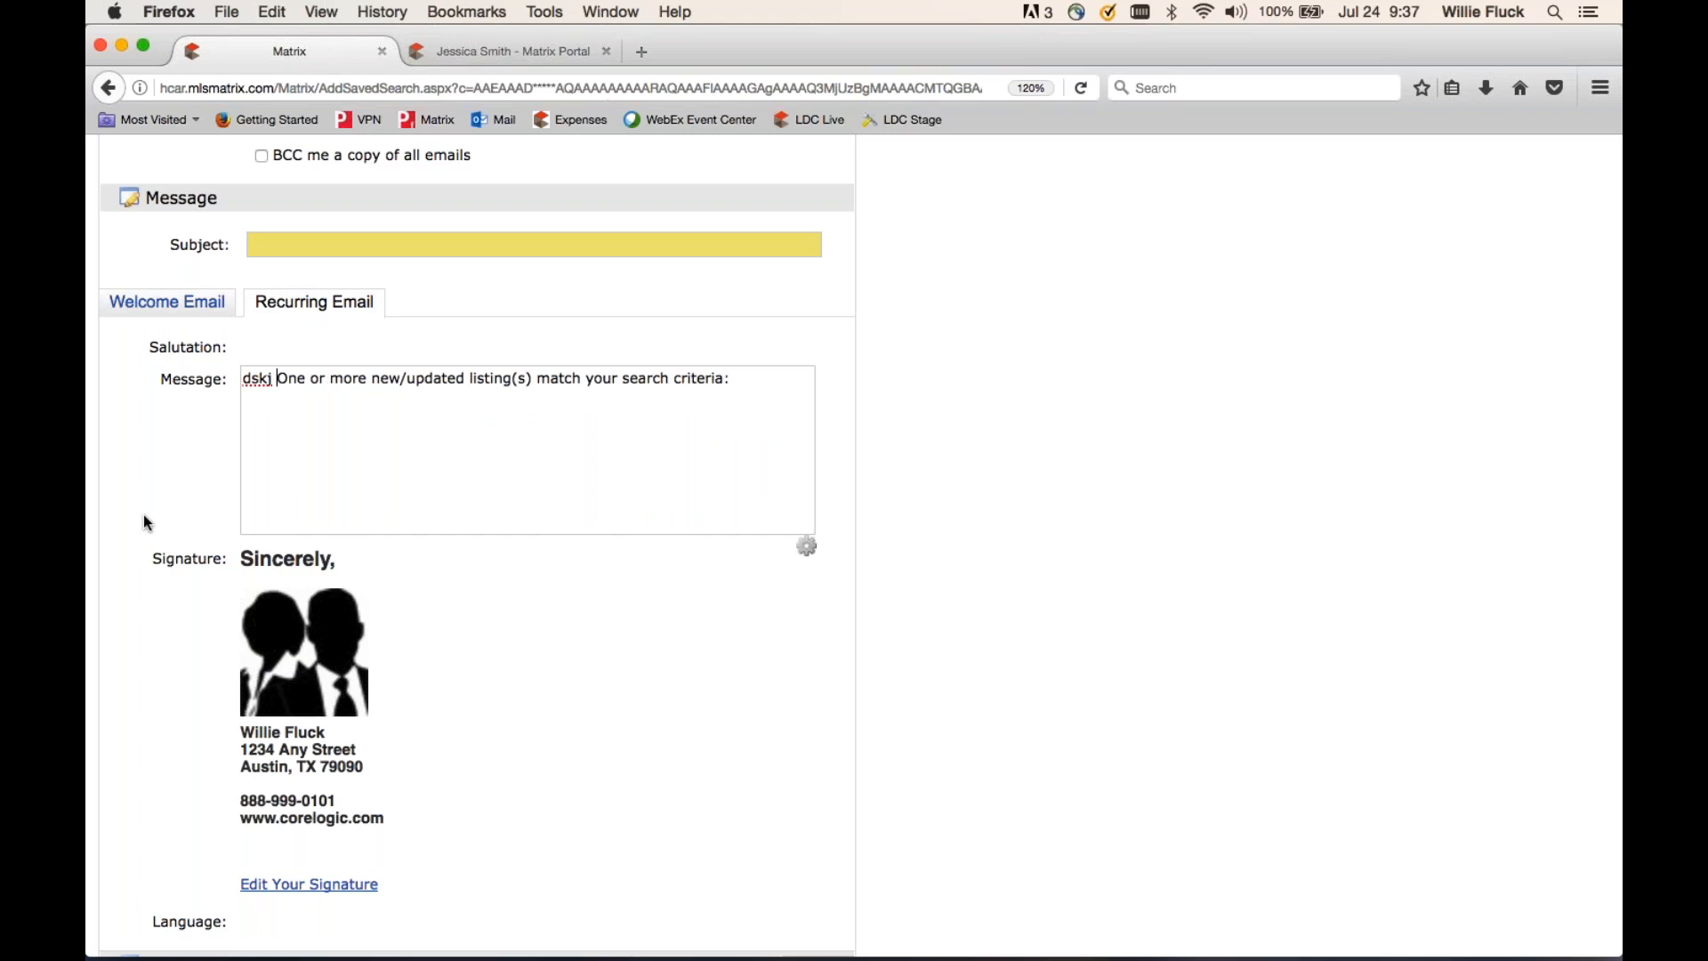
type("ljil f")
key("Return")
key("Return")
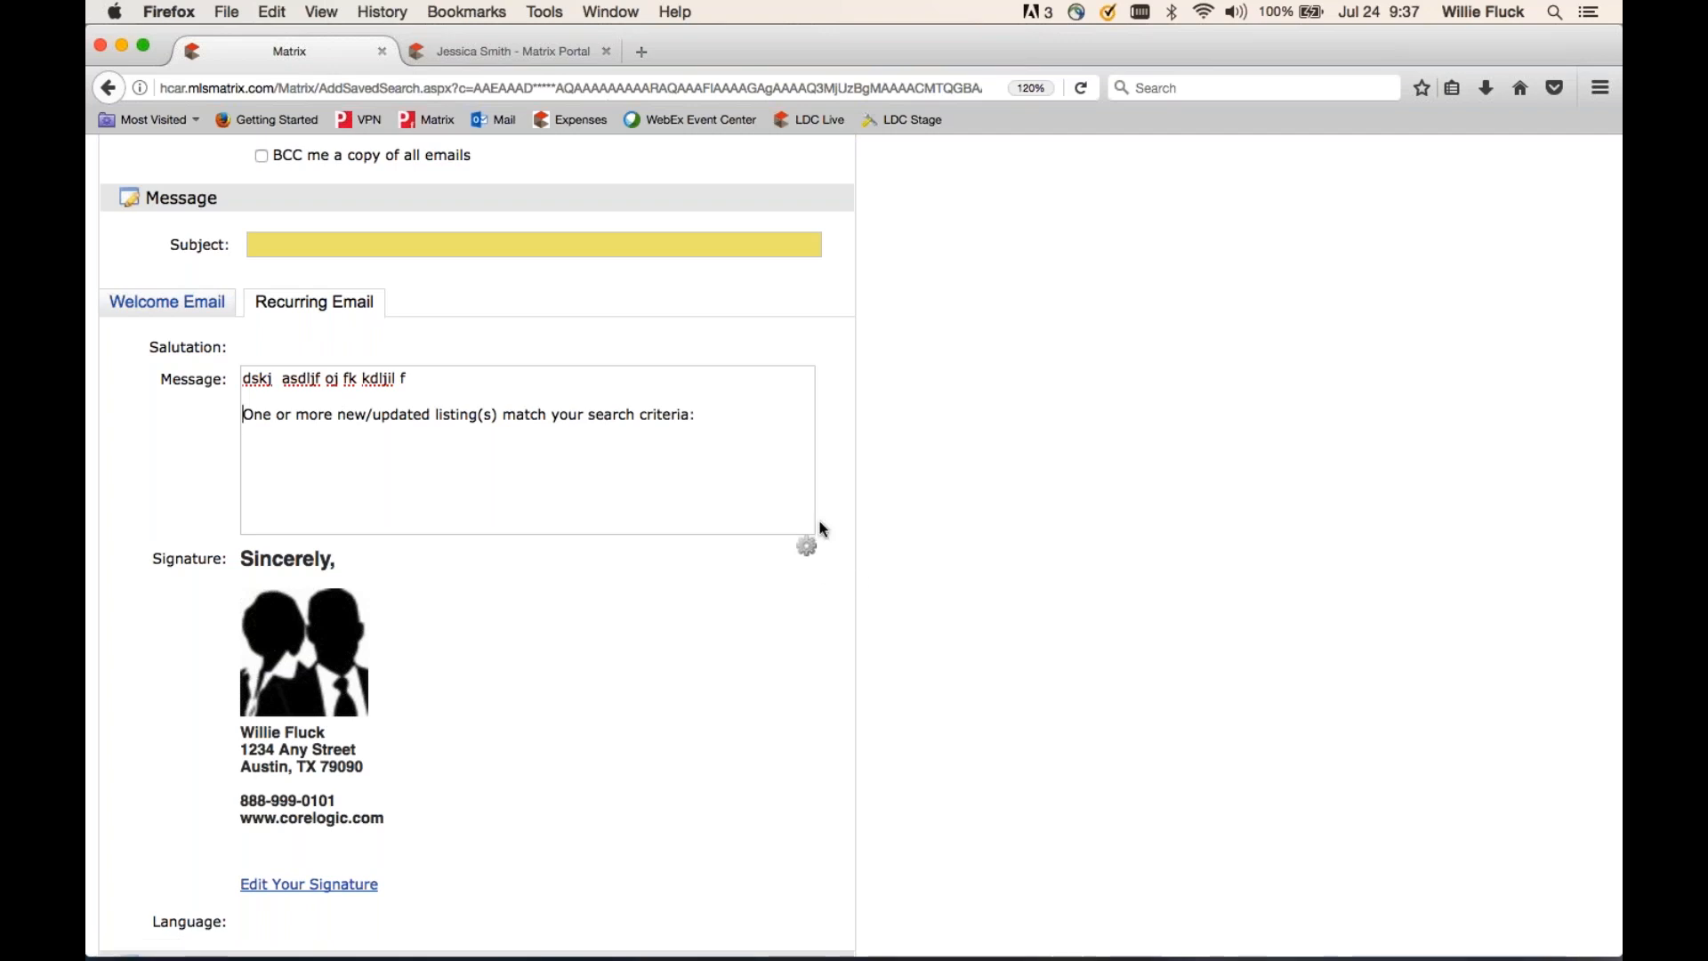
left_click(807, 547)
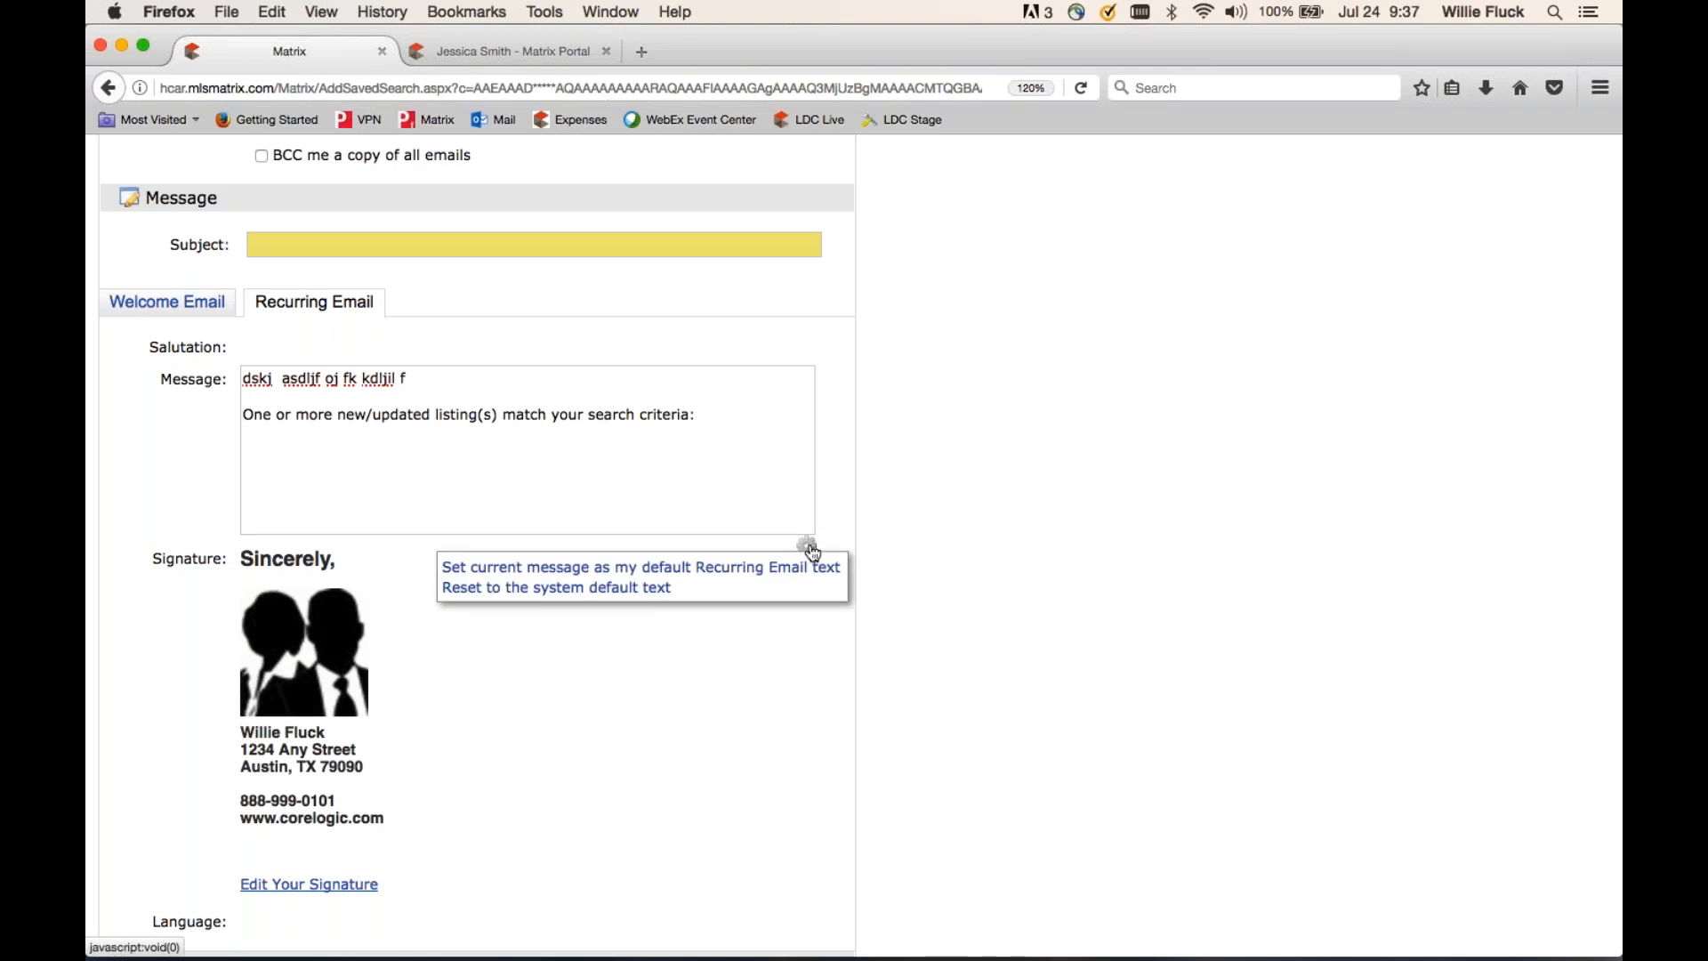
left_click(690, 574)
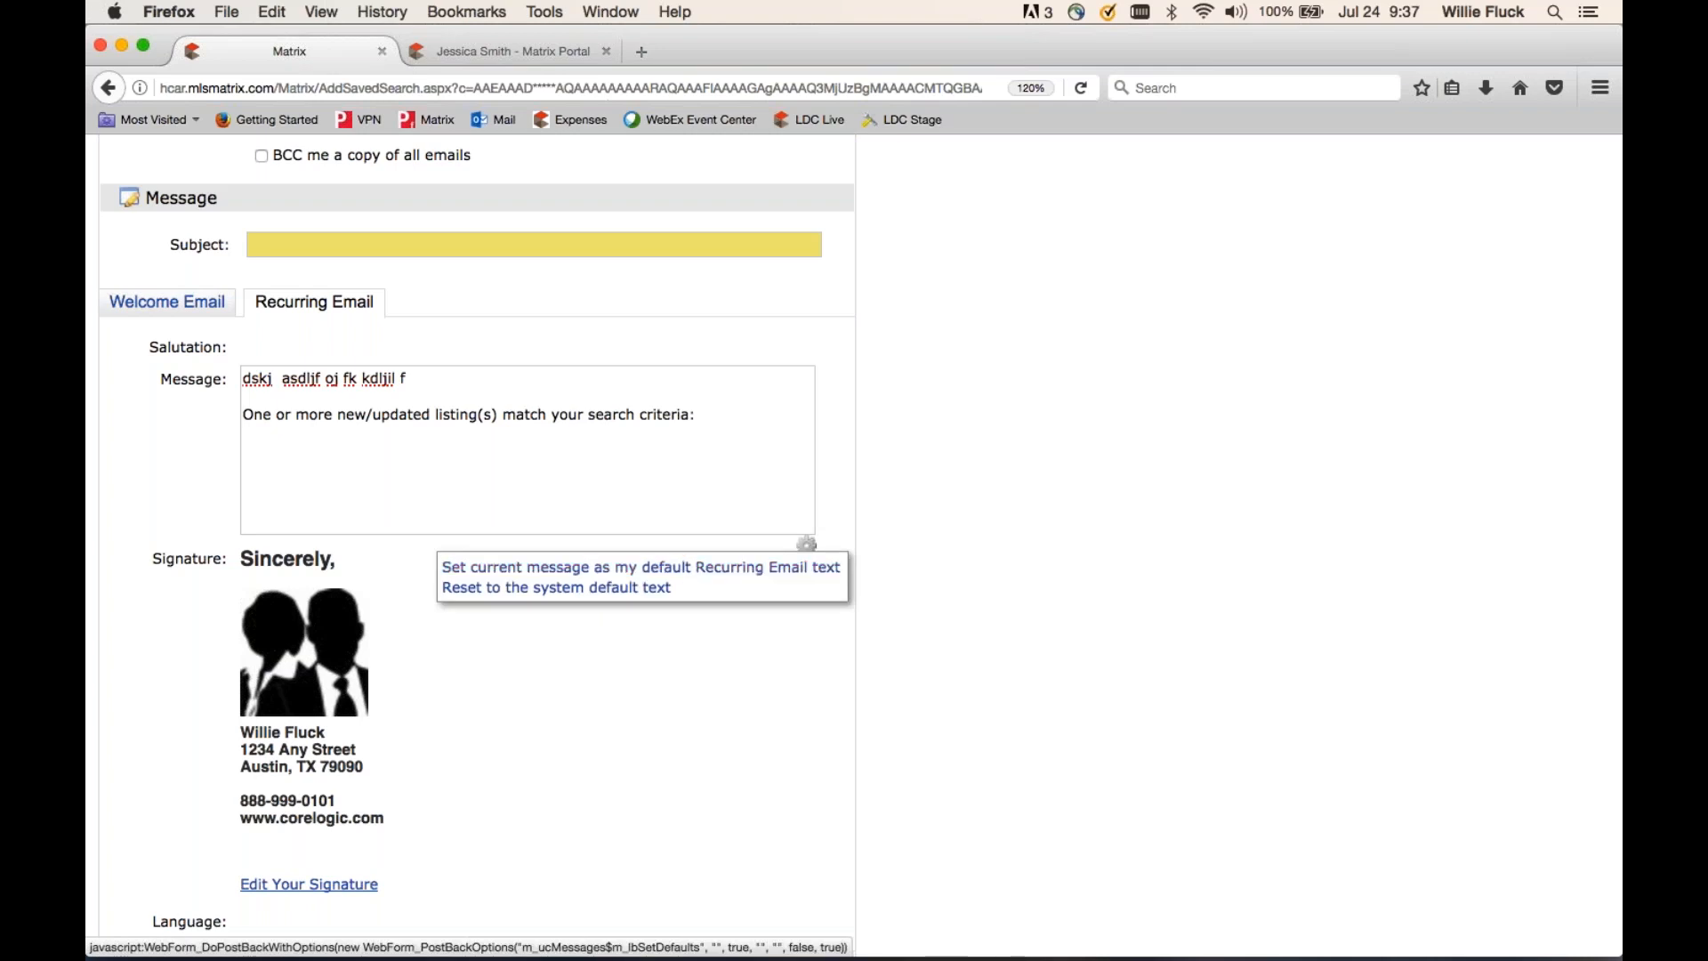
- Show the Welcome Email message with its set-default and reset-default text options
left_click(153, 308)
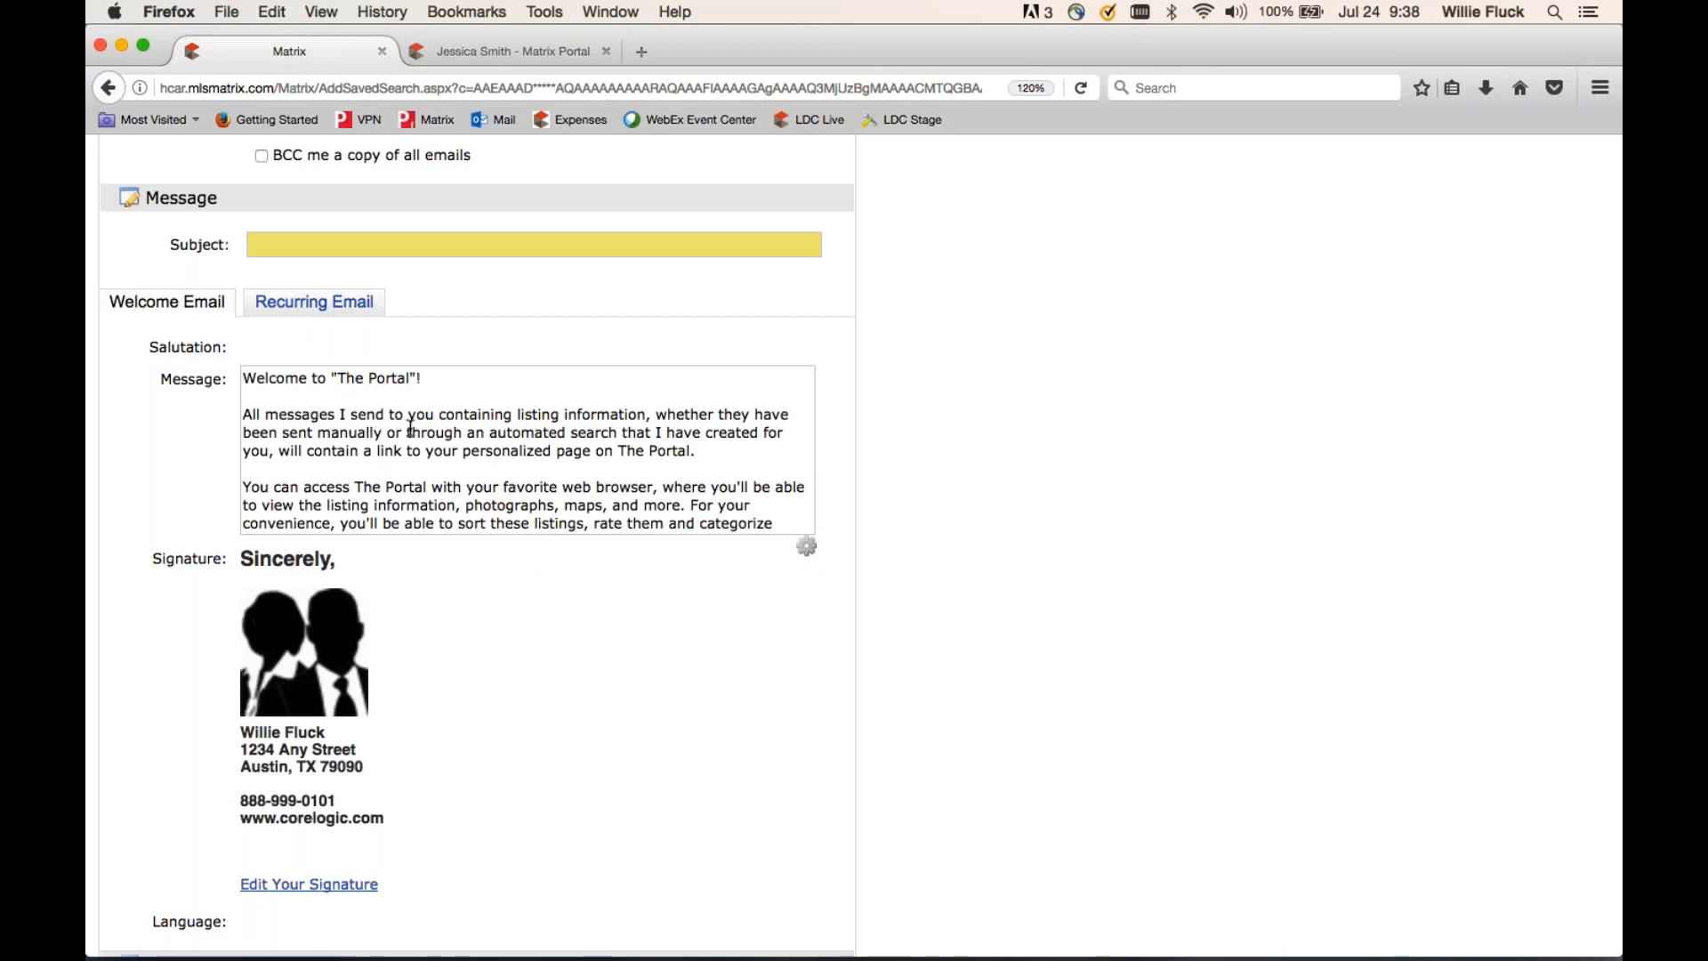
left_click(812, 556)
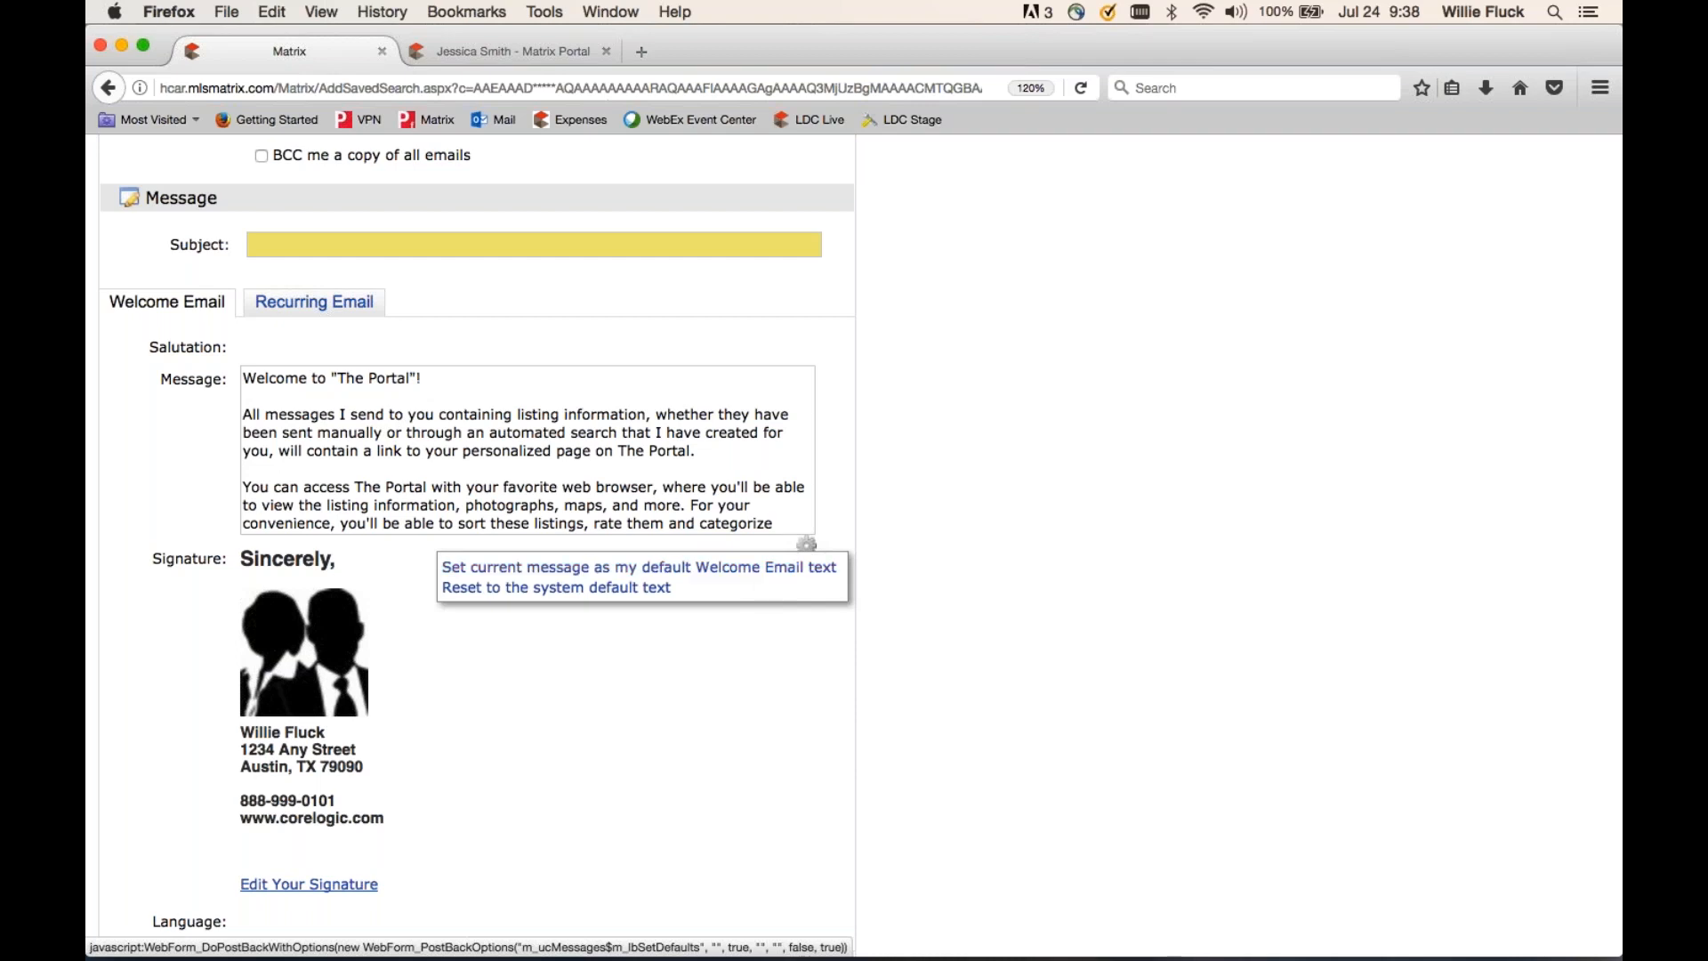
scroll(929, 578, "down", 8)
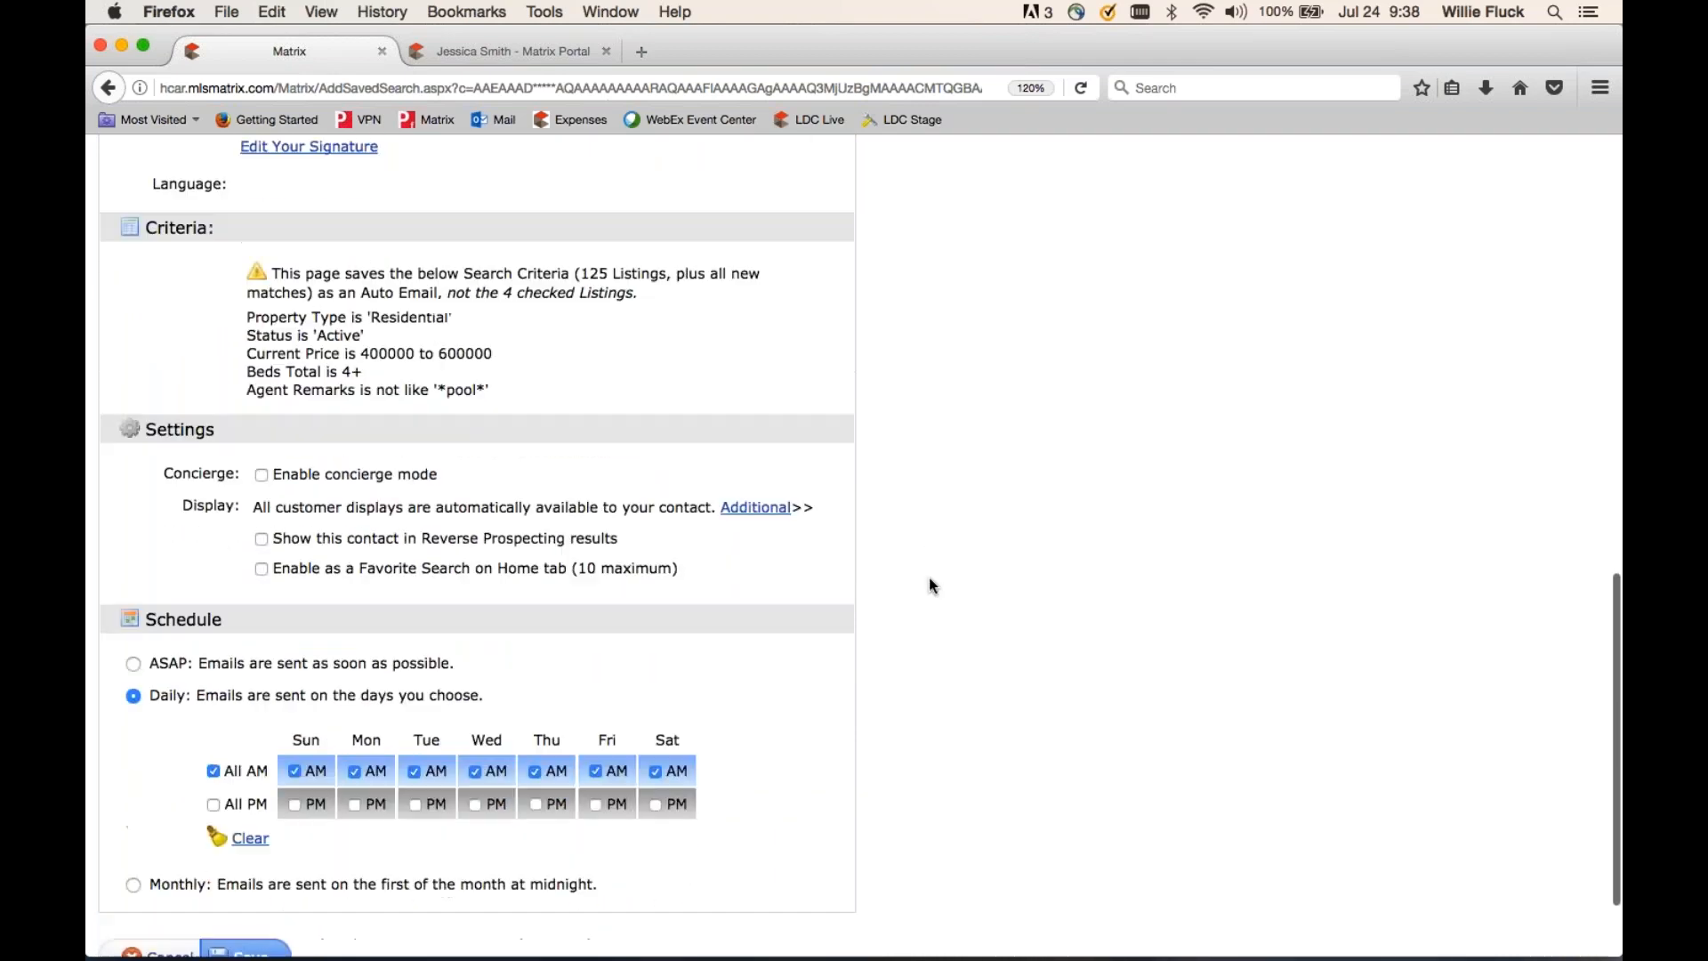
- Scroll down to the Settings section and highlight the 'Enable concierge mode' wording
scroll(928, 585, "down", 2)
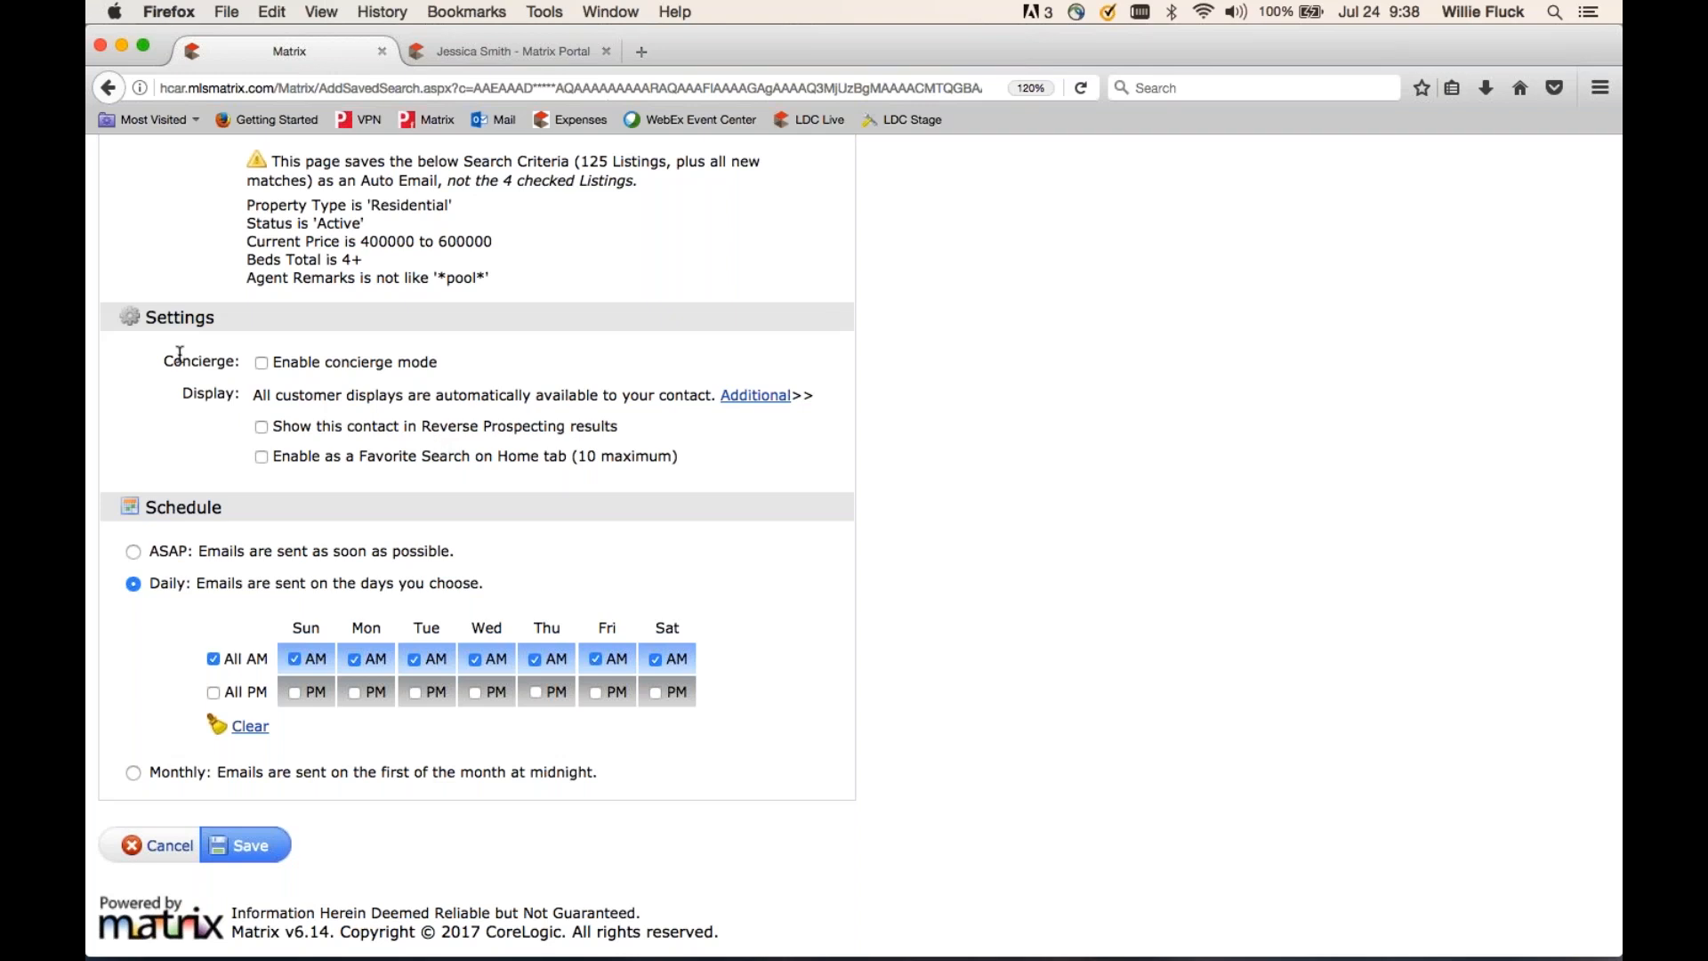
left_click_drag(394, 362, 164, 362)
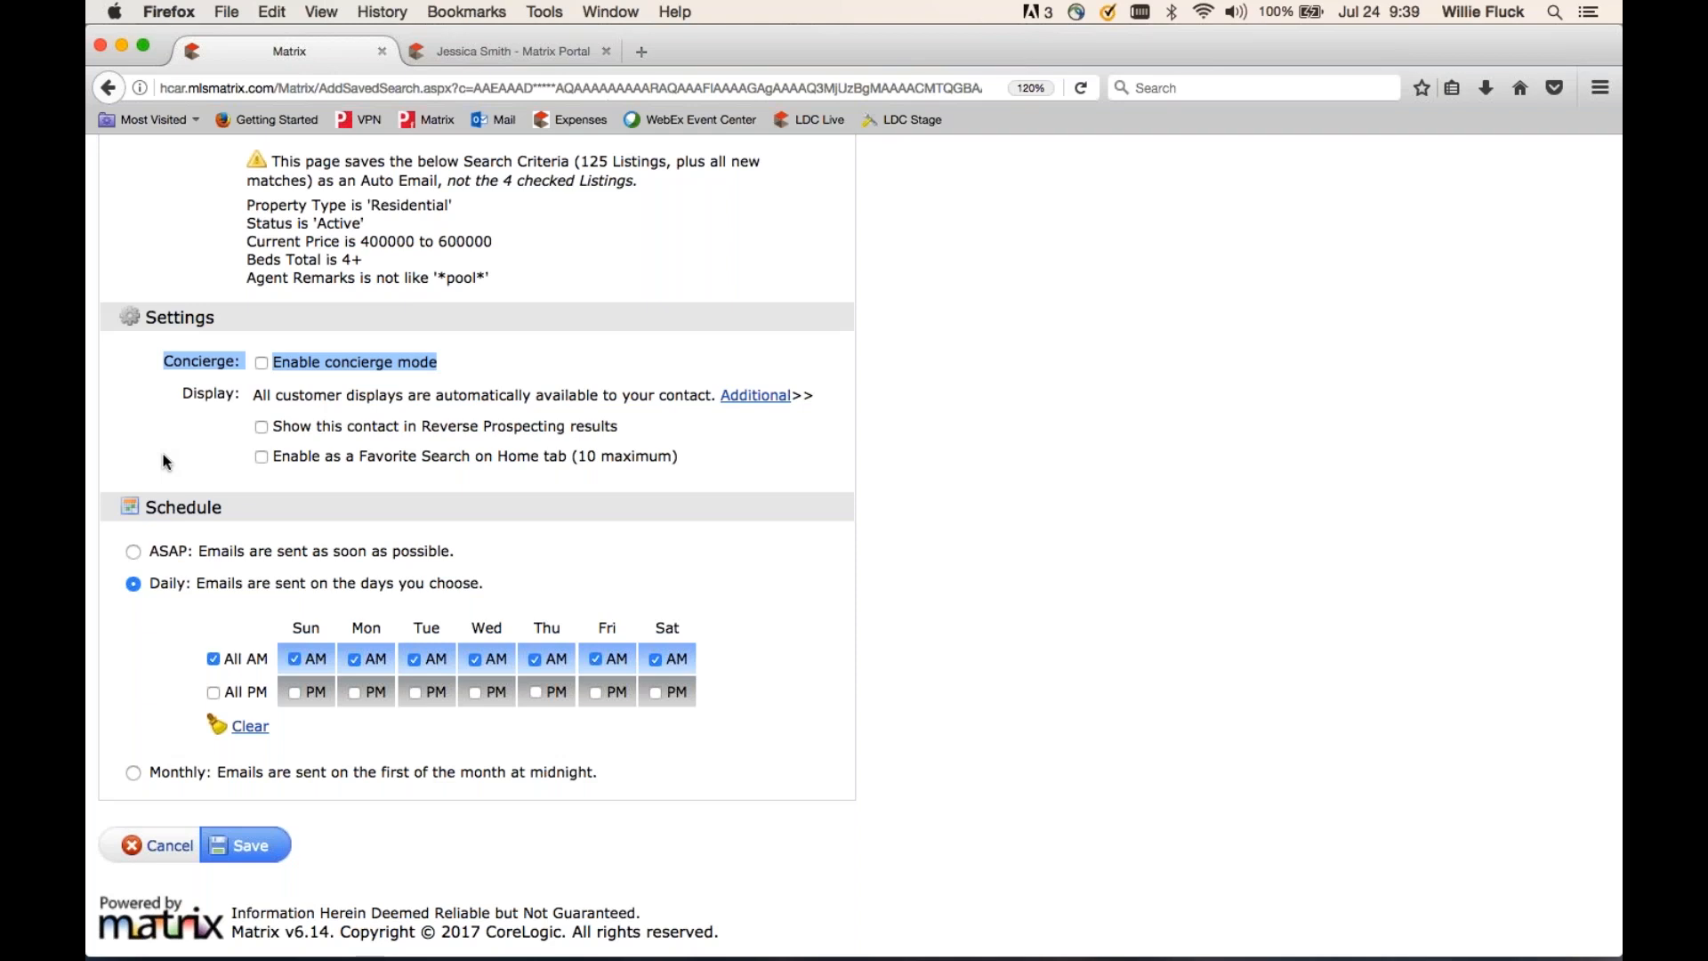
left_click(756, 610)
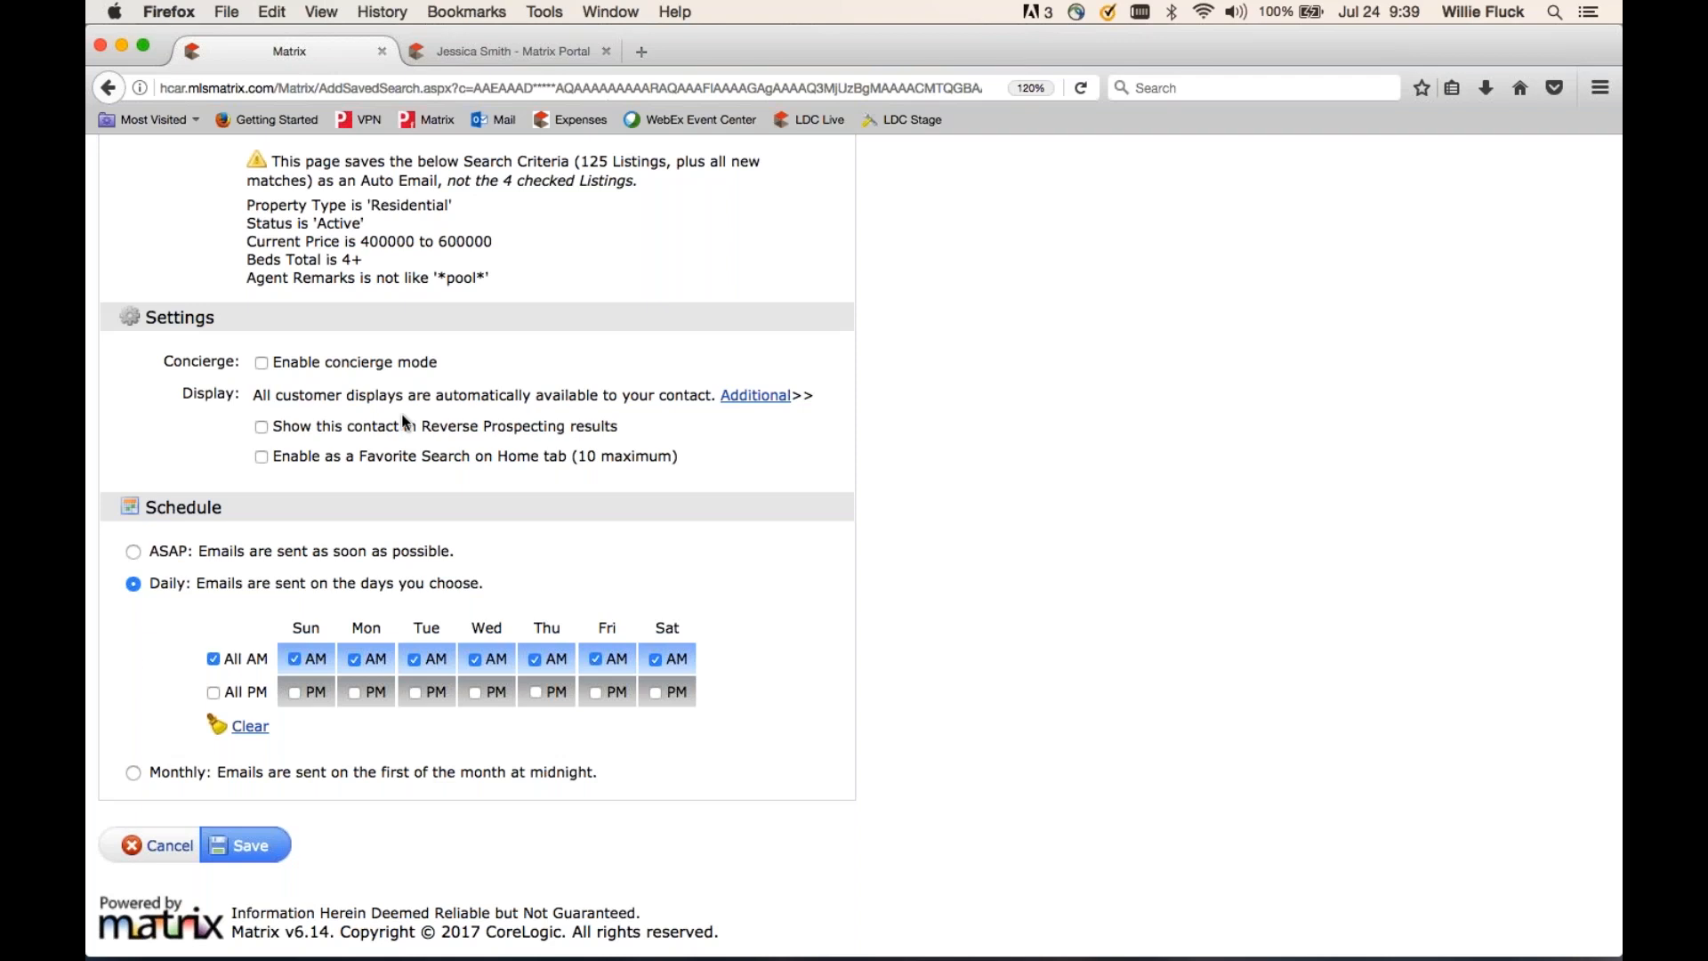
- Check Enable concierge mode and Also send me the alert notifications by email
left_click(262, 364)
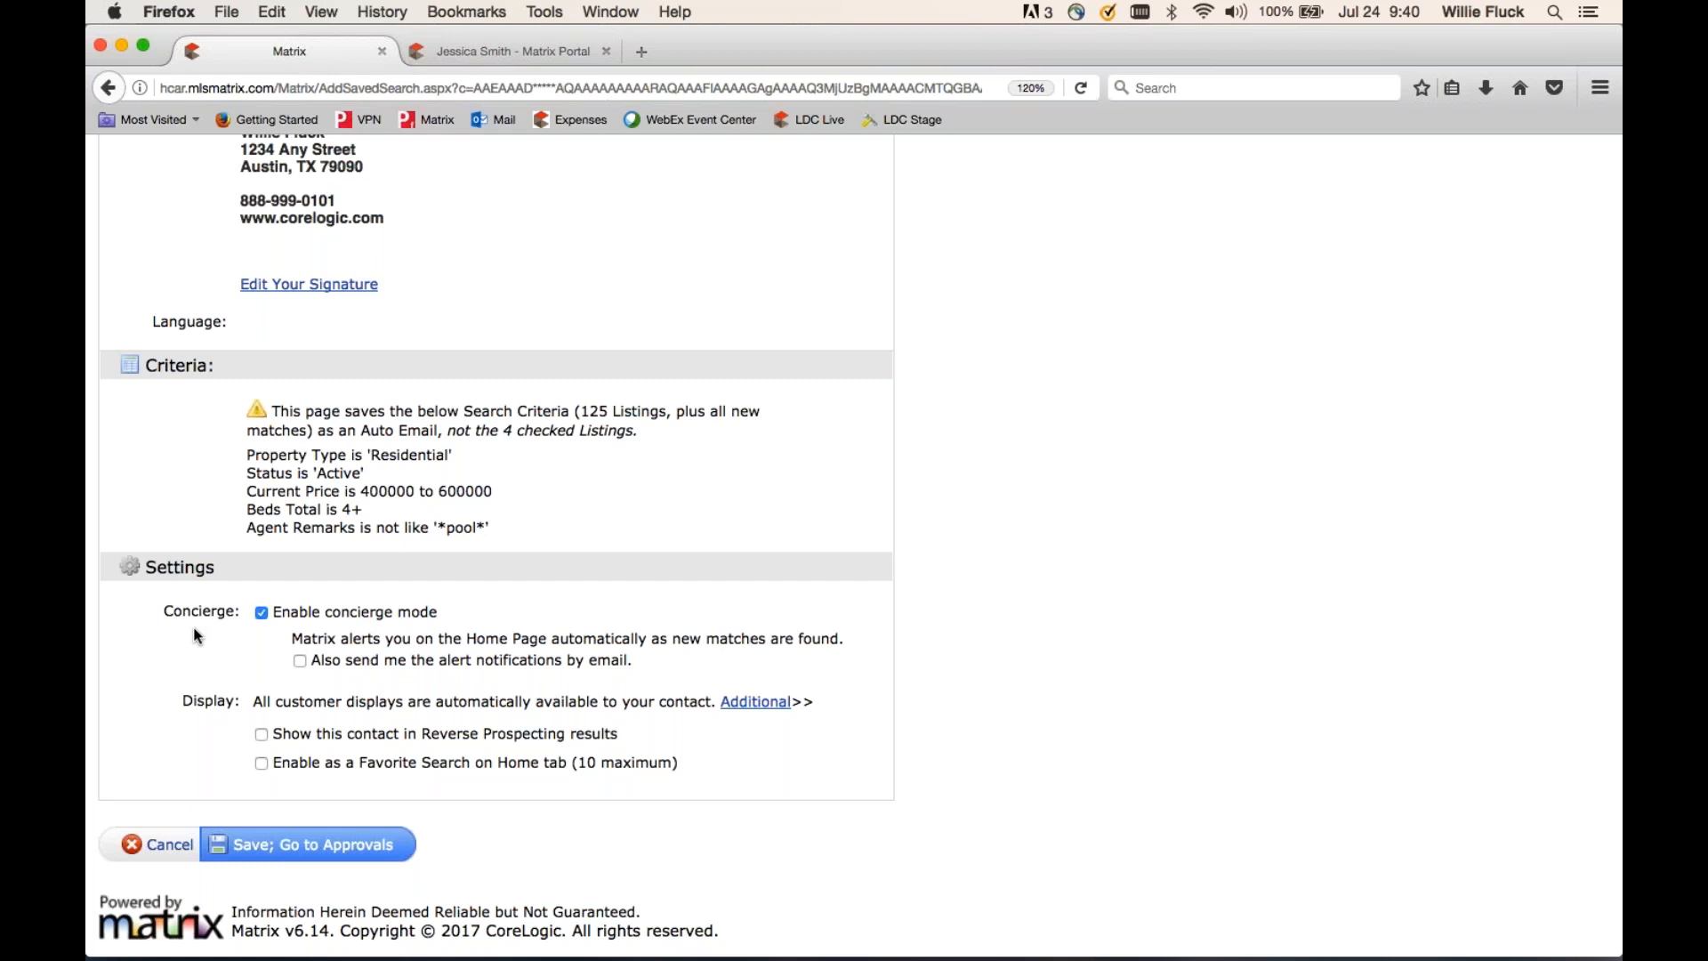
left_click(300, 661)
- Turn concierge mode off and set the schedule to morning emails every day, no afternoons
left_click(261, 613)
scroll(267, 622, "down", 5)
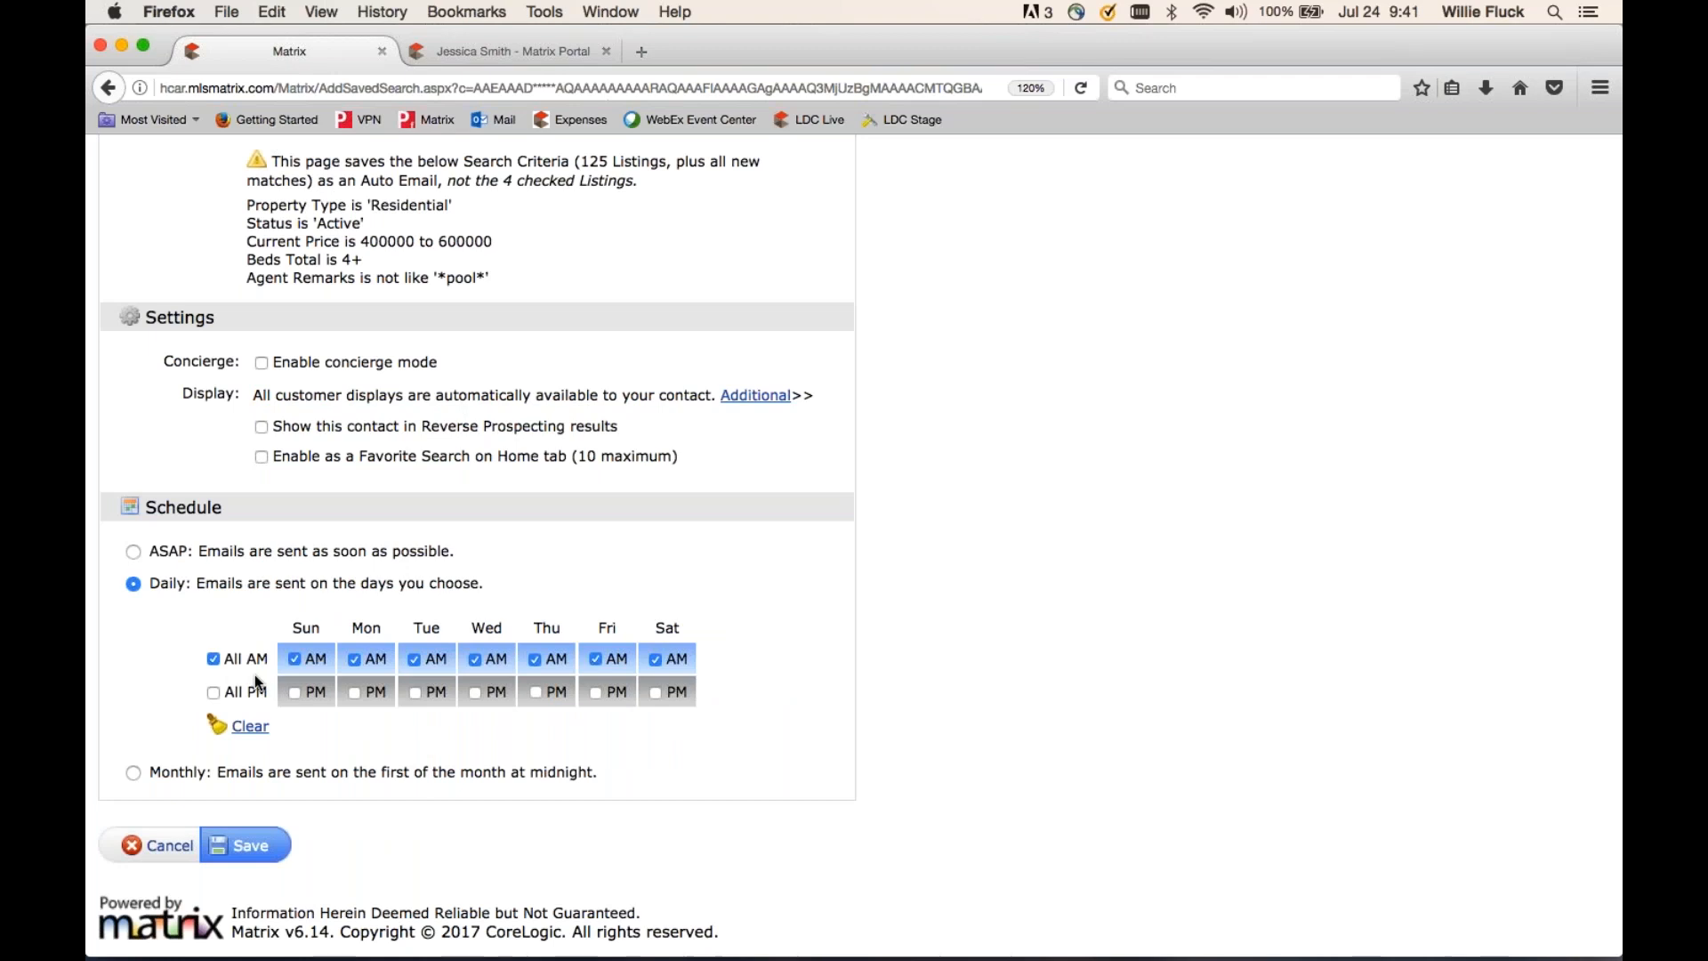
left_click(216, 662)
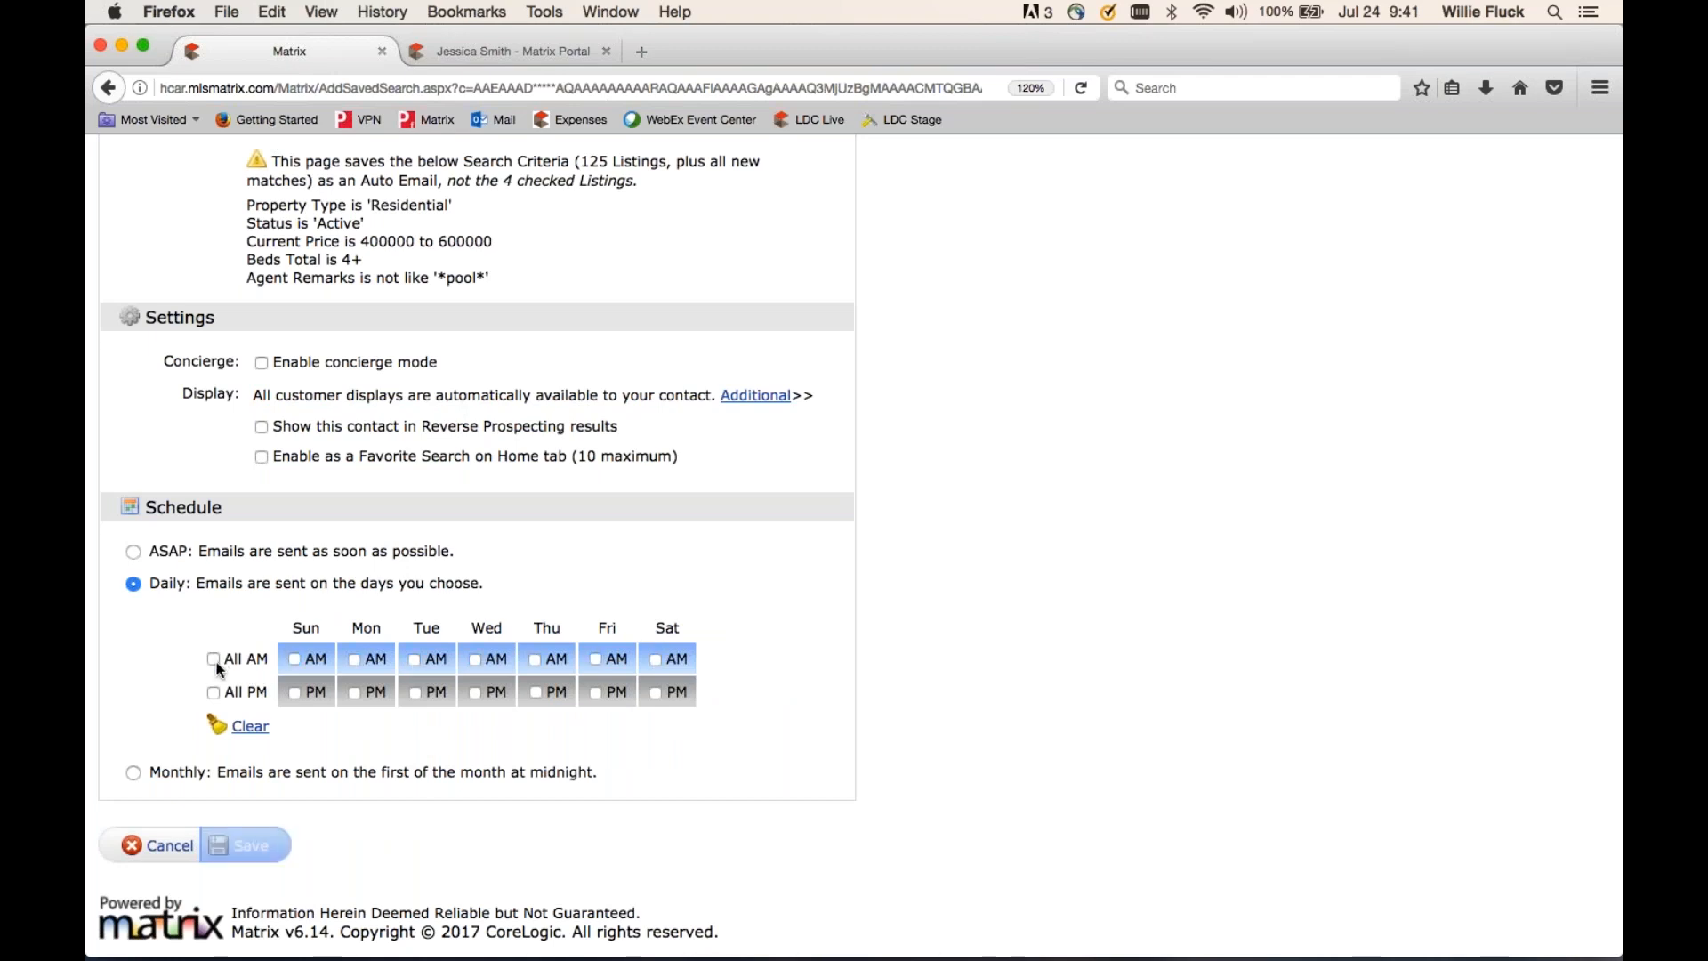
left_click(213, 693)
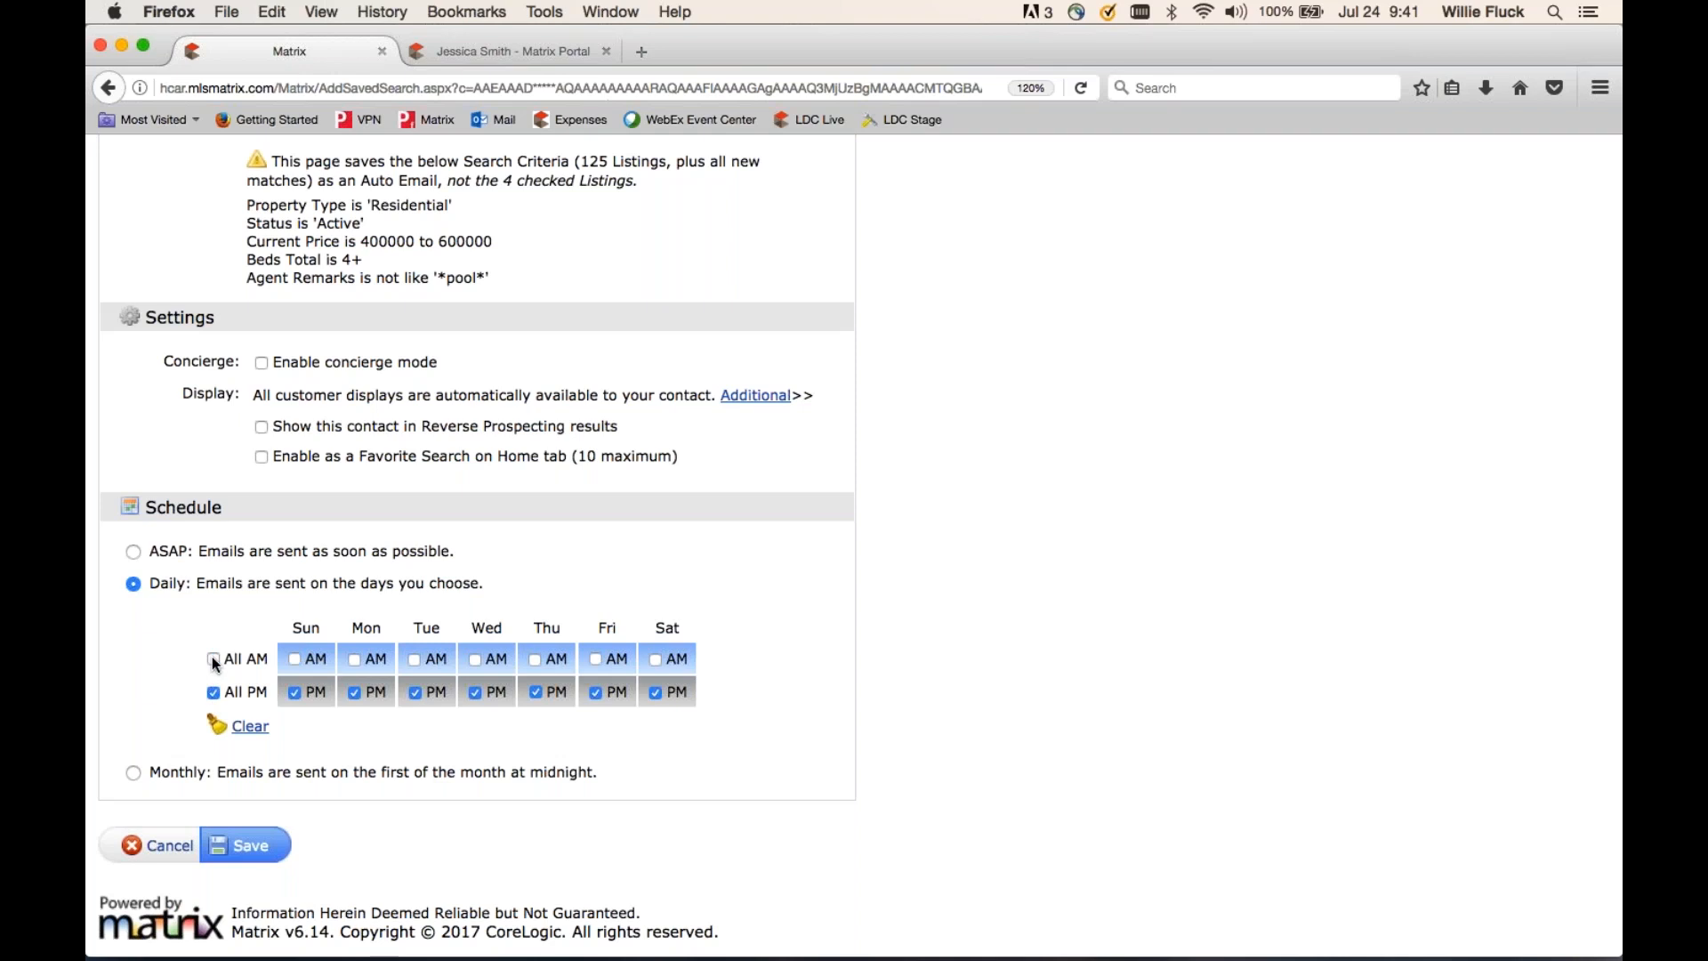
left_click(213, 658)
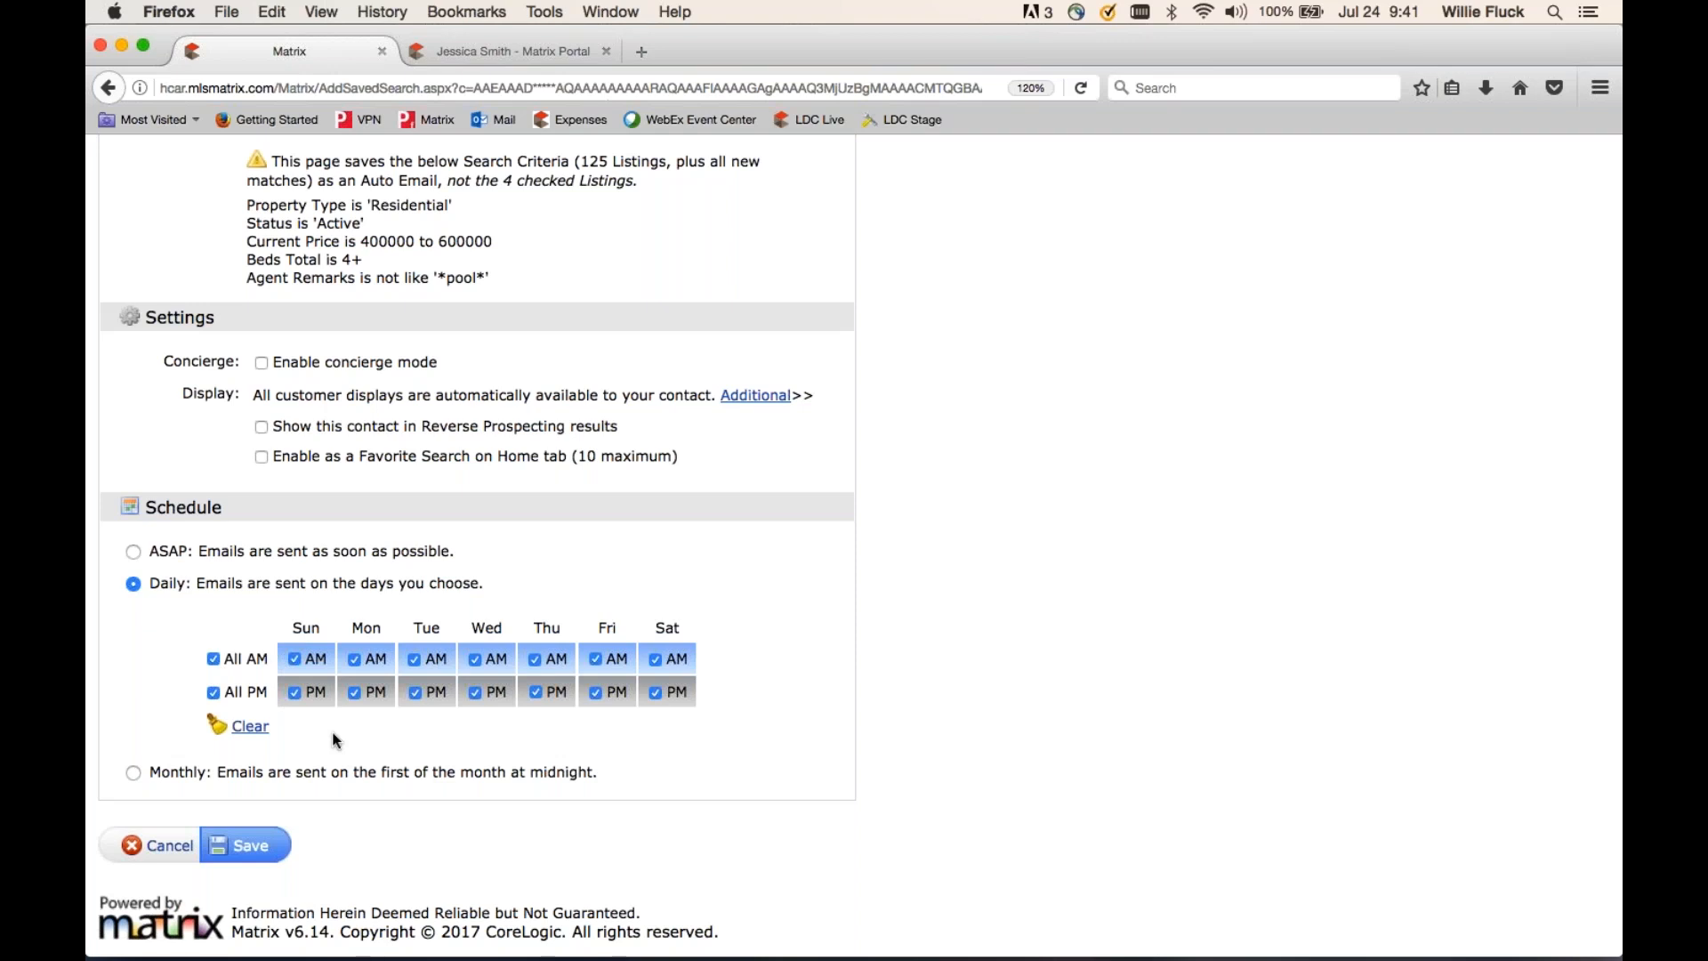
left_click(214, 692)
- Remove Monday–Thursday mornings, leaving Sunday, Friday and Saturday AM, and save the auto email
left_click(355, 660)
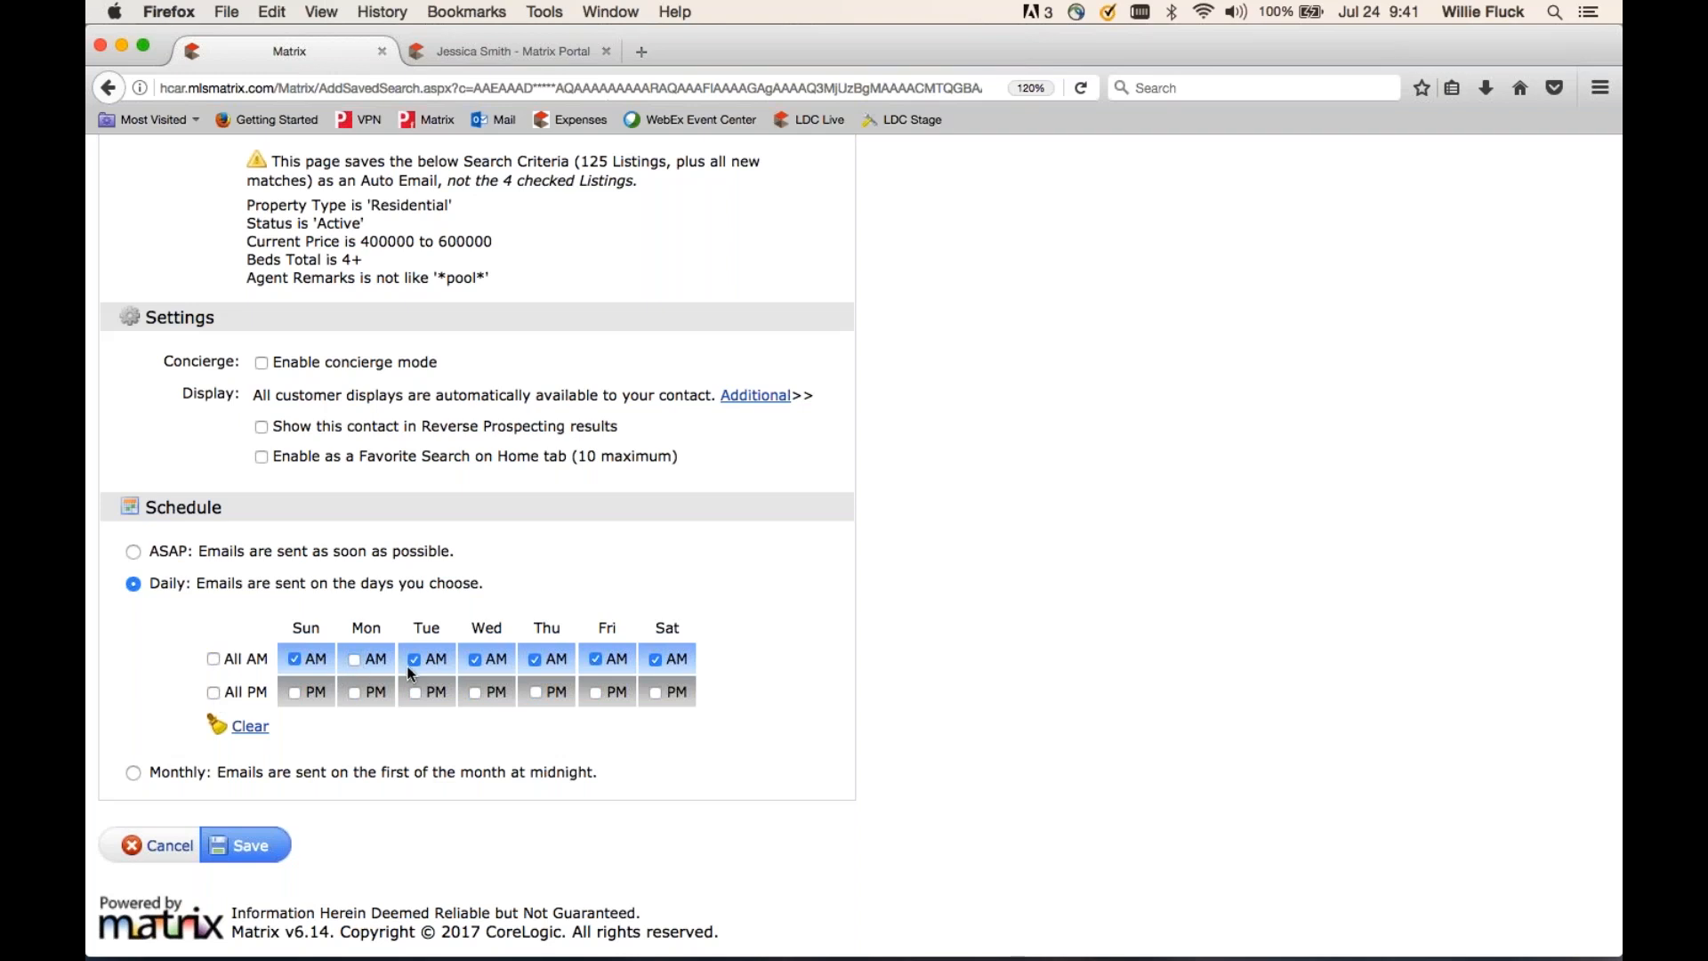
left_click(477, 660)
left_click(413, 659)
left_click(535, 659)
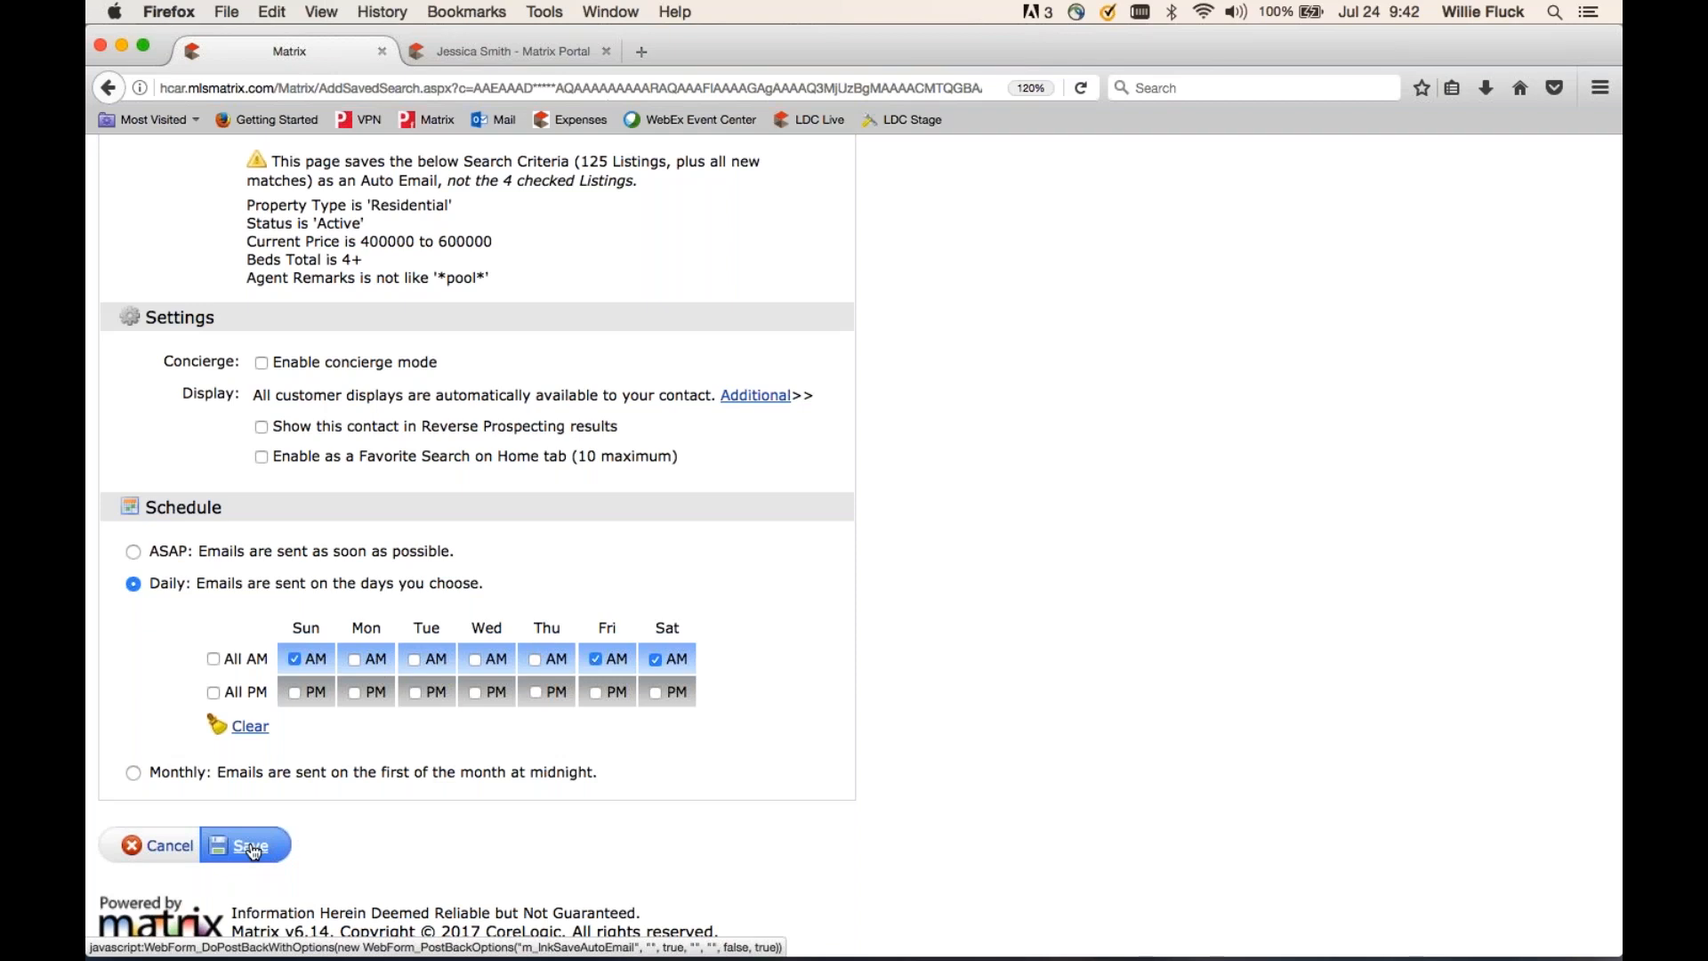
left_click(174, 850)
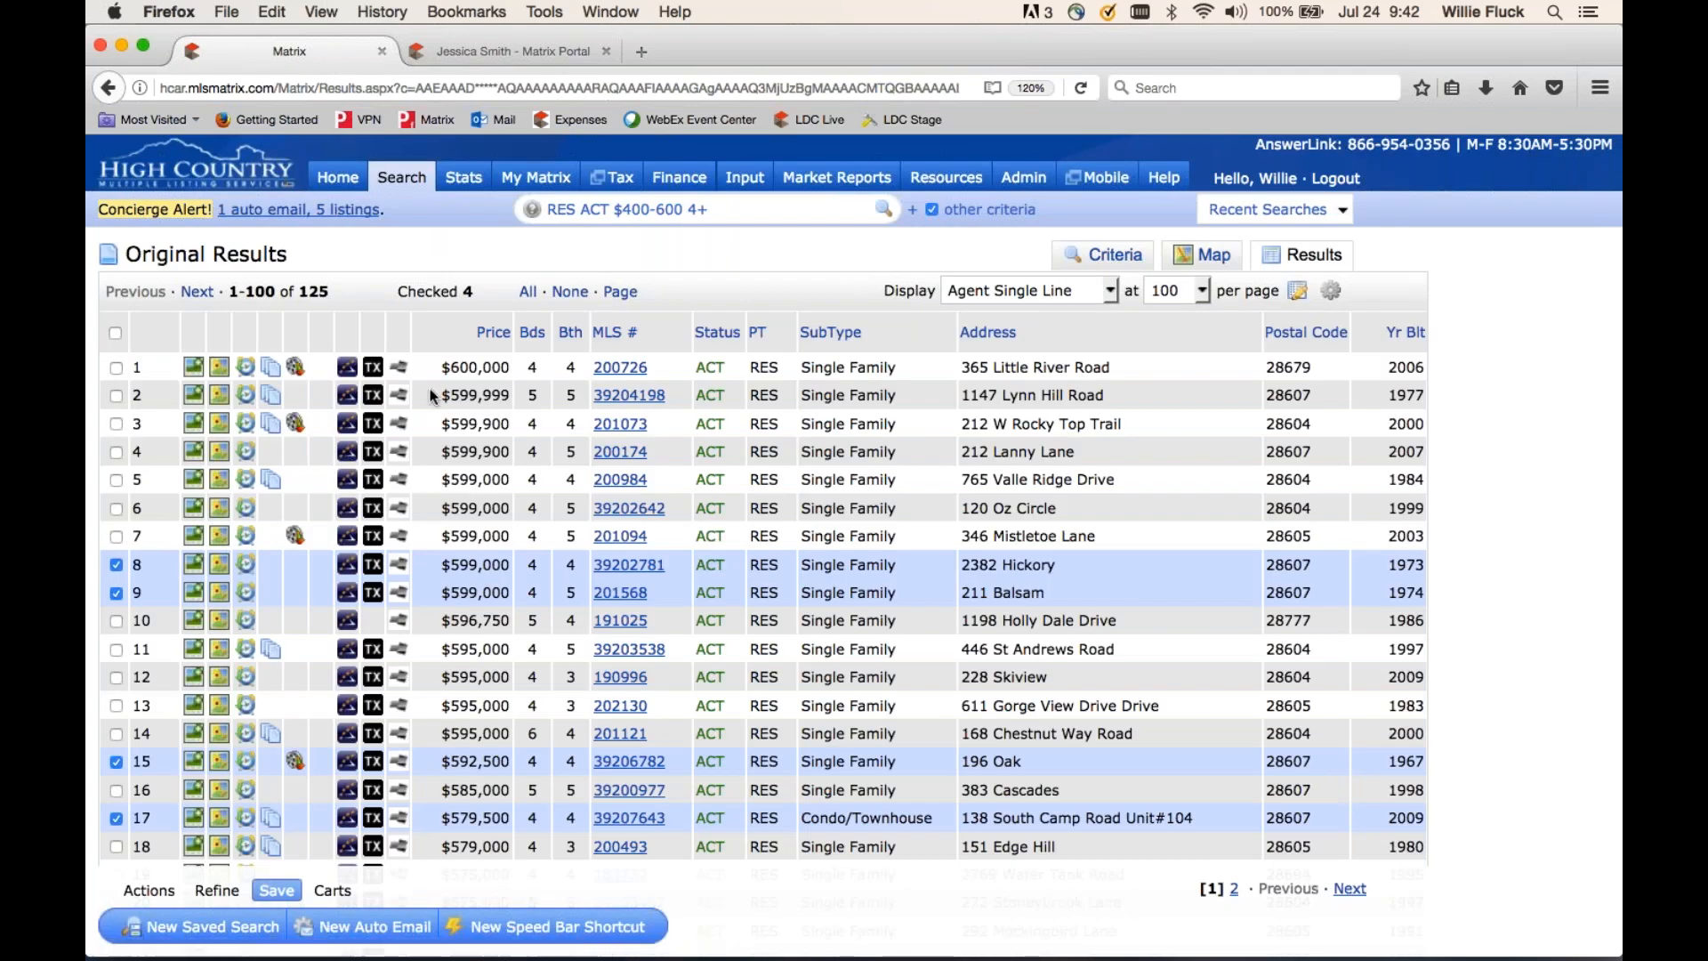
- From the Home dashboard, open the contact's 5 listings awaiting concierge approval
left_click(338, 180)
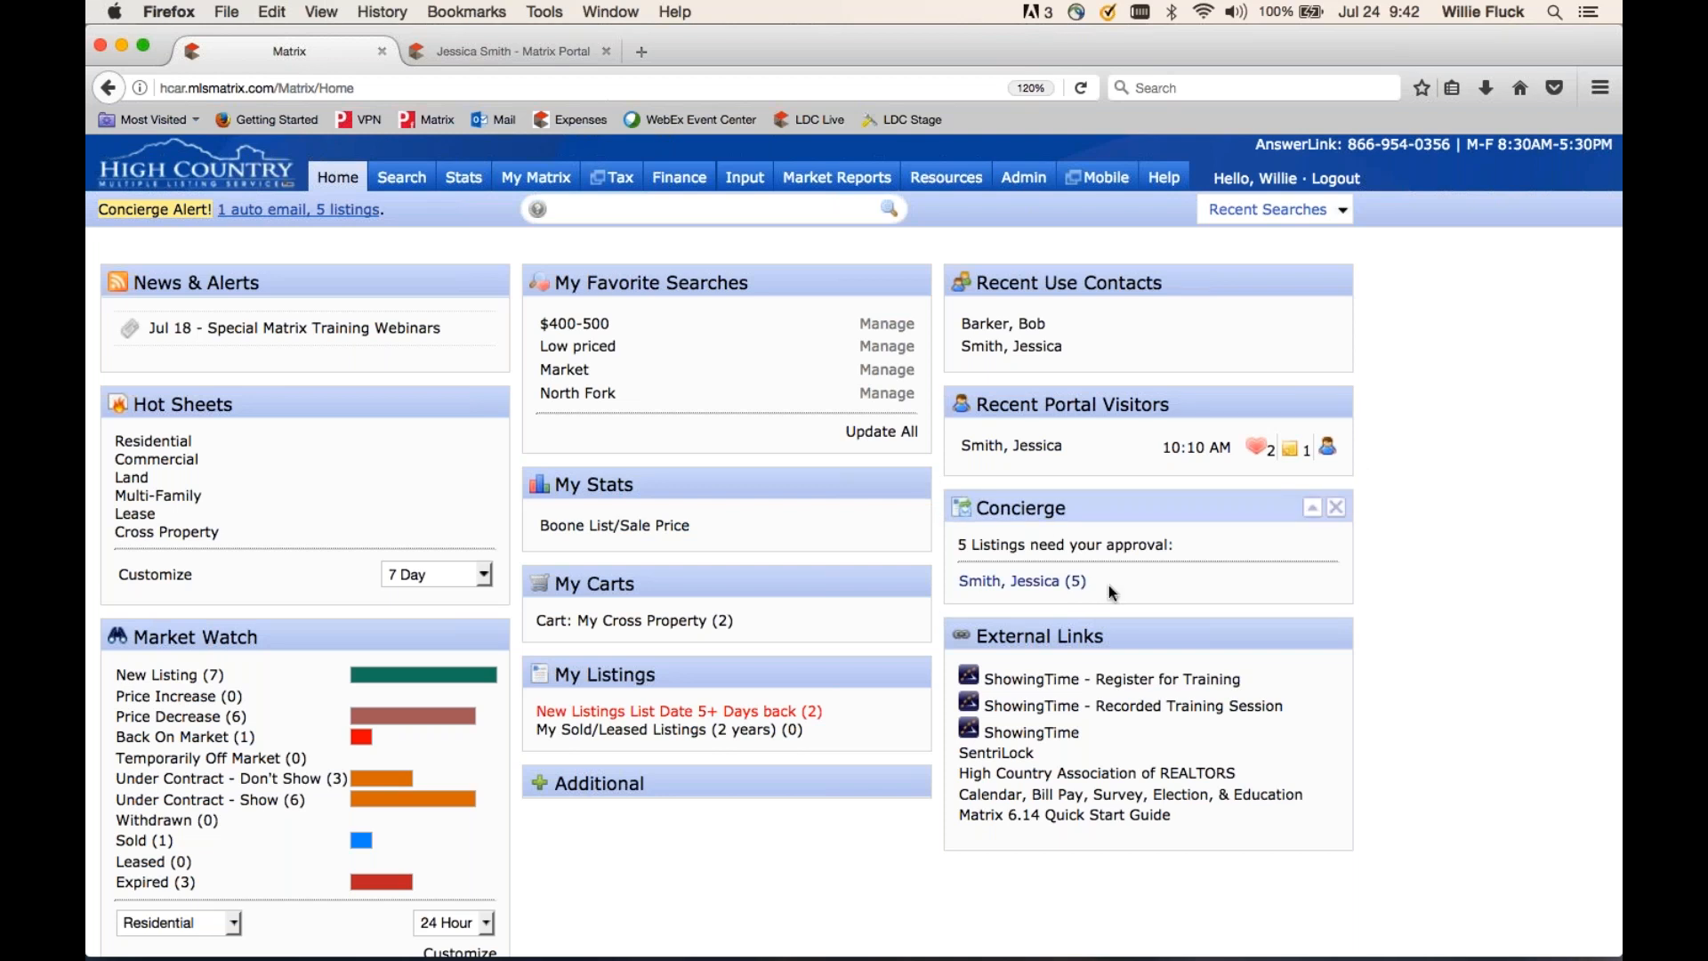
left_click(1011, 583)
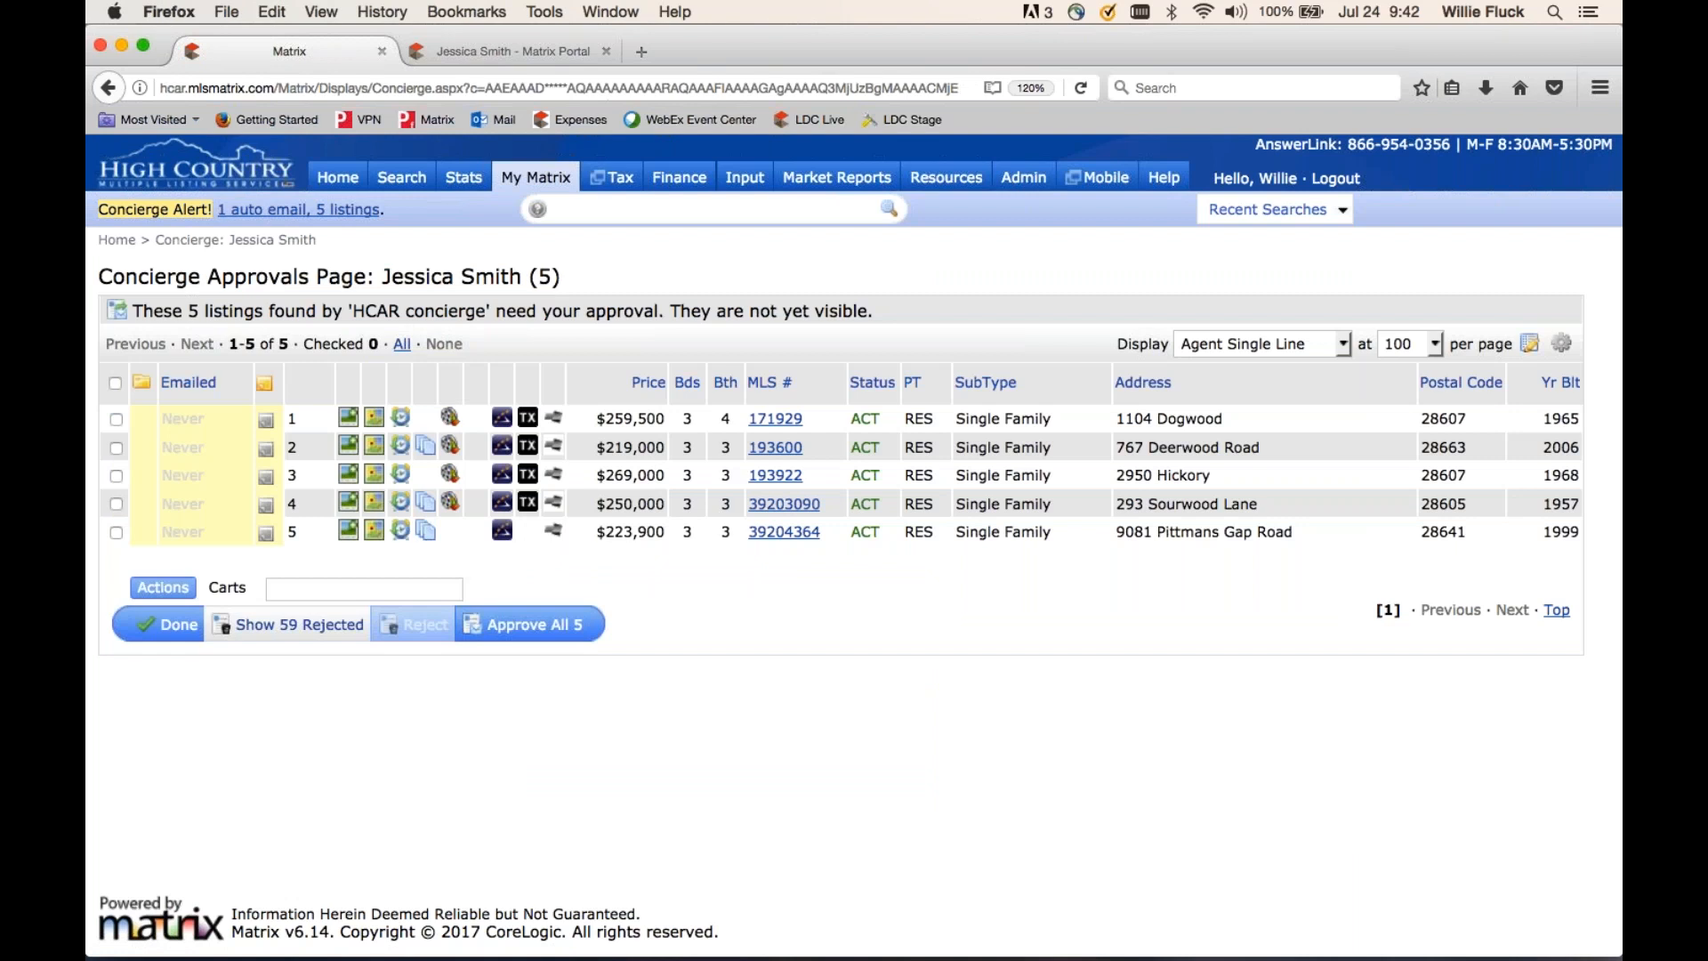
- Reject listings 39204364 and 193922, select the three remaining listings, and finish the review
left_click(1261, 343)
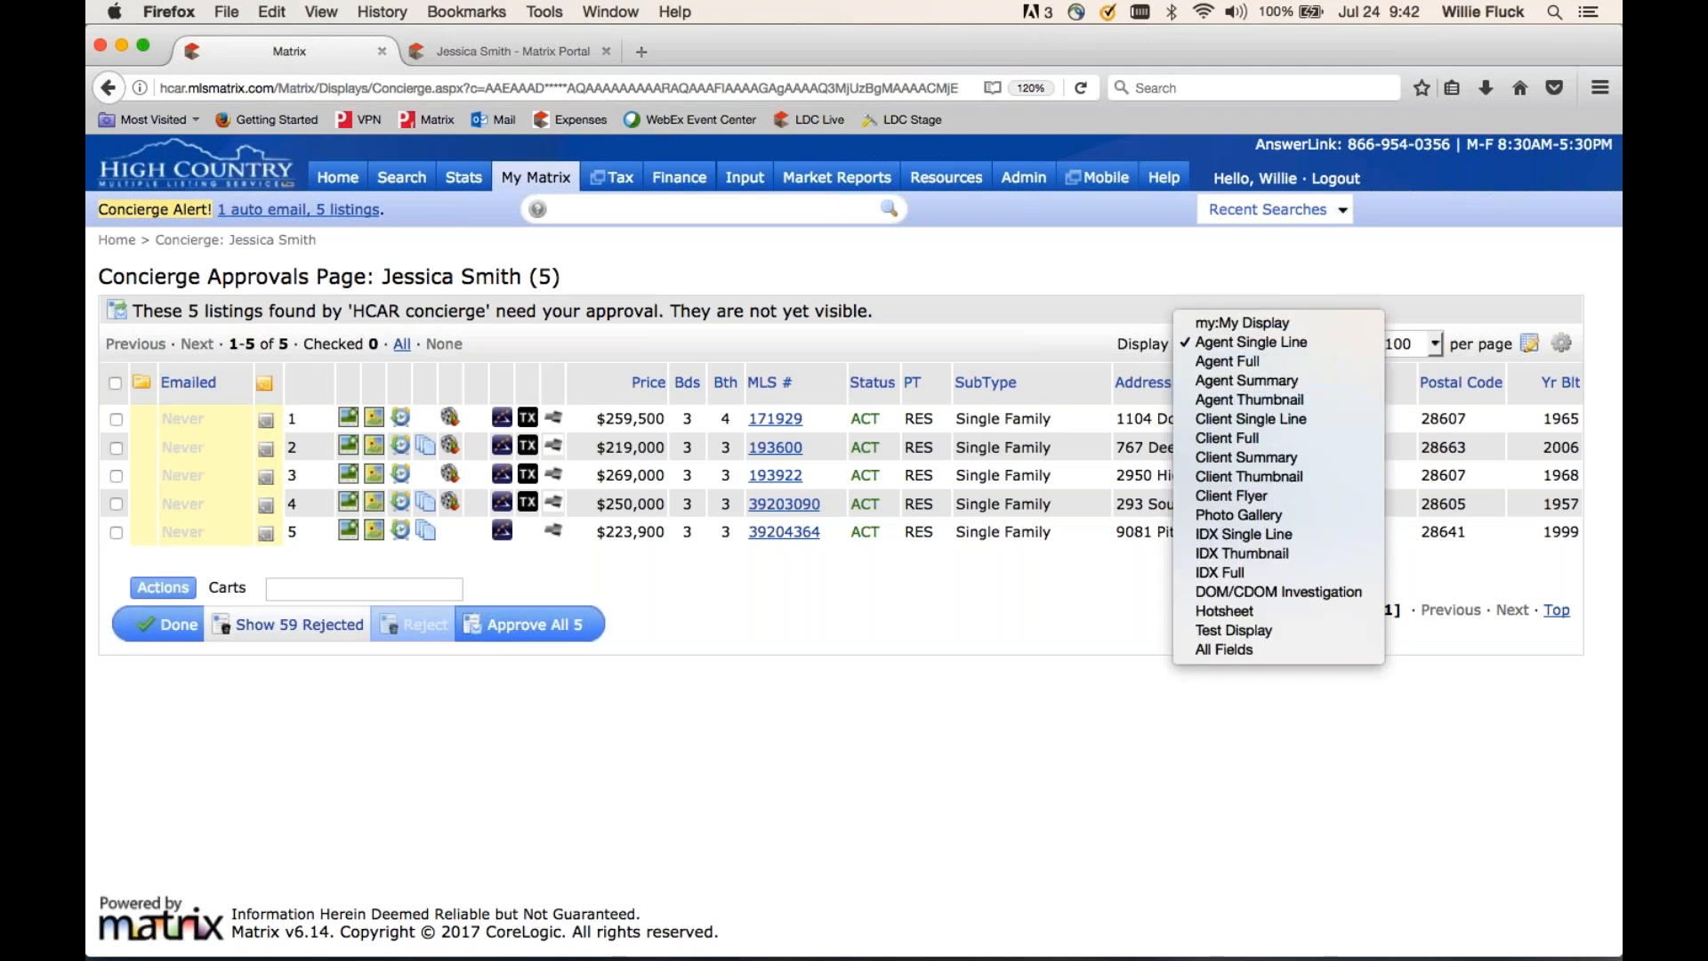
left_click(1002, 290)
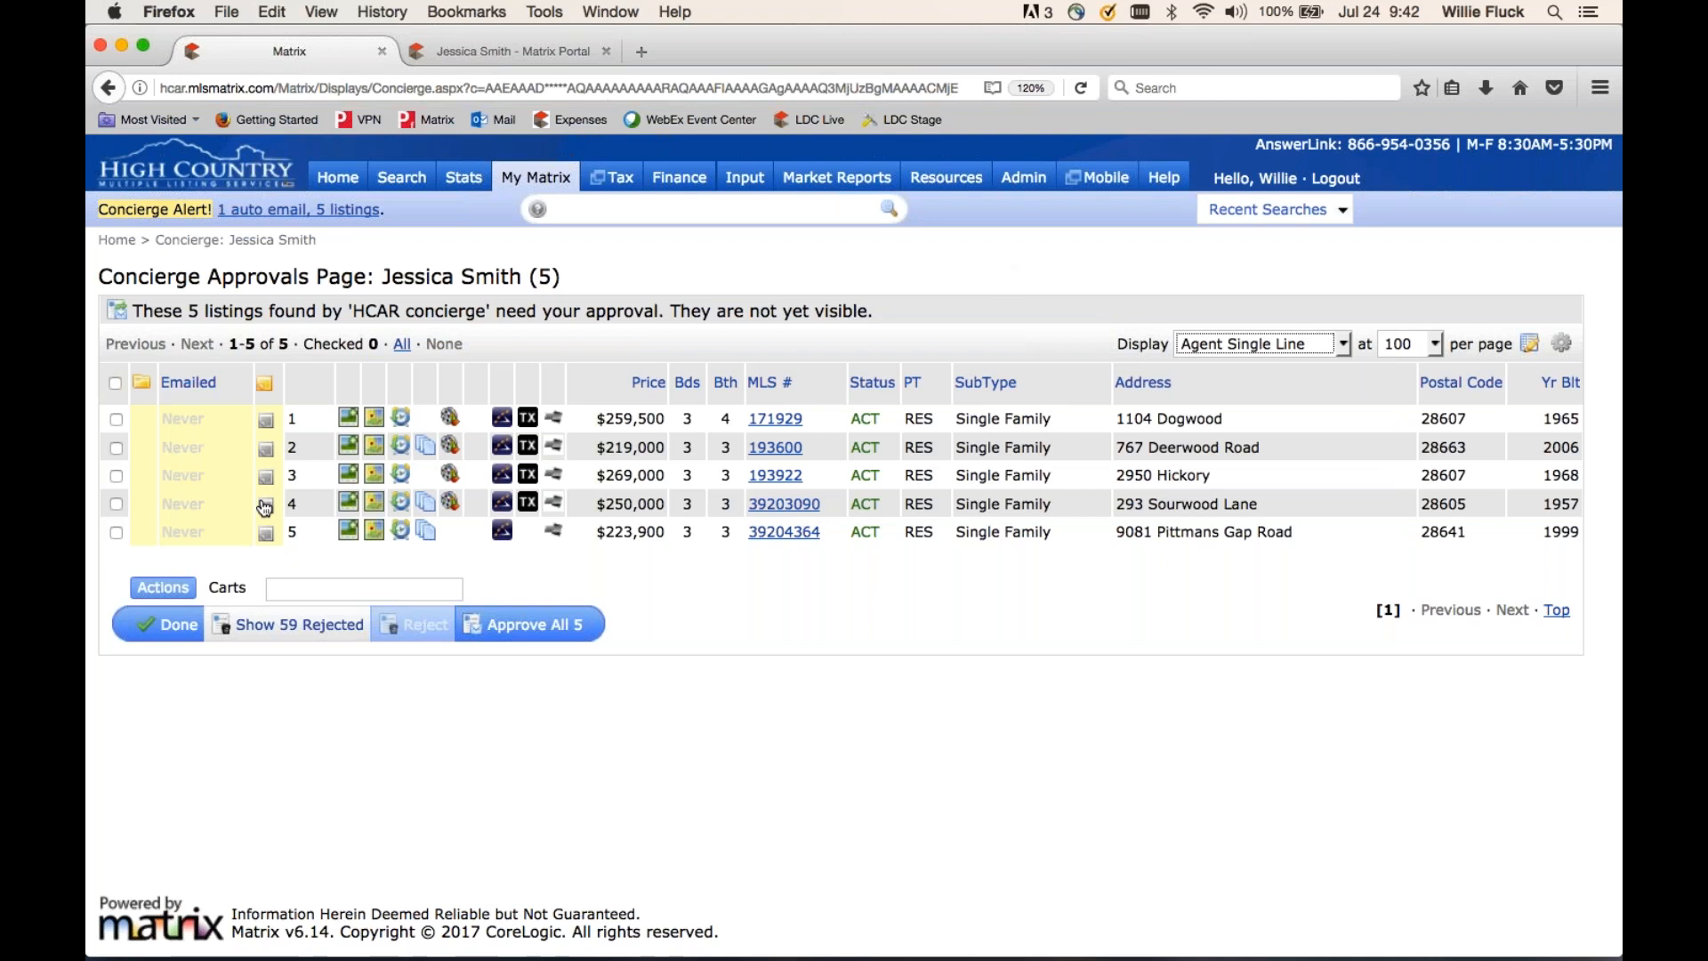
left_click(115, 531)
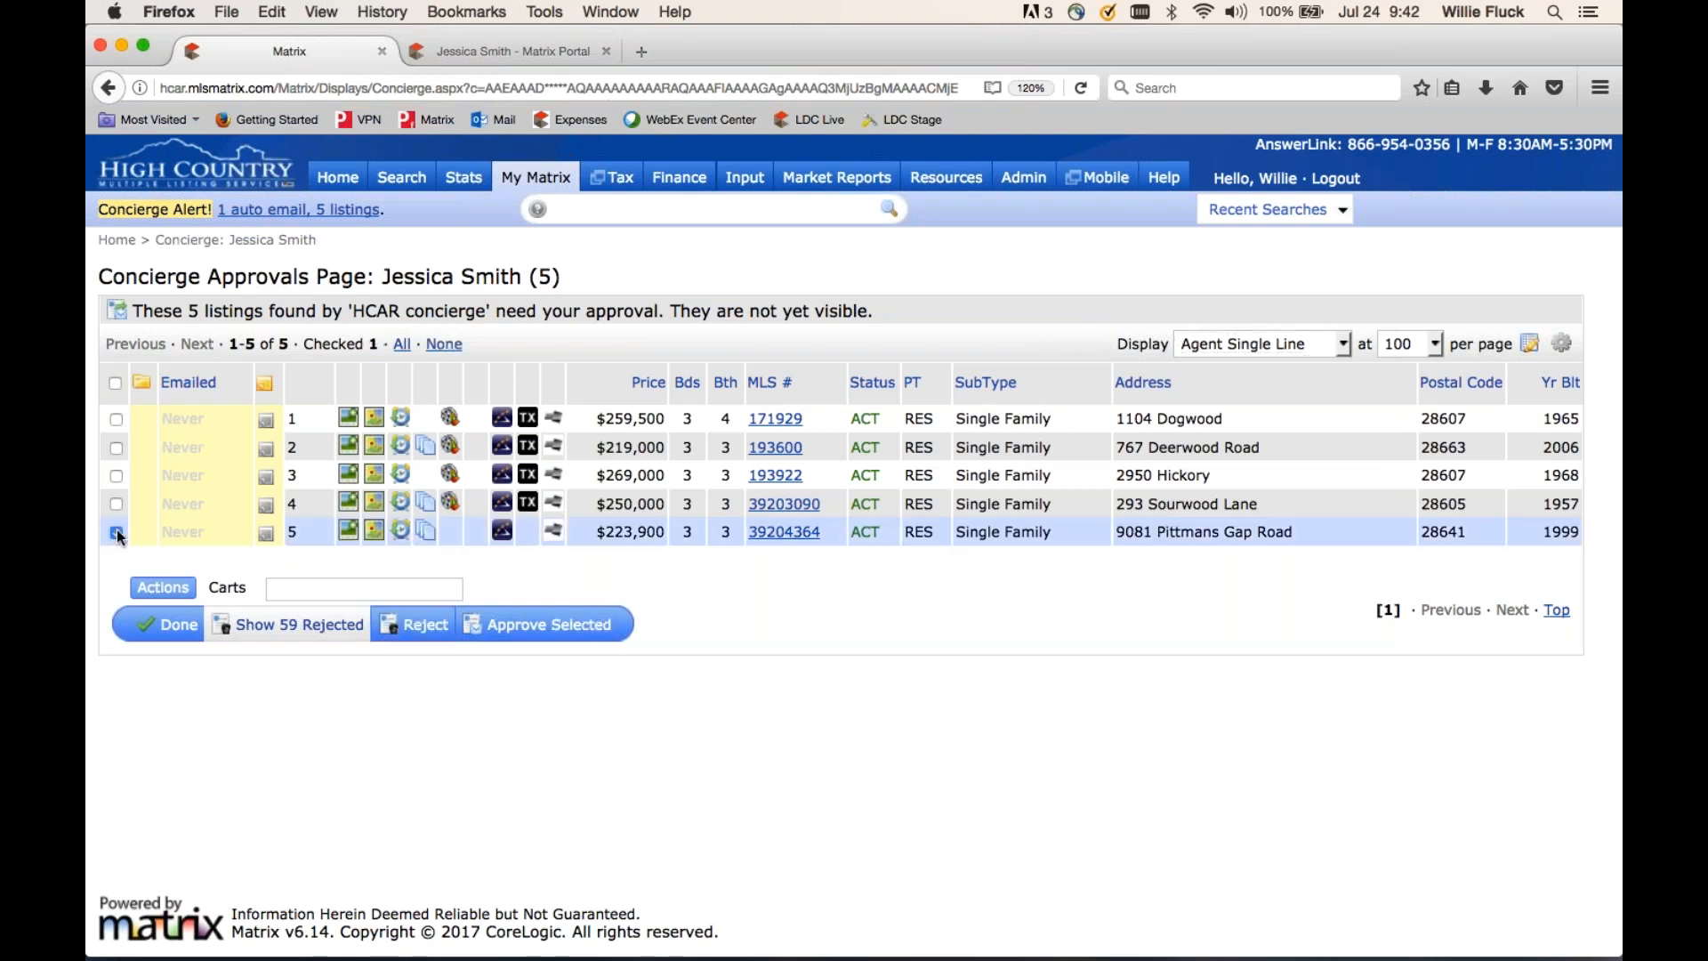
left_click(115, 476)
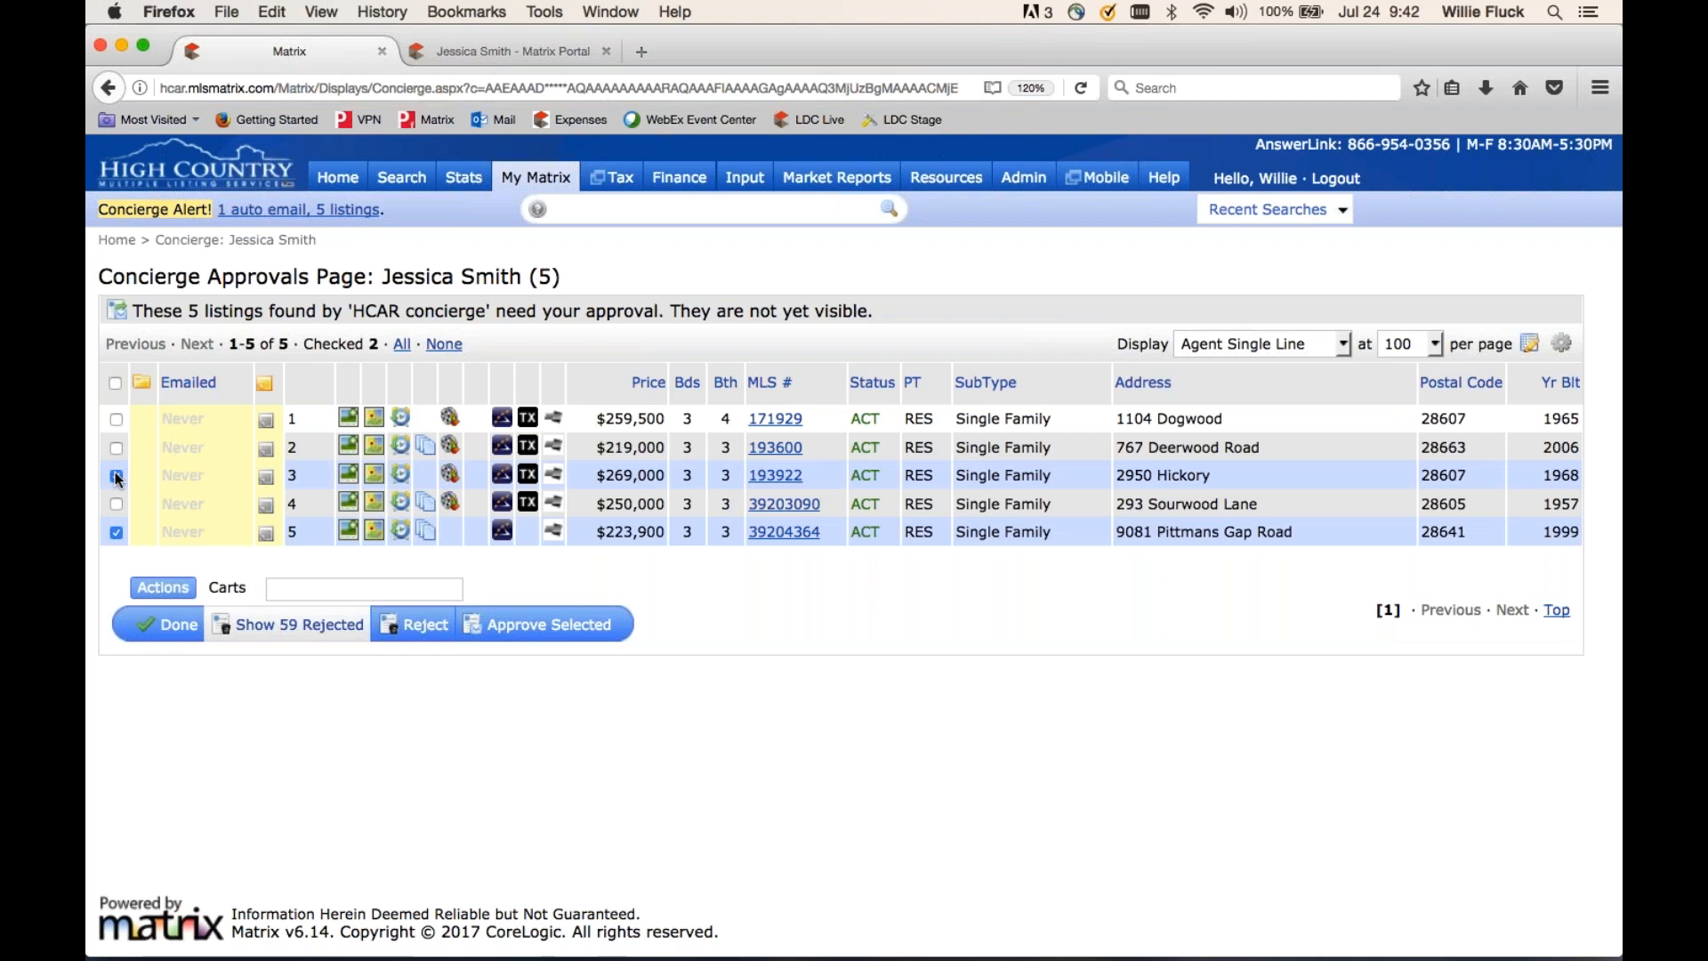
left_click(420, 631)
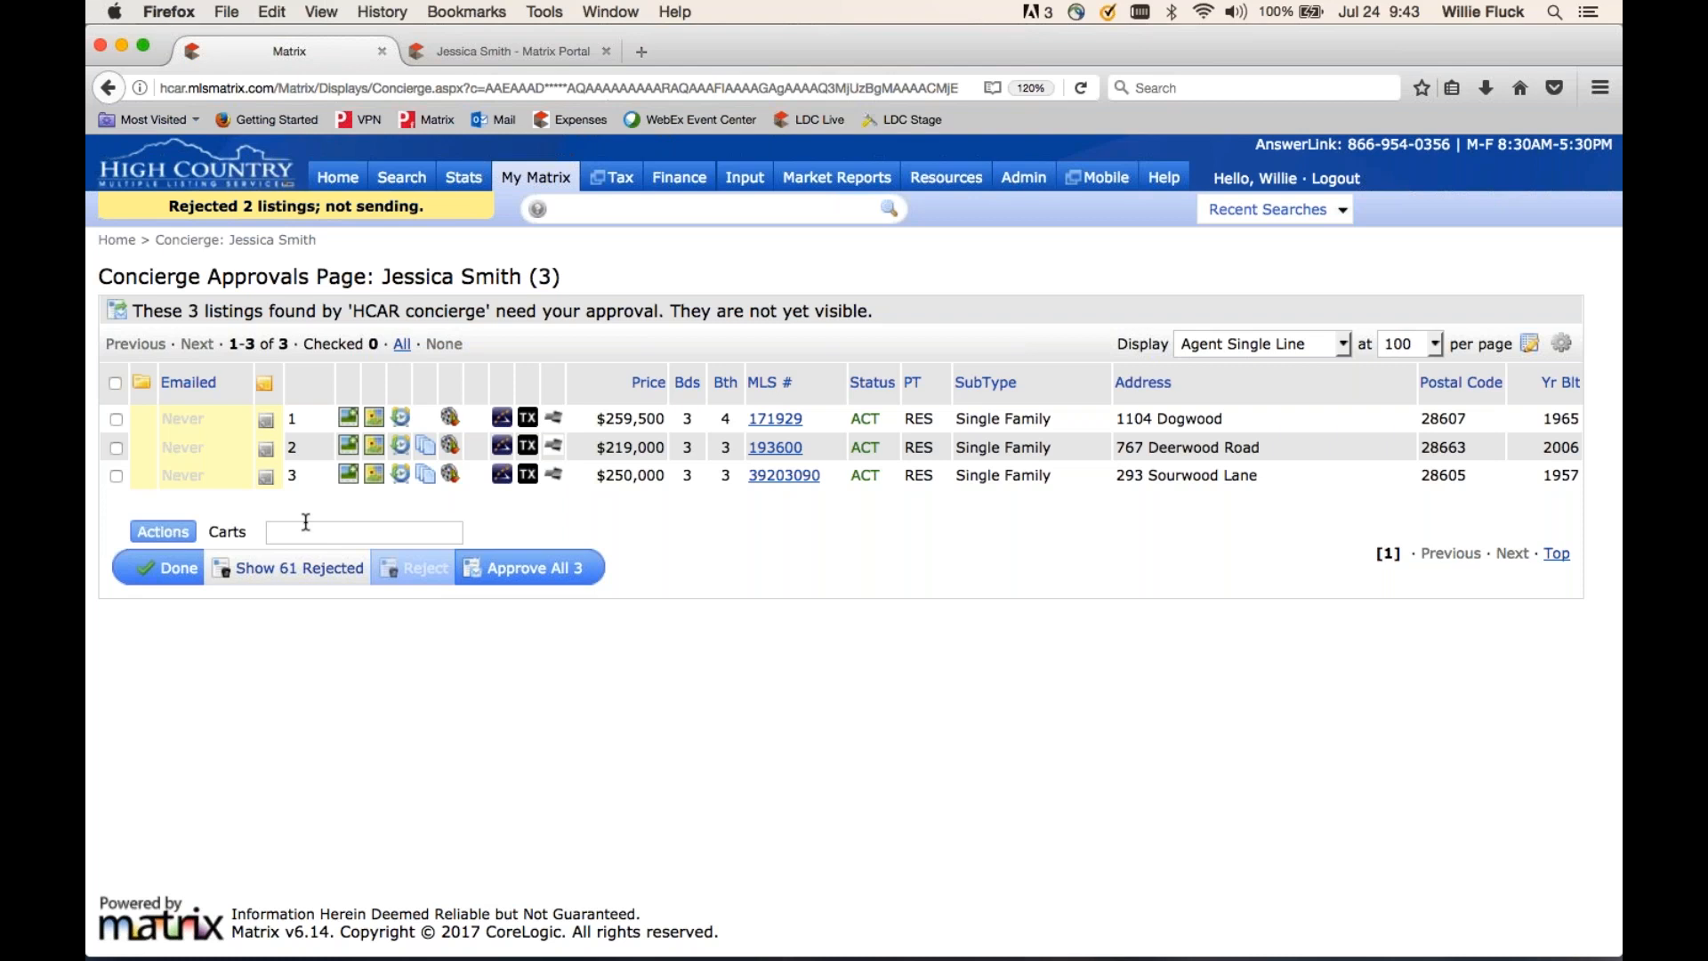
left_click(119, 383)
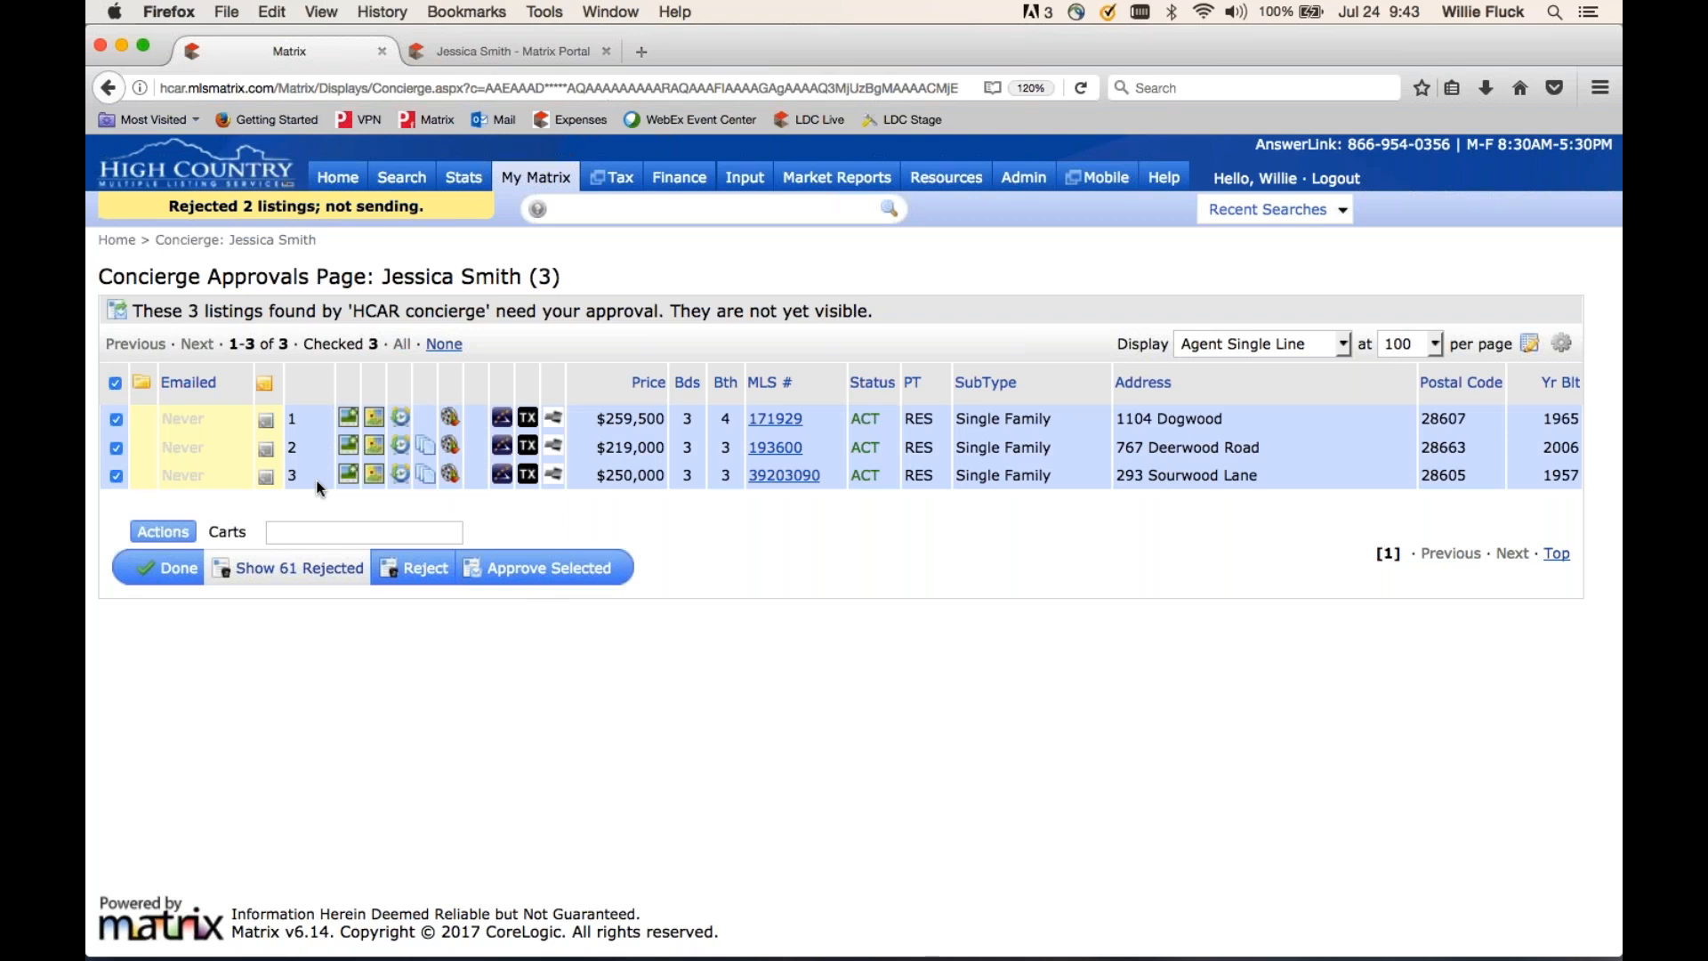
left_click(178, 567)
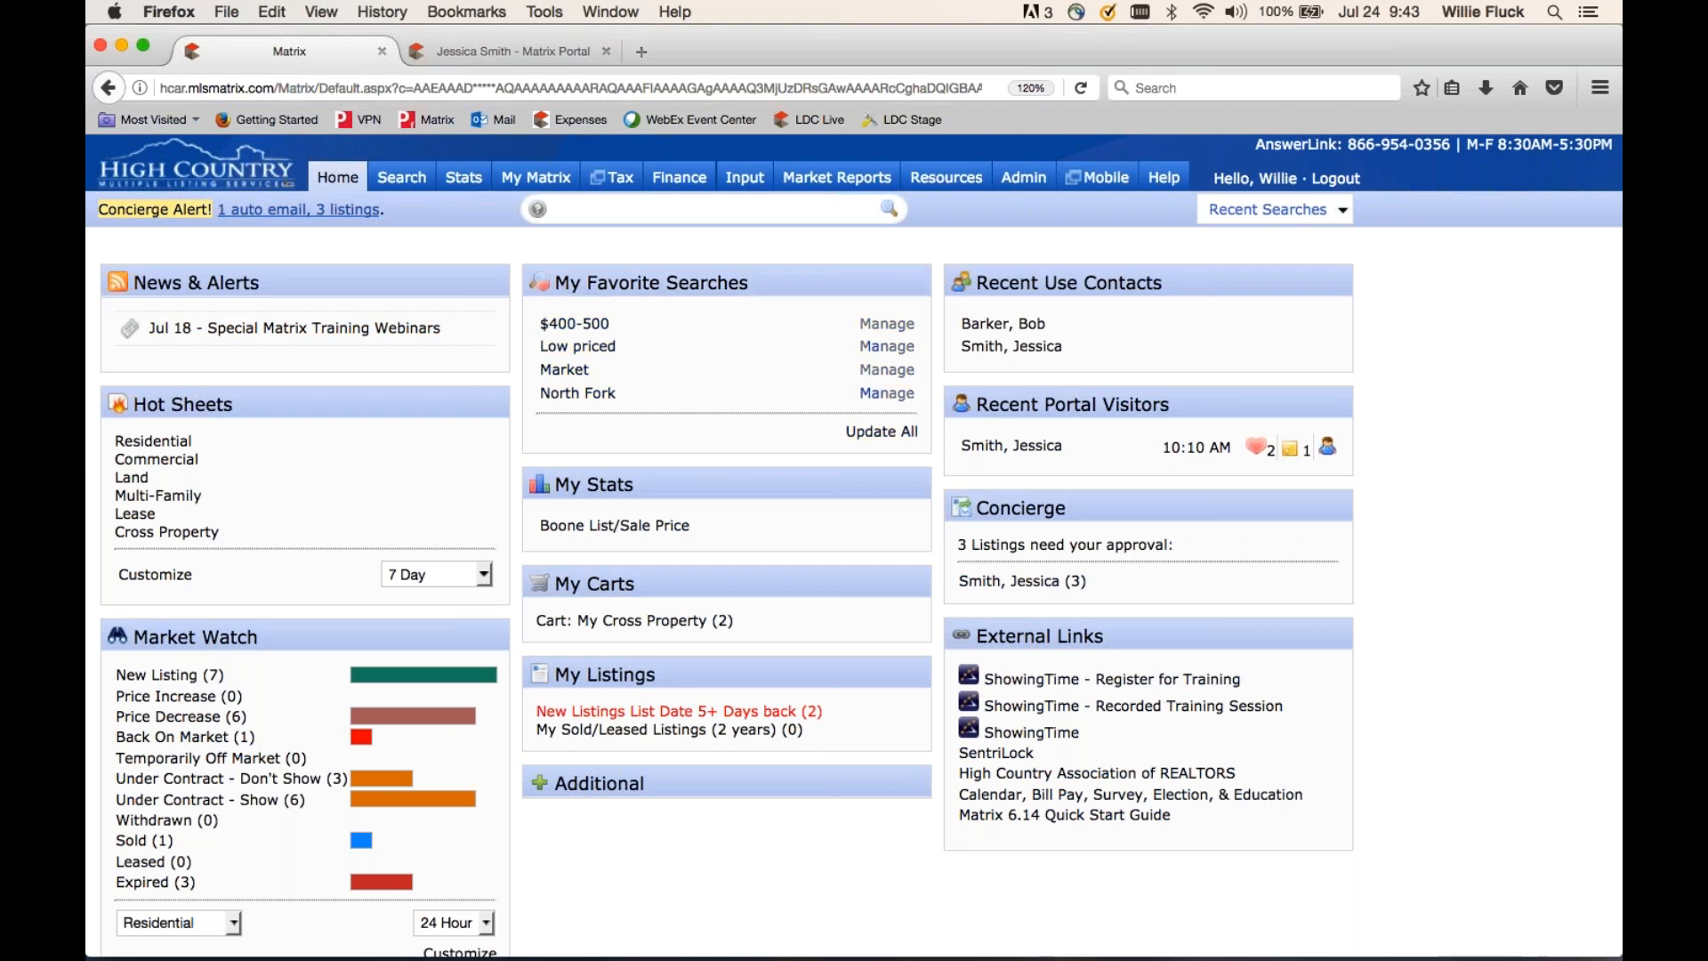
- Open My Matrix > Contacts, expand the contact's auto emails, and show the 'Listings to consider' criteria
mouse_move(534, 182)
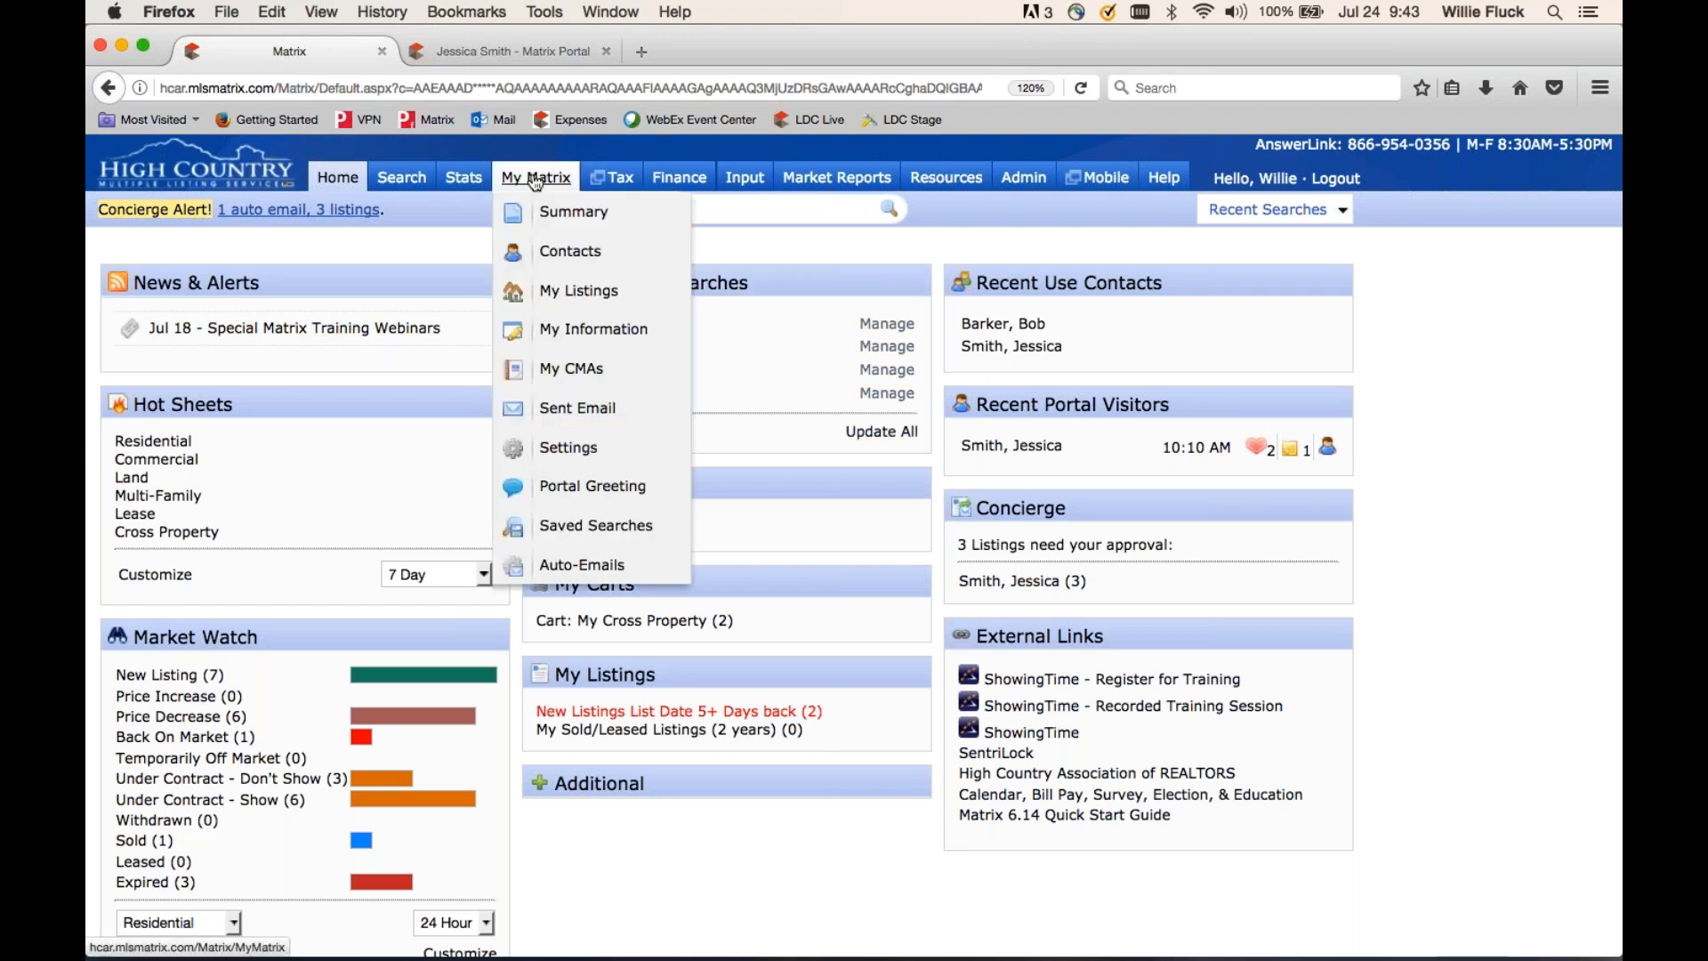
left_click(560, 253)
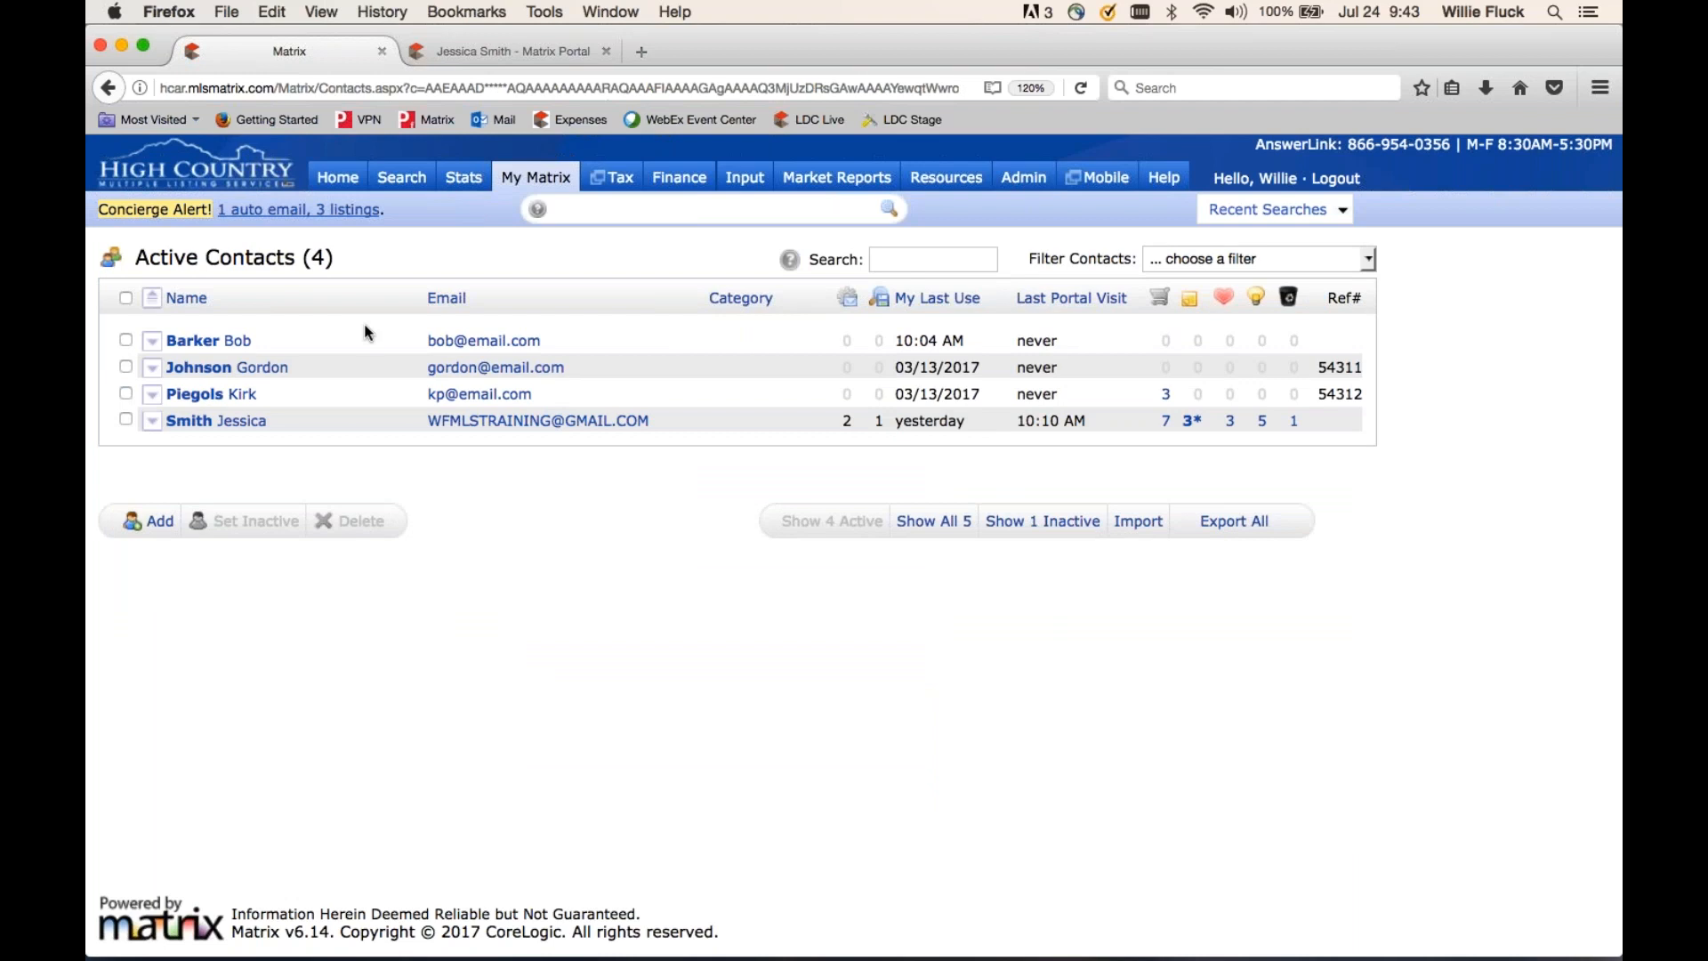
left_click(153, 424)
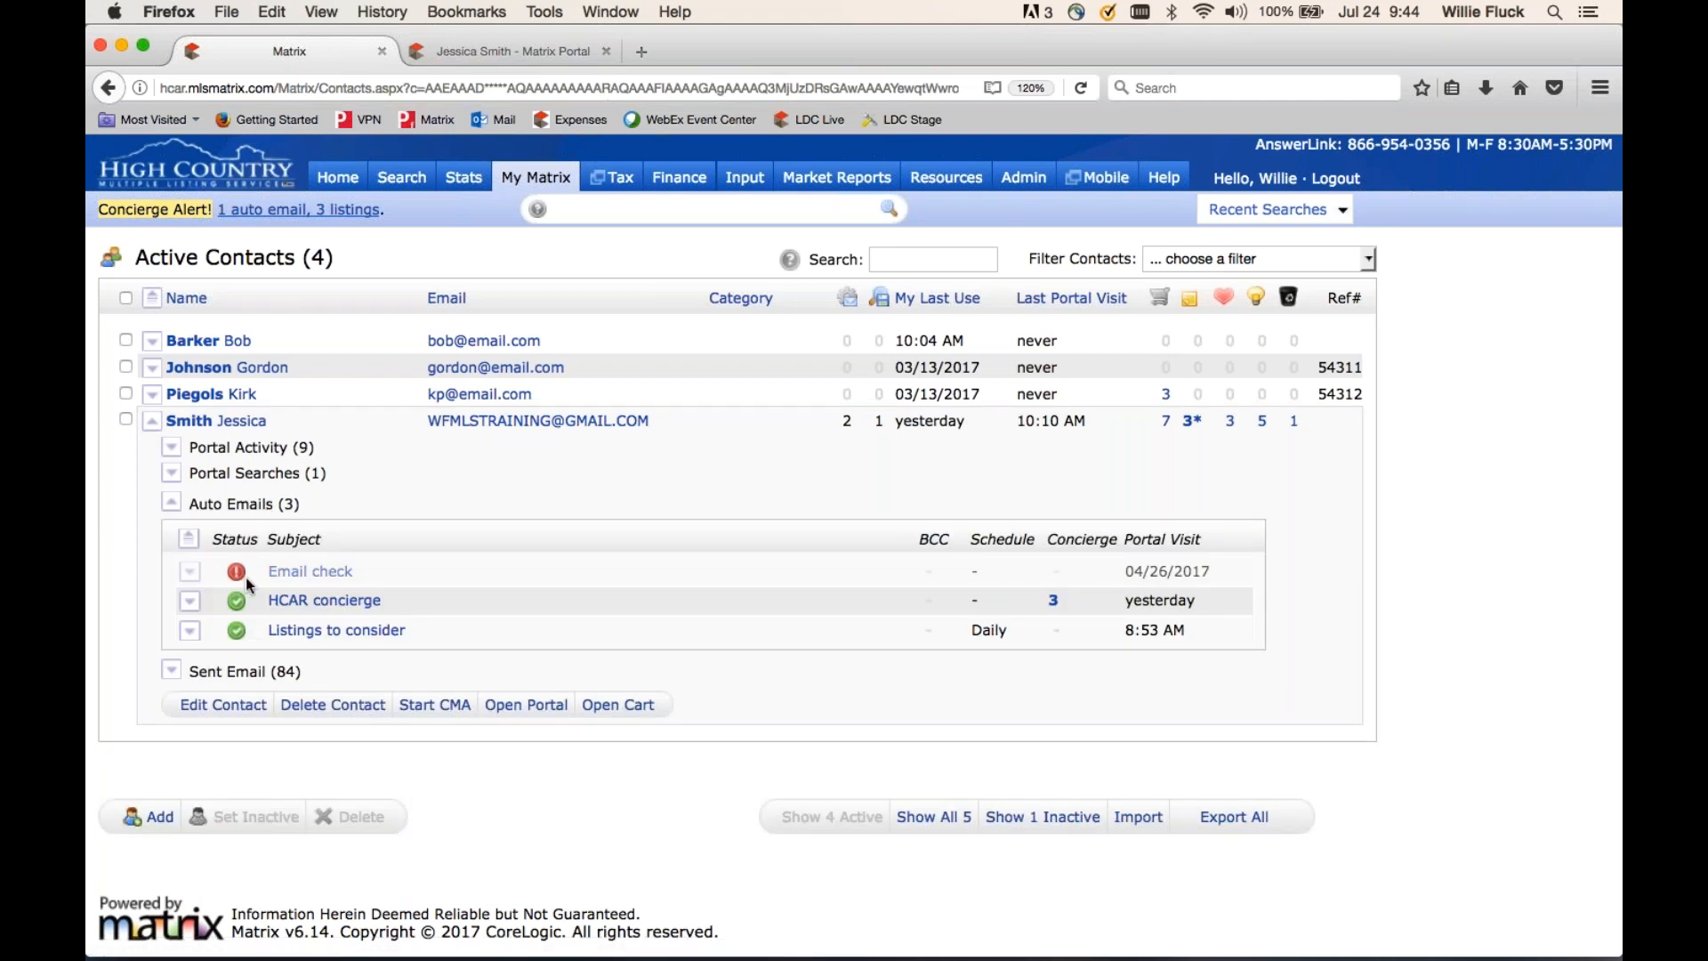
mouse_move(238, 574)
mouse_move(242, 631)
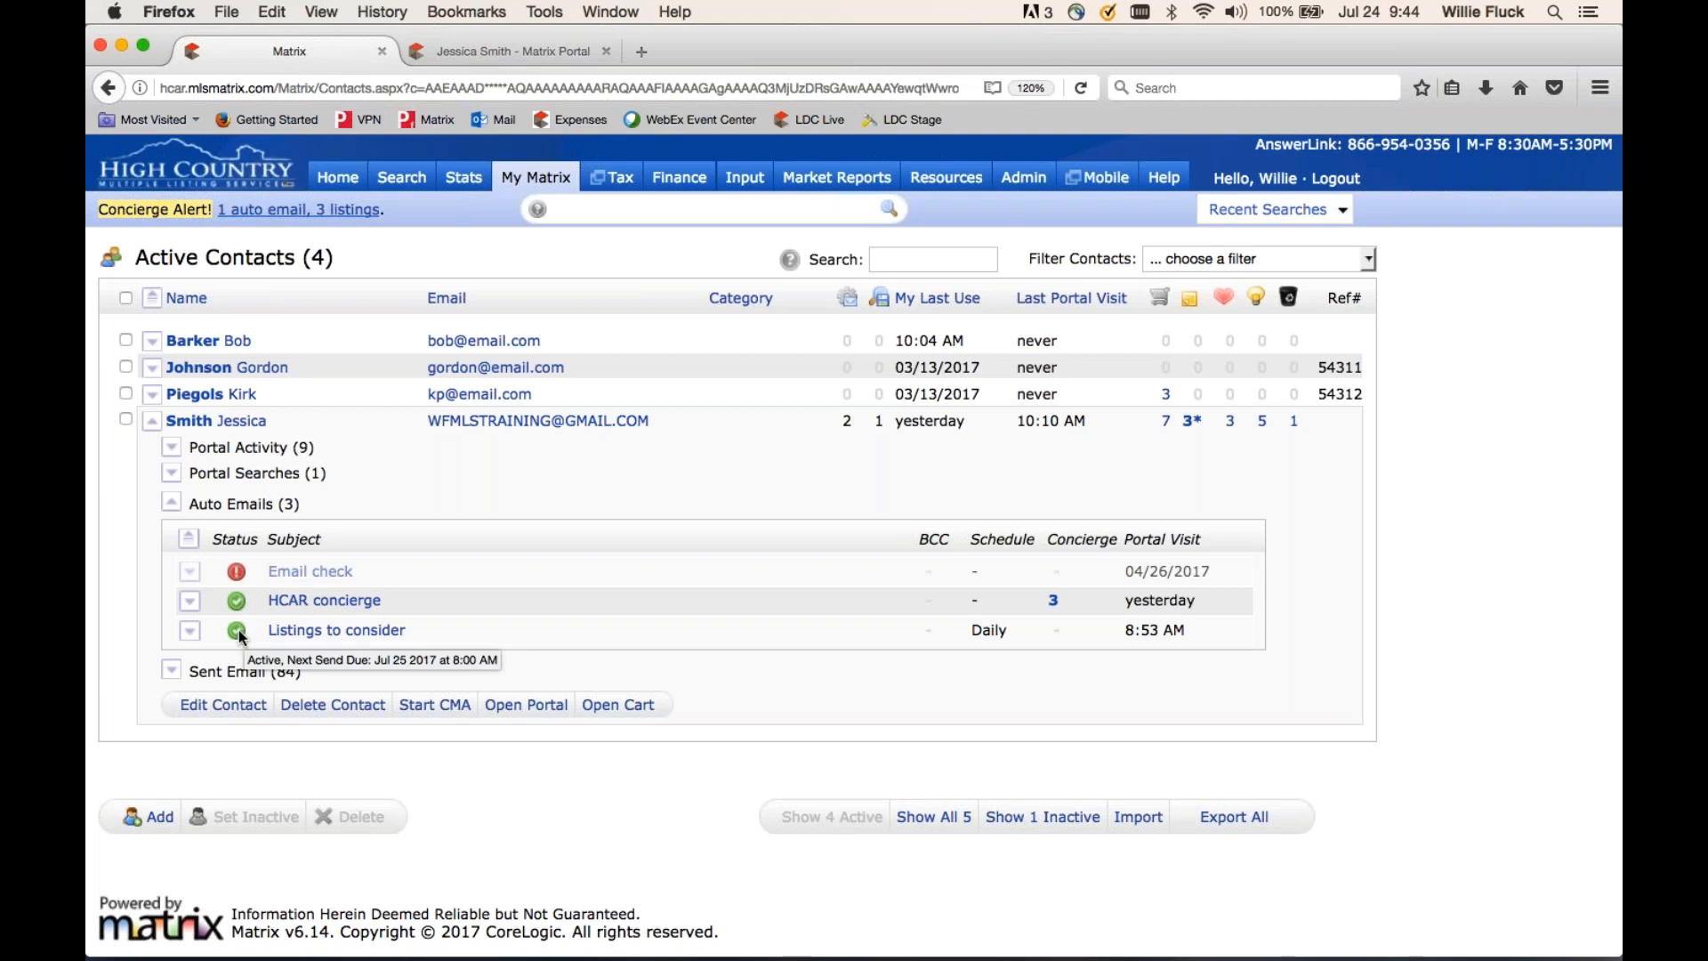
left_click(306, 633)
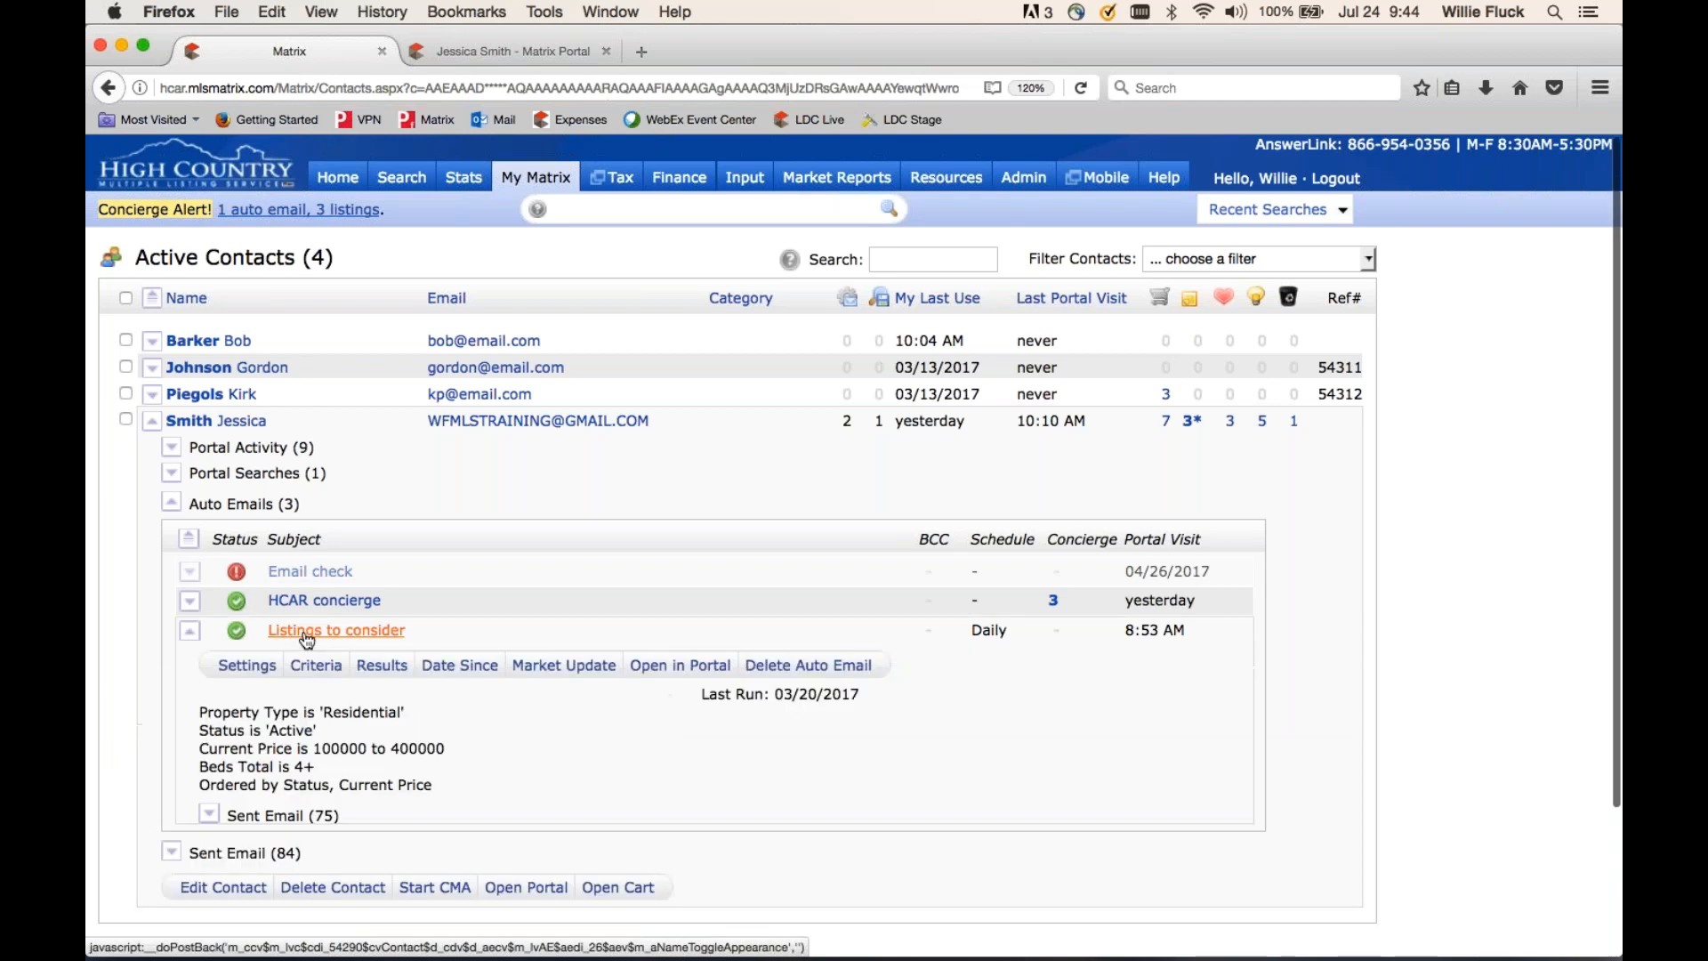
left_click(247, 667)
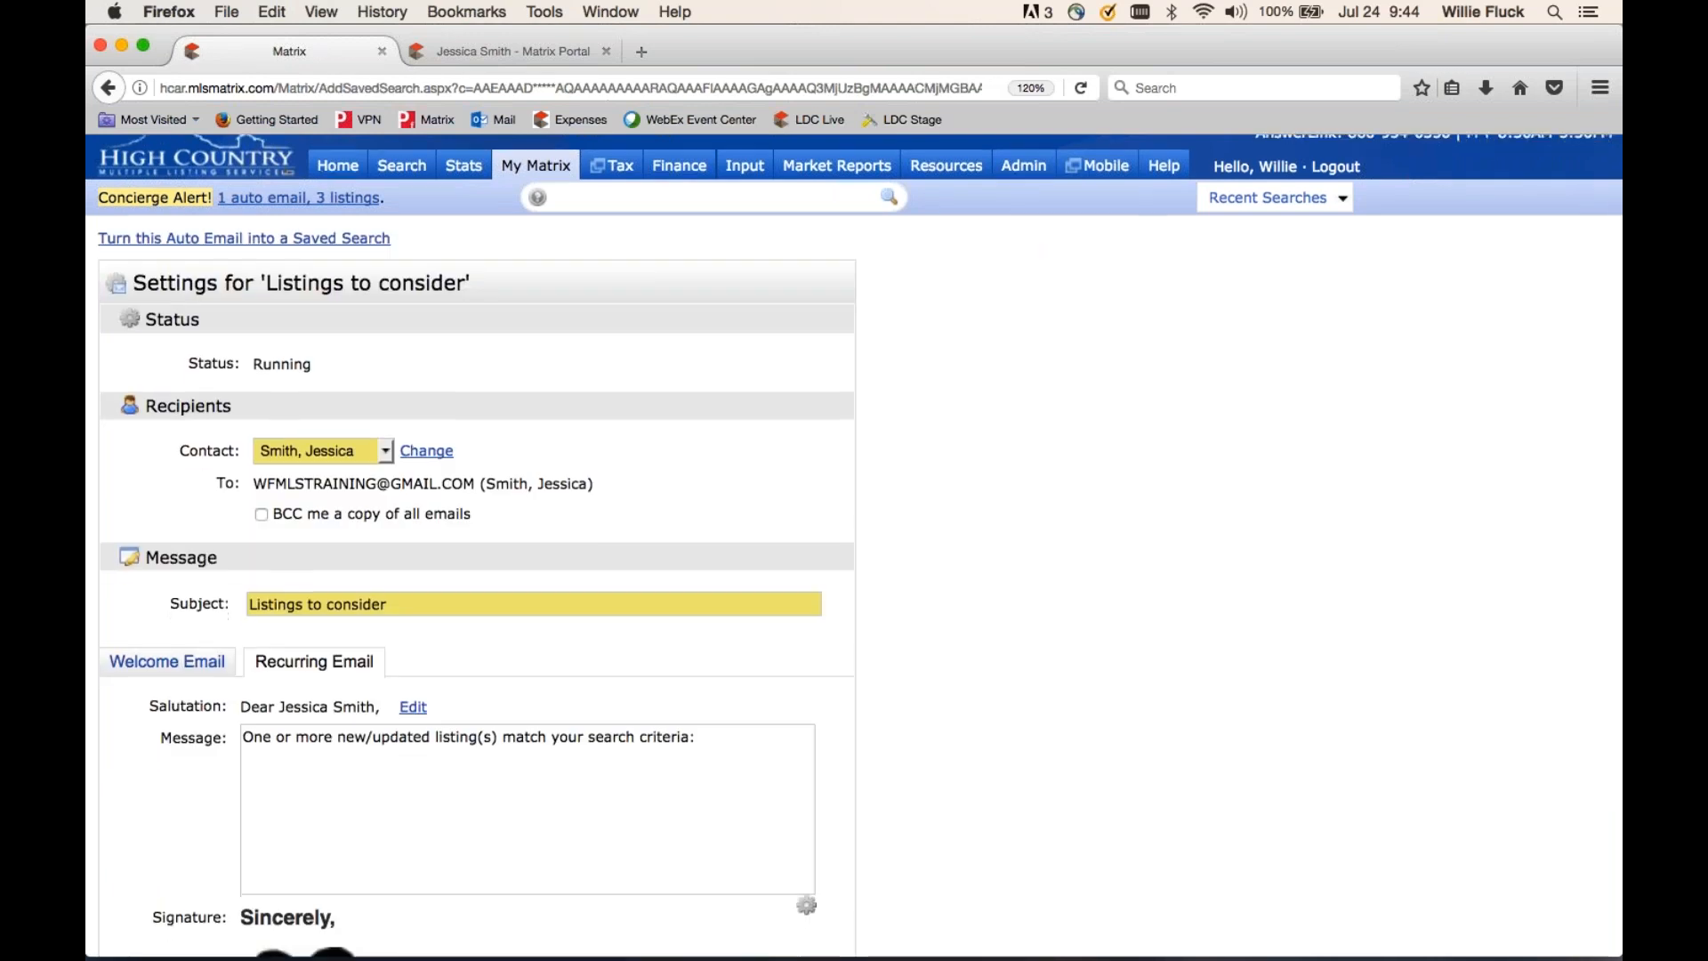
scroll(407, 731, "down", 15)
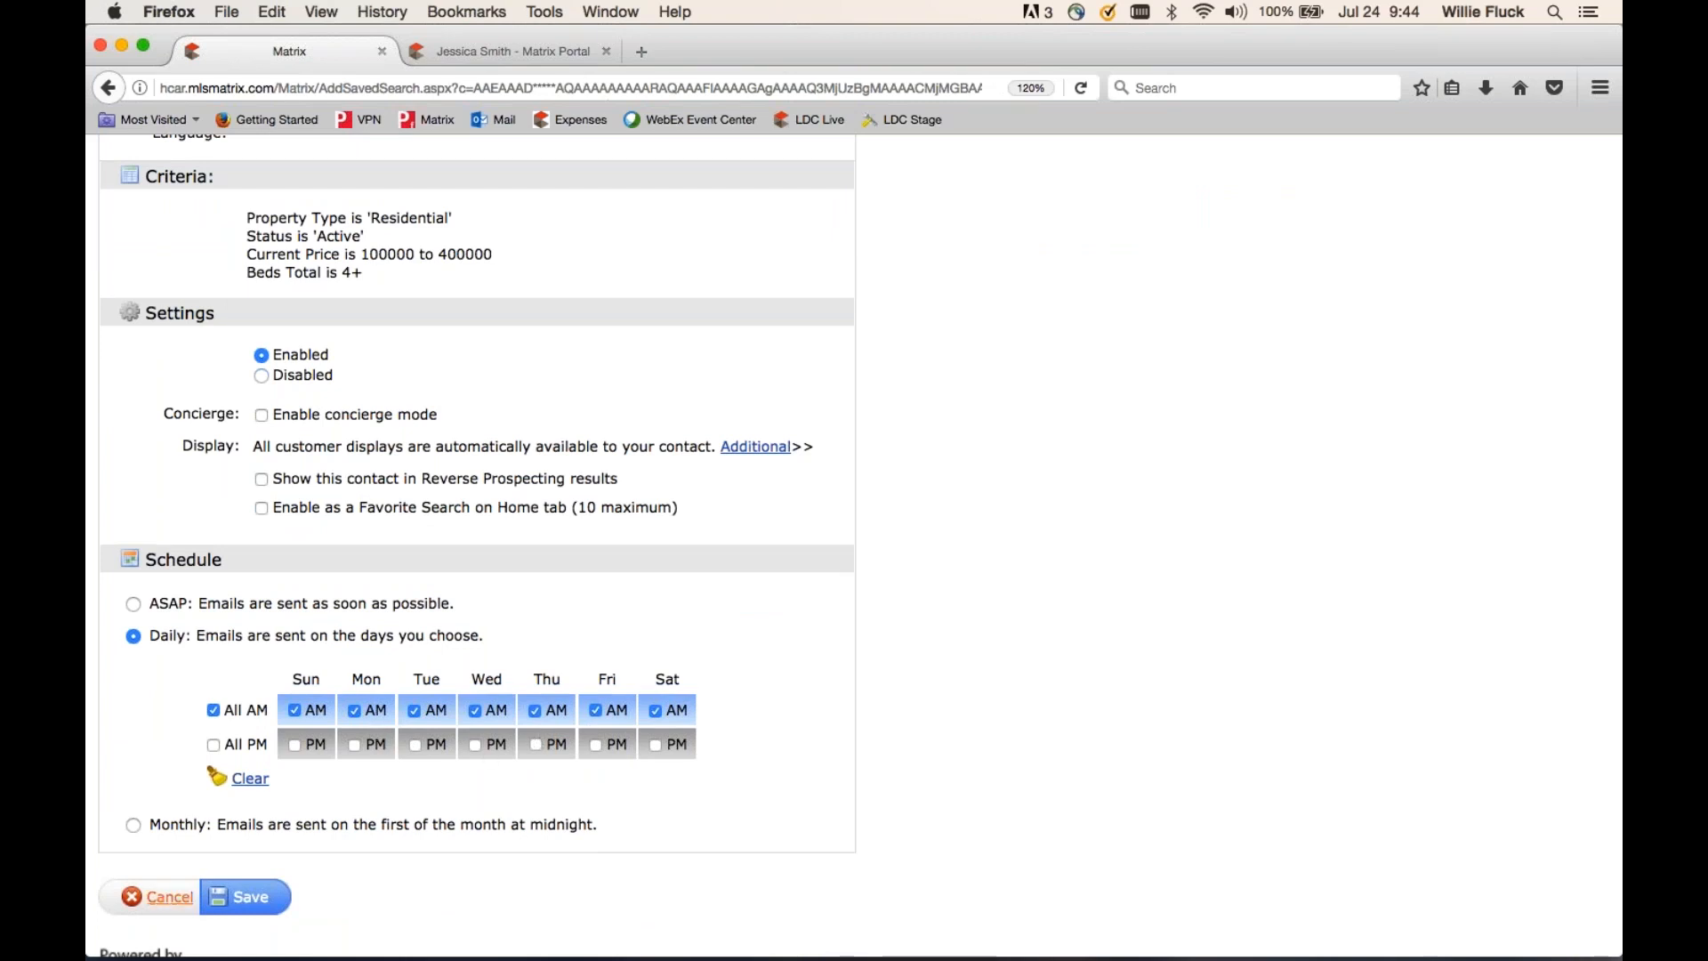
left_click(168, 900)
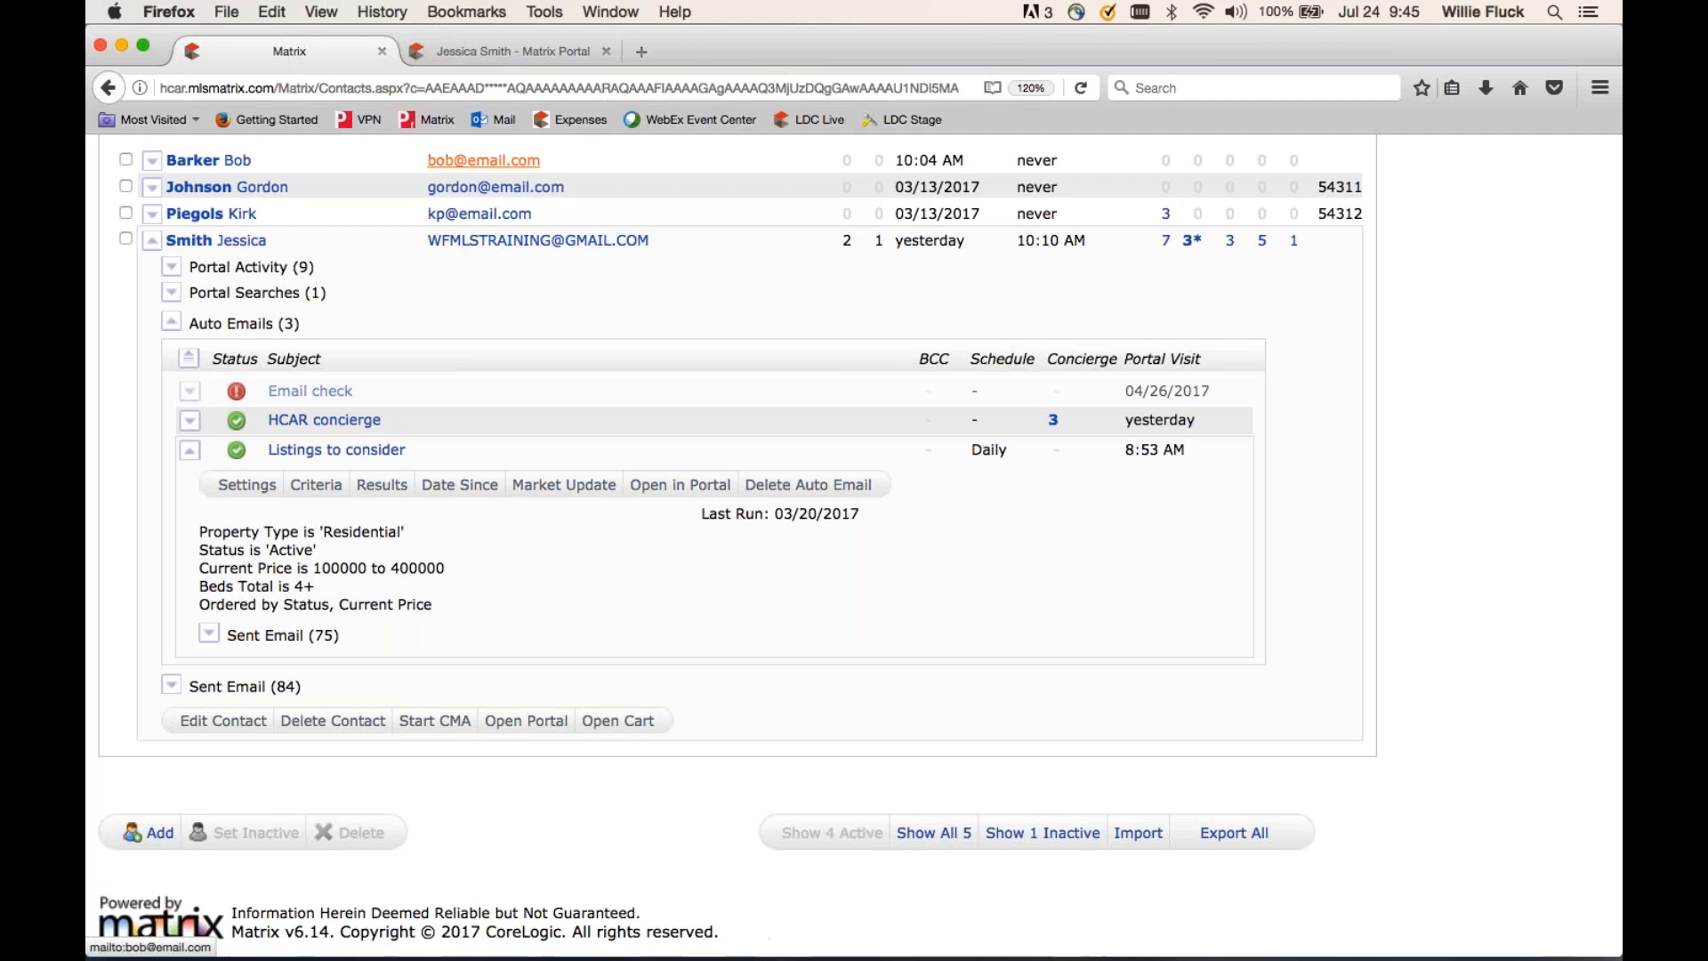
left_click(538, 51)
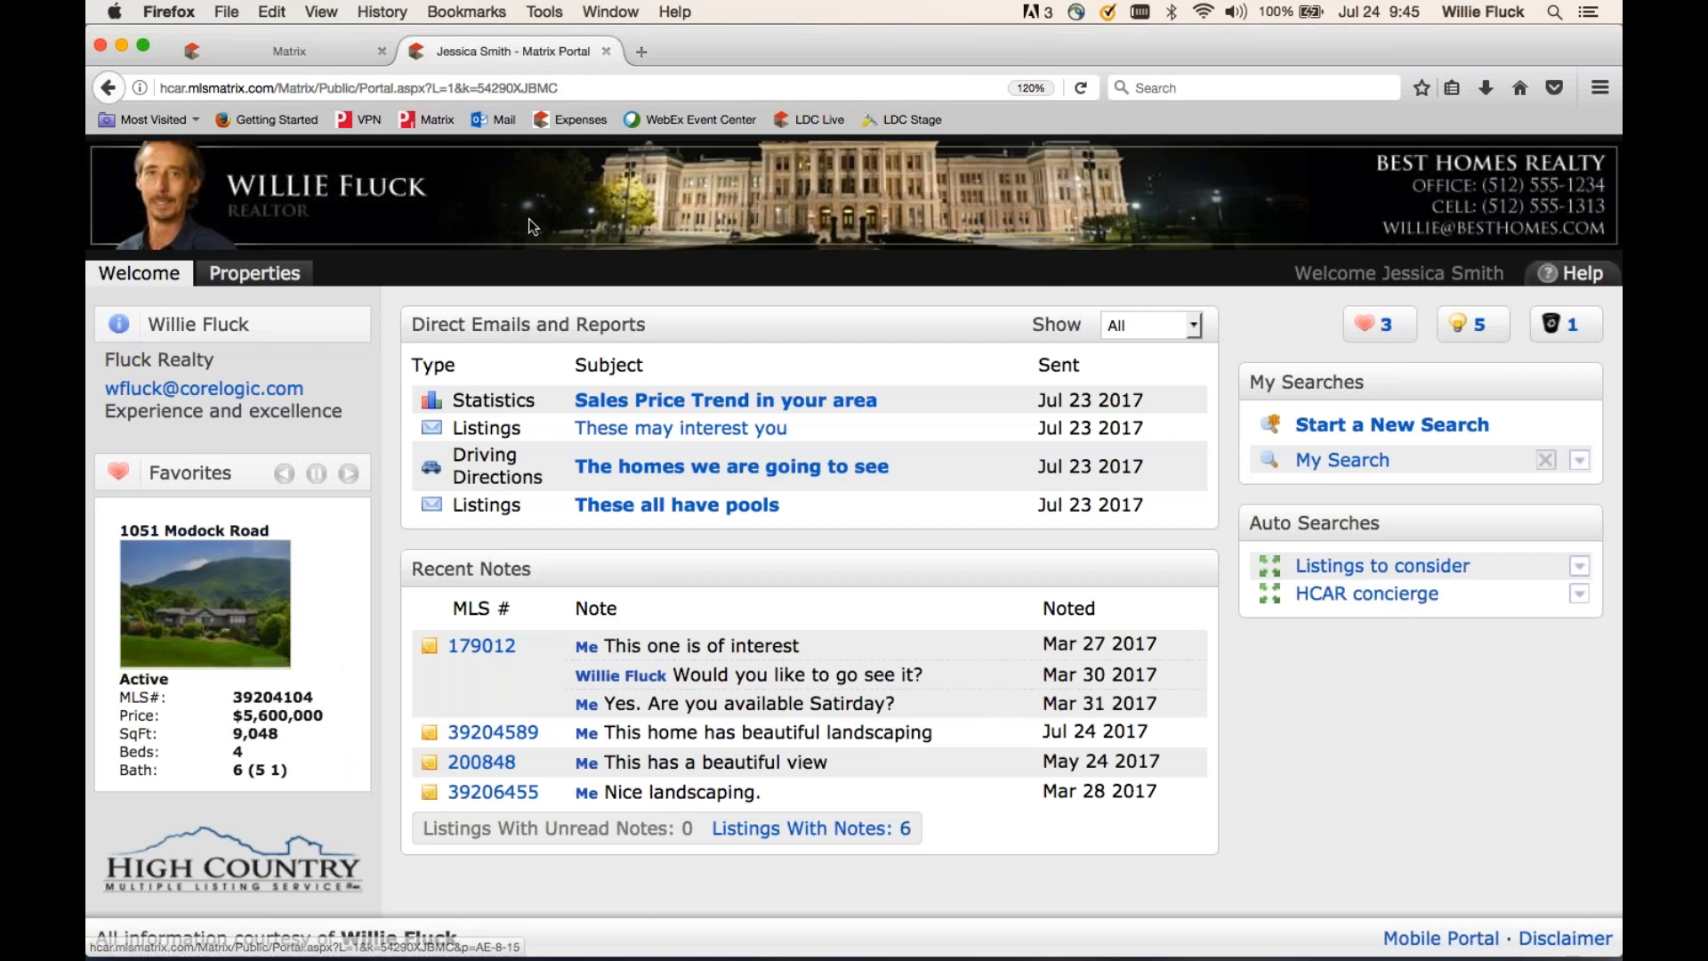
left_click(298, 53)
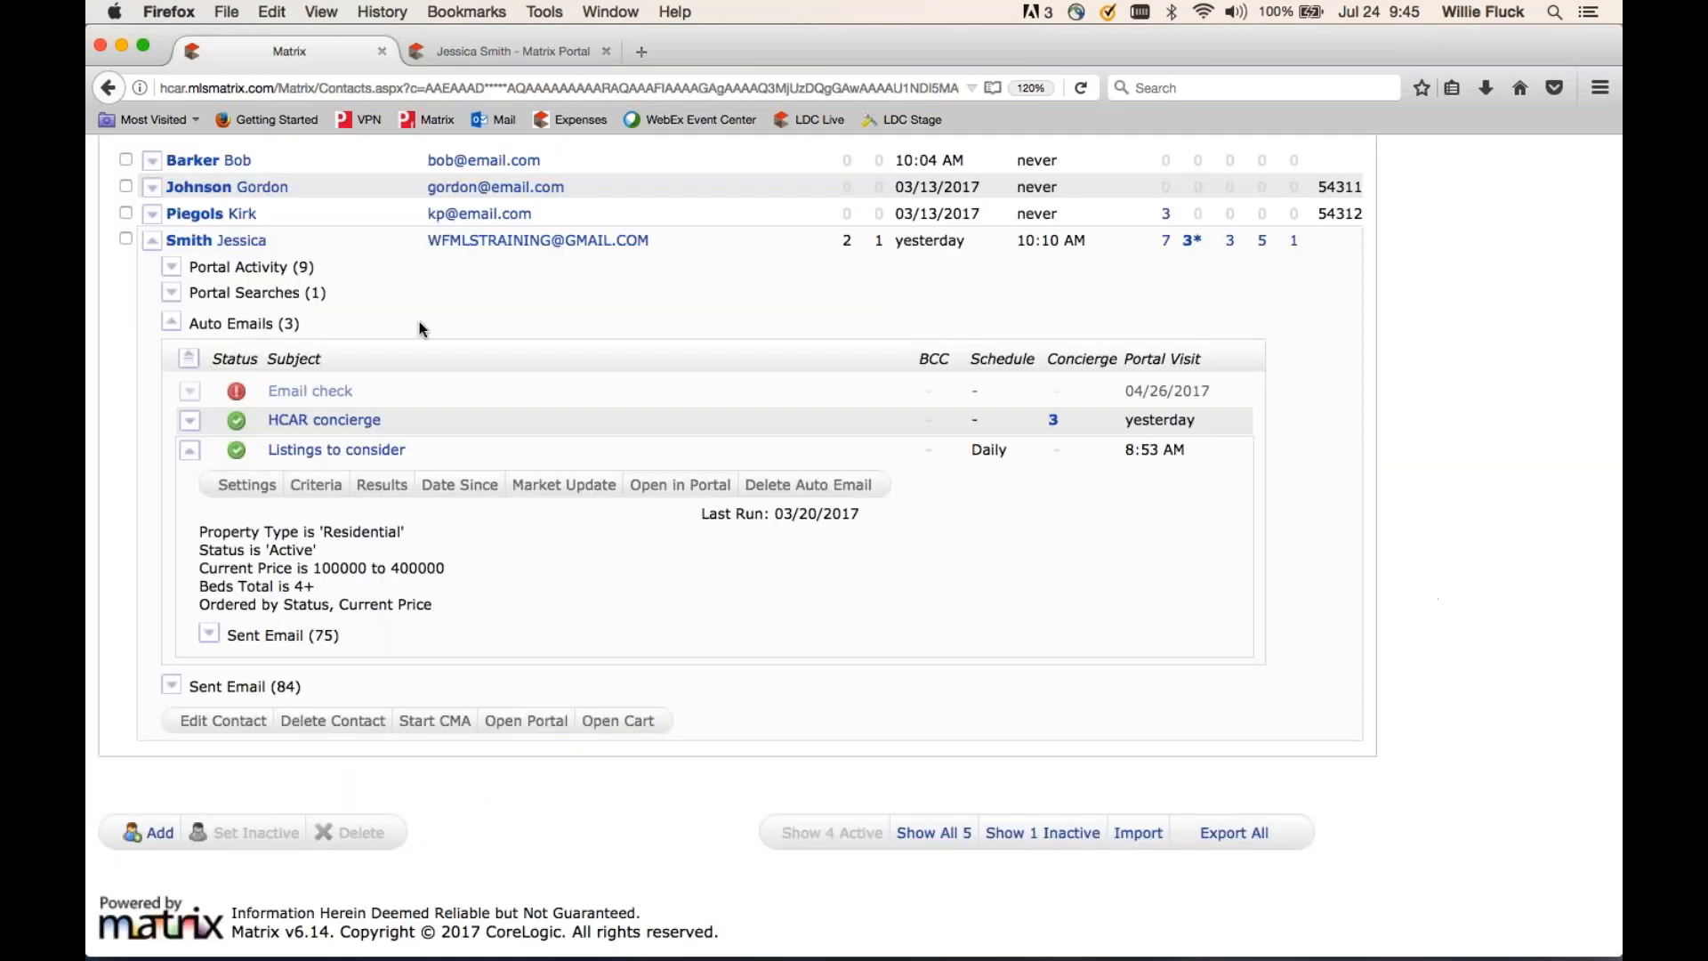
left_click(321, 486)
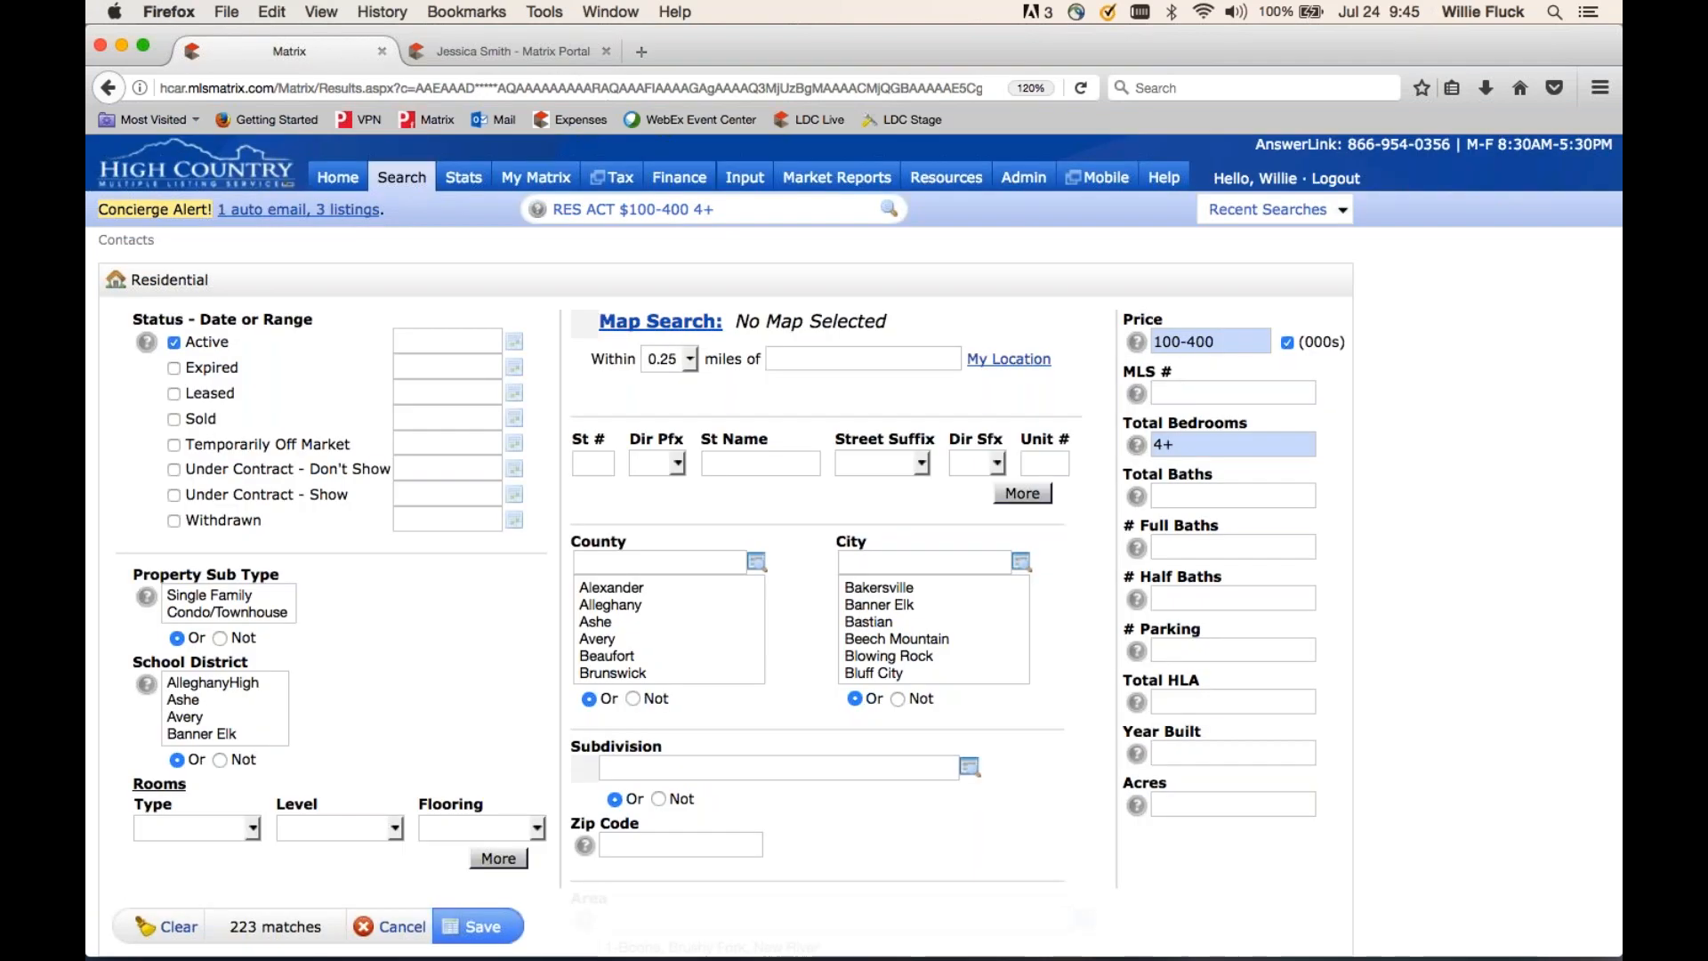
left_click(1162, 445)
key("BackSpace")
type("5")
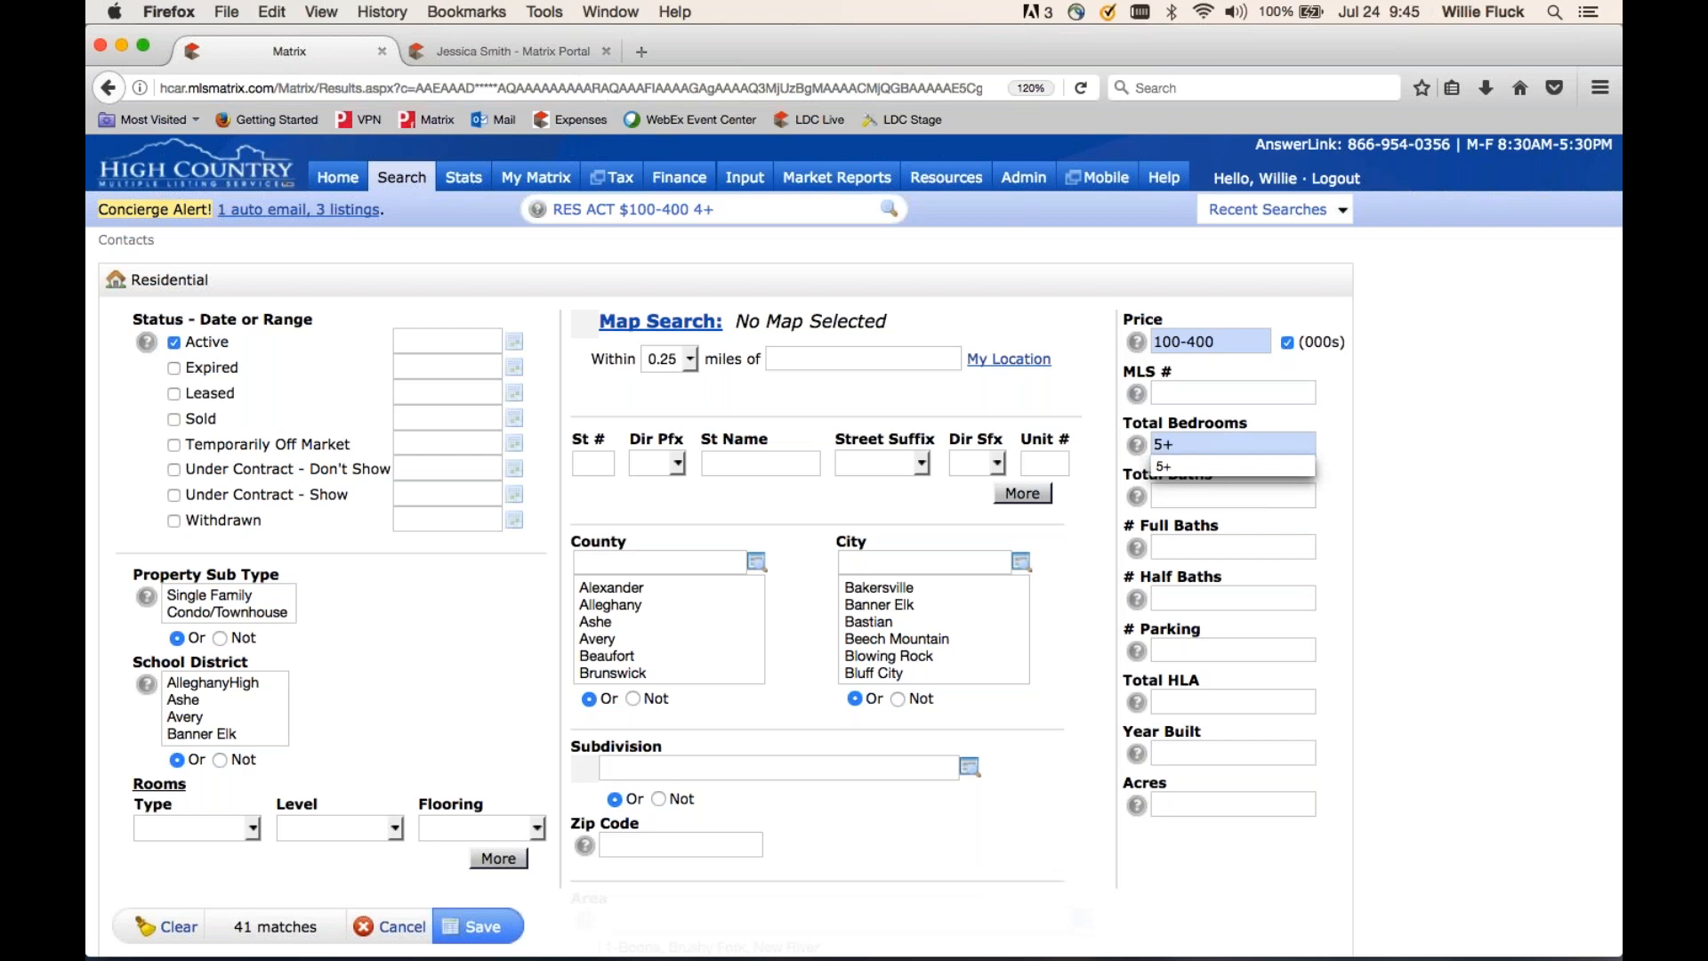
left_click(109, 89)
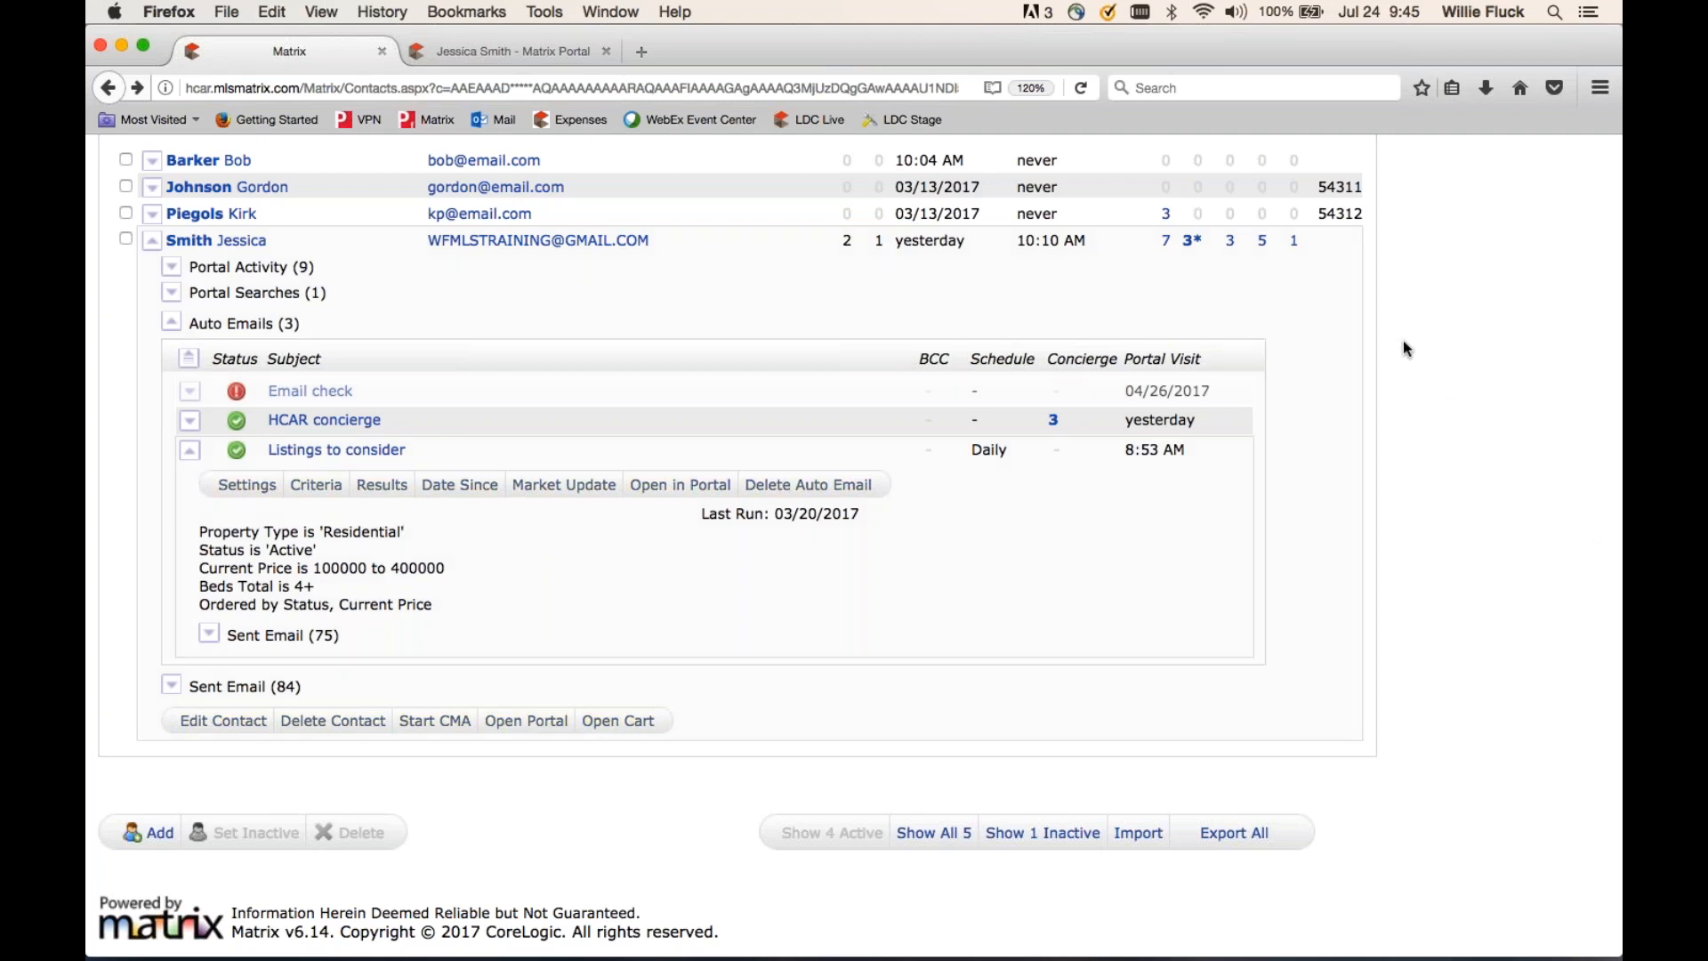
left_click(1606, 360)
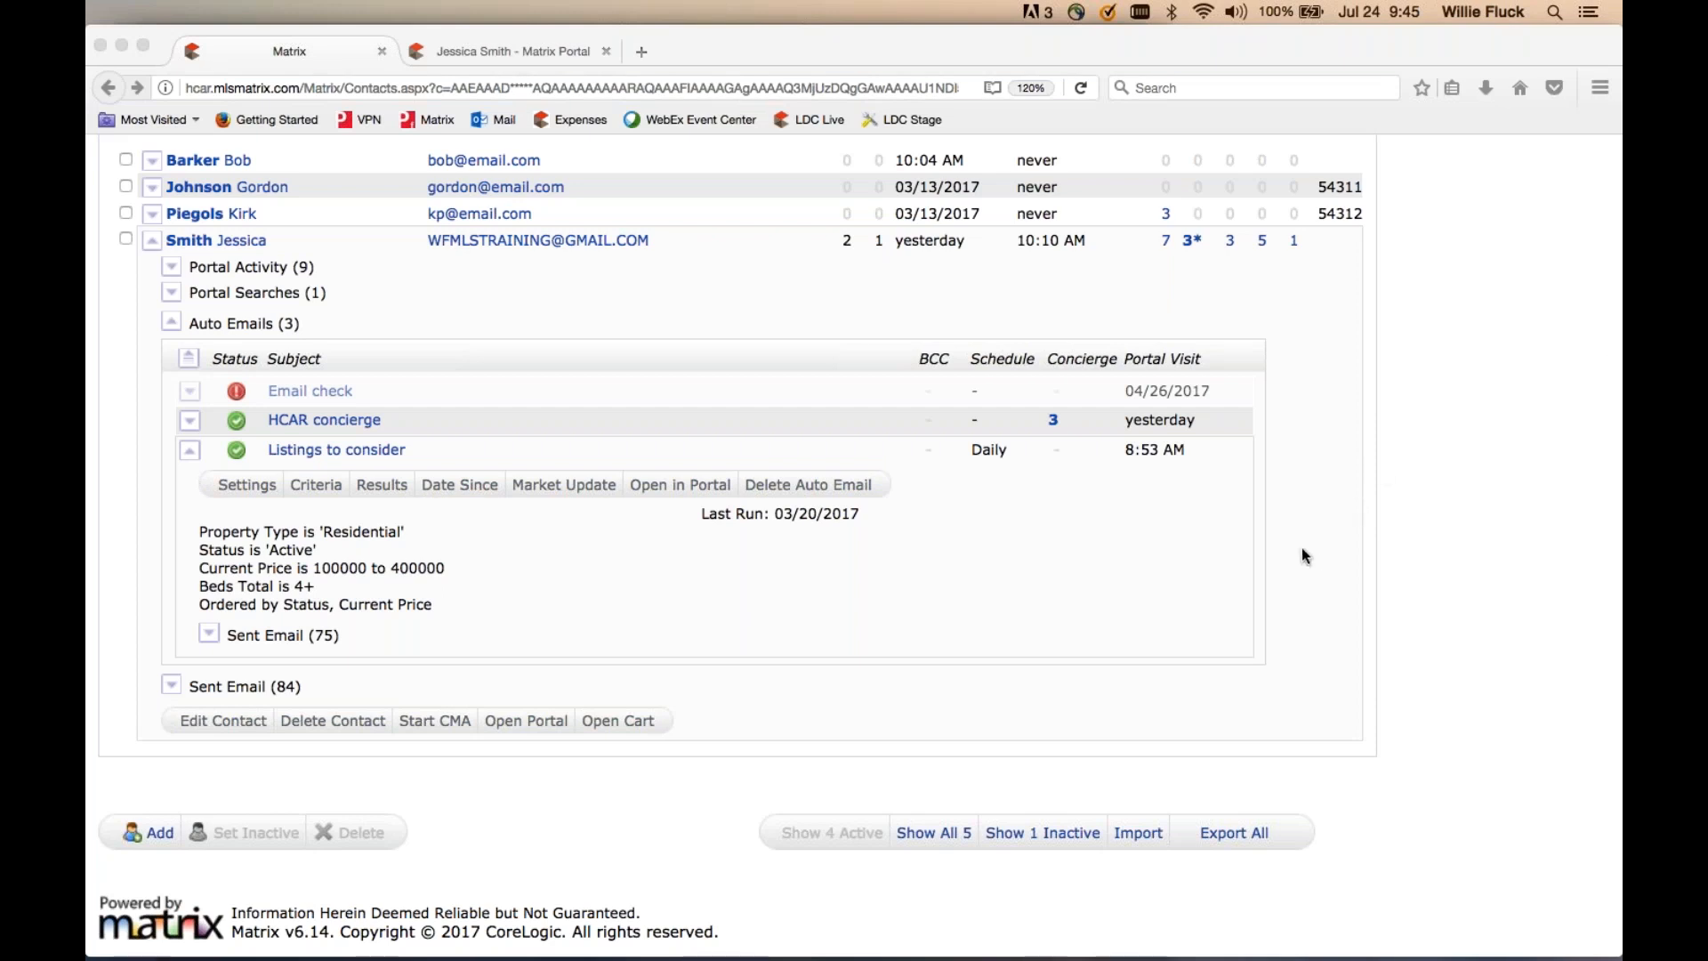